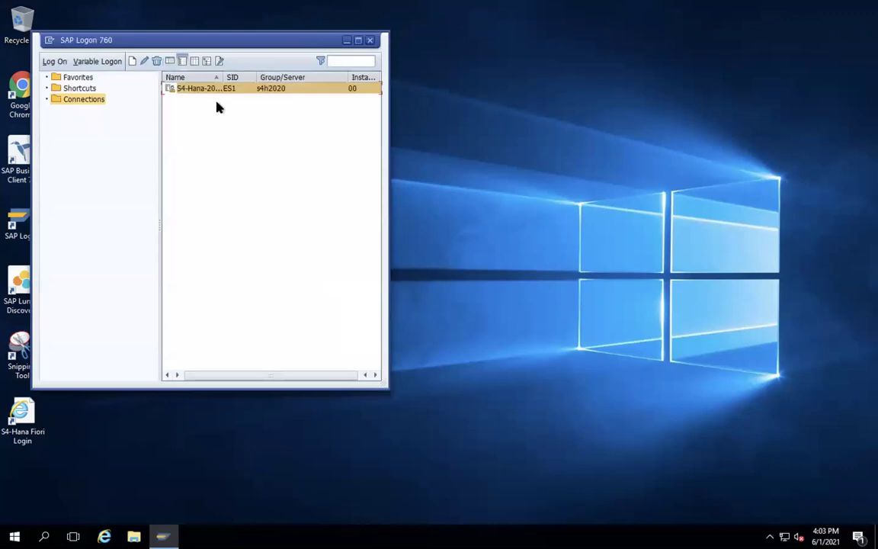
- Log on to the S4-Hana connection in client 400 with the saved user and password
double_click(202, 93)
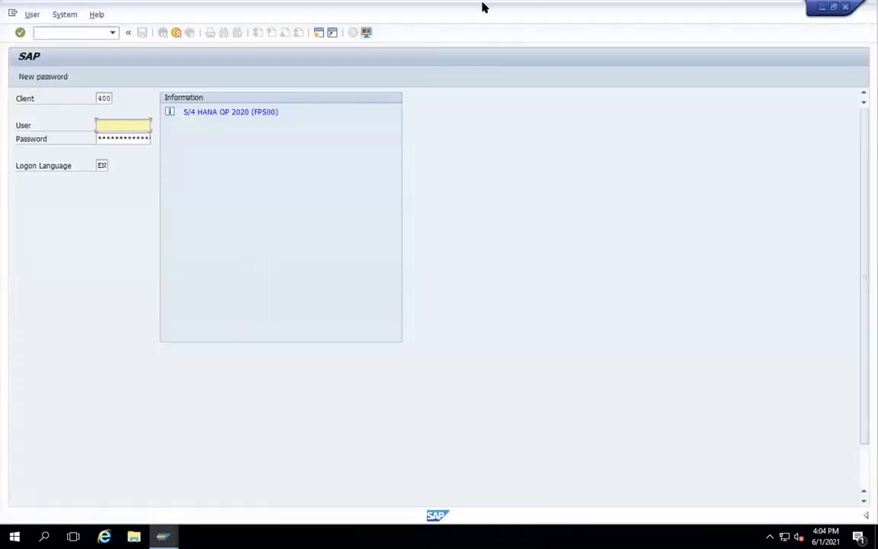
text(t)
click(134, 138)
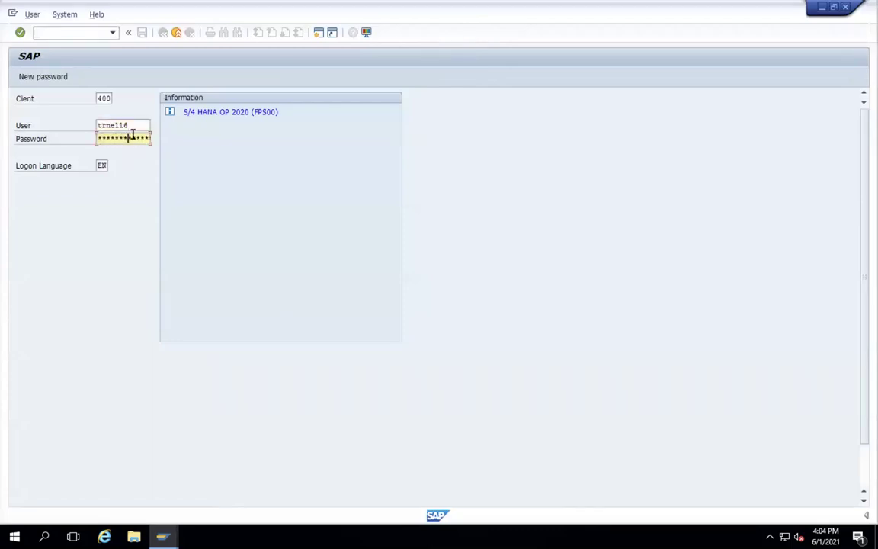
key(Return)
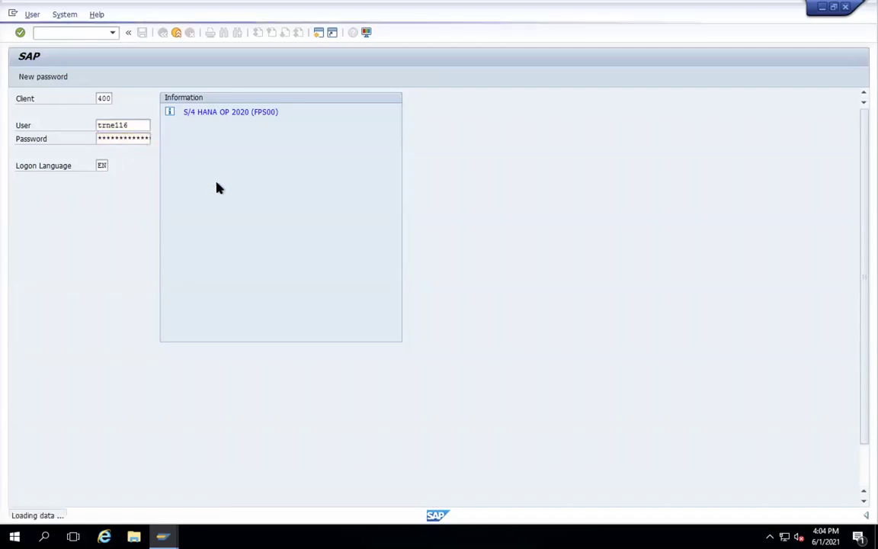
mouse_move(442, 17)
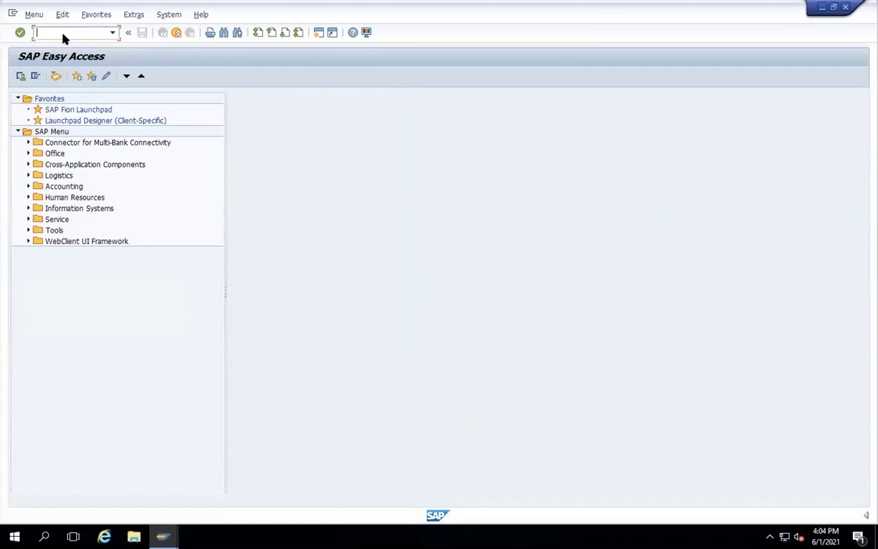
- Run SPRO and execute Edit, Copy, Delete, Check Company Code under Enterprise Structure > Definition > Financial Accounting
text(spro)
key(Return)
click(53, 78)
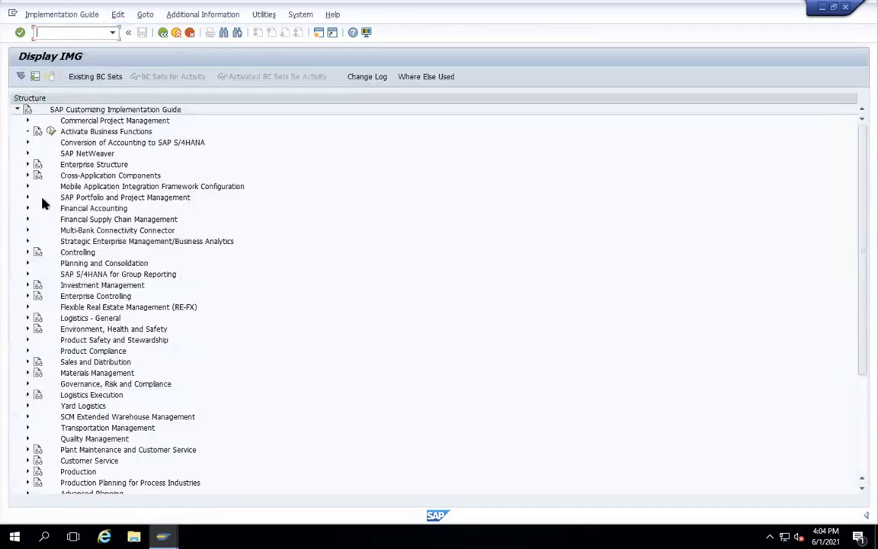
click(29, 177)
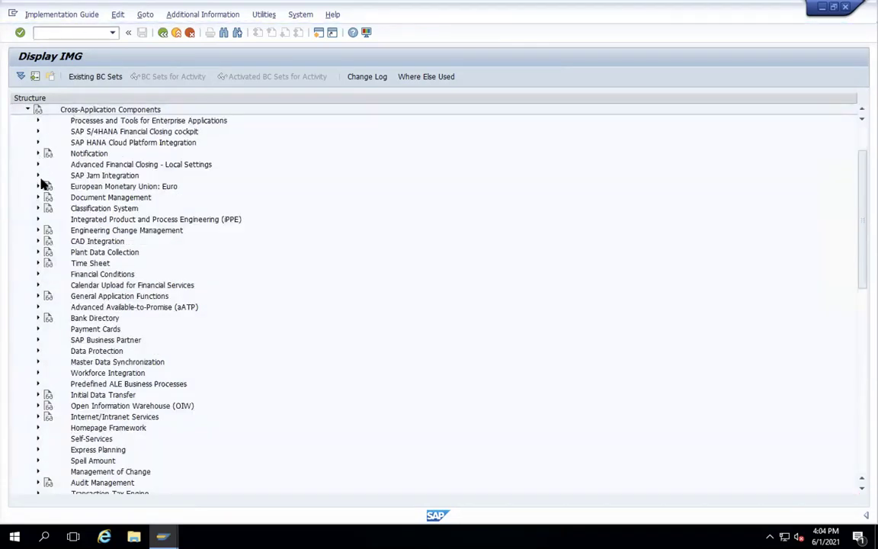
scroll(58, 181, up, 2)
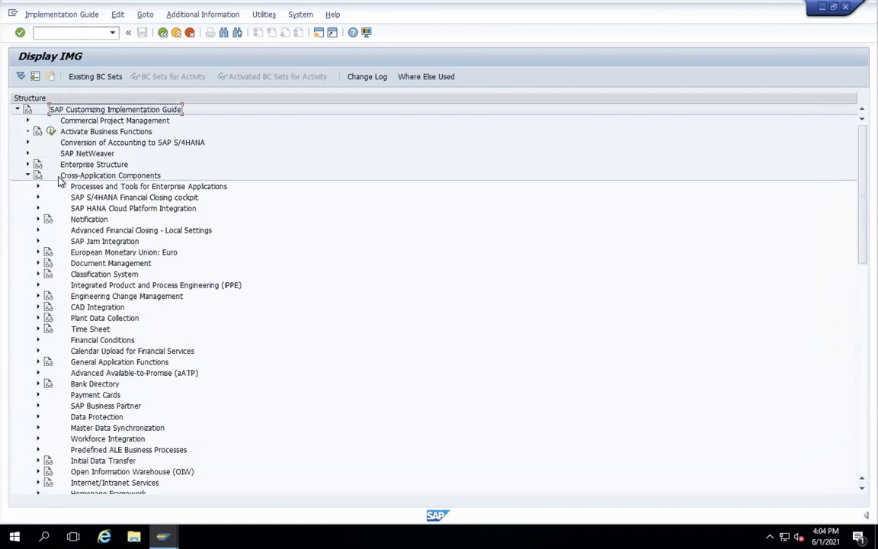
click(26, 177)
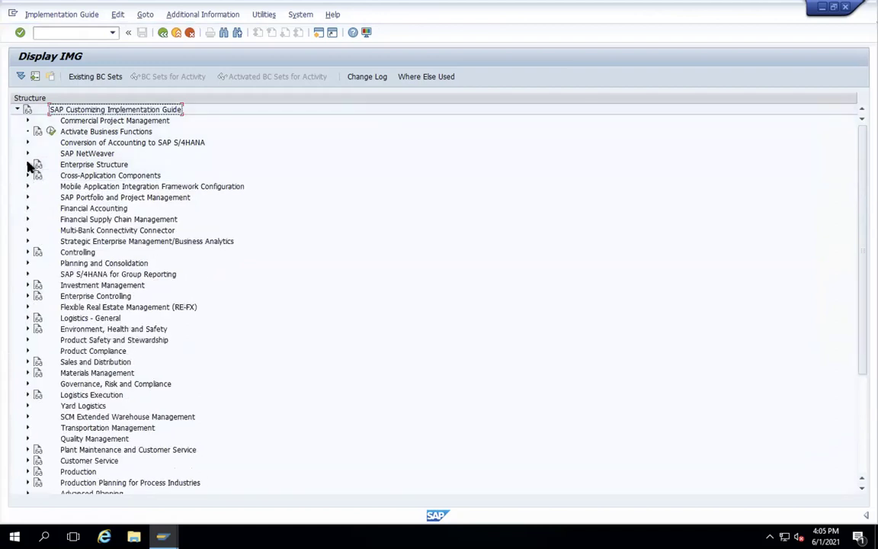
click(28, 164)
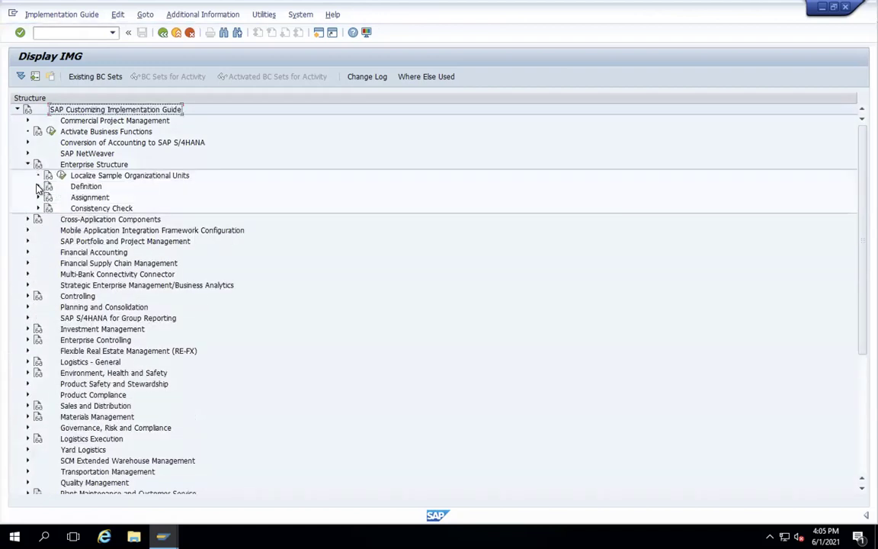
click(38, 186)
click(48, 197)
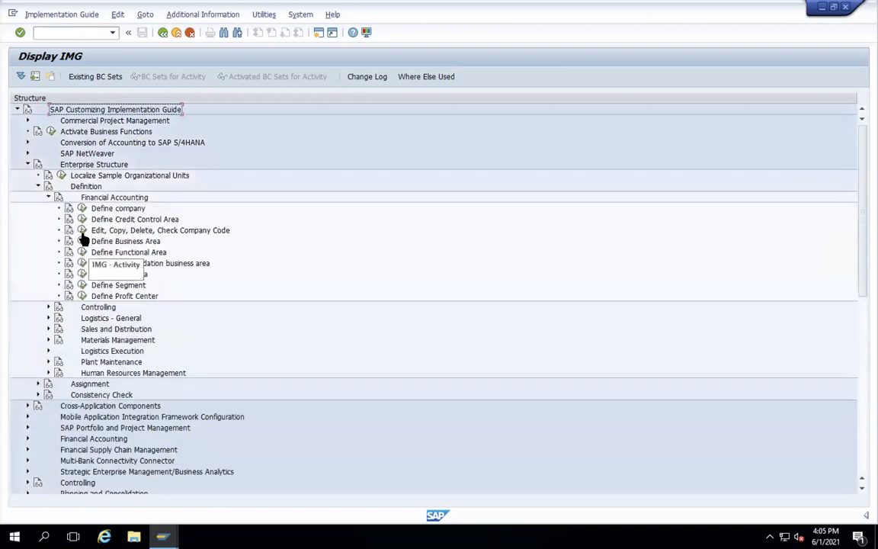
click(83, 231)
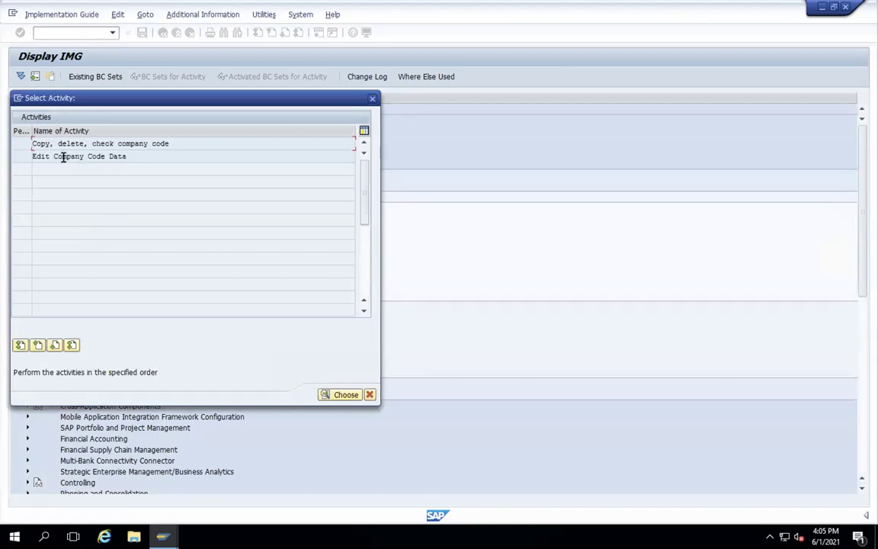
- Start a new entry in Edit Company Code Data with company code WAMT
double_click(67, 156)
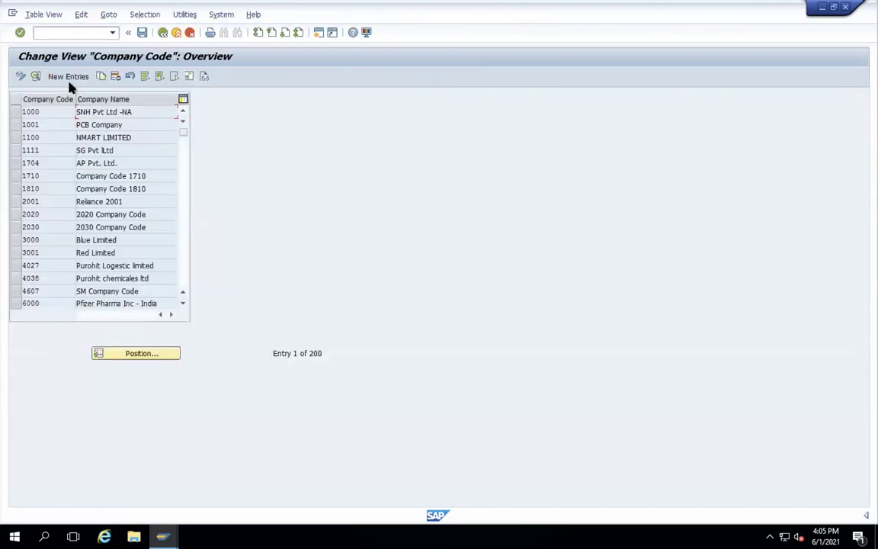
click(69, 76)
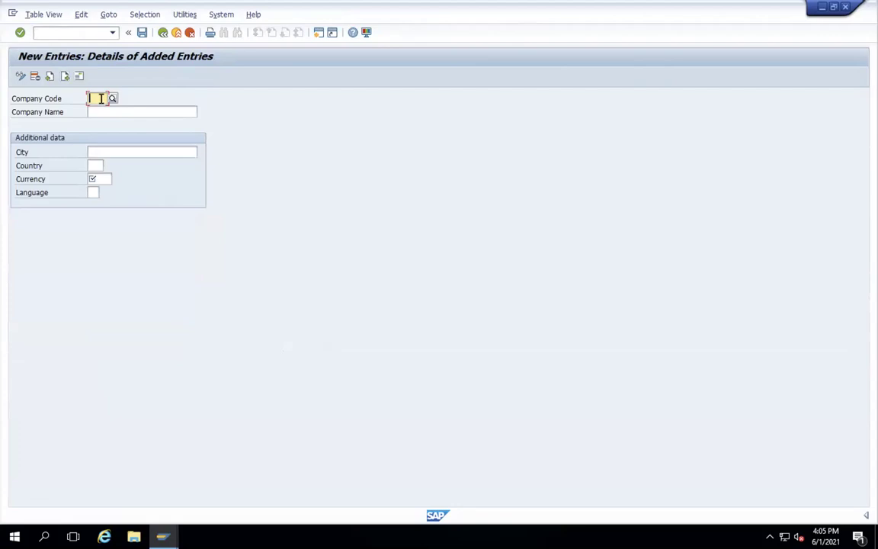
click(101, 98)
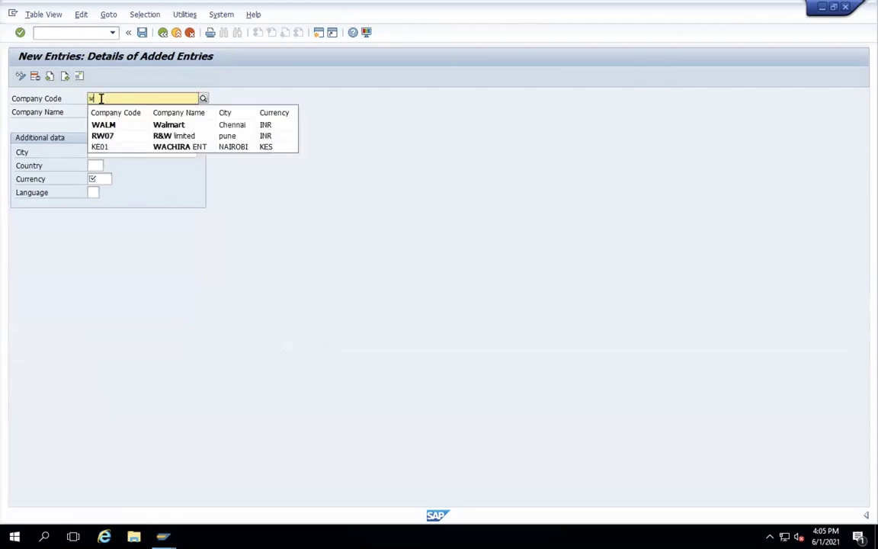
key(Escape)
text(WA)
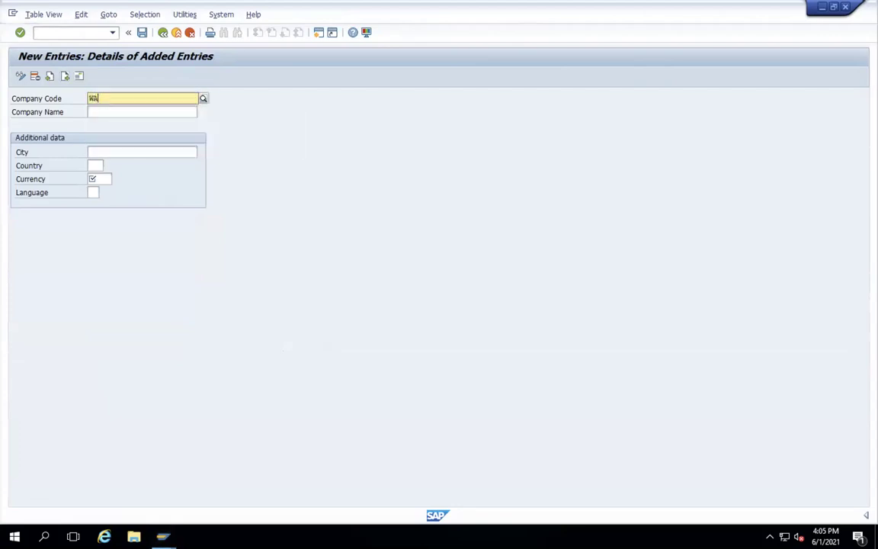
text(LT)
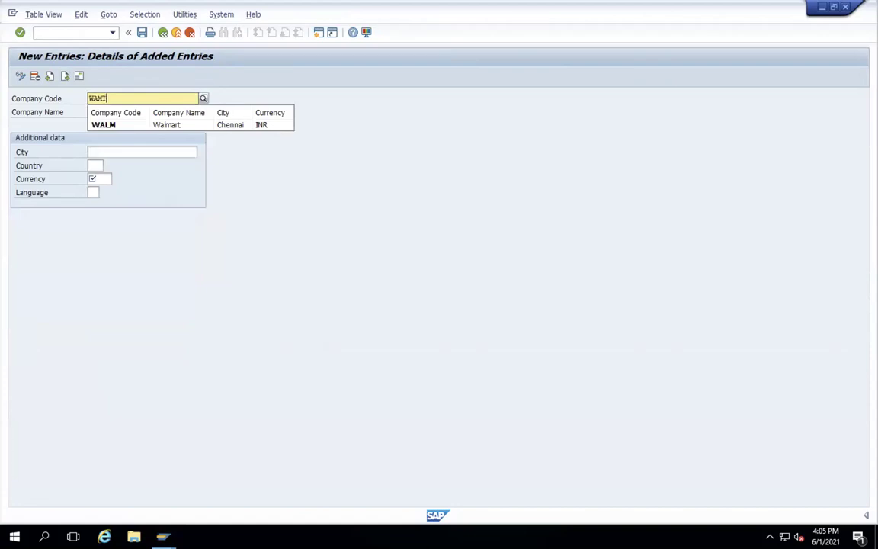
- Fill in name WALLMART, city CALI, country US, currency USD and language EN
click(99, 111)
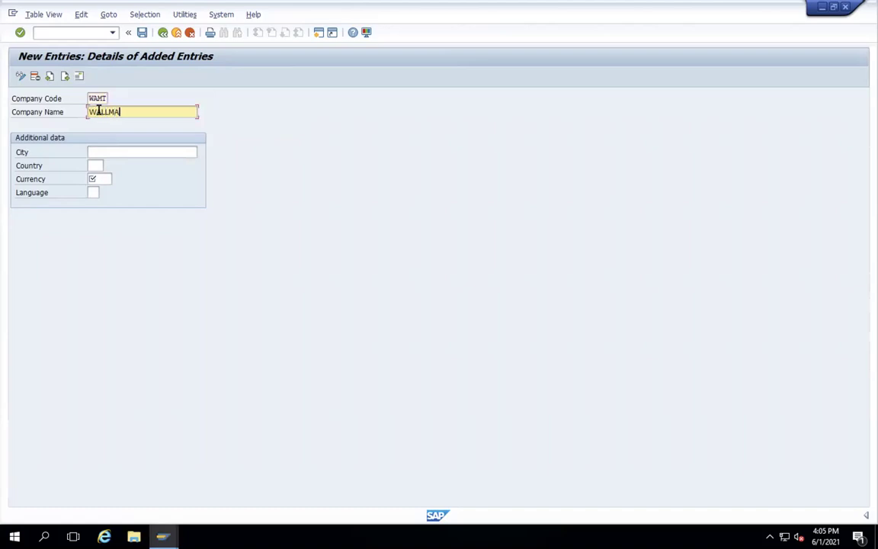
click(92, 153)
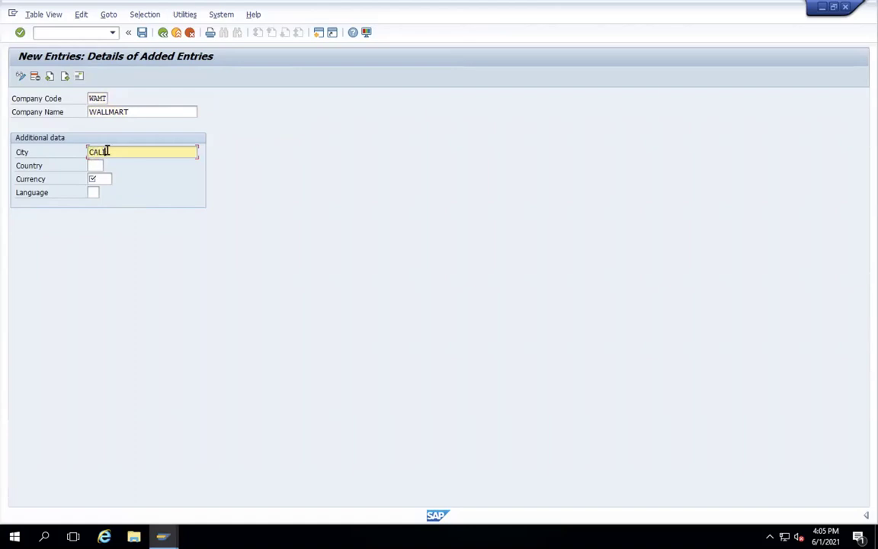
click(91, 166)
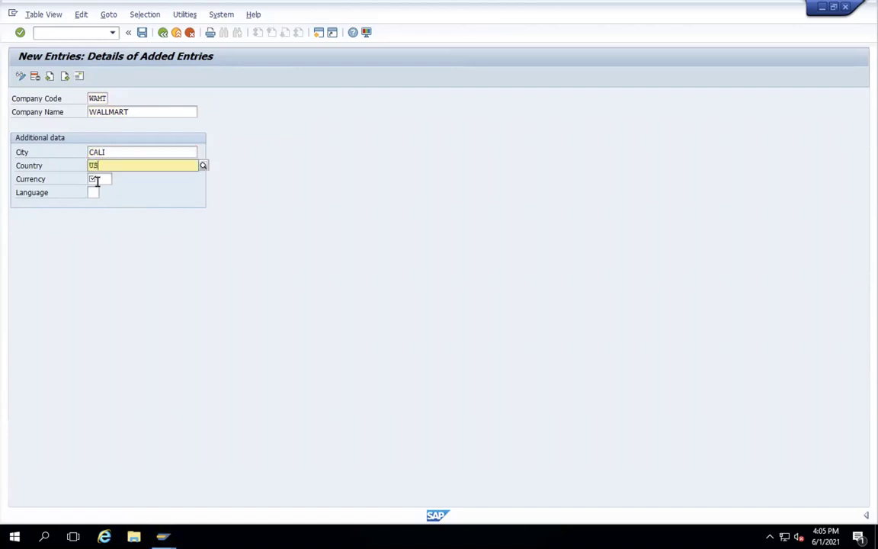
click(95, 188)
click(101, 179)
text(USD)
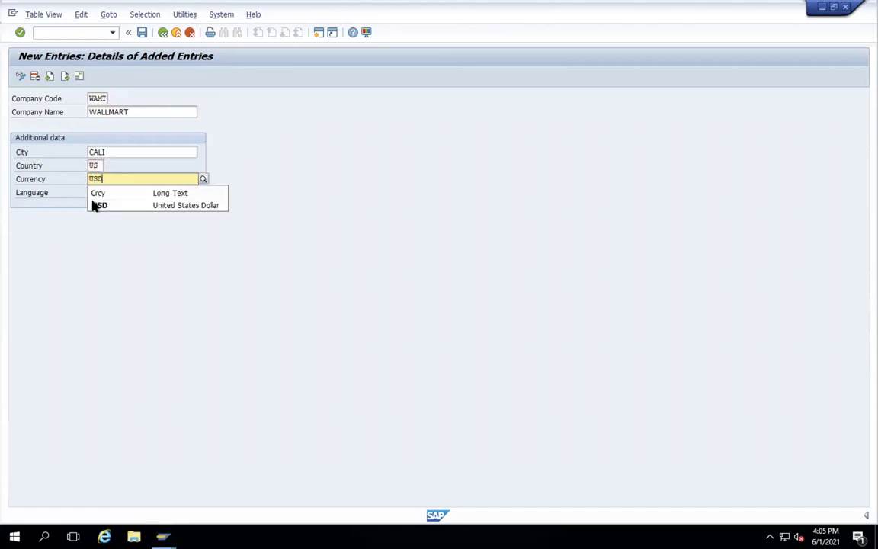
click(91, 202)
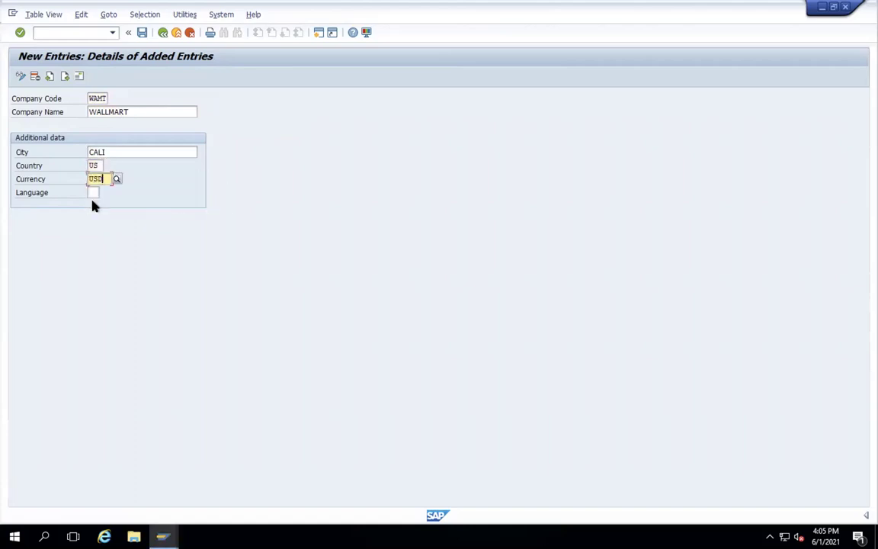
click(92, 193)
text(EN)
click(79, 77)
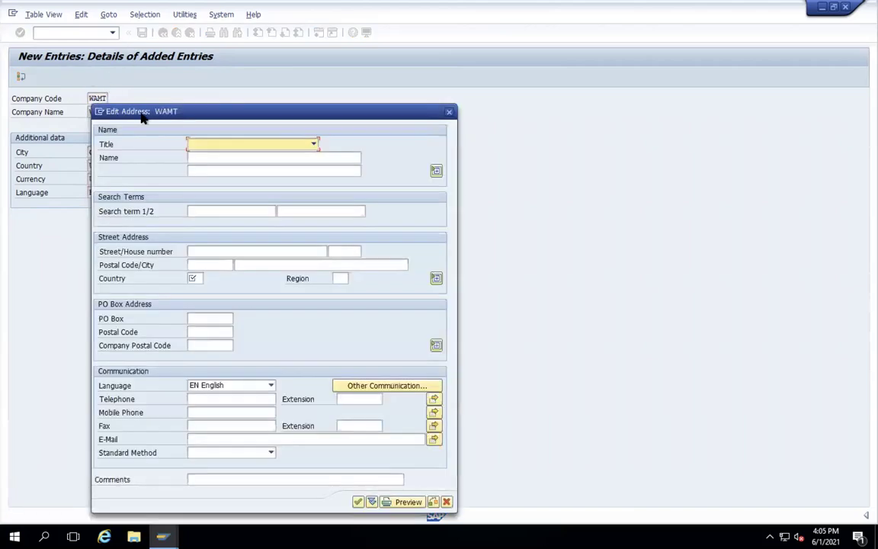
- Set WAMT's address to title Company, name WAMT, country US and region CA
click(313, 144)
click(300, 153)
click(301, 157)
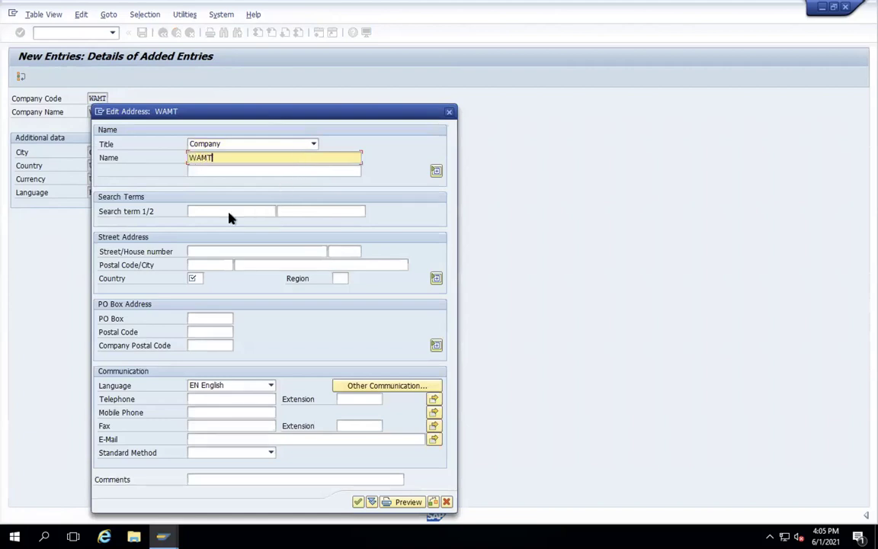
click(195, 280)
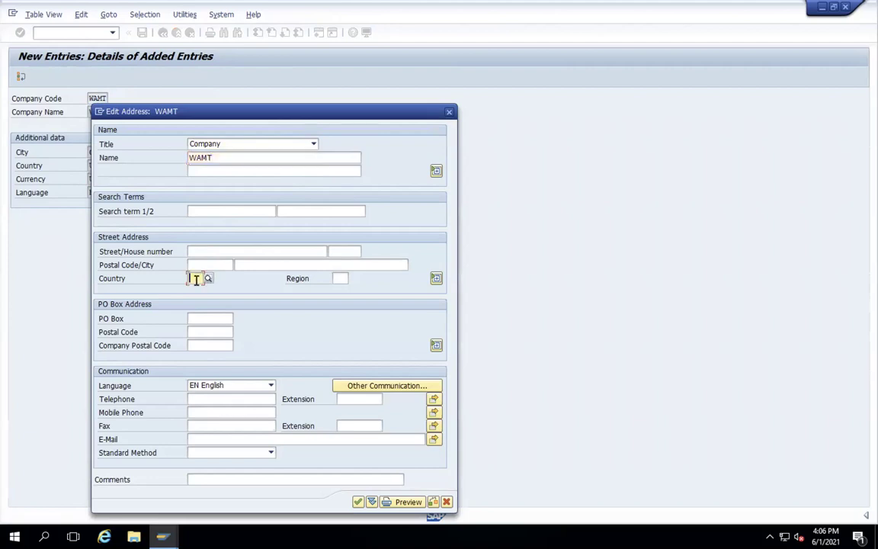
text(US)
key(Return)
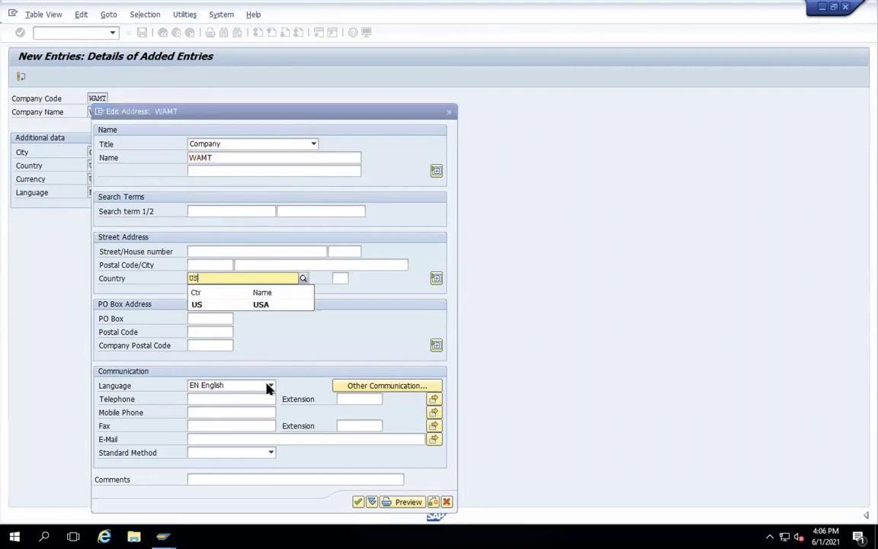
click(202, 306)
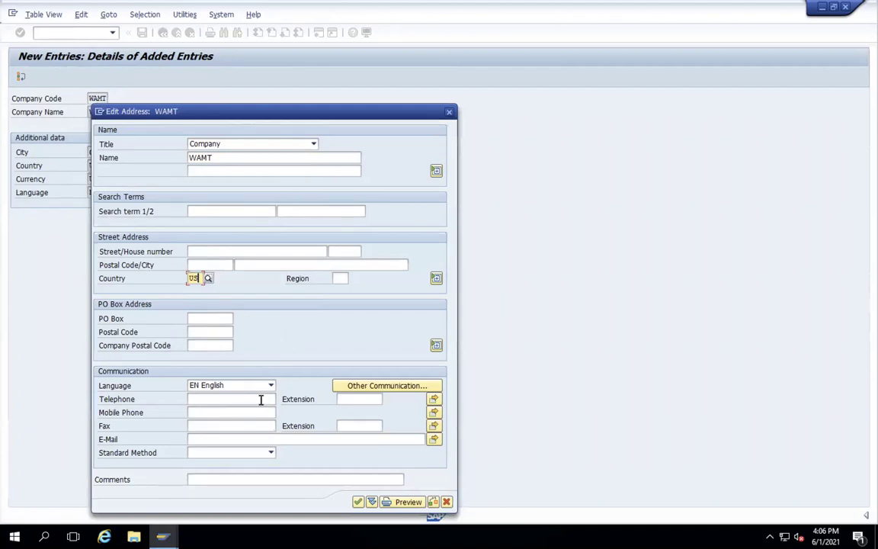
click(341, 280)
text(CA)
key(Return)
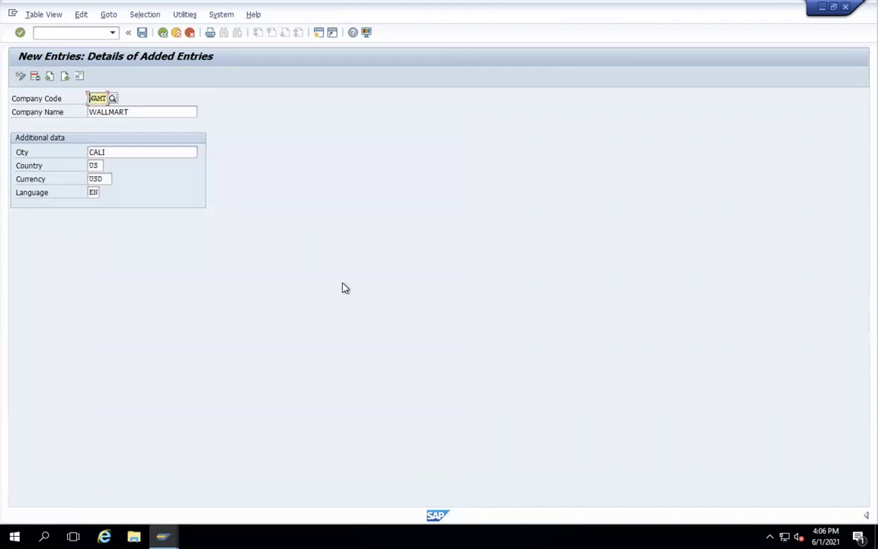
- Save company code WAMT under the existing customizing request ES1K900941
click(142, 33)
key(Return)
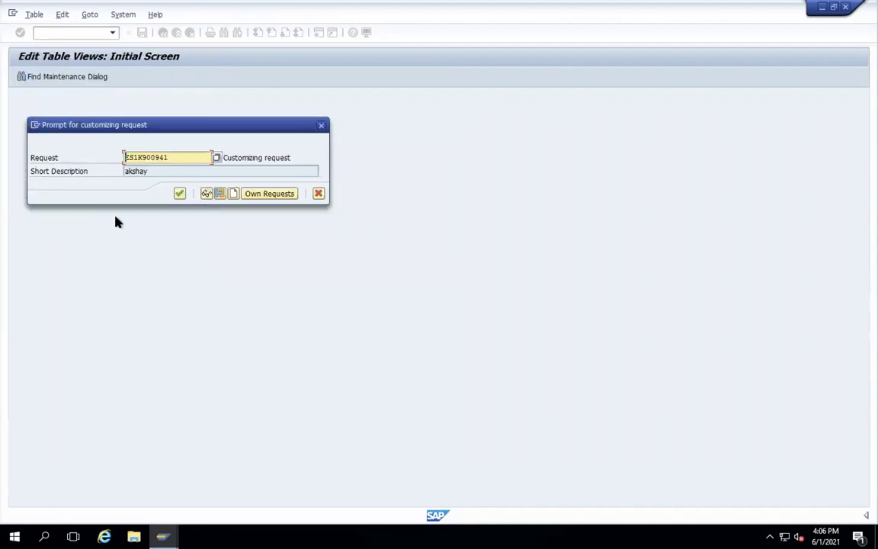
click(234, 193)
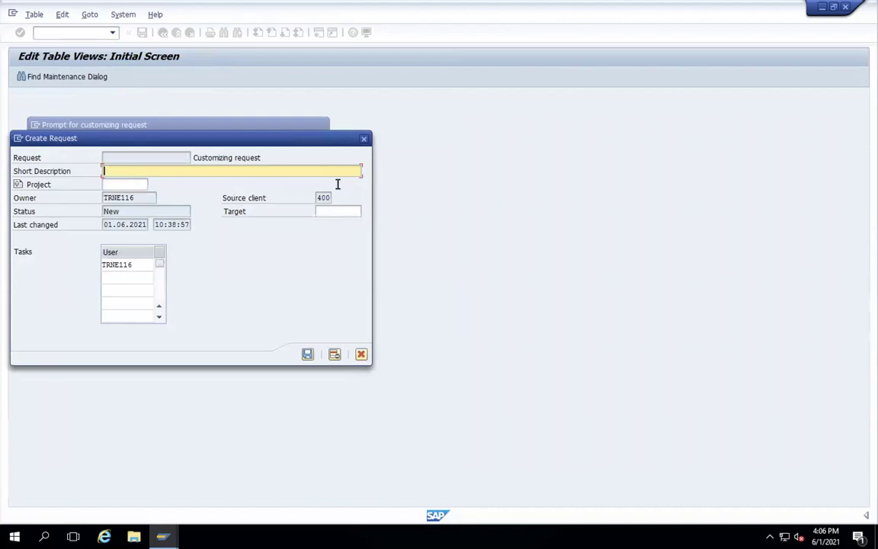
click(363, 140)
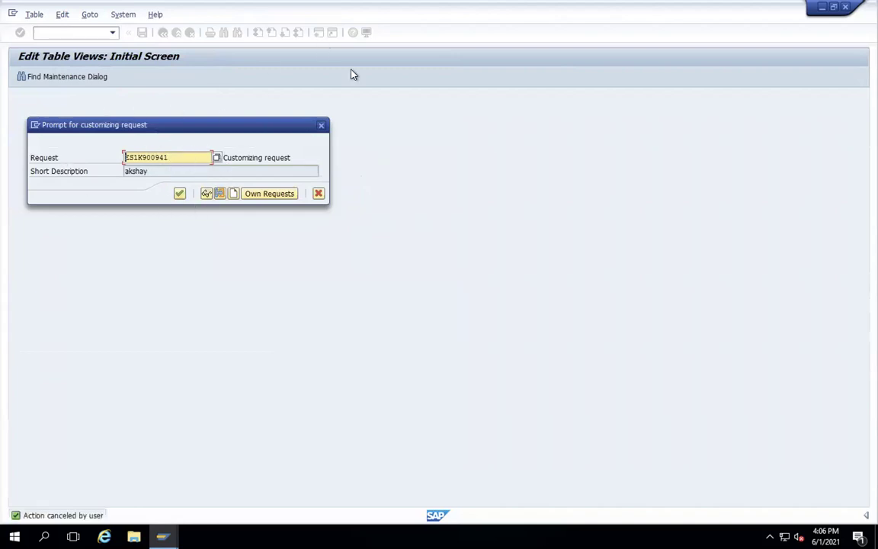
click(180, 194)
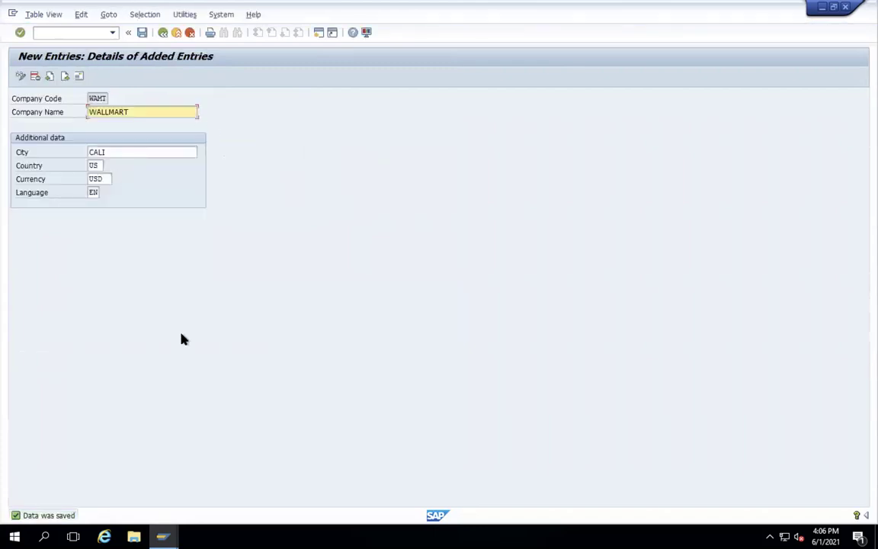
- Return to the IMG tree and open Define Plant under Logistics - General
click(163, 32)
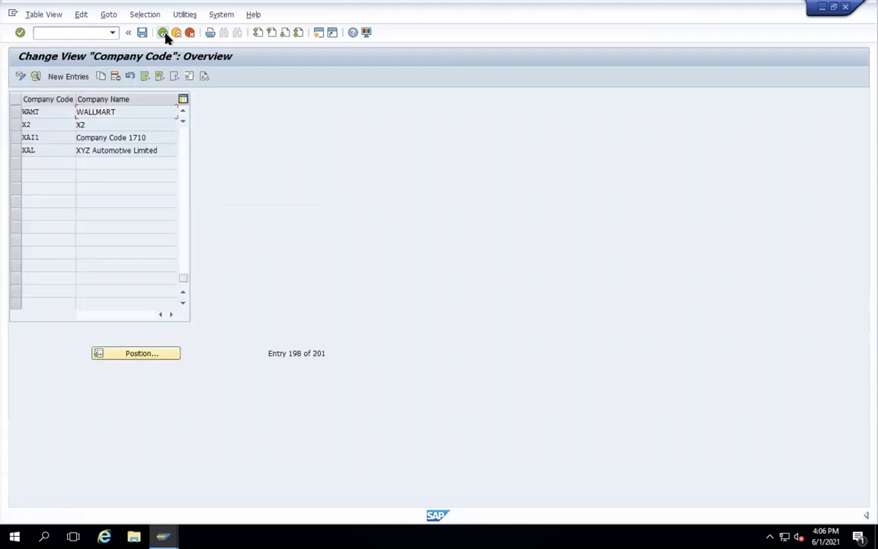
click(164, 34)
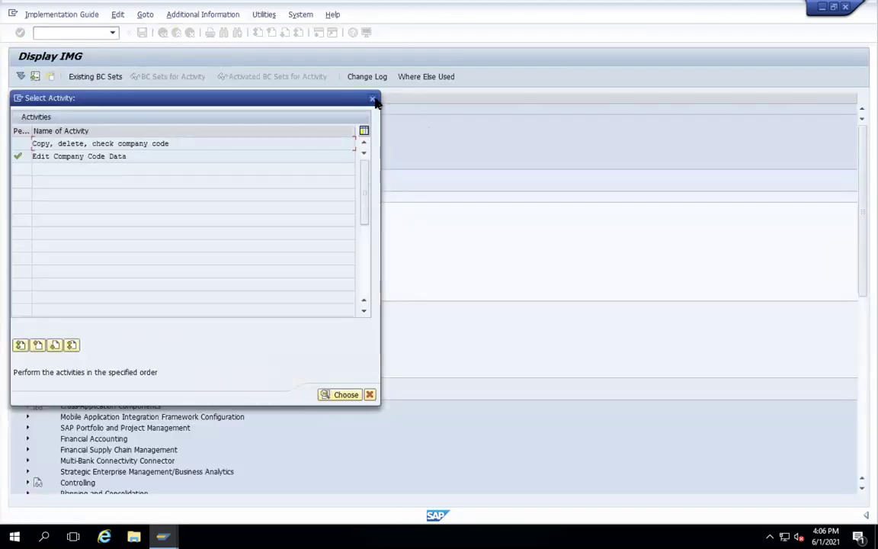
click(372, 98)
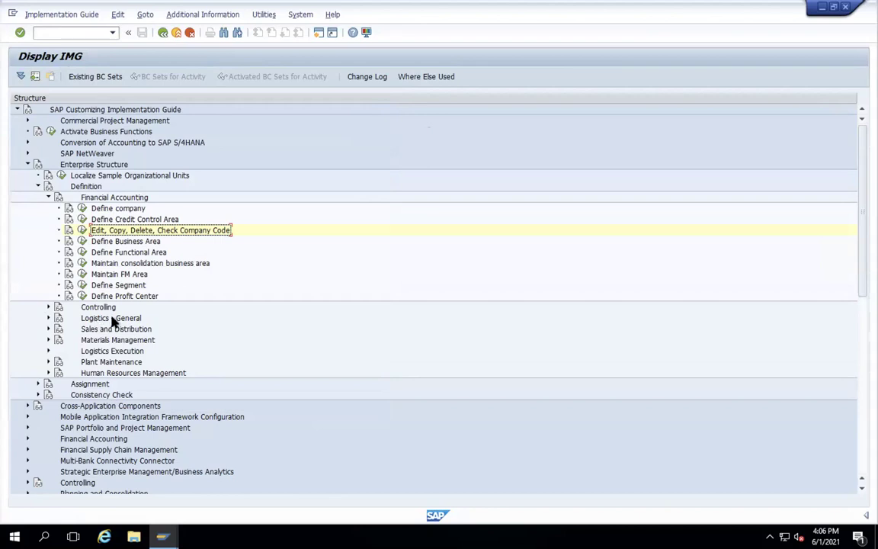
click(48, 318)
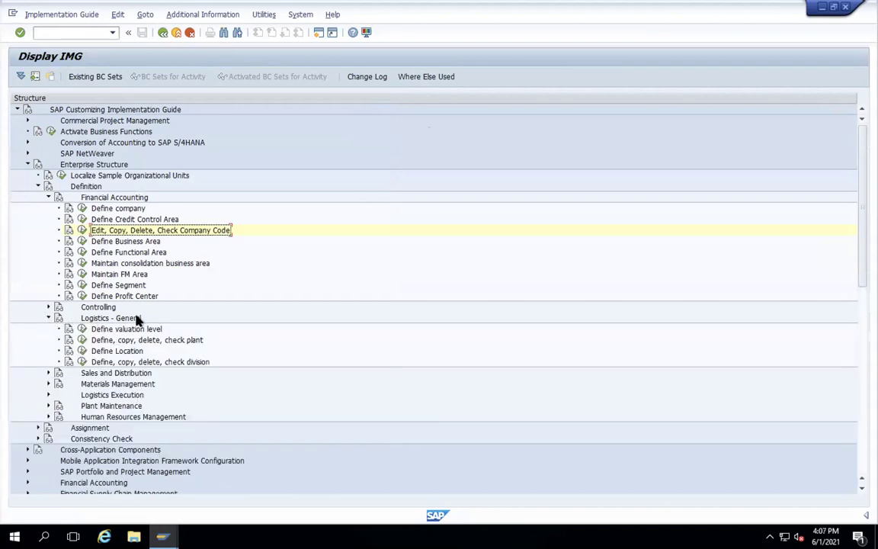
click(81, 341)
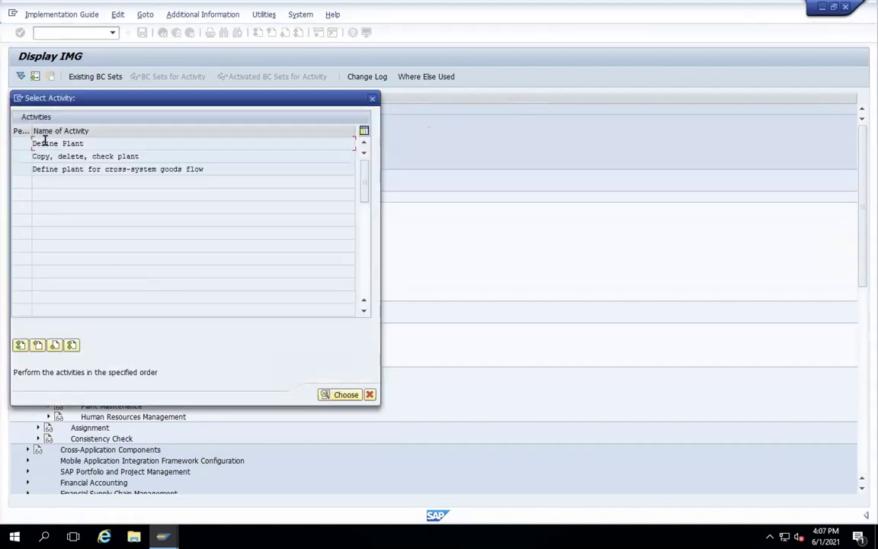
double_click(48, 144)
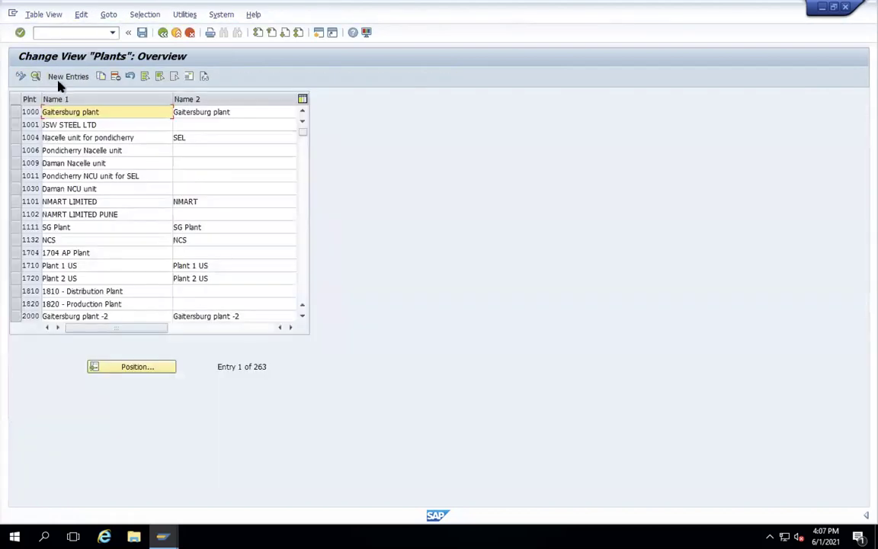
- Create plant WAMT with factory calendar US
click(60, 81)
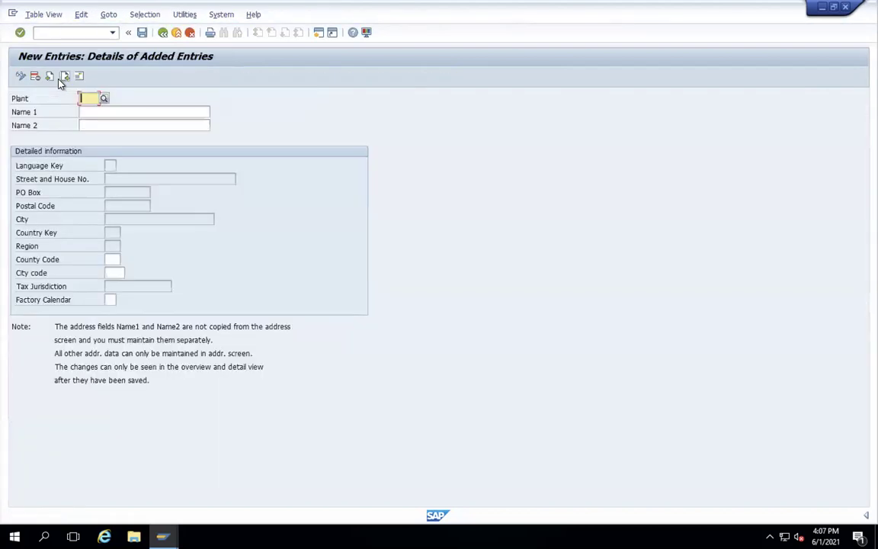
text(WAMT)
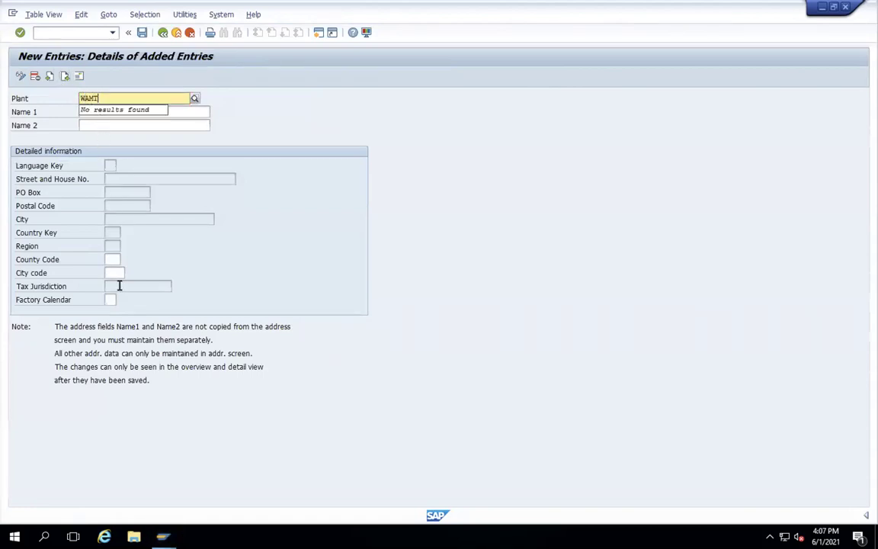
key(Return)
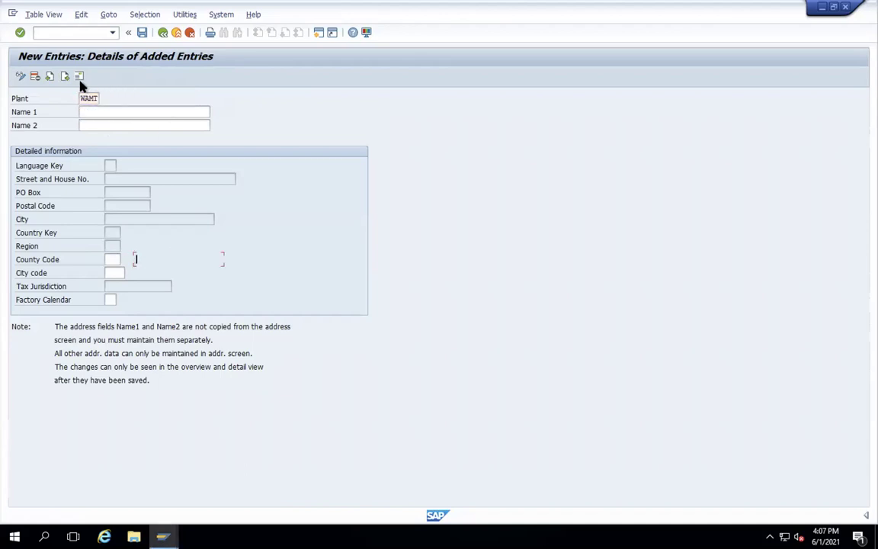
click(86, 112)
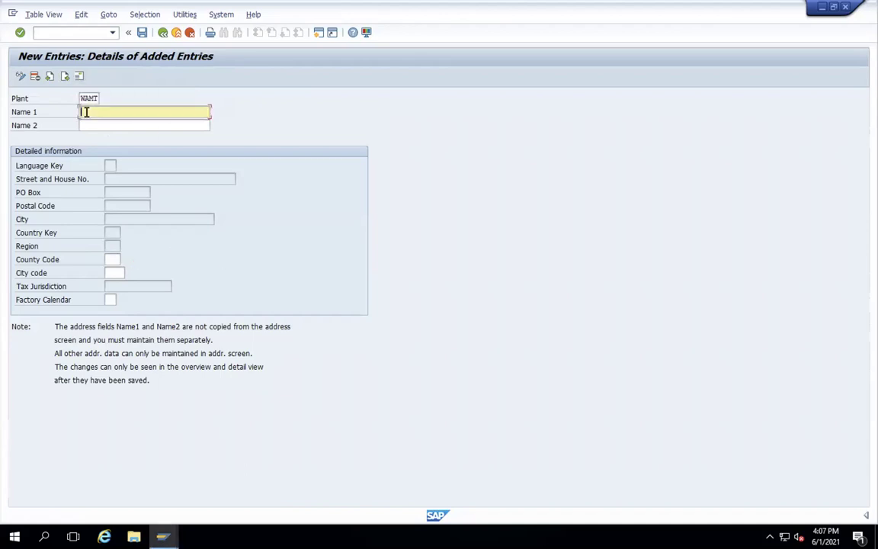
click(110, 298)
text(US)
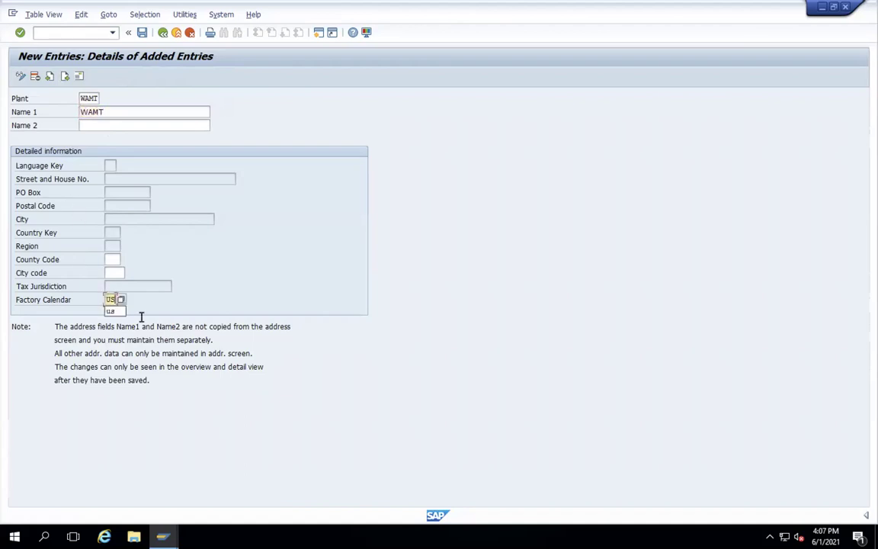
- Give plant WAMT an address with title Company, name WAMT and country US
click(79, 78)
click(297, 148)
click(288, 155)
click(287, 154)
text(WAMT)
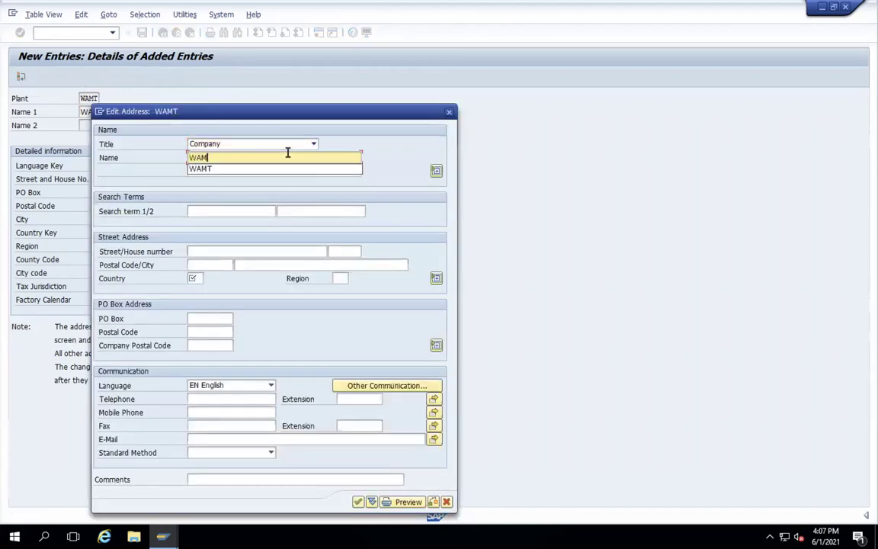
click(195, 279)
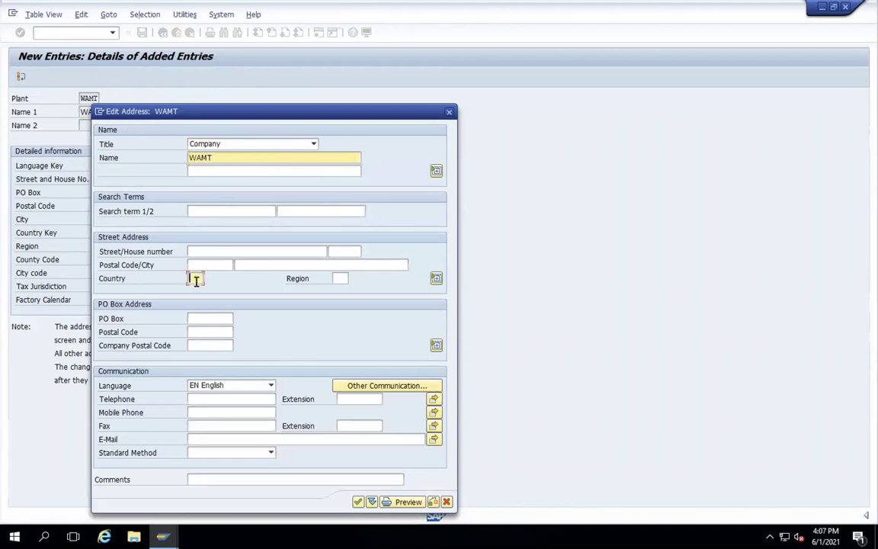
text(US)
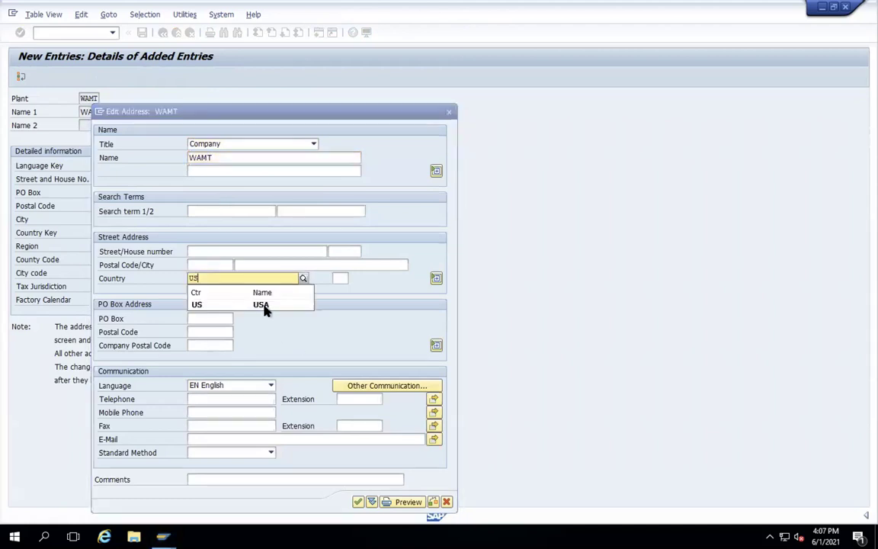
click(263, 304)
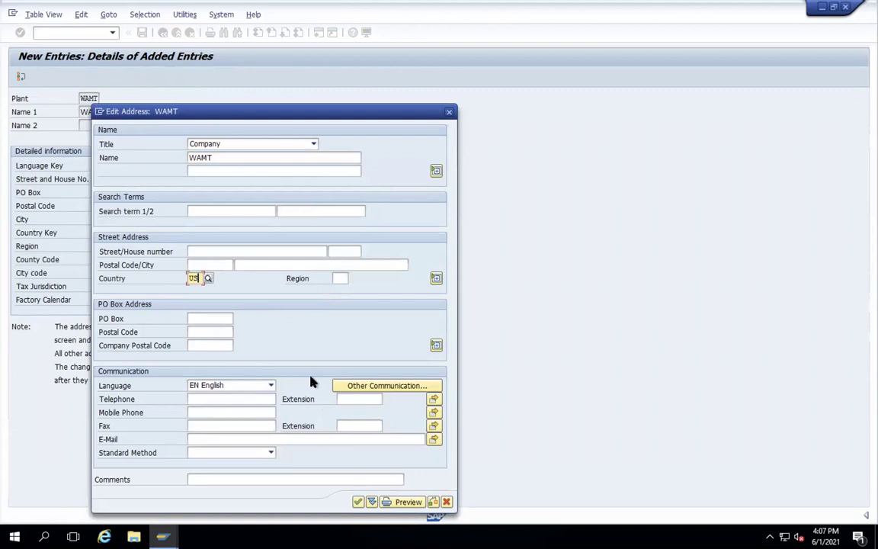
key(Return)
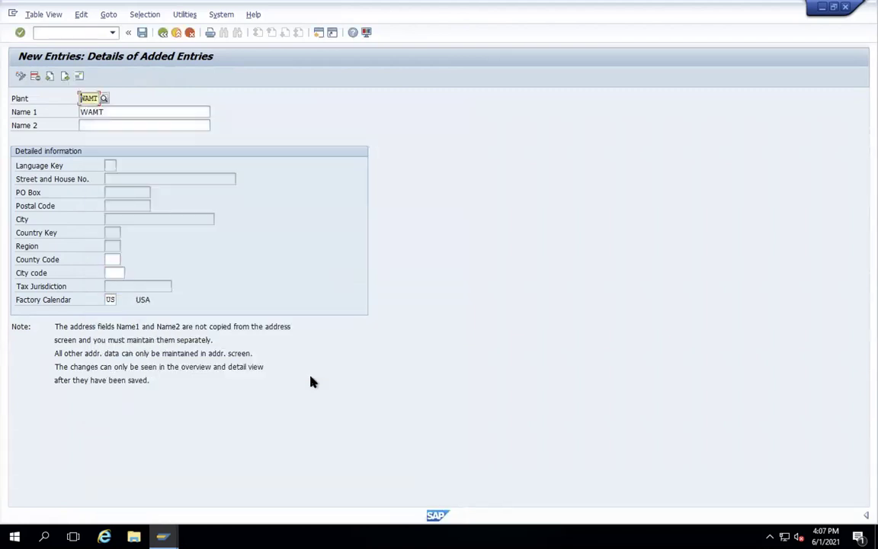
- Save plant WAMT to request ES1K900941 and return to the IMG tree
click(142, 33)
key(Return)
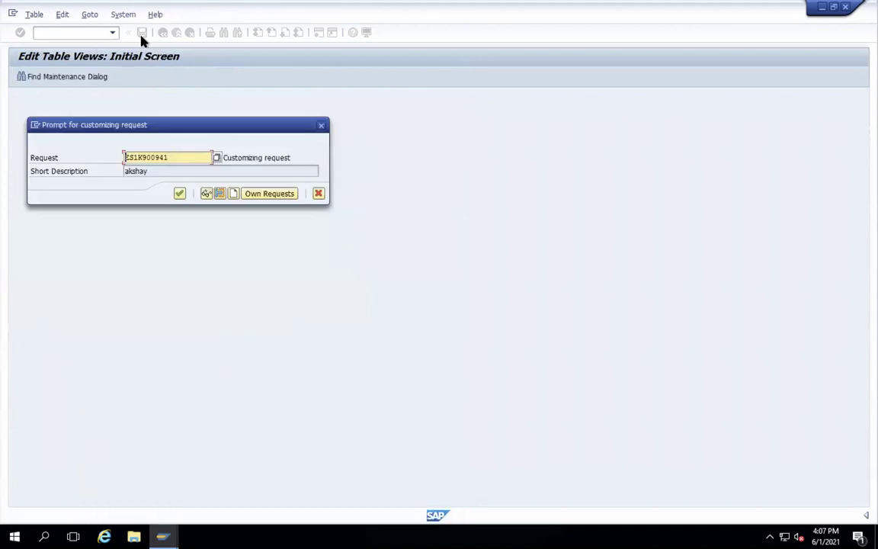
click(179, 194)
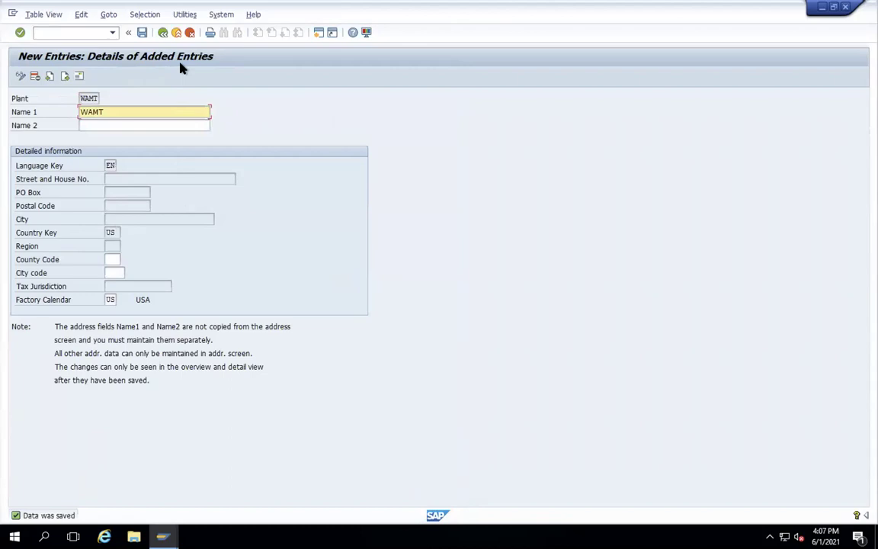
click(164, 33)
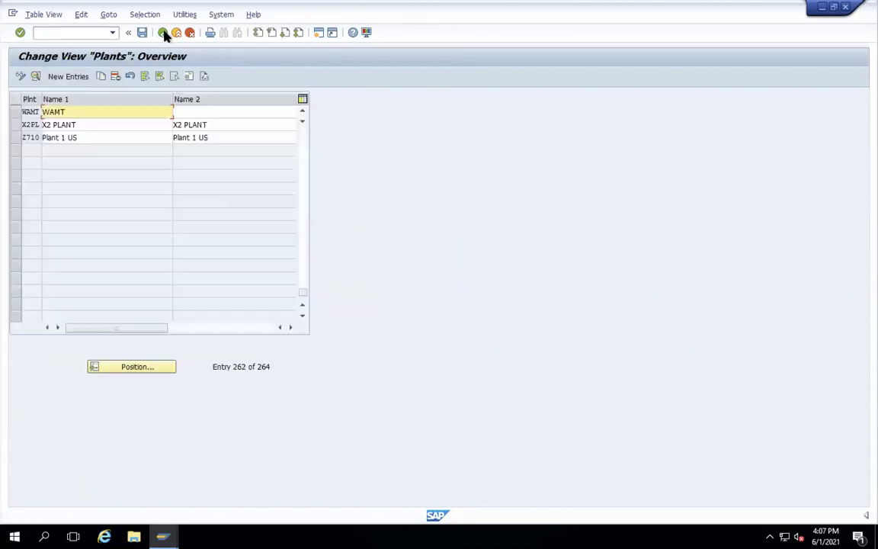
click(164, 34)
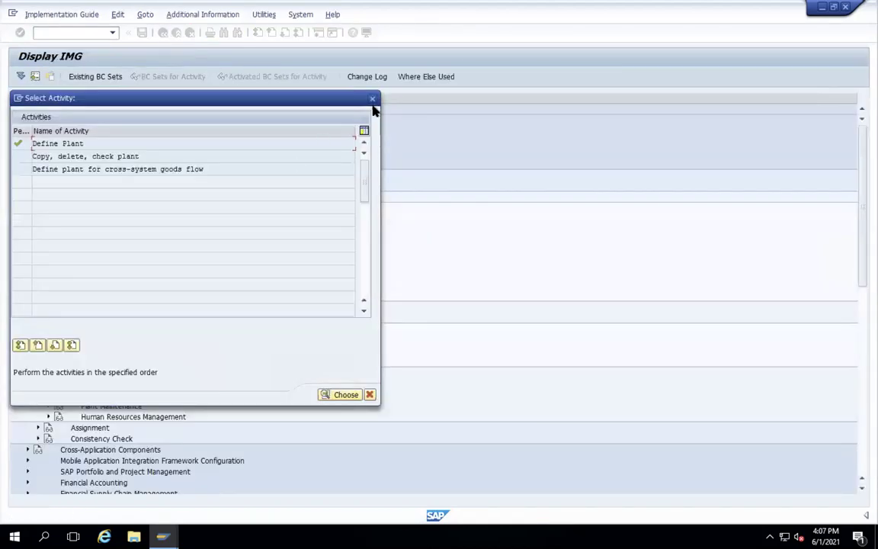
- Open storage location maintenance under Materials Management for plant WAMT
click(373, 99)
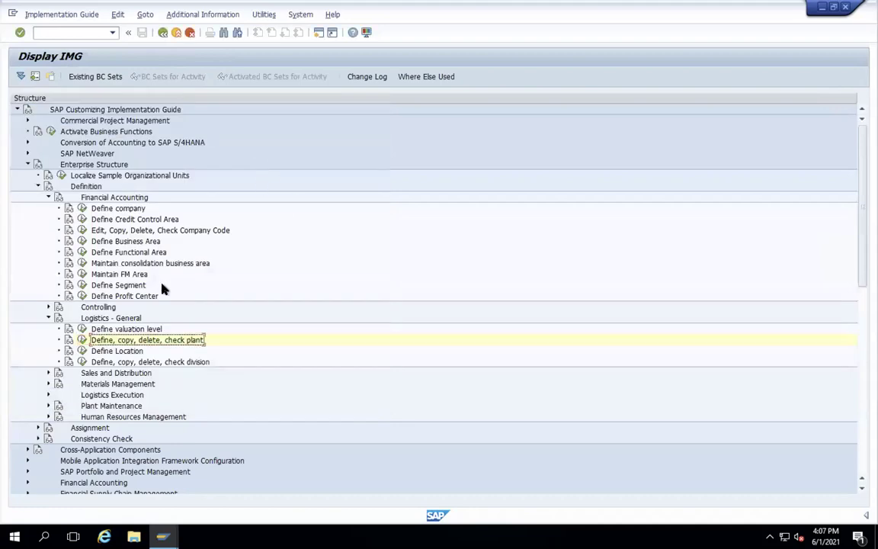
scroll(162, 286, down, 2)
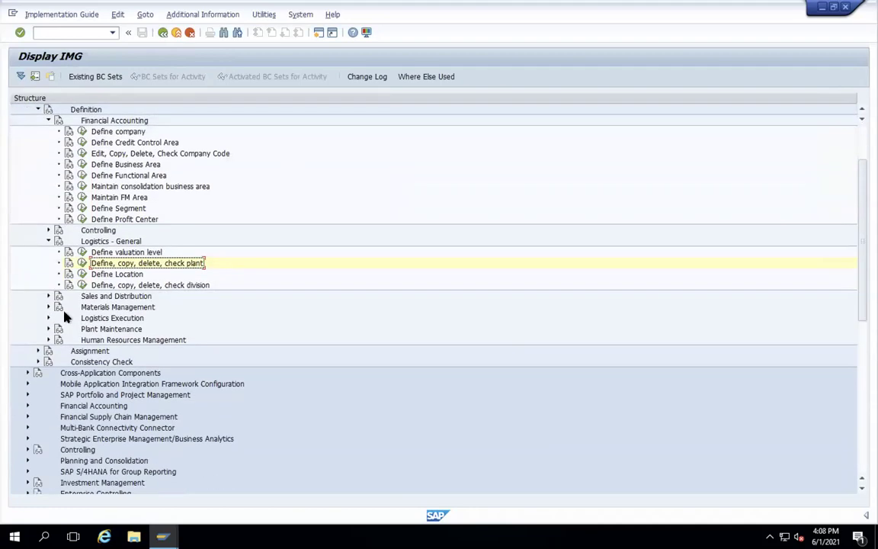
click(48, 307)
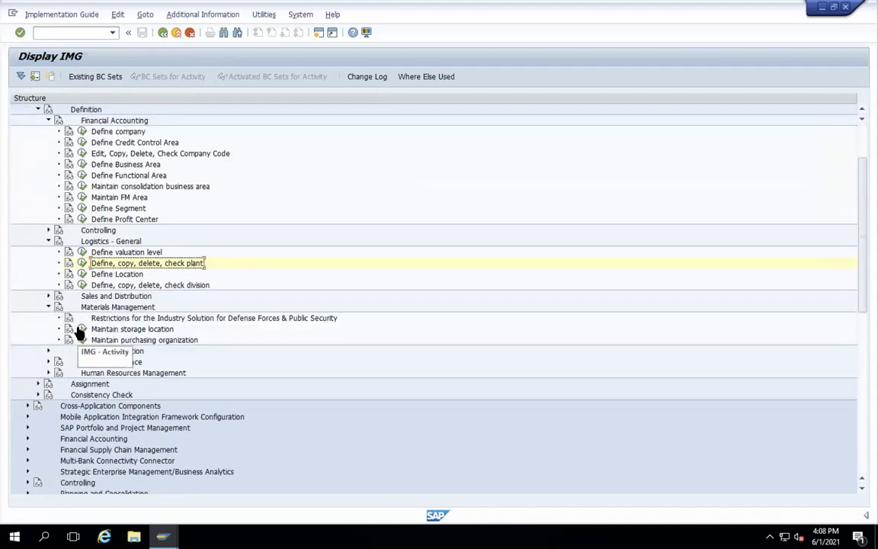
click(82, 329)
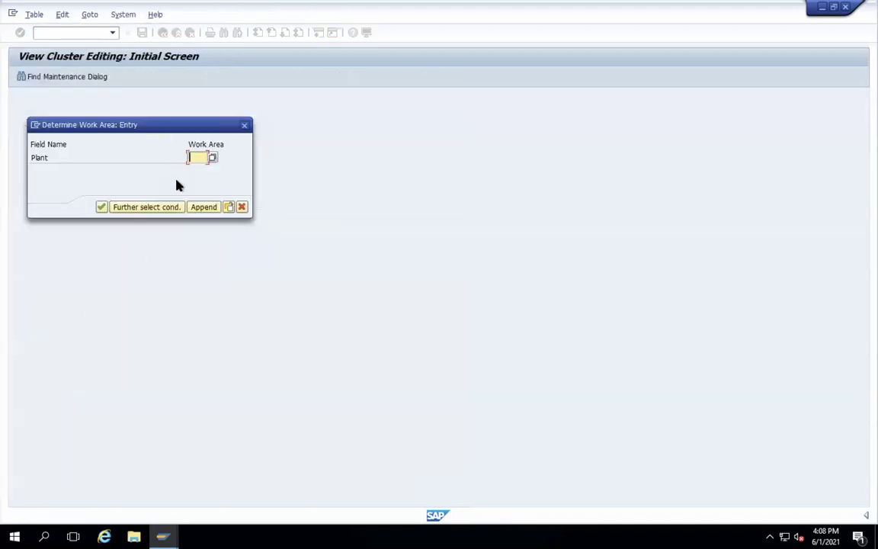
text(NAMT)
key(Return)
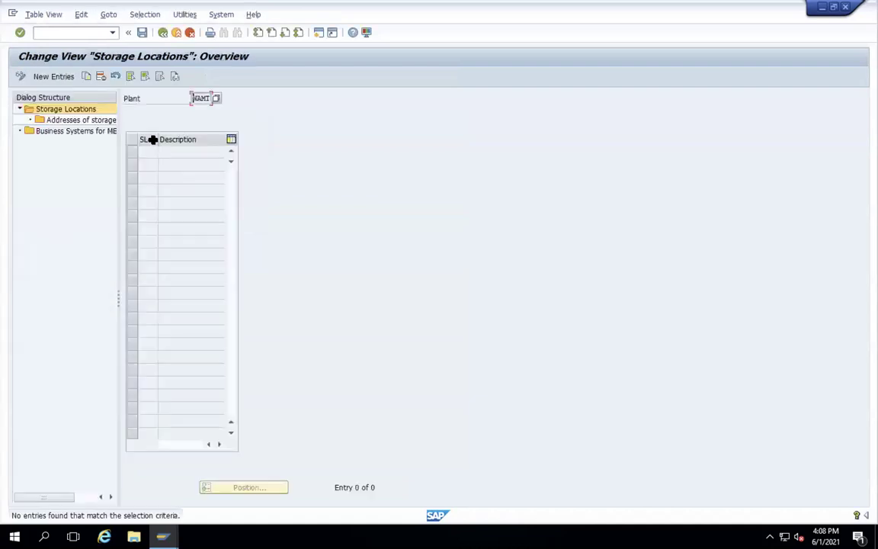
- Add storage locations S1 described as RM and S2 described as FINISHED
click(53, 76)
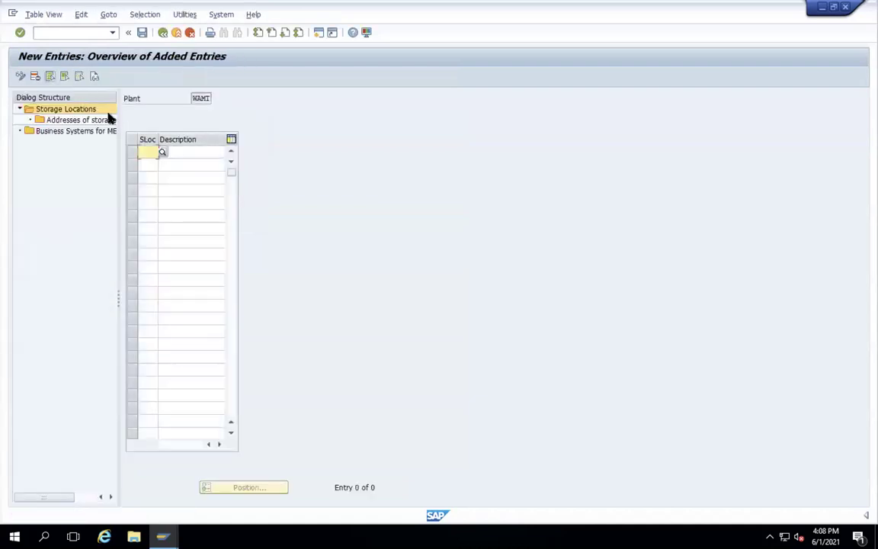
text(S1)
key(F4)
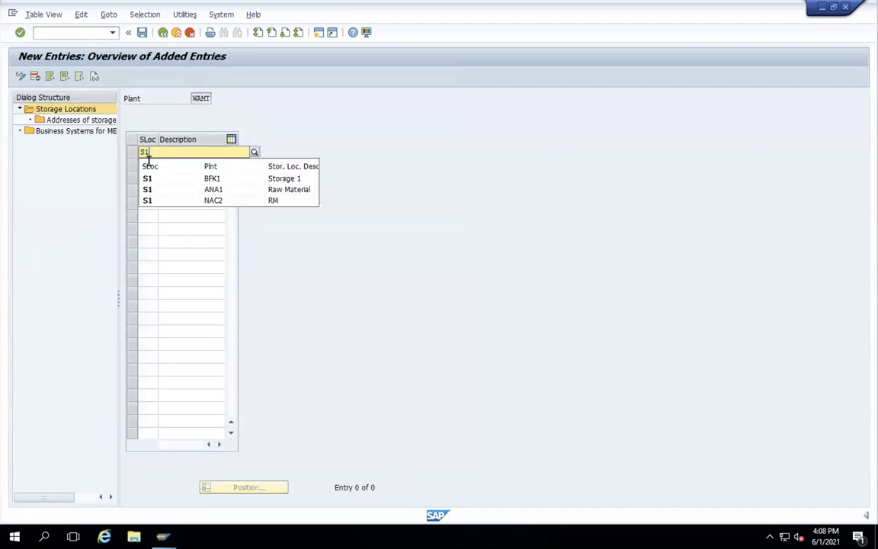
click(147, 176)
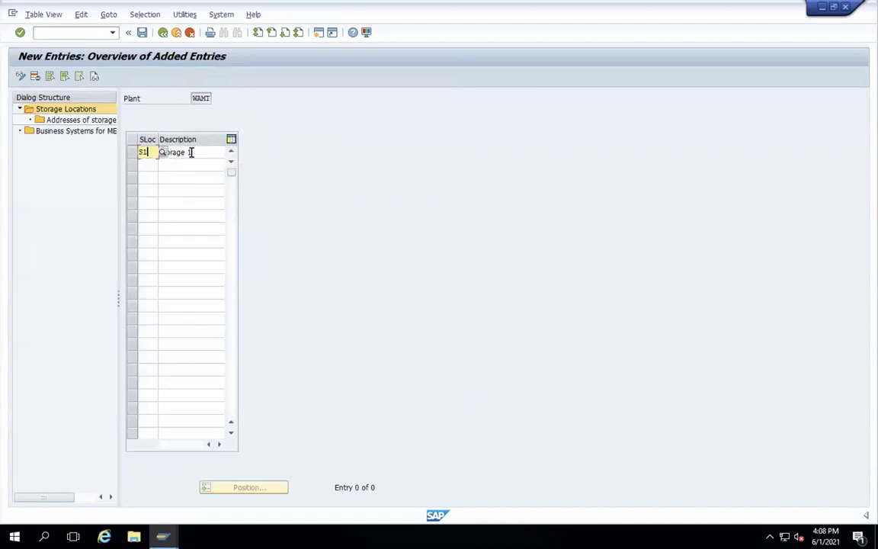
click(197, 153)
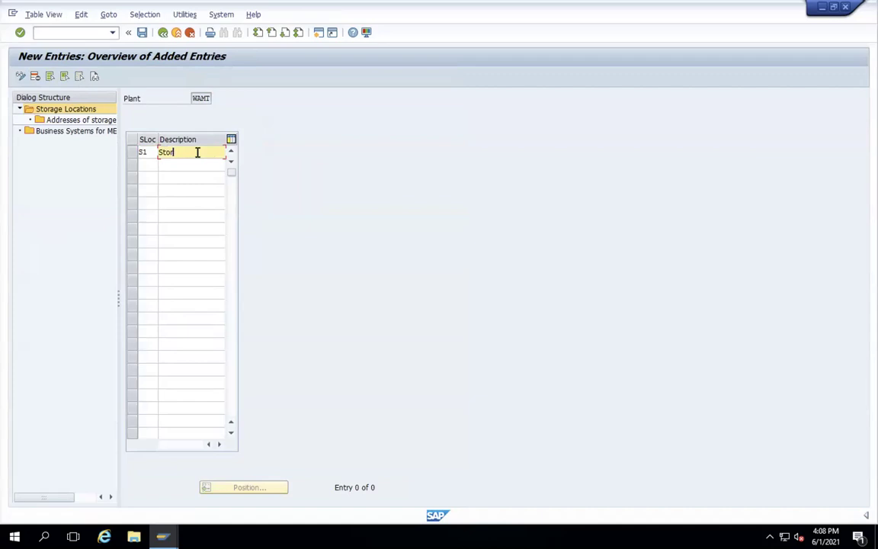
key(BackSpace)
key(BackSpace)
click(179, 173)
click(147, 166)
text(S)
key(Return)
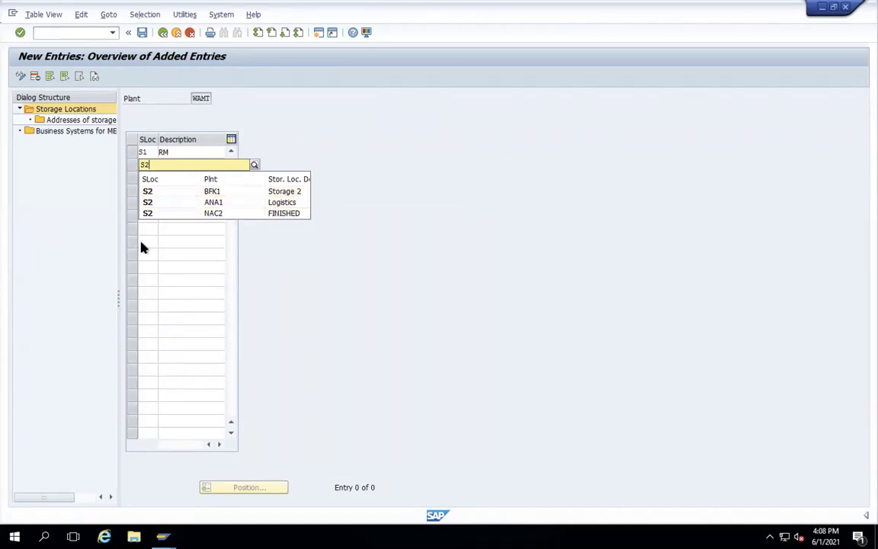
click(160, 241)
click(168, 163)
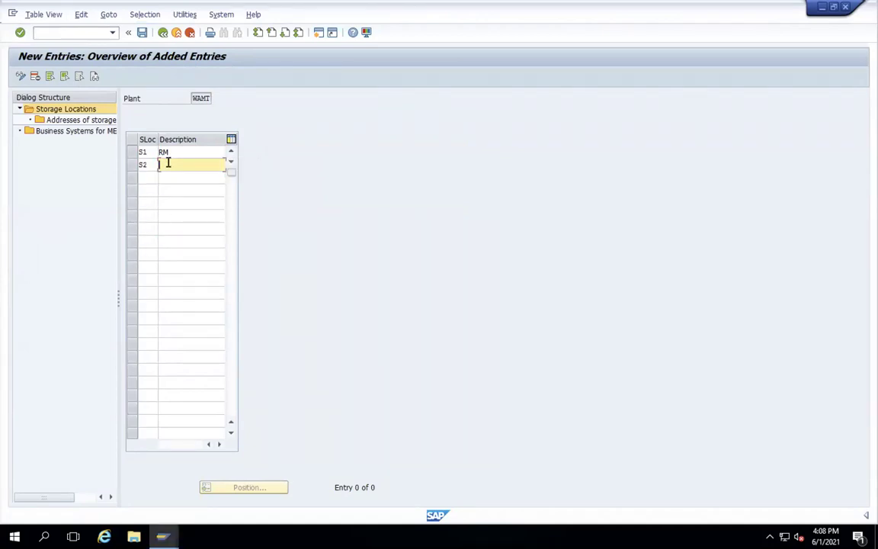
text(FINISHED)
key(Return)
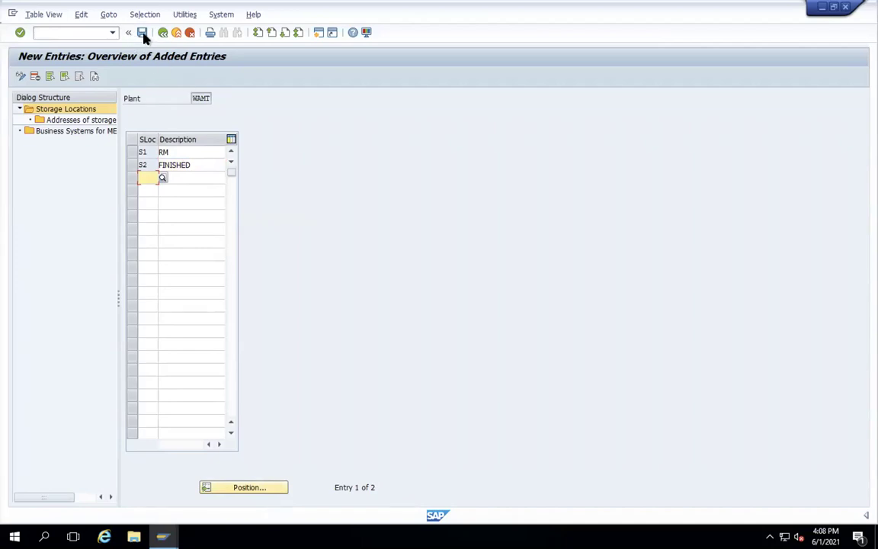
- Save the storage locations and return to the Storage Locations overview
click(142, 33)
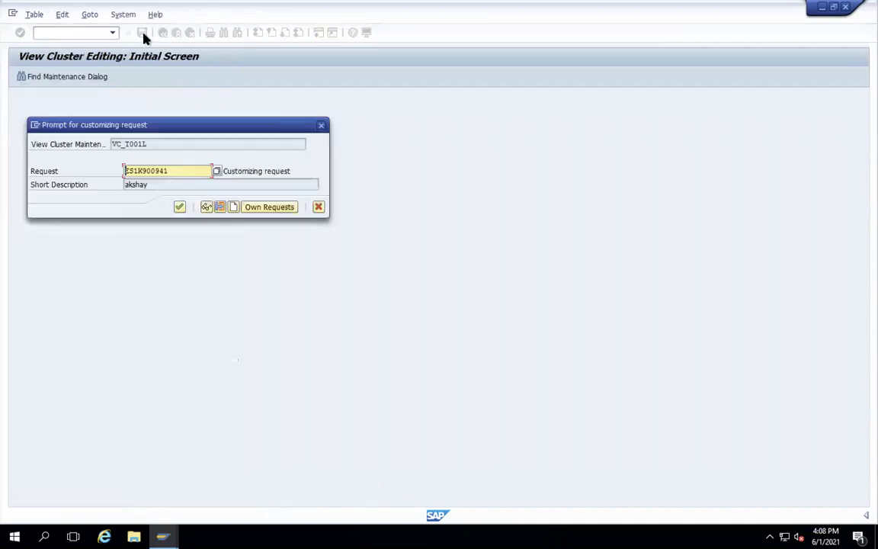
key(Return)
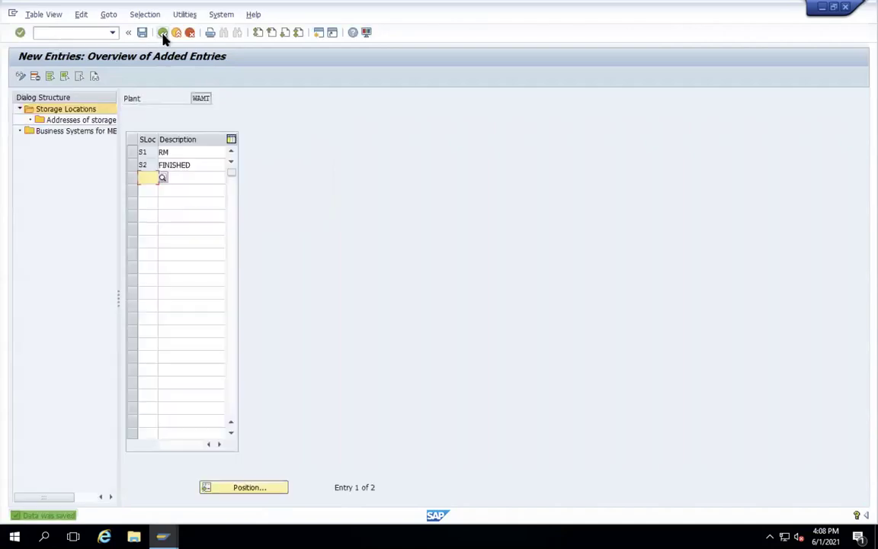
click(163, 33)
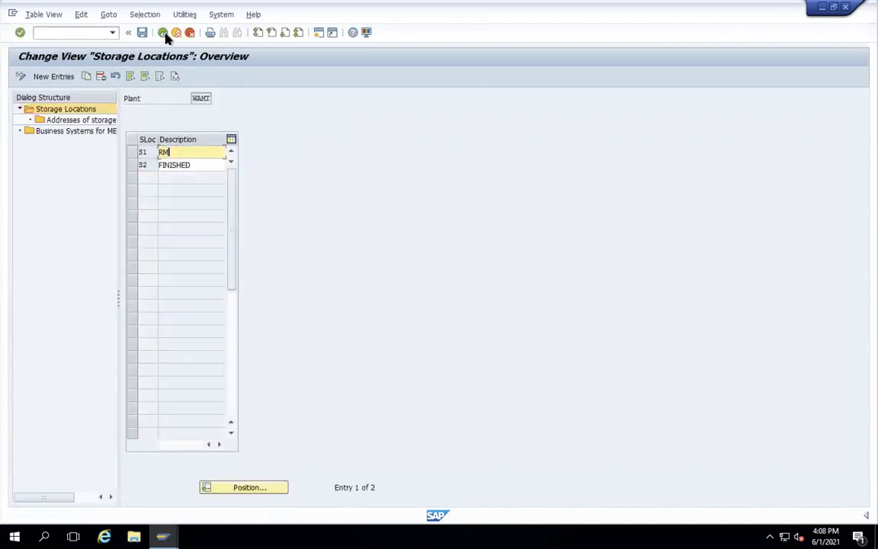
- Create purchasing organization WAMT described as 'WAMT PUR ORG', save it and return to the IMG
click(162, 32)
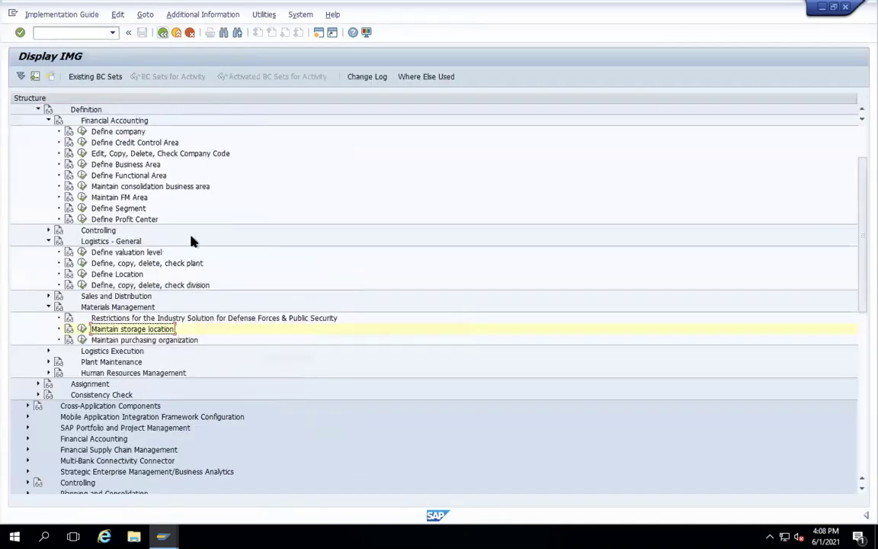
click(82, 340)
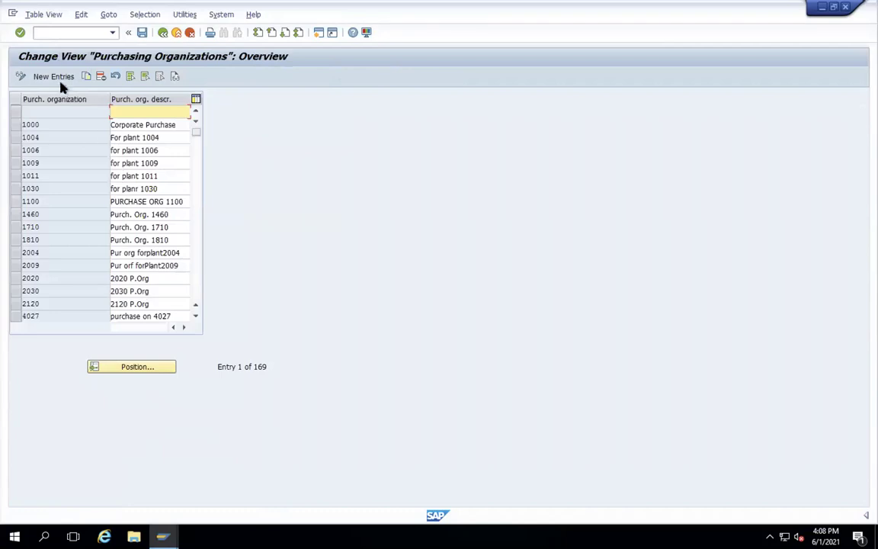
click(54, 77)
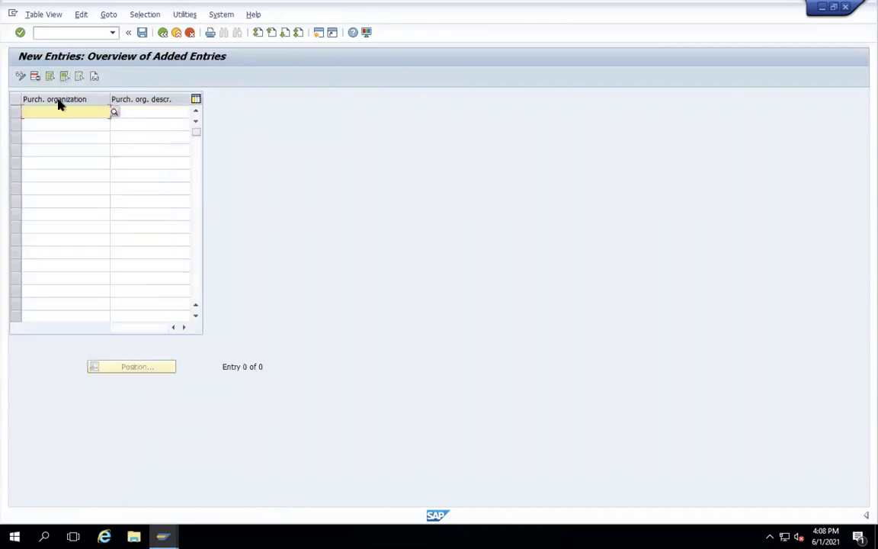
text(WAMT)
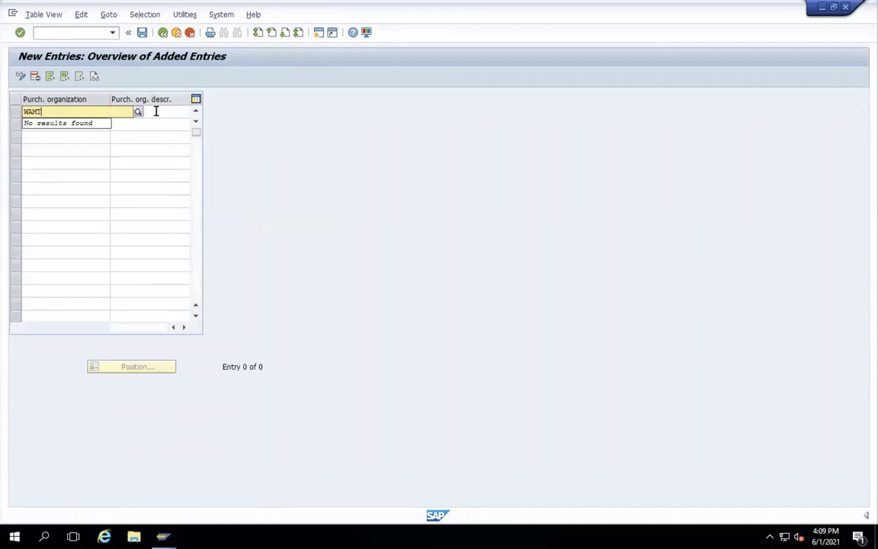
click(154, 112)
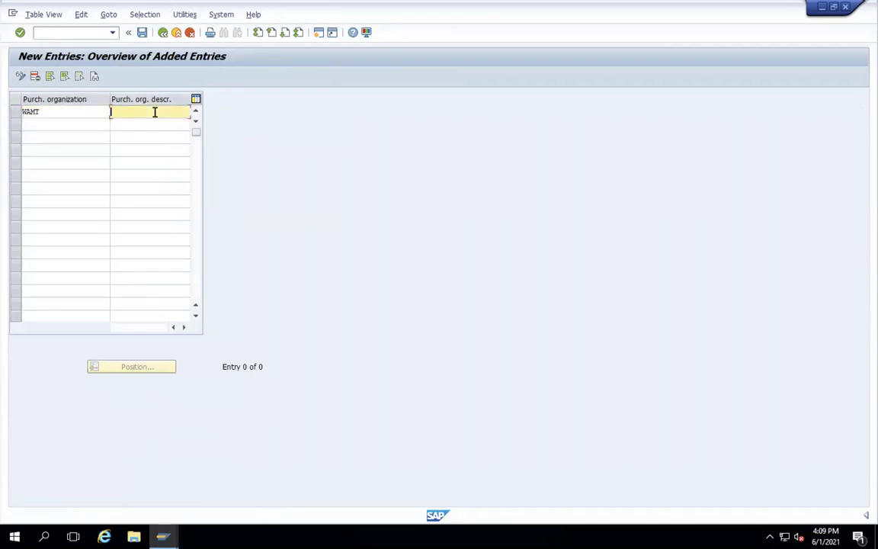
text(WAMY)
key(Return)
click(142, 33)
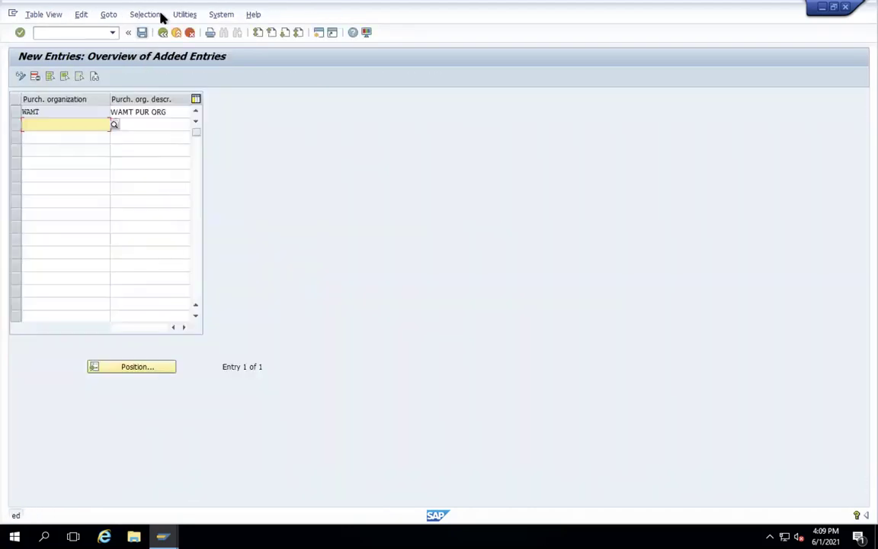
click(163, 32)
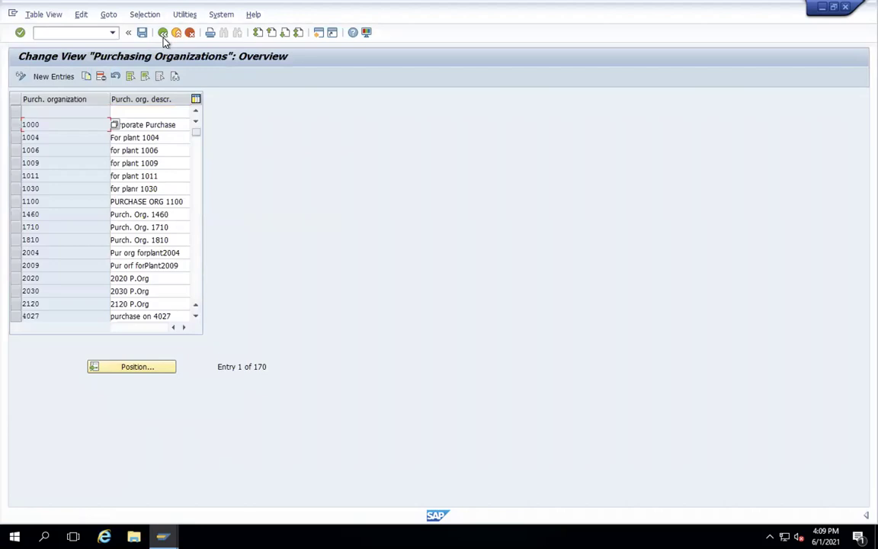
click(162, 33)
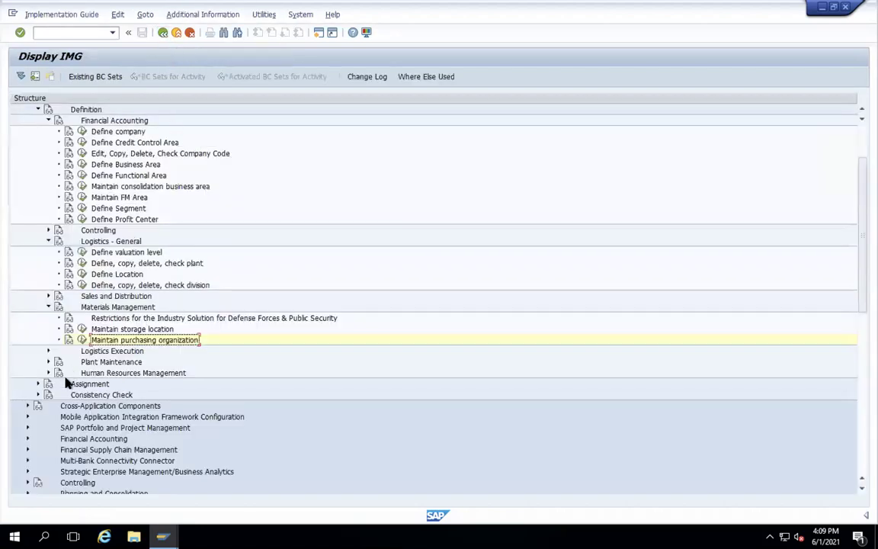
- Expand Enterprise Structure > Assignment and open the plant-to-company-code assignment under Logistics - General
scroll(174, 326, up, 1)
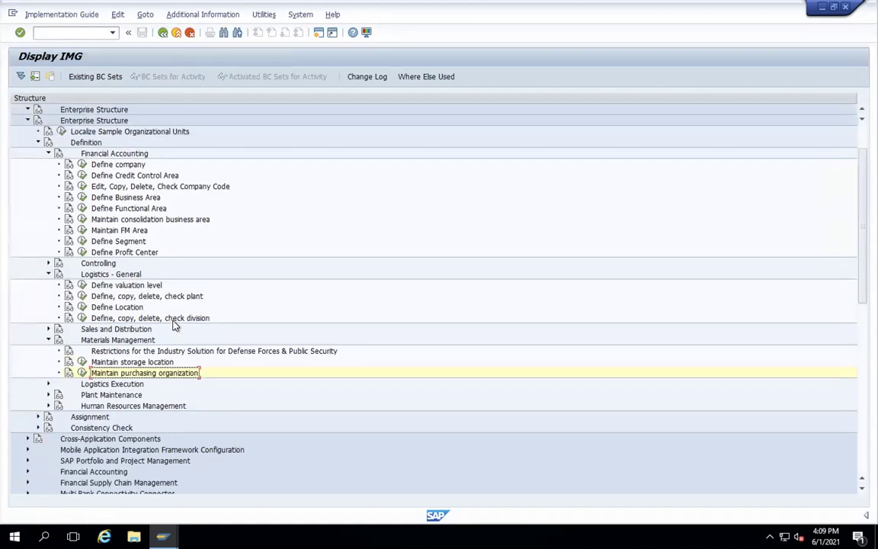
scroll(42, 130, up, 2)
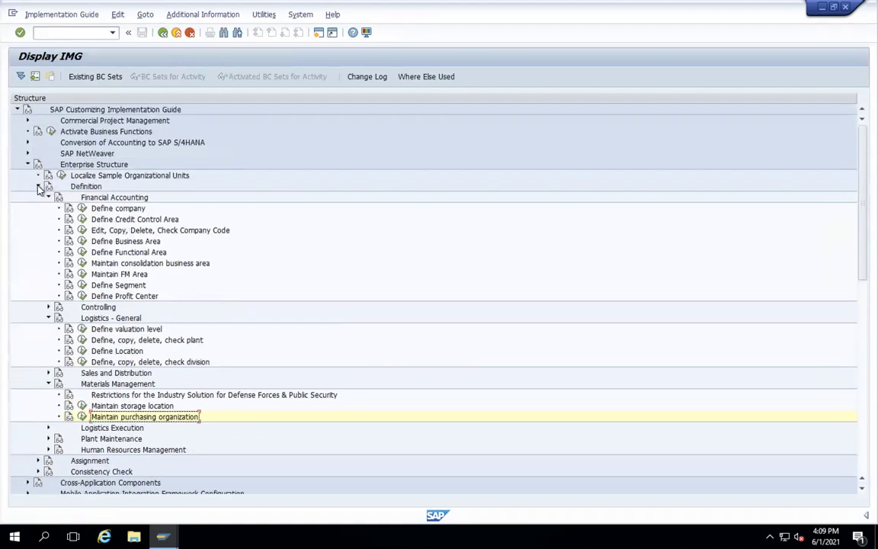
click(38, 186)
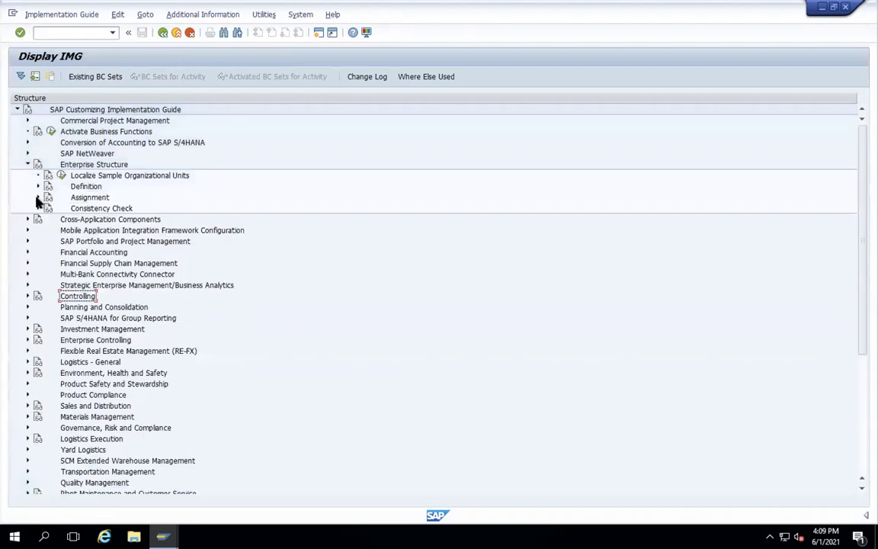
click(38, 197)
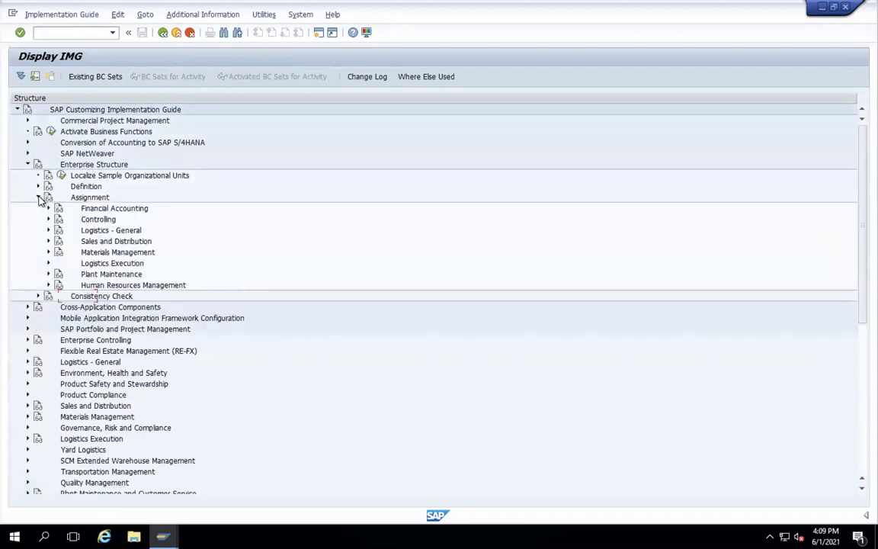
click(38, 197)
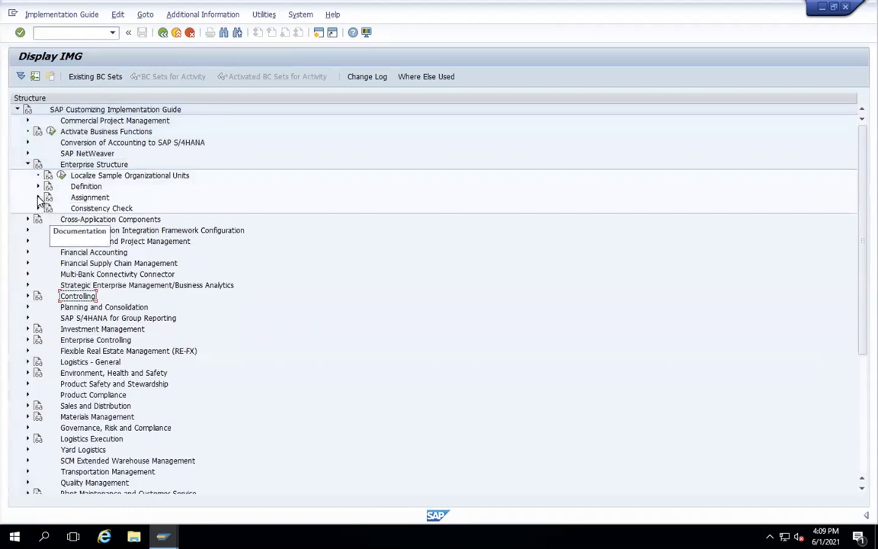
click(39, 197)
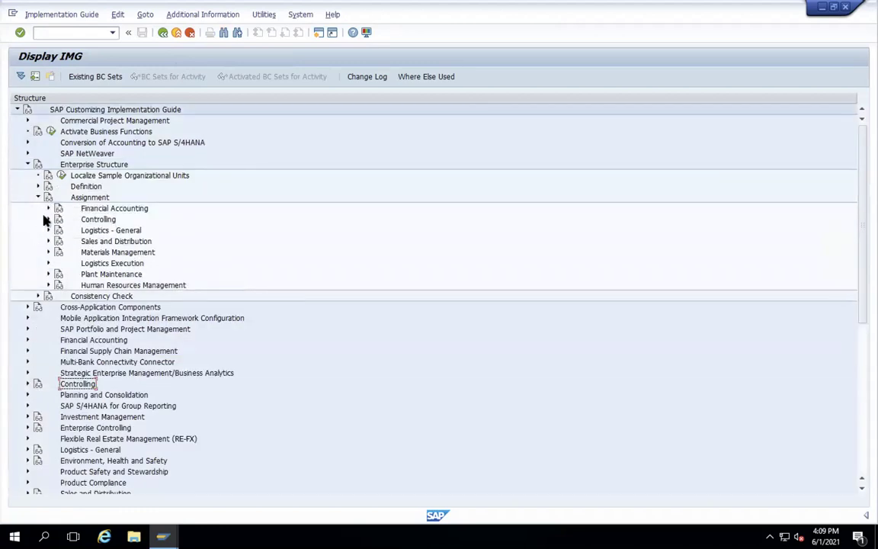
click(48, 208)
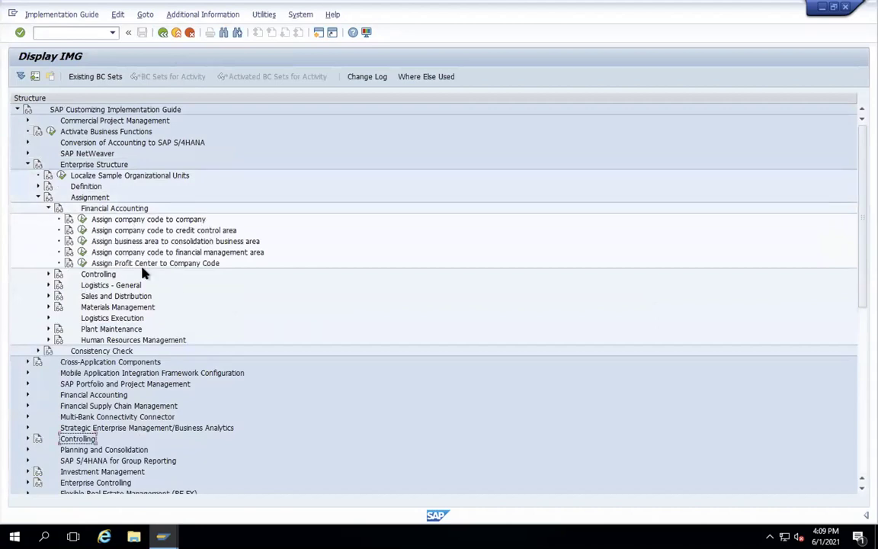
click(48, 285)
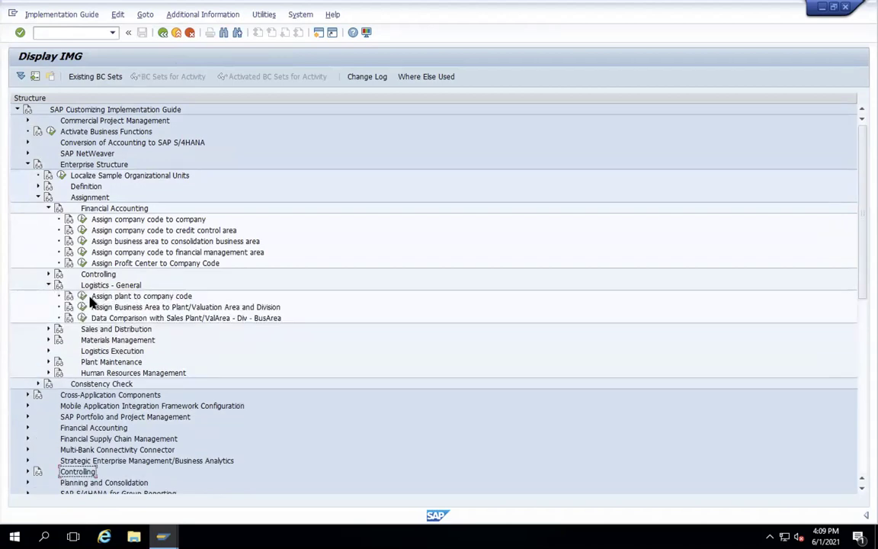
click(83, 297)
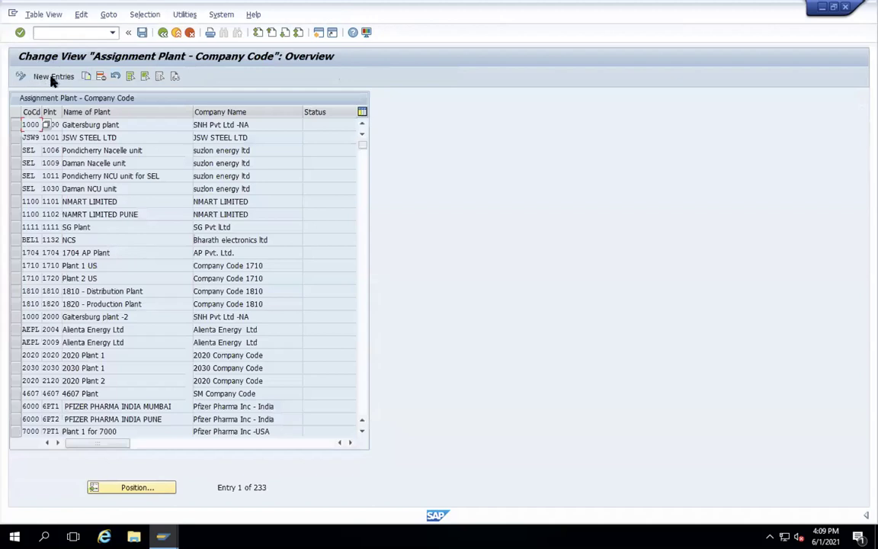
- Add a new entry assigning plant WAMT to company code WAMT and save it under the customizing request
click(42, 77)
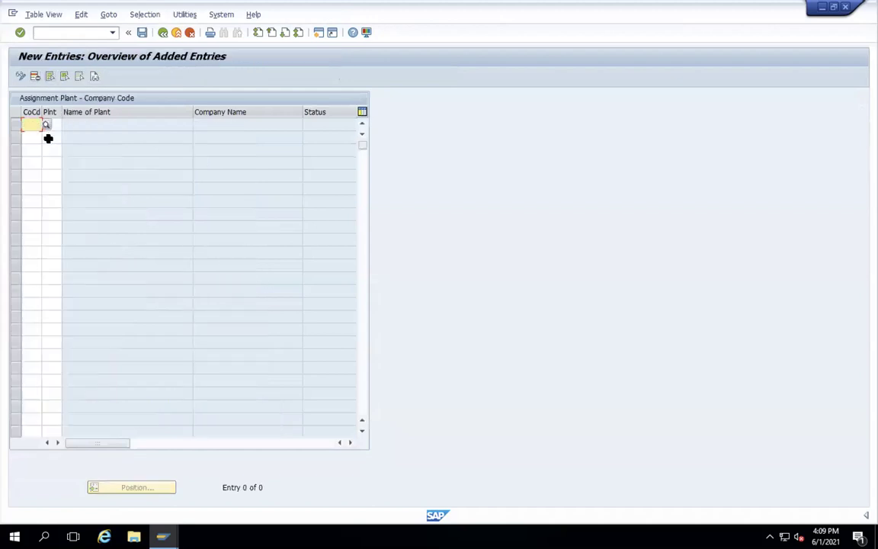
text(WAMTWAMT)
key(Return)
click(142, 32)
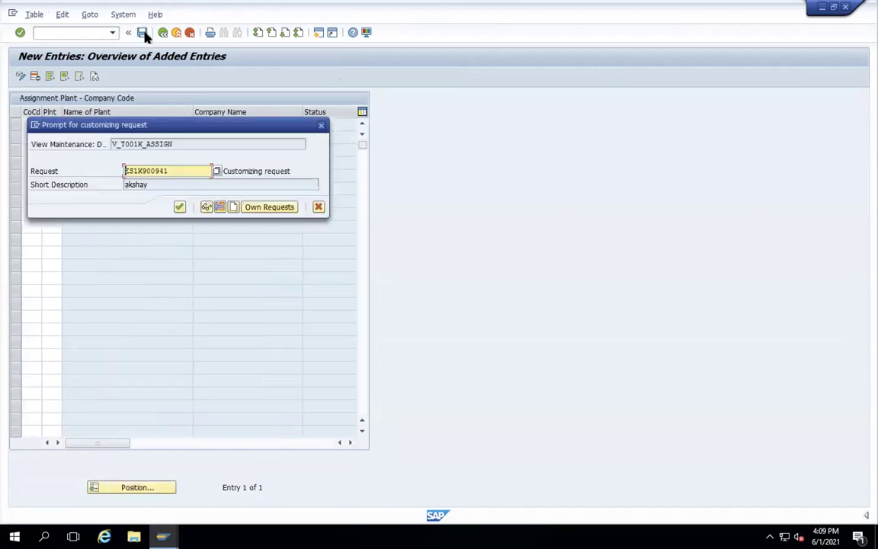
key(Return)
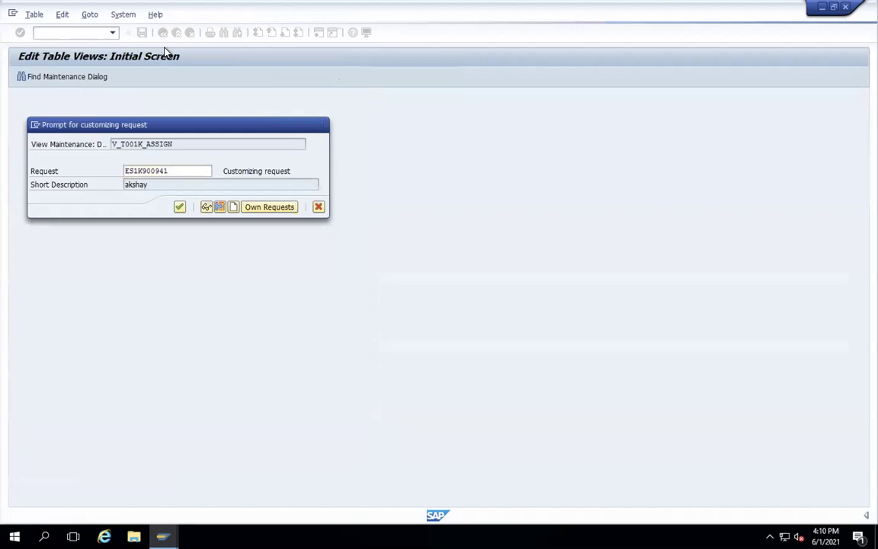
- Go back to the IMG tree and expand the Materials Management assignment activities
click(162, 33)
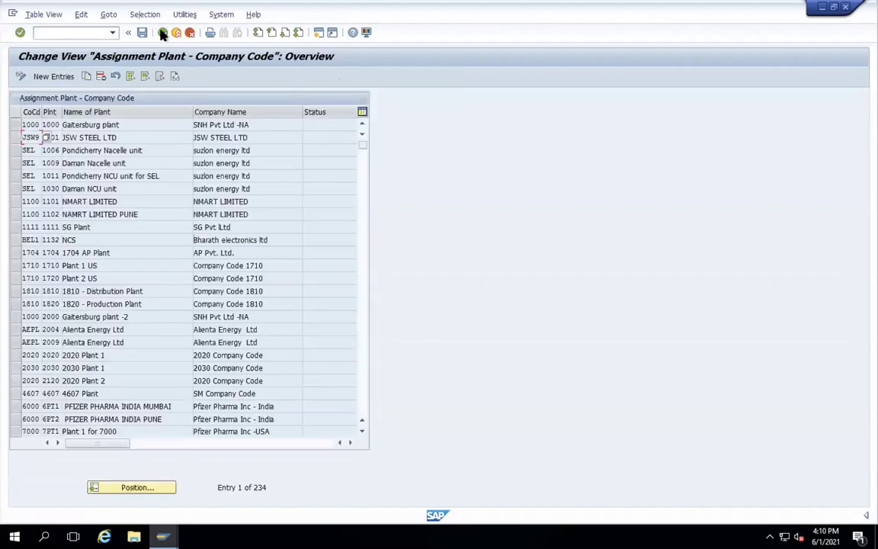
click(162, 33)
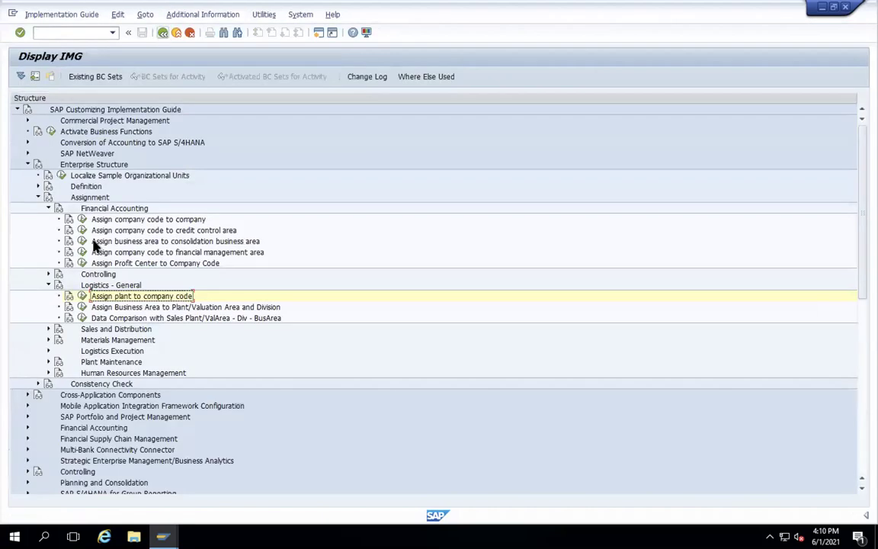
click(48, 339)
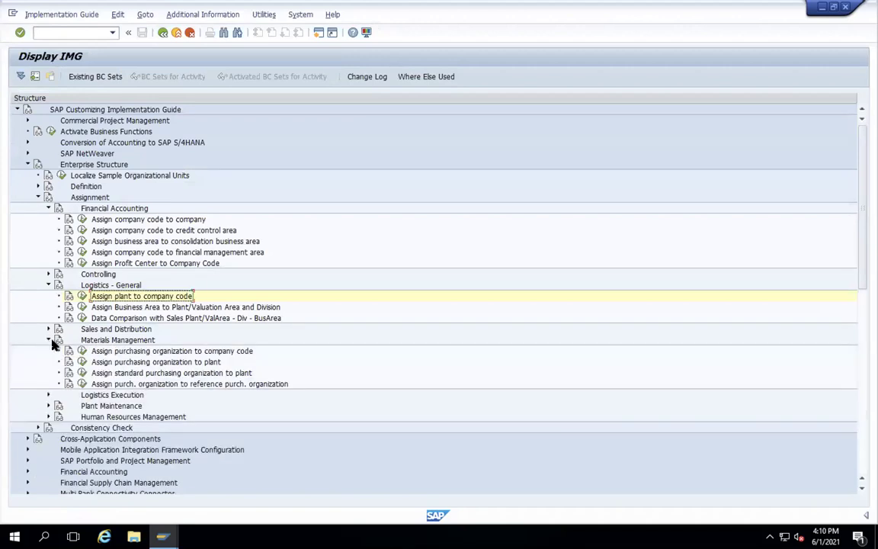
- Locate purchasing organization WAMT, give it company code WAMT, and save under the customizing request
click(83, 350)
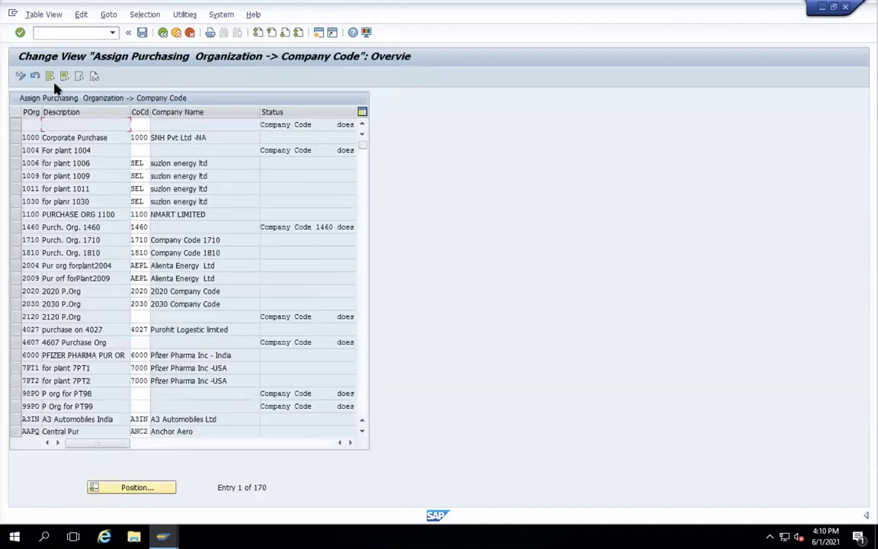
click(122, 487)
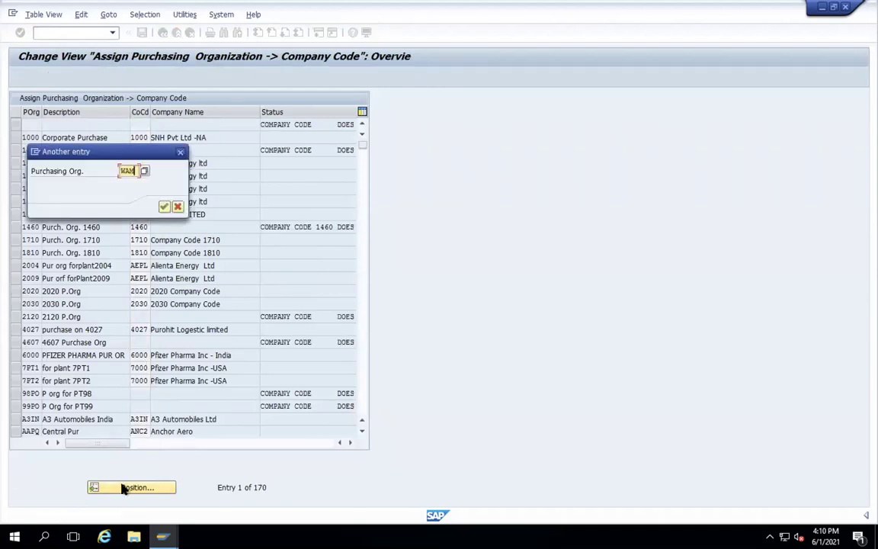
key(Return)
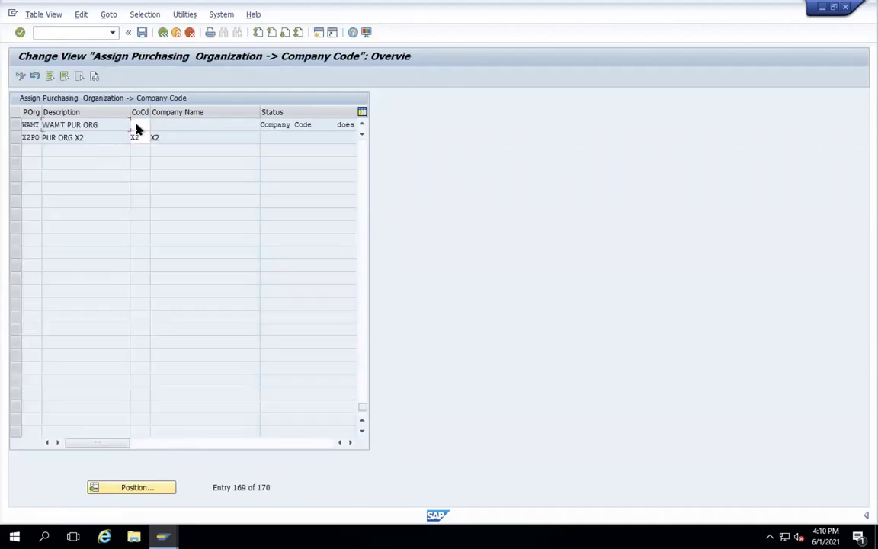
text(WAMT)
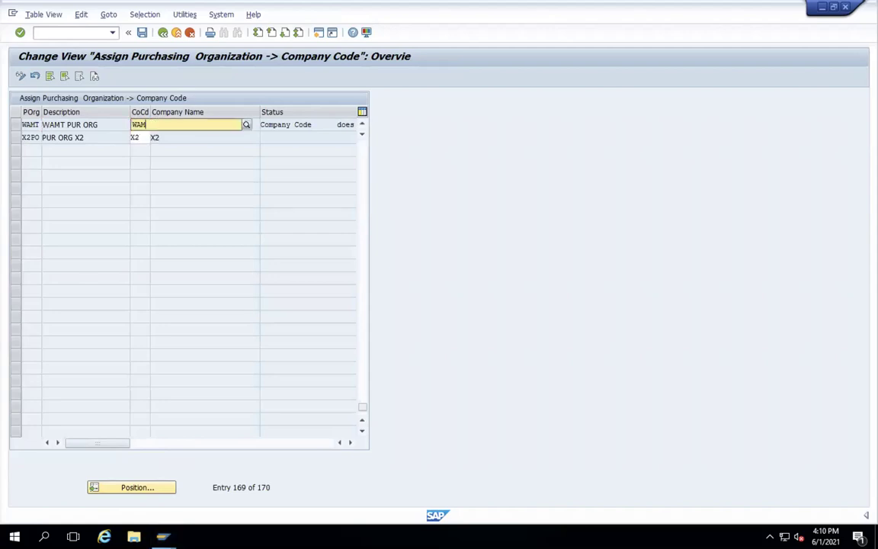
key(Return)
click(141, 32)
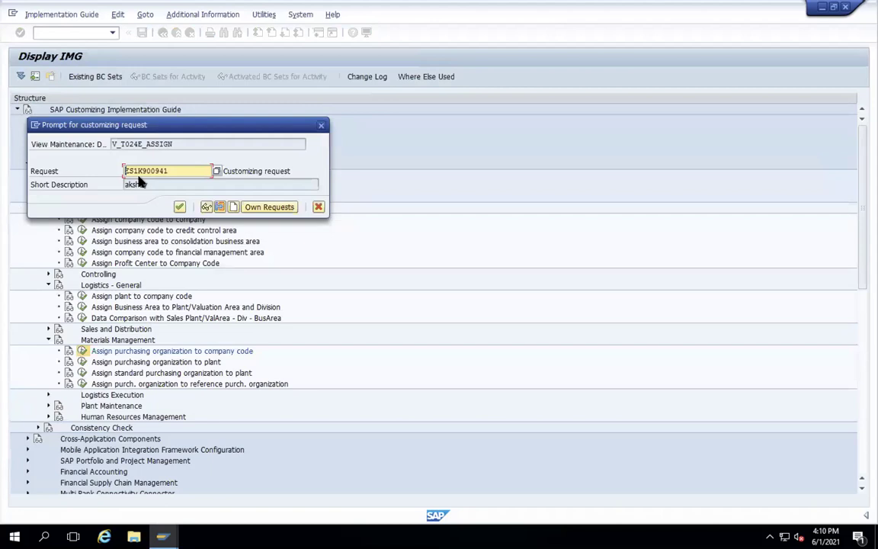
key(Return)
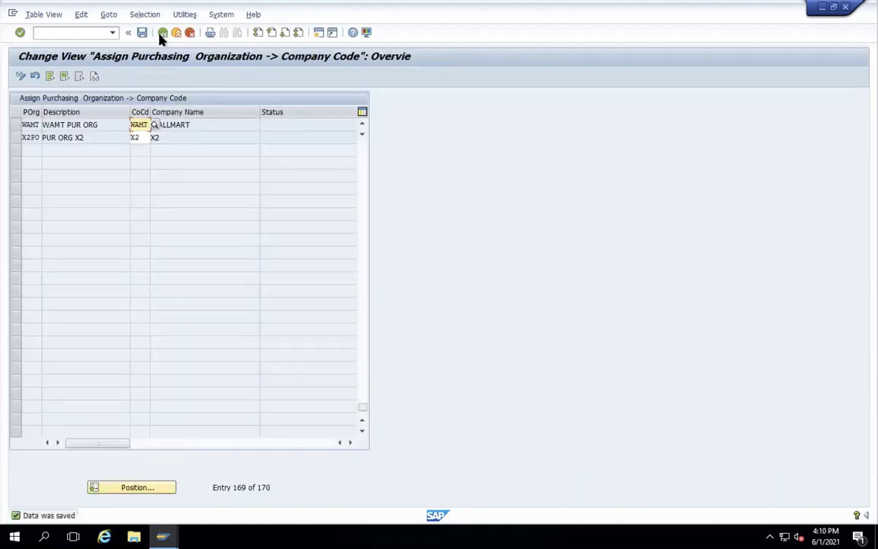
click(161, 34)
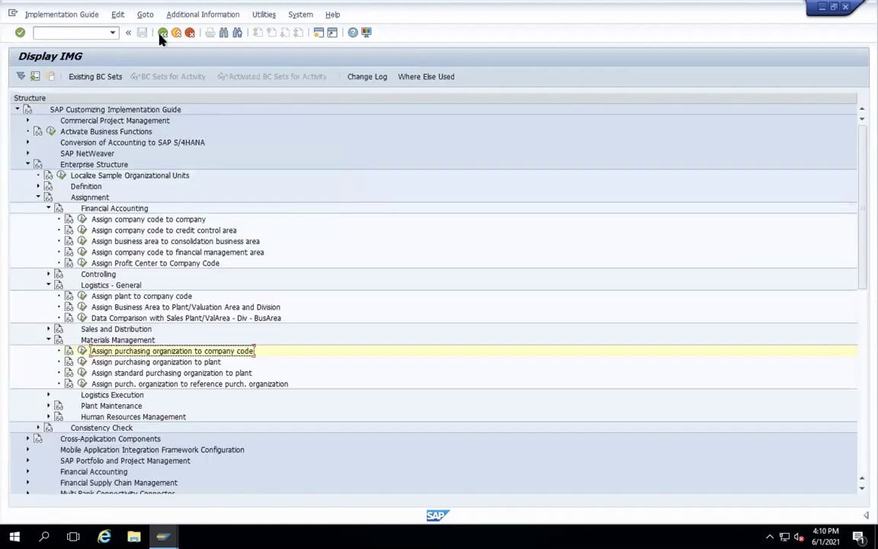
click(82, 362)
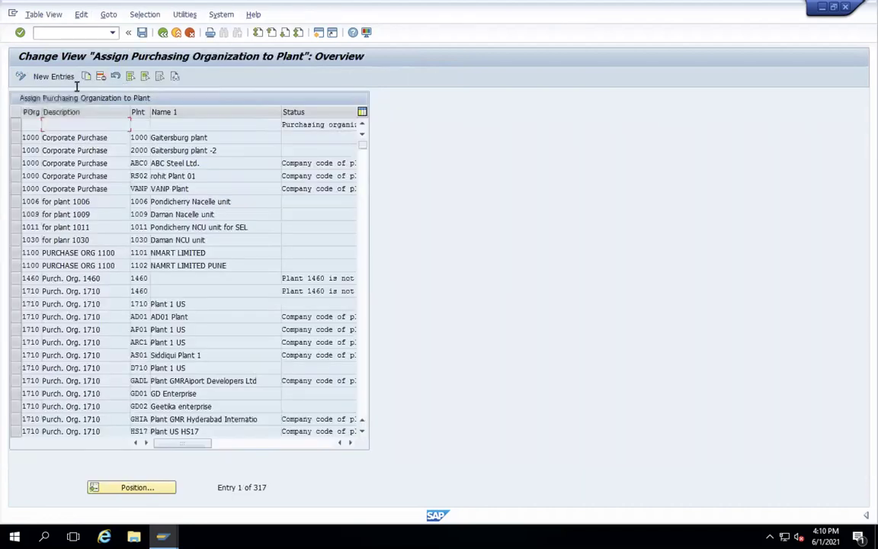
- Add a new entry linking purchasing organization WAMT to plant WAMT, save it, and return to the IMG tree
click(54, 76)
text(WAM)
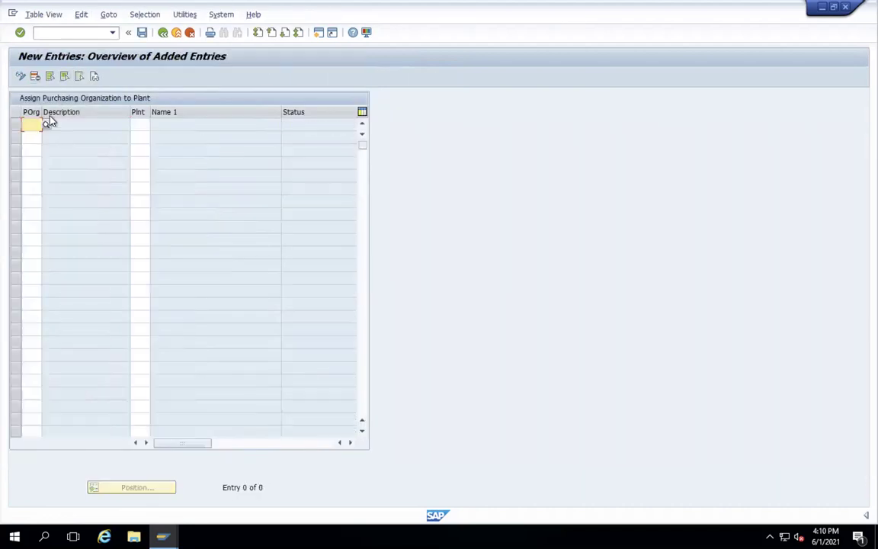
text(T)
key(Tab)
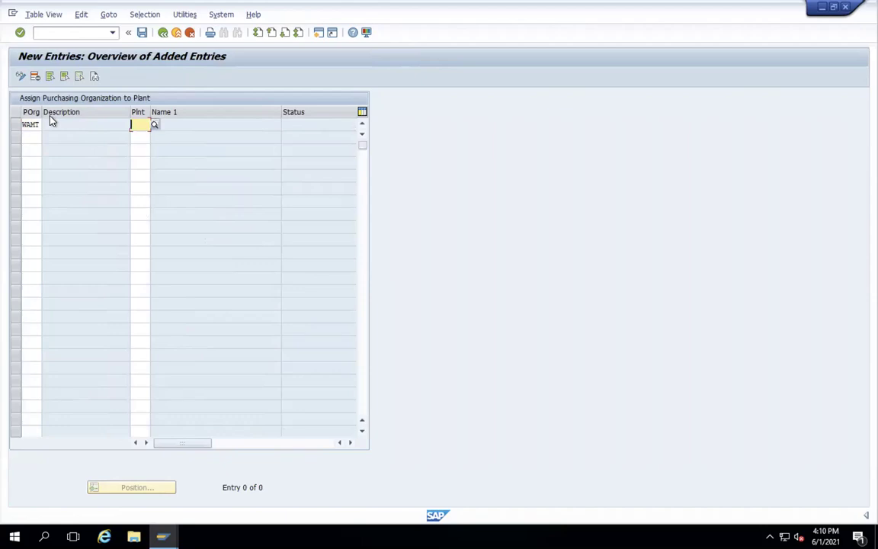
text(WAMT)
key(Return)
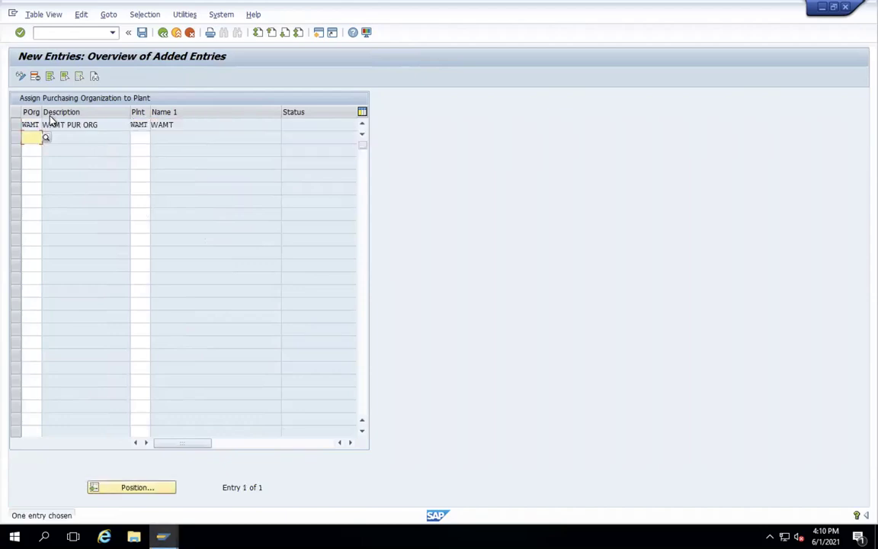
click(141, 32)
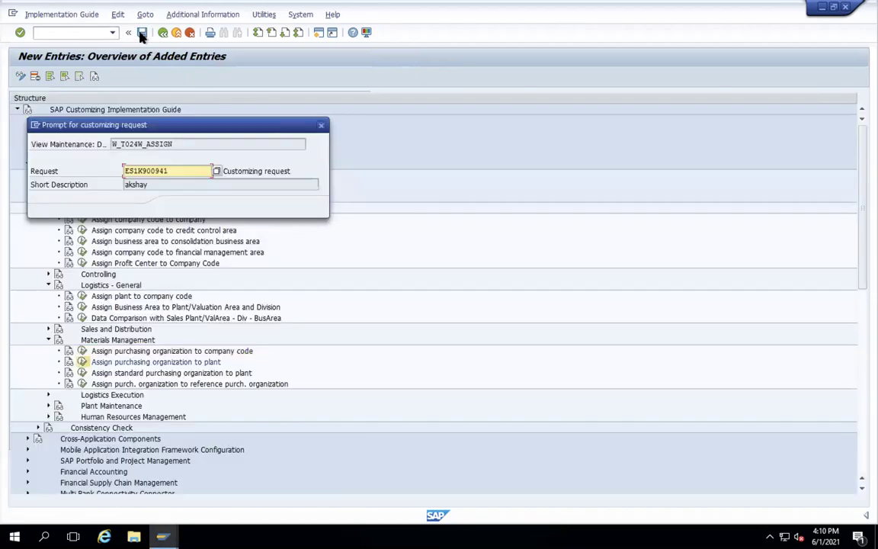
key(Return)
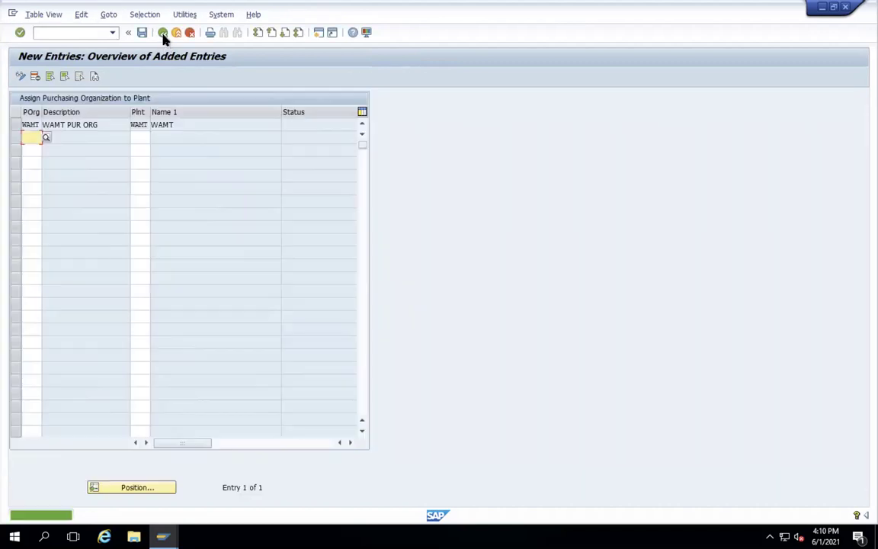
click(162, 32)
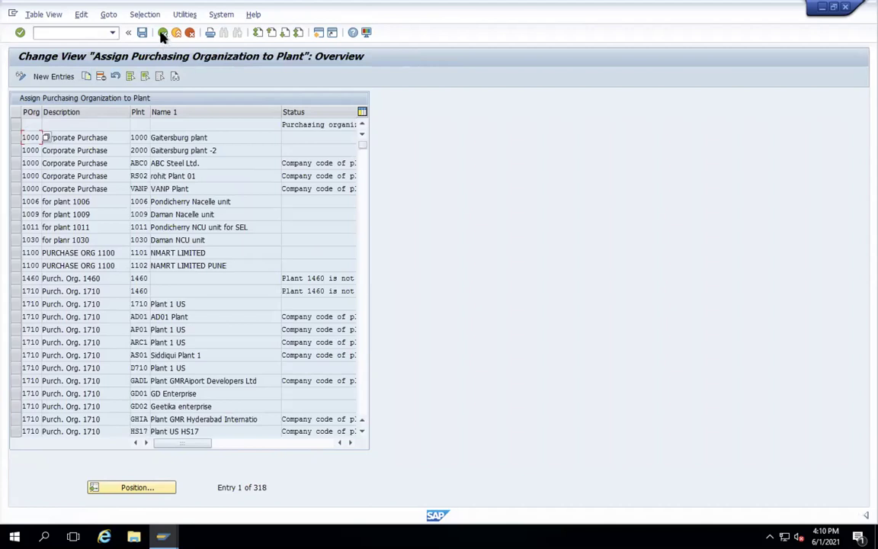
click(163, 33)
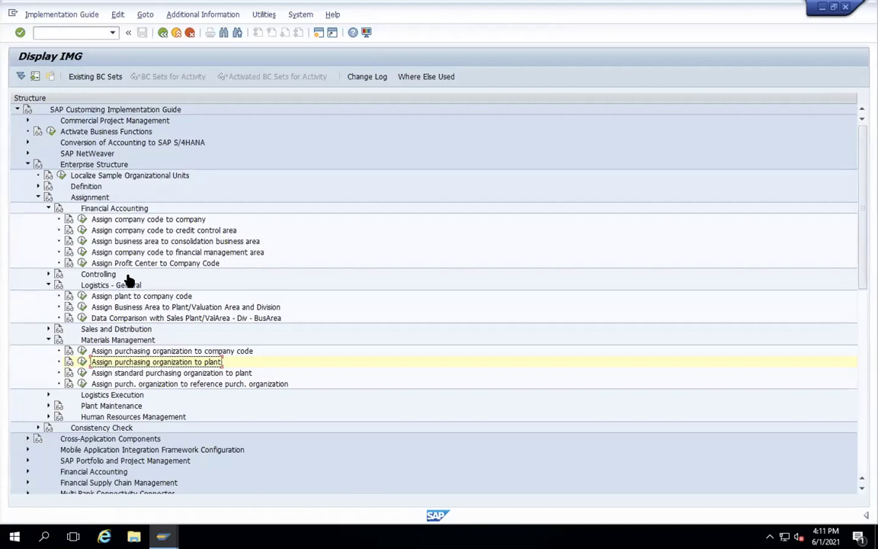
- Collapse the Assignment and Enterprise Structure branches of the IMG tree
click(38, 197)
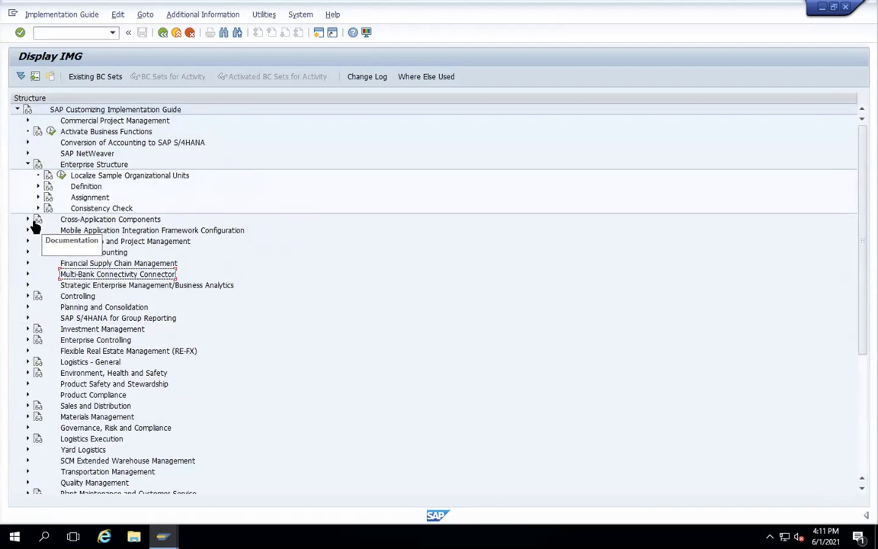
click(27, 165)
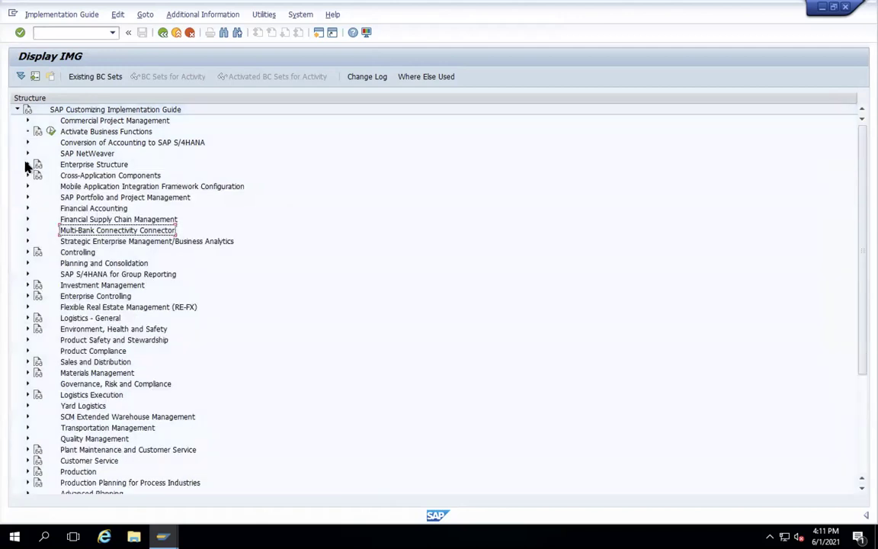
- Expand Financial Accounting > Global Settings > Global Parameters for Company Code and run Enter Global Parameters
click(29, 211)
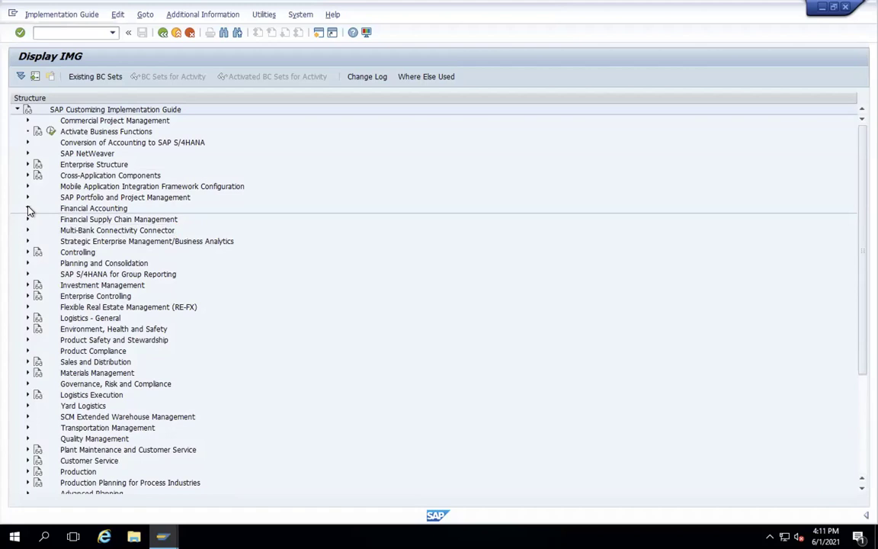
click(29, 209)
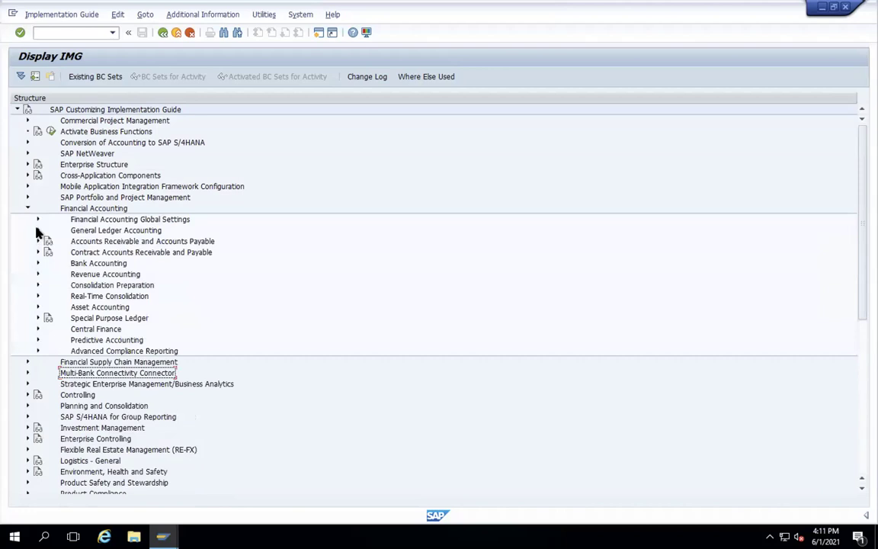
click(37, 230)
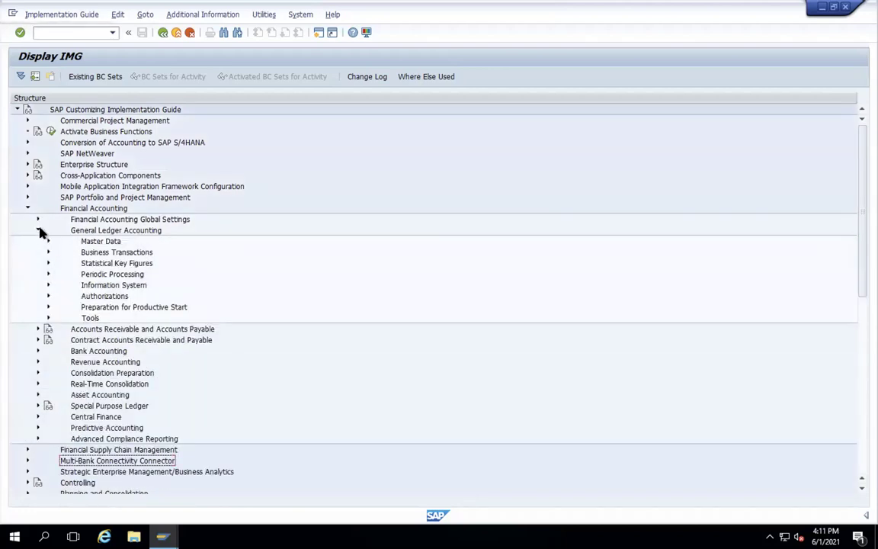
click(37, 230)
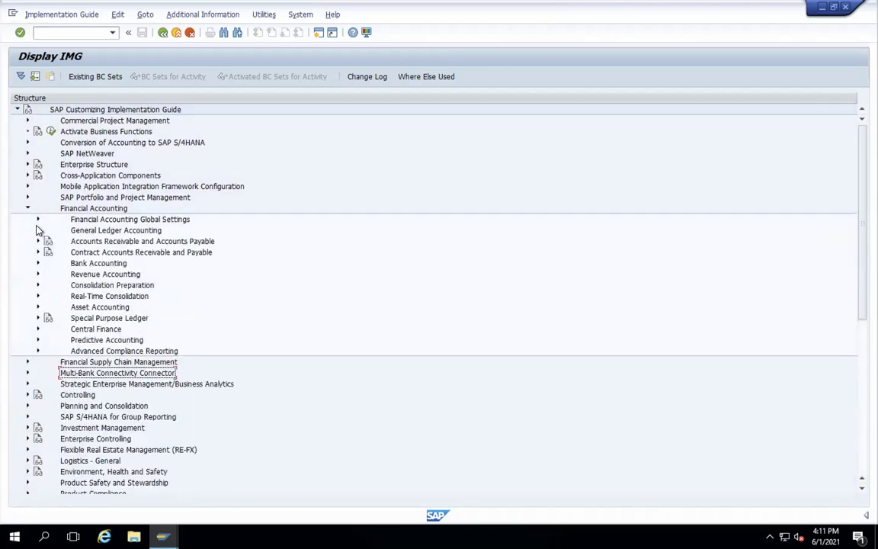
click(37, 219)
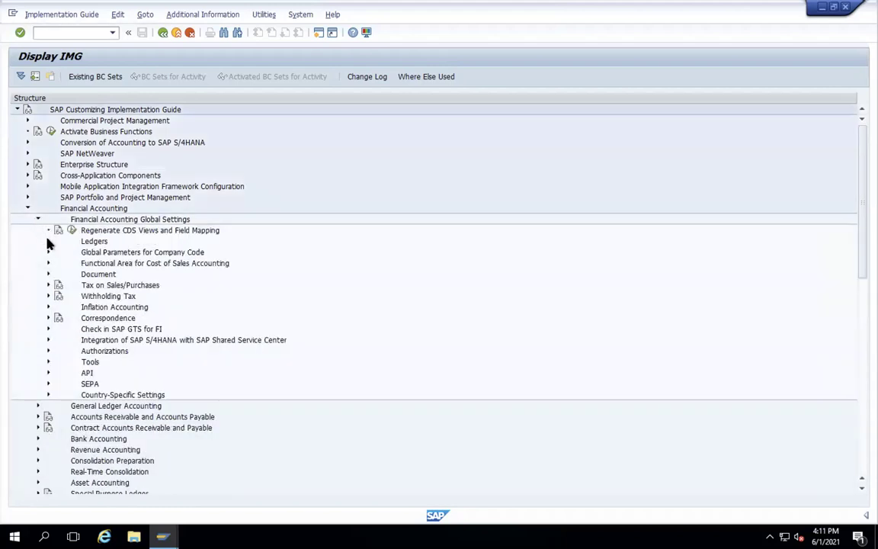
click(47, 241)
click(47, 241)
click(48, 252)
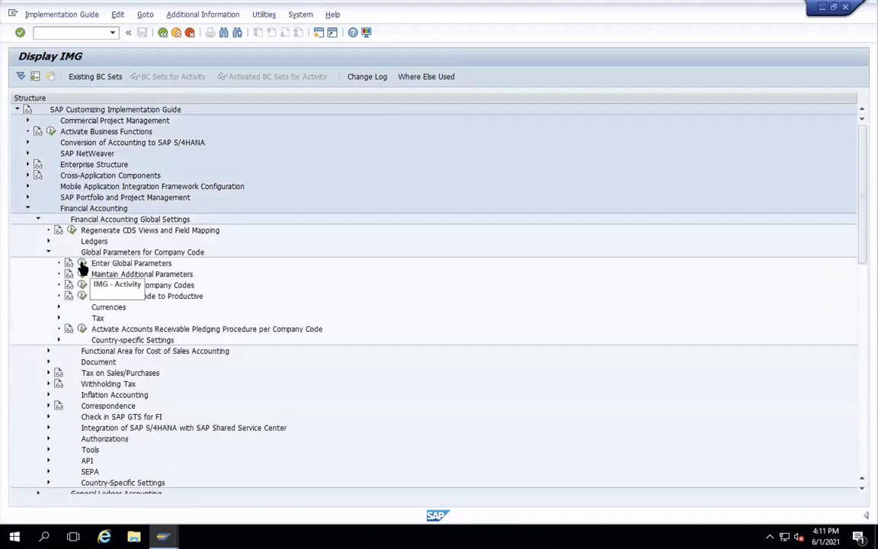
click(81, 262)
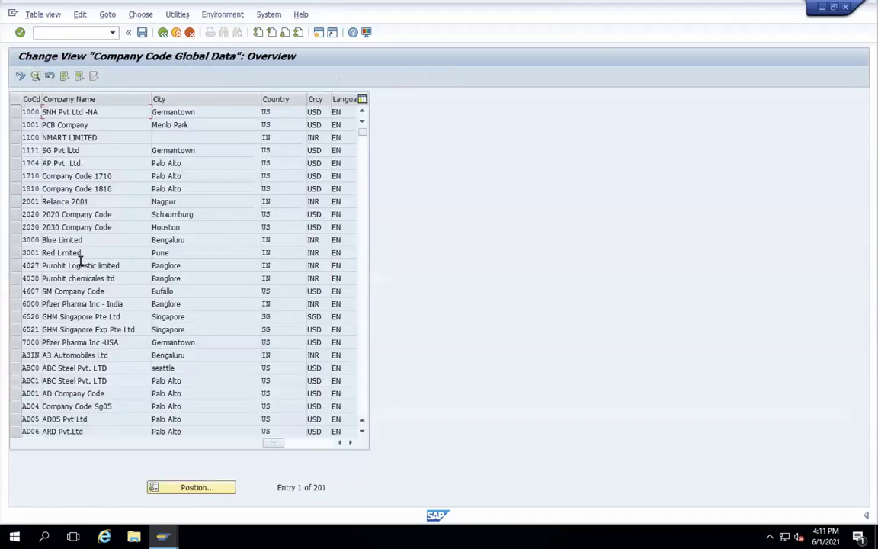
click(203, 489)
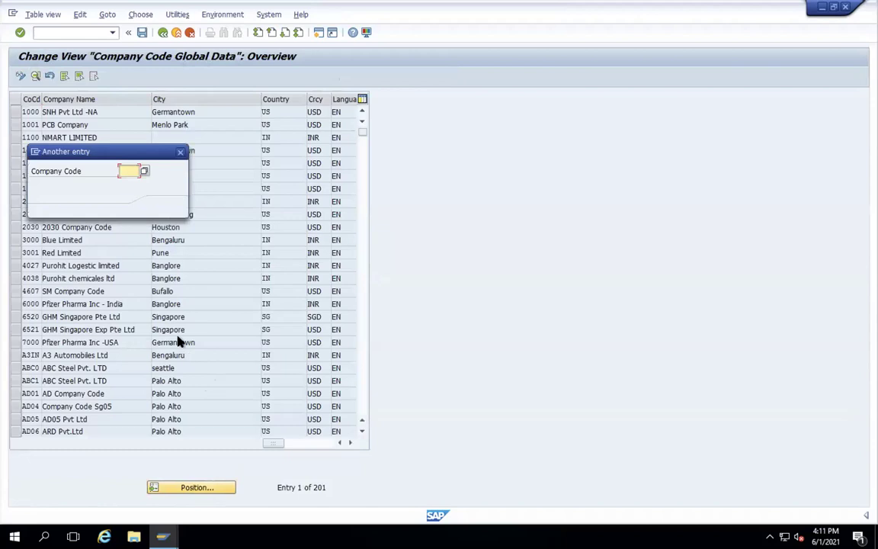
text(SG05)
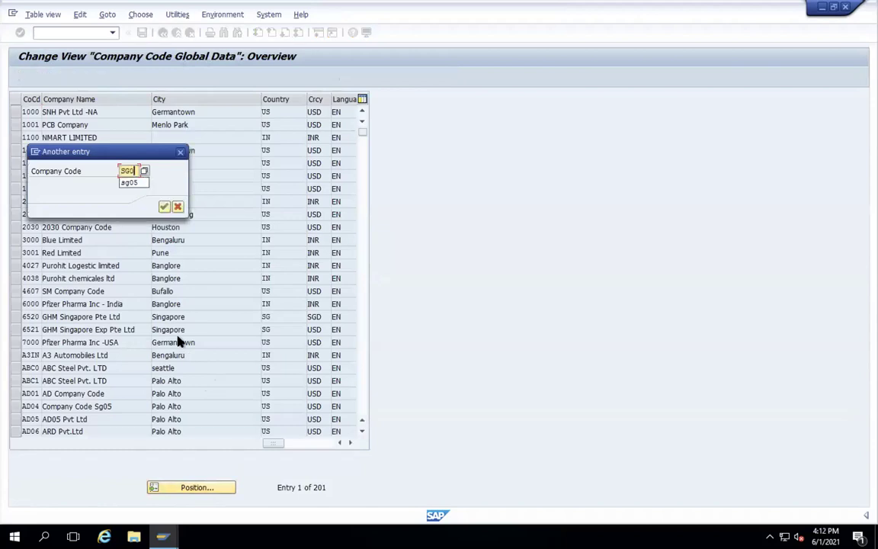
key(Return)
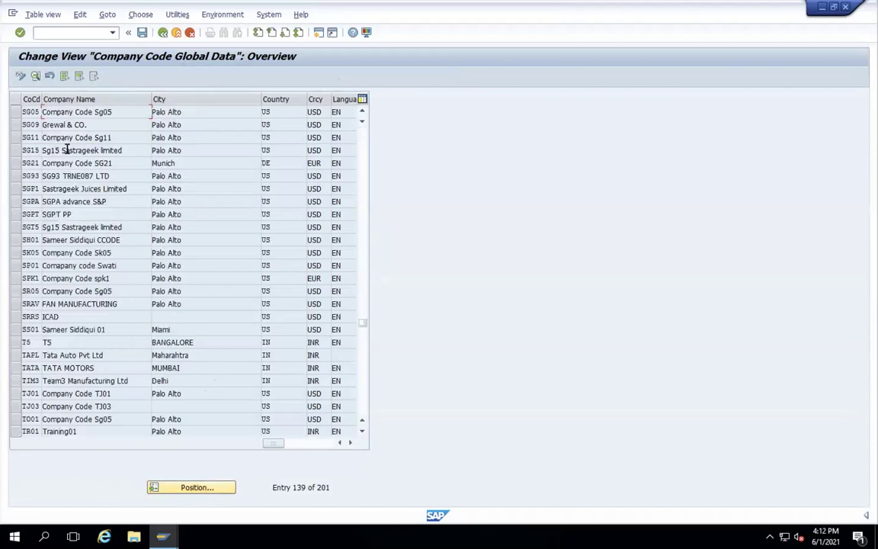
double_click(31, 112)
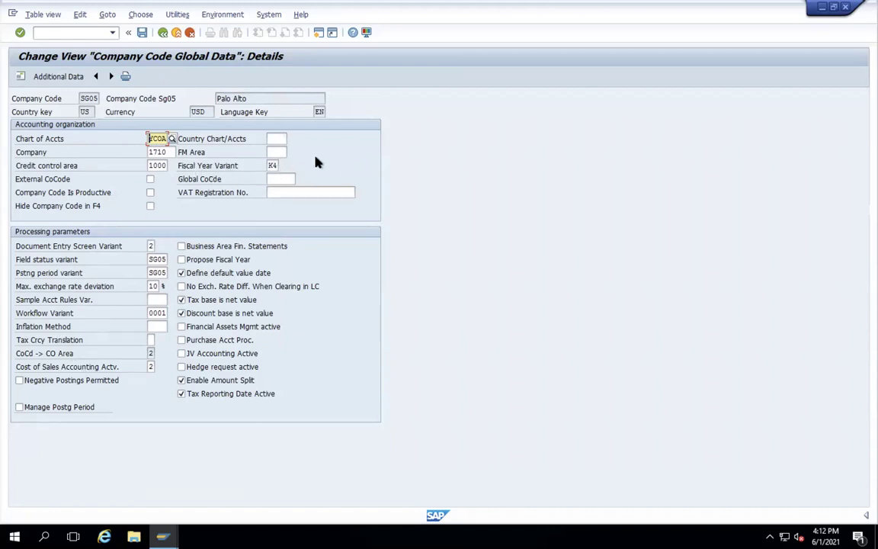
click(162, 32)
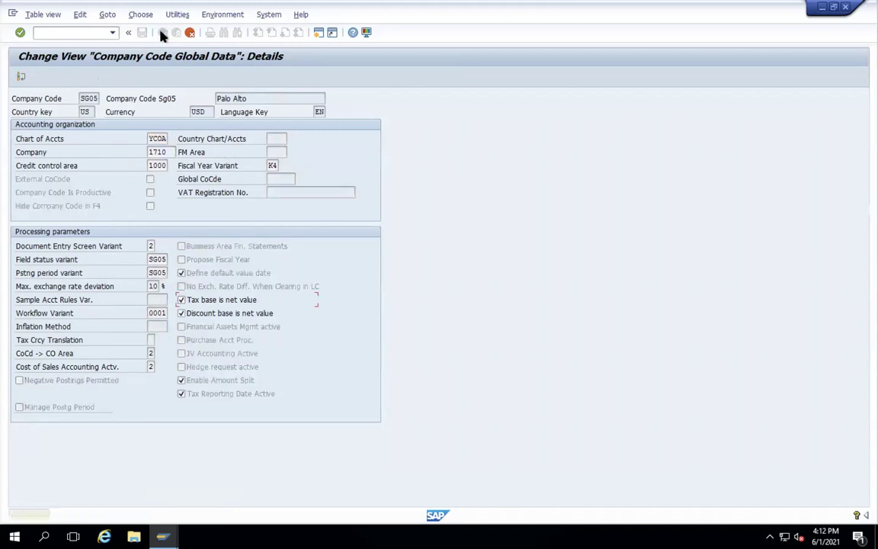
click(191, 33)
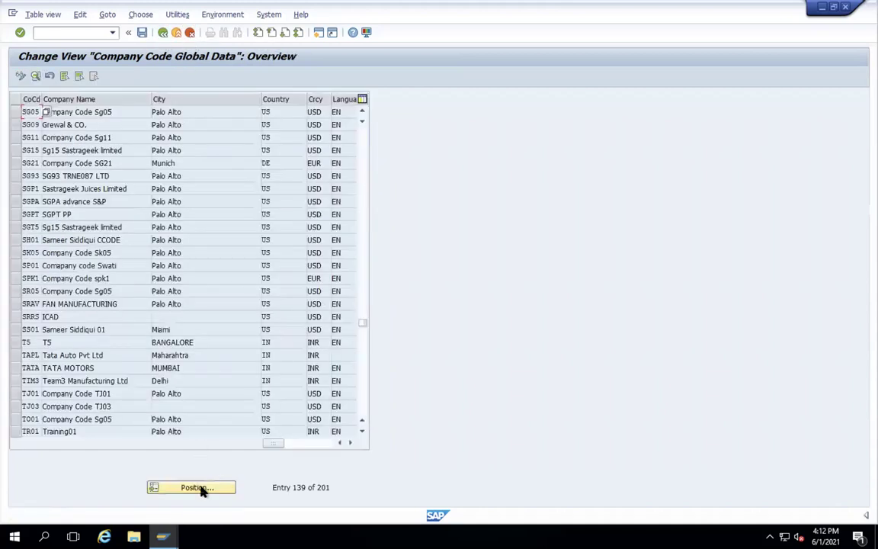
click(195, 487)
text(WAD5)
key(Return)
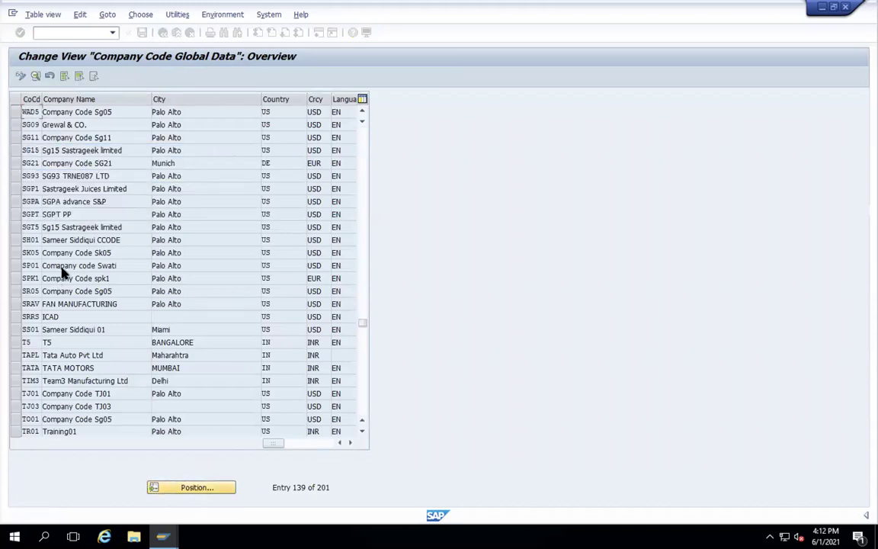
double_click(29, 113)
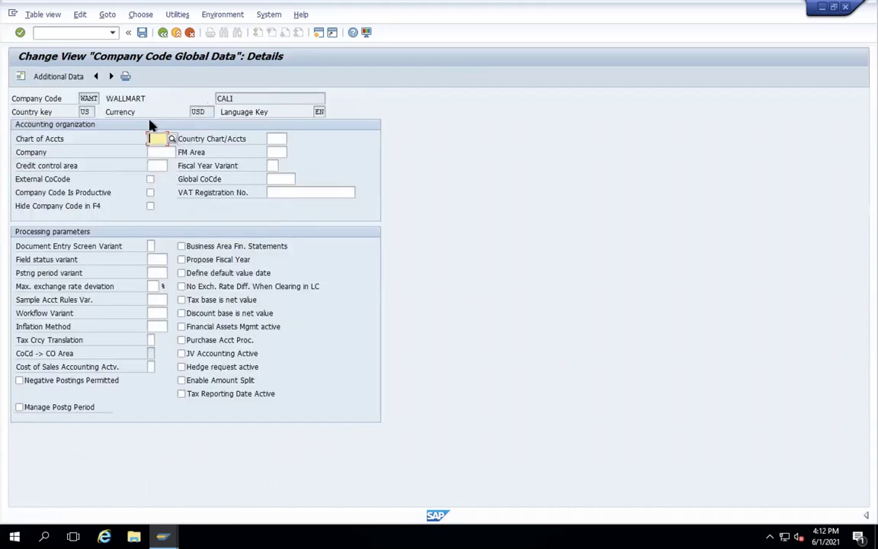
click(161, 34)
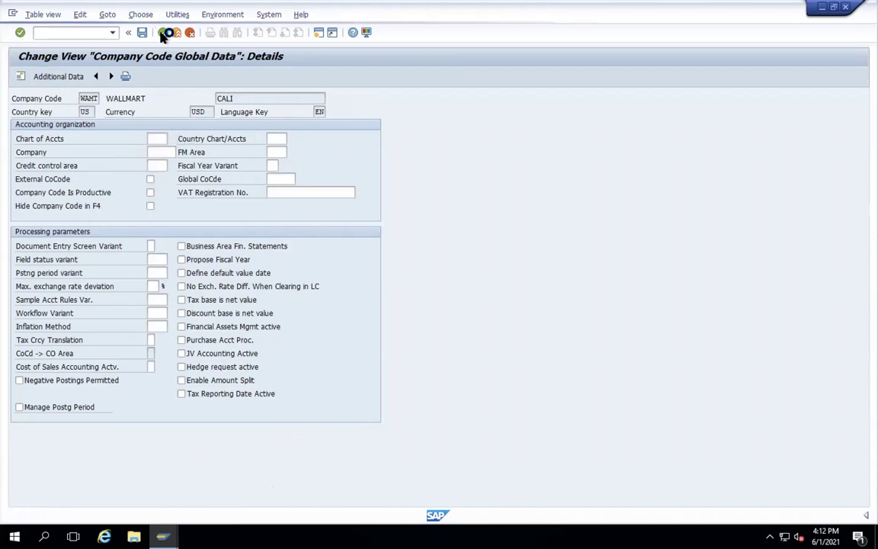
click(165, 32)
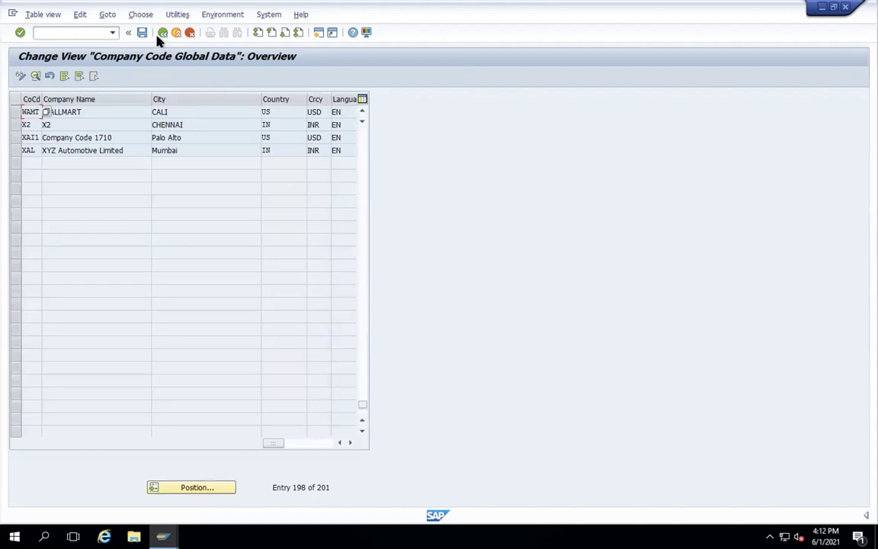
click(162, 33)
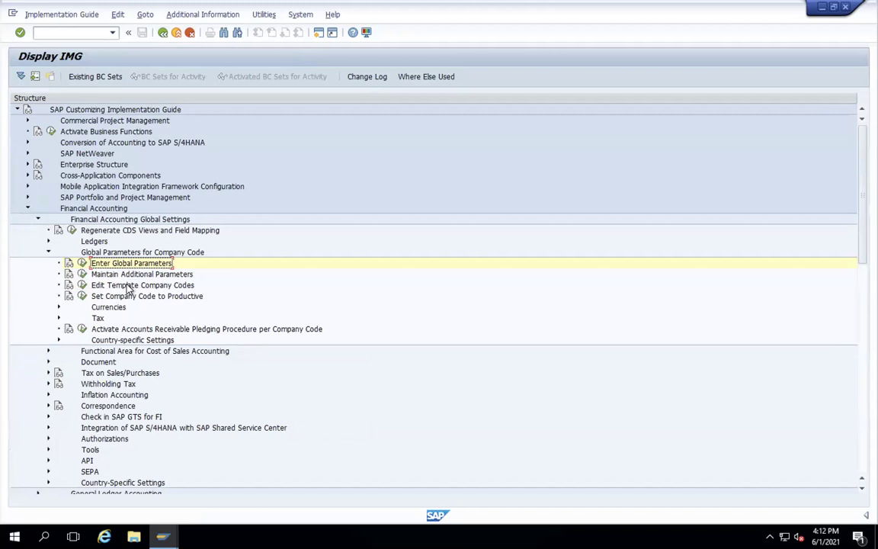
- Expand Ledgers > Fiscal Year and Posting Periods and run Maintain Fiscal Year Variant
click(48, 241)
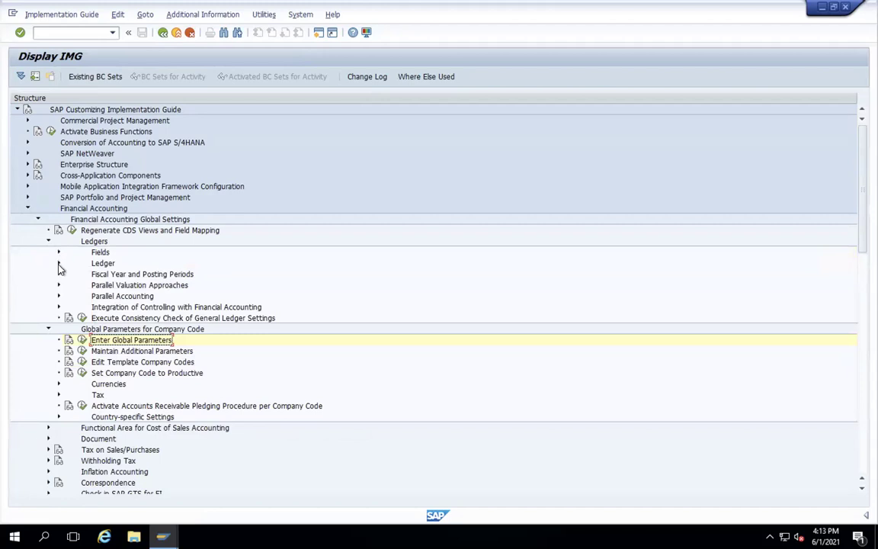
click(59, 263)
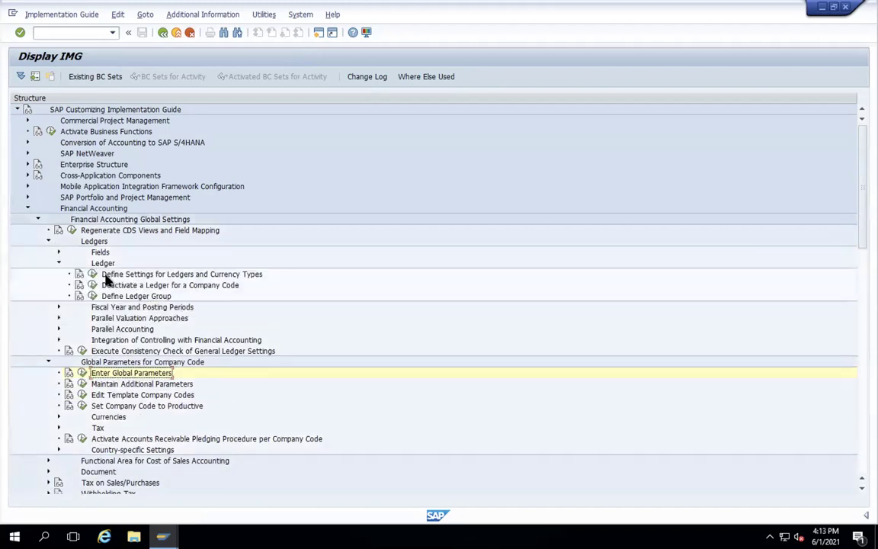
click(59, 263)
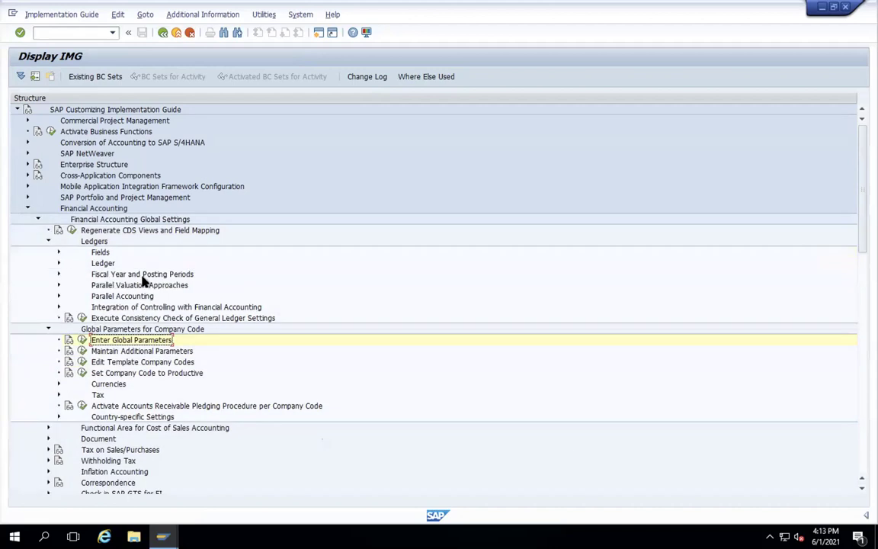
click(59, 274)
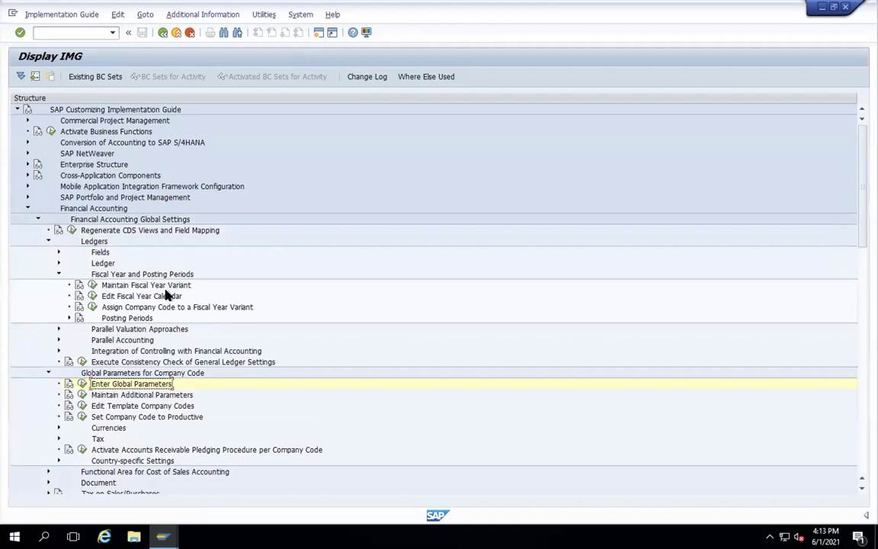
click(92, 285)
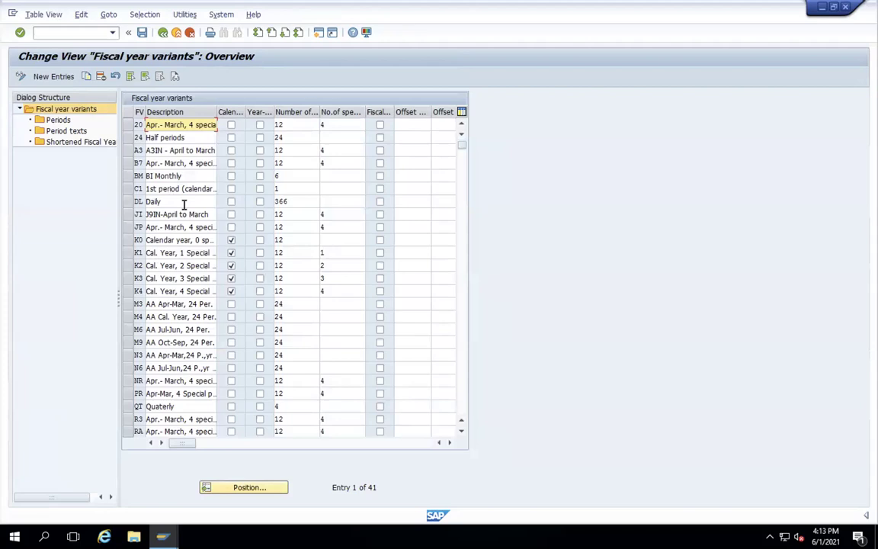
scroll(183, 210, down, 2)
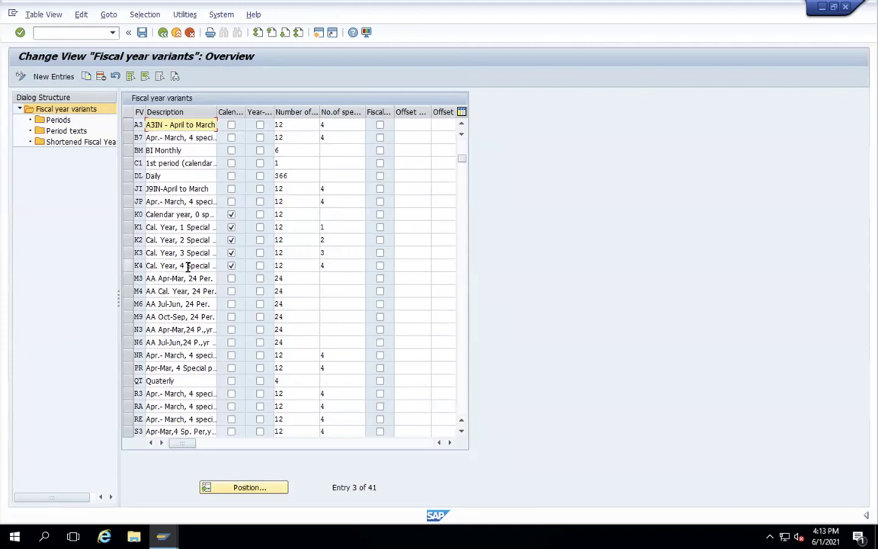
double_click(129, 265)
double_click(61, 122)
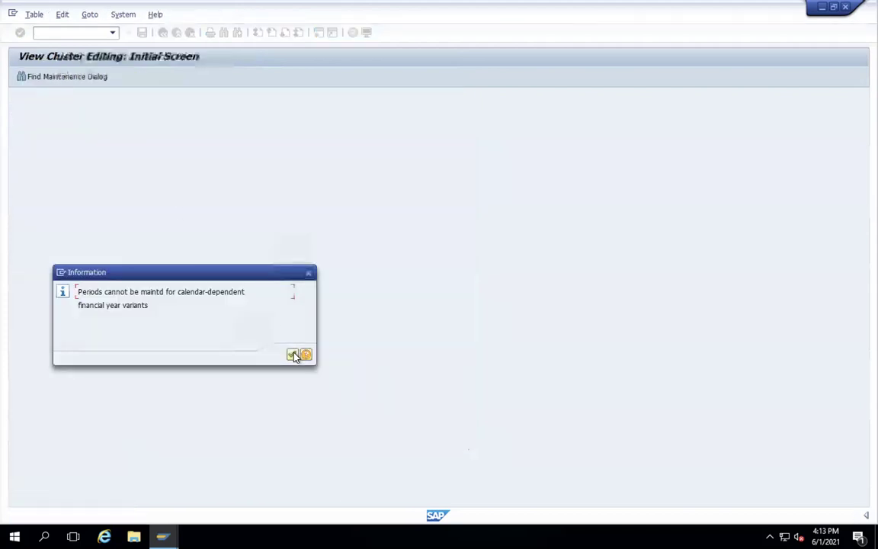
click(292, 353)
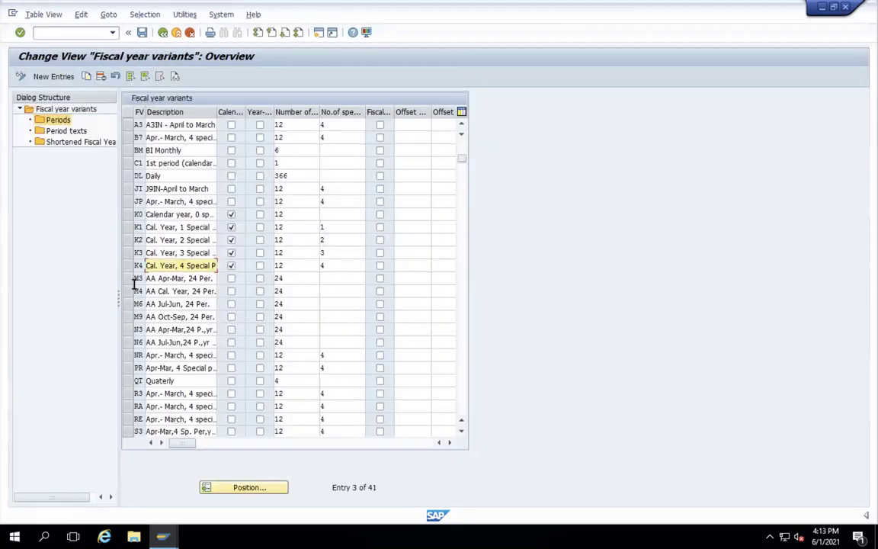
click(129, 265)
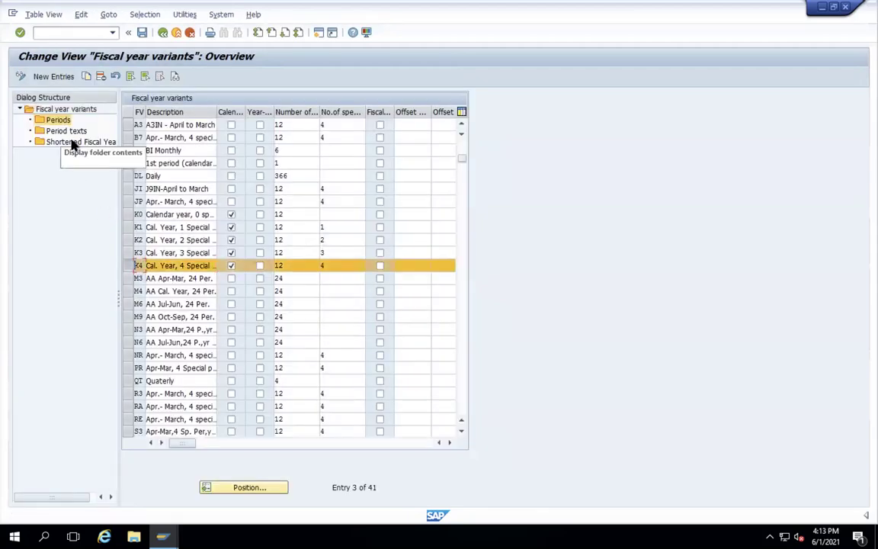
double_click(72, 143)
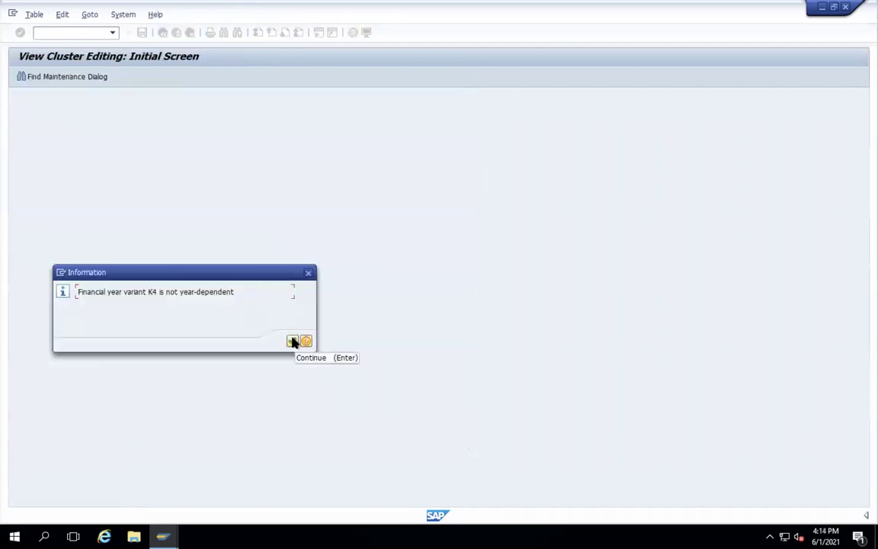
click(293, 342)
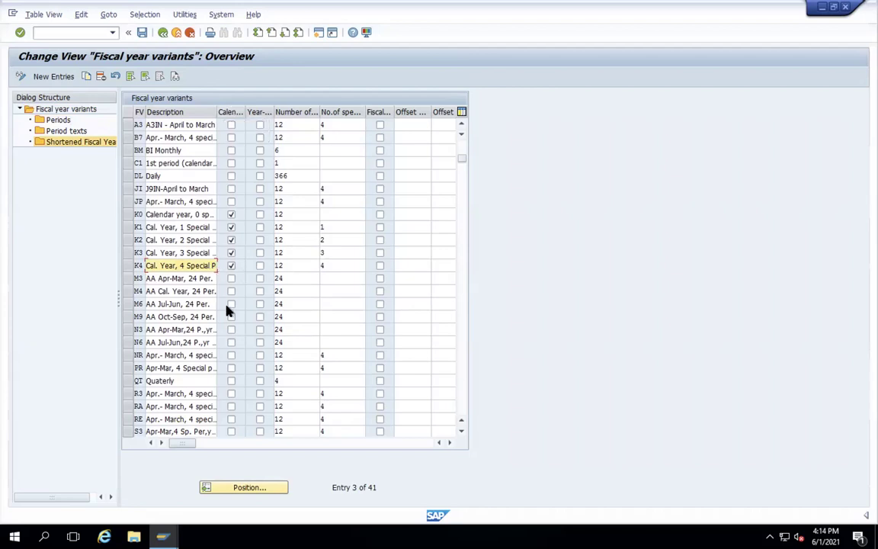
click(252, 488)
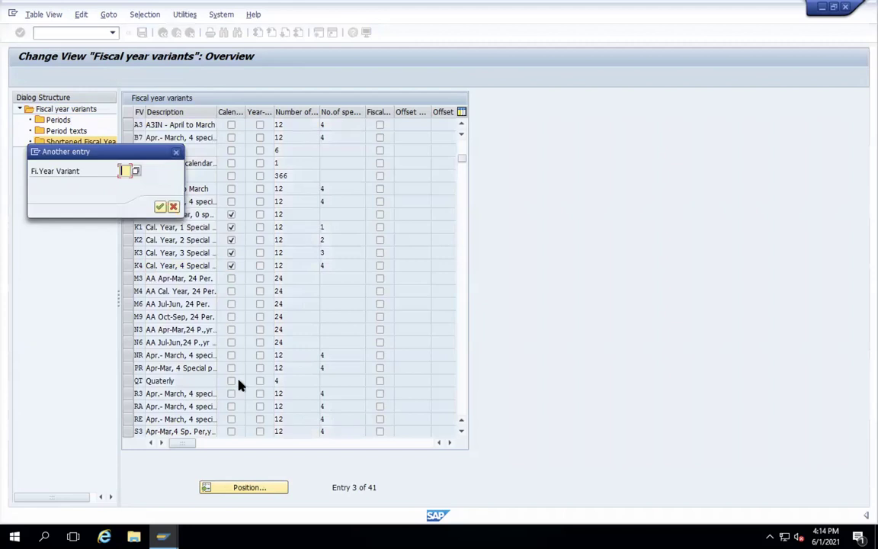
- Jump to variants V3 and K4, check K4's number of special periods, then return to the IMG tree
text(V3)
key(Return)
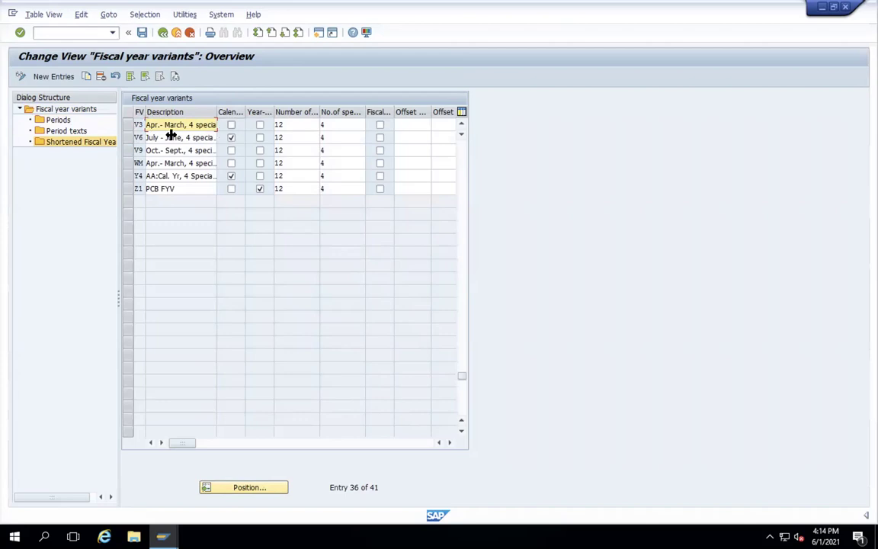
click(257, 492)
text(K4)
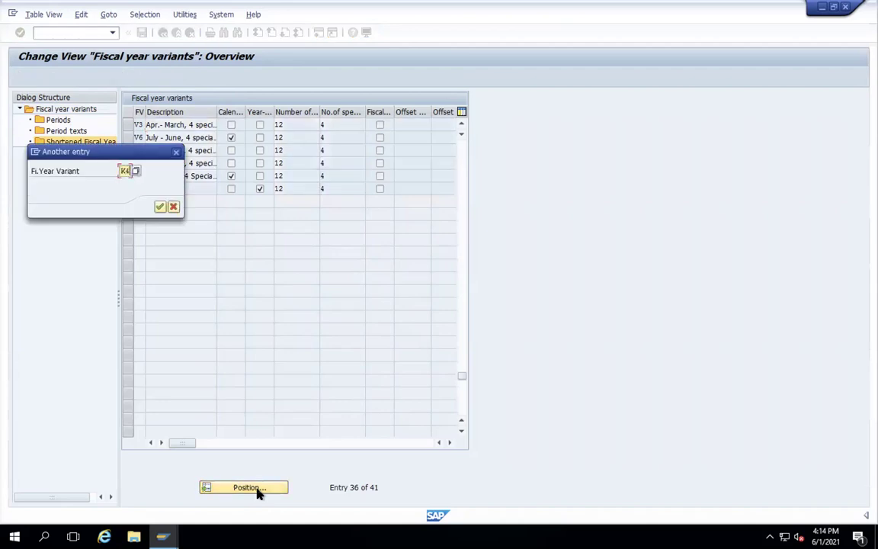
key(Return)
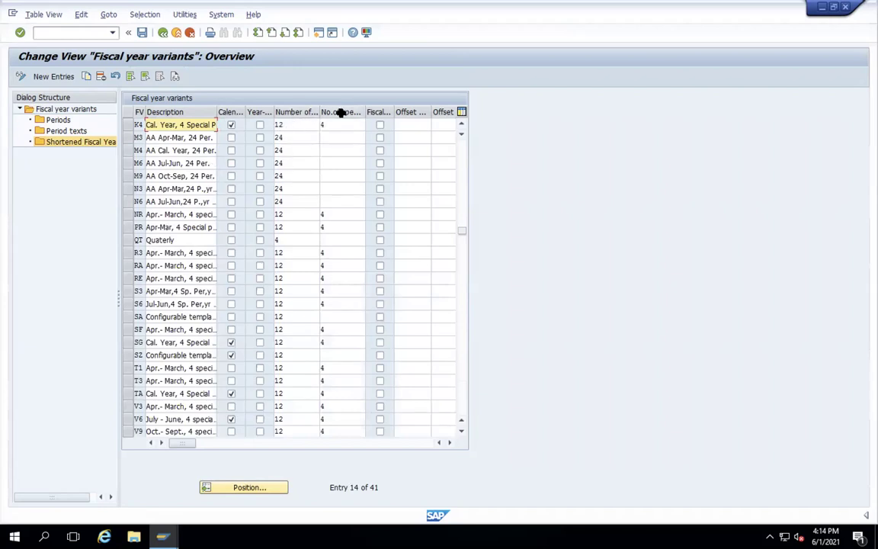
click(339, 126)
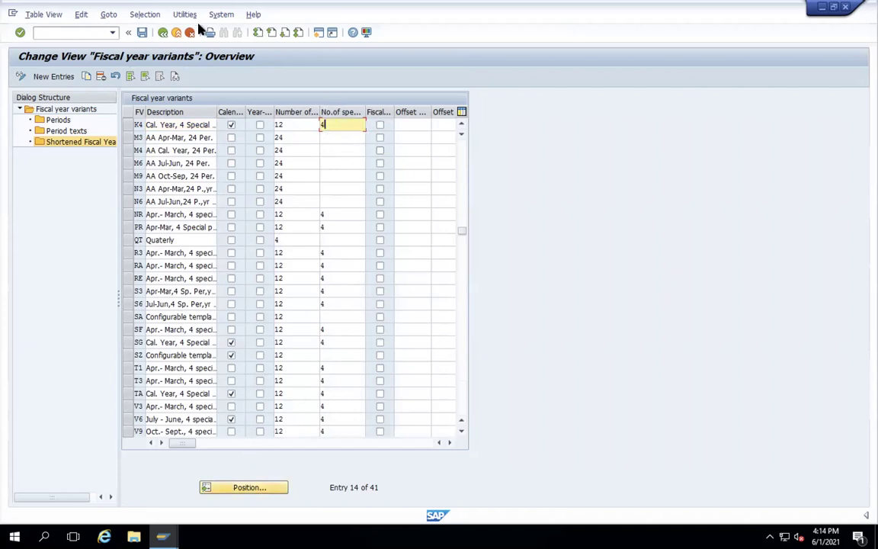
click(160, 35)
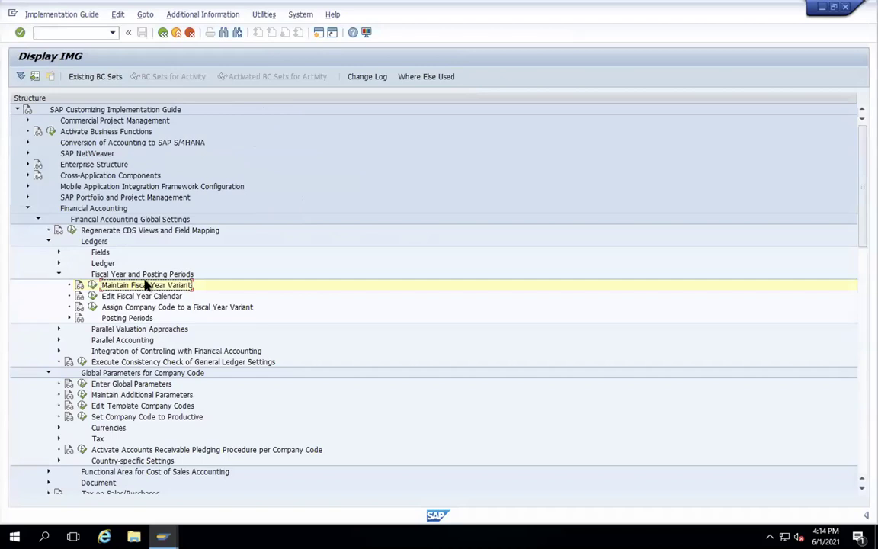
- Set fiscal year variant K4 for company code WAMT, save under the customizing request, and go back
click(90, 307)
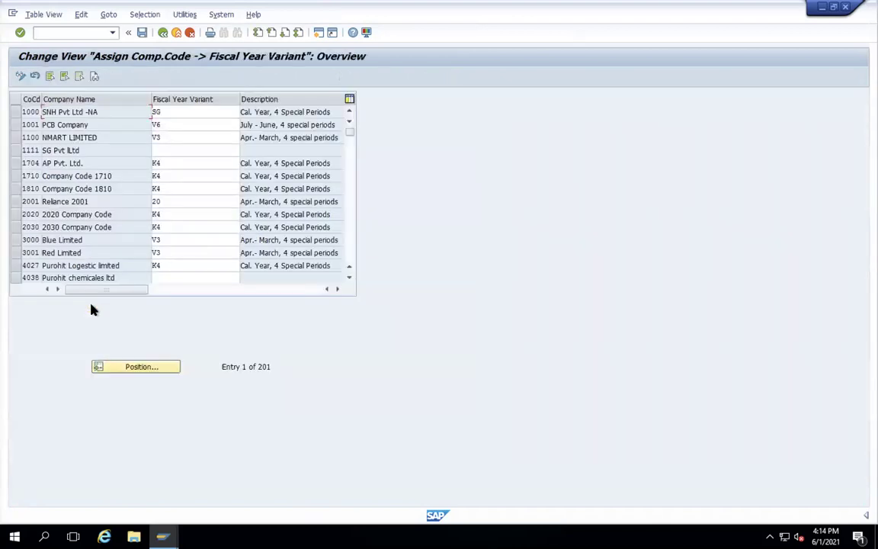
click(131, 368)
text(WAMT)
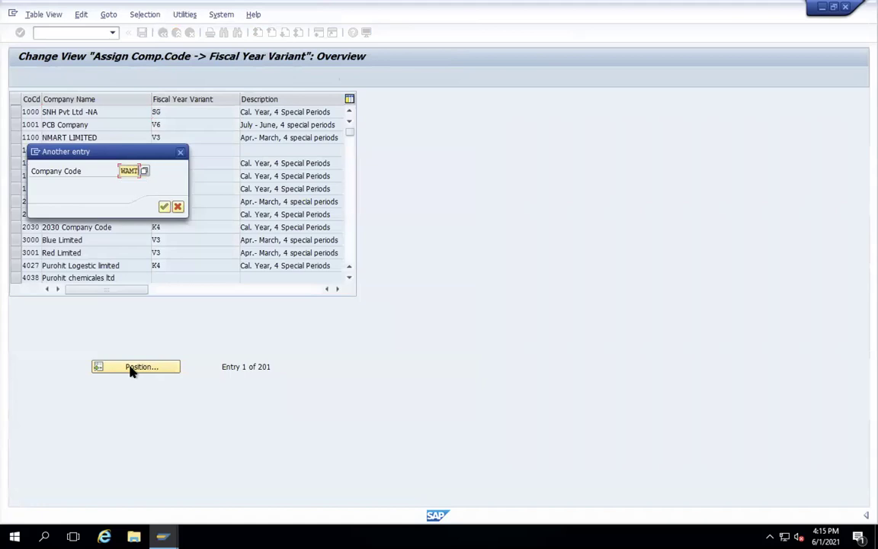
key(Return)
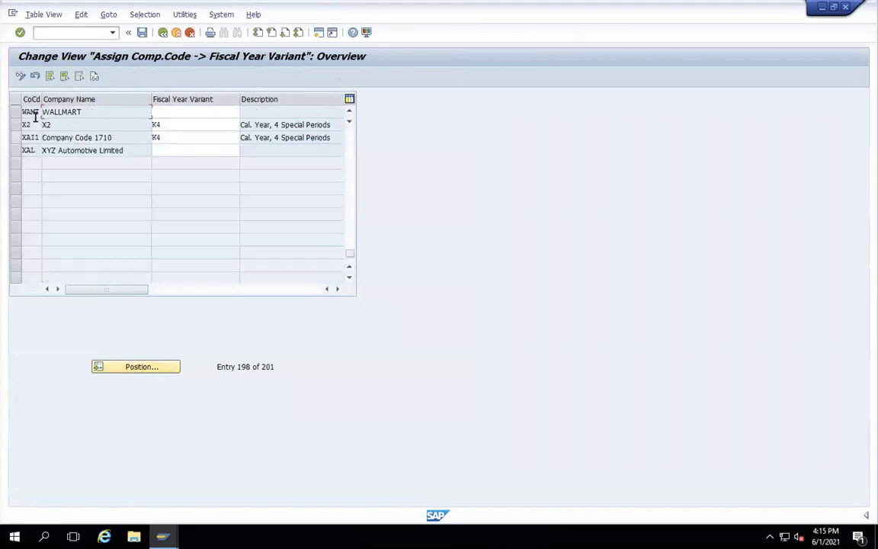
click(161, 113)
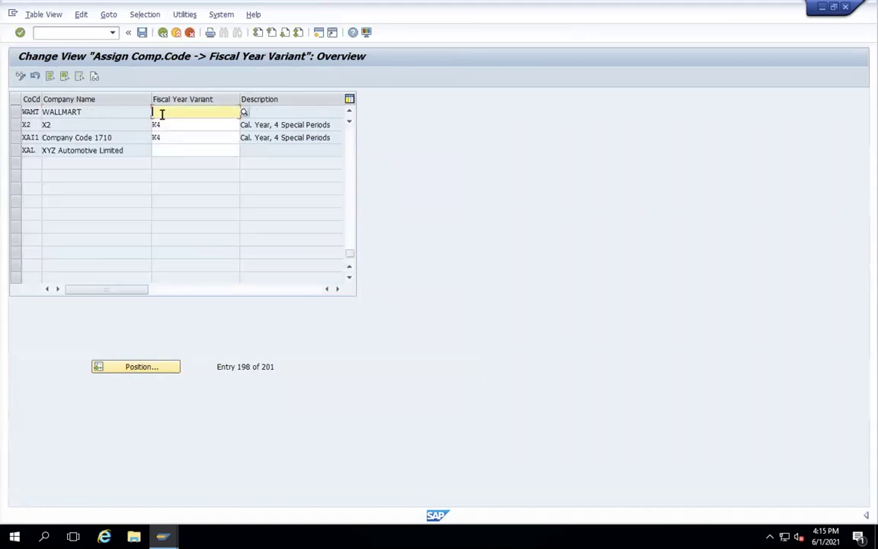
text(K4)
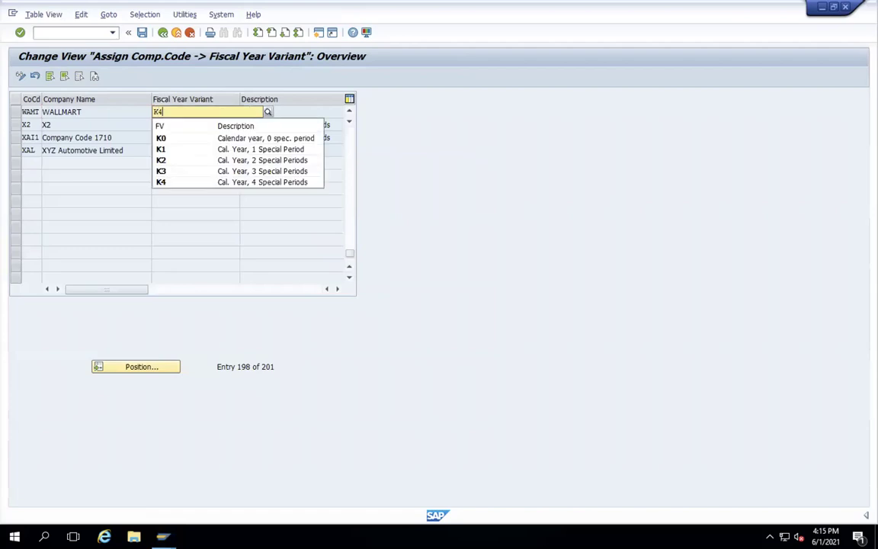
key(Return)
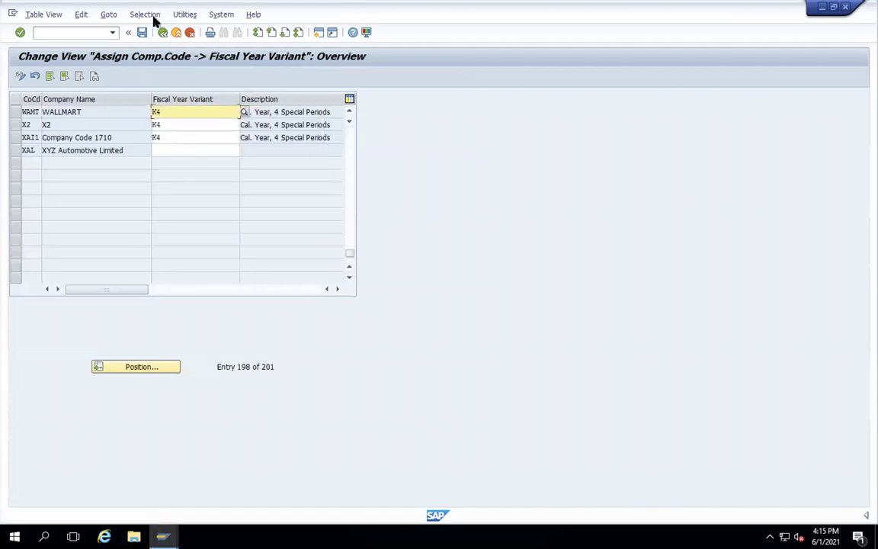
click(142, 33)
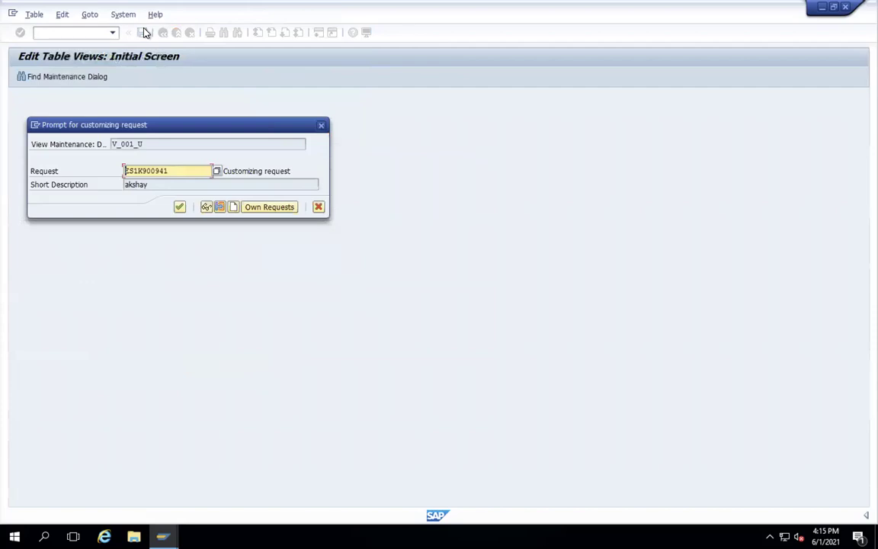
key(Return)
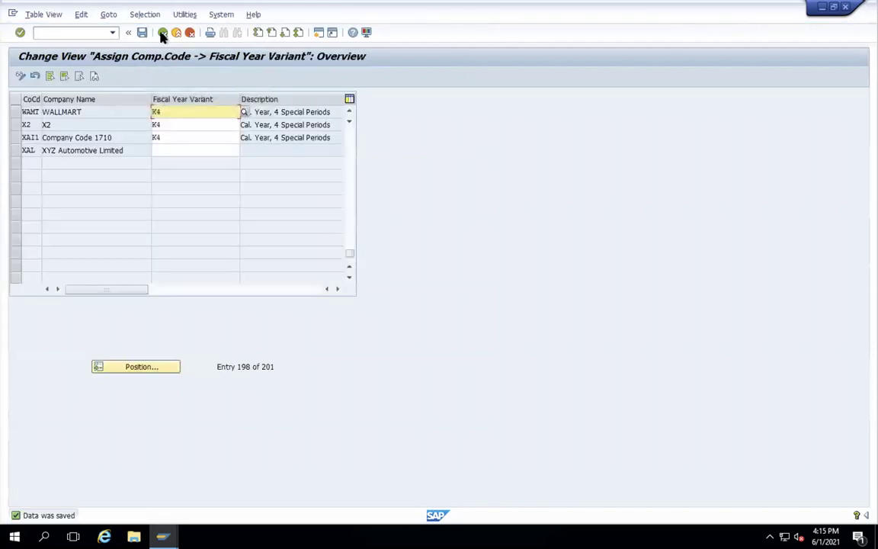
click(162, 33)
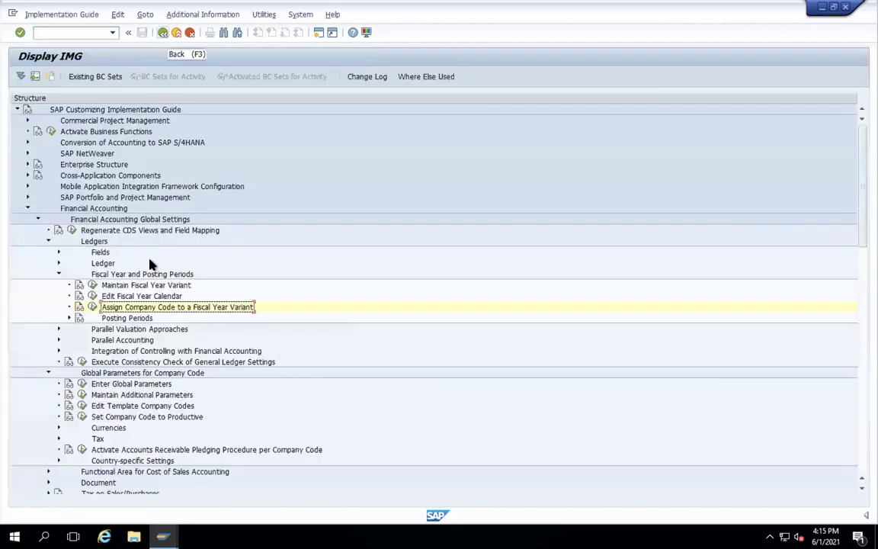
- Add posting period variant WAMT with the name 'WAMT POSTING PERIOD' and save it under the customizing request
click(69, 317)
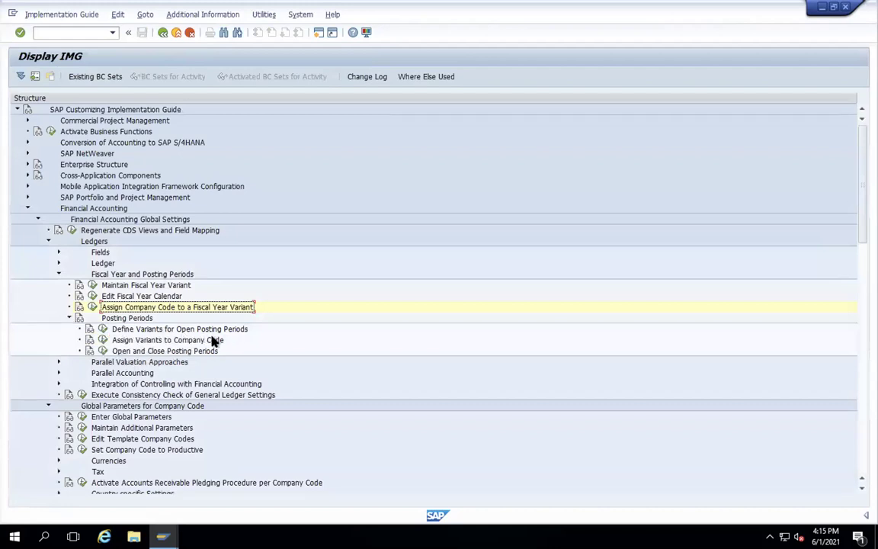
click(103, 330)
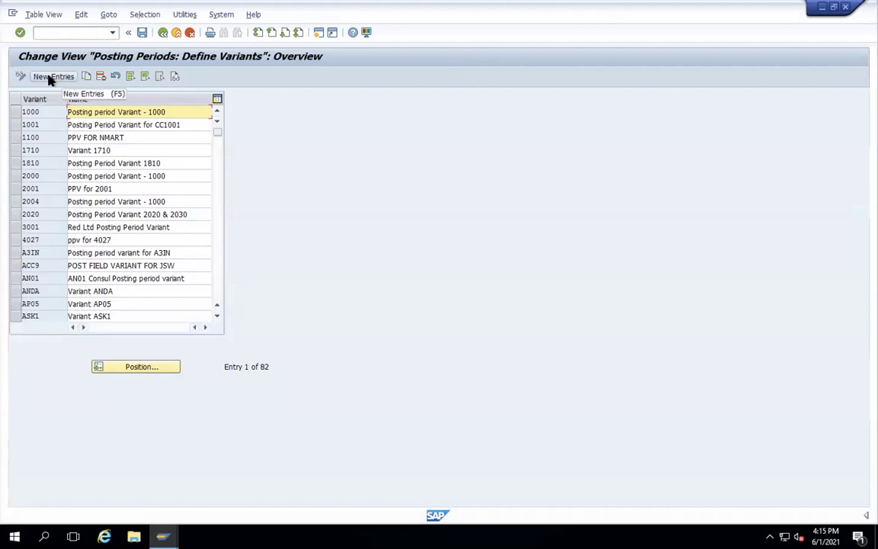
click(50, 77)
text(WAMT)
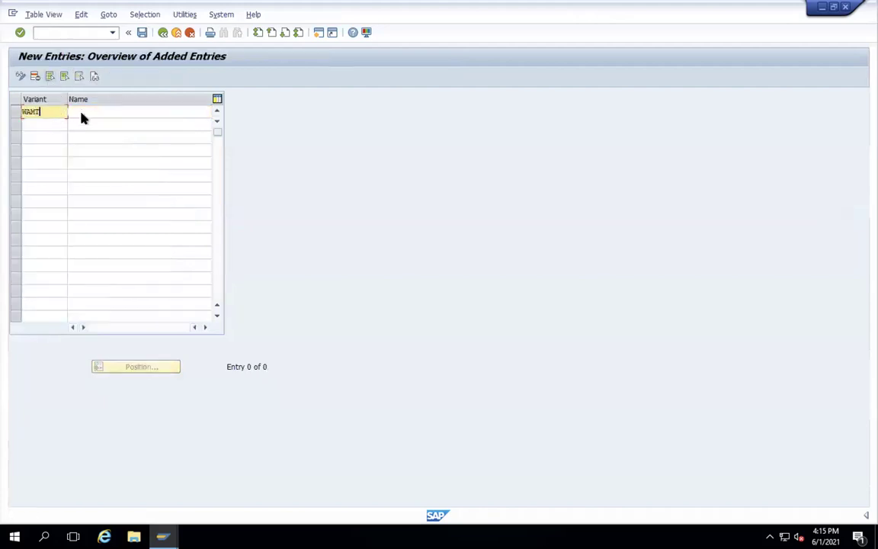
click(80, 112)
text(WAMT POSTI)
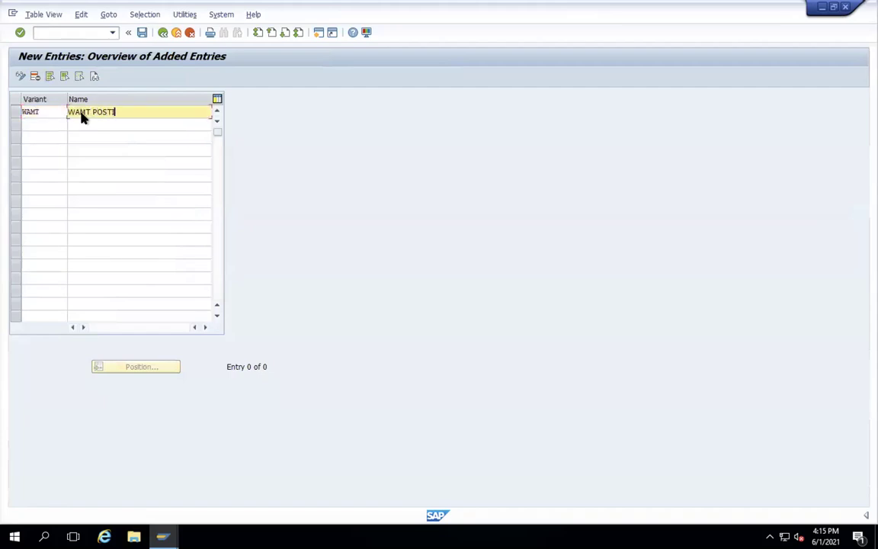
text(NG PERIOD)
key(Return)
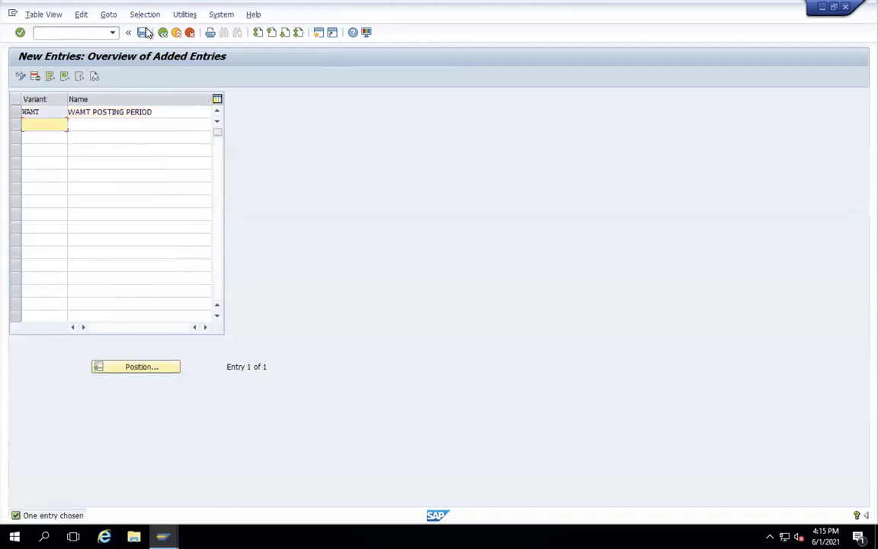
click(143, 33)
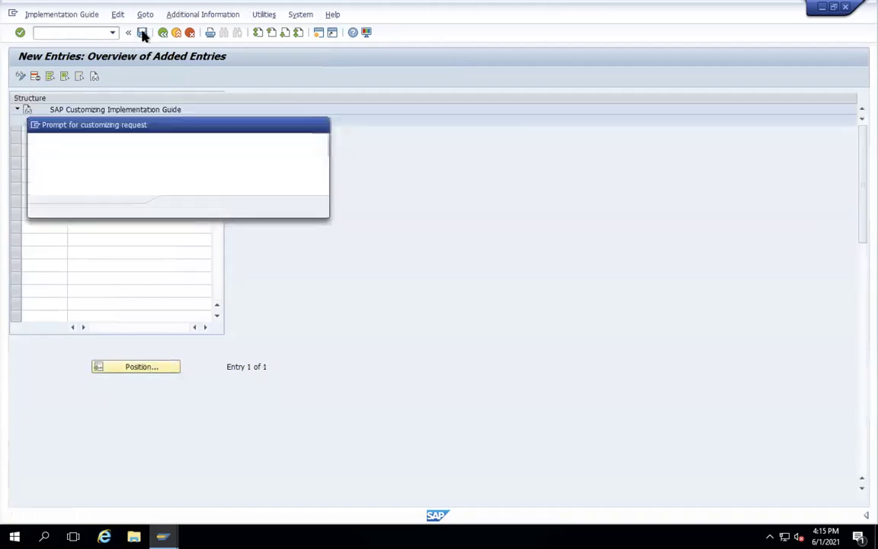
key(Return)
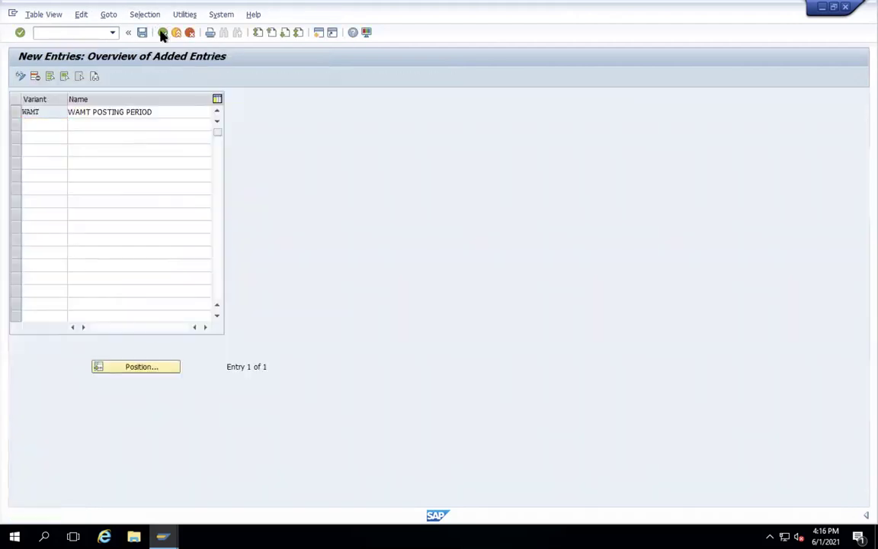
key(F3)
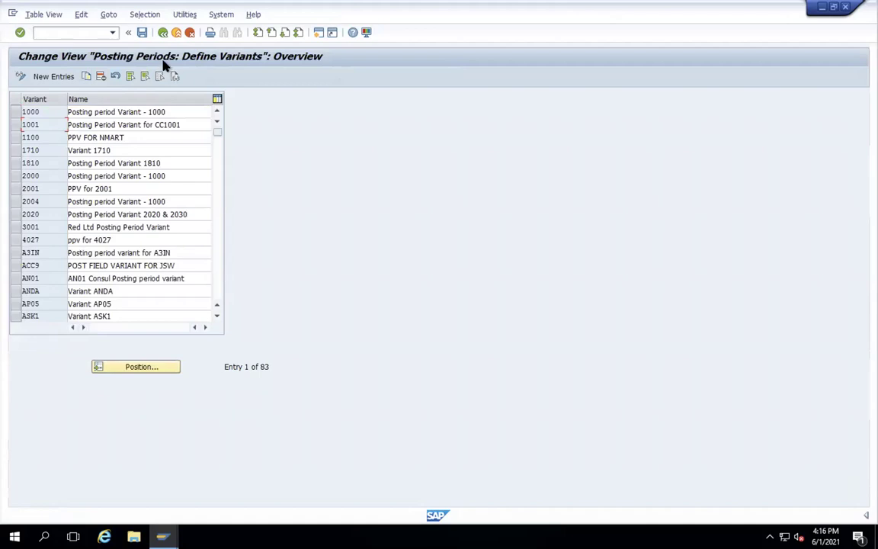
- Locate company code WAMT, enter posting period variant WAMT, and save under the customizing request
click(162, 33)
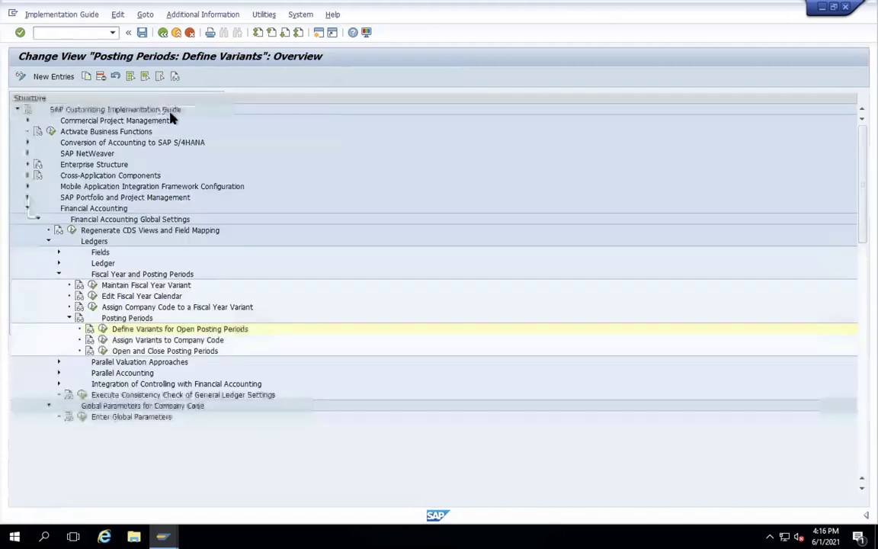
click(102, 340)
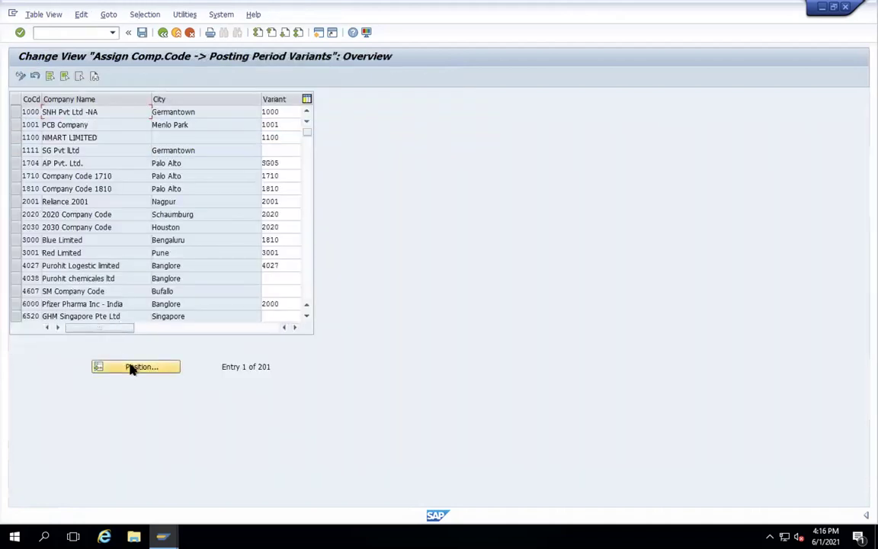
click(129, 368)
text(W)
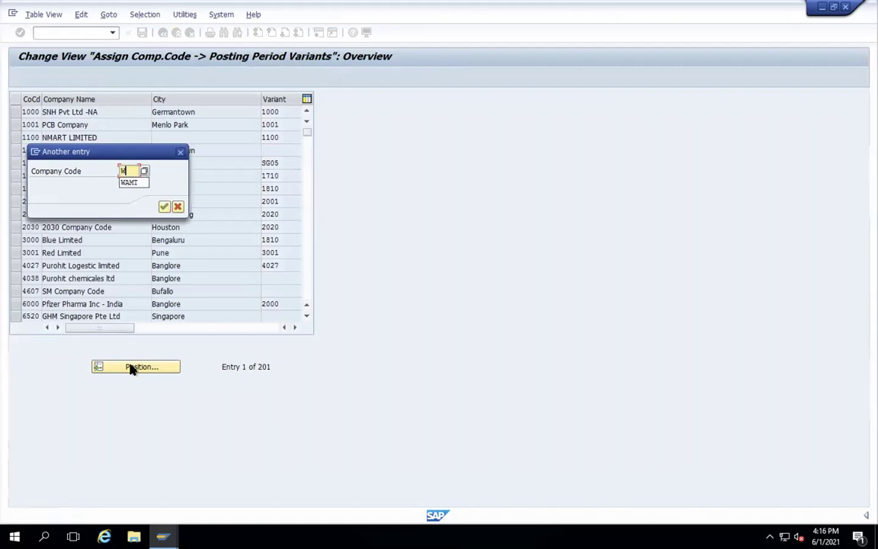
text(AMT)
key(Return)
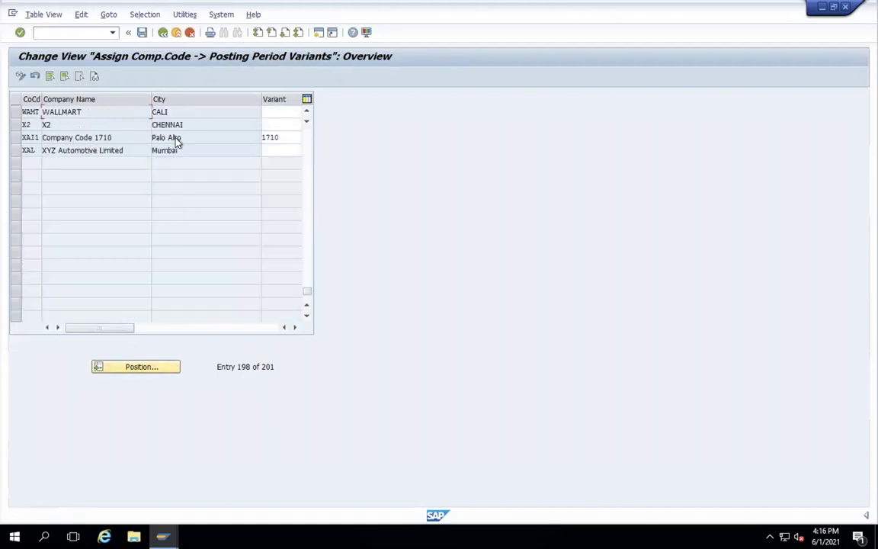
click(282, 111)
text(W)
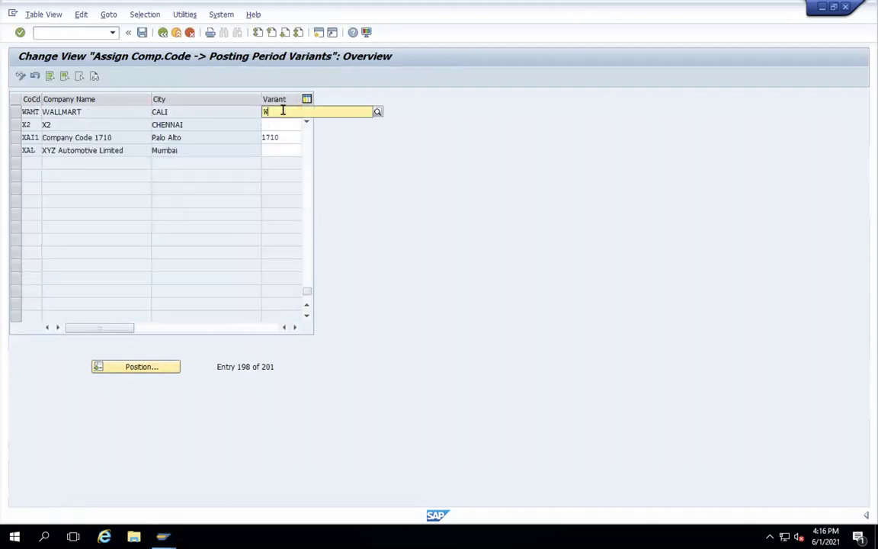
text(AMI)
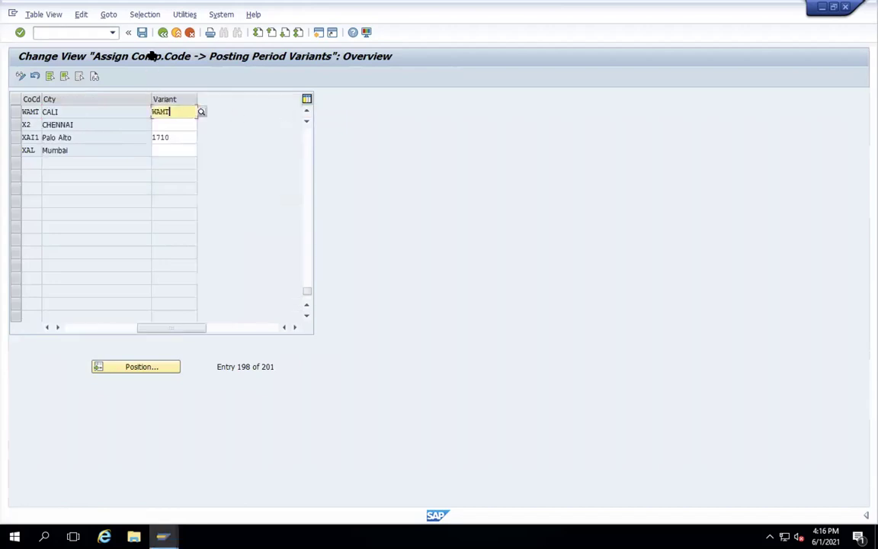
click(142, 33)
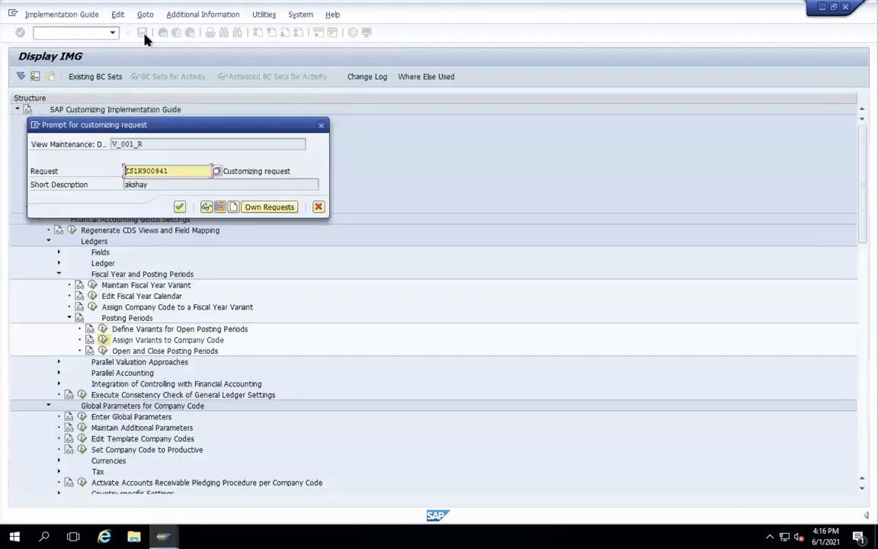
key(Return)
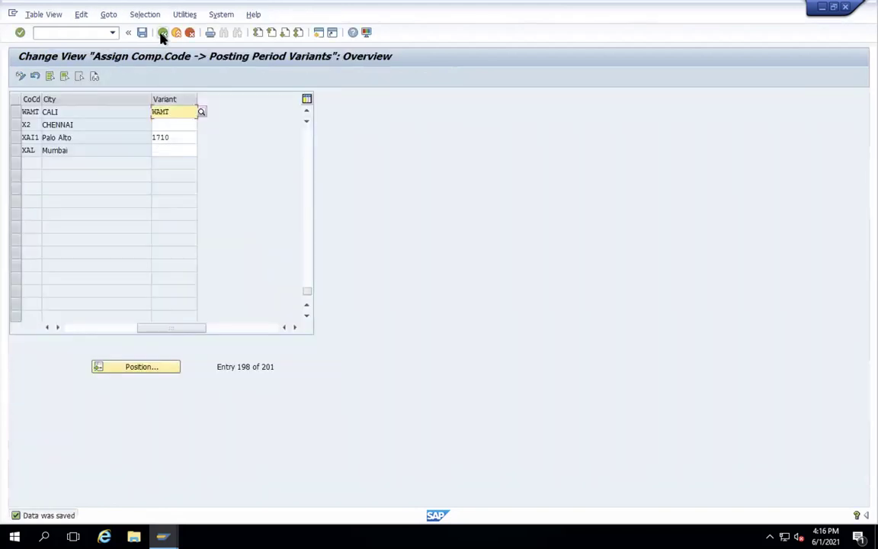
click(162, 32)
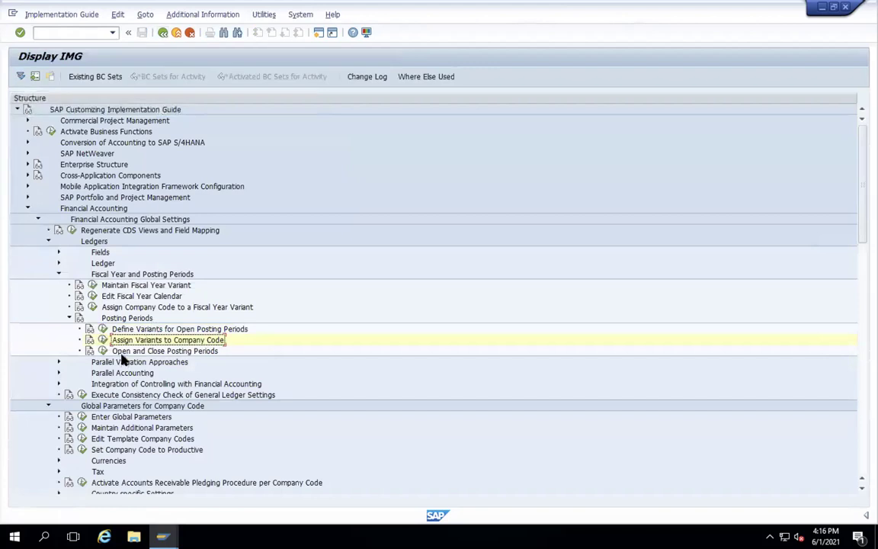
click(103, 351)
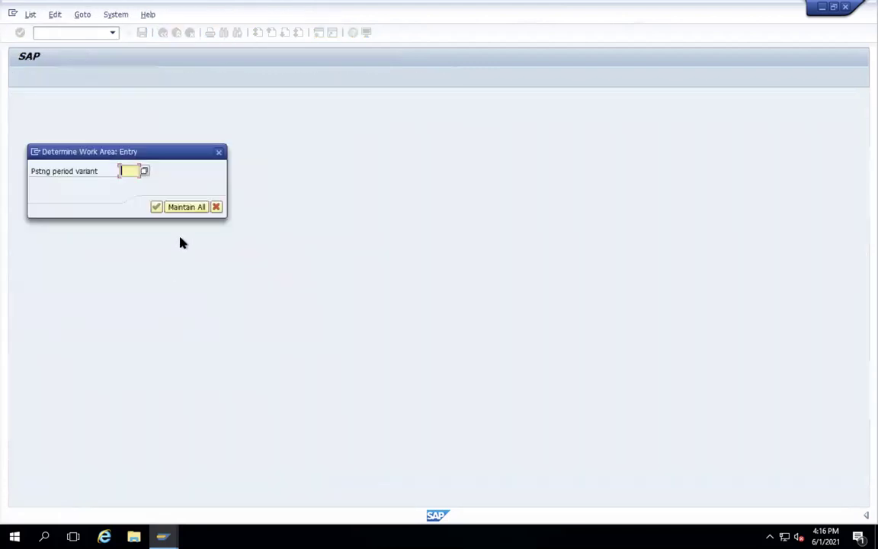
- Clear the partial variant entry and display posting period intervals for all variants
text(W)
key(BackSpace)
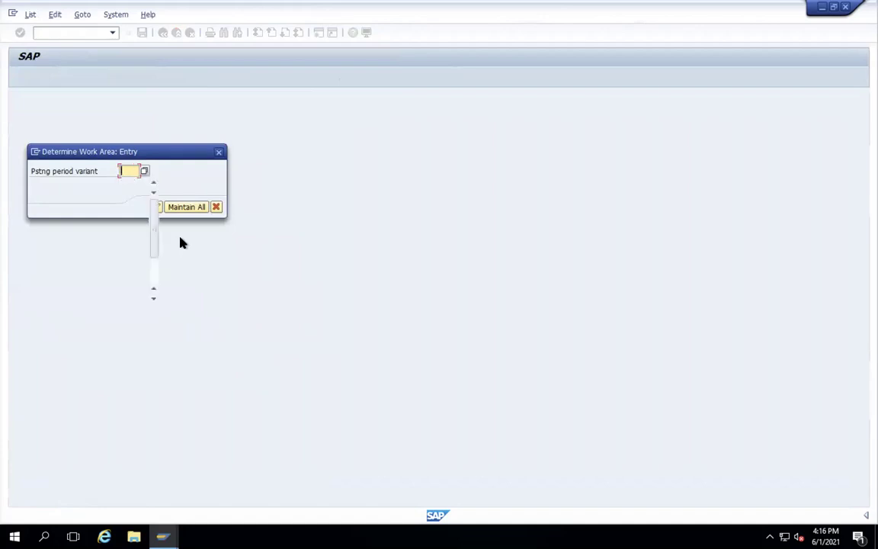
click(180, 166)
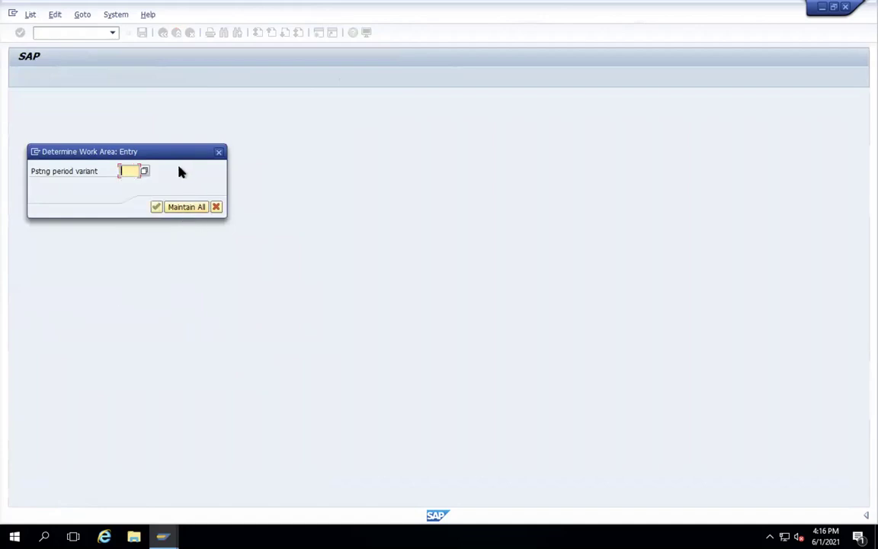
click(183, 207)
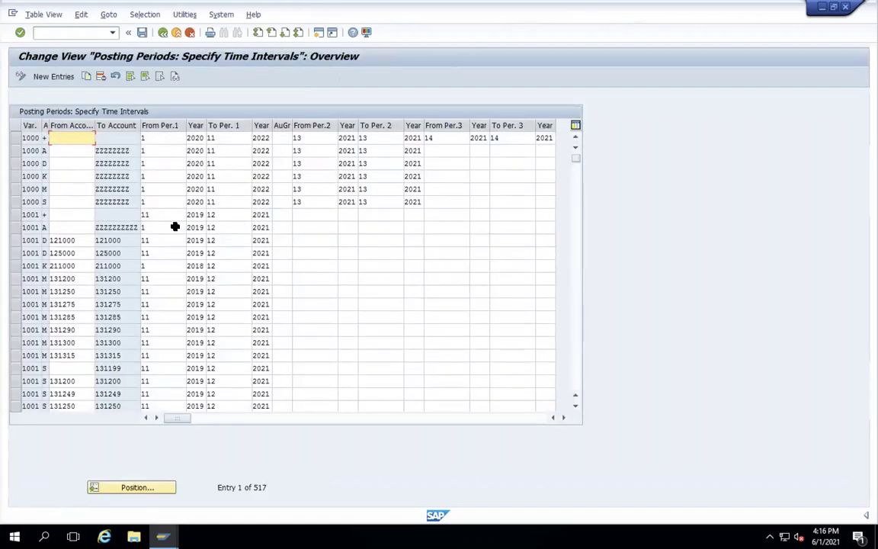
- Position the posting period list on variant SG05
click(150, 489)
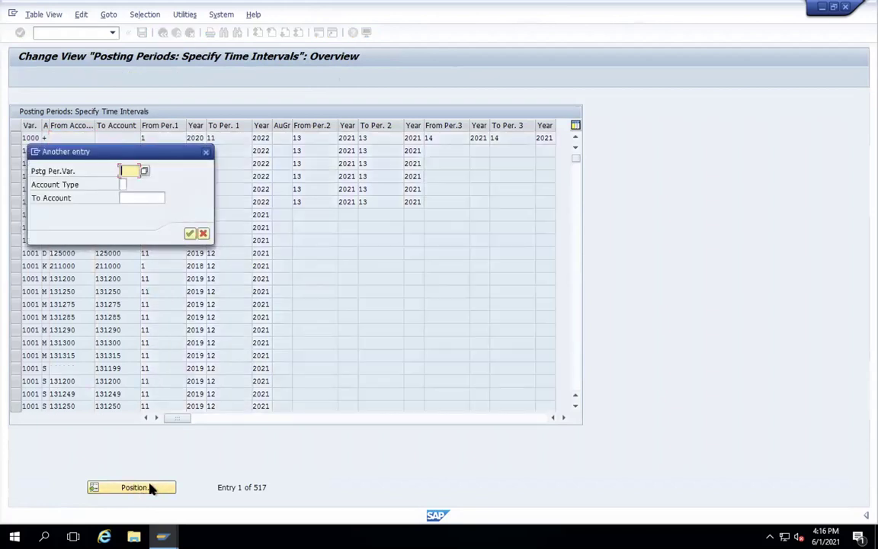
text(SG05)
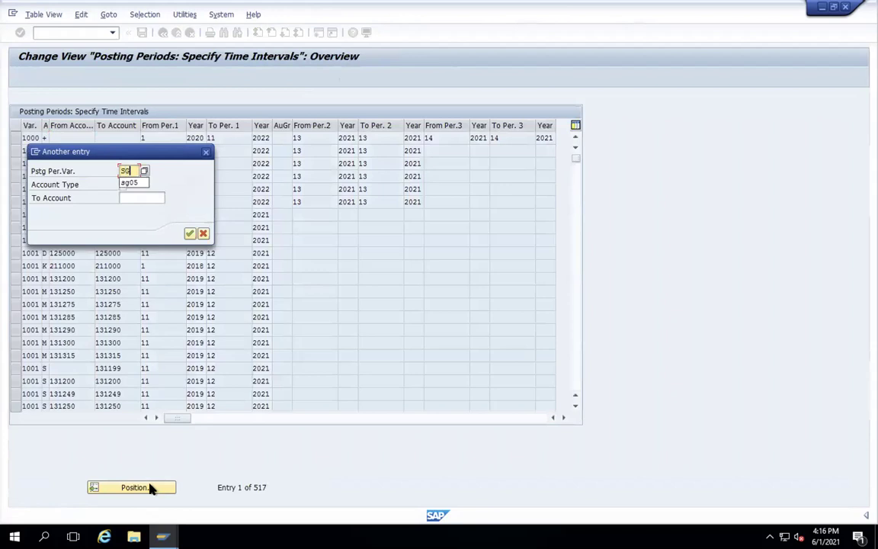
key(Return)
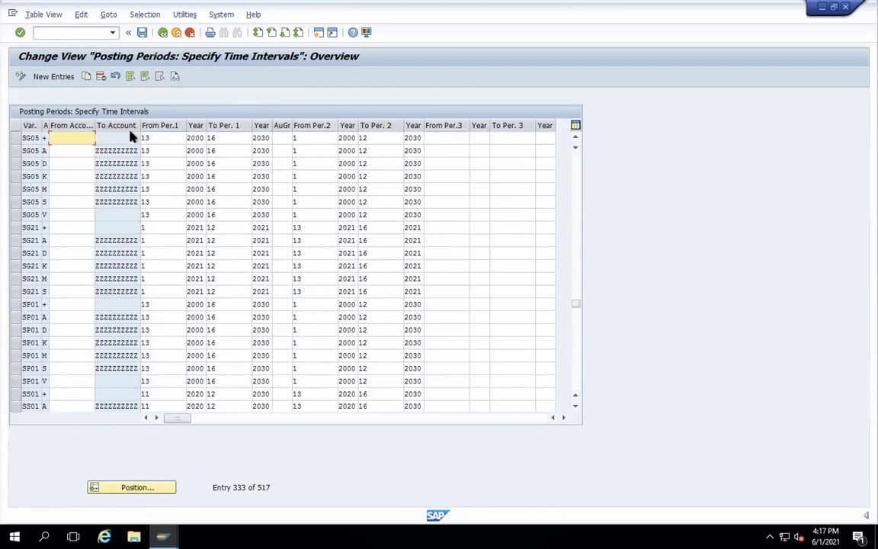
- Check the possible account type values for the first SG05 row, then close the list
click(50, 139)
double_click(53, 143)
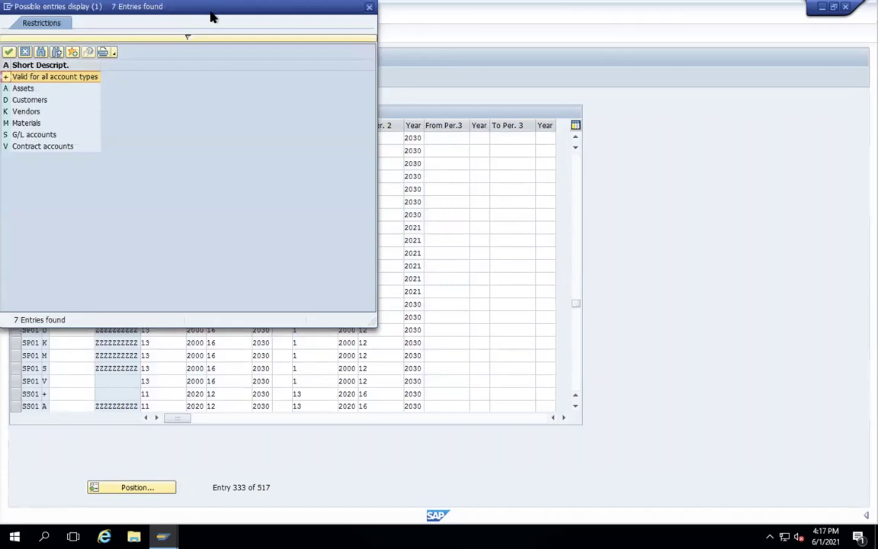
drag(211, 12, 212, 17)
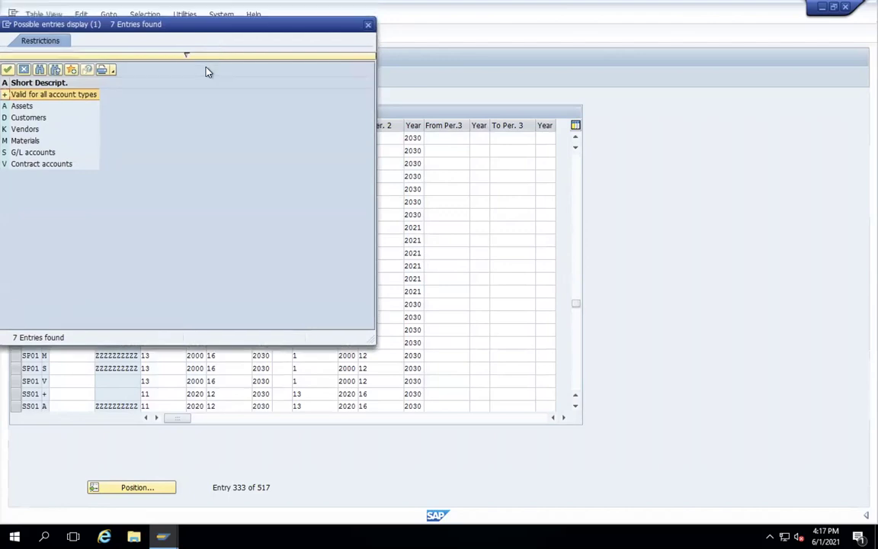
click(368, 26)
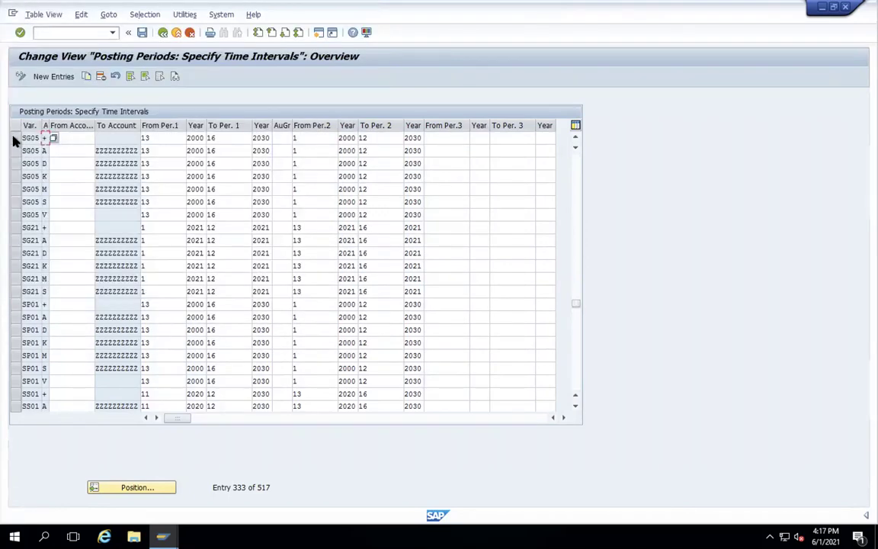
key(shift+Tab)
- Select the seven SG05 rows (+, A, D, K, M, S, V) and copy them as new entries
click(14, 139)
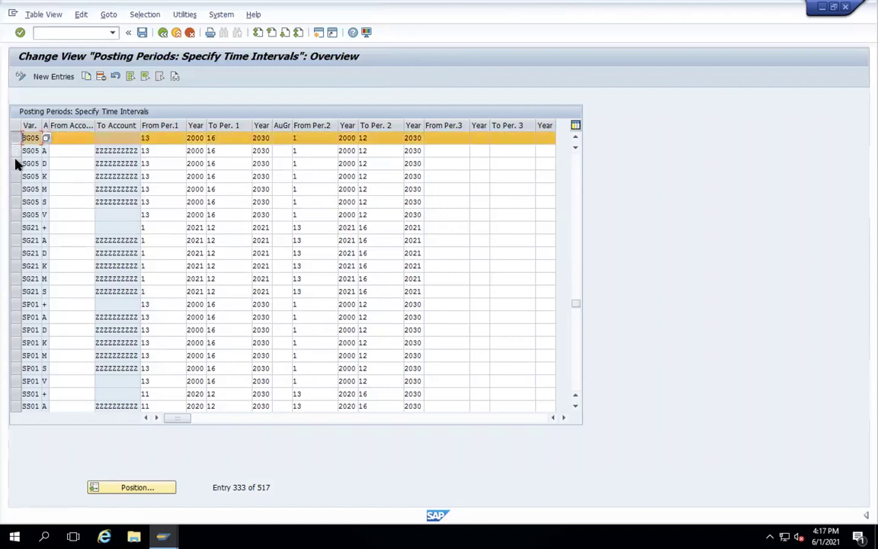
click(14, 150)
click(15, 163)
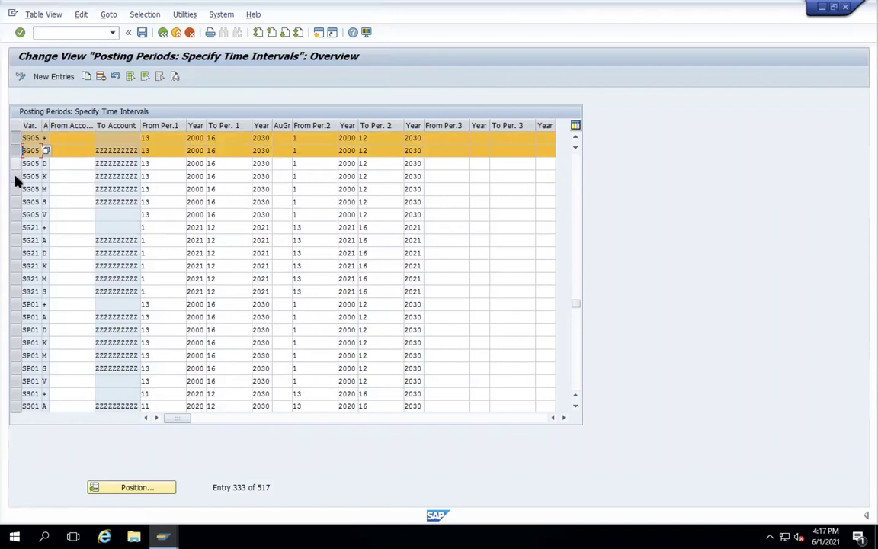
click(14, 180)
click(15, 190)
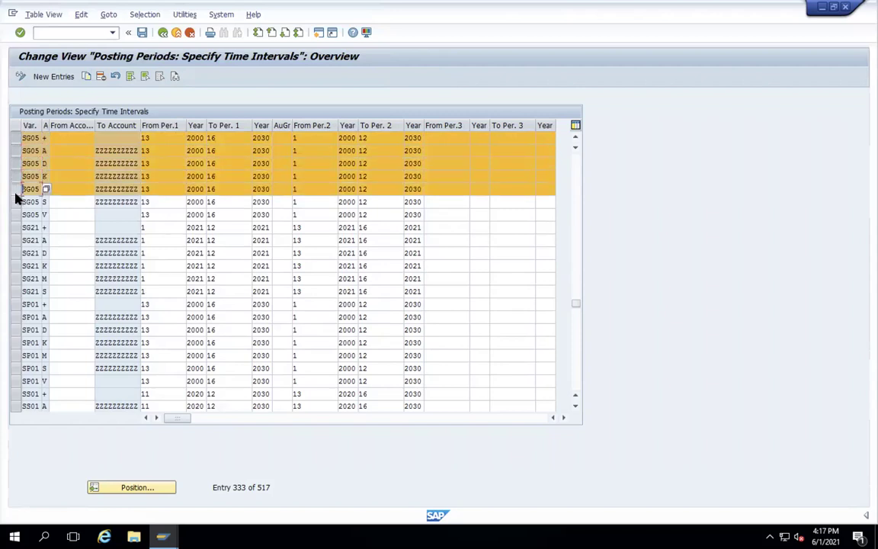
click(15, 203)
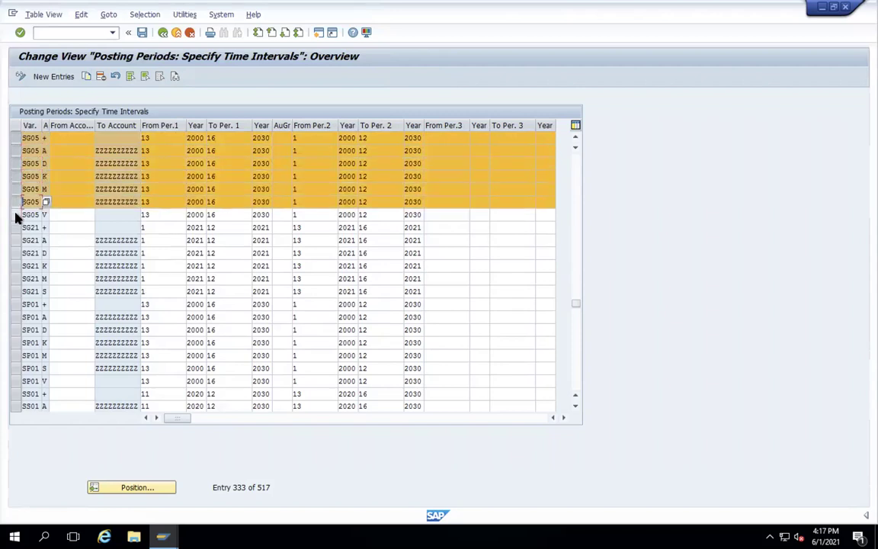
click(15, 214)
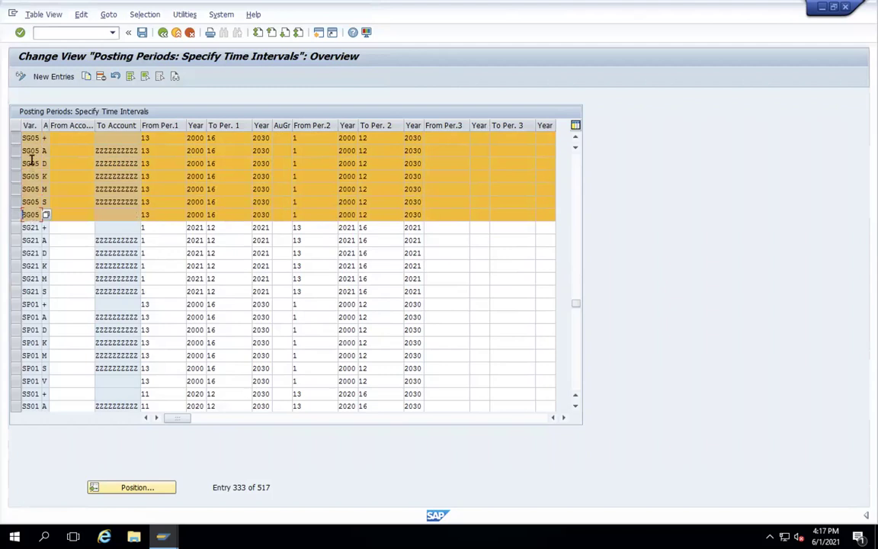
click(87, 77)
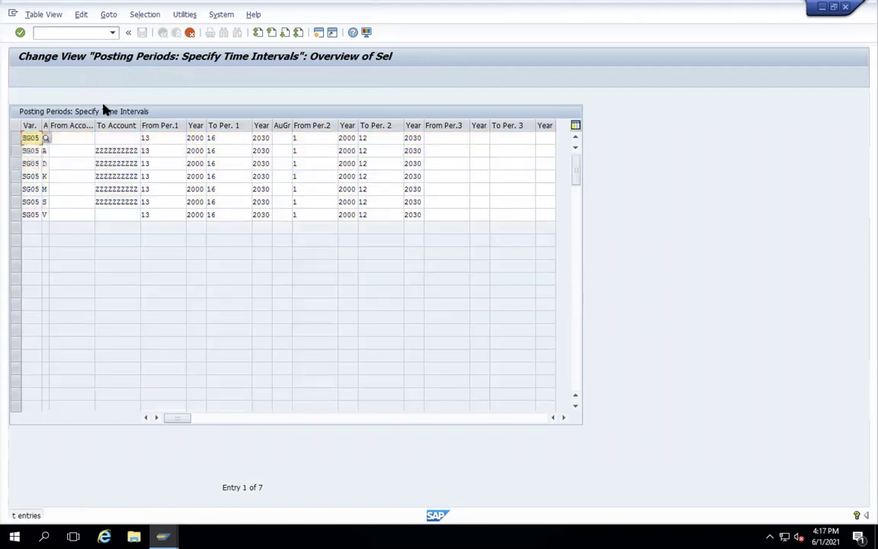
- Replace variant SG05 with WAMT in the first three copied rows
drag(23, 137, 45, 140)
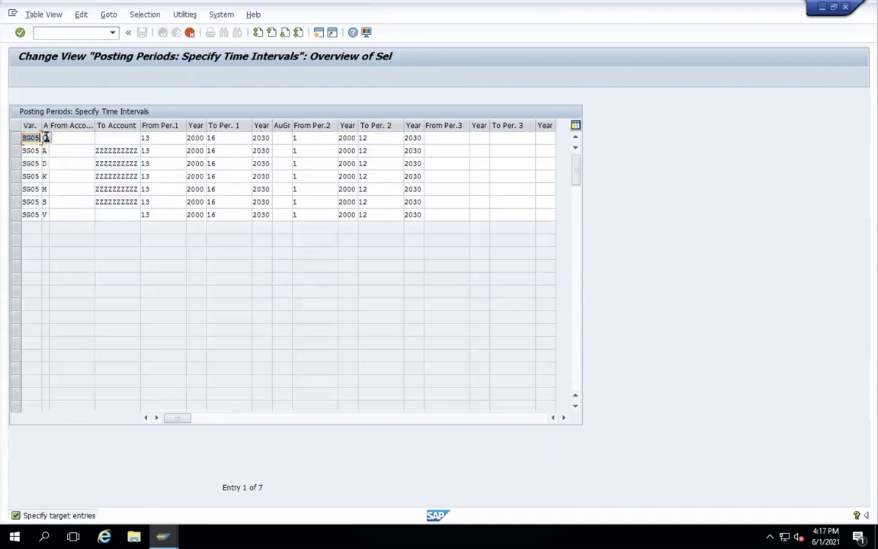
text(WAM)
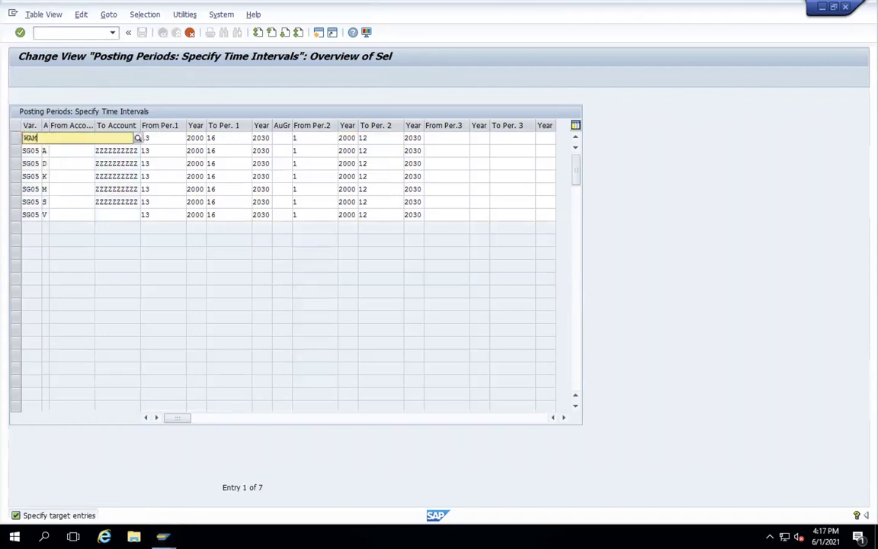
text(T)
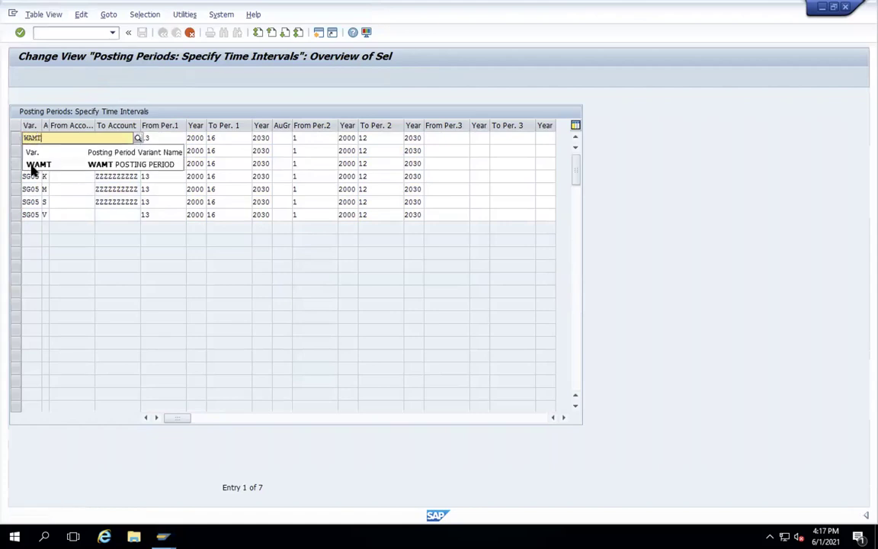
click(33, 165)
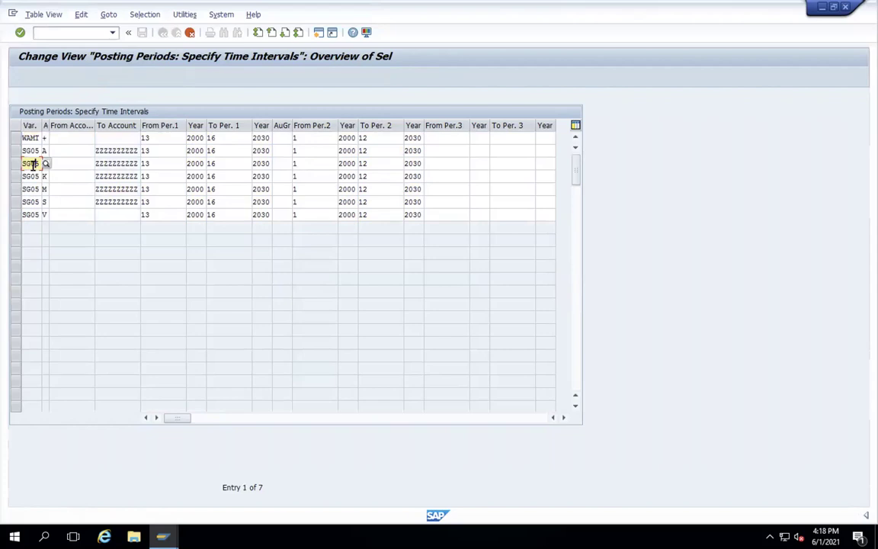
click(28, 151)
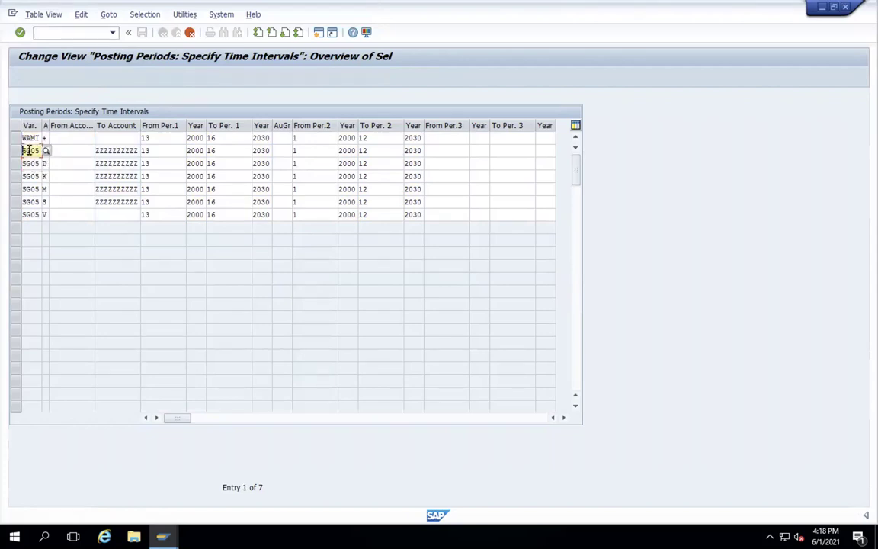
key(Delete)
key(Delete)
key(Delete)
text(Y5)
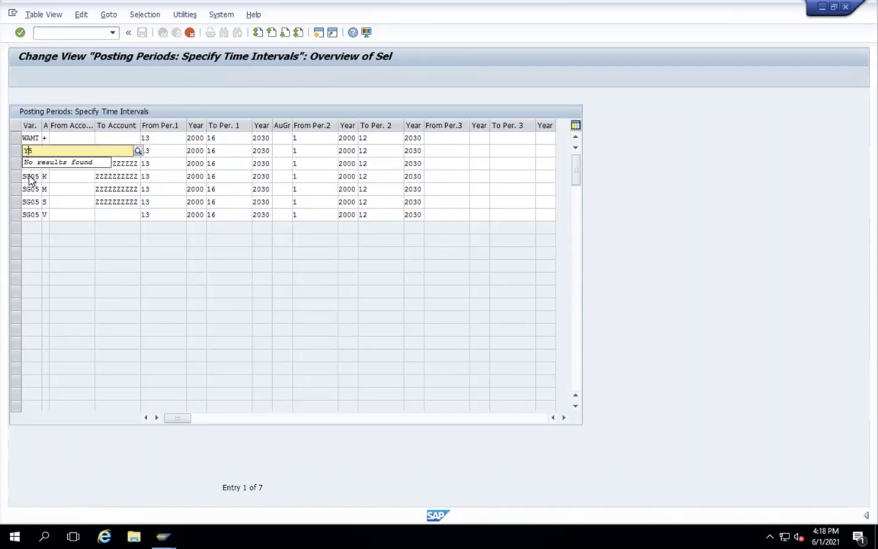
click(31, 150)
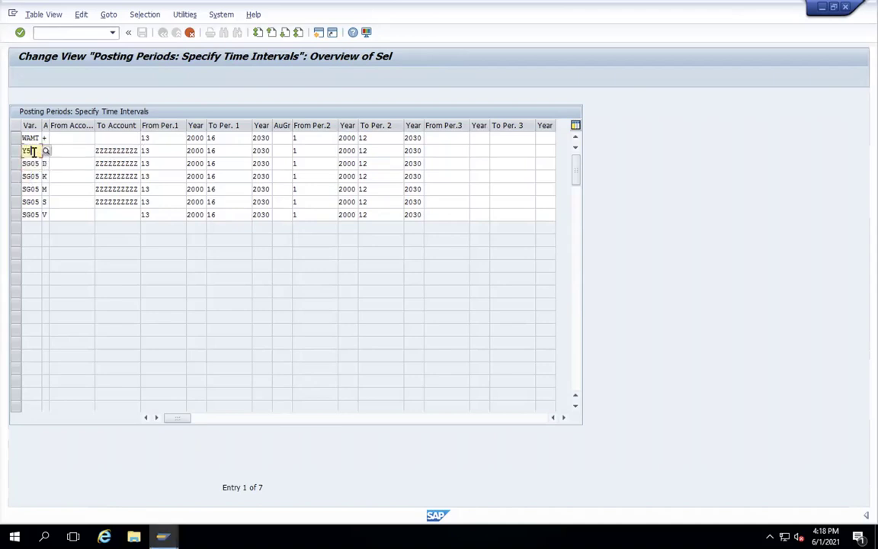
key(BackSpace)
key(BackSpace)
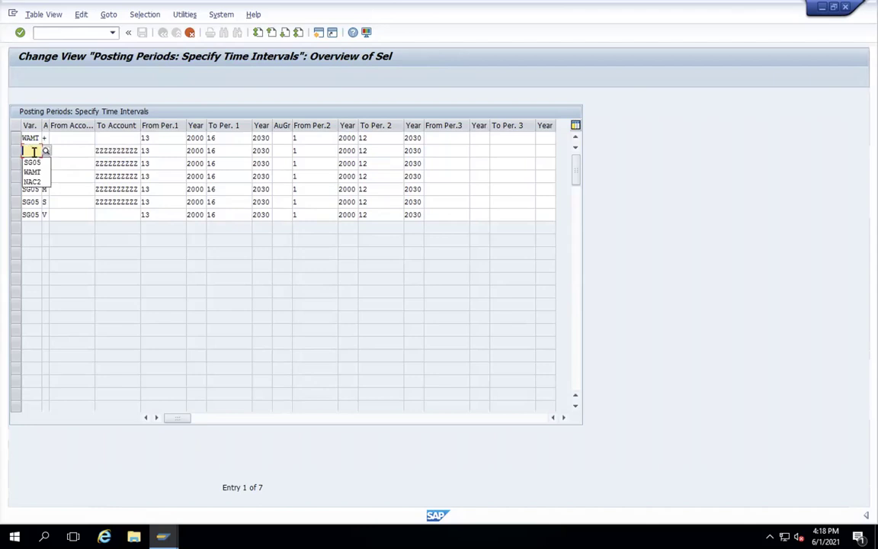
text(WAMT)
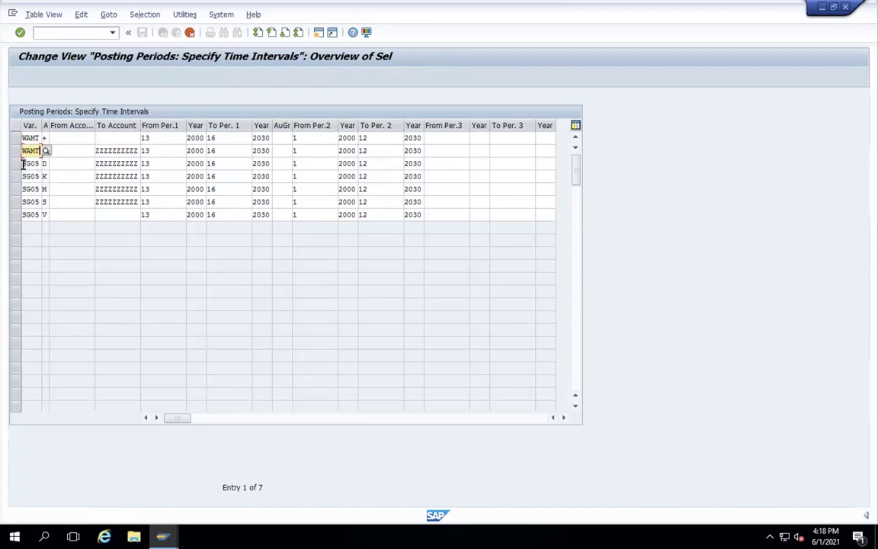
drag(22, 164, 46, 164)
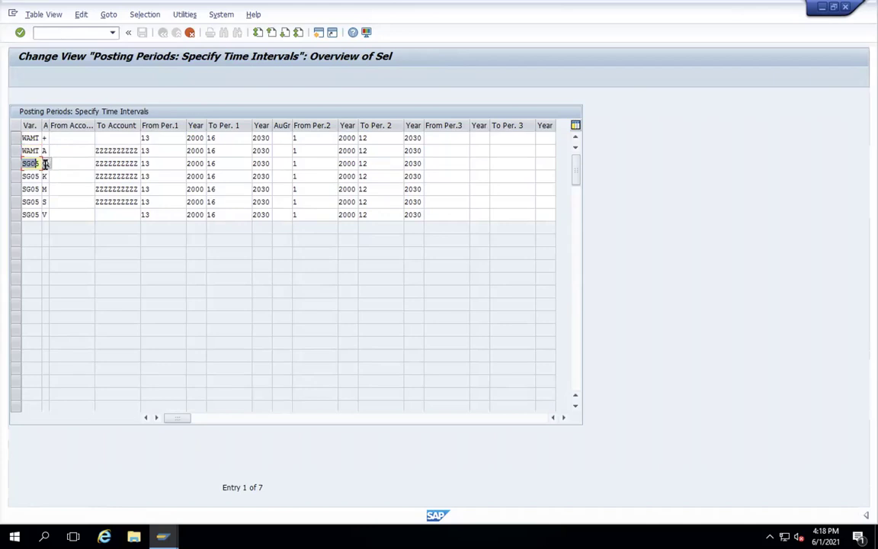
text(WAMT)
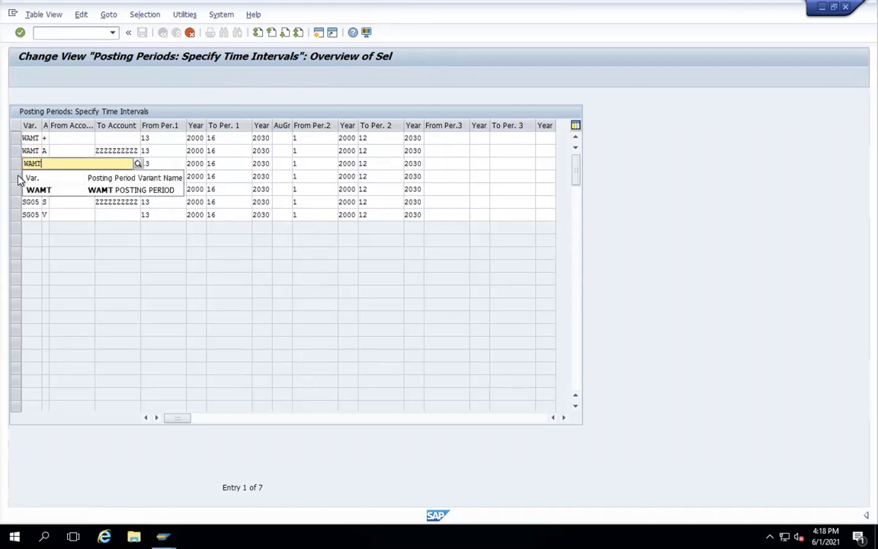
click(32, 192)
- Change the remaining four rows' variant to WAMT and confirm the seven new entries
drag(24, 176, 46, 176)
key(BackSpace)
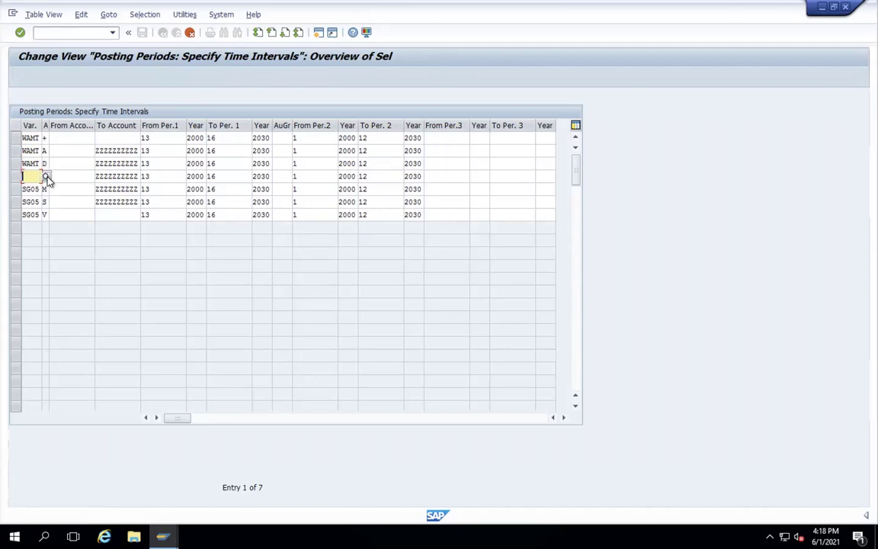
text(WAMT)
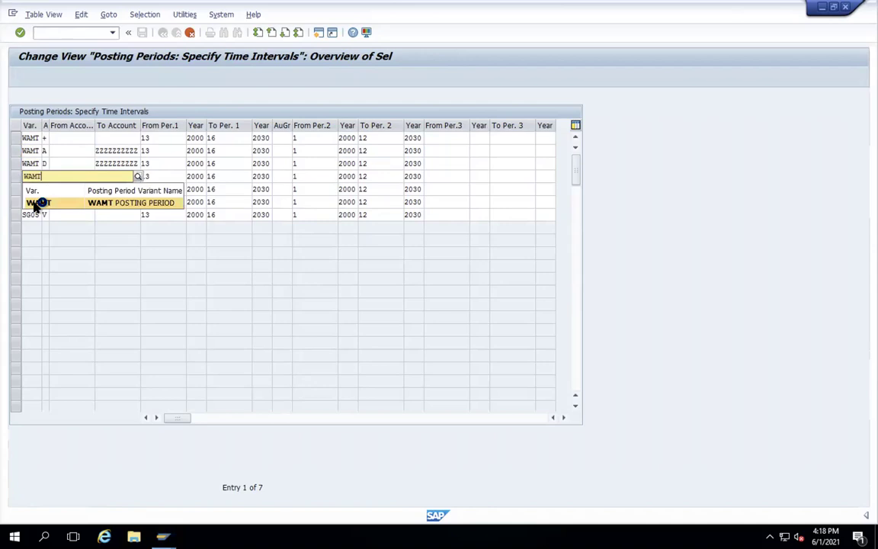
click(36, 203)
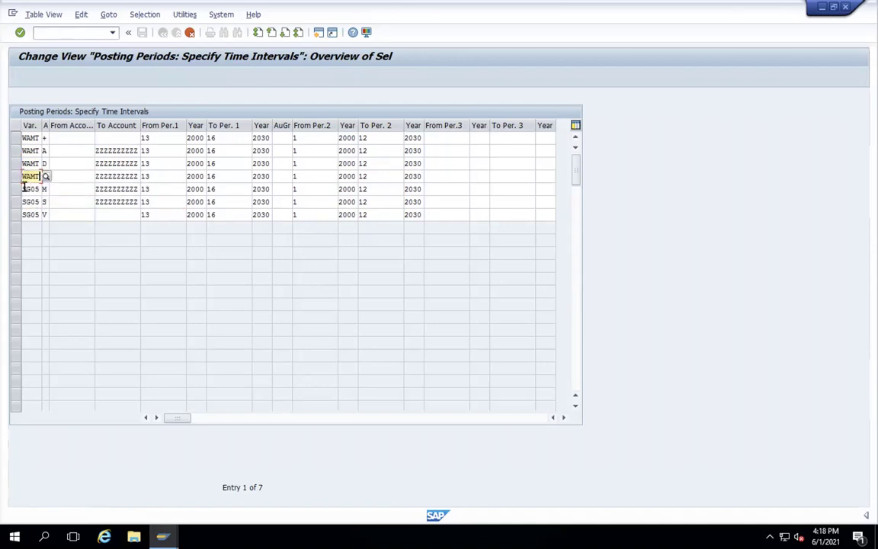
click(38, 189)
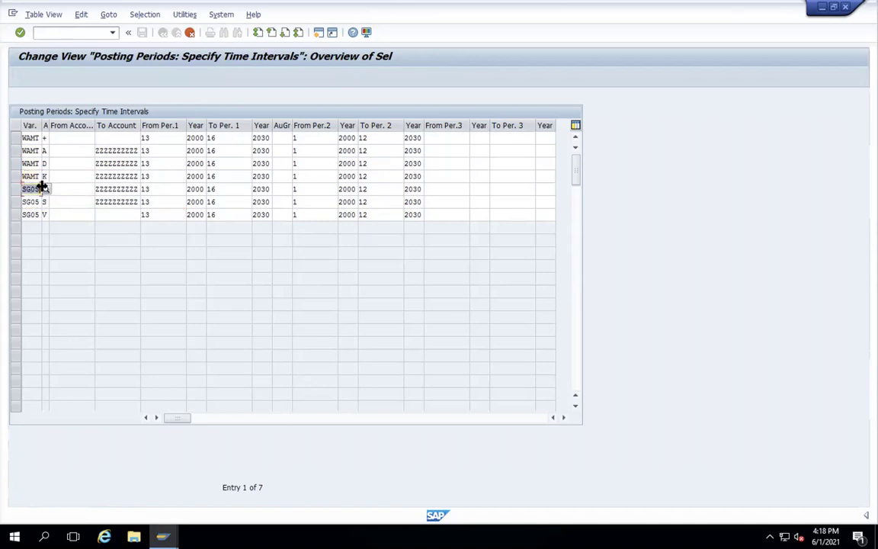
text(WAMT)
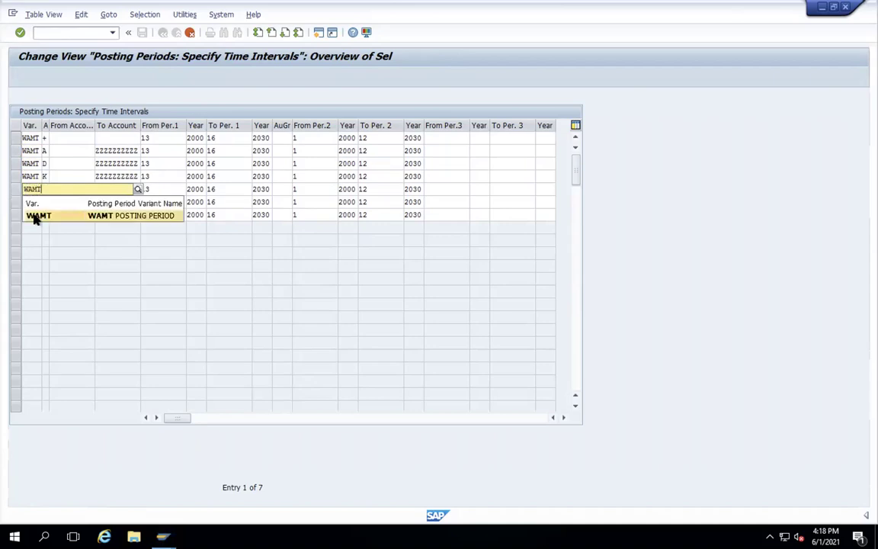
click(35, 217)
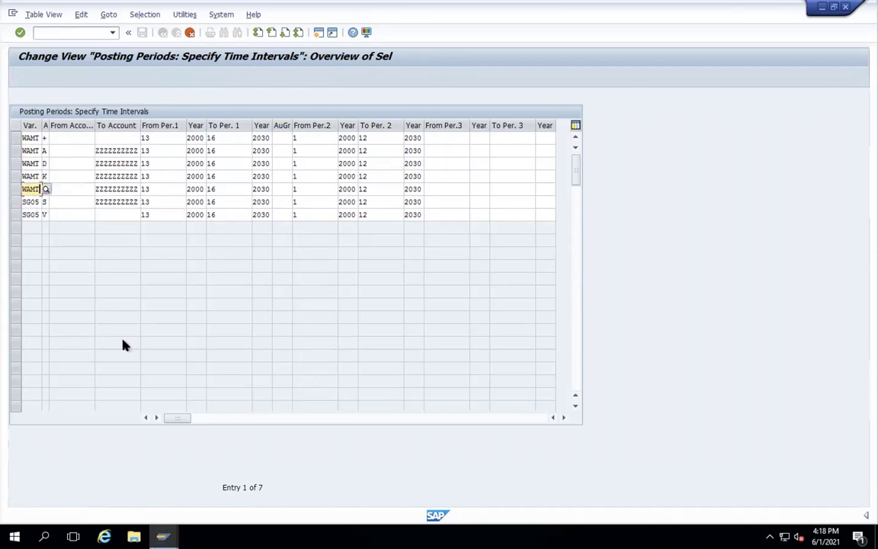
click(22, 202)
text(WAMT)
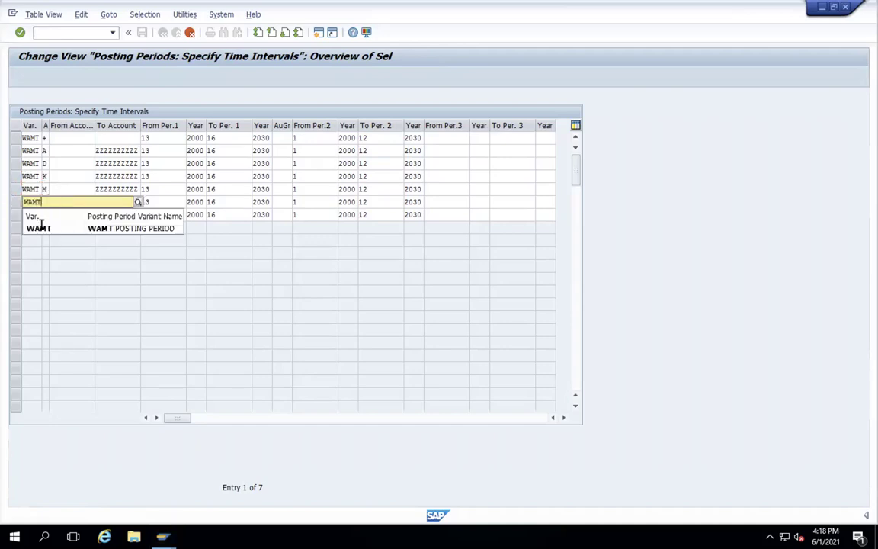
click(24, 216)
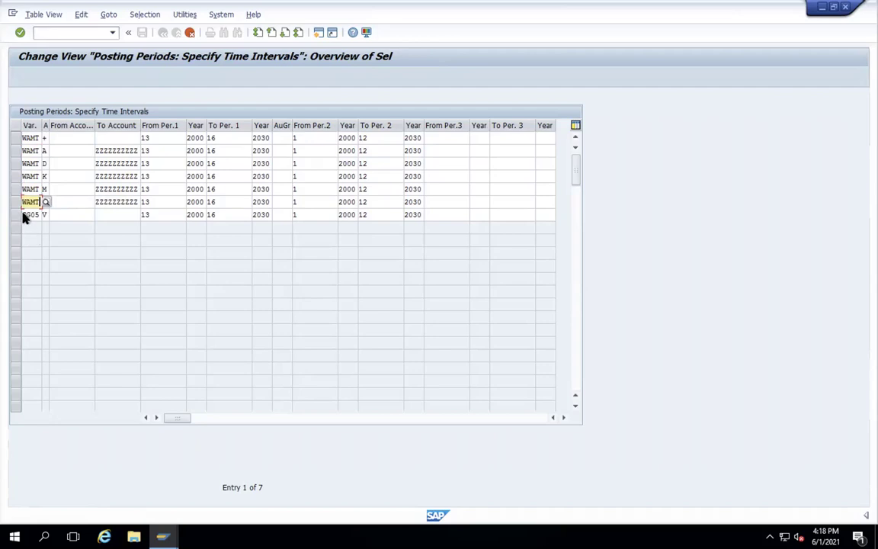
drag(24, 215, 50, 213)
text(WAMT)
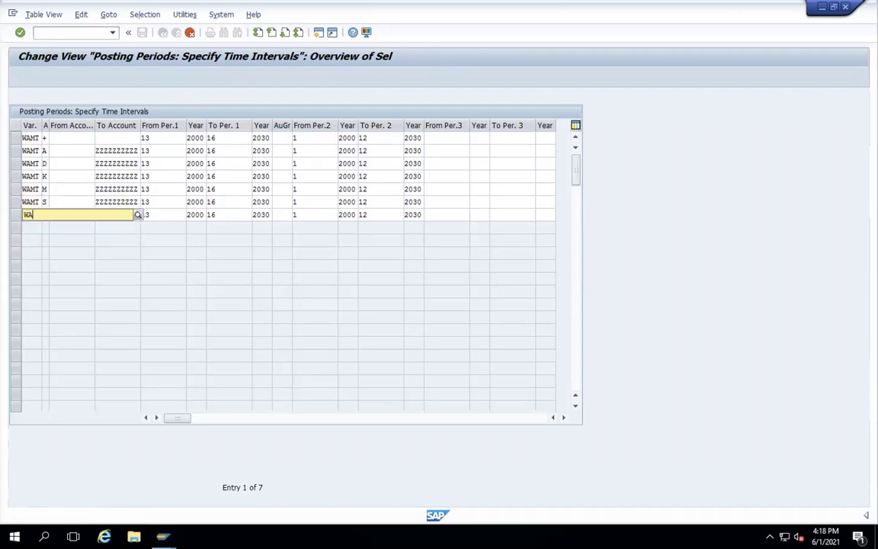
click(51, 215)
text(V)
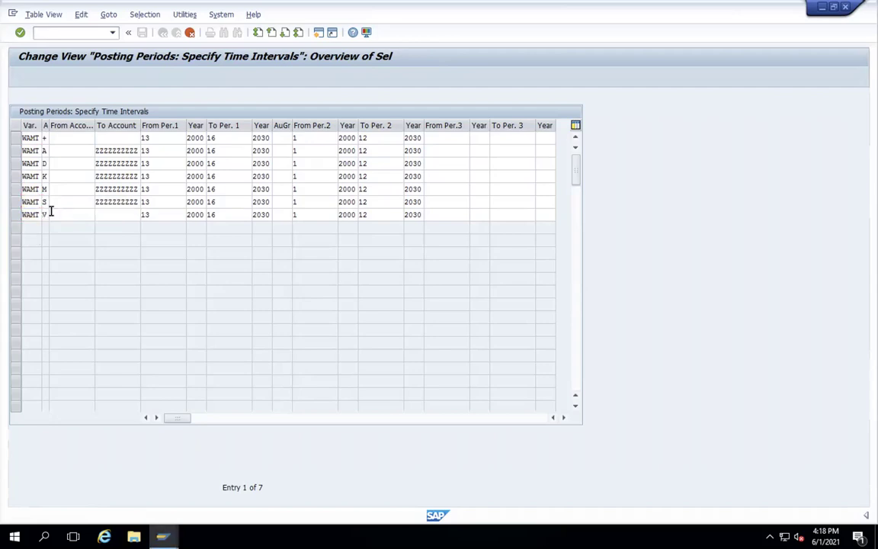
key(Return)
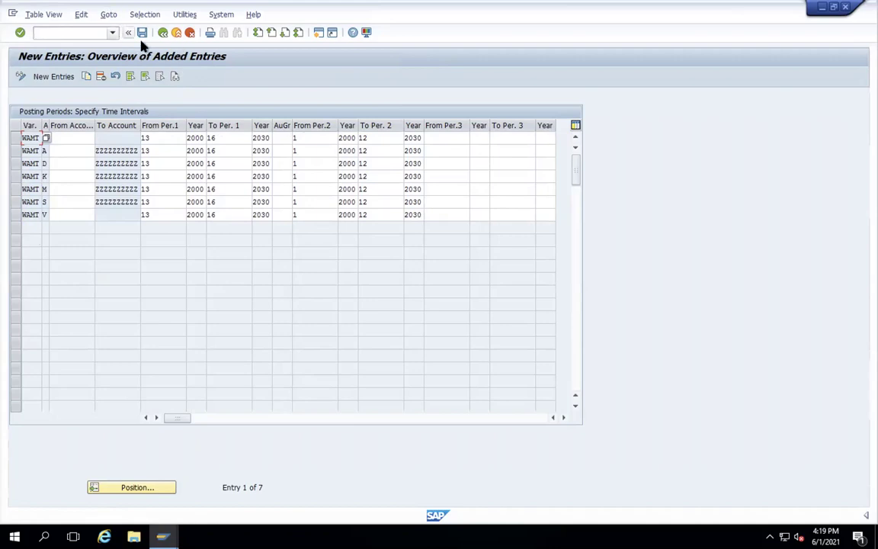
- Save the seven WAMT posting periods to the customizing request and go back to Display IMG
click(142, 33)
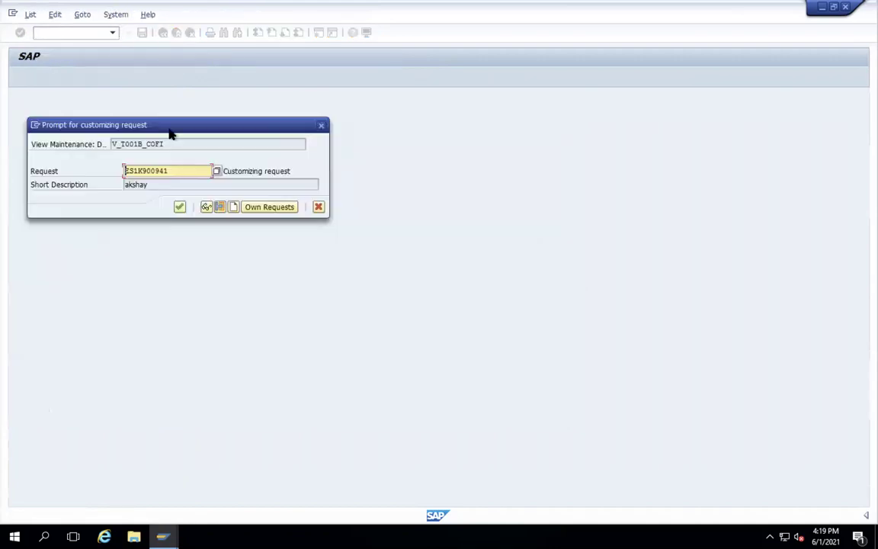
click(179, 206)
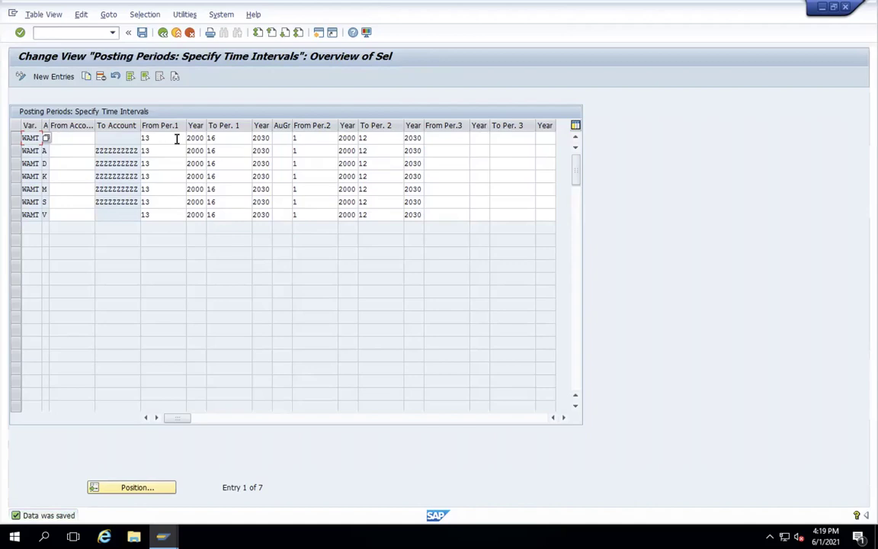
click(162, 33)
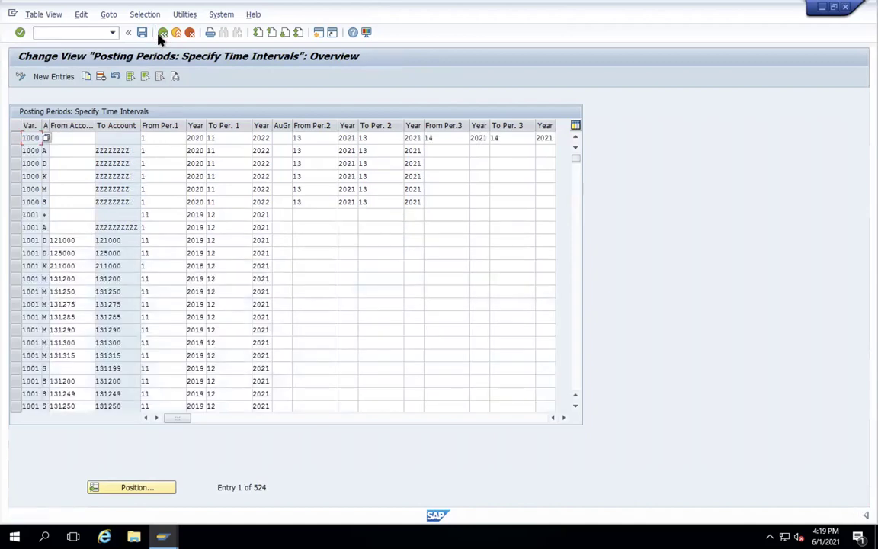
click(162, 32)
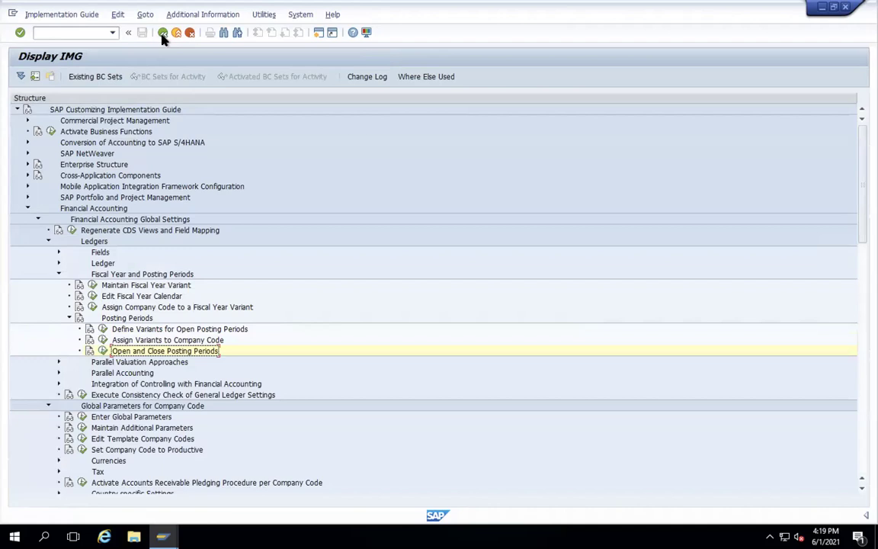
- Expand Ledgers > Fields and run Define Field Status Variants
click(59, 252)
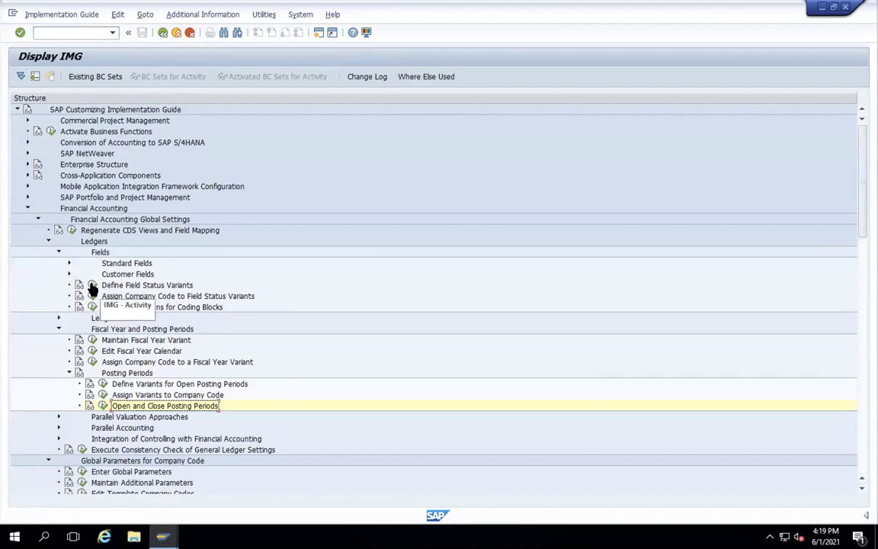
click(91, 286)
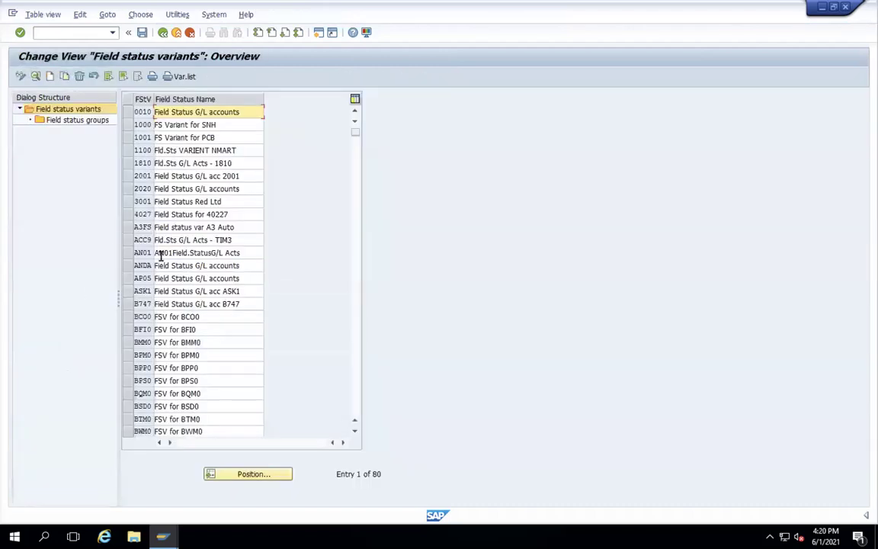
- Position the variant list on SG05 and select it for copying
click(261, 476)
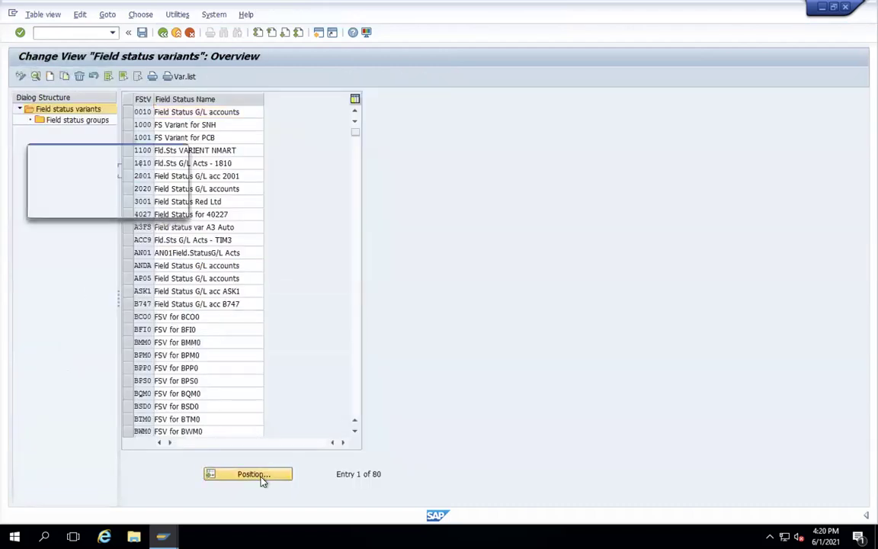
text(SG05)
key(Return)
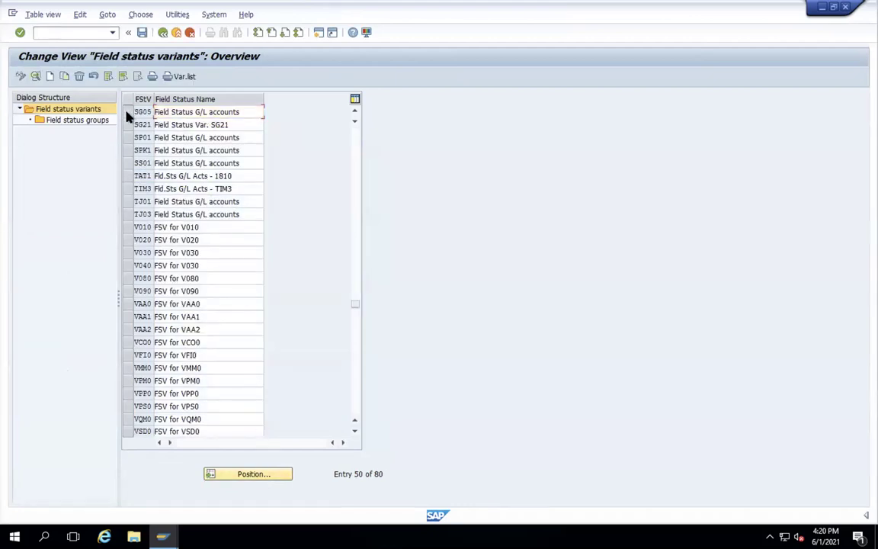
click(128, 112)
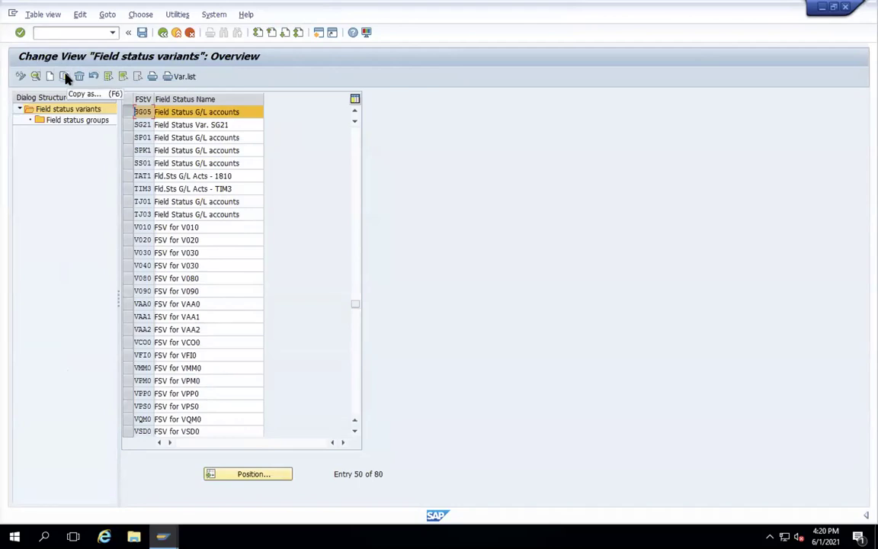
click(65, 76)
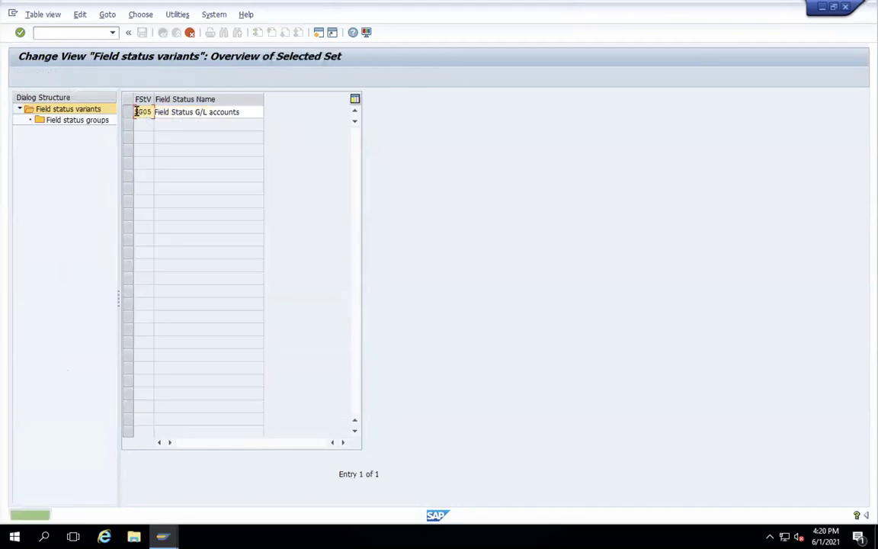
- Copy SG05 as variant WAMT with all 46 dependent entries, save, and view its field status groups
drag(135, 112, 164, 109)
text(WAMI)
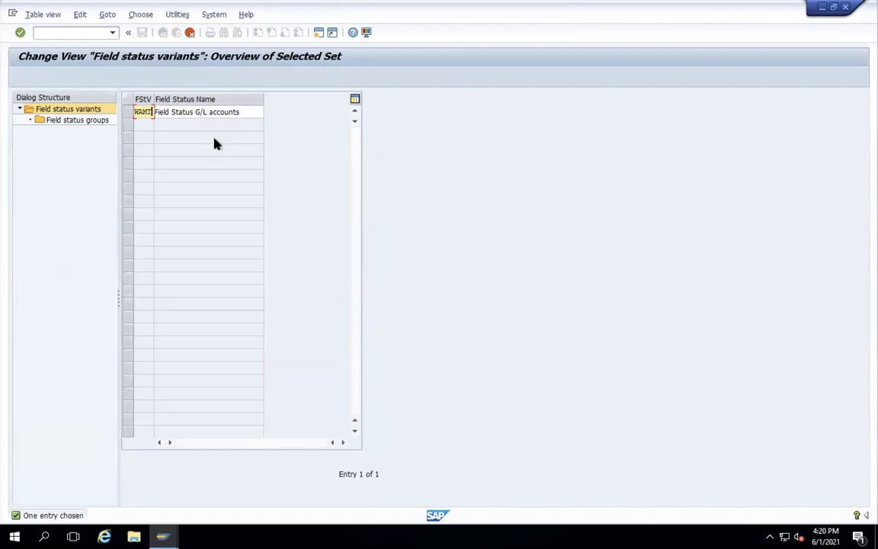
key(Return)
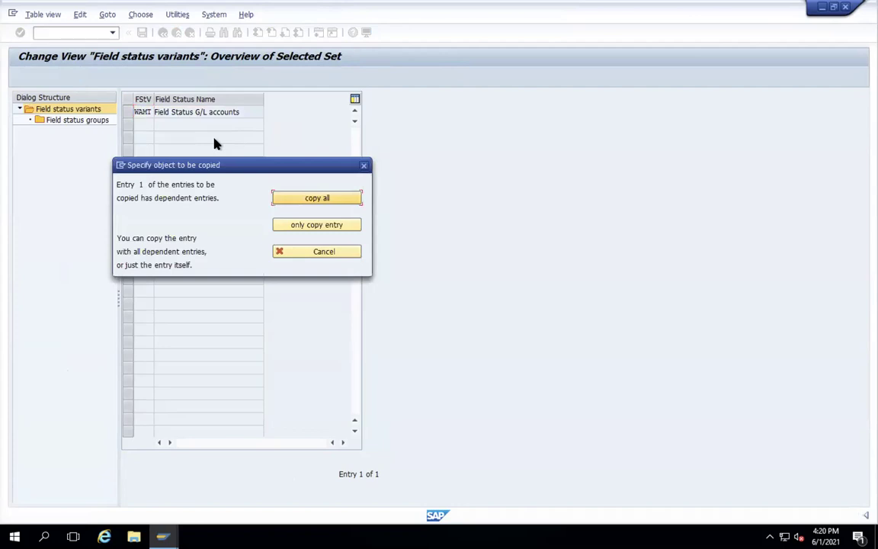
click(304, 197)
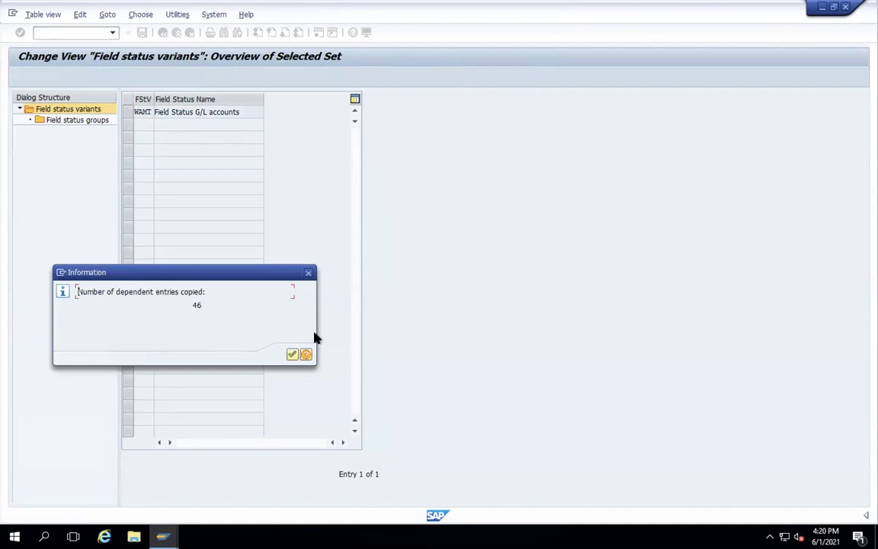
click(294, 355)
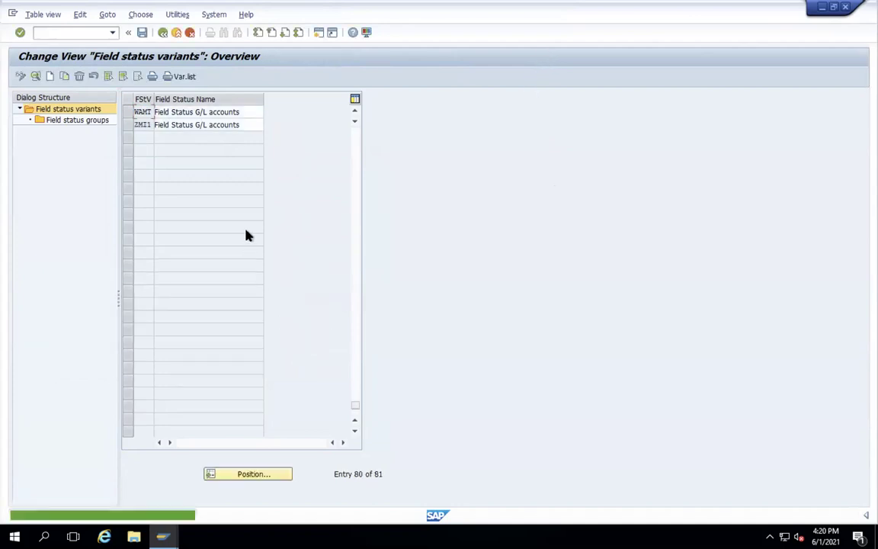
click(142, 35)
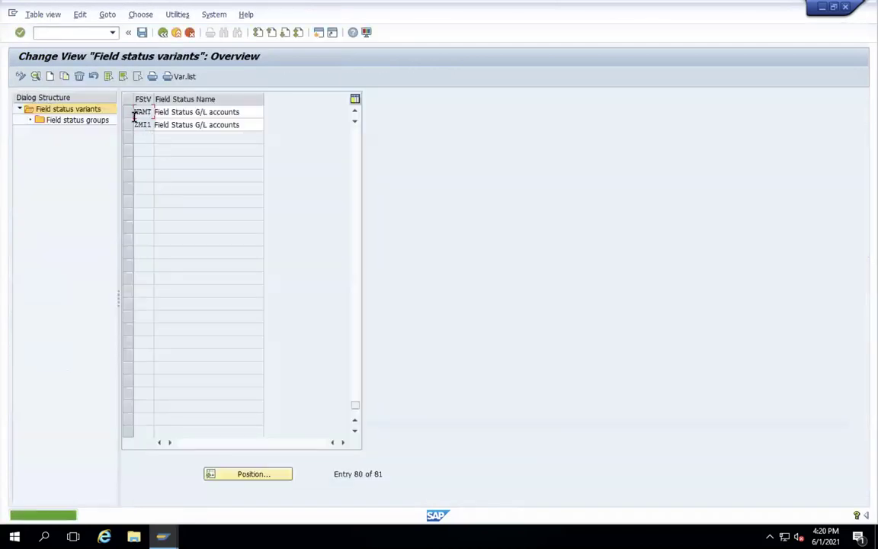
click(129, 115)
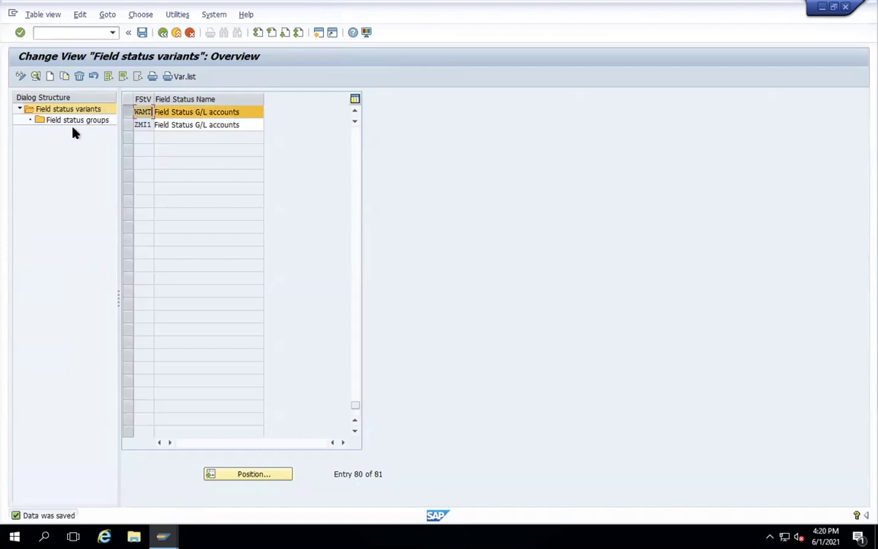
click(70, 123)
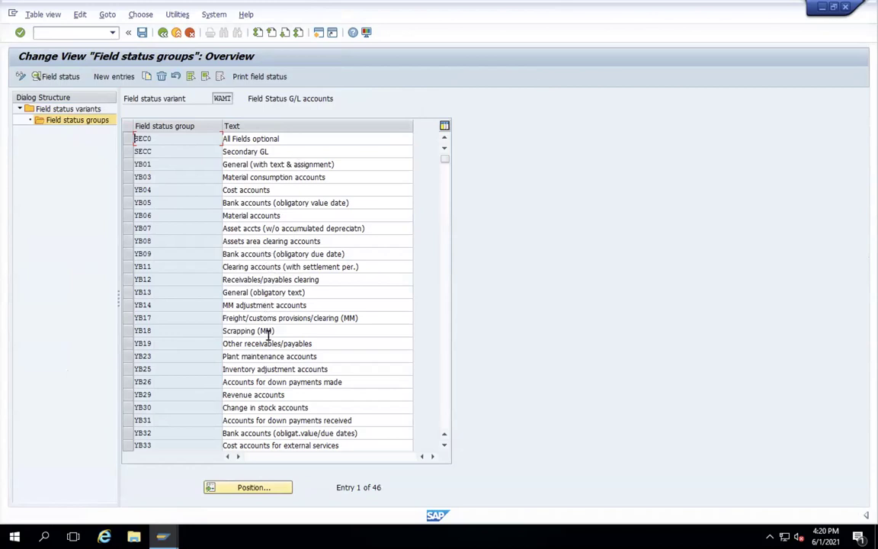
drag(446, 160, 443, 119)
click(163, 32)
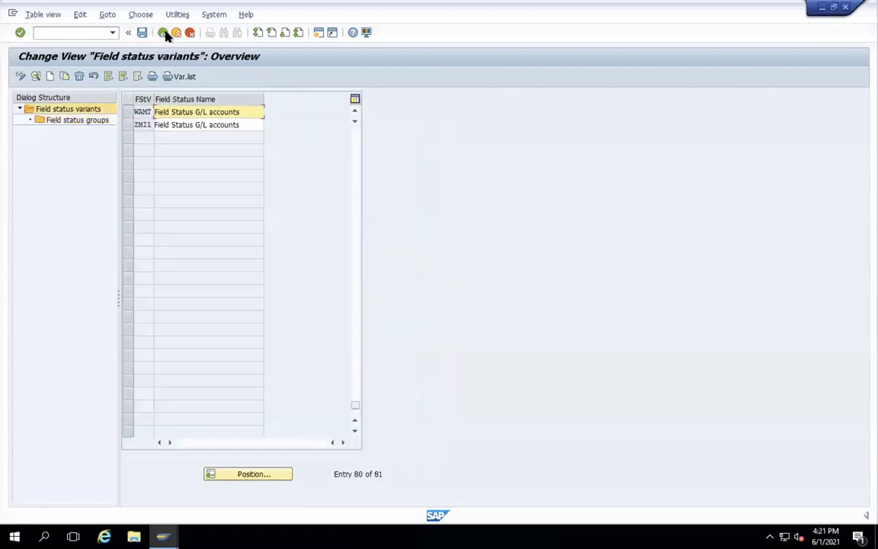
click(163, 33)
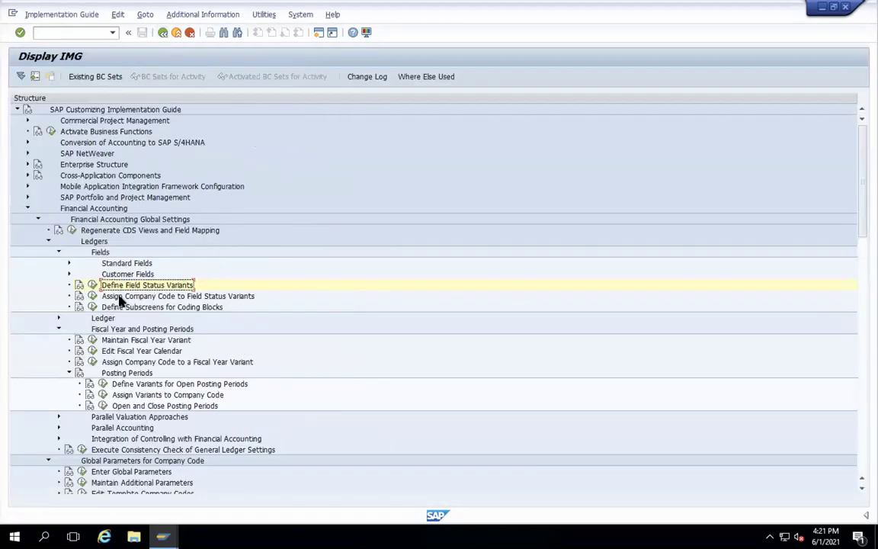
- In Assign Company Code to Field Status Variants, give company code WAMT variant WAMT, save, and go back
click(91, 296)
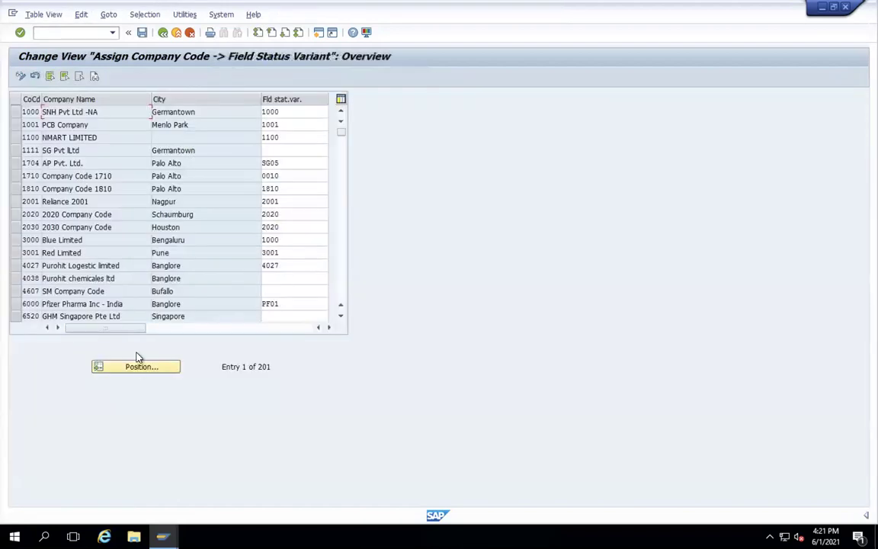
click(135, 369)
text(NAMT)
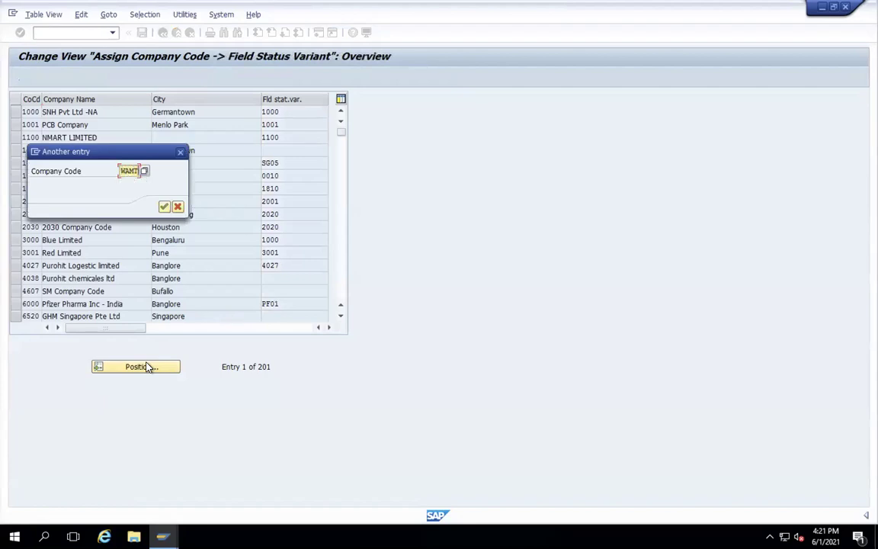
key(Return)
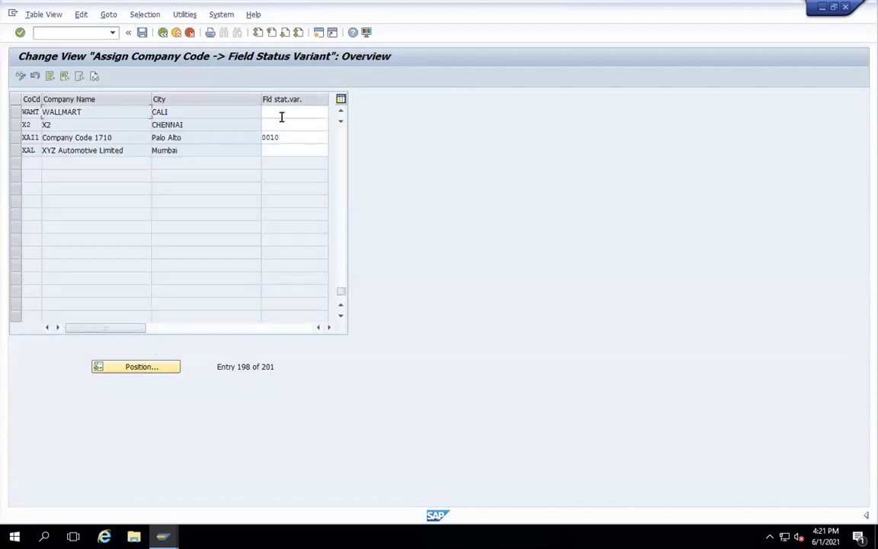
click(281, 112)
text(WAMT)
click(141, 32)
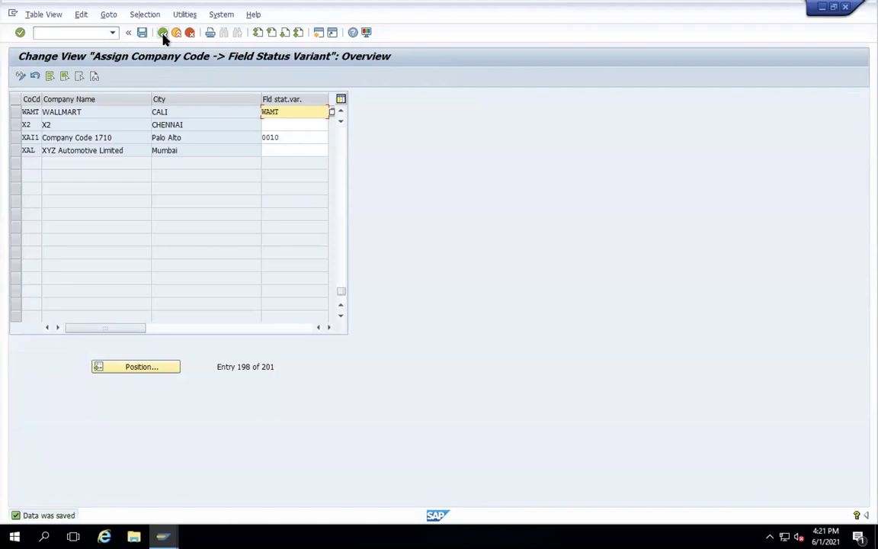
click(163, 34)
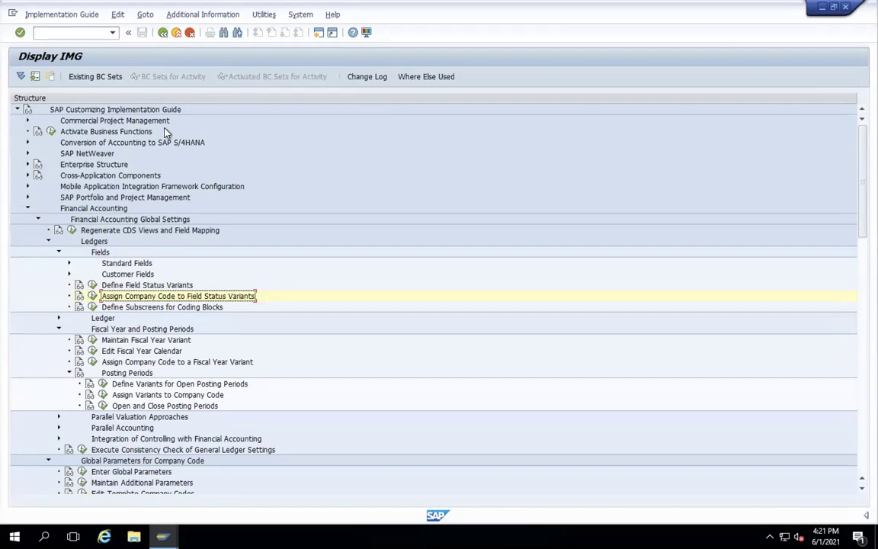
- Collapse the Ledgers, Global Parameters for Company Code and Financial Accounting Global Settings branches
click(48, 242)
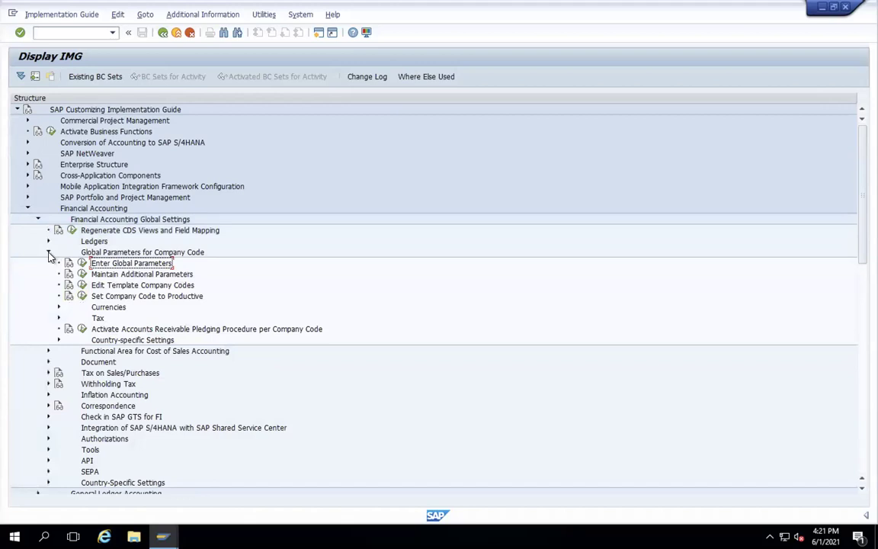
click(48, 252)
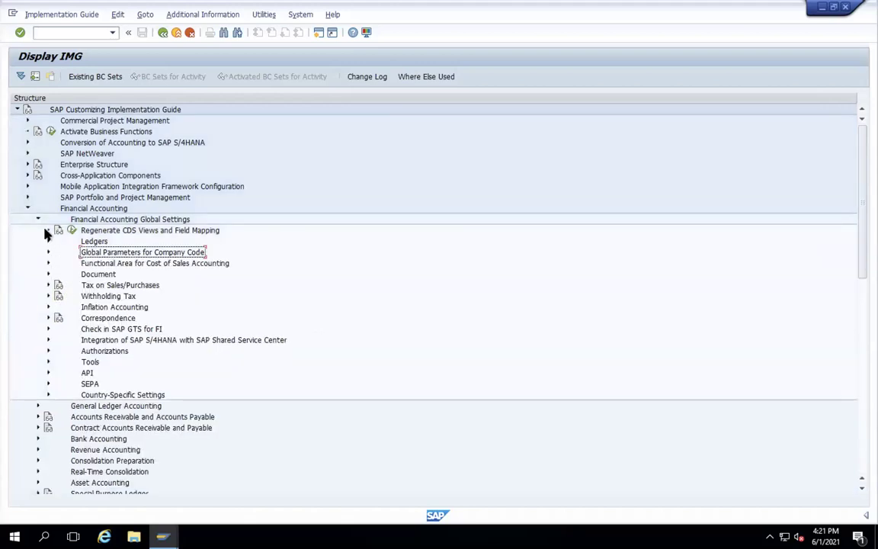
click(39, 219)
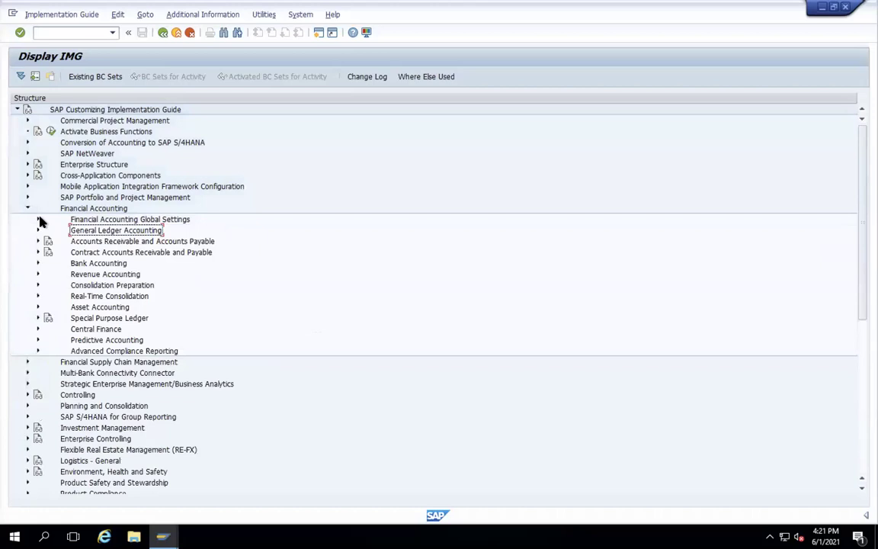
- Expand General Ledger Accounting > Master Data > G/L Accounts > Preparations and run Edit Chart of Accounts List
click(37, 230)
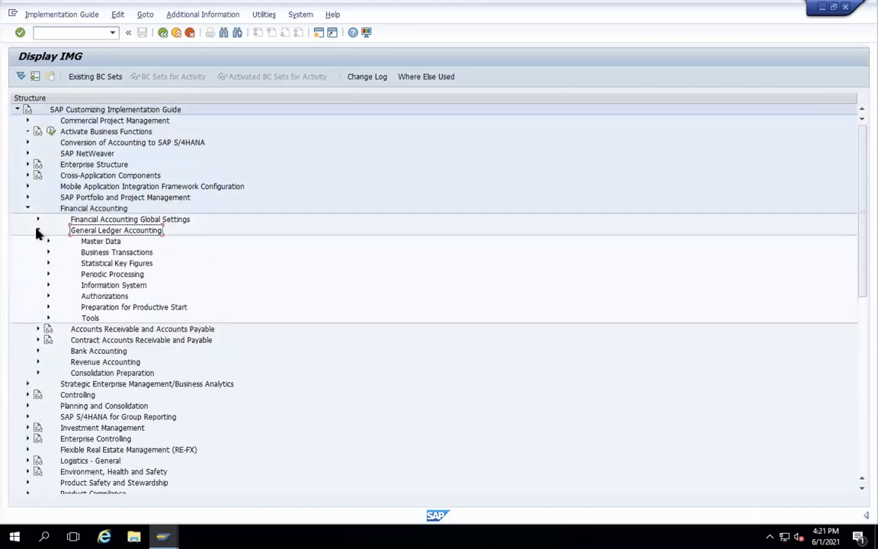
click(48, 242)
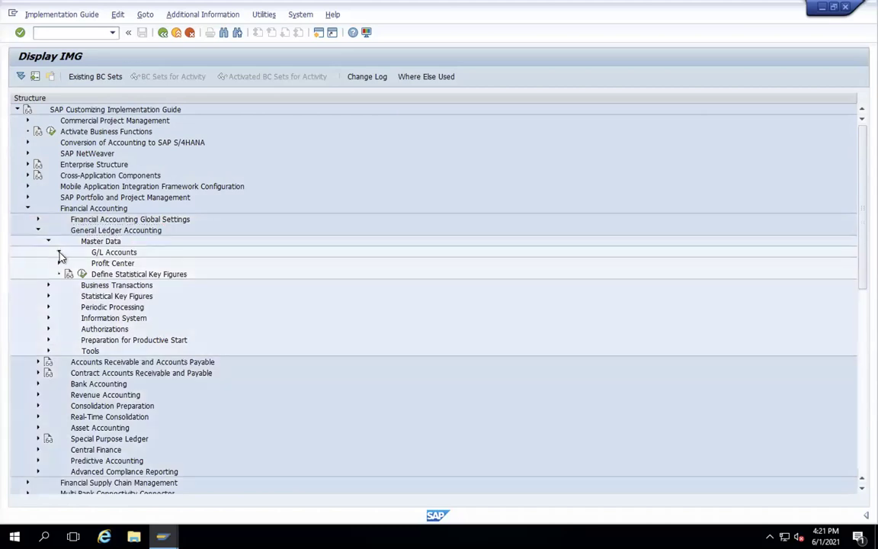
click(59, 252)
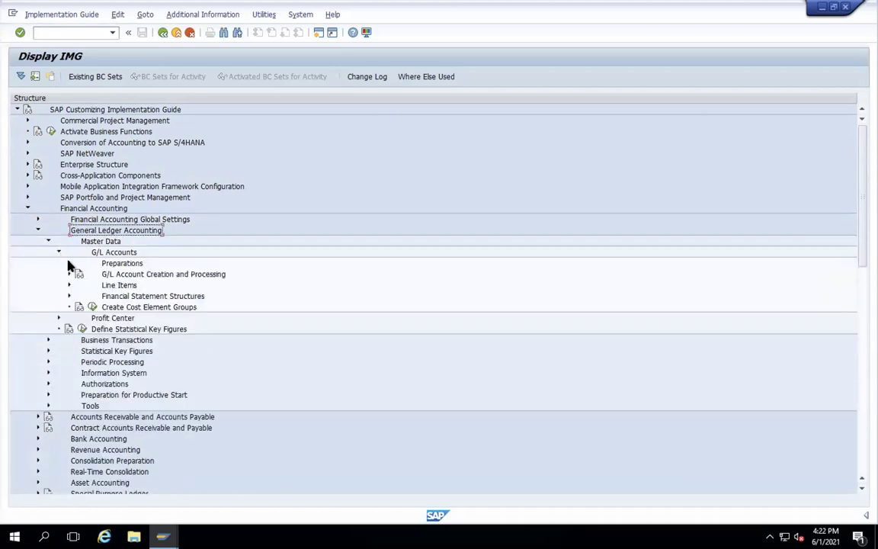
click(69, 263)
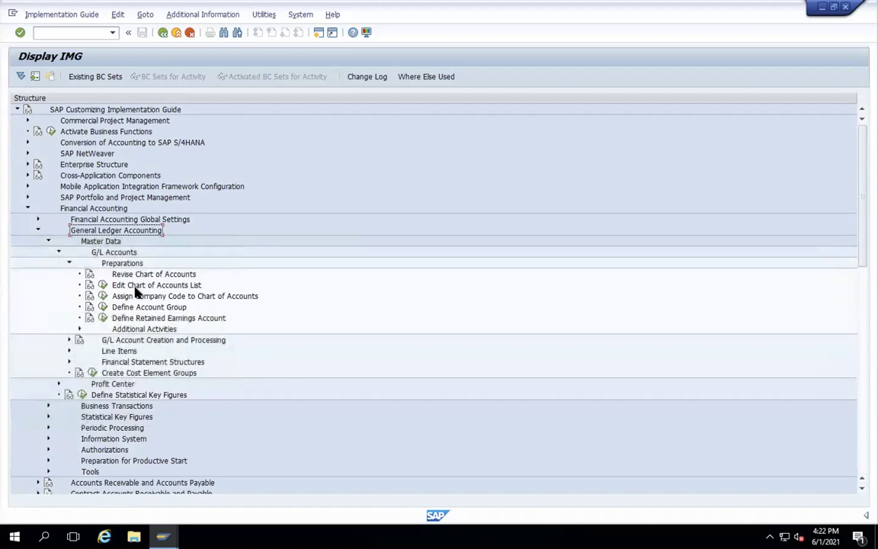
click(102, 285)
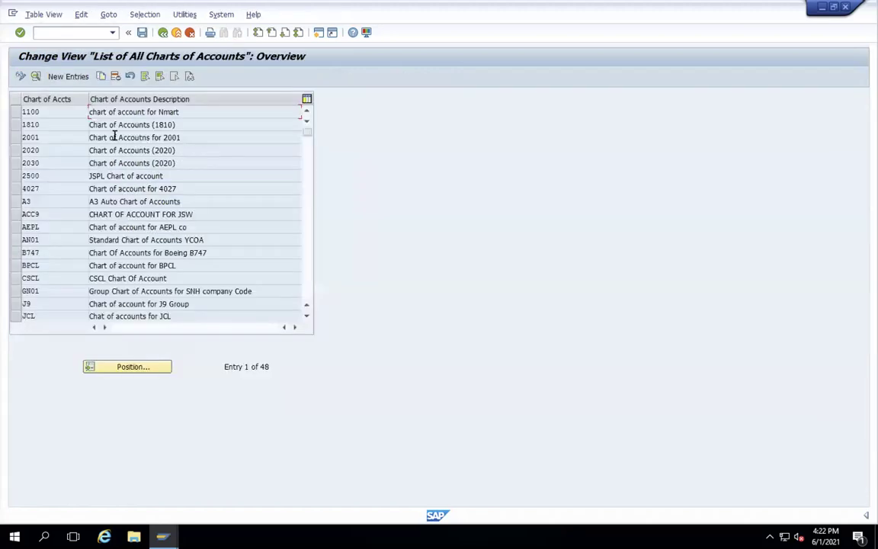
- Enter new chart of accounts WAMT with description WAMT, language EN and G/L account length 4
click(80, 82)
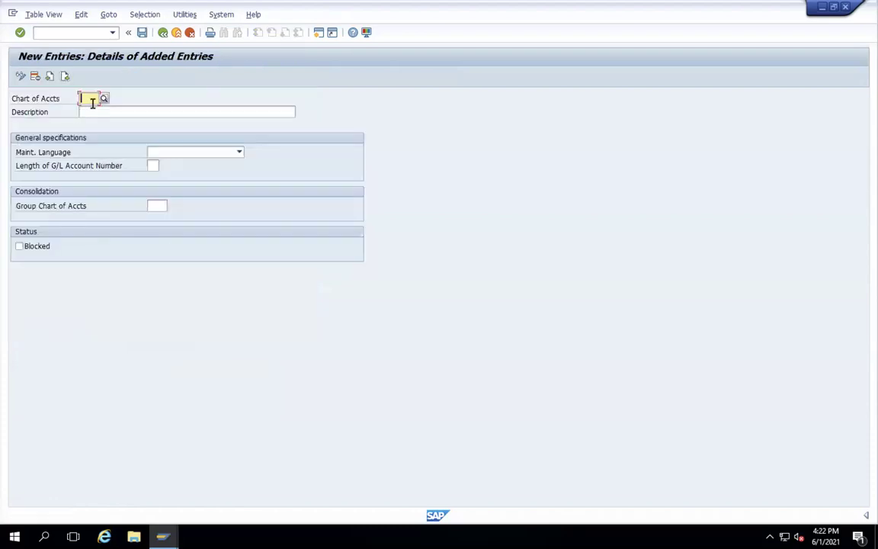
text(WAMI)
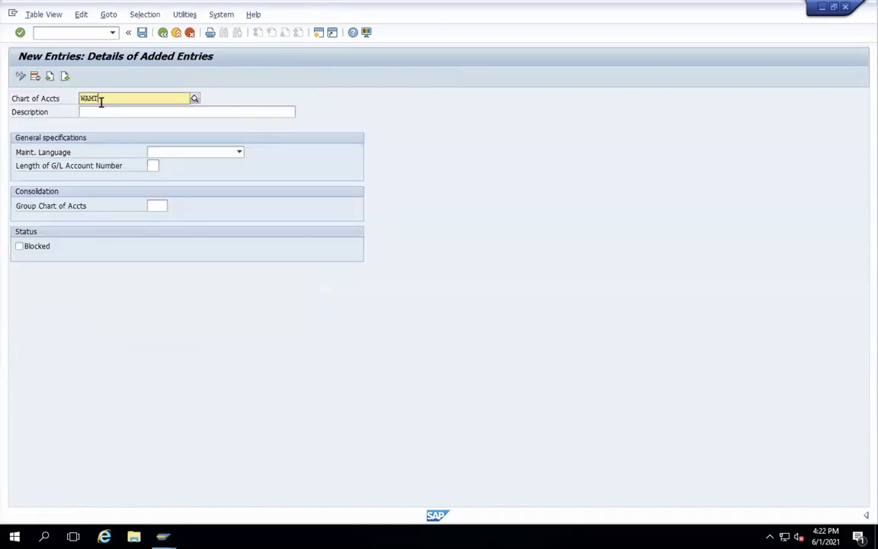
click(182, 112)
text(WAMT)
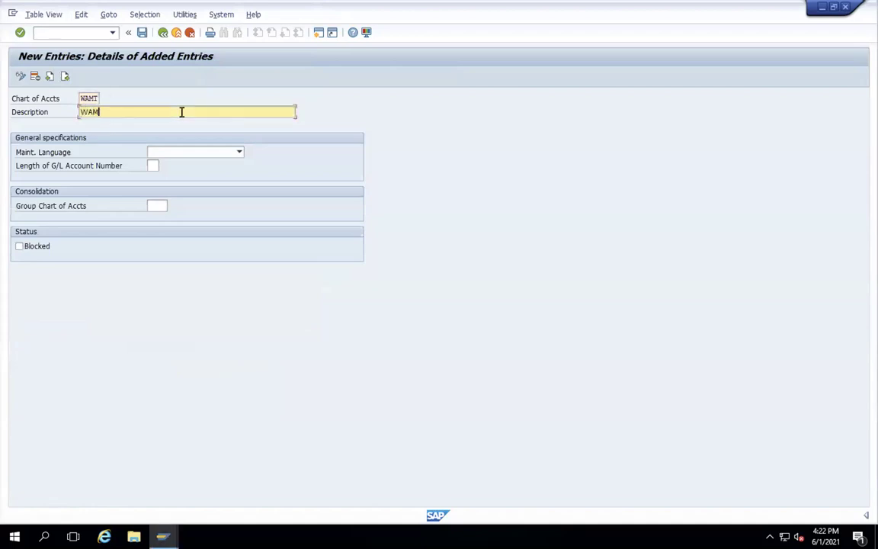
click(241, 154)
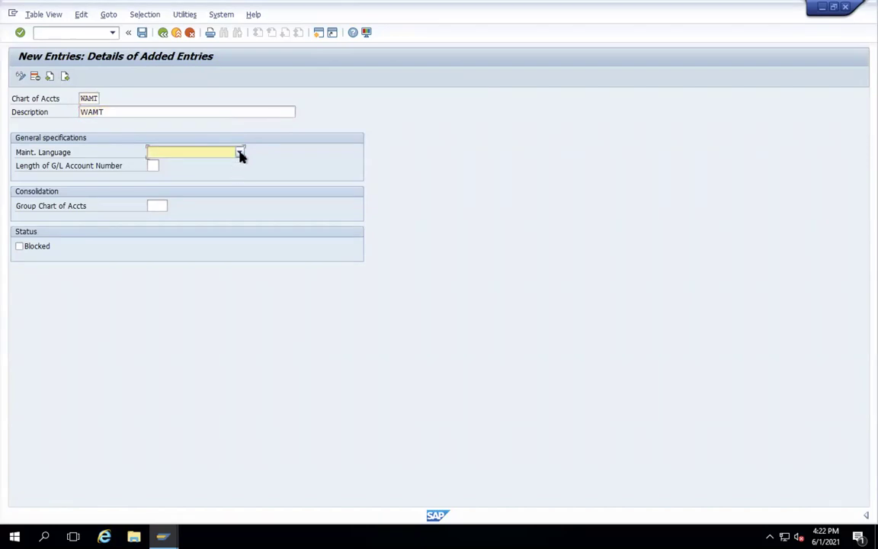
click(241, 154)
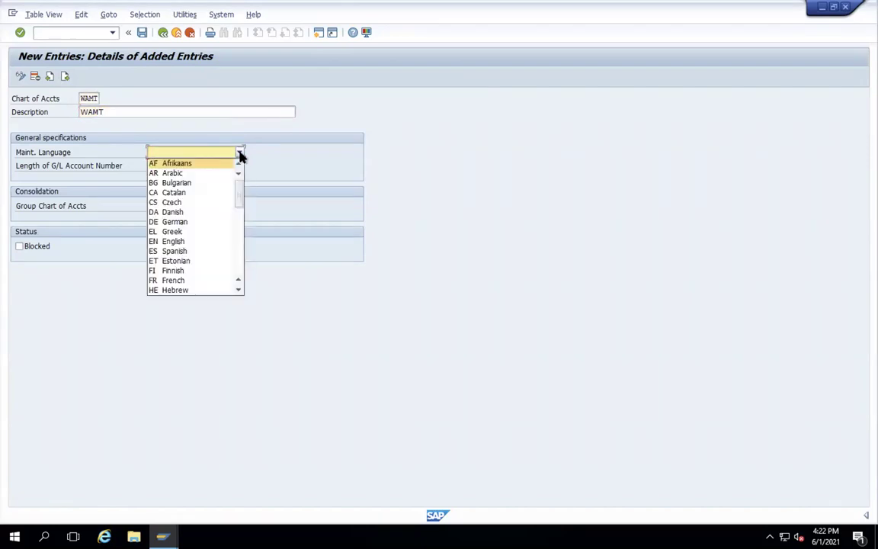
text(EN)
key(Return)
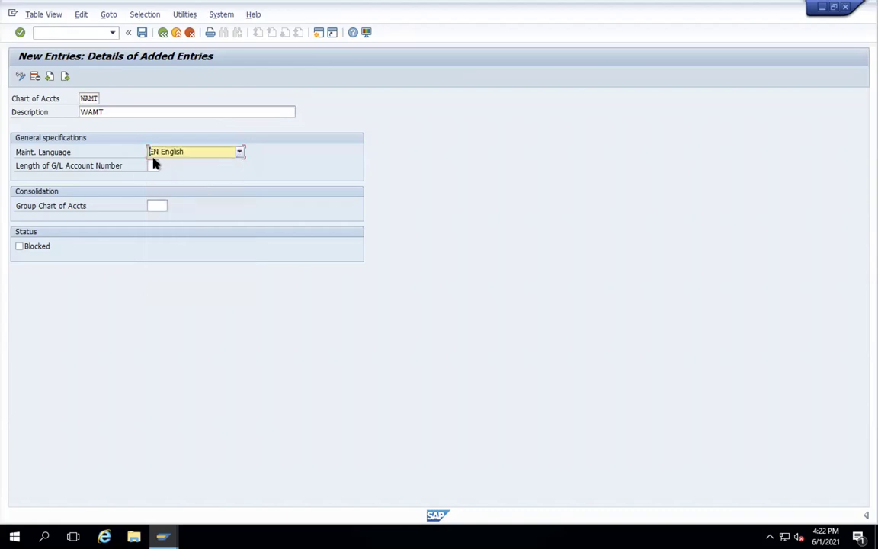
click(152, 165)
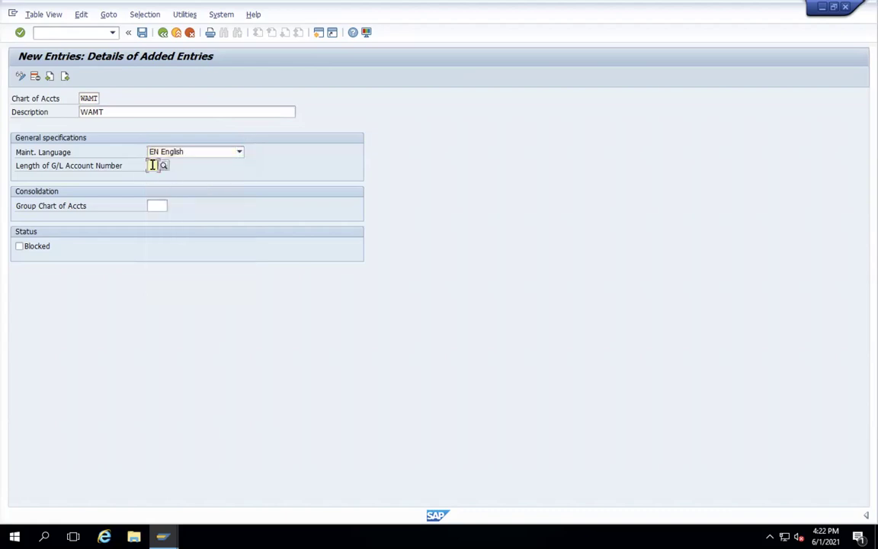
text(4)
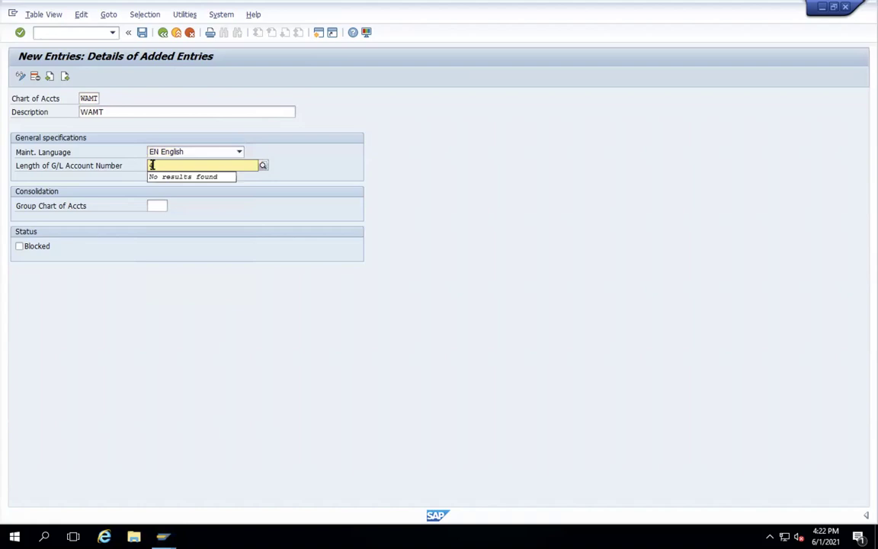
key(Return)
- Save the chart of accounts to the customizing request and return to the Display IMG tree
click(142, 33)
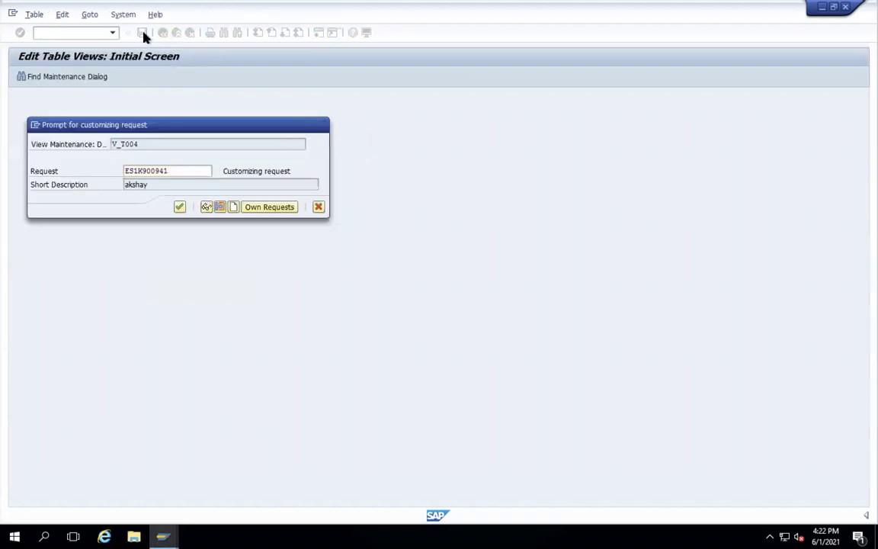
key(Return)
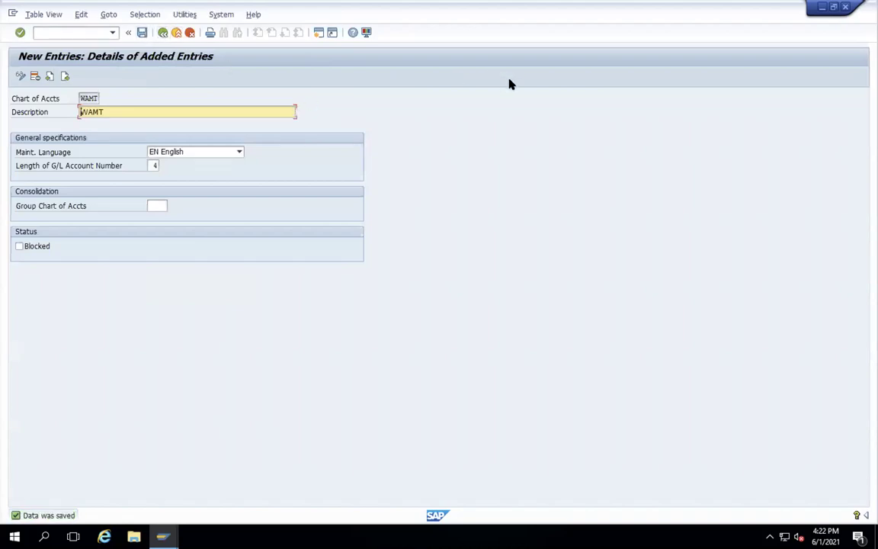
click(162, 33)
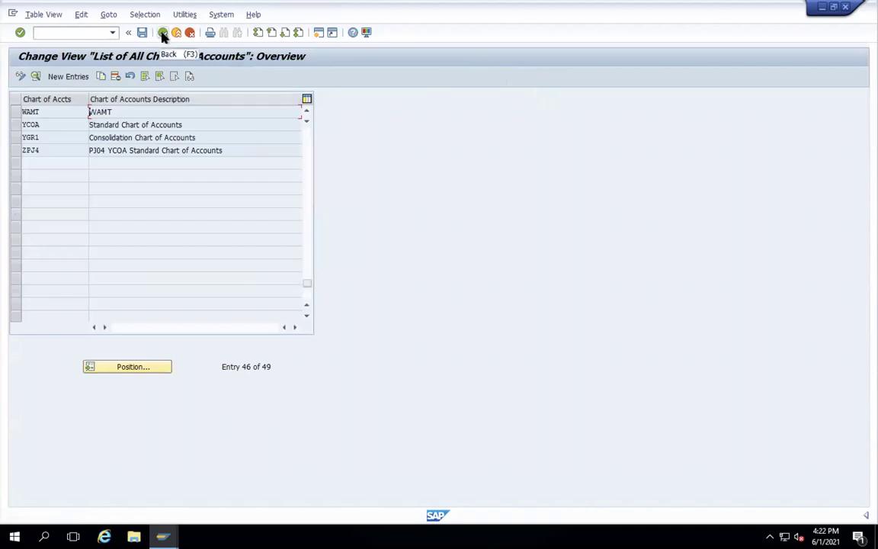
click(163, 32)
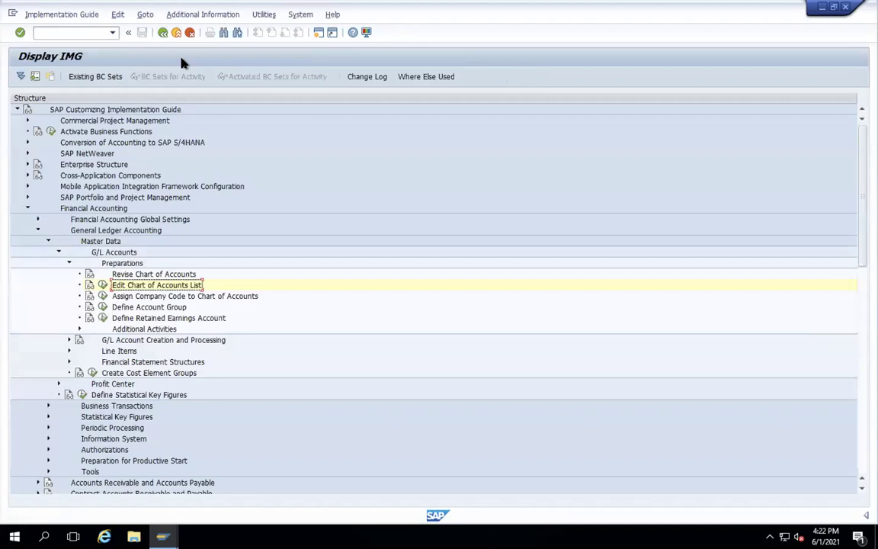
- Locate company code WAMT in the company code to chart of accounts assignment table
click(102, 296)
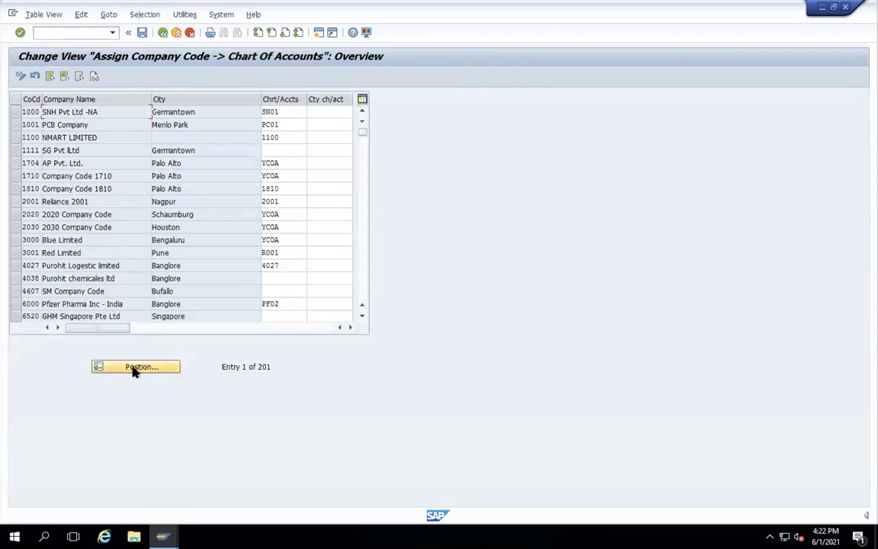
click(134, 368)
text(WAMT)
key(Return)
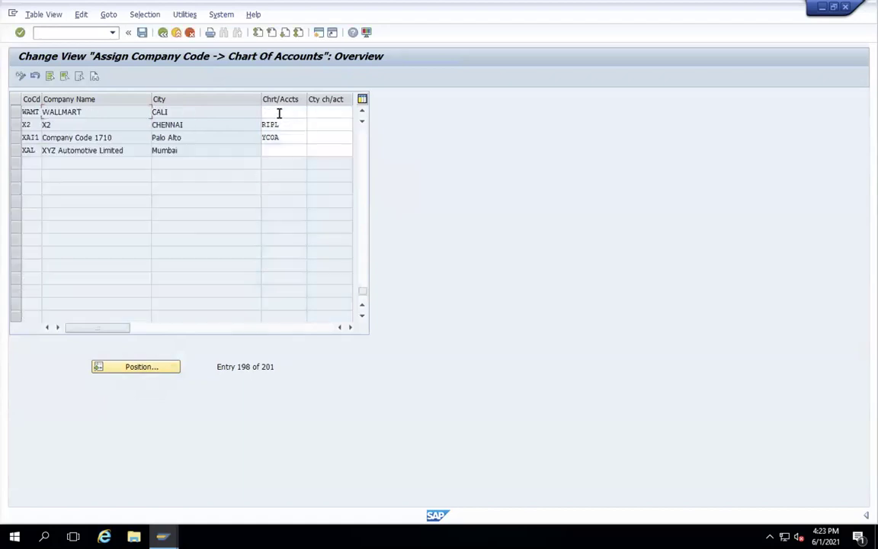
- Assign chart of accounts WAMT to company code WAMT, save it, then open the G/L account groups
click(278, 112)
text(WAMT)
key(Return)
click(142, 33)
key(Return)
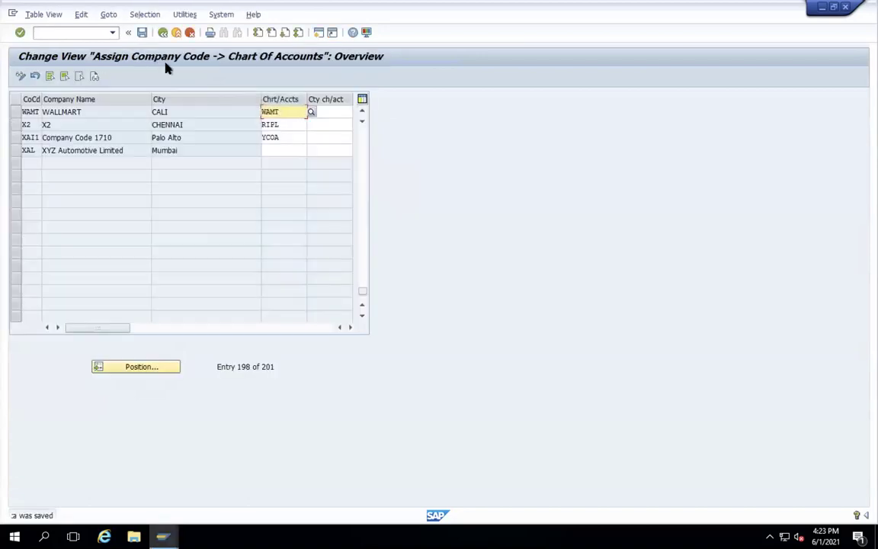
click(163, 33)
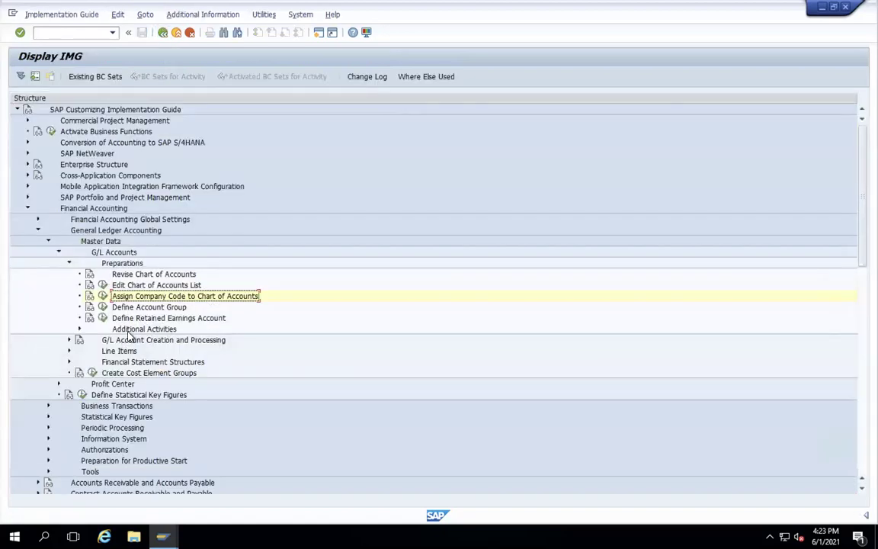
click(102, 307)
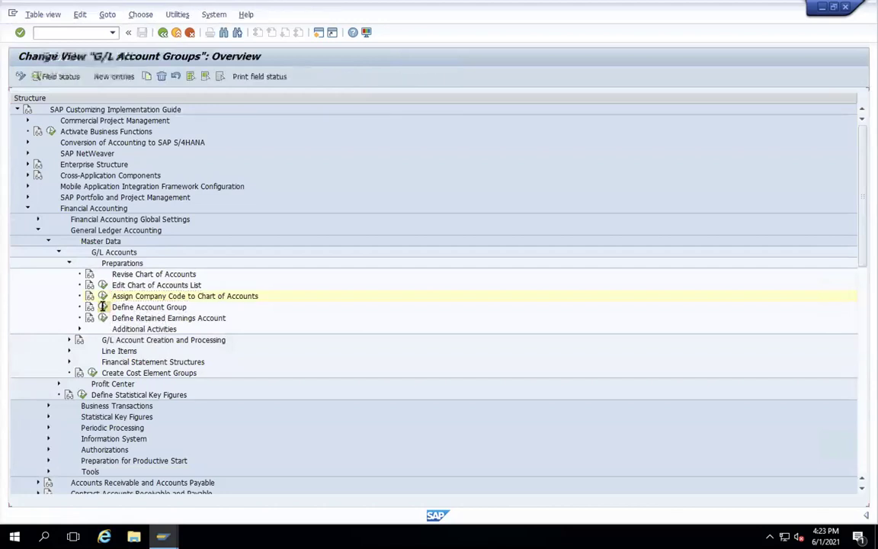
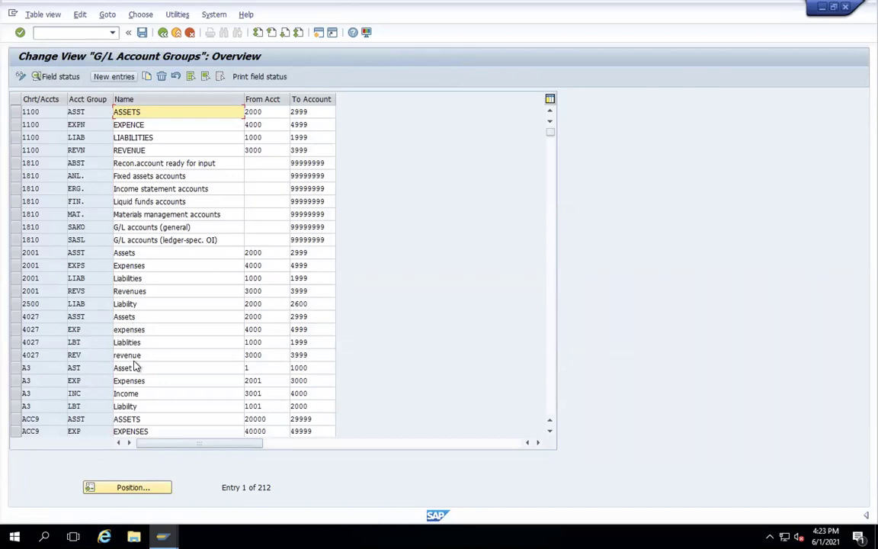
- Add three new account group entries with chart of accounts WAMT
click(114, 77)
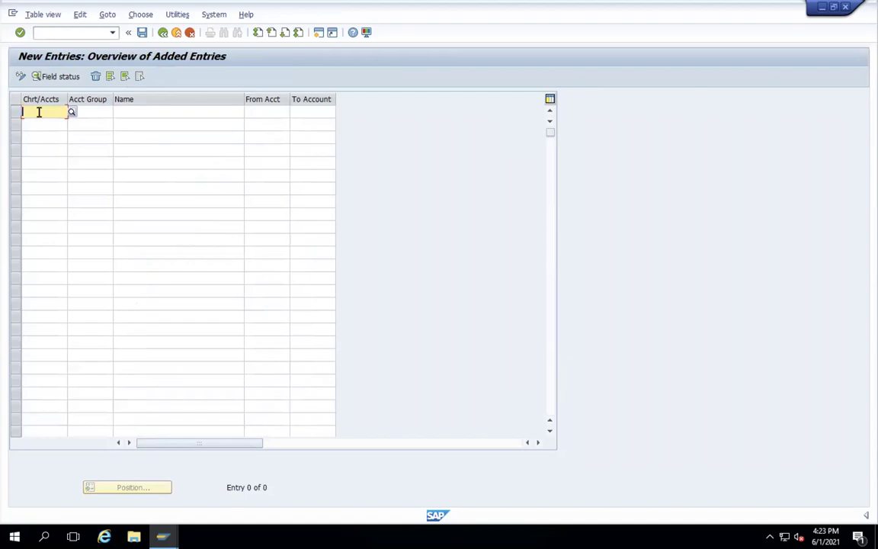
text(WAMT)
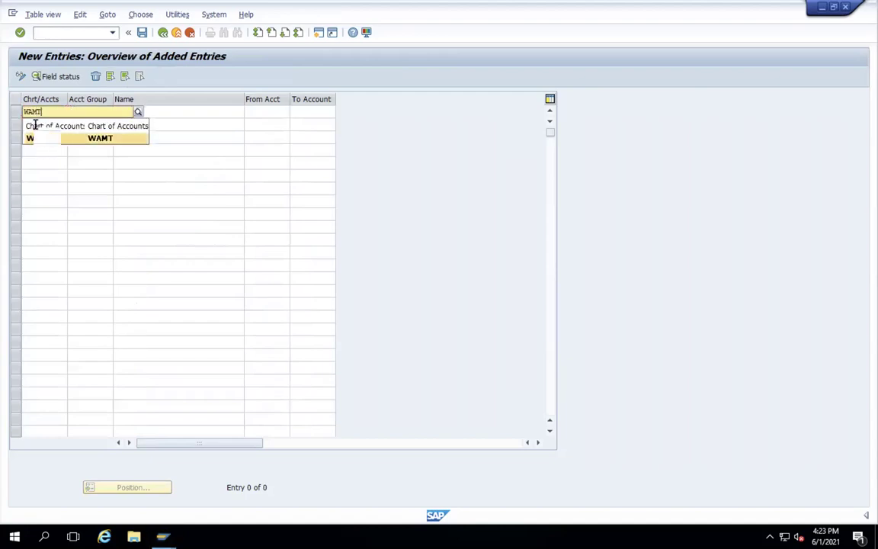
click(35, 124)
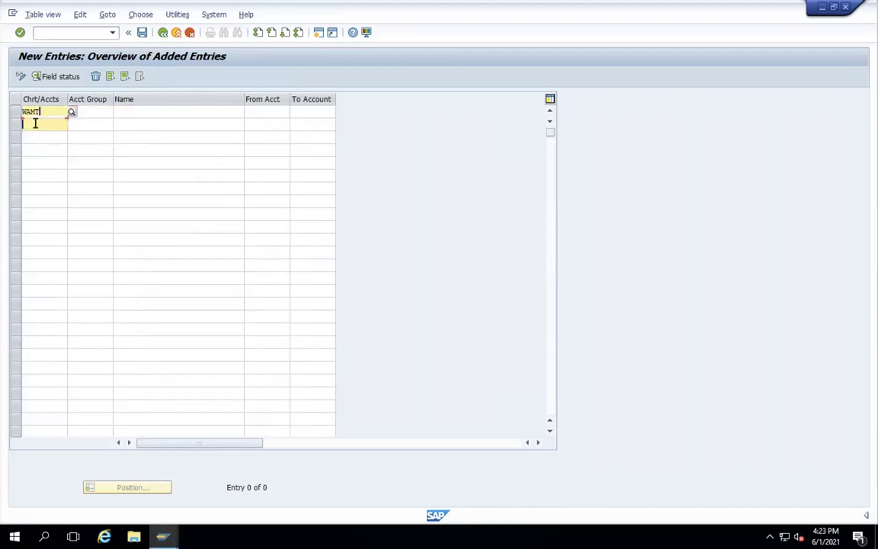
text(WAMT)
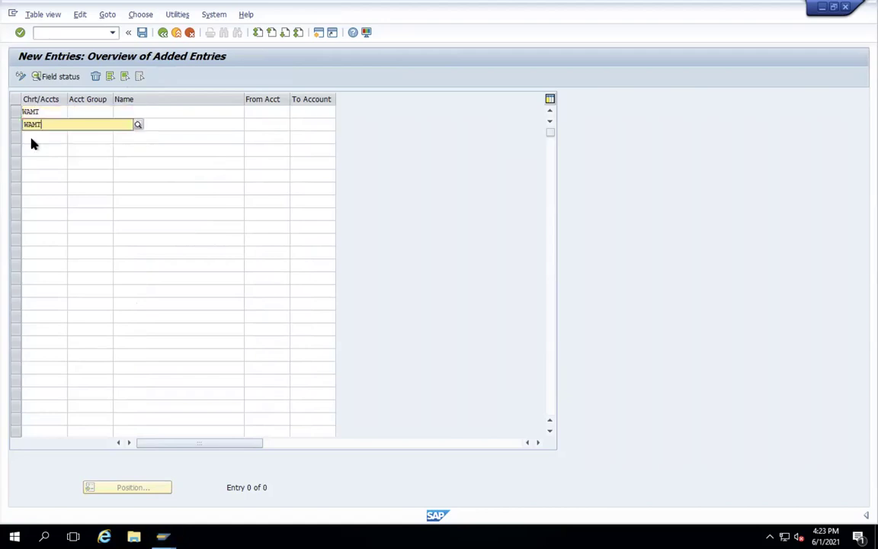
click(33, 150)
click(31, 135)
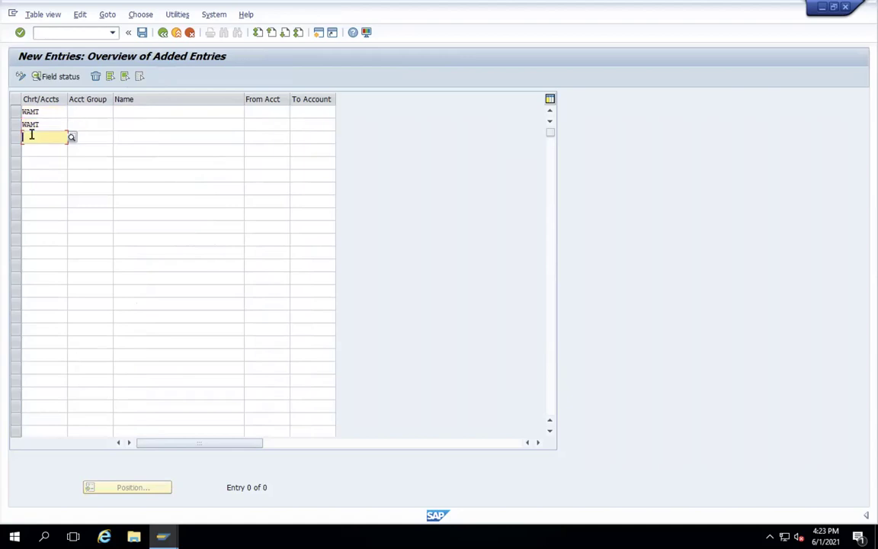
text(WAMT)
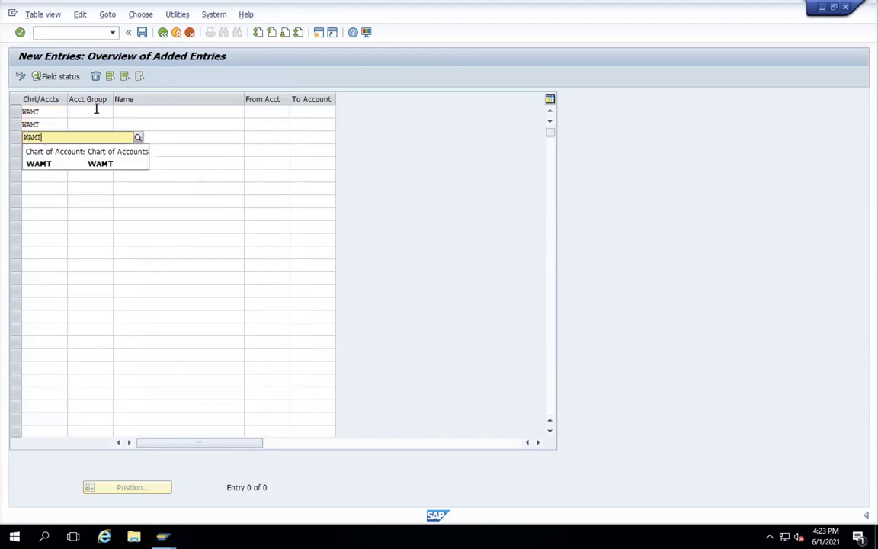
- Assign account groups RECO, MAT and INCO to the three WAMT rows
click(96, 110)
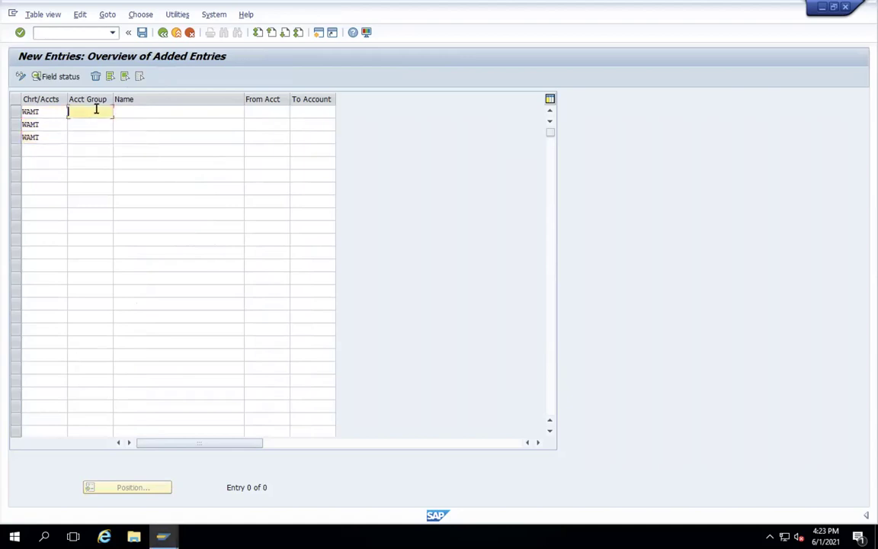
text(RE)
click(88, 124)
click(88, 124)
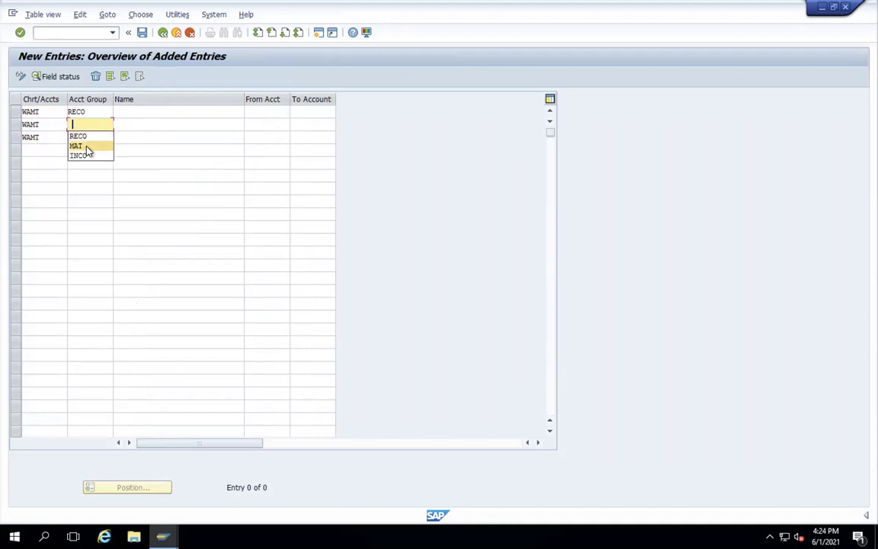
click(88, 145)
click(88, 139)
click(89, 140)
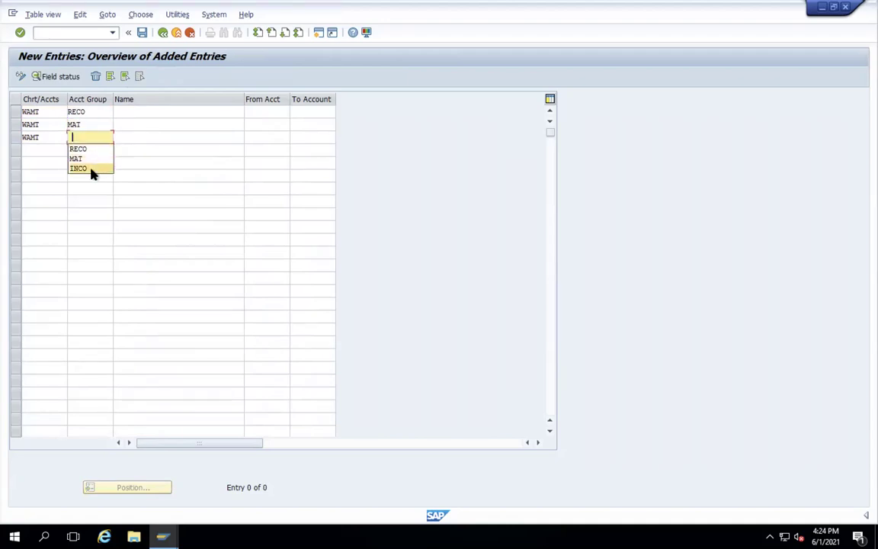
click(90, 169)
click(161, 111)
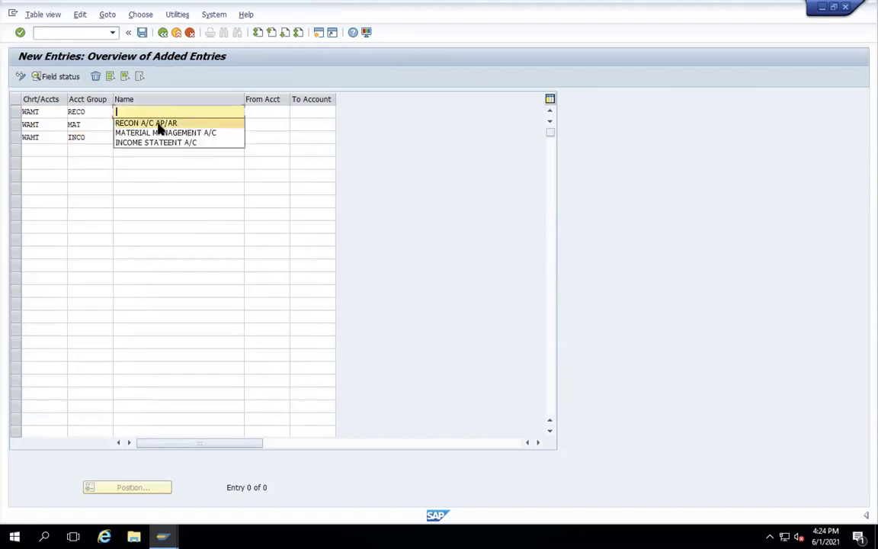
- Name the groups RECON A/C AP/AR, MATERIAL MANAGEMENT A/C and INCOME STATEENT A/C
click(161, 124)
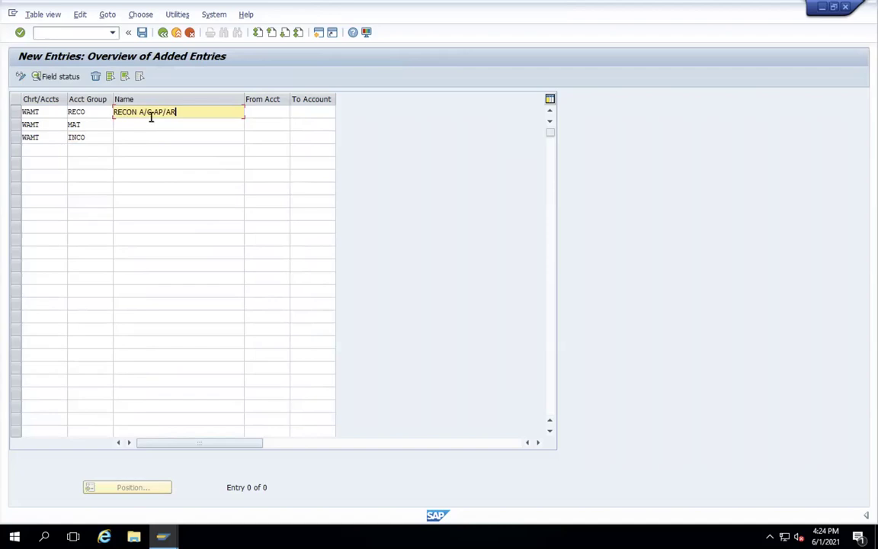
click(146, 126)
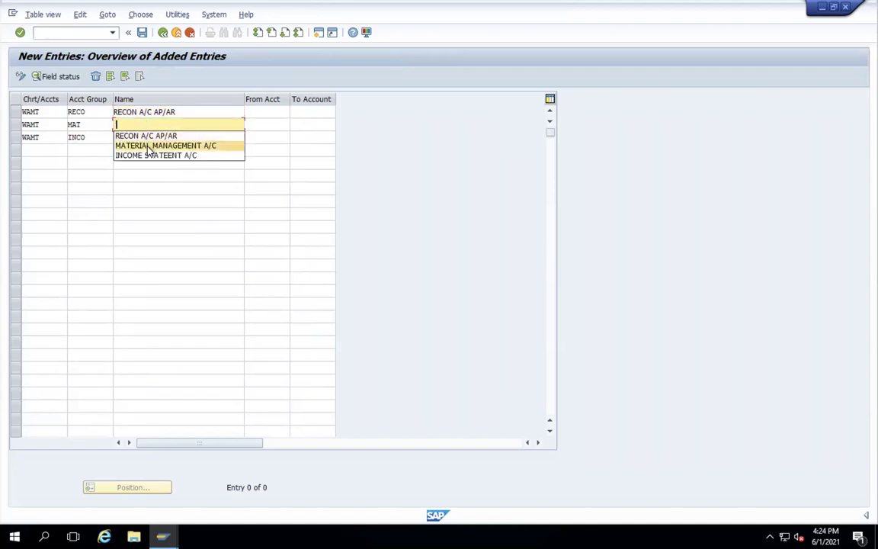
click(149, 147)
click(147, 137)
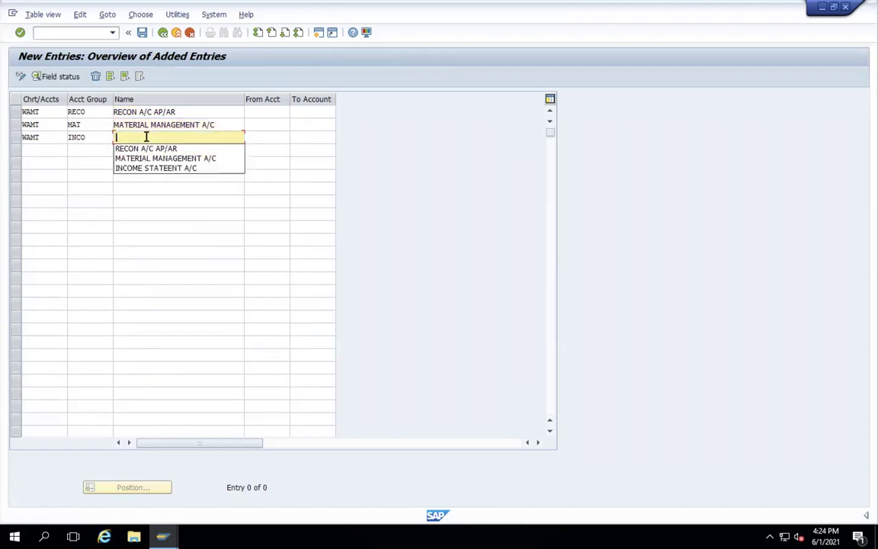
click(153, 168)
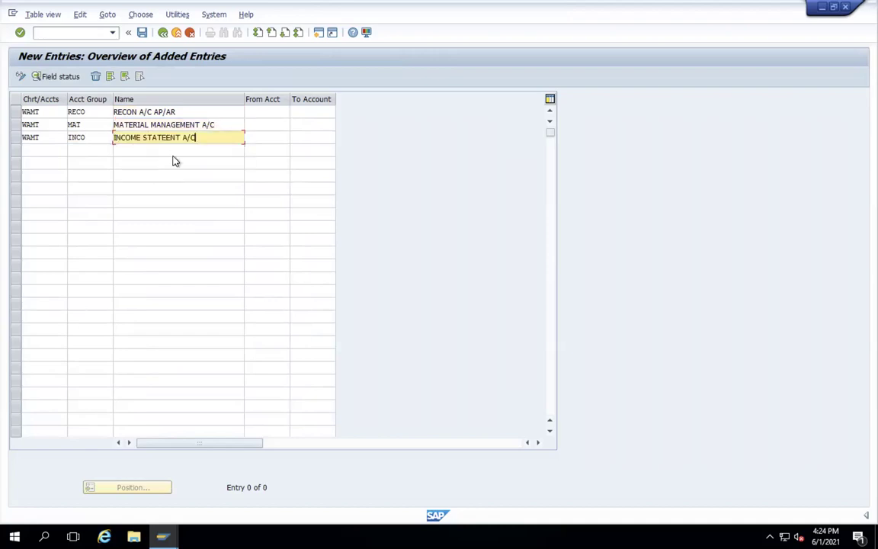
click(279, 111)
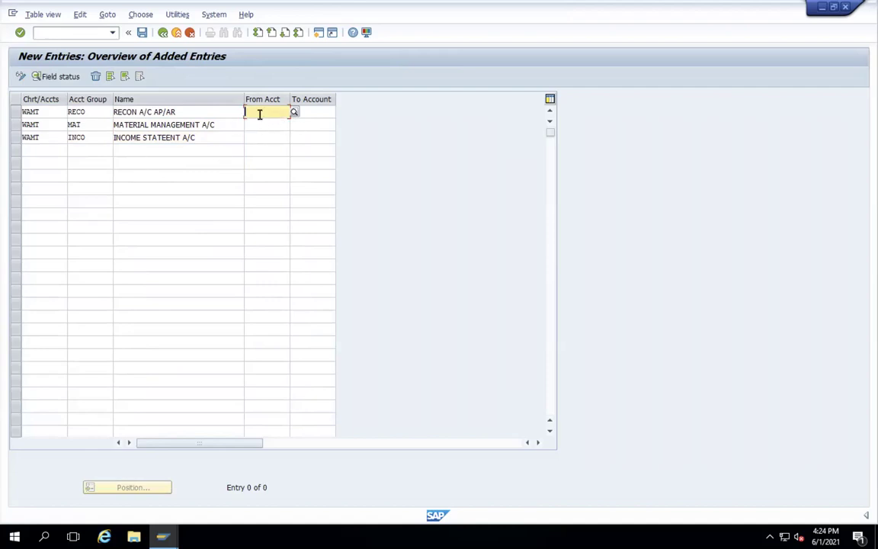
- Give the RECO group the account range 1100 to 1199
text(11)
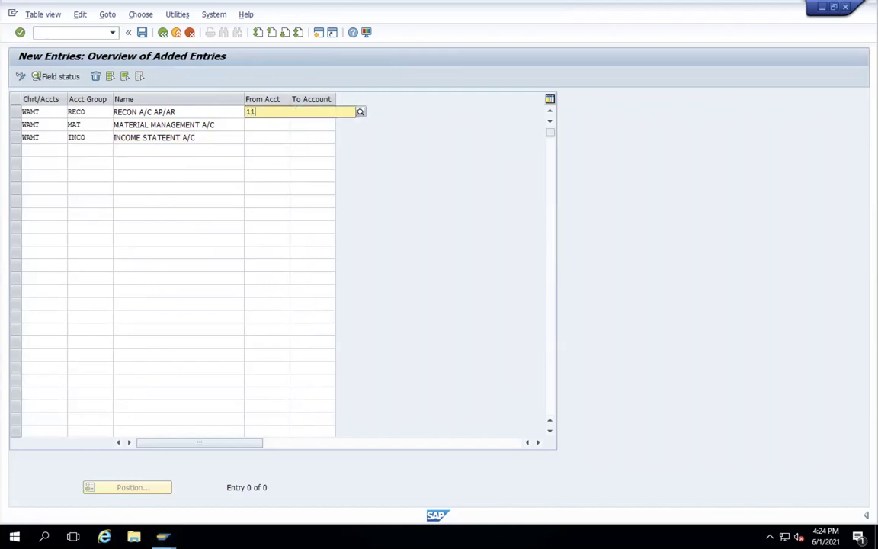
text(00)
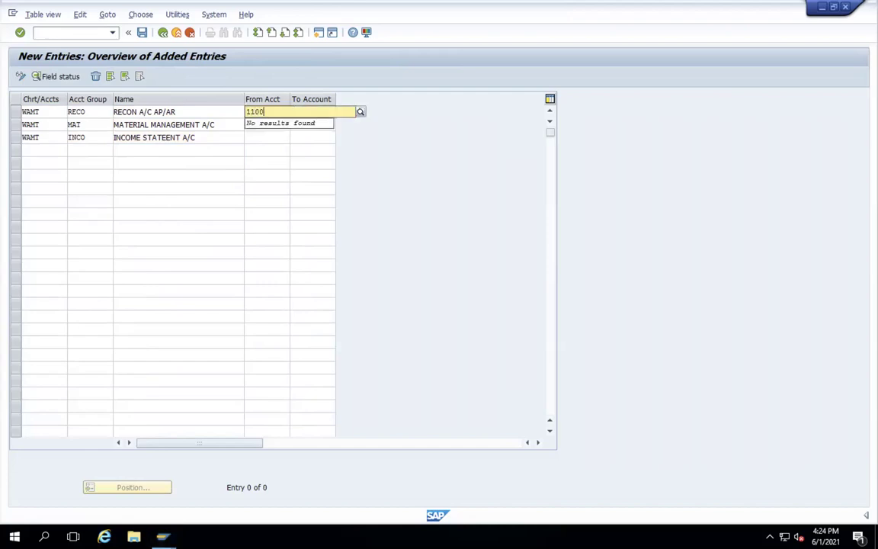
click(309, 151)
click(310, 113)
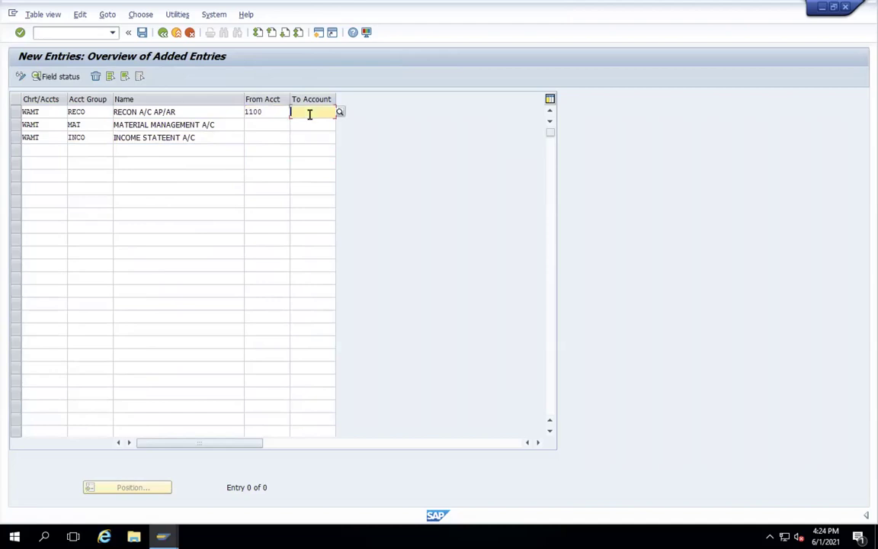
click(305, 113)
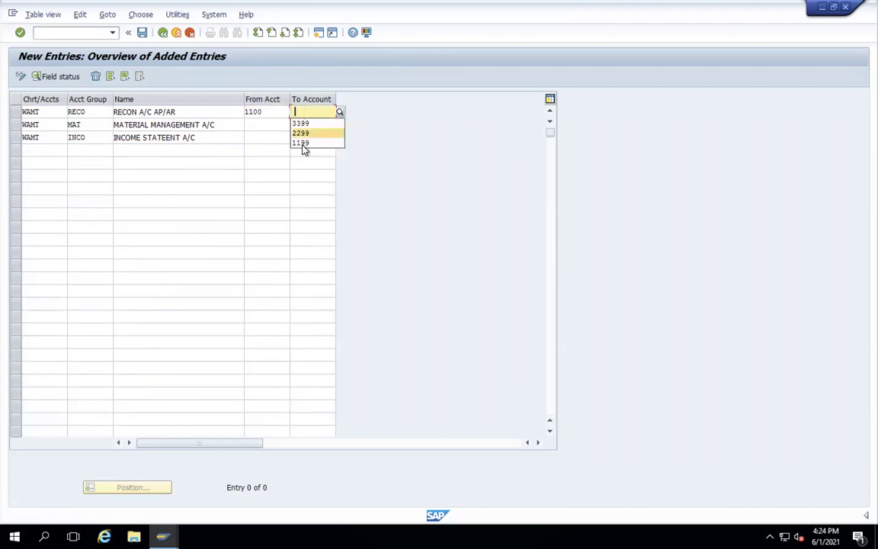
click(302, 143)
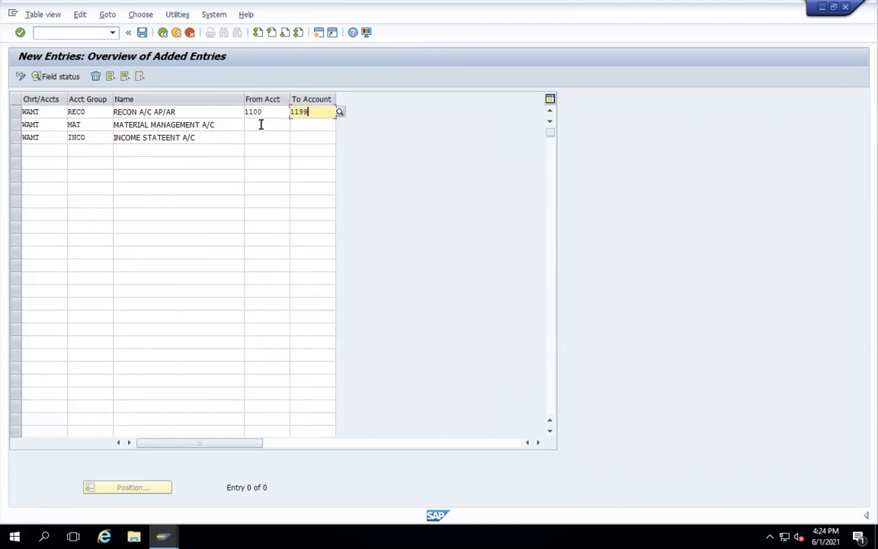
- Give the MAT group range 2200–2299 and the INCO group range 3300–3399
click(256, 124)
click(265, 129)
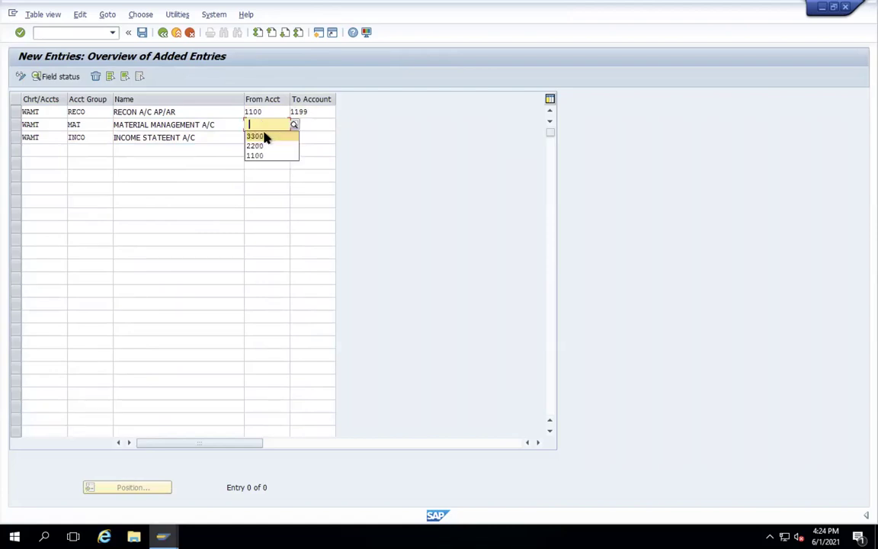
click(256, 146)
click(306, 128)
text(2299)
click(262, 137)
click(263, 138)
click(260, 150)
click(316, 137)
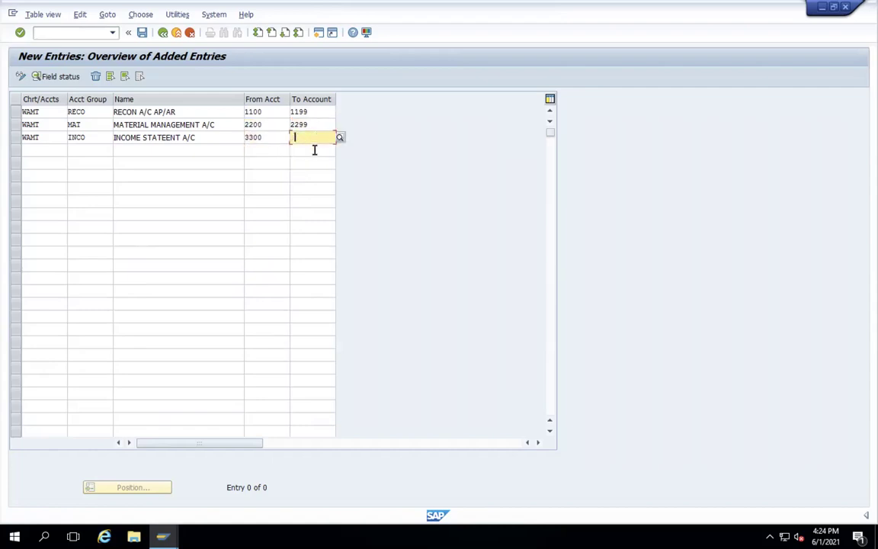
text(3399)
- Save the account groups to the customizing request and return to the IMG tree
key(Return)
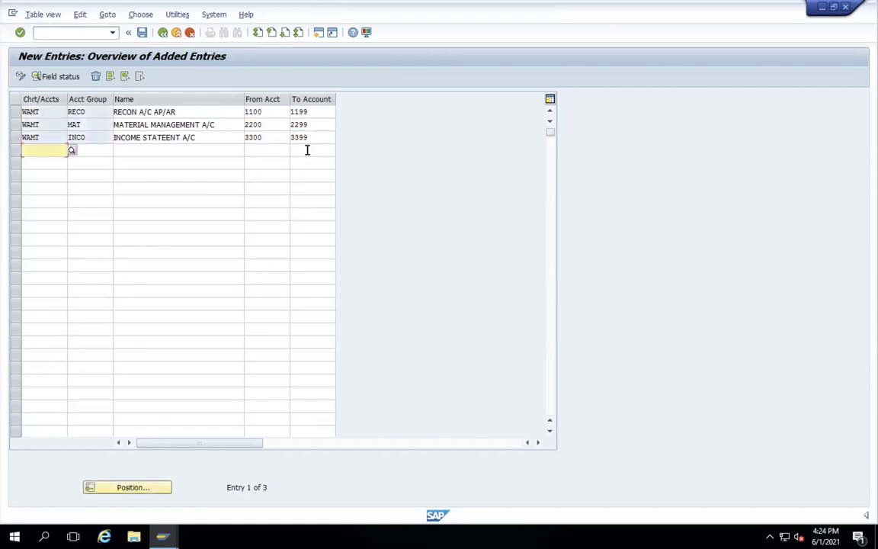
click(142, 33)
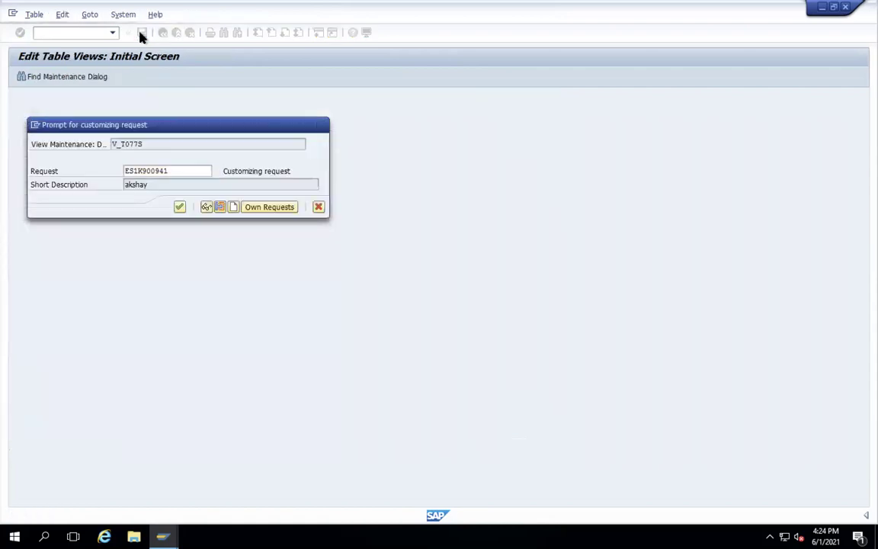
key(Return)
click(163, 32)
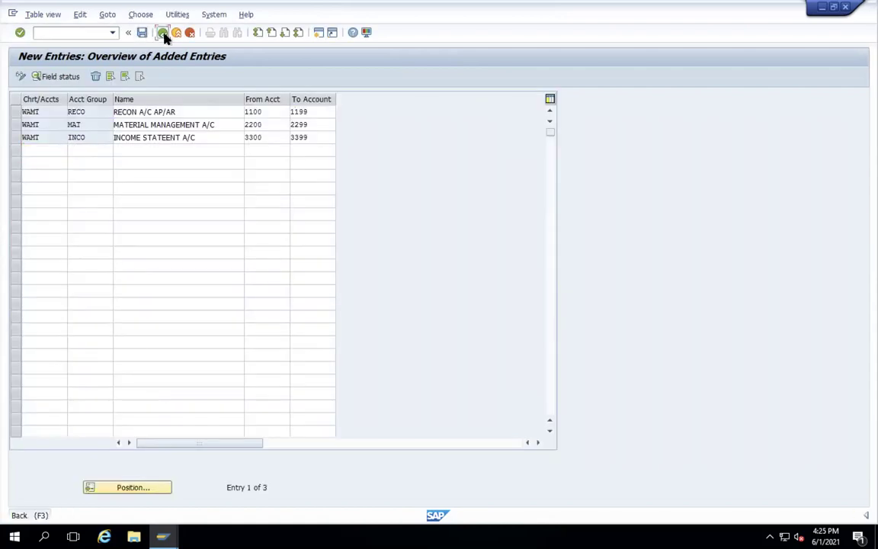
click(163, 33)
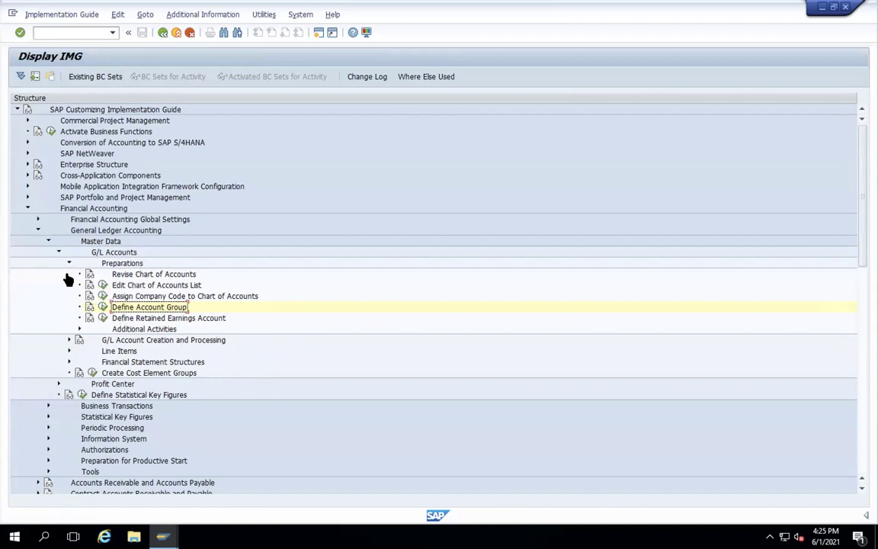
- Run Enter Global Parameters under Financial Accounting Global Settings to list all company codes
click(37, 219)
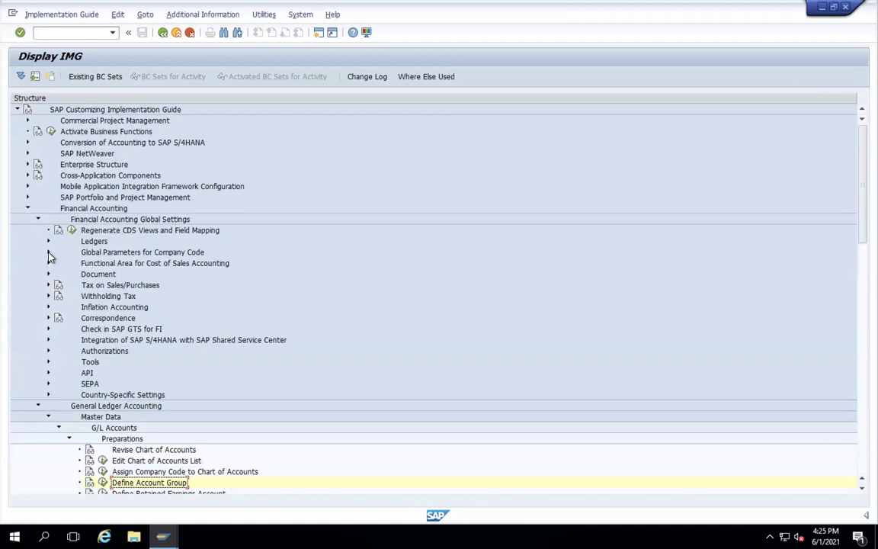
click(48, 252)
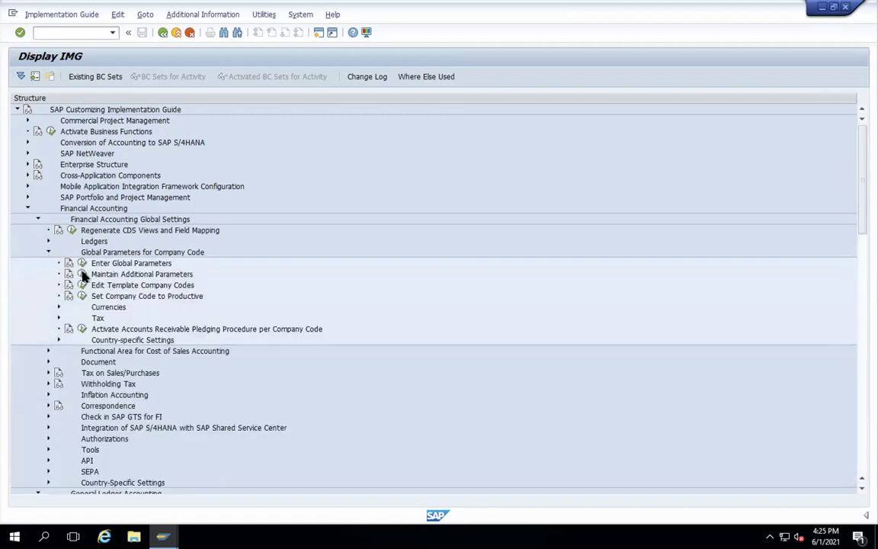
click(83, 263)
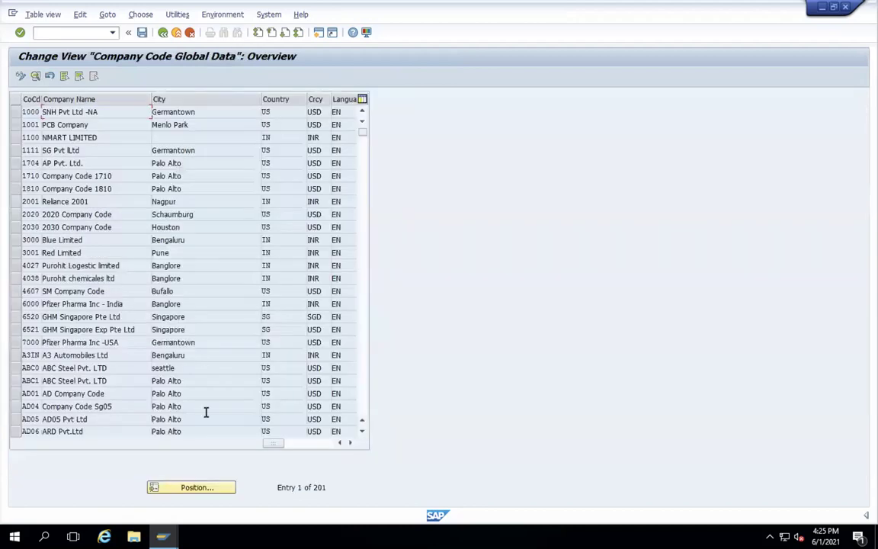
- Jump to company code WAMT, check its chart of accounts, then return to the IMG tree
click(189, 488)
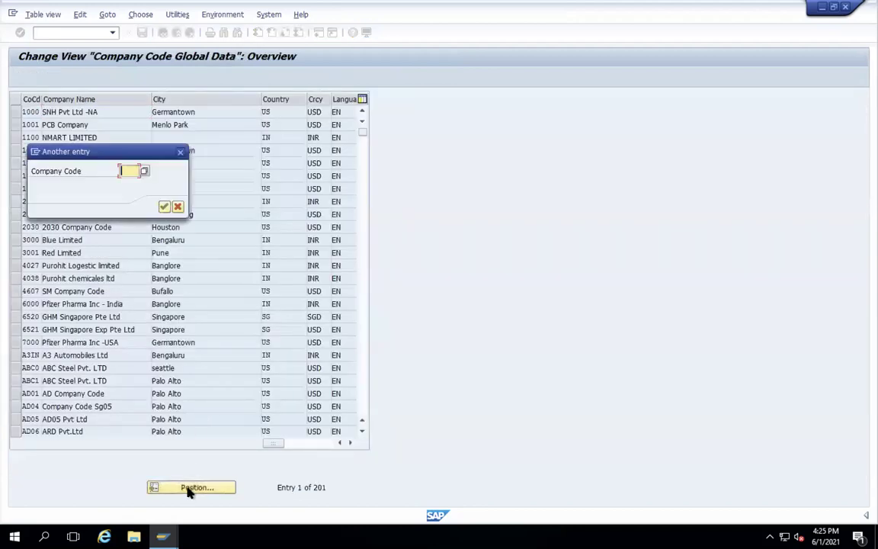
text(WAMT)
key(Return)
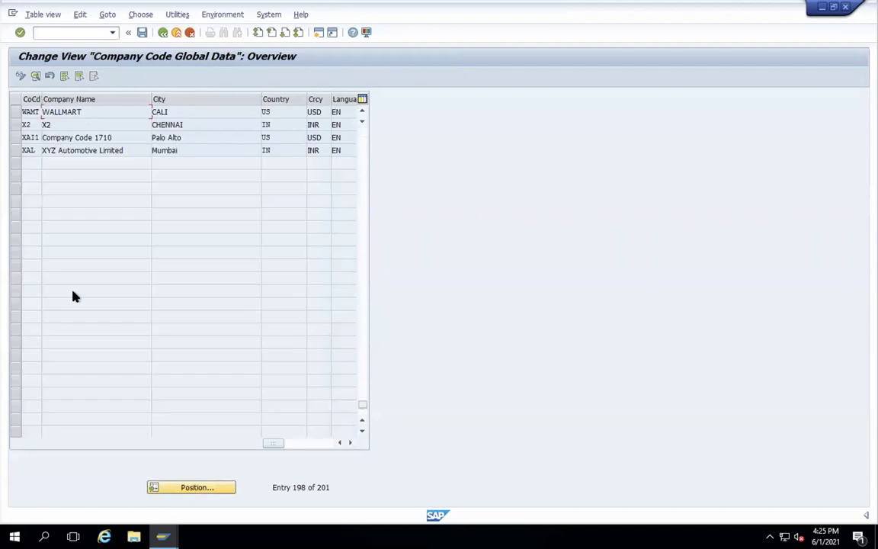
double_click(27, 113)
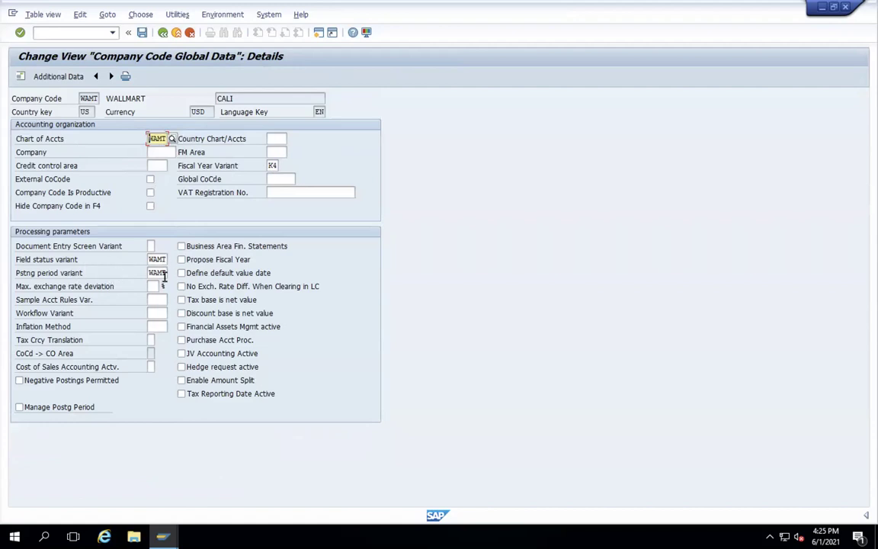
click(163, 34)
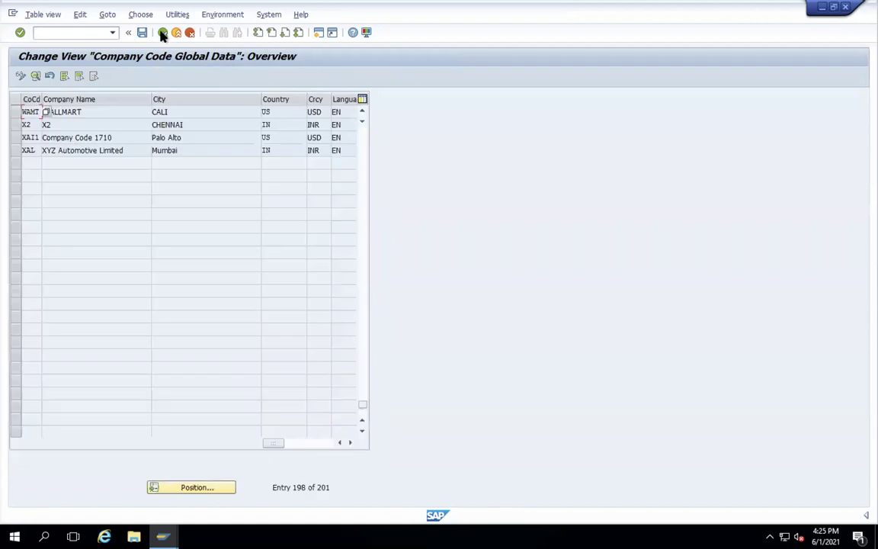
click(163, 35)
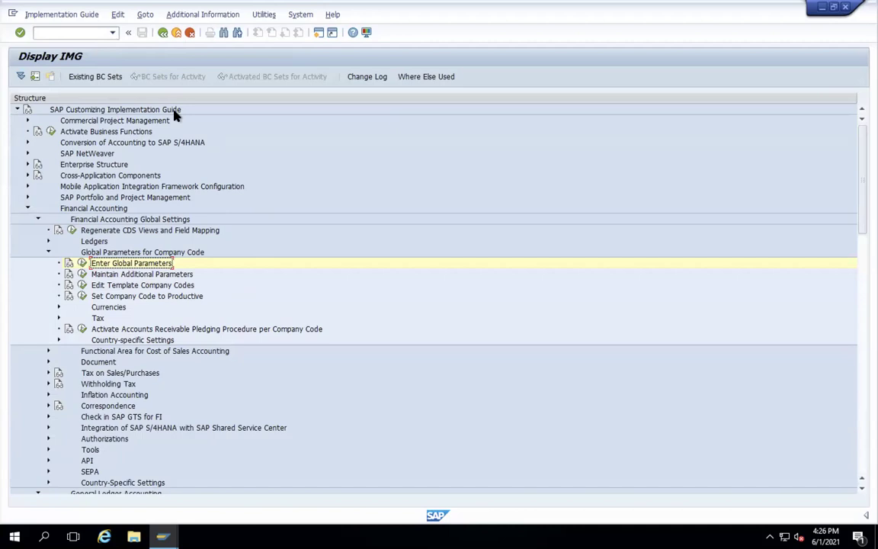
- Exit customizing to the main menu and start central G/L account maintenance (FS00)
click(176, 33)
click(176, 32)
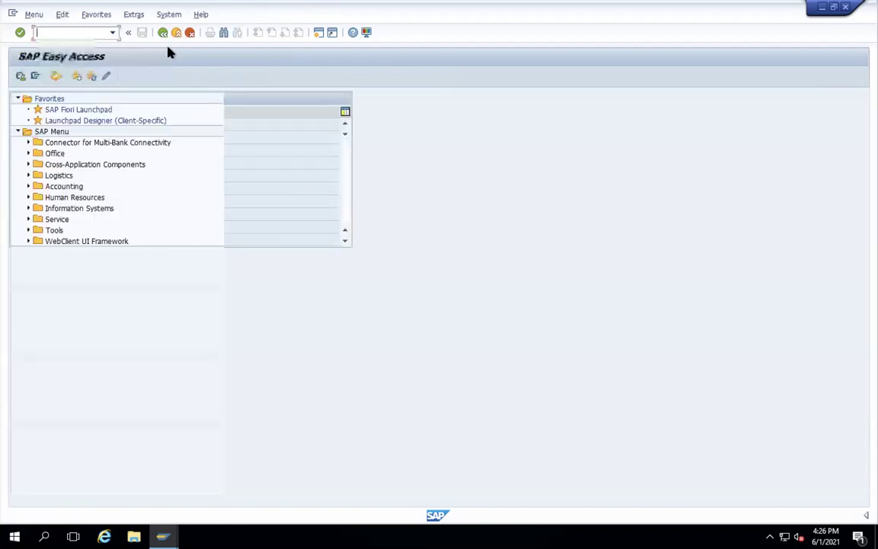
text(F500)
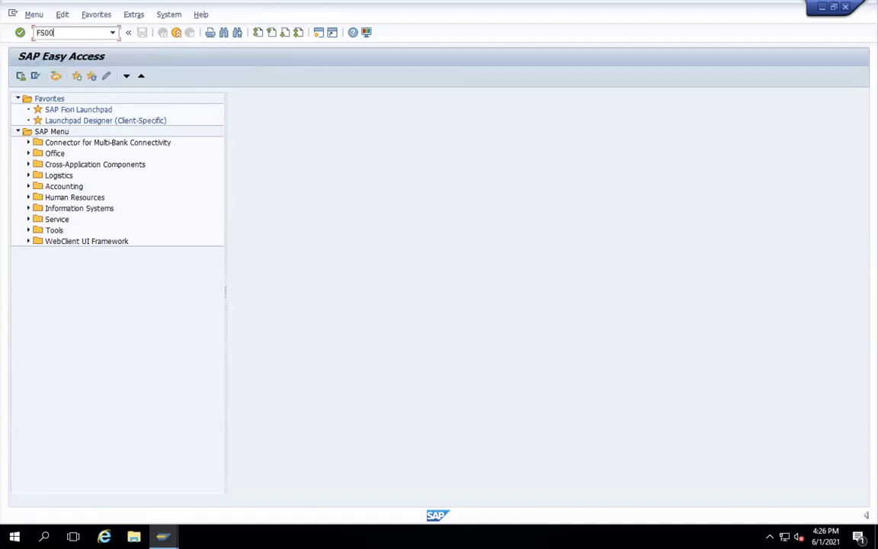
key(Return)
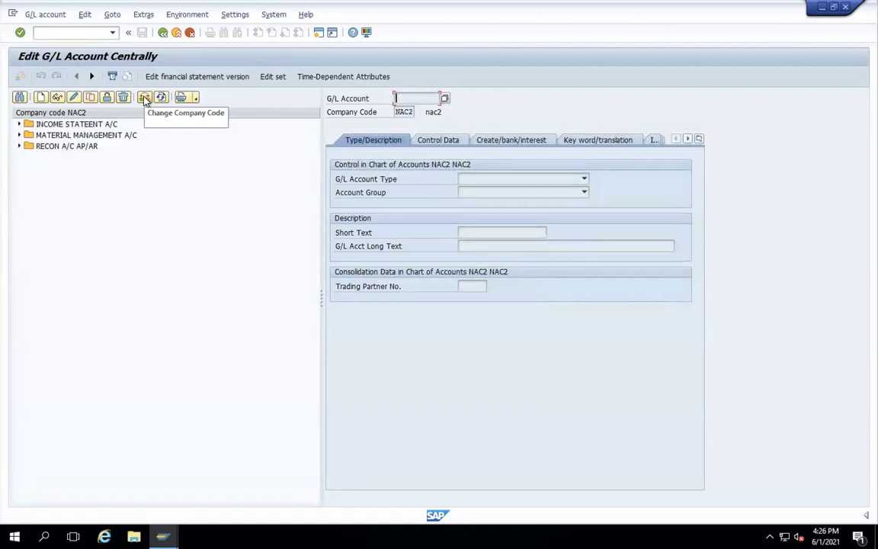
- Try switching the company code from NAC2 to WAMT, then cancel after the error
click(145, 99)
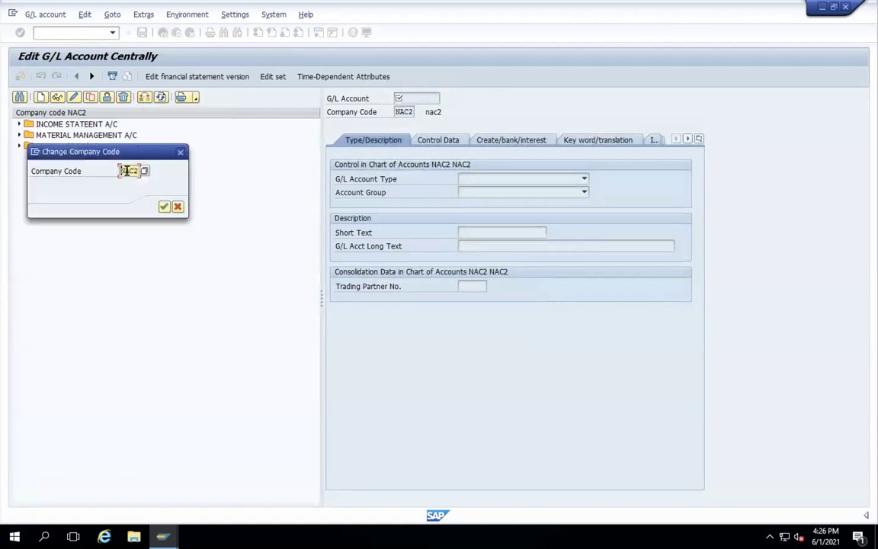
drag(122, 171, 146, 173)
text(WAMT)
key(Return)
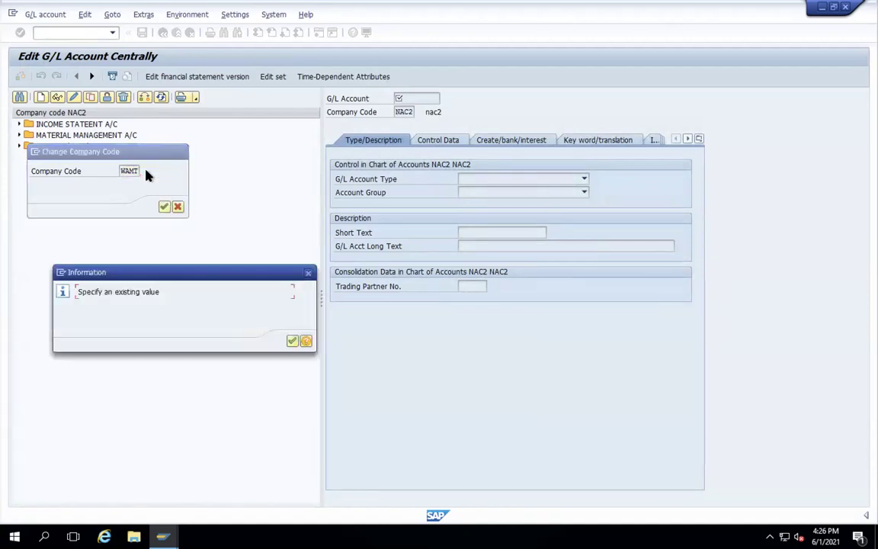
key(Return)
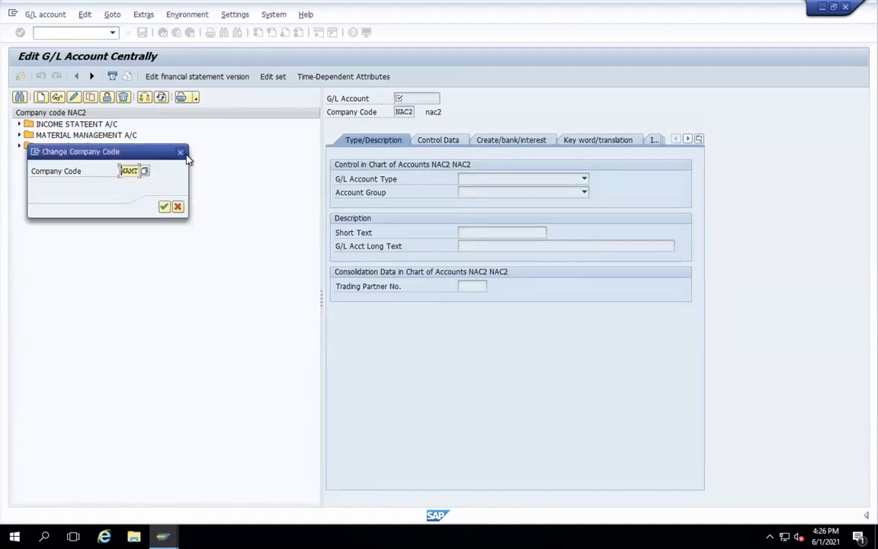
click(181, 154)
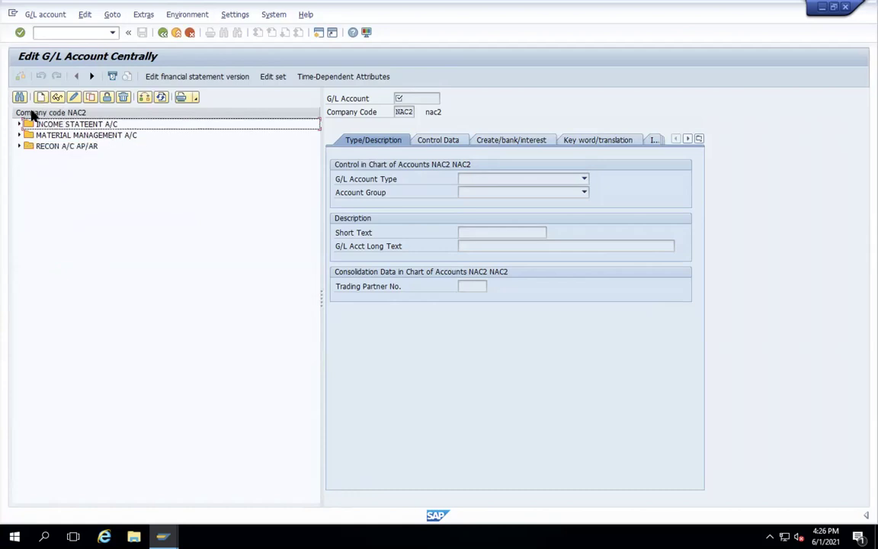
- Browse the system and settings menus, then bring up the Create G/L account dialog
click(275, 15)
click(245, 15)
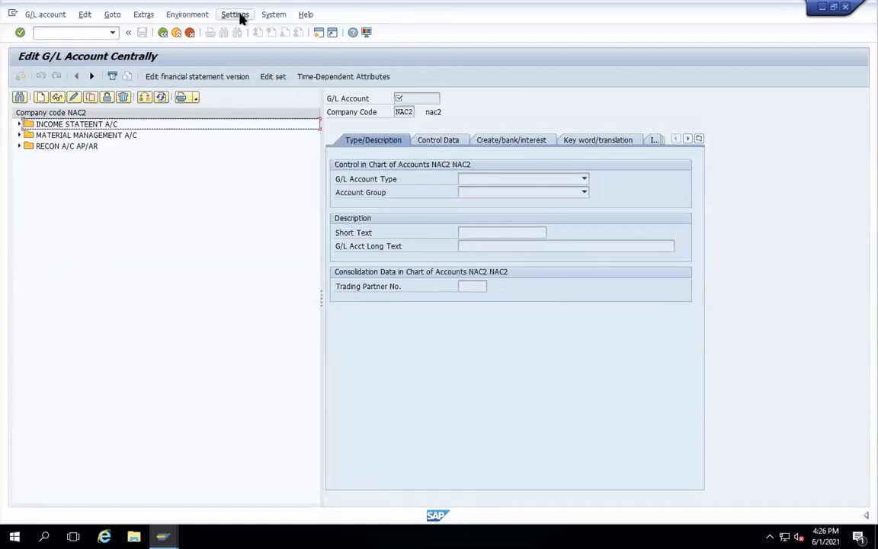
click(239, 17)
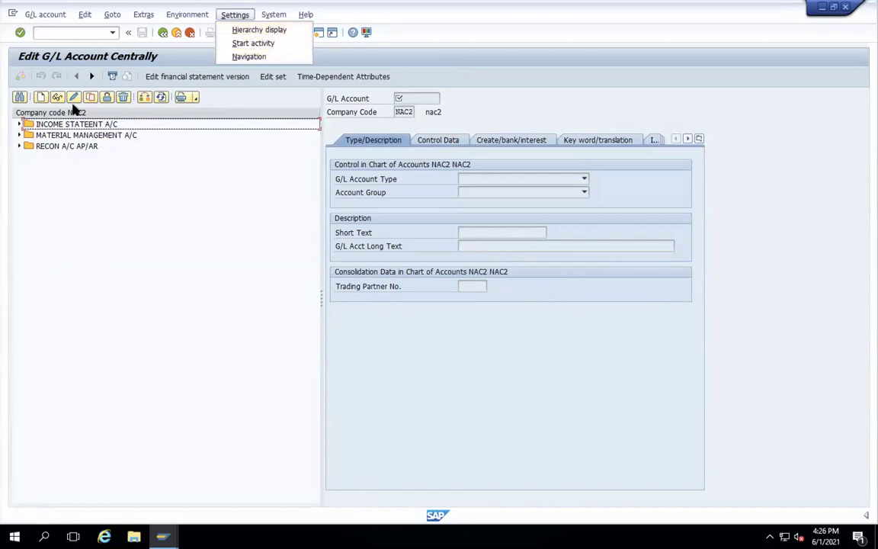
click(175, 183)
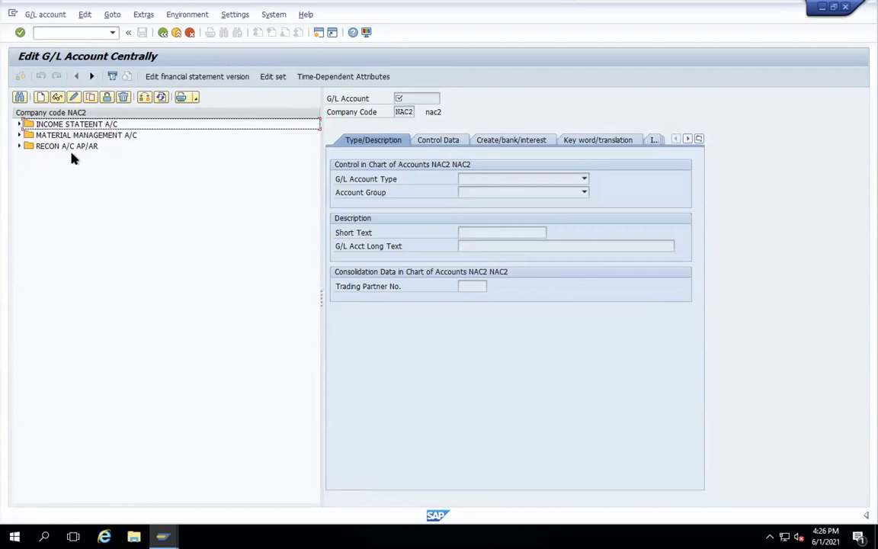
click(41, 98)
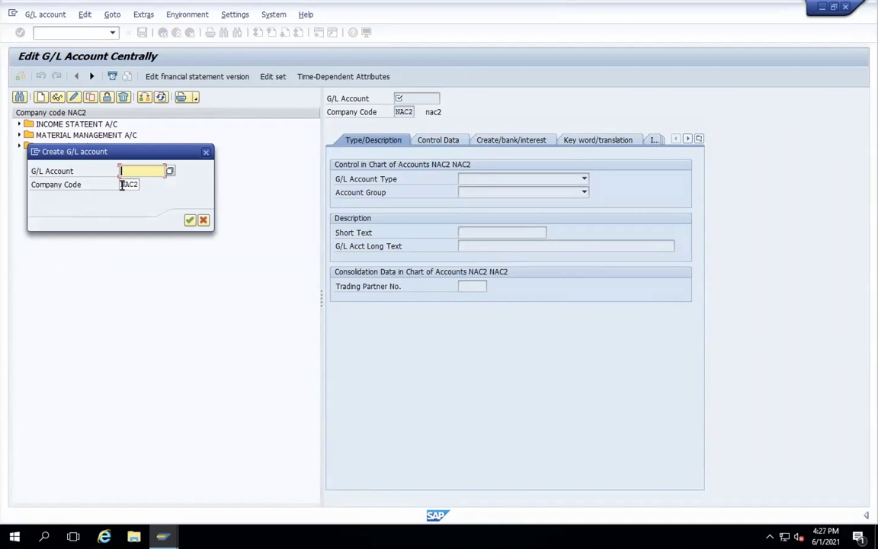
- Create G/L account 1100 for company code WAMT
click(122, 185)
text(WAMT)
click(140, 169)
text(1)
click(134, 183)
click(190, 221)
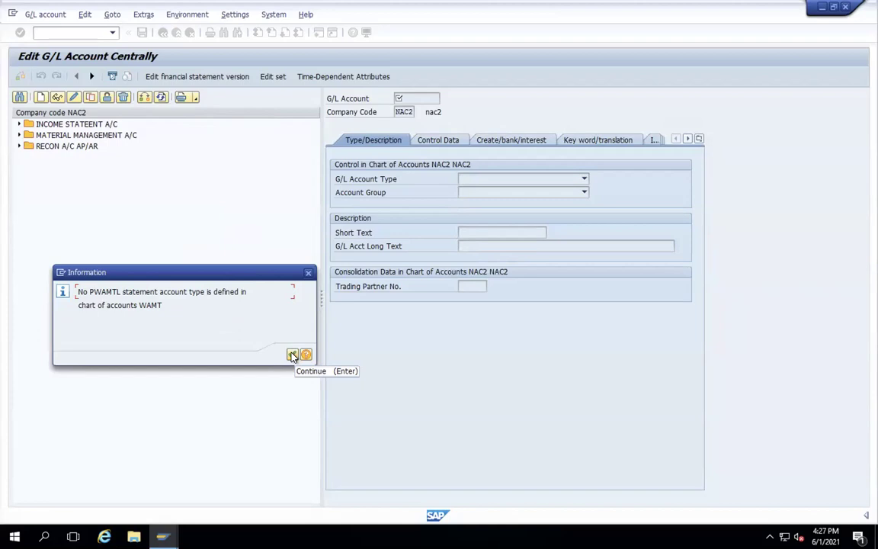
- Acknowledge the P&L account type notice and dismiss the failed edit and company-code attempts
click(292, 356)
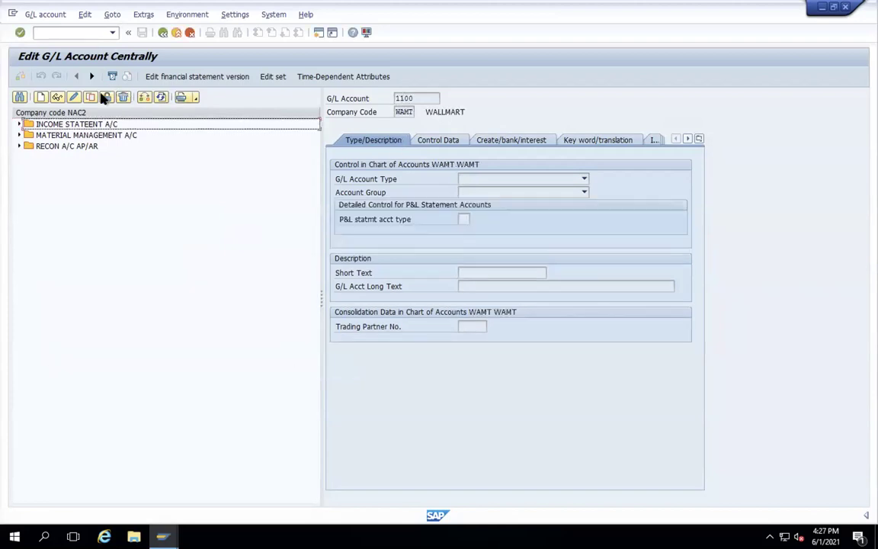
click(74, 98)
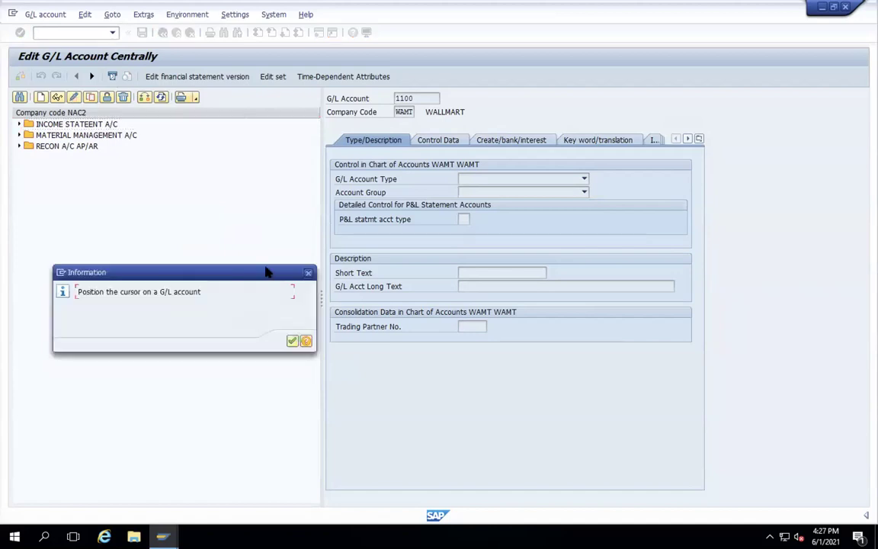
click(292, 342)
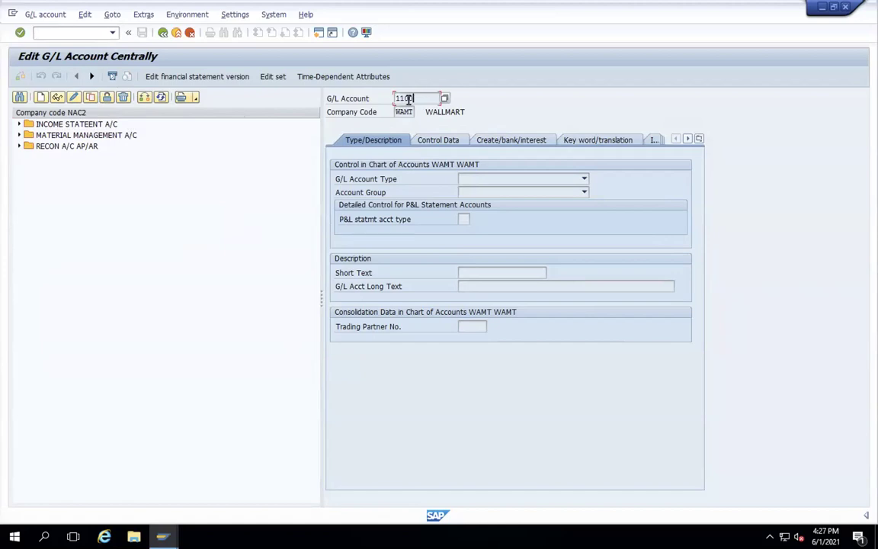
click(145, 97)
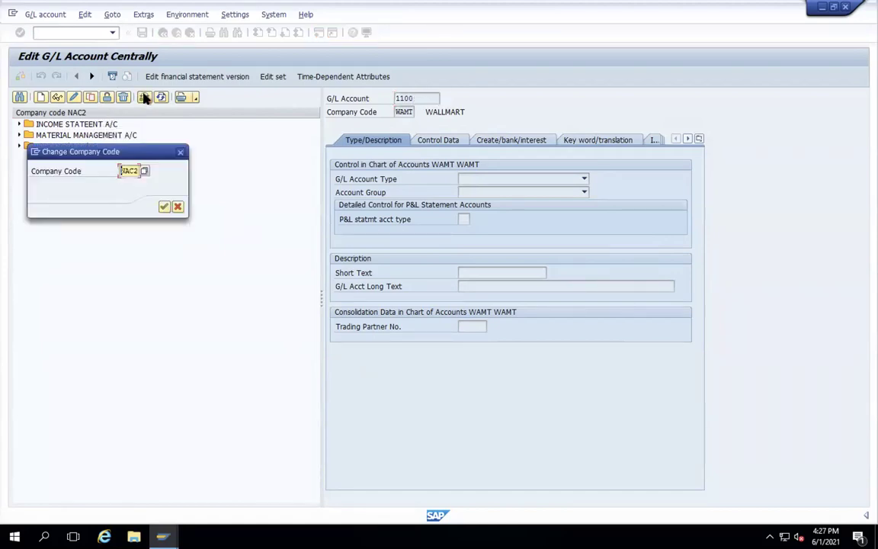
click(180, 154)
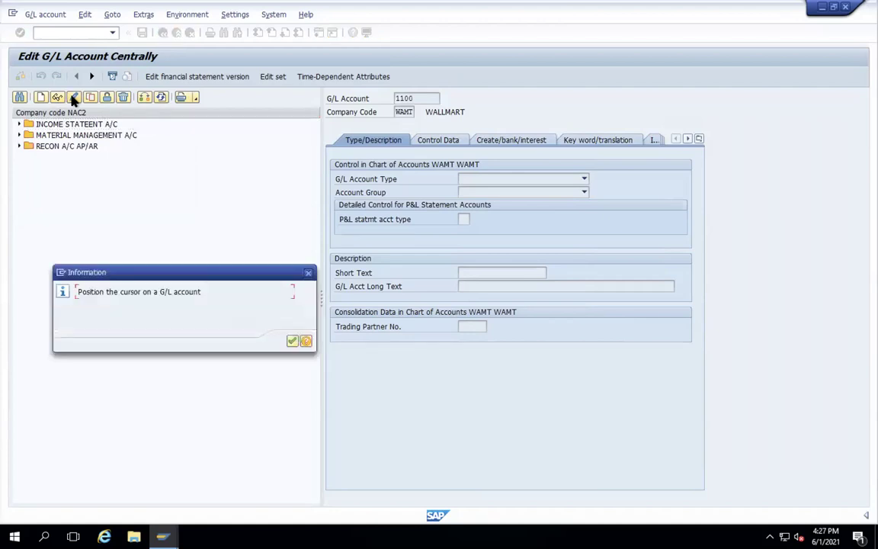
click(293, 341)
- Retry editing account 1100, view the message help, and close the information message
click(405, 100)
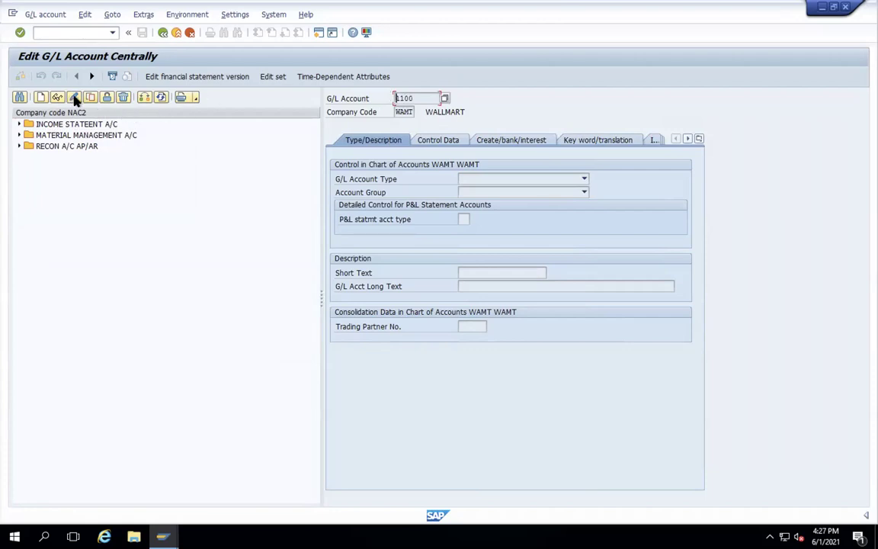
click(74, 97)
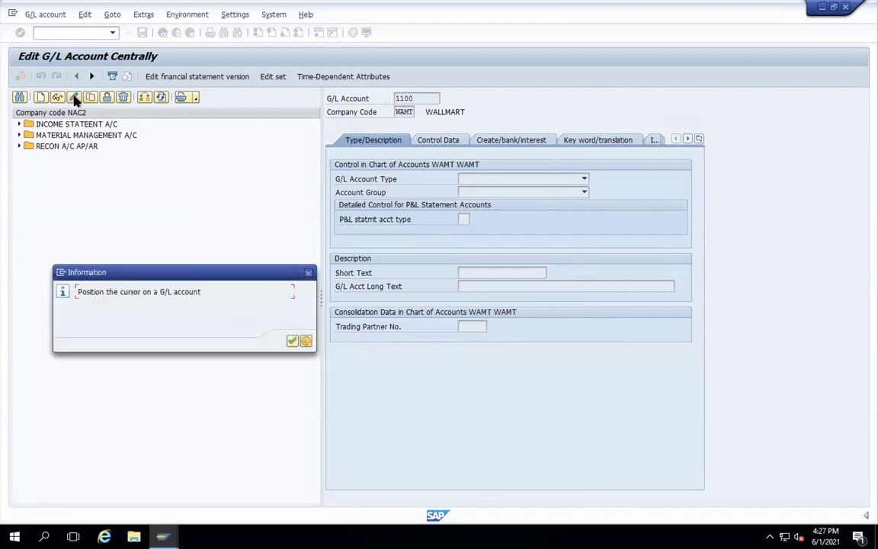
click(292, 340)
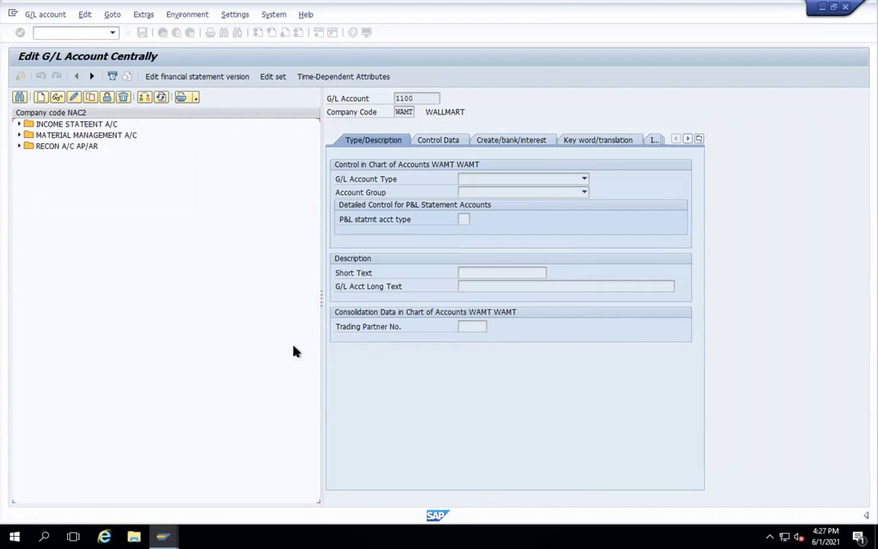
click(75, 98)
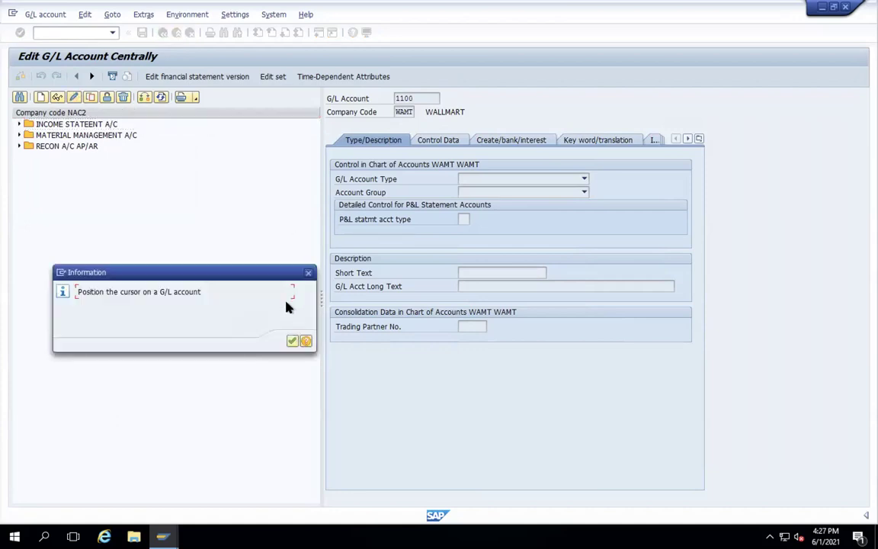
click(306, 341)
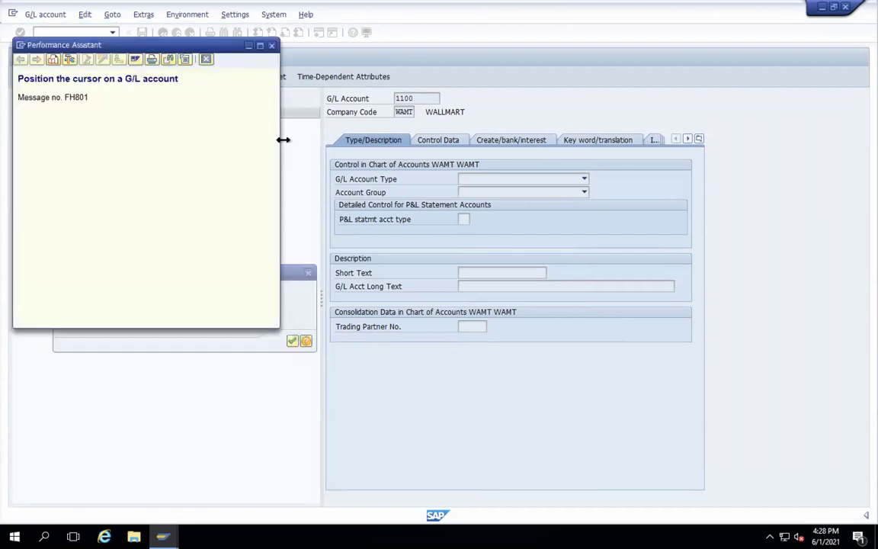
click(272, 45)
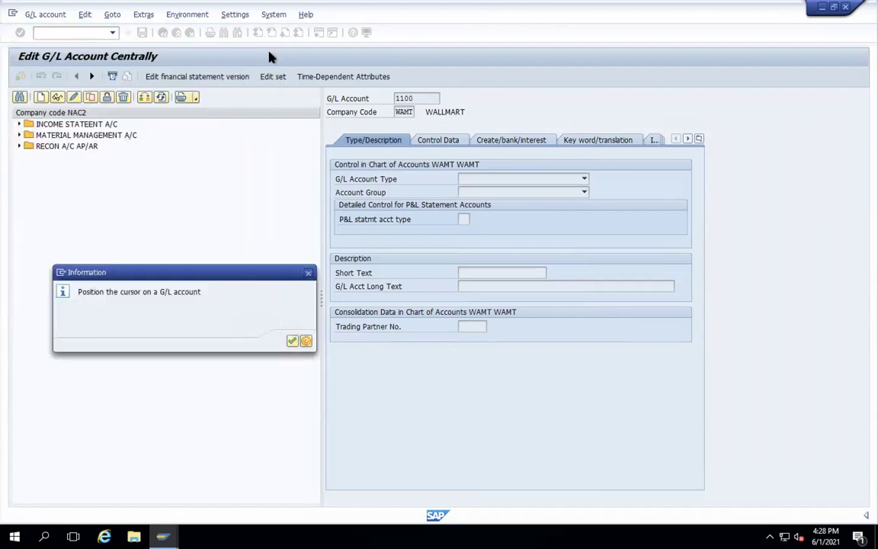
click(308, 272)
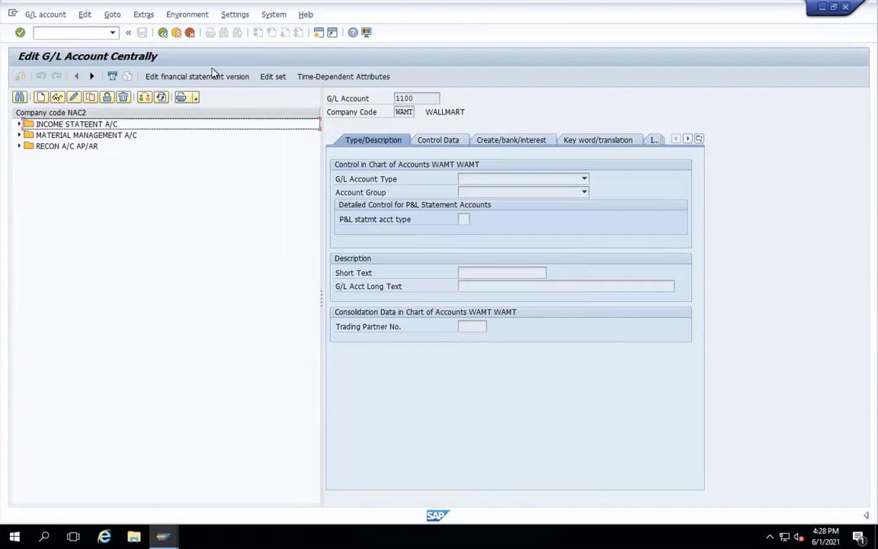
- Cancel the Choose Set dialog and dismiss the account-does-not-exist message
click(276, 79)
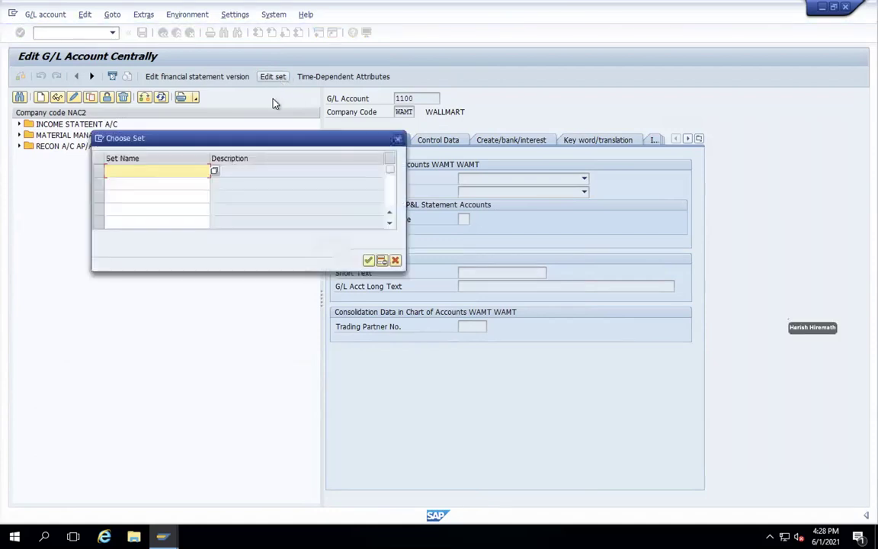
click(398, 140)
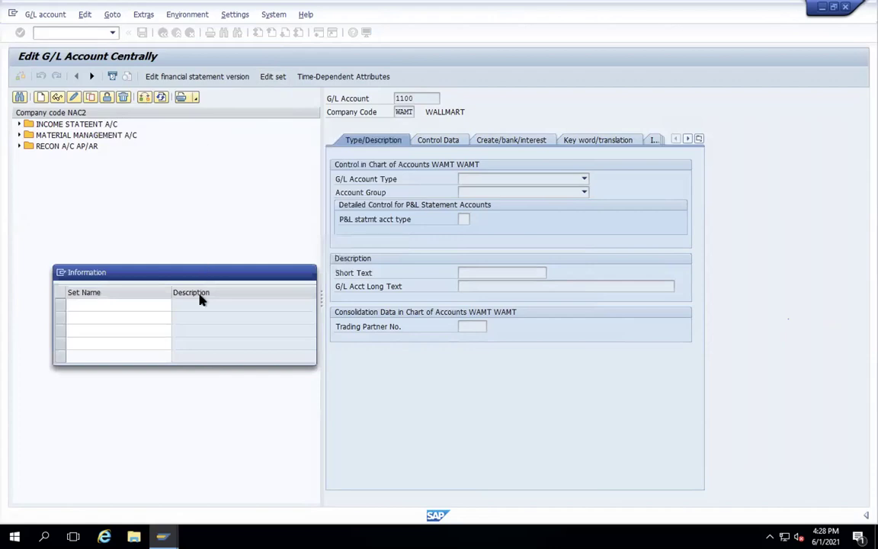
click(309, 272)
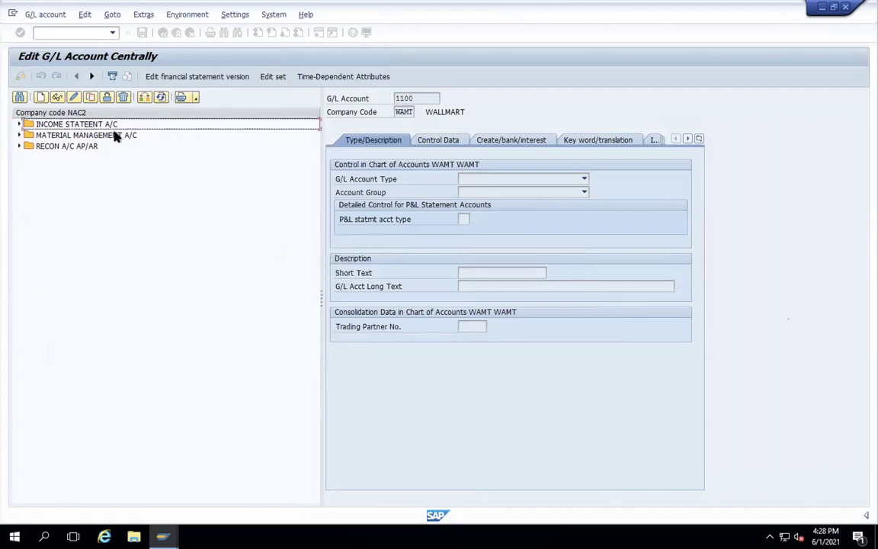
click(56, 34)
- Return to the main menu with /NS000 and restart transaction FS00
text(/)
text(NS000)
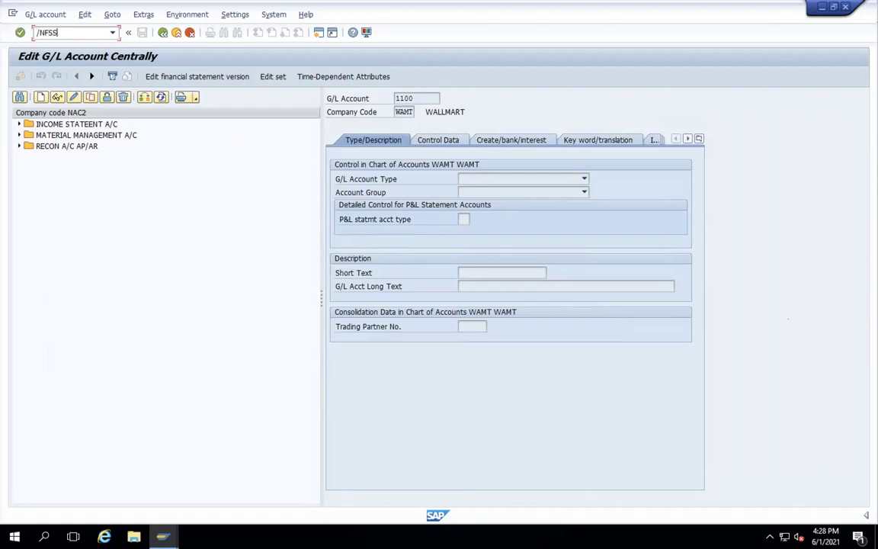
key(Return)
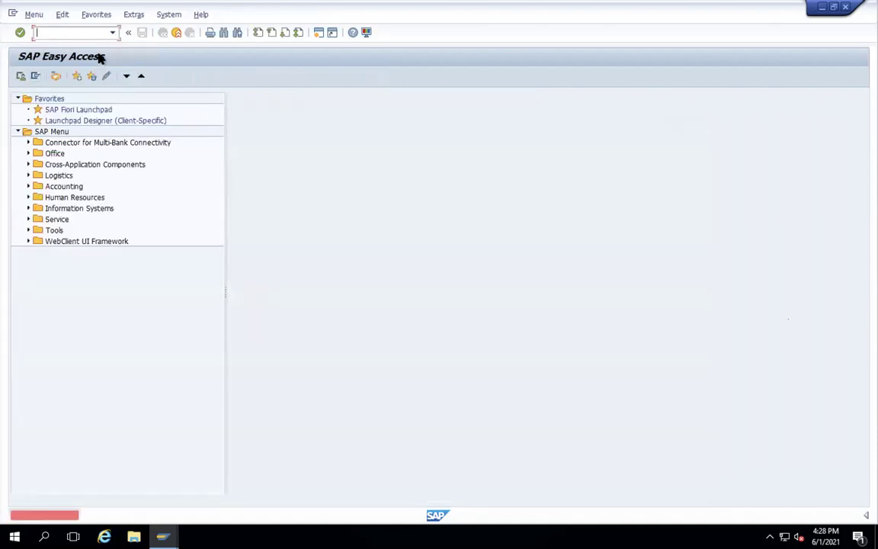
text(FS00)
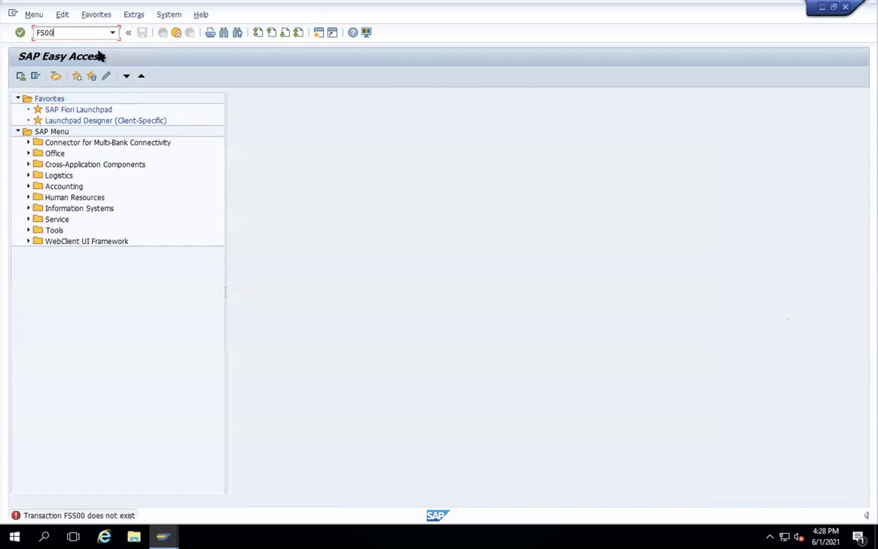
key(Return)
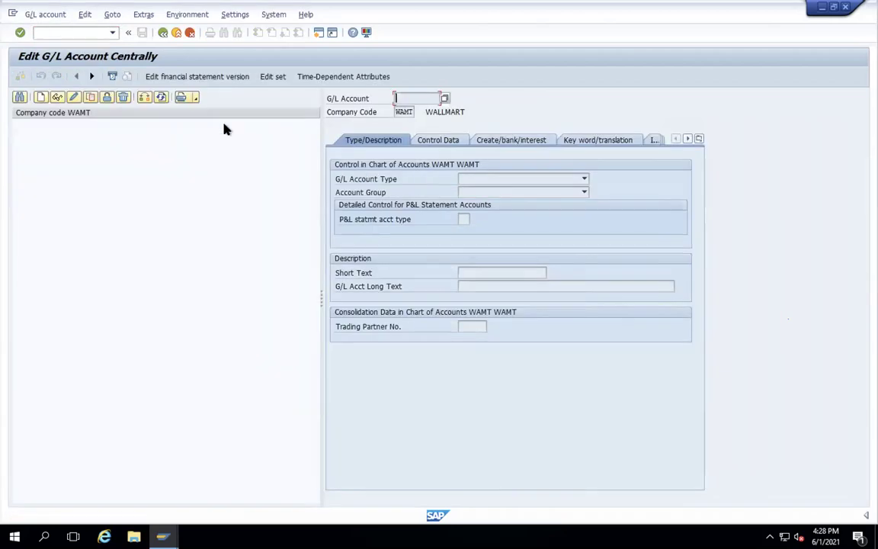
- Create G/L account 1100 again for company code WAMT
click(39, 96)
click(128, 169)
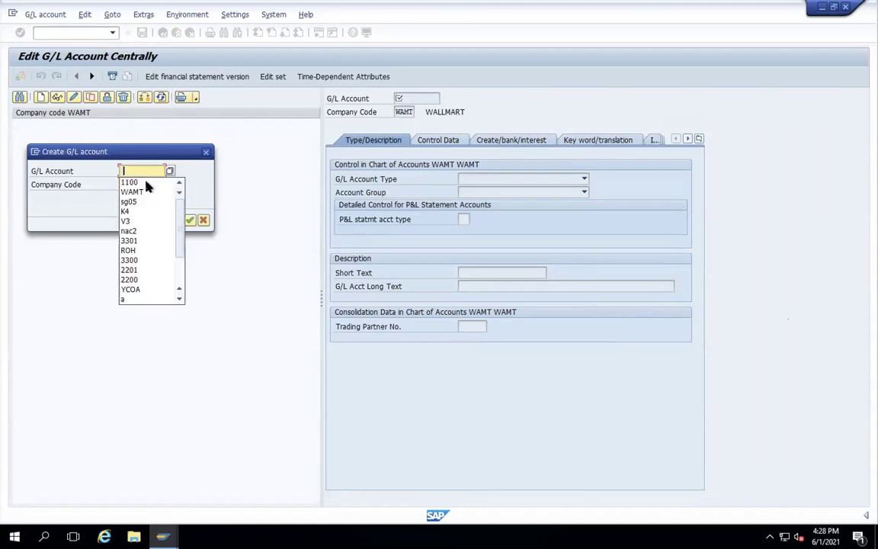
click(145, 183)
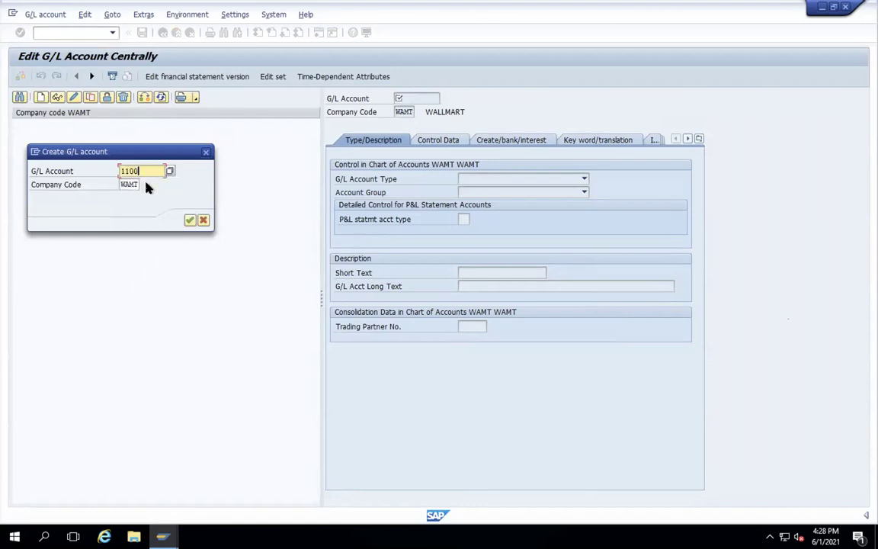
key(Return)
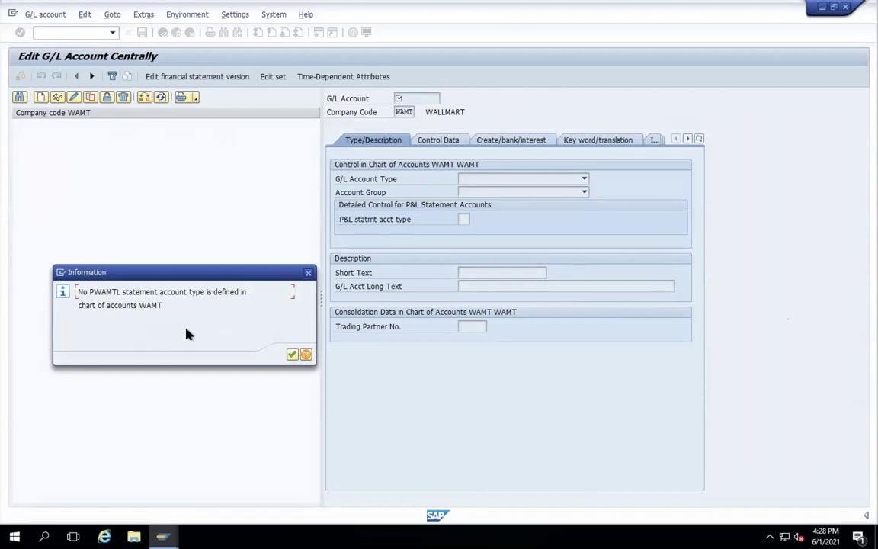
- Acknowledge the statement account type notice and abandon the rejected WAMT company code switch
click(292, 356)
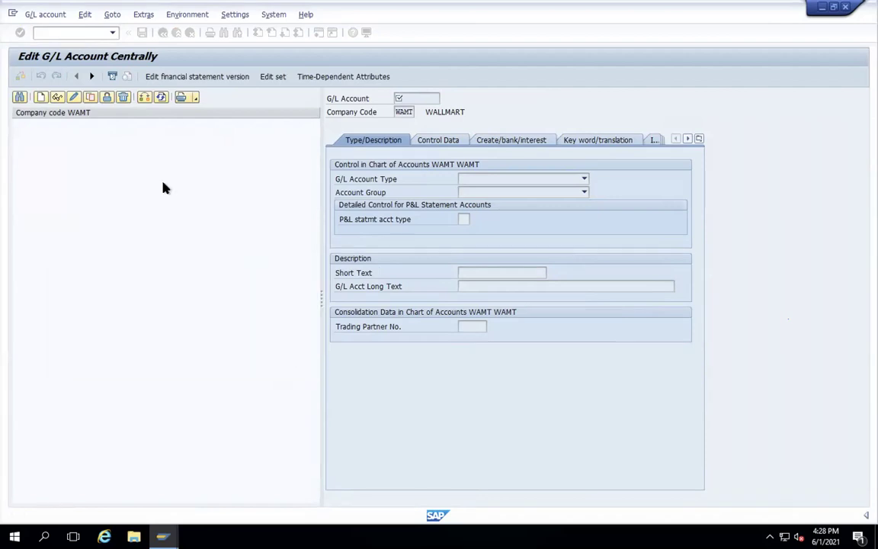
click(144, 100)
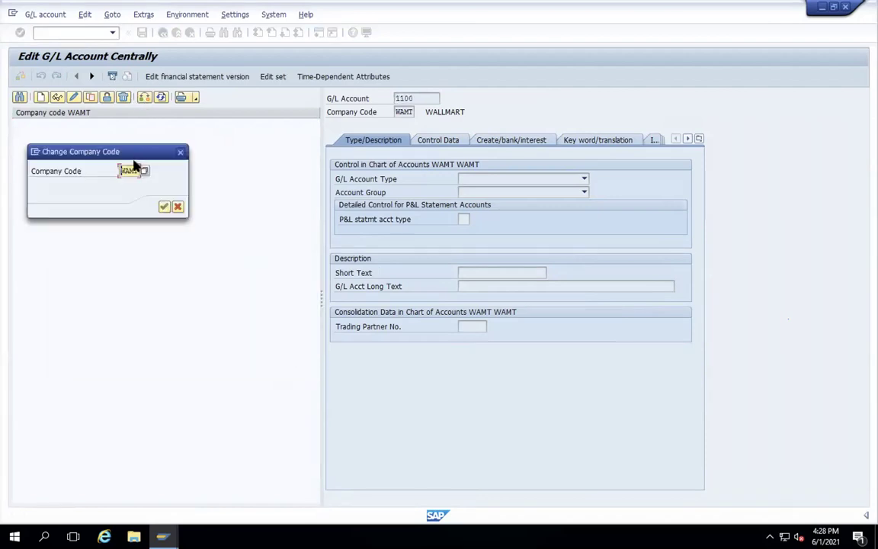
click(164, 207)
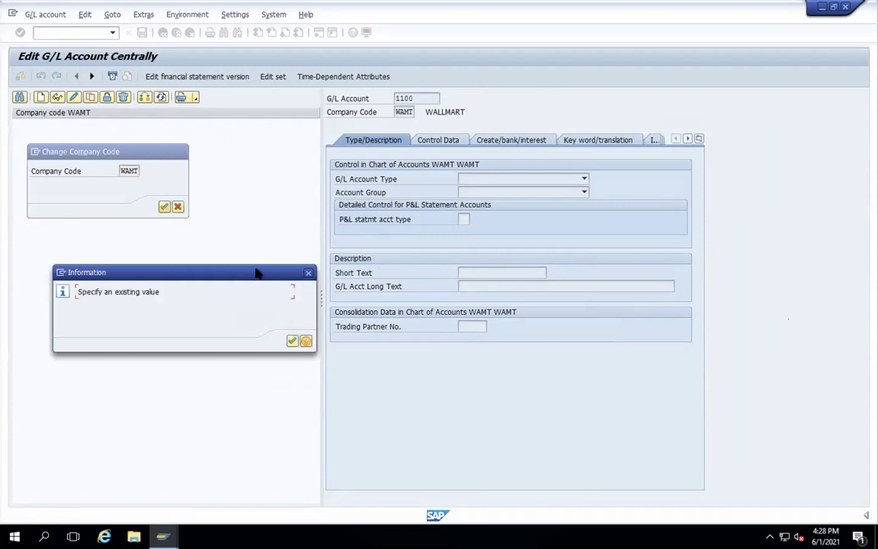
click(292, 341)
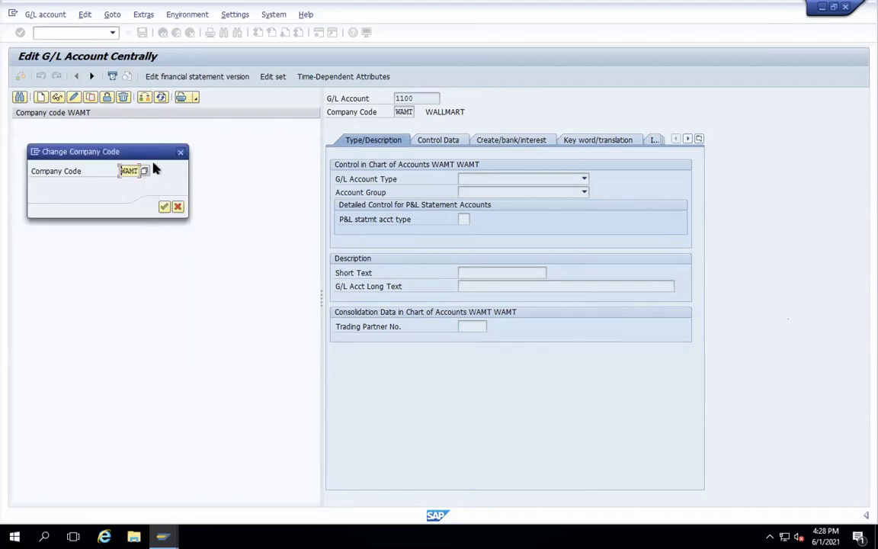
click(166, 208)
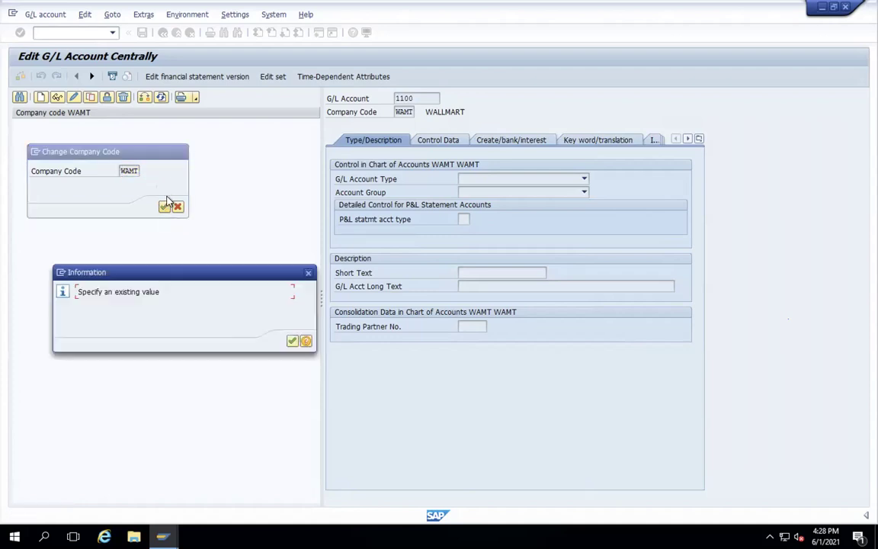
click(292, 342)
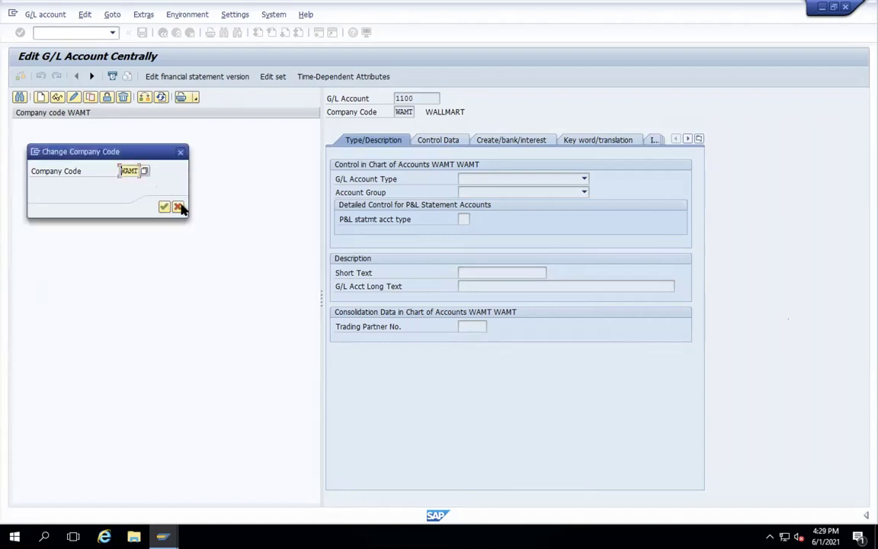
click(177, 208)
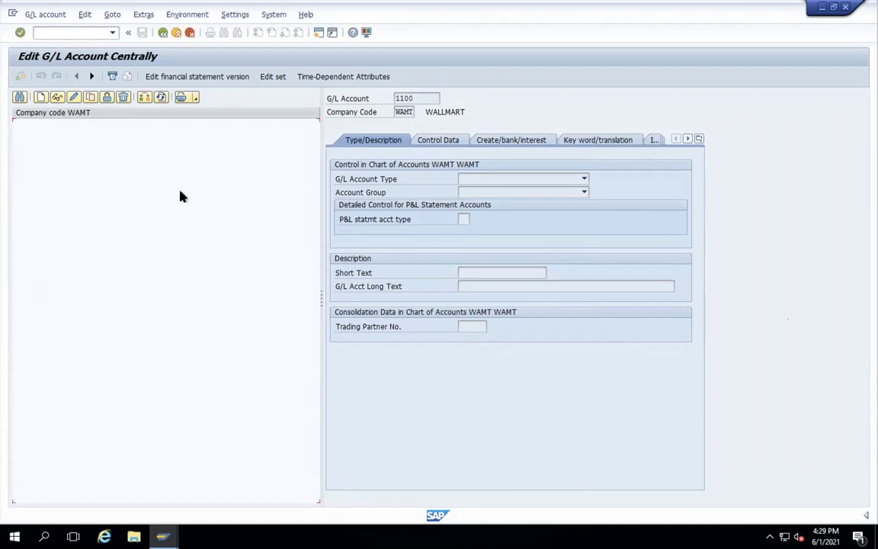
click(40, 98)
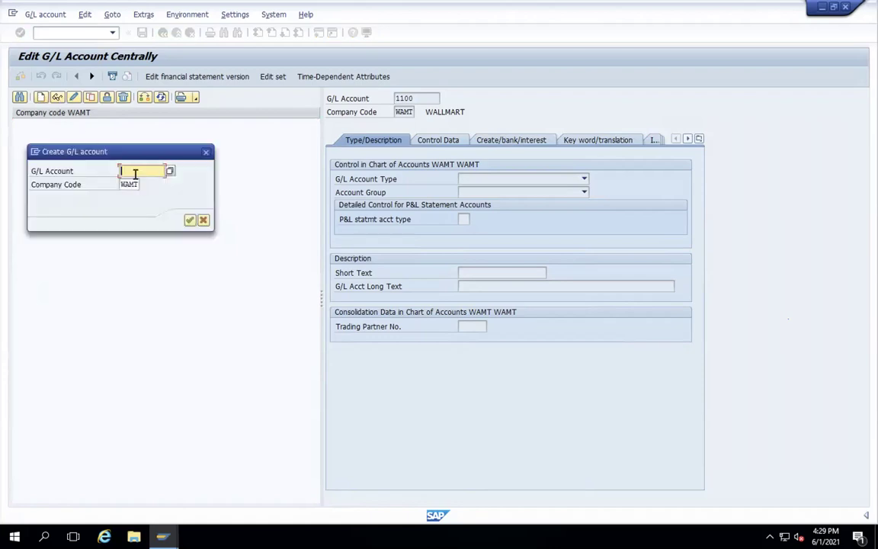
- Start account 1101 in WAMT, acknowledging the account-type notice and the change-mode message
text(11)
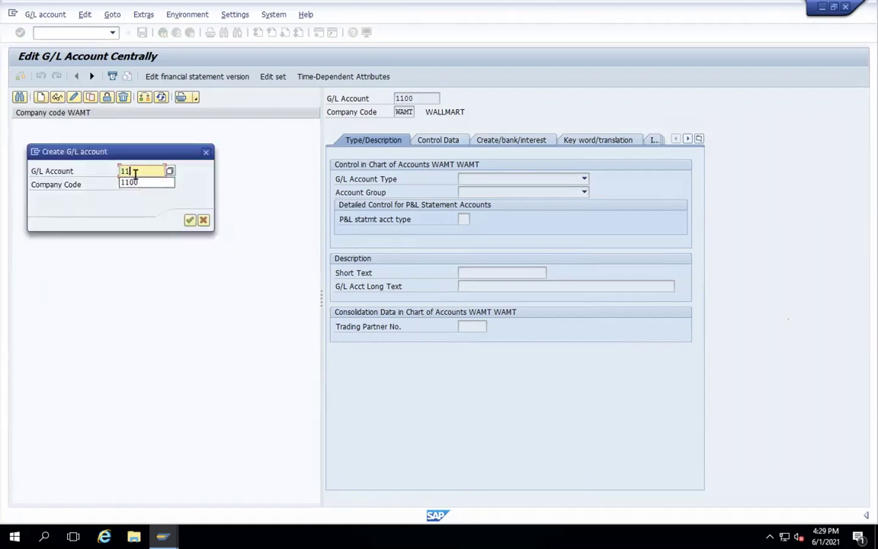
text(01)
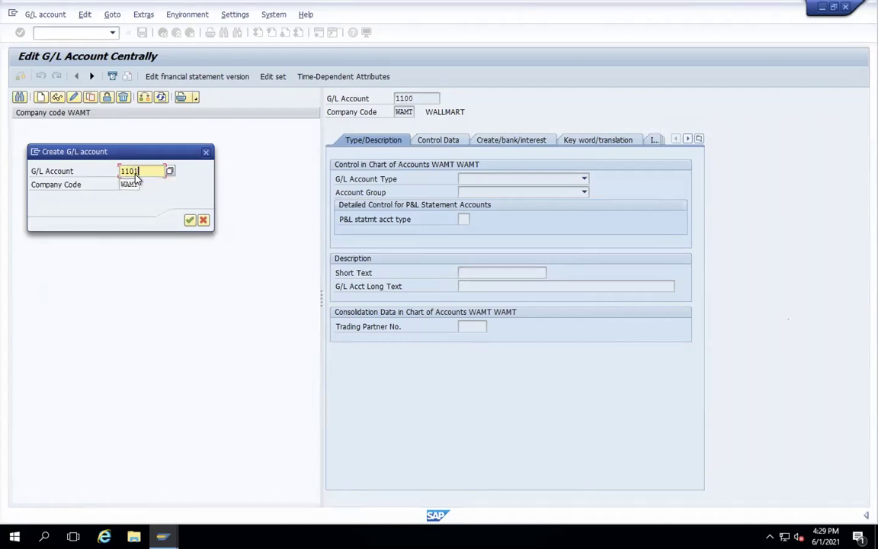
click(191, 221)
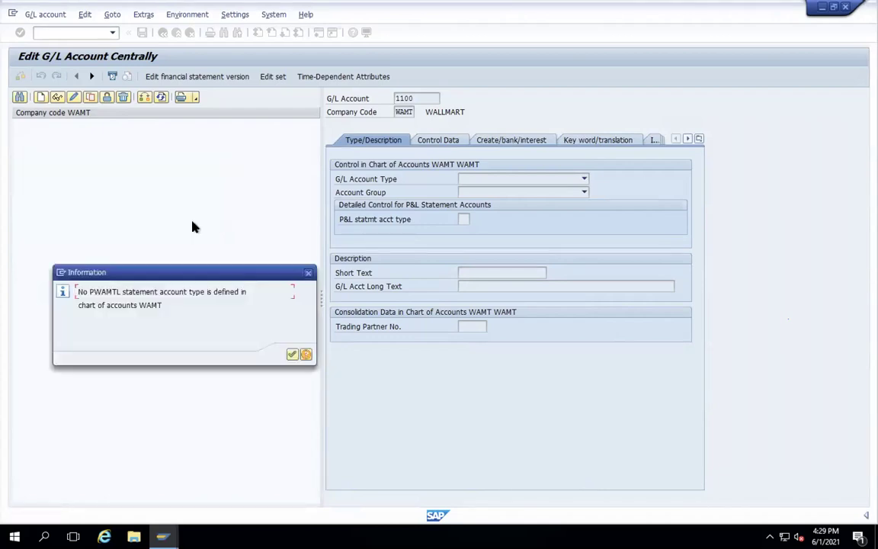
click(292, 355)
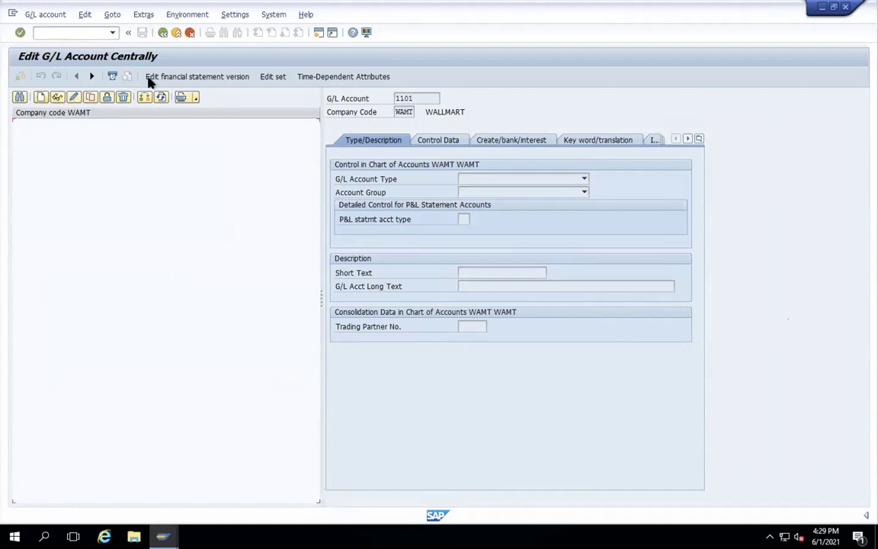
click(73, 96)
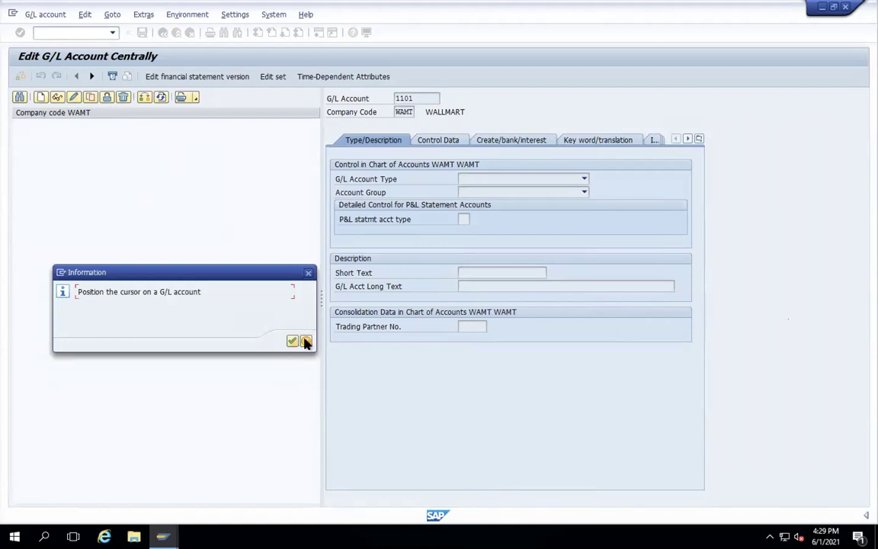
click(308, 272)
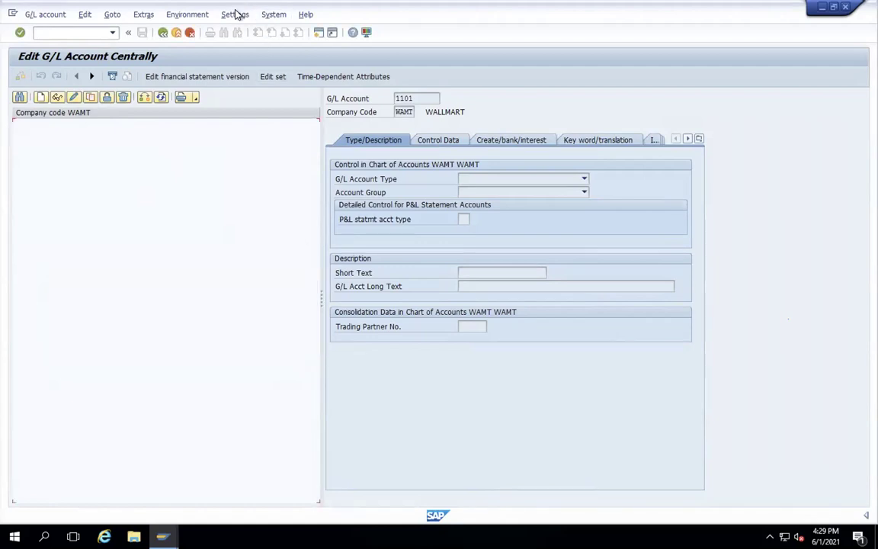
click(234, 15)
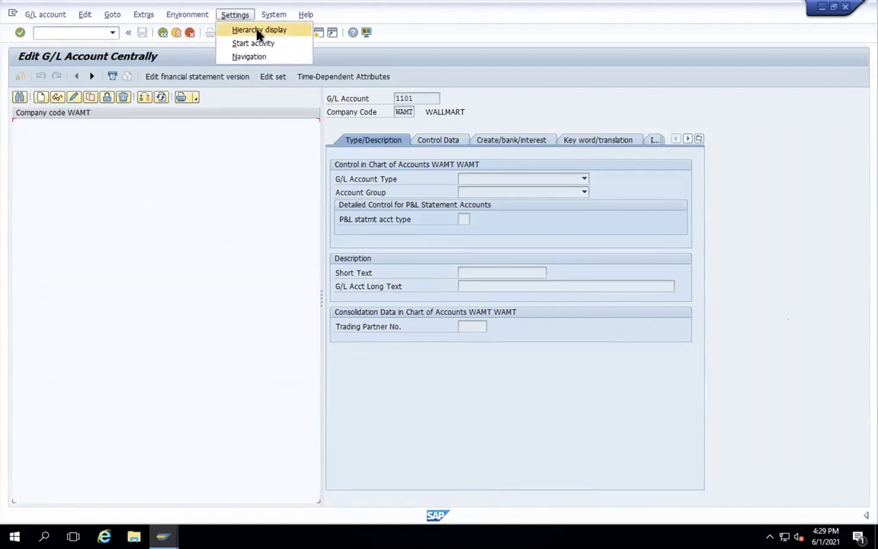
click(257, 32)
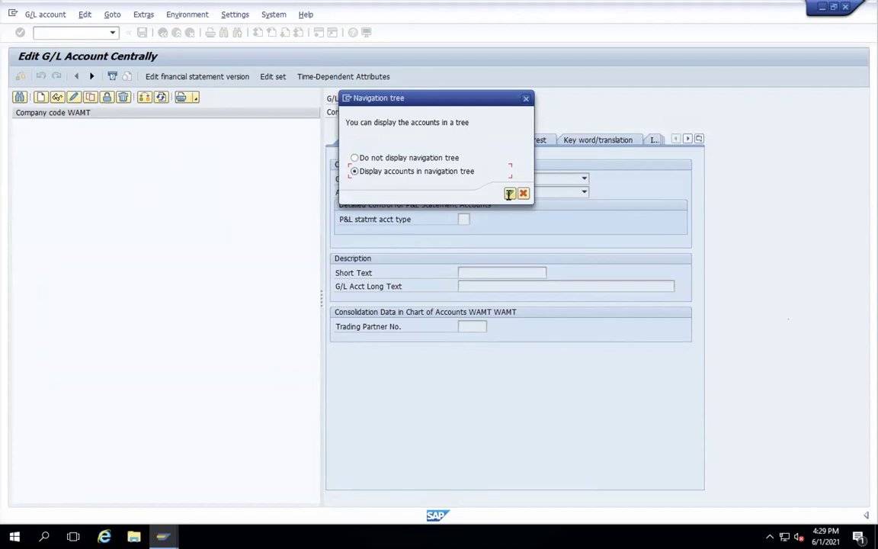
click(509, 193)
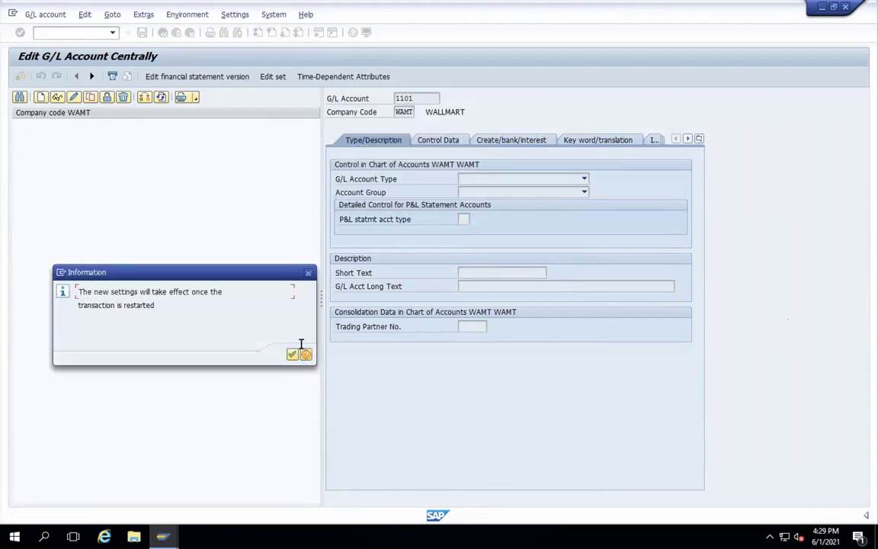
click(292, 354)
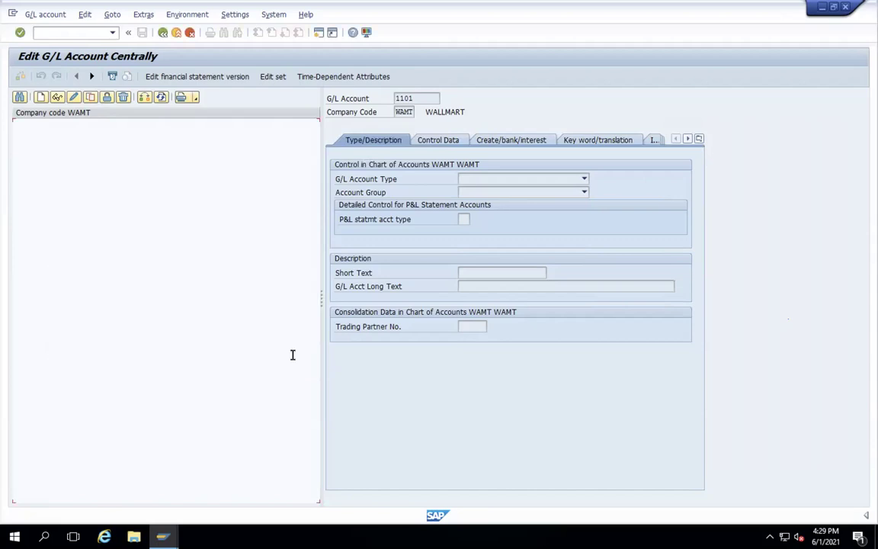
click(41, 14)
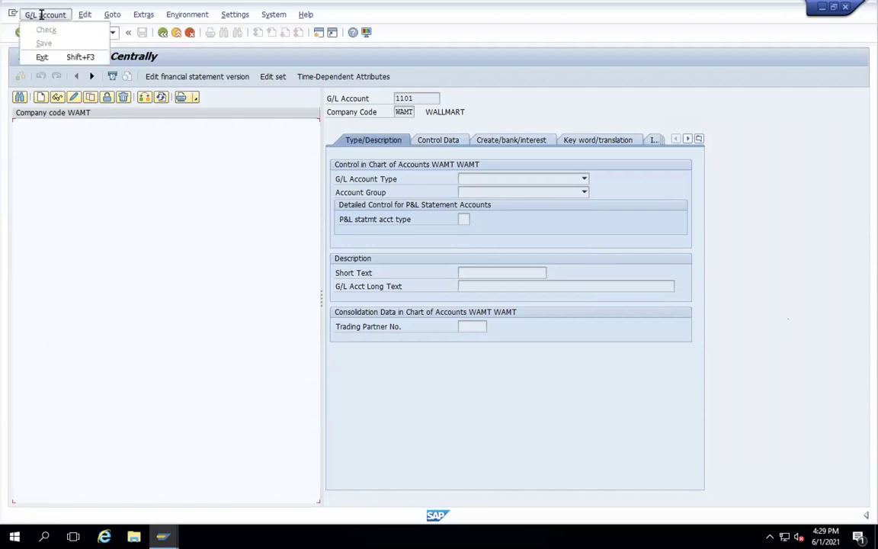
click(135, 176)
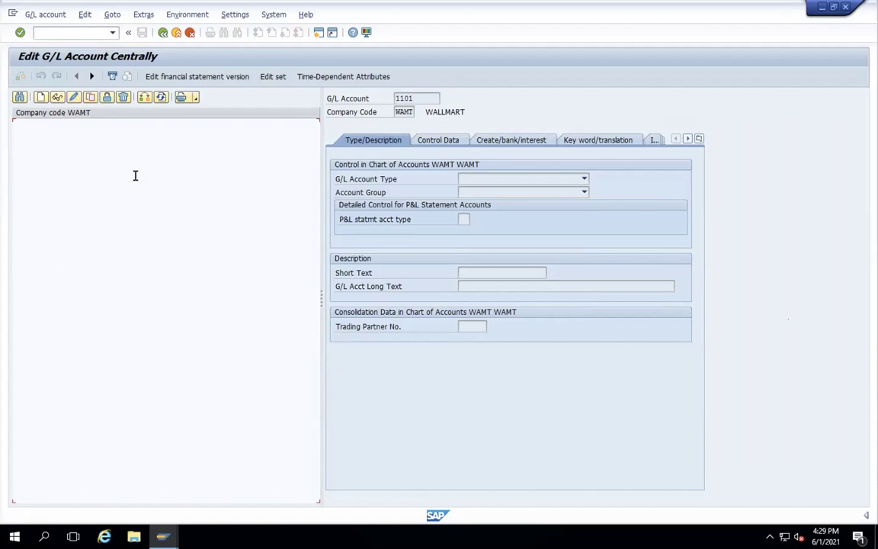
click(83, 18)
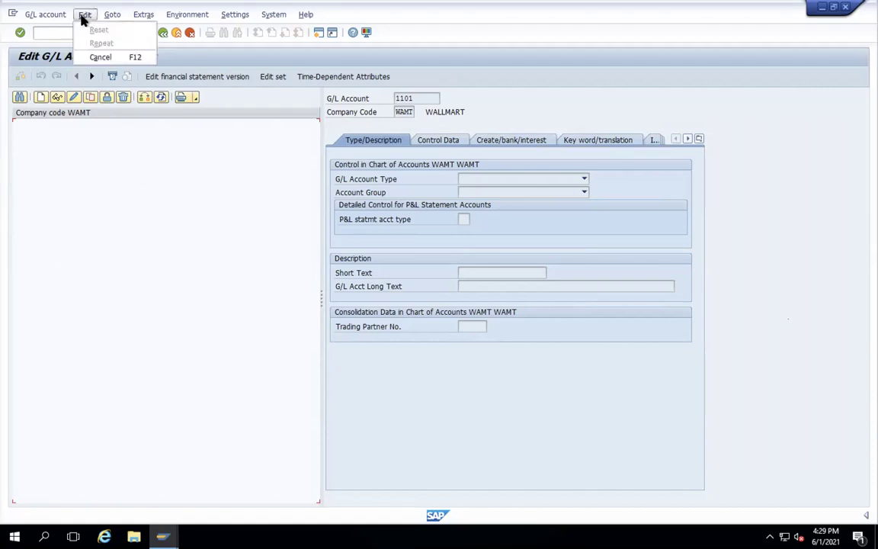
click(142, 177)
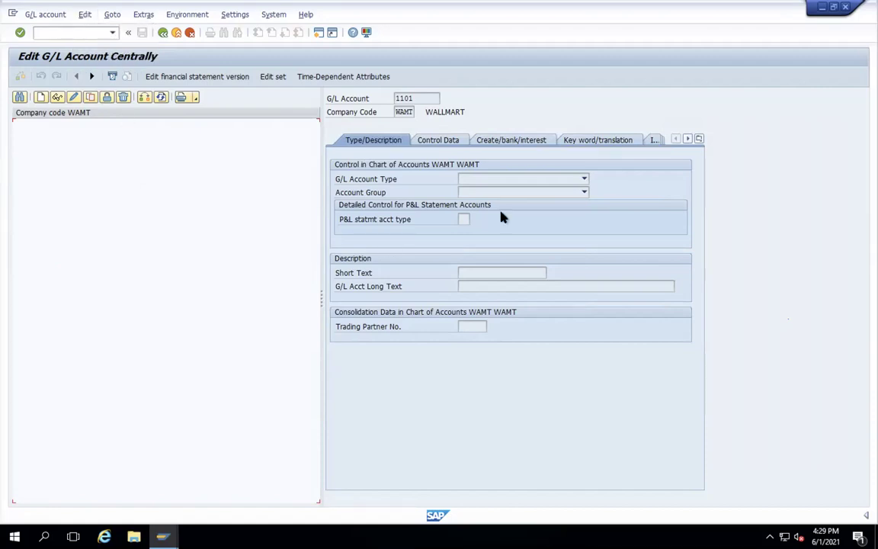
click(584, 180)
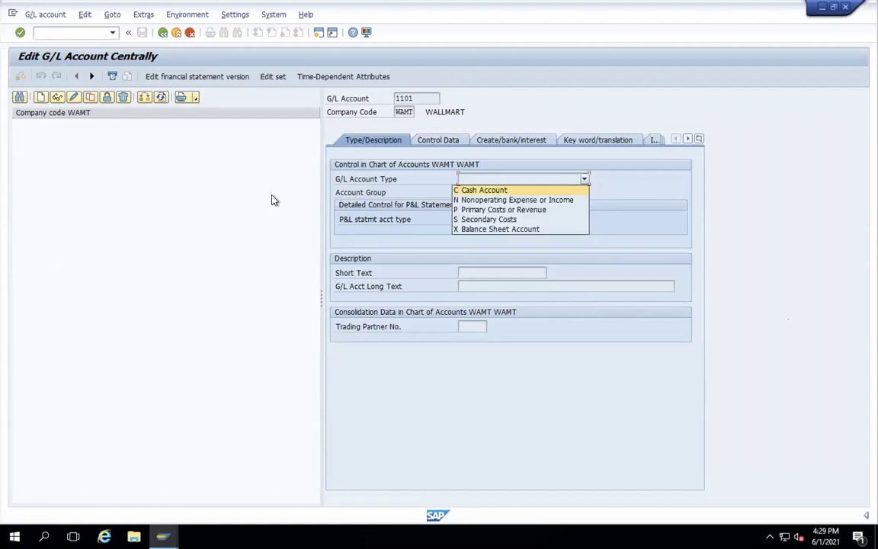
click(610, 212)
click(584, 193)
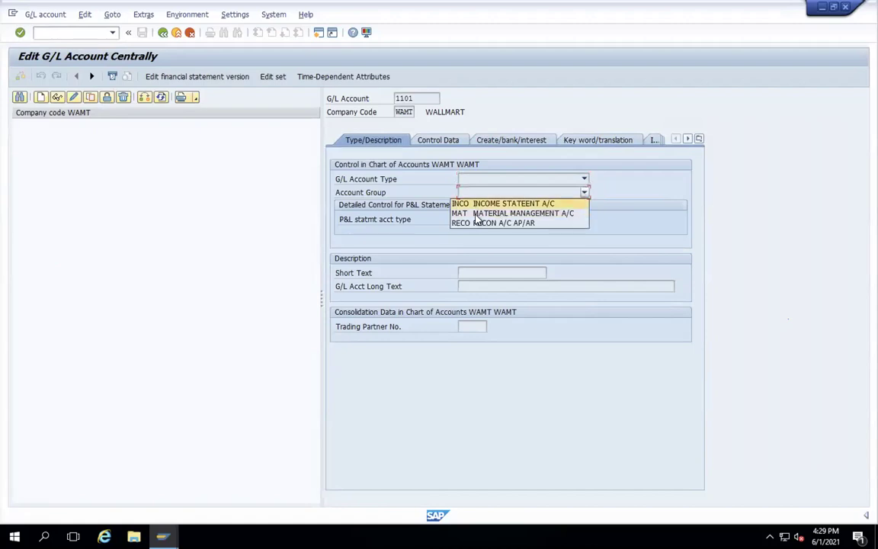
- Close the account group choices, dismiss the change-mode message and return to SAP Easy Access
click(239, 195)
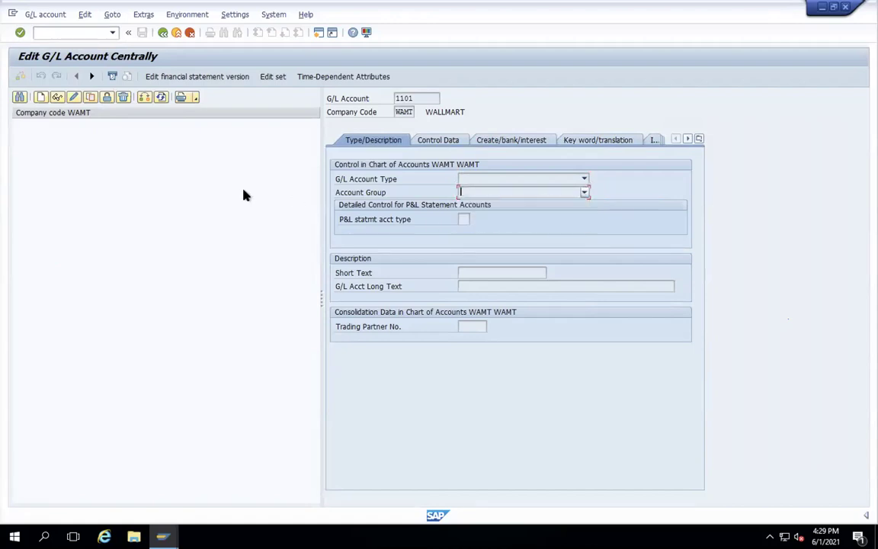
click(74, 97)
click(309, 274)
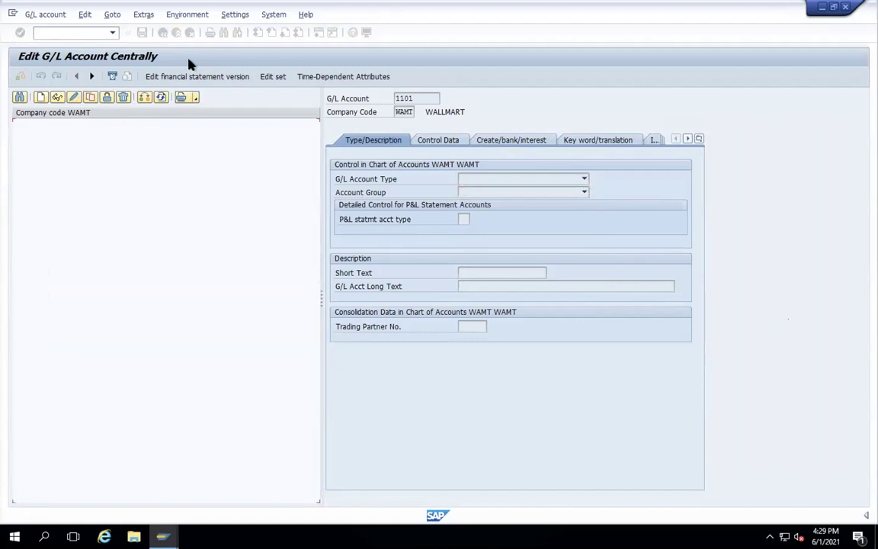
click(162, 33)
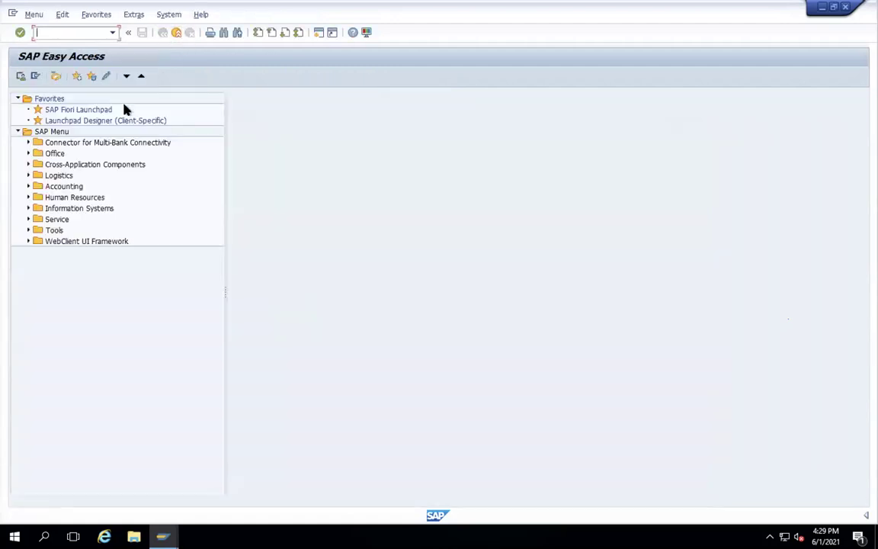
- Rerun FS00, switch the company code from WAMT to NAC2, and start a new G/L account
text(FS00)
key(Return)
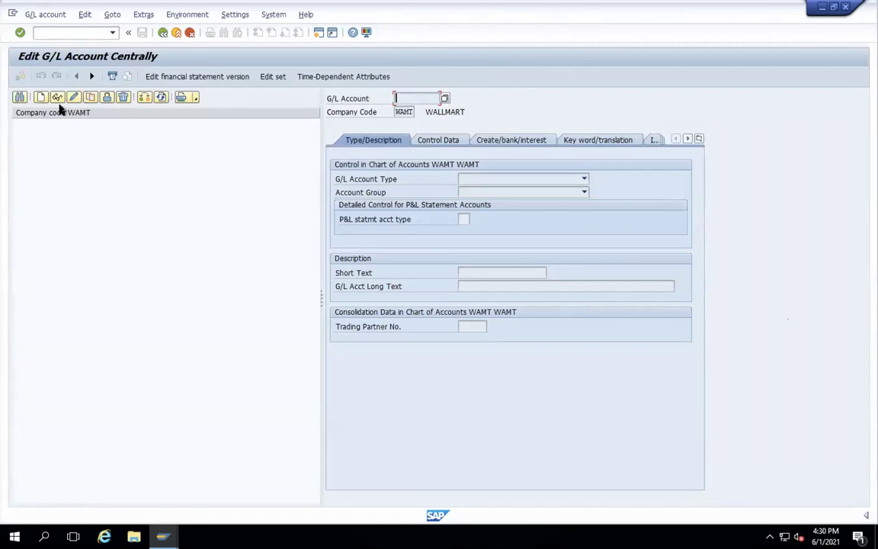
click(143, 102)
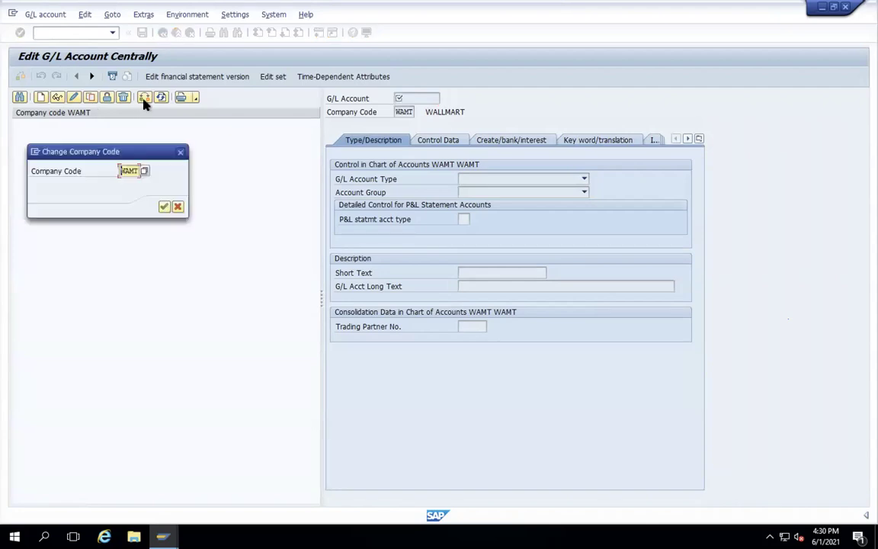
drag(134, 171, 157, 169)
text(NAC2)
key(Return)
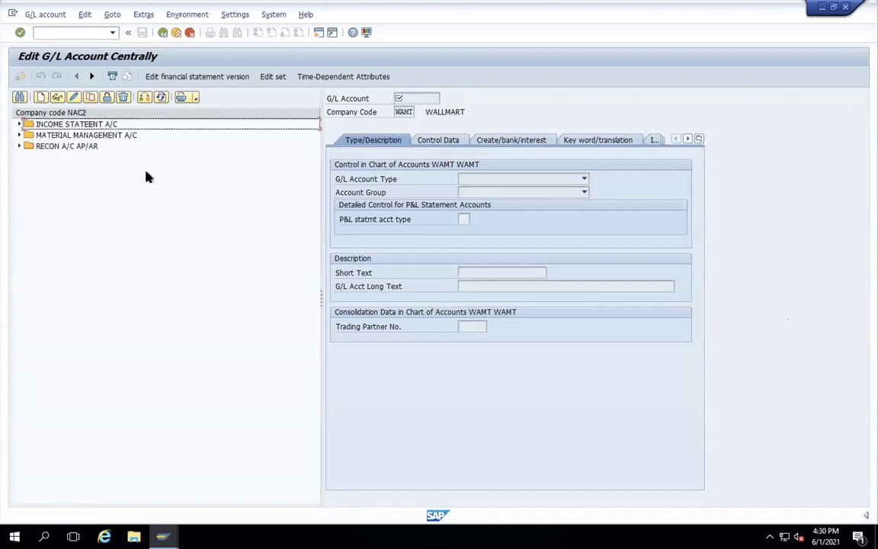
click(41, 96)
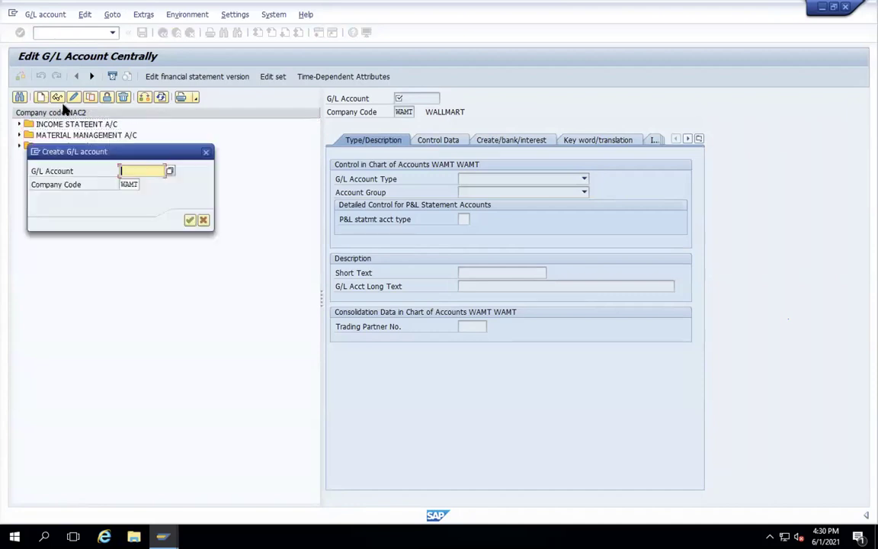
- Submit account number 11, view the statement account help, then dismiss the message
text(110)
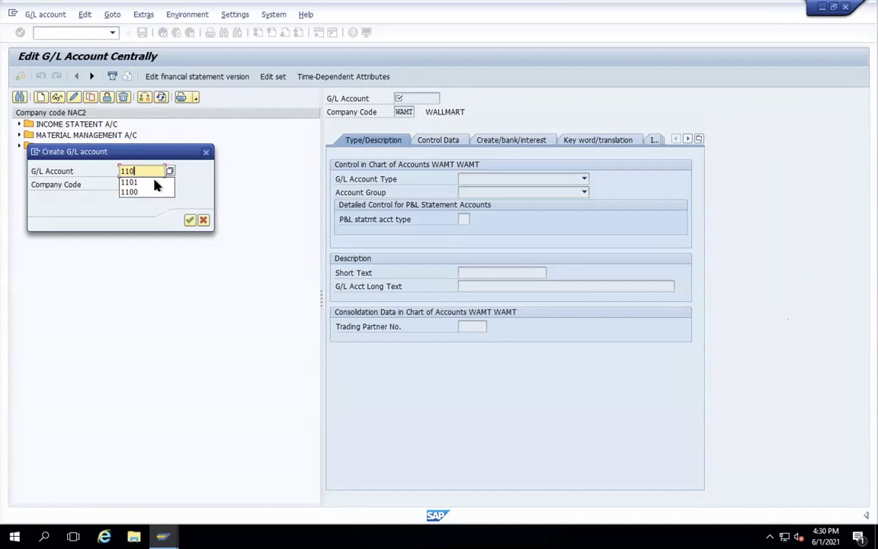
key(Return)
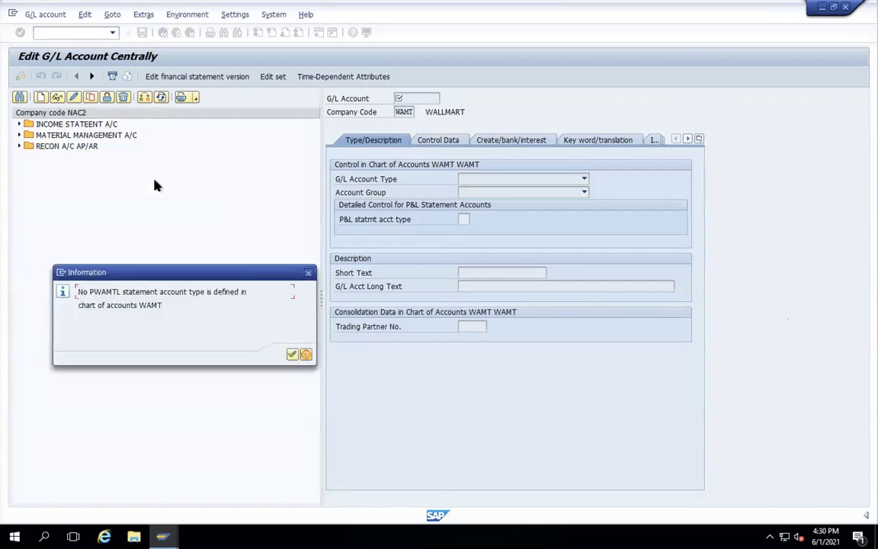
click(307, 356)
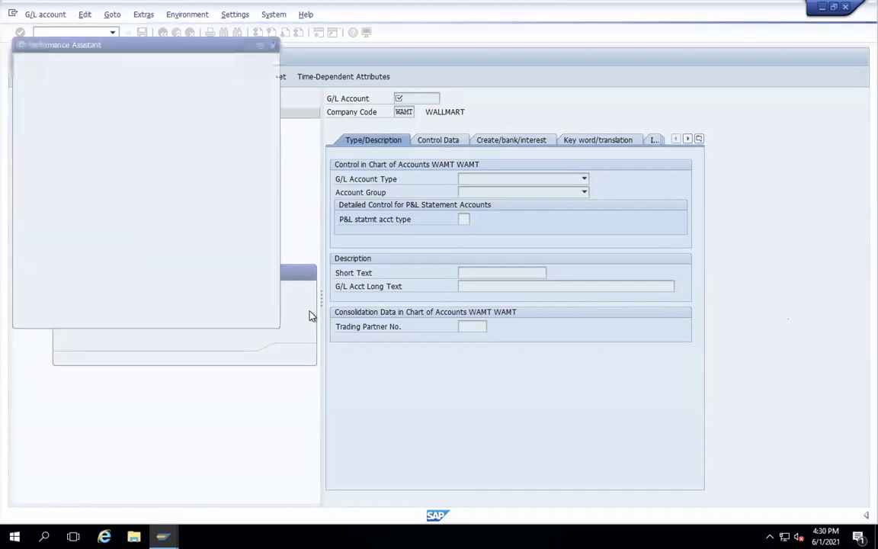
click(272, 44)
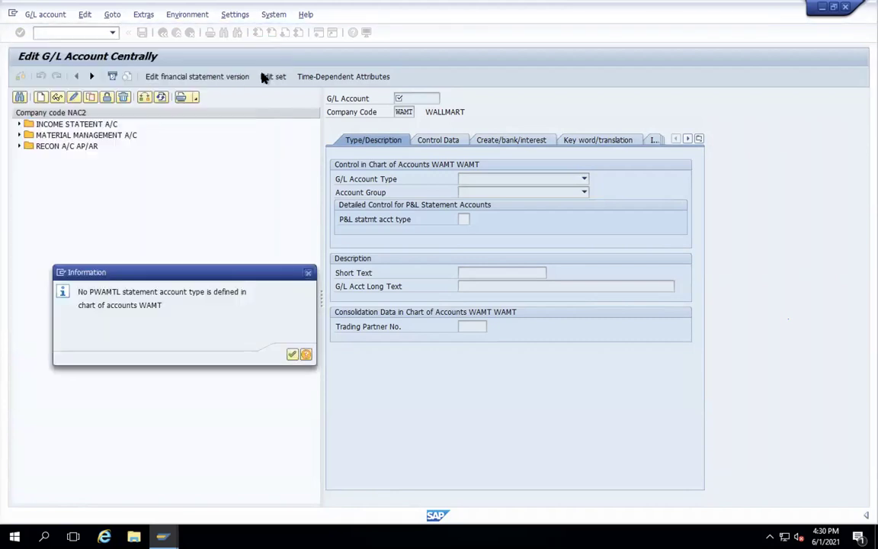
click(308, 273)
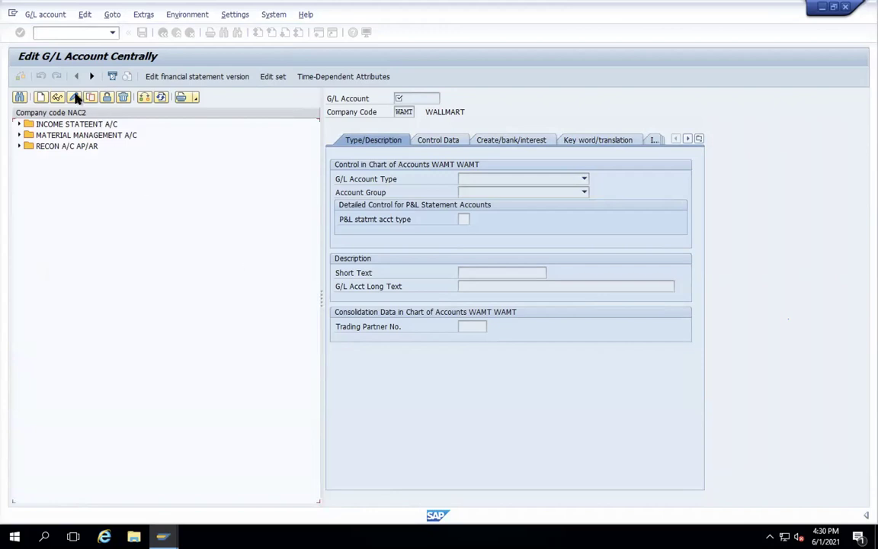
- Retry creating G/L account 1101 with company code NAC2
click(41, 97)
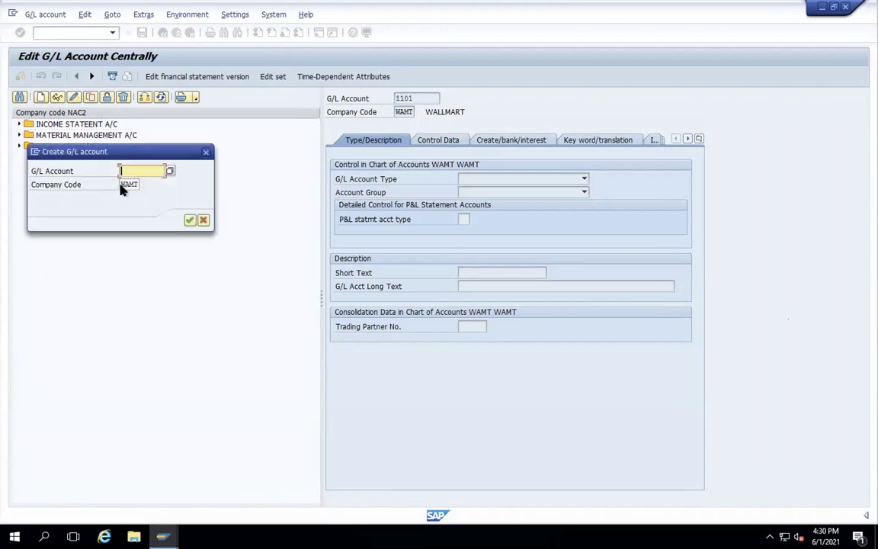
double_click(136, 185)
text(NAC2)
click(130, 171)
text(1101)
key(Return)
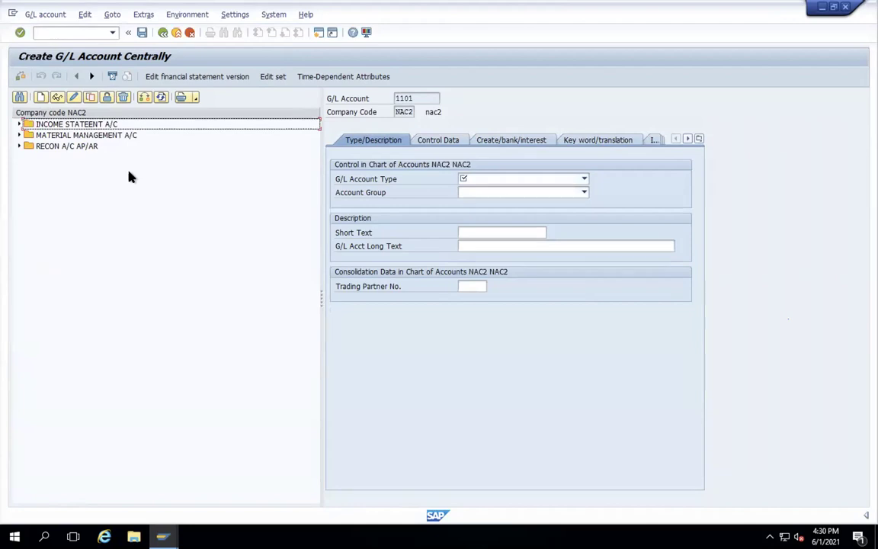
- Leave account creation and open the SAP Reference IMG through SPRO
click(176, 33)
text(SPRO)
key(Return)
click(75, 79)
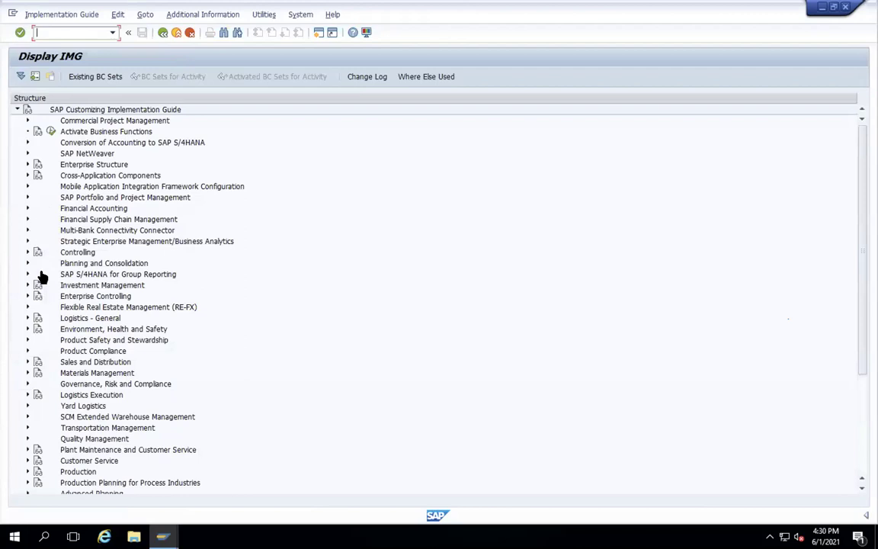
- Expand Financial Accounting > General Ledger Accounting > Master Data > G/L Accounts > Preparations and run Define Account Group
click(27, 208)
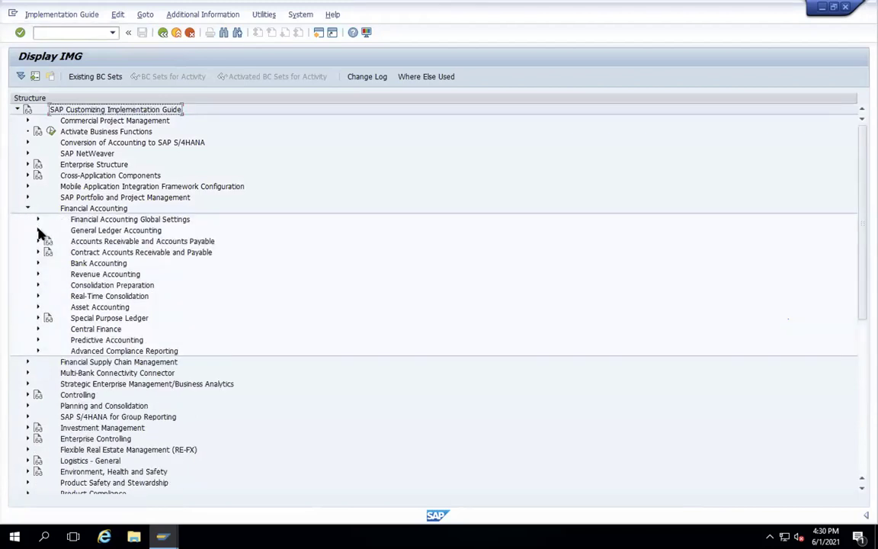
click(38, 230)
click(47, 242)
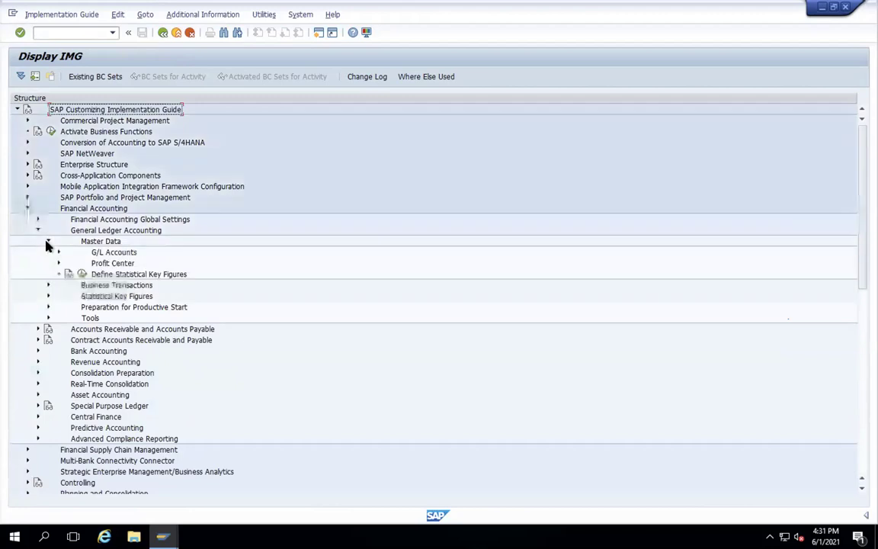
click(59, 253)
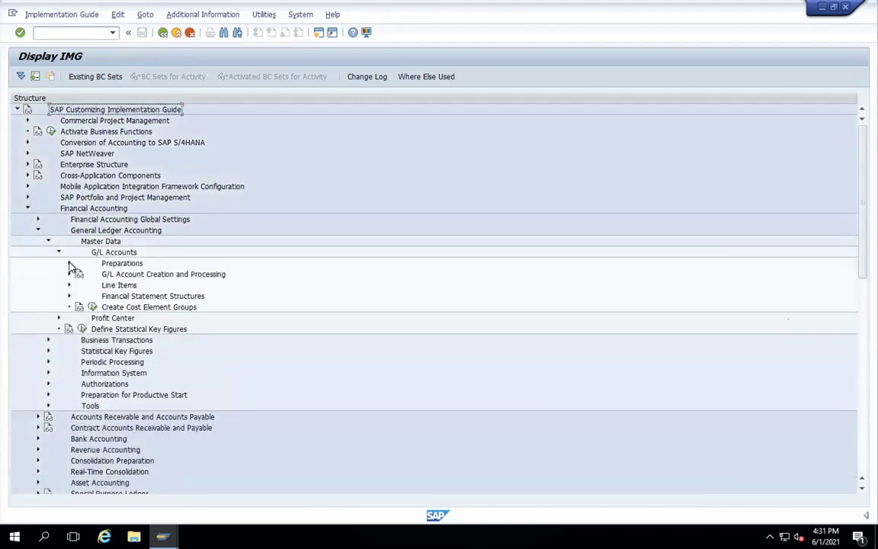
click(69, 263)
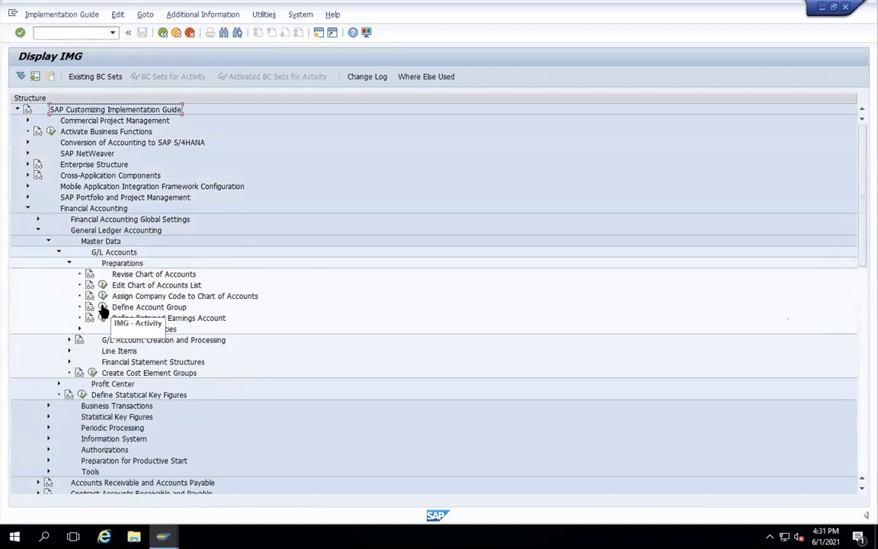
click(104, 307)
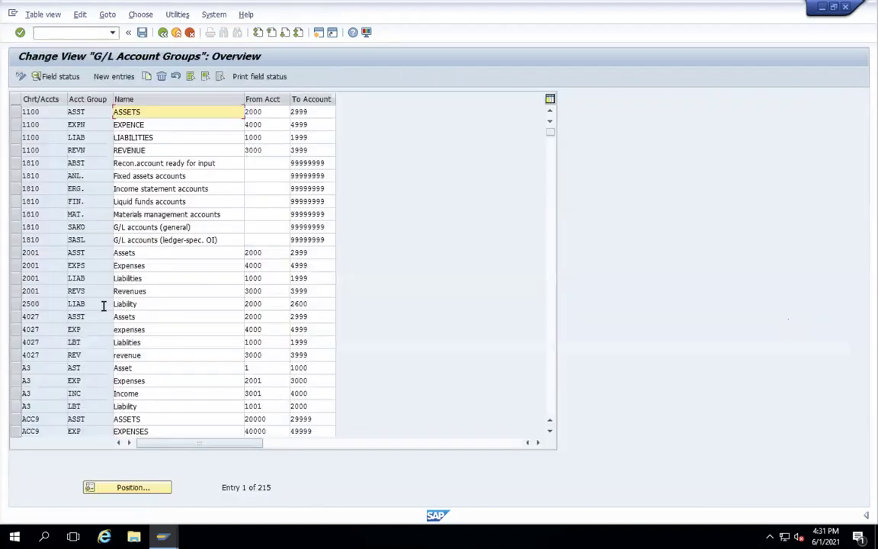
- Jump to chart of accounts WAMT and set the RECO group range to 5500–5599
click(135, 487)
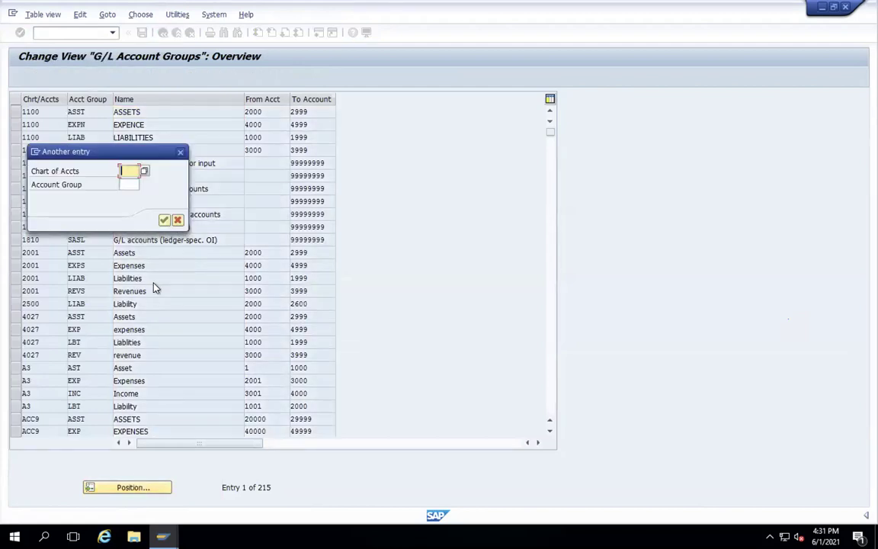
text(WAMT)
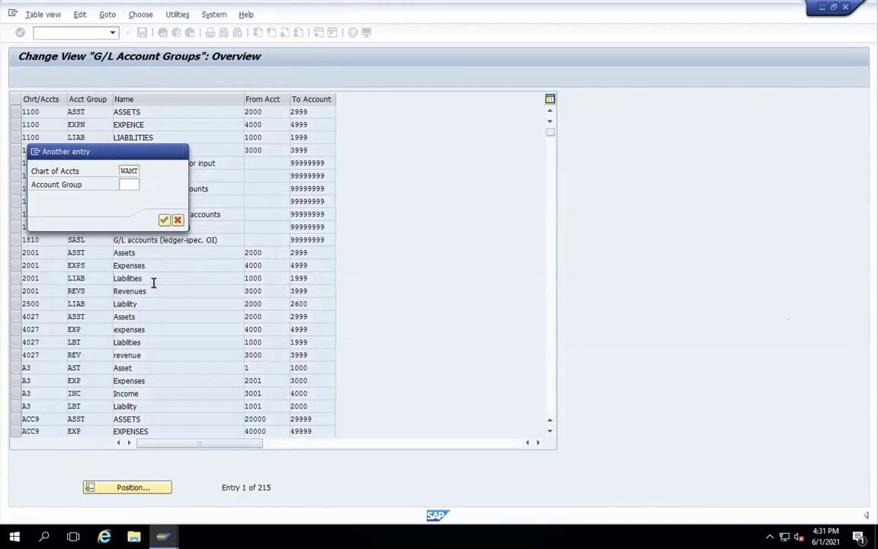
key(Return)
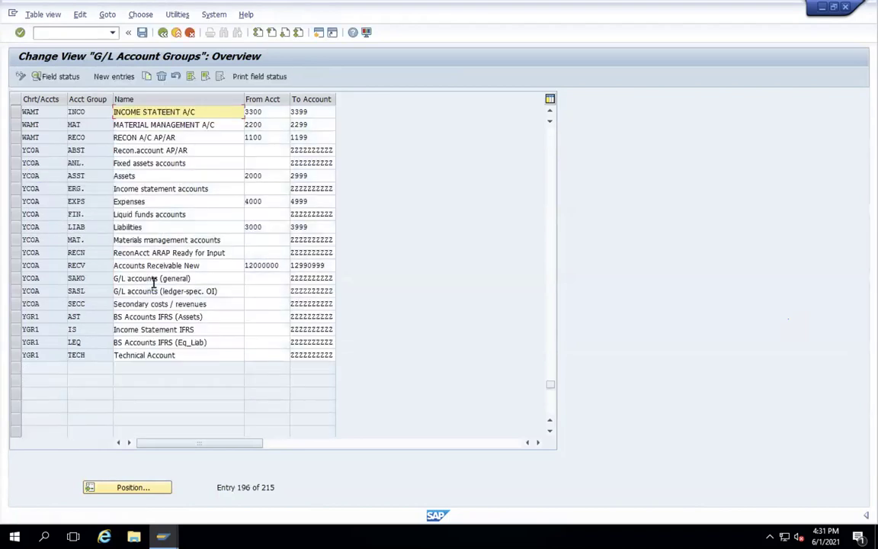
click(266, 137)
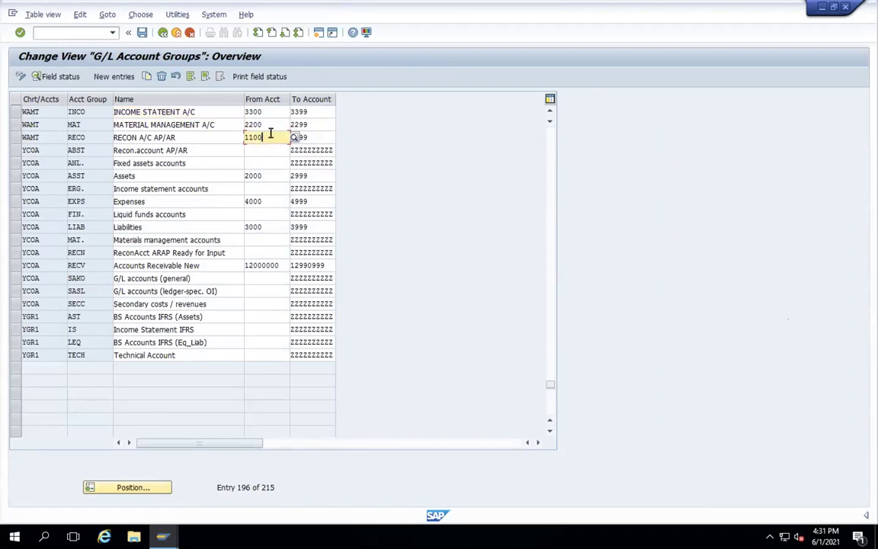
key(BackSpace)
key(BackSpace)
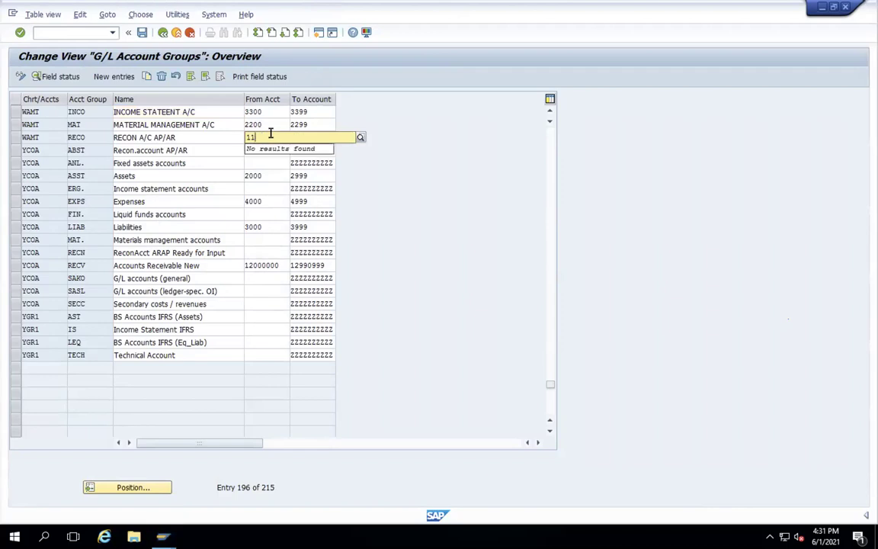
key(BackSpace)
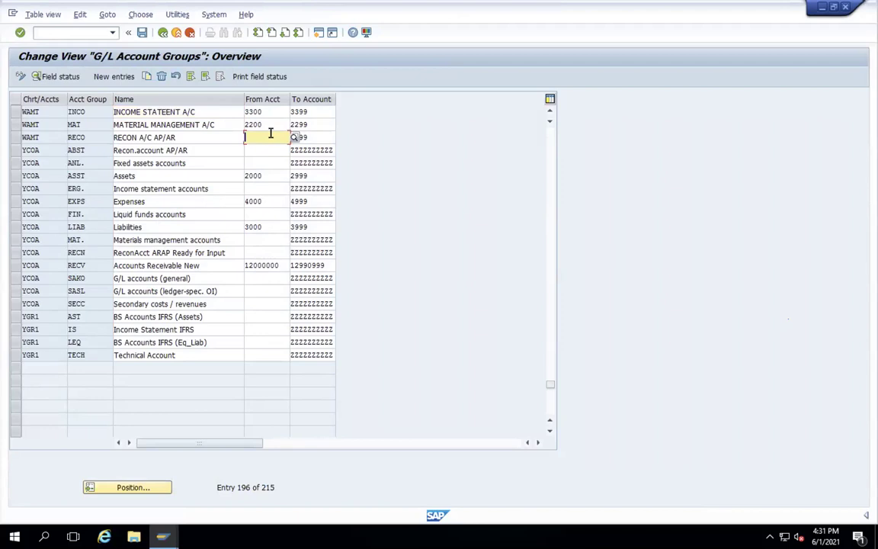
text(55)
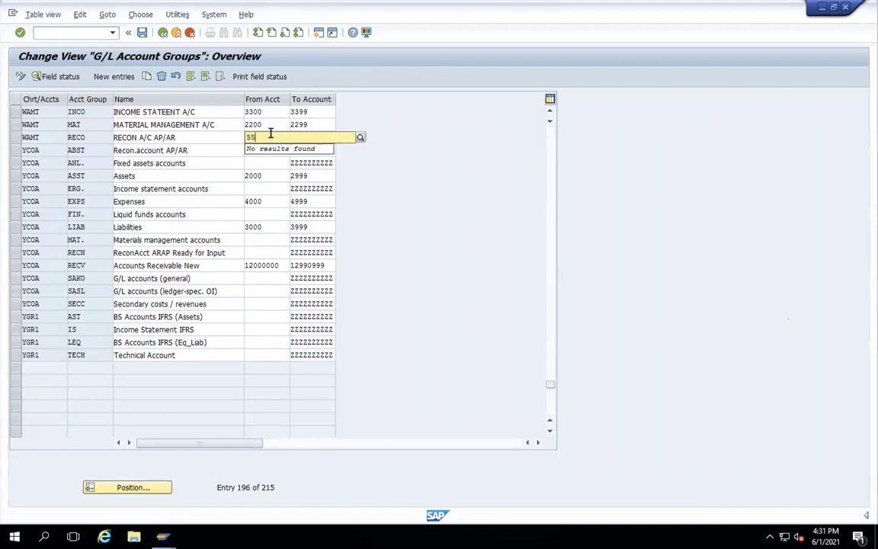
text(500)
click(380, 161)
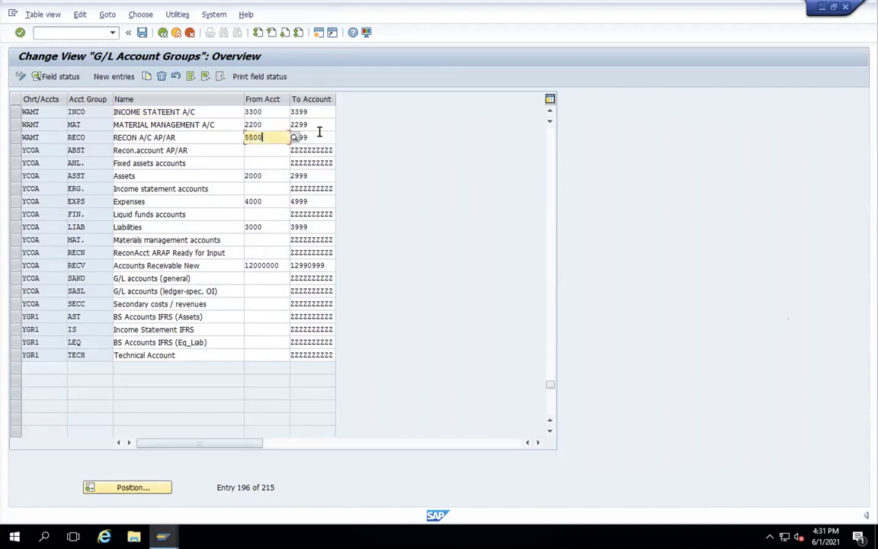
key(Tab)
text(5)
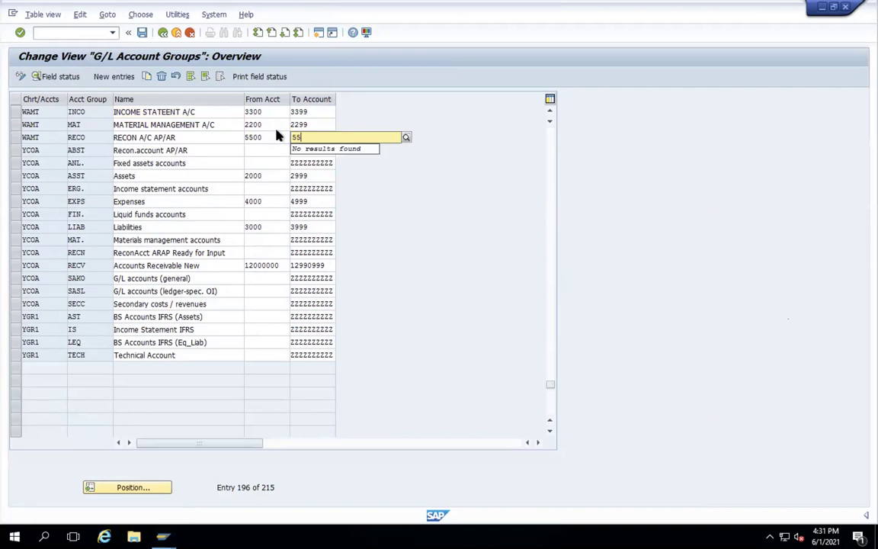
text(599)
- Change the MAT group range from 2200–2299 to 6600–6699
double_click(254, 124)
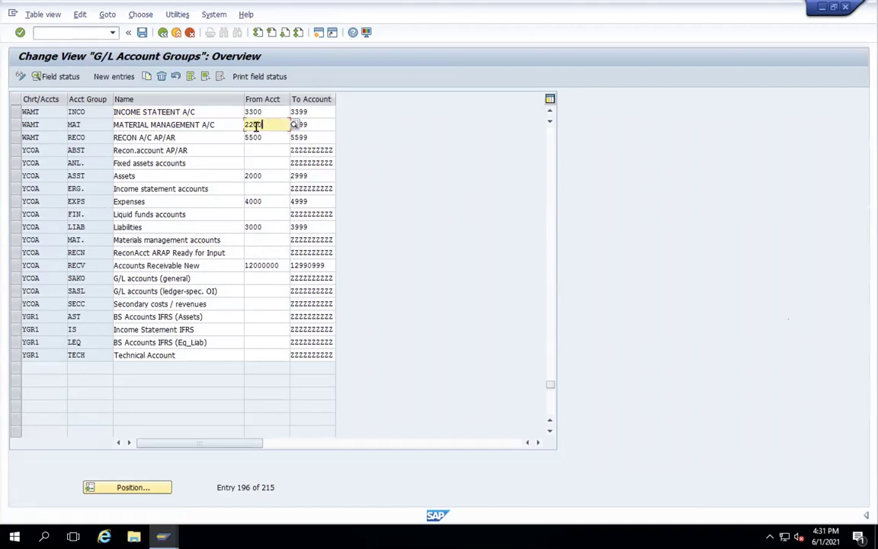
key(BackSpace)
text(66)
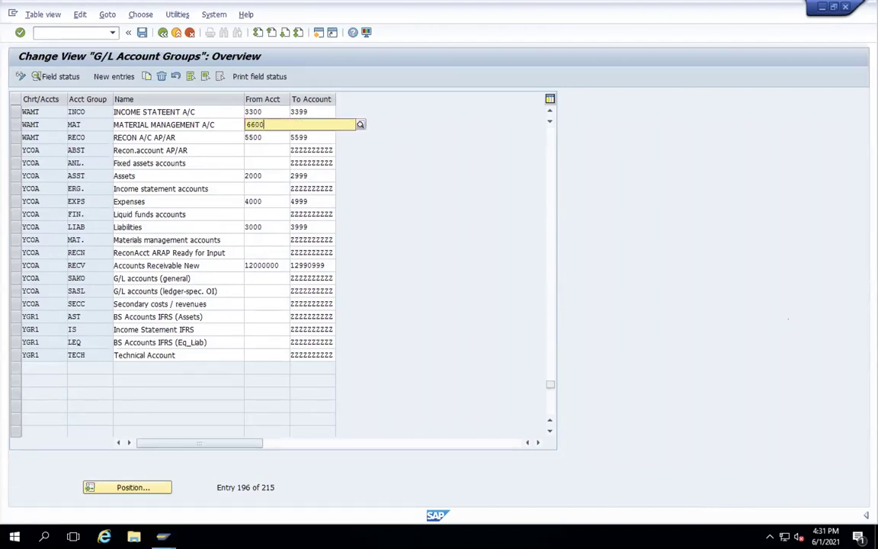
click(312, 151)
click(314, 126)
double_click(295, 125)
text(6699)
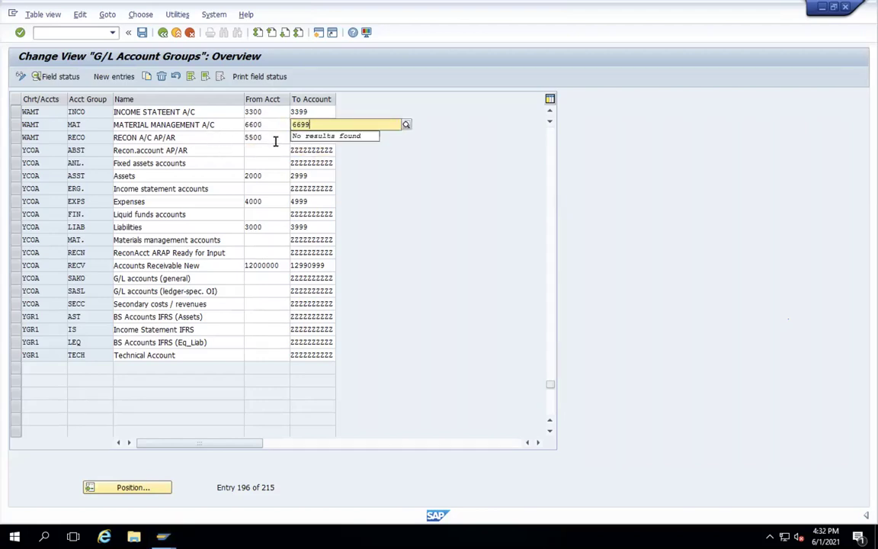
click(269, 138)
- Set INCO to 7700–7799, save under the customizing request, and return to the IMG
double_click(266, 111)
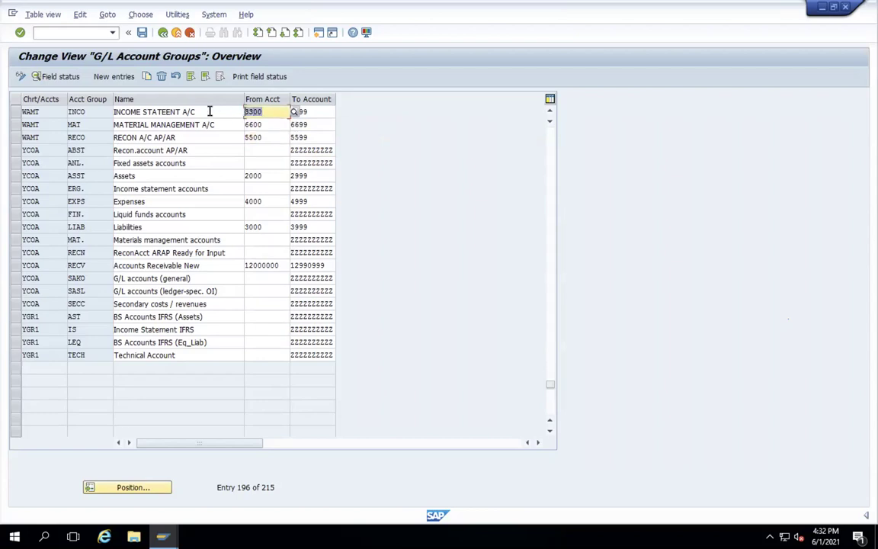
text(7700)
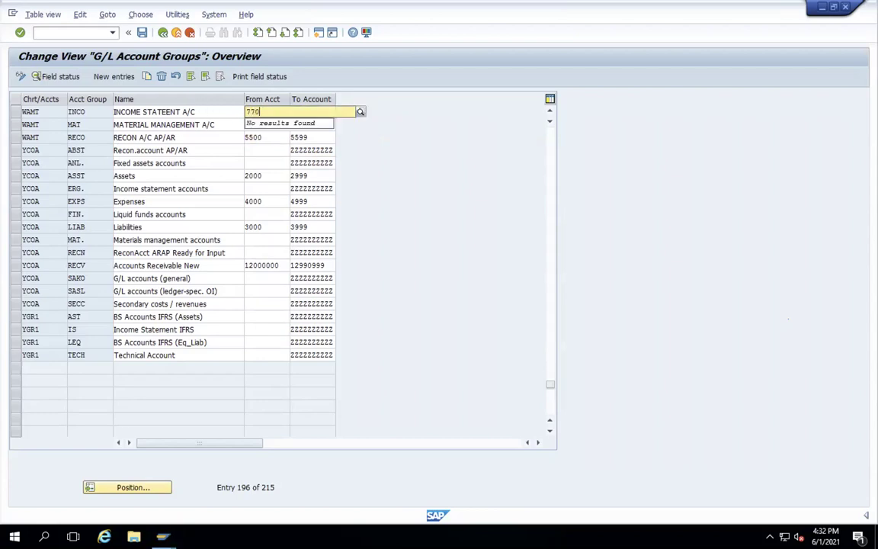
click(281, 151)
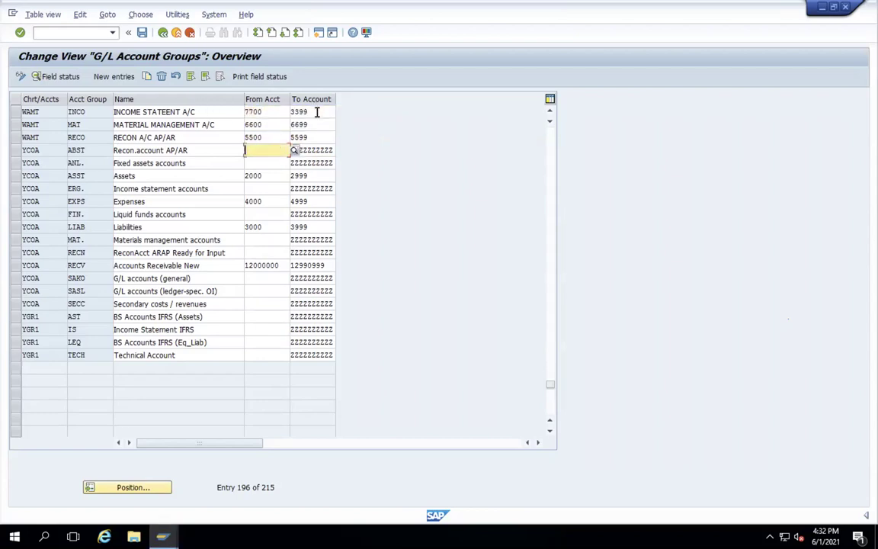
double_click(308, 112)
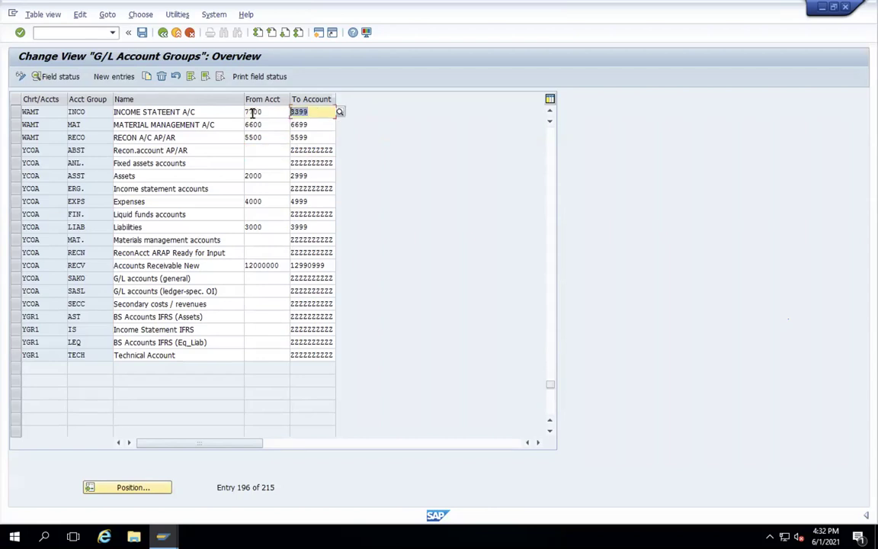
text(7799)
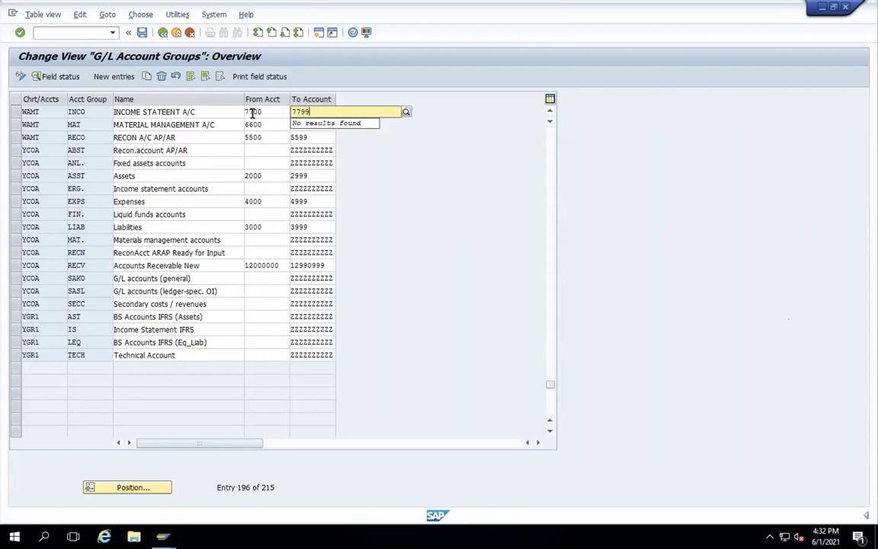
click(142, 33)
key(Return)
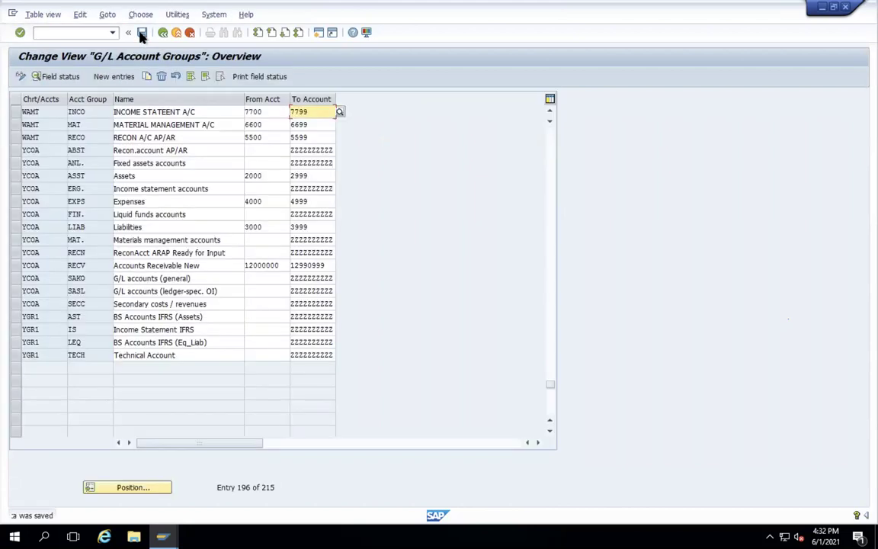
click(162, 33)
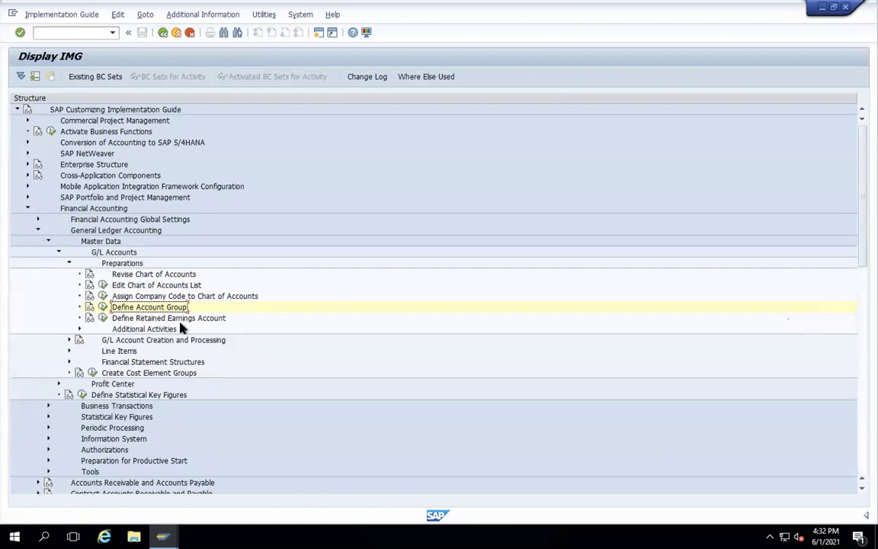
- Open Define Retained Earnings Account for chart of accounts WAMT
click(101, 318)
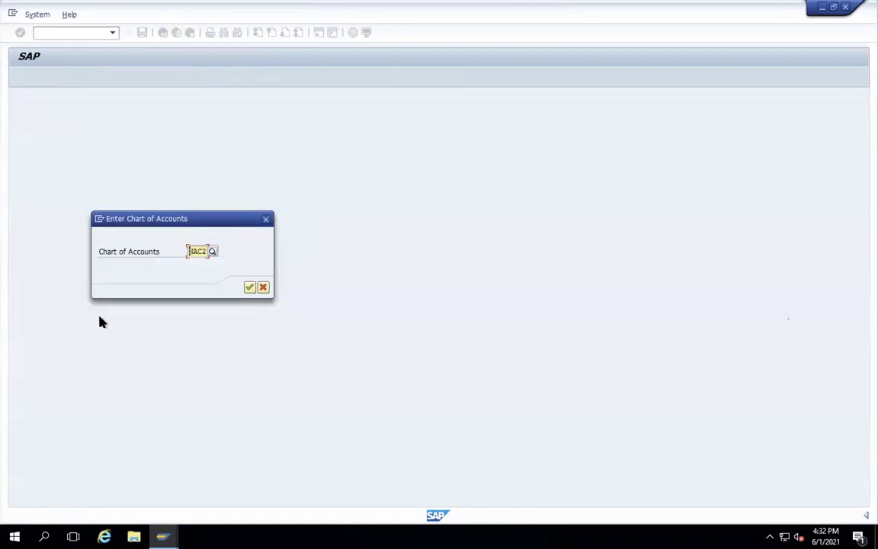
click(265, 220)
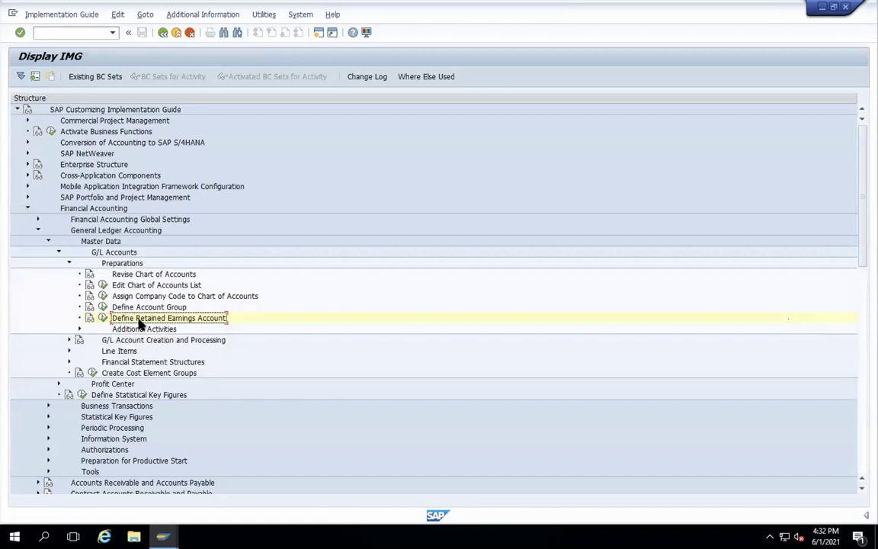
click(103, 318)
text(WAMT)
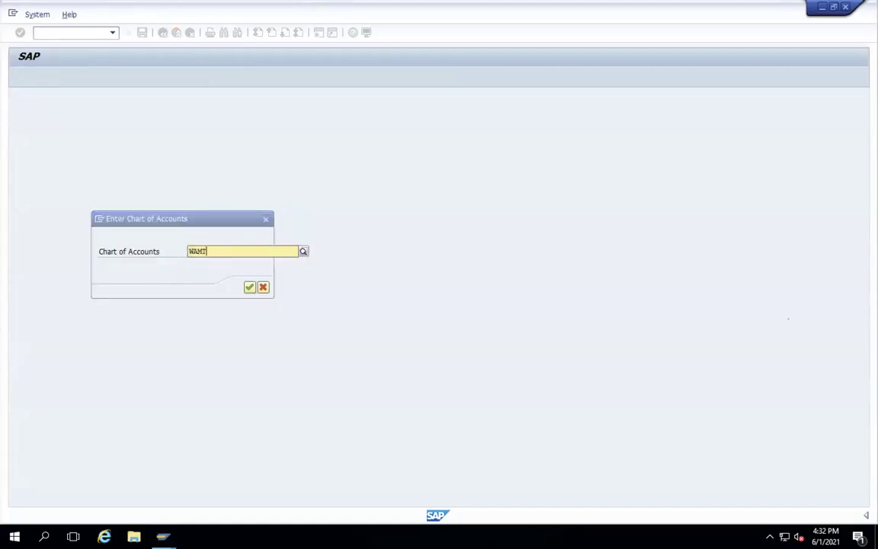
key(Return)
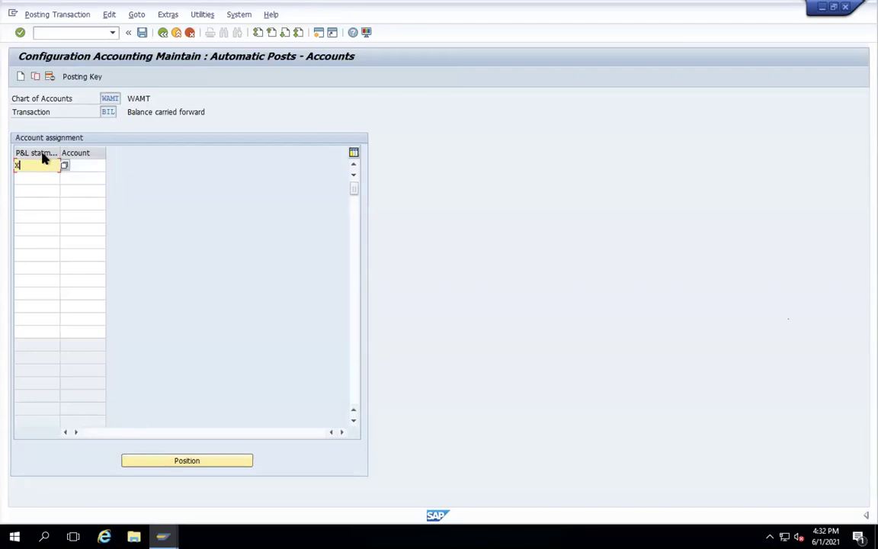
- Set P&L statement type X, save it under the customizing request, and go back
click(83, 165)
click(82, 167)
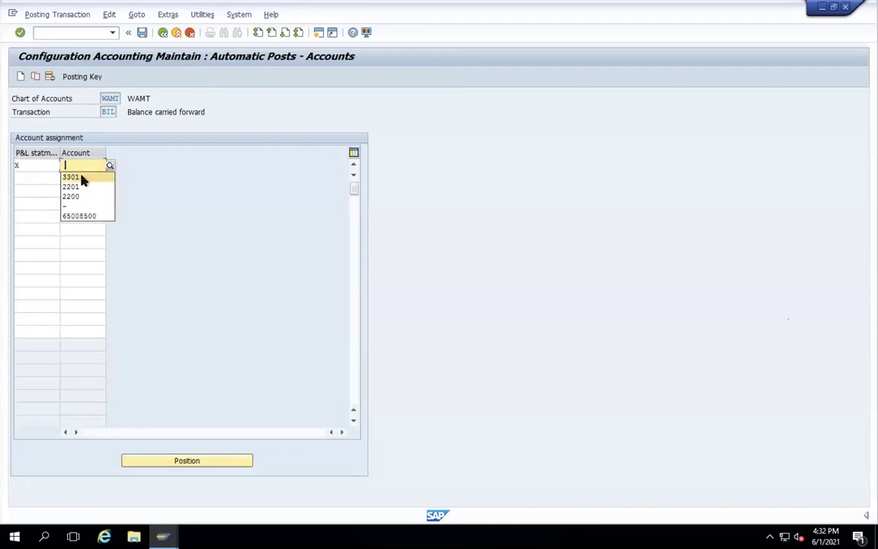
click(89, 206)
key(Return)
key(Return)
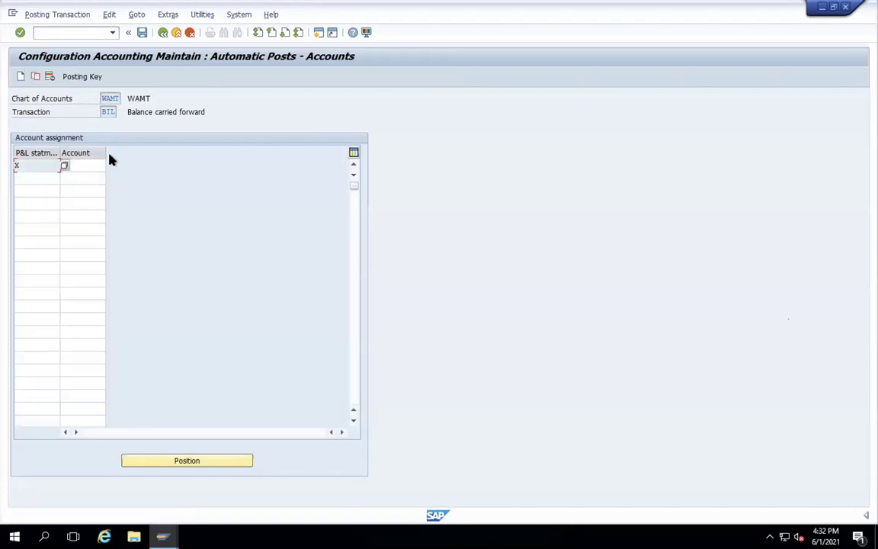
click(143, 33)
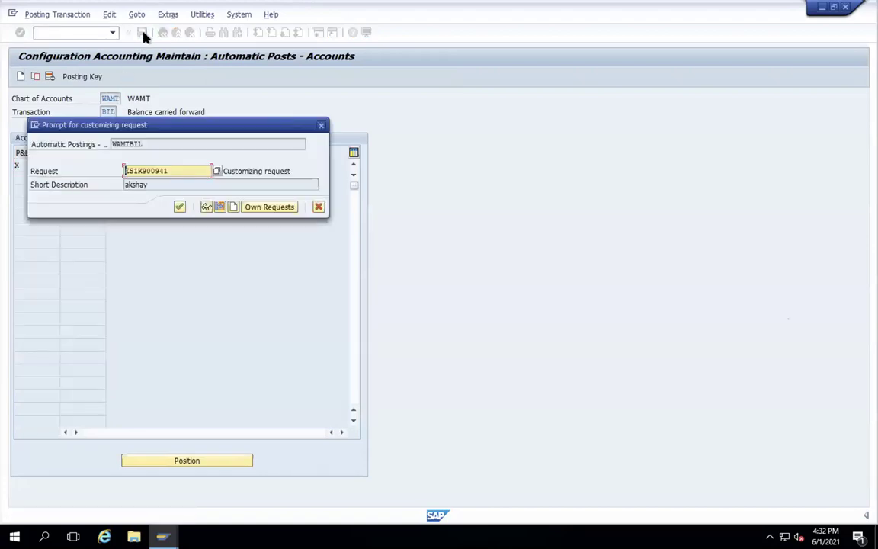
key(Return)
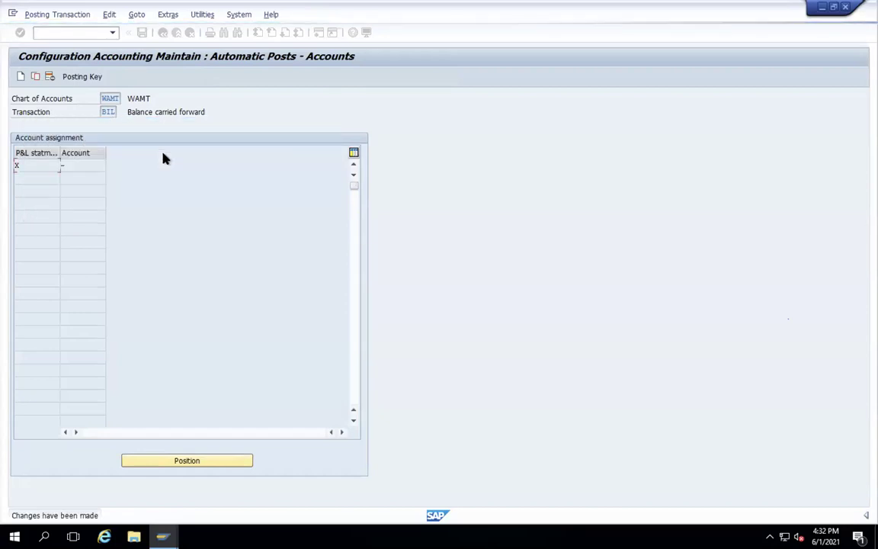
click(163, 33)
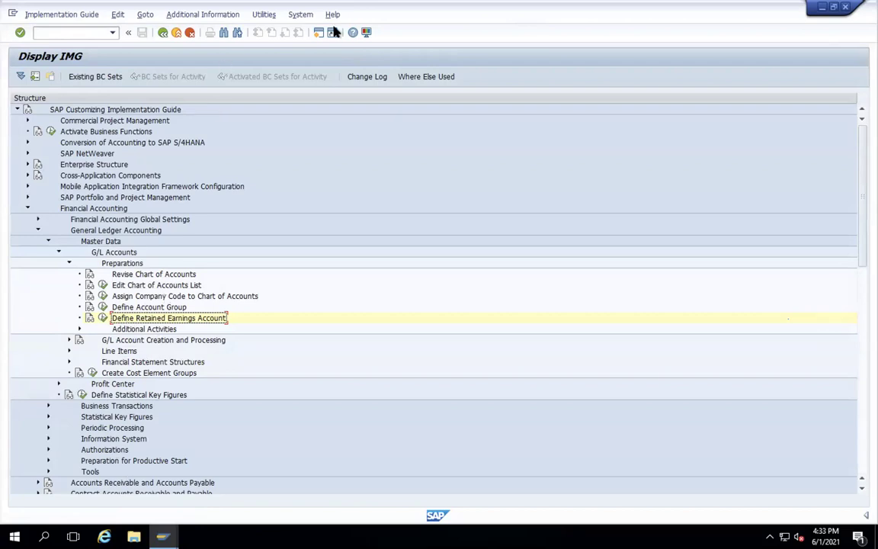
click(103, 307)
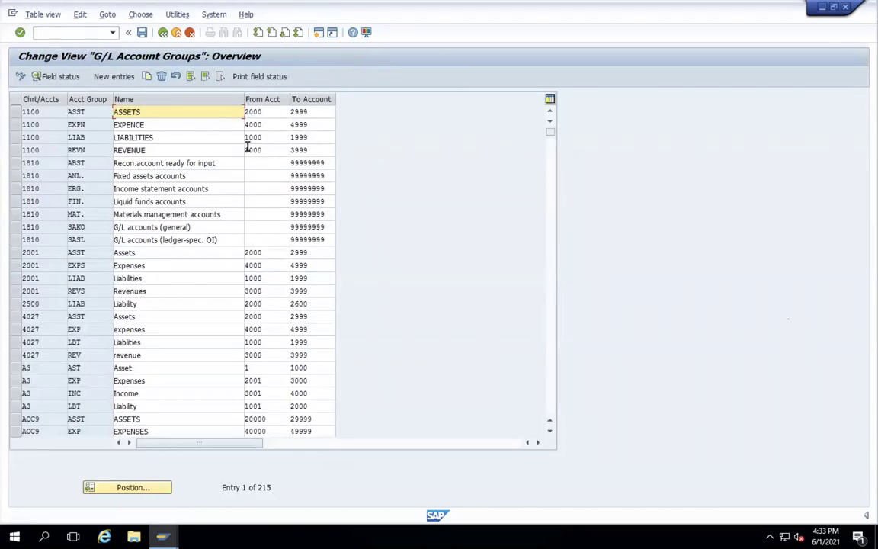
- Position the G/L Account Groups list on WAMT and check that RECO starts at 5500
click(140, 492)
text(WAMT)
key(Return)
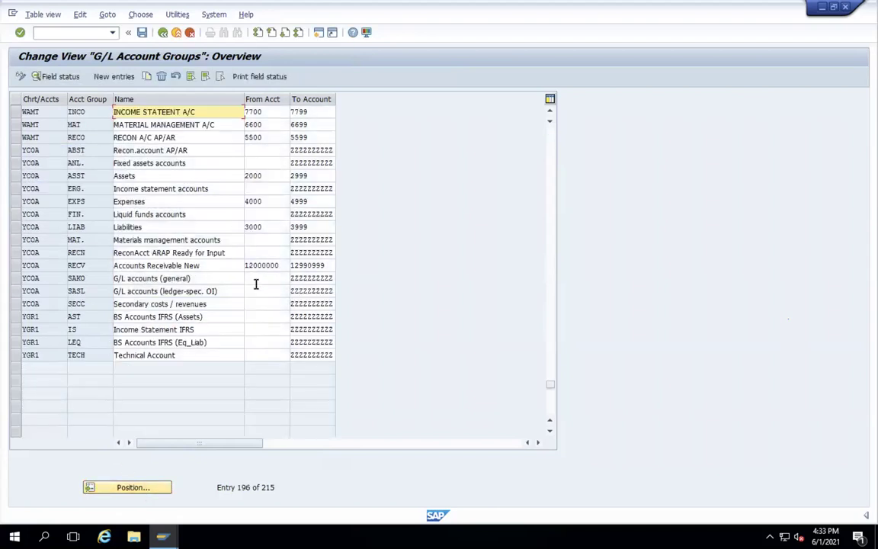
click(263, 139)
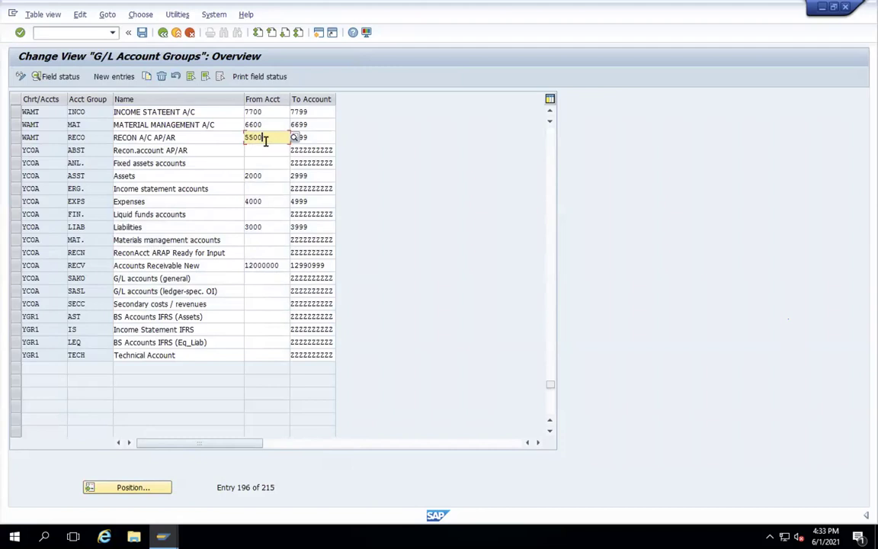
click(319, 33)
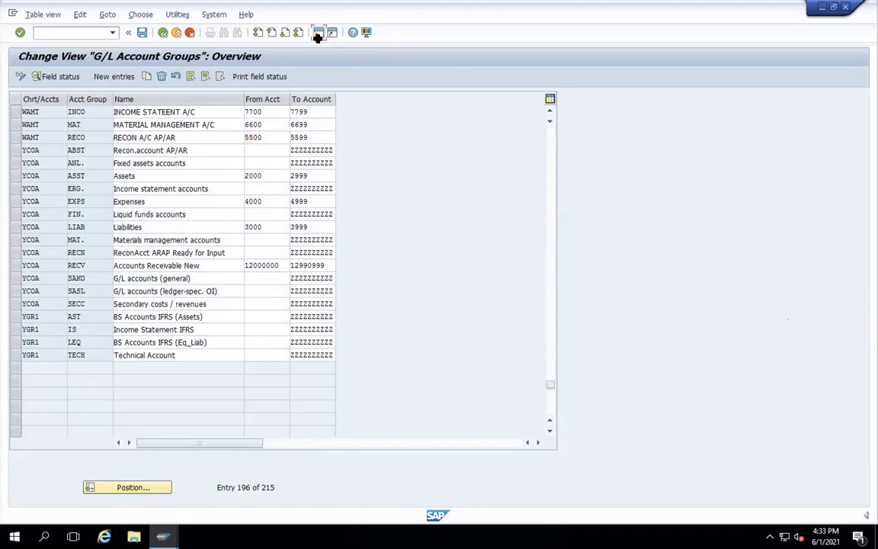
- Through FS00, create G/L account 5500 for company code WAMT
text(FS00)
key(Return)
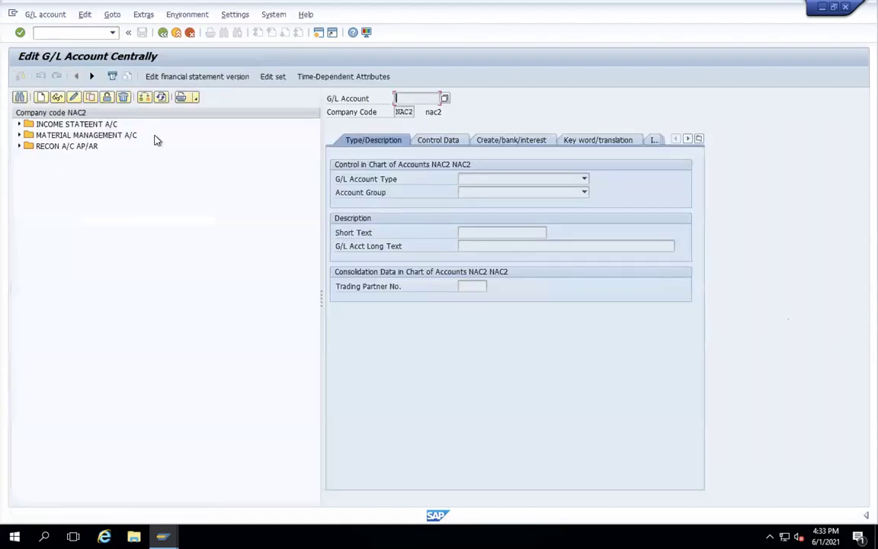
click(41, 98)
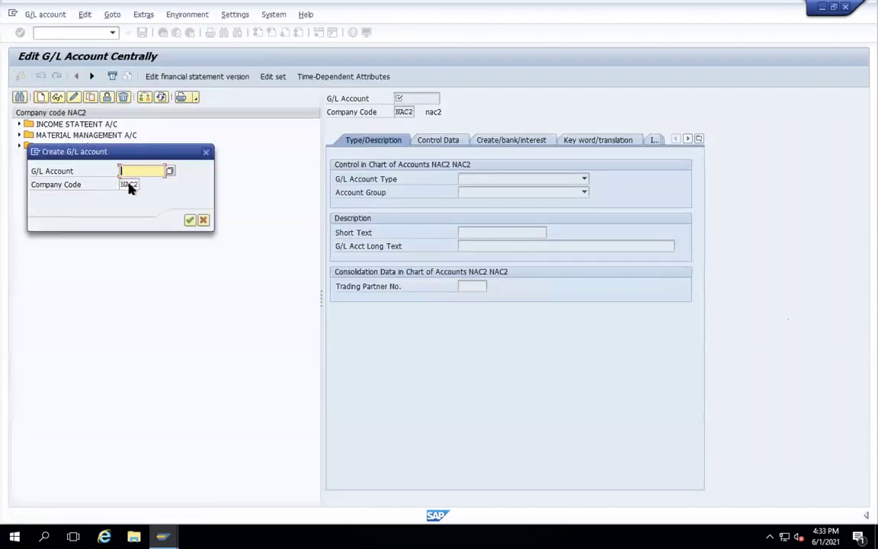
drag(122, 185, 152, 183)
text(WAMT)
click(143, 172)
text(5500)
key(Return)
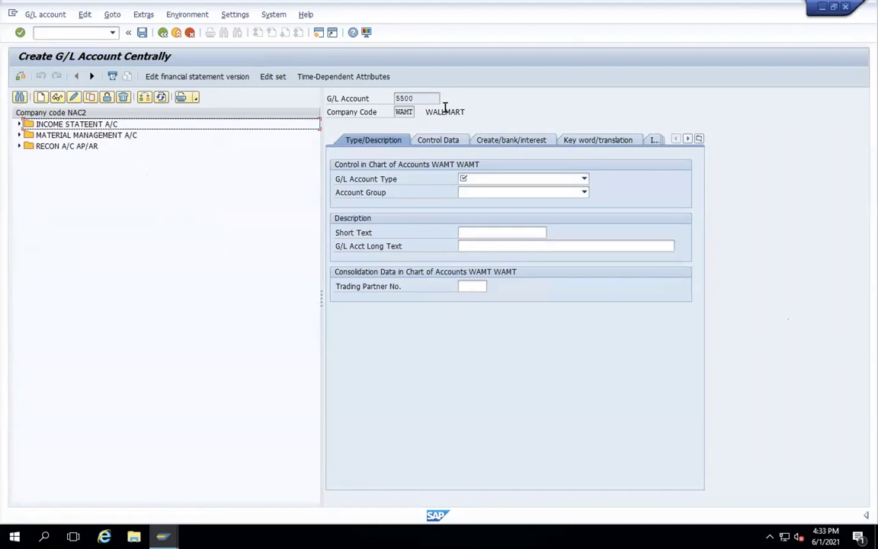
- Make it a Balance Sheet Account in group RECON A/C AP/AR, with short and long text VENDOR RECON
click(585, 180)
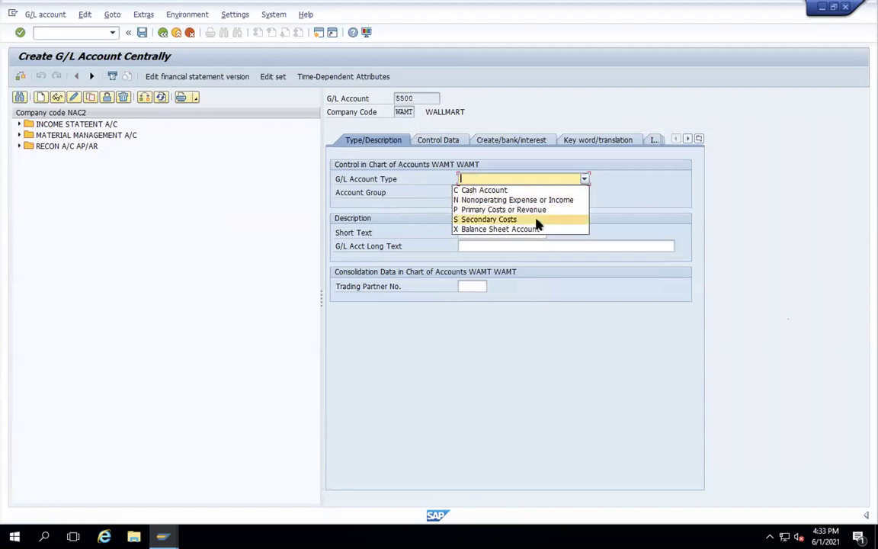
click(533, 229)
click(584, 193)
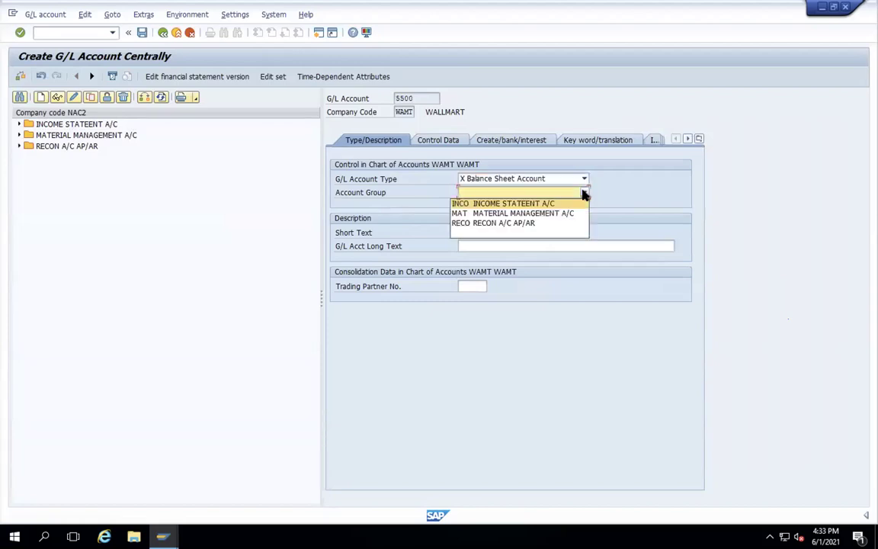
click(503, 224)
click(488, 232)
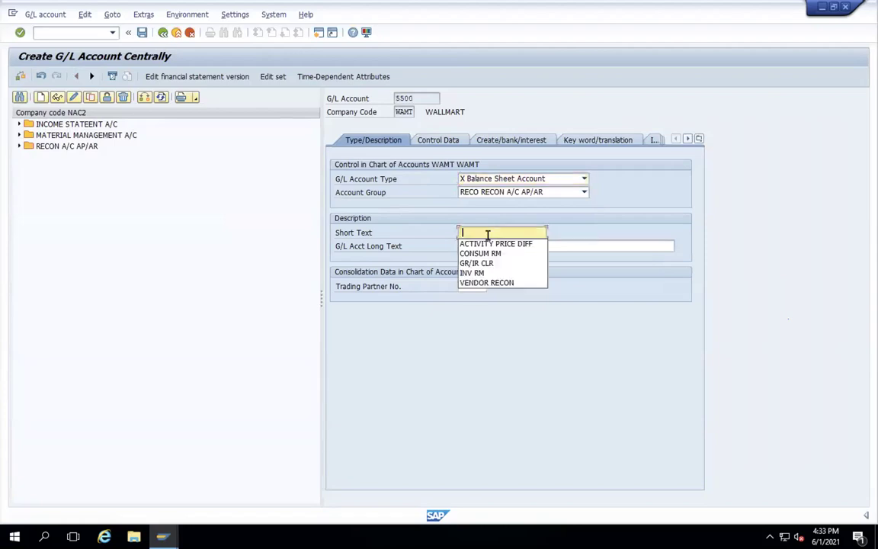
click(501, 283)
click(481, 247)
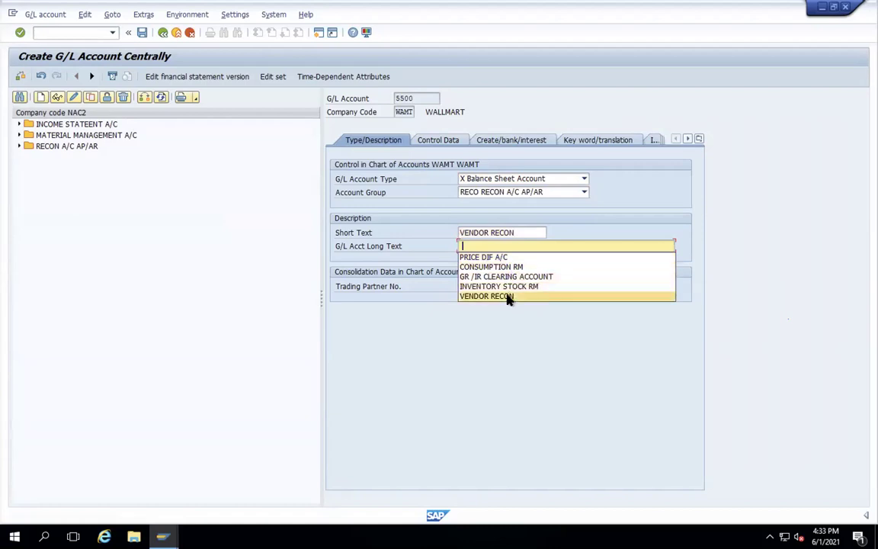
click(506, 295)
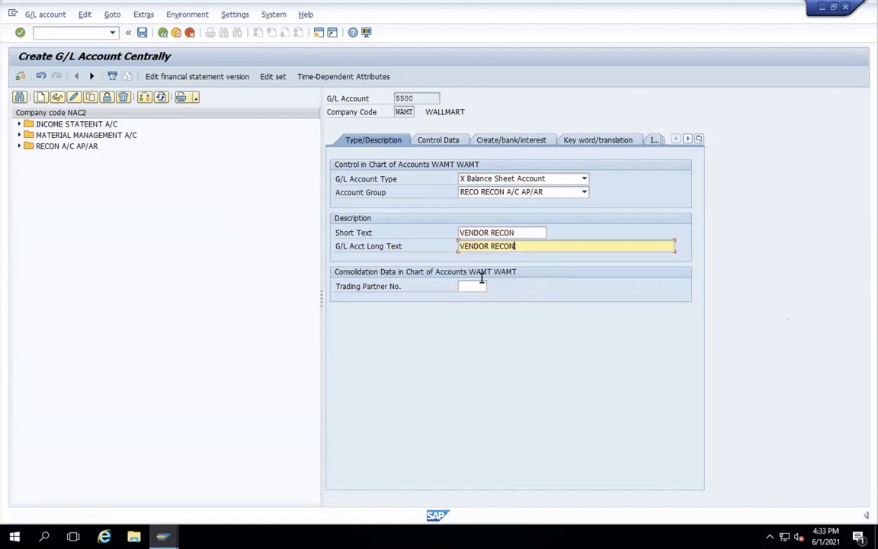
- Set Control Data to input tax only, reconciliation type K Vendors, and sort key 012
click(439, 143)
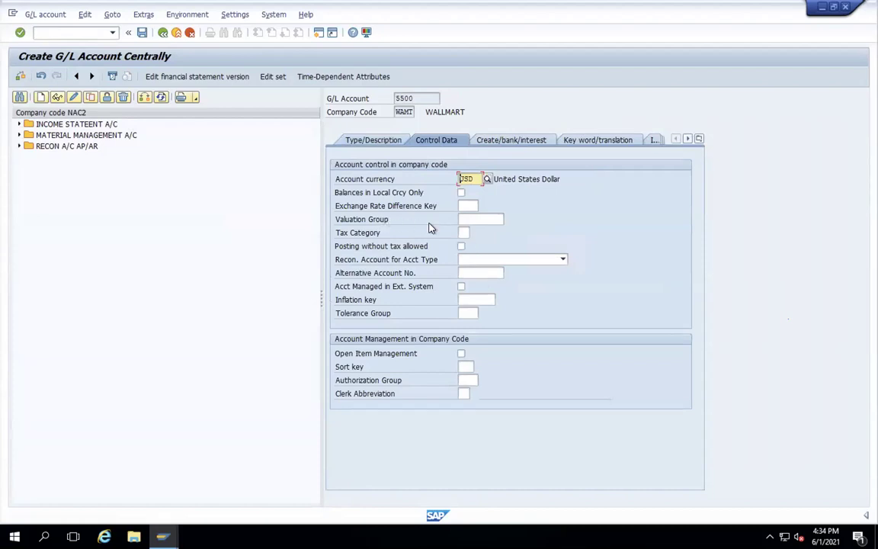
click(461, 234)
click(473, 233)
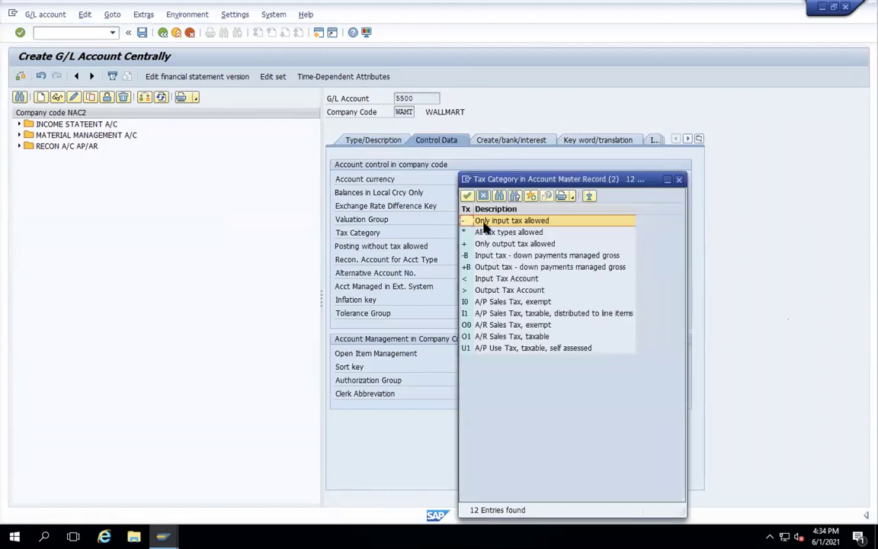
double_click(484, 221)
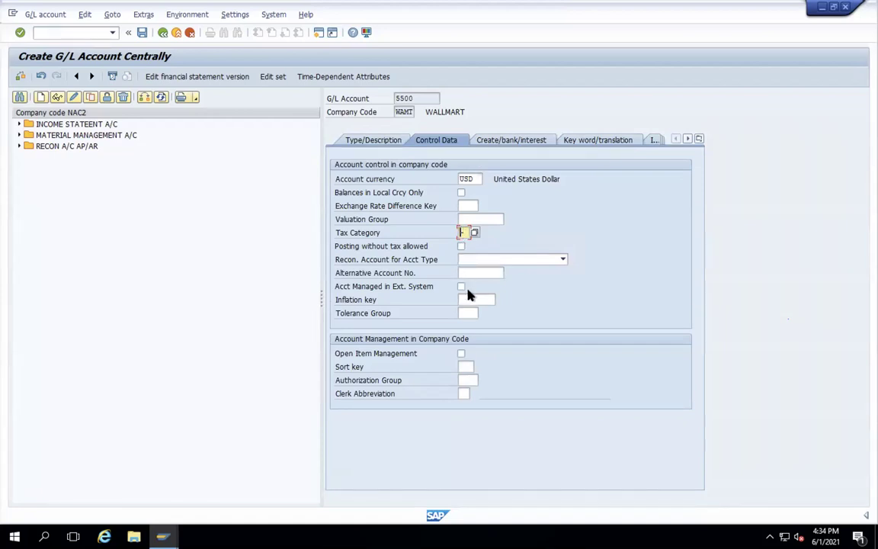
click(562, 261)
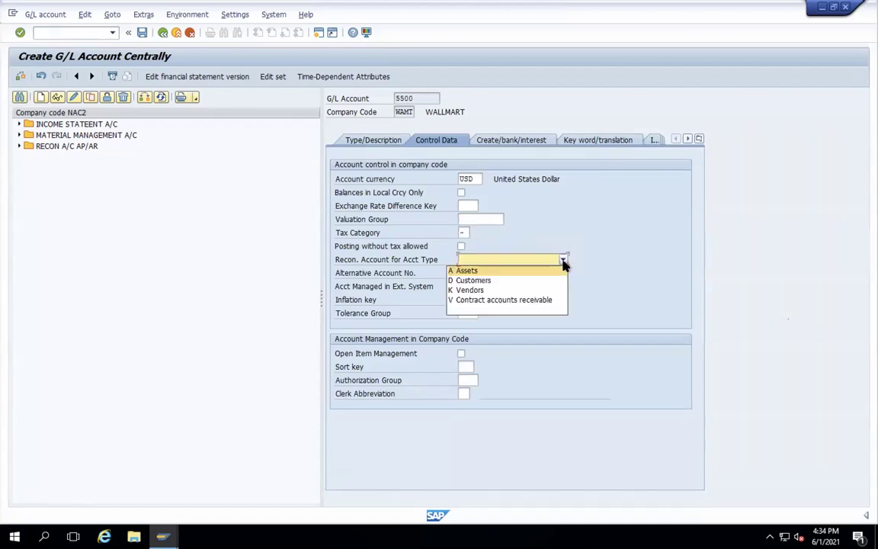
click(487, 288)
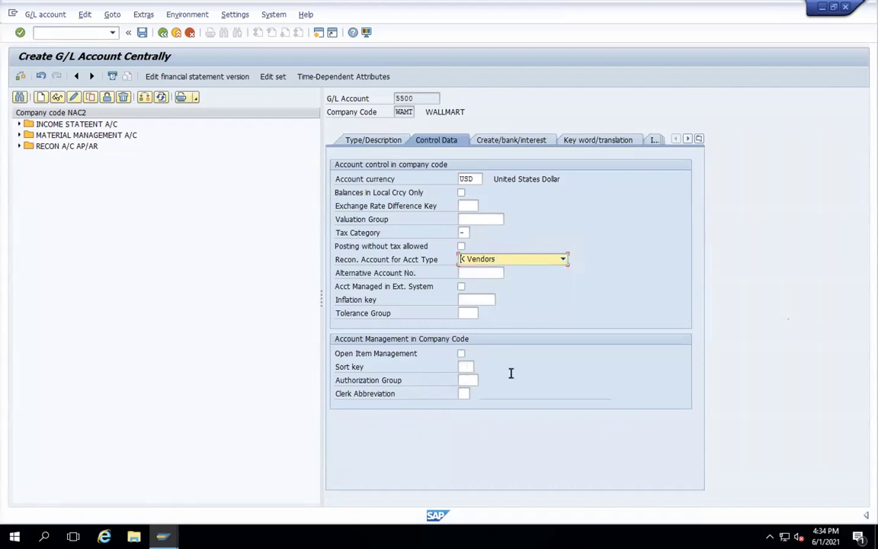
click(462, 367)
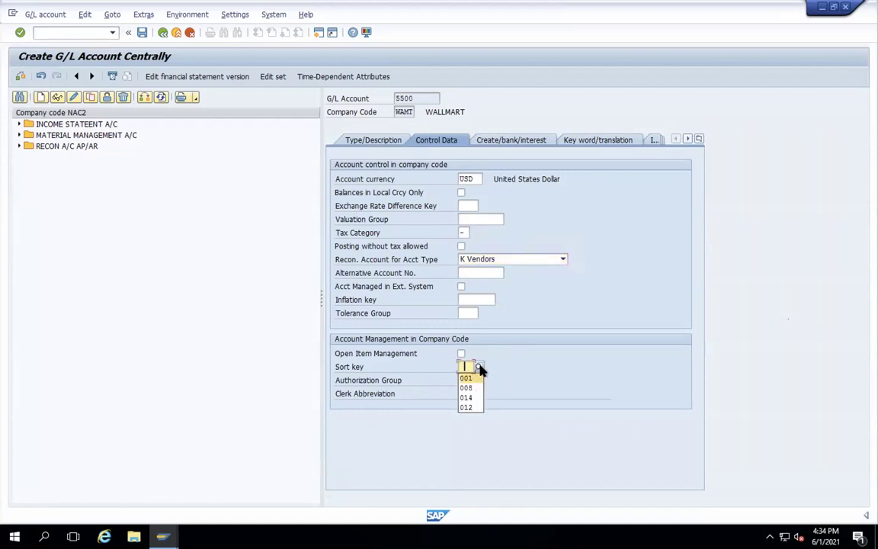
click(479, 366)
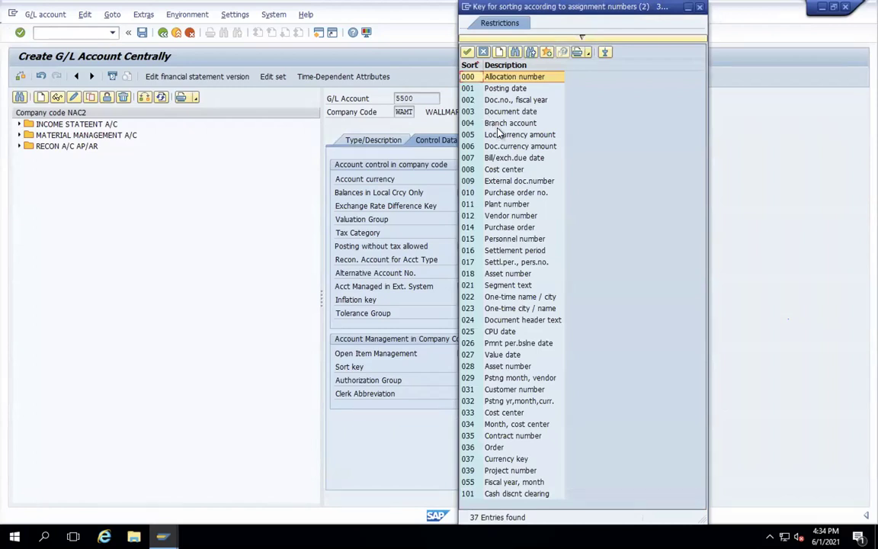
double_click(496, 215)
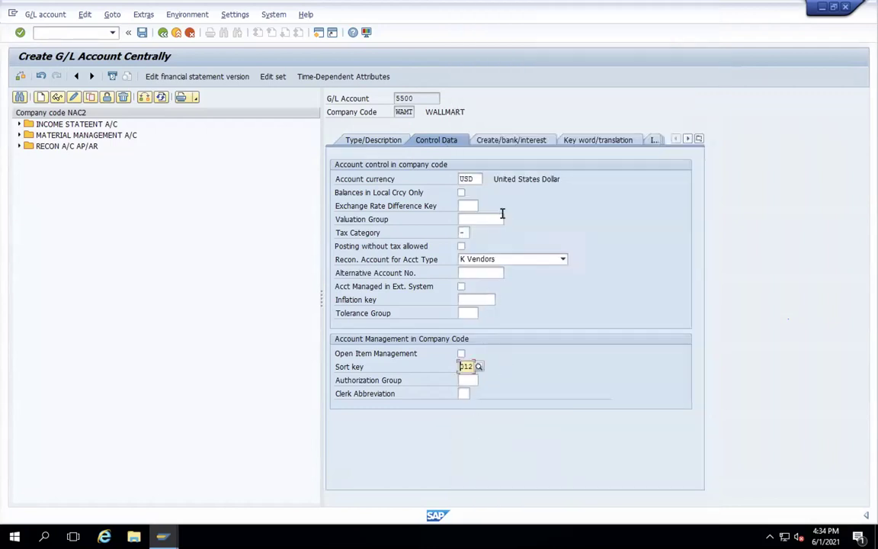
click(503, 144)
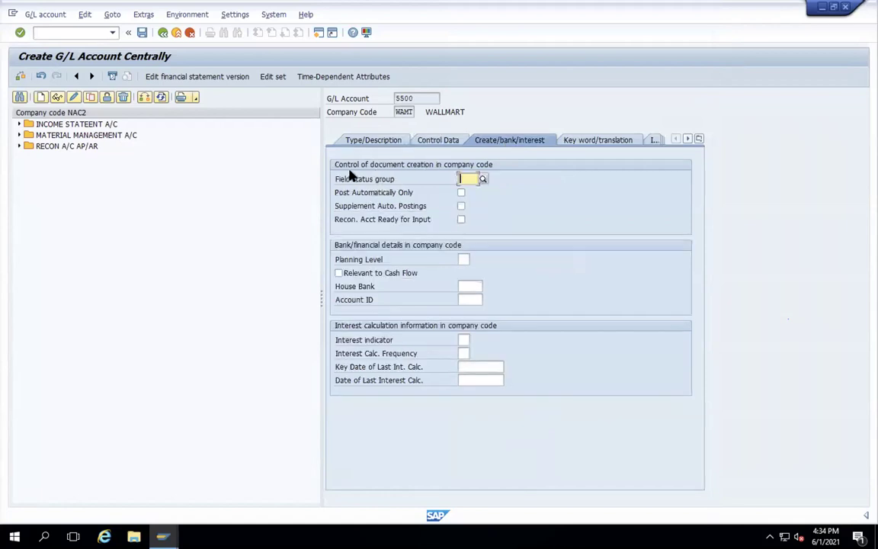
- Assign field status group YB26 to account 5500
click(481, 179)
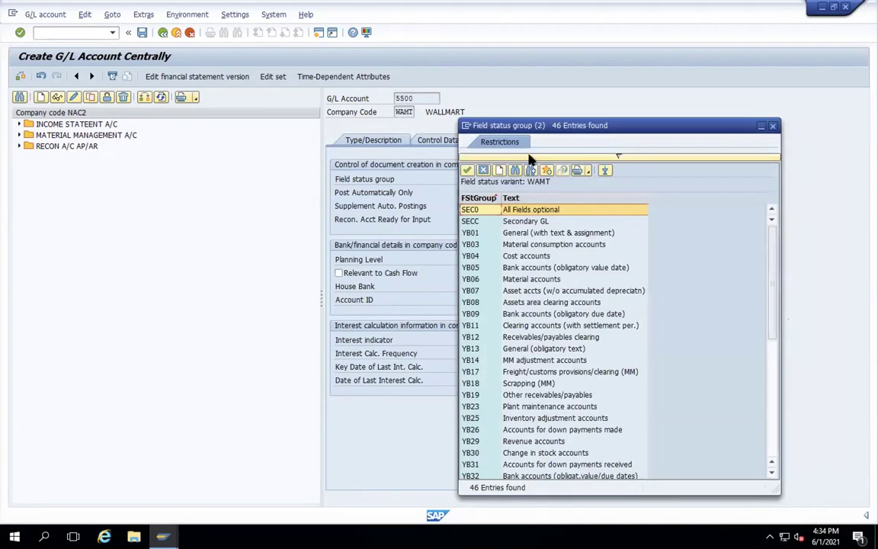
click(532, 169)
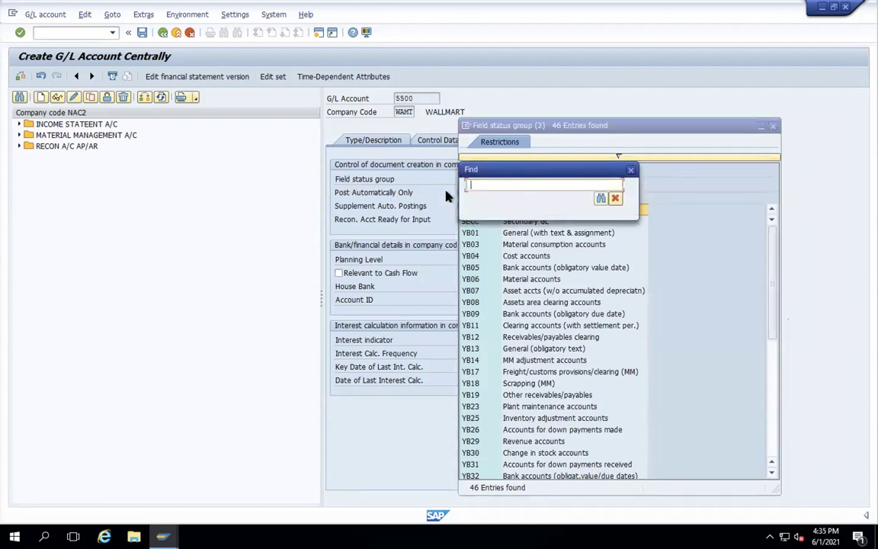
text(YB26)
key(Return)
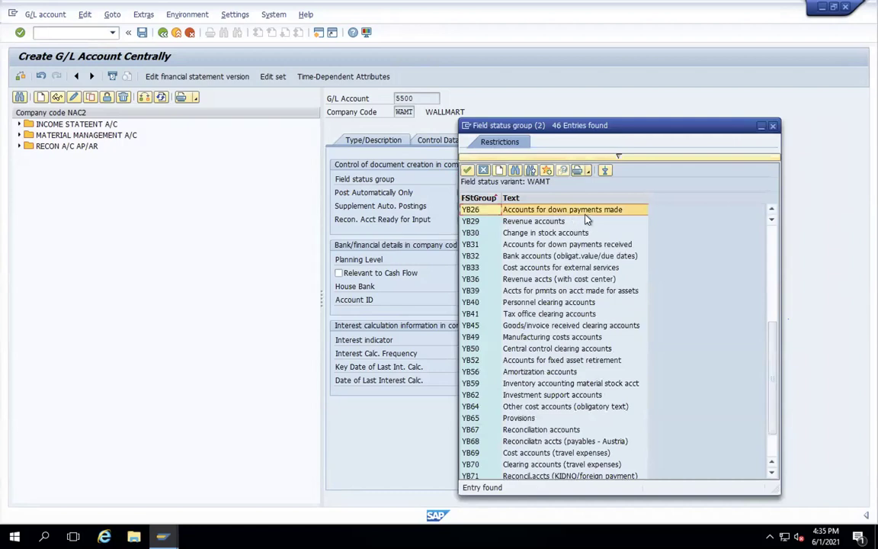
double_click(496, 211)
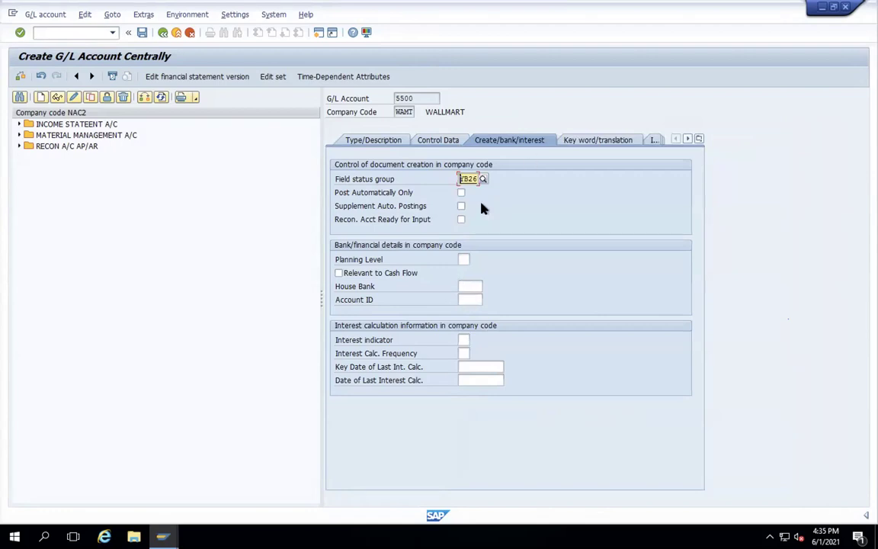
- Save account 5500 and return to the SAP Easy Access menu
click(142, 33)
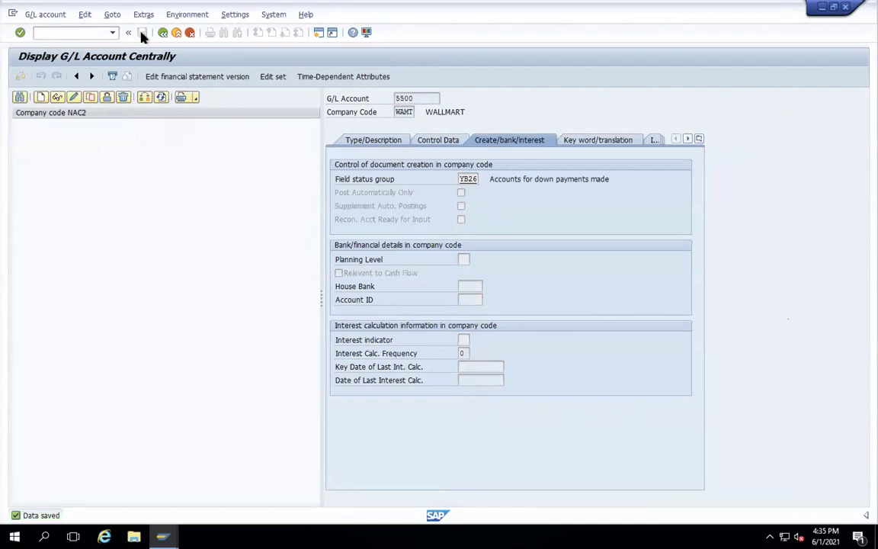
key(Return)
key(Return)
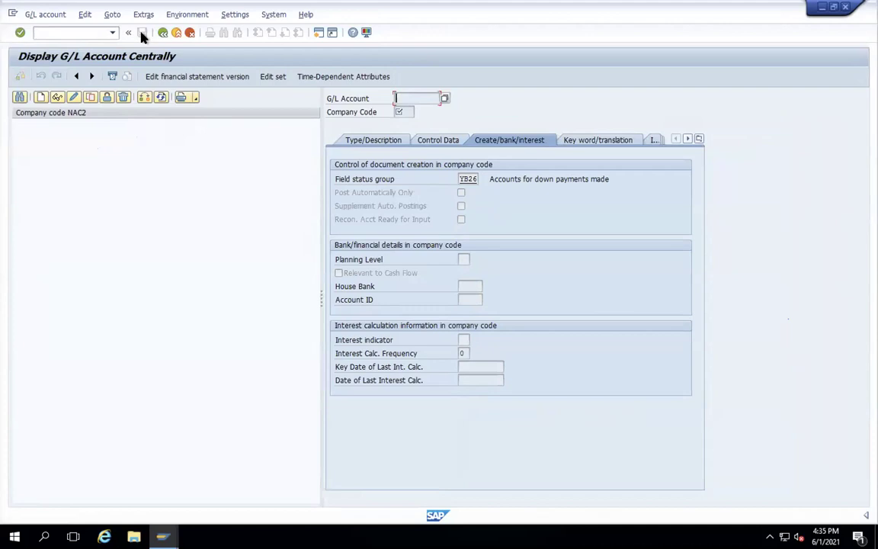
click(163, 32)
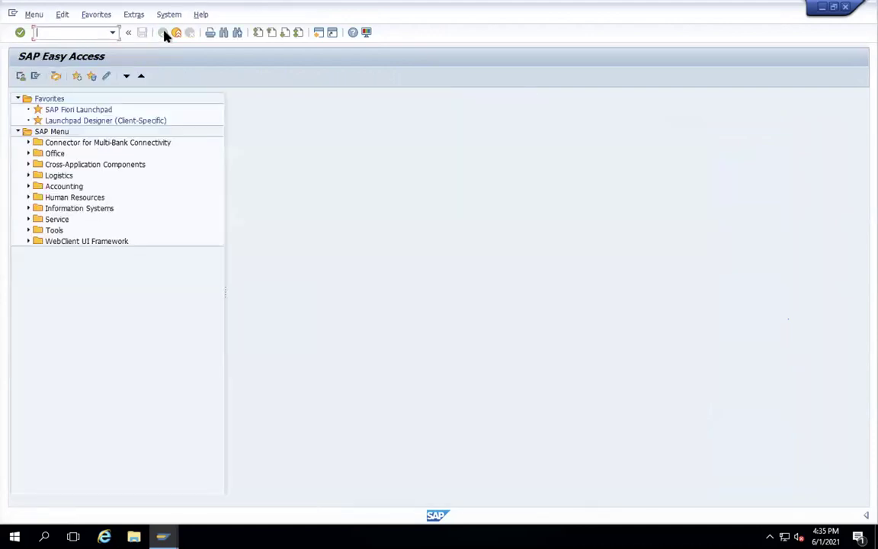
- Open FS00 for company code WAMT and select 5500 VENDOR RECON under RECON A/C AP/AR
text(FS00)
key(Return)
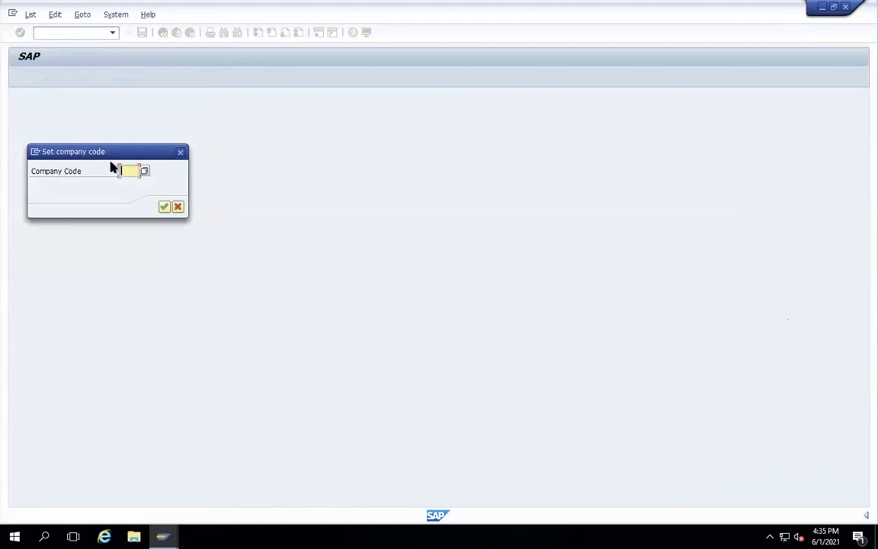
text(WAMT)
key(Return)
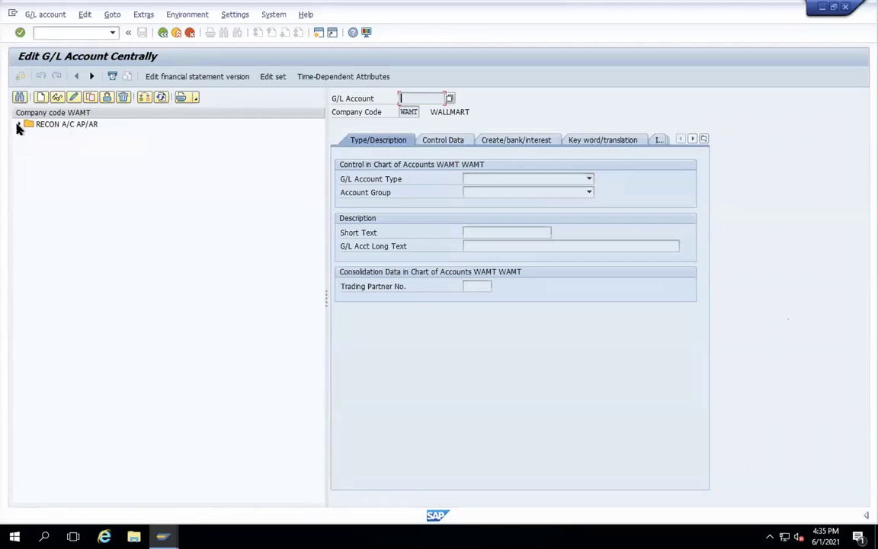
click(19, 124)
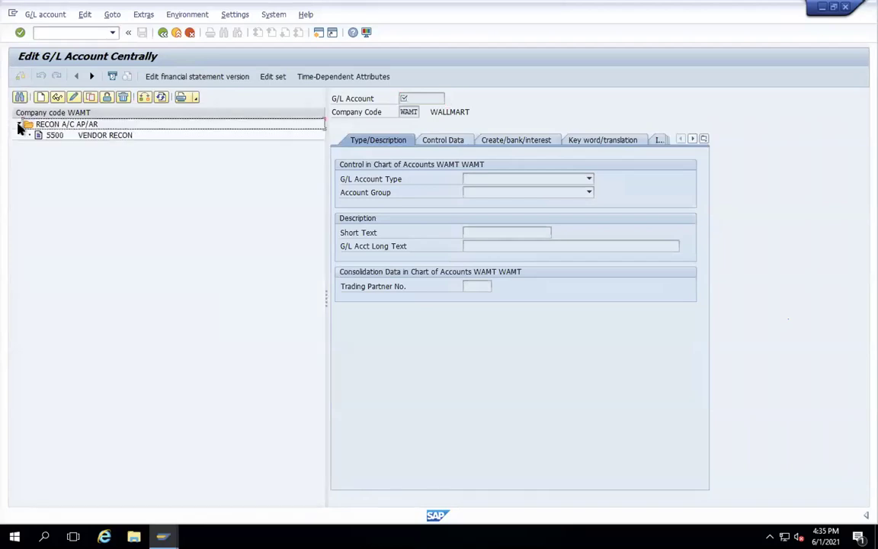
click(55, 135)
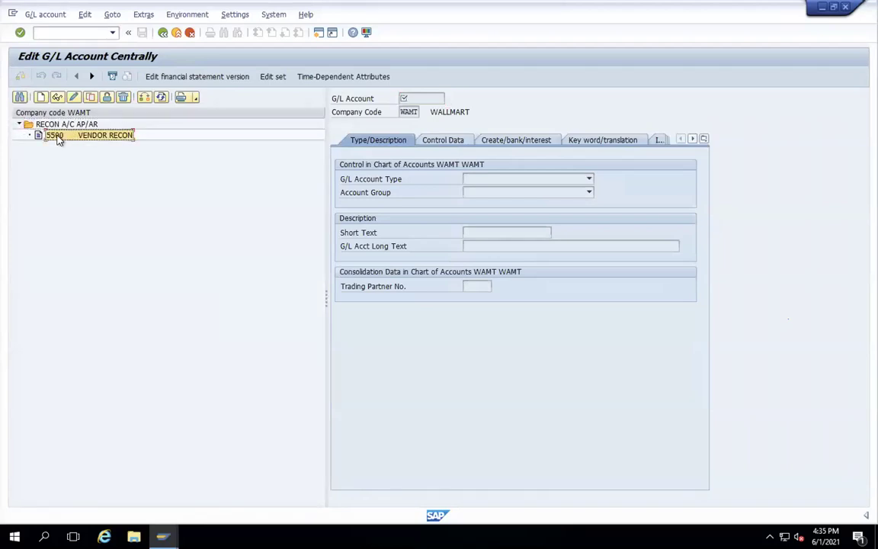
- Start creating new G/L account 6600 for WAMT
click(39, 97)
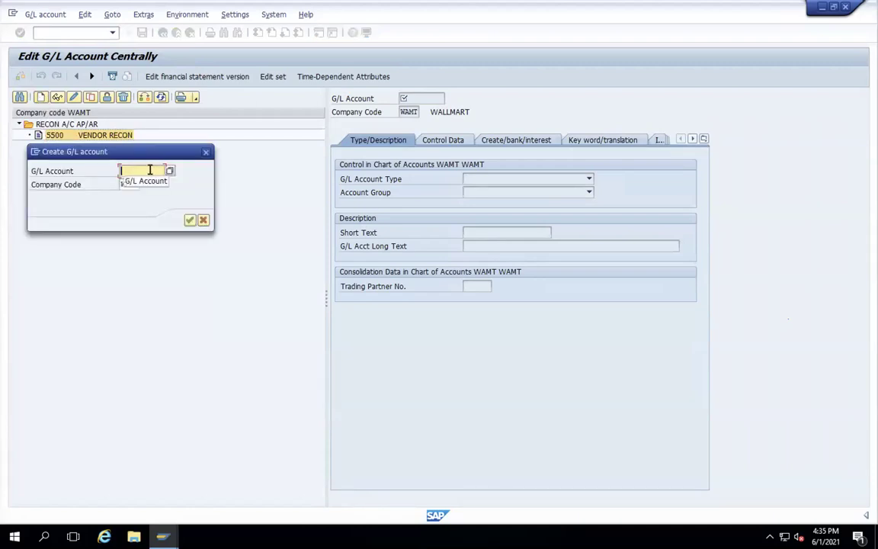
text(6600)
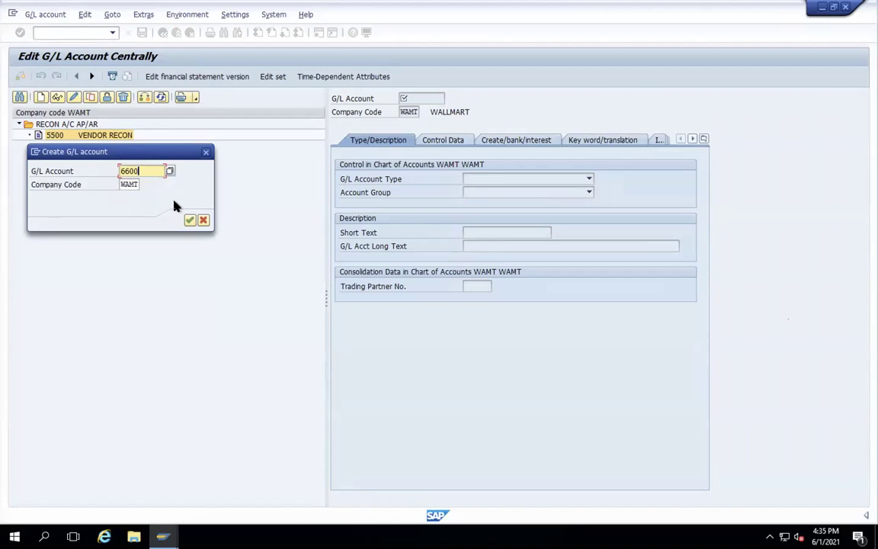
key(Return)
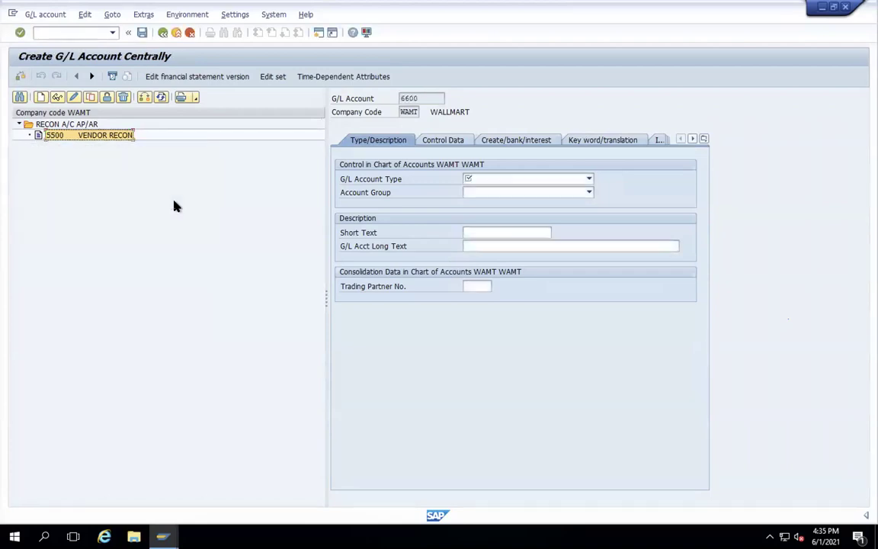
- Make 6600 a Balance Sheet Account in account group MAT
click(589, 180)
click(499, 230)
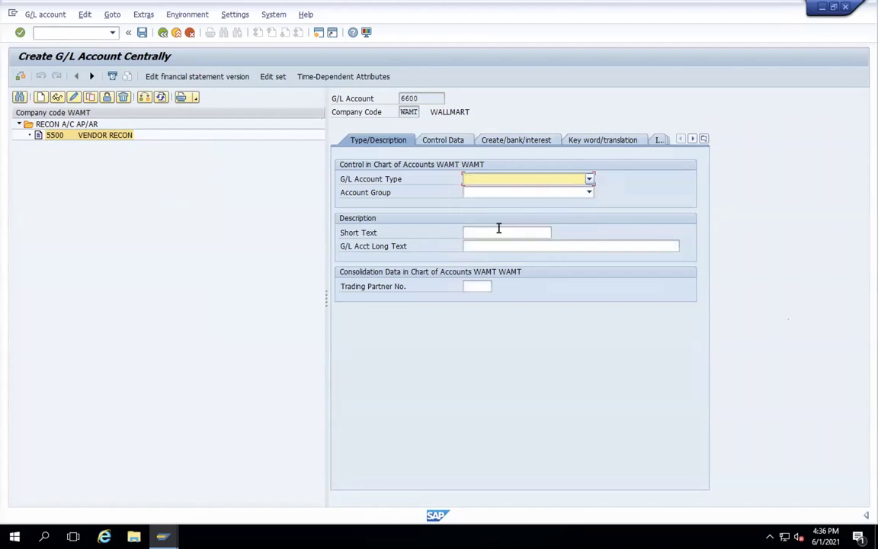
click(555, 192)
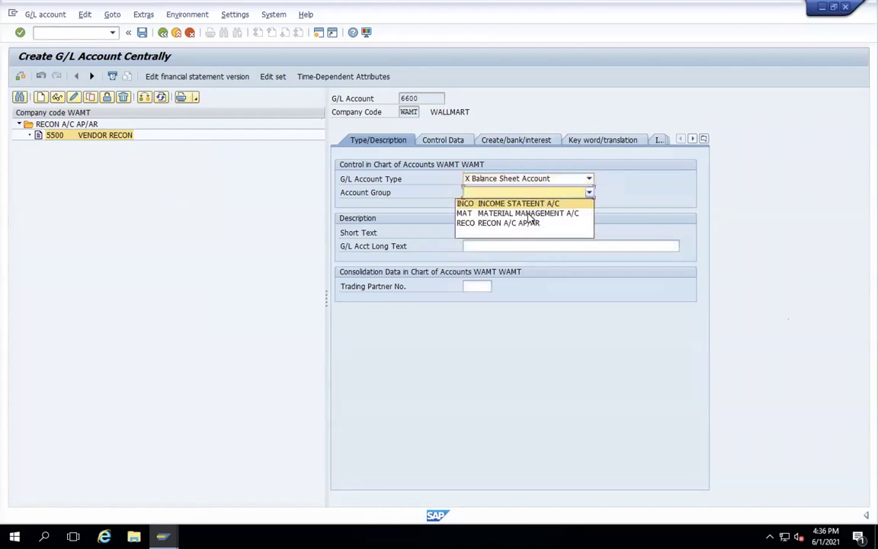
click(527, 215)
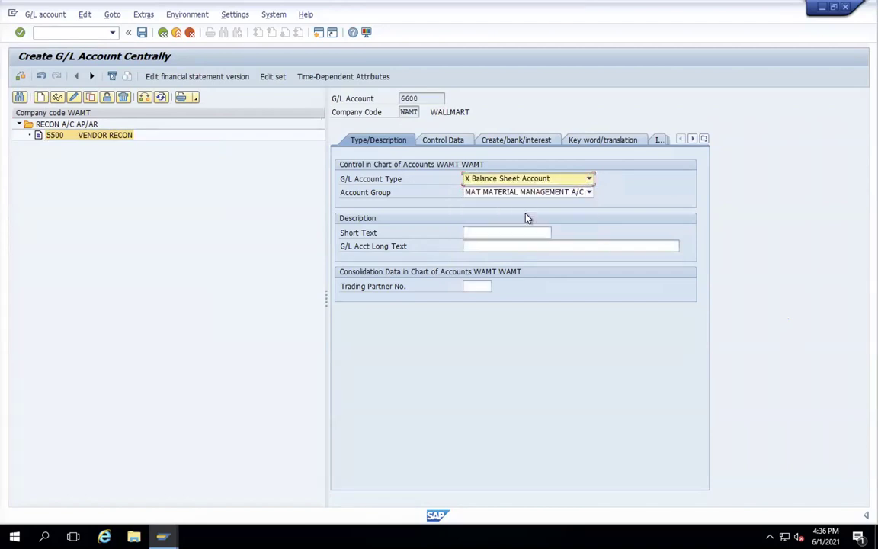
- Give 6600 short text INV RM and long text INVENTORY STOCK RM
click(488, 233)
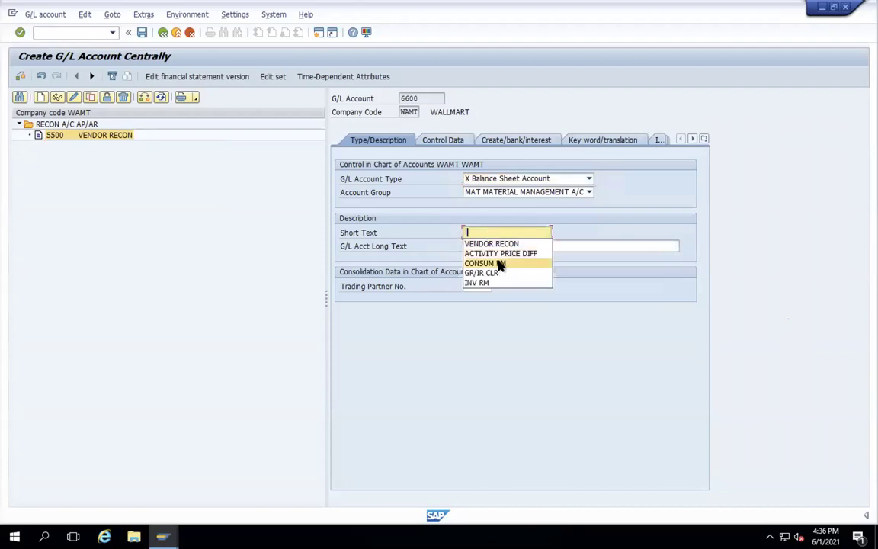
click(492, 282)
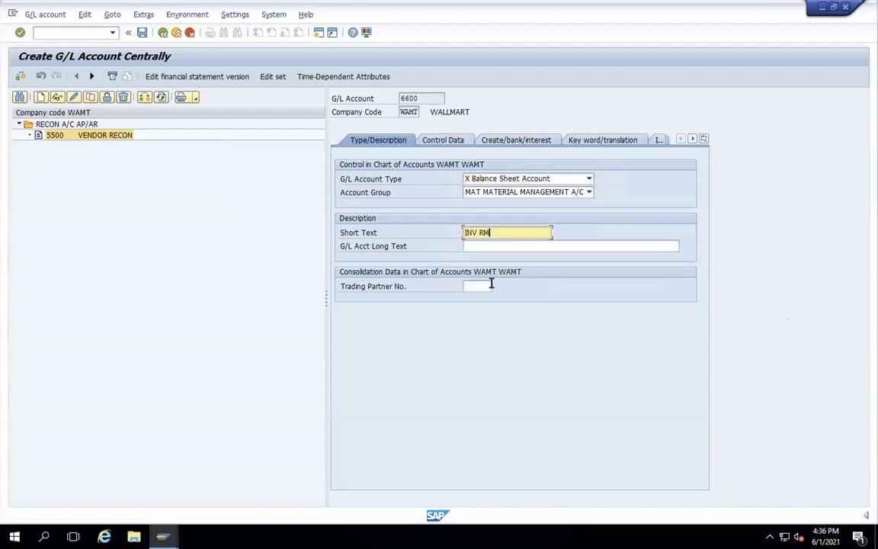
click(492, 246)
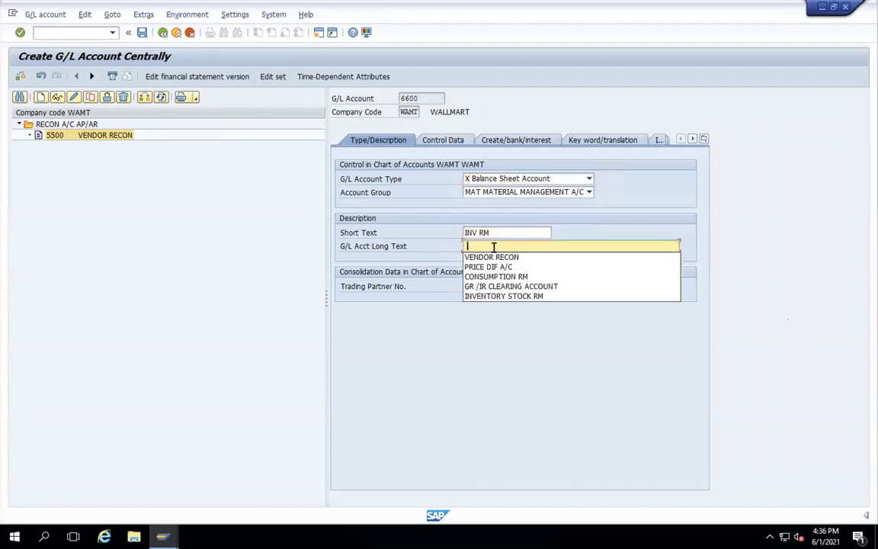
click(511, 296)
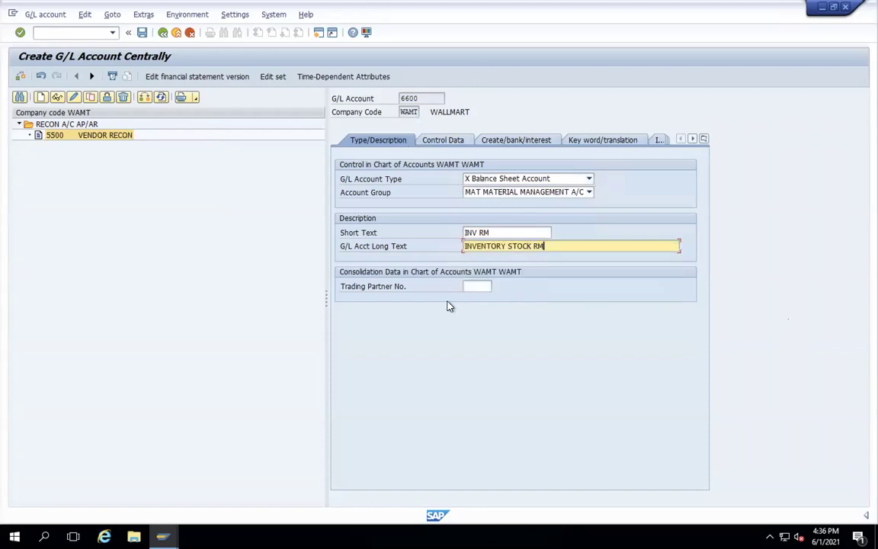
click(455, 141)
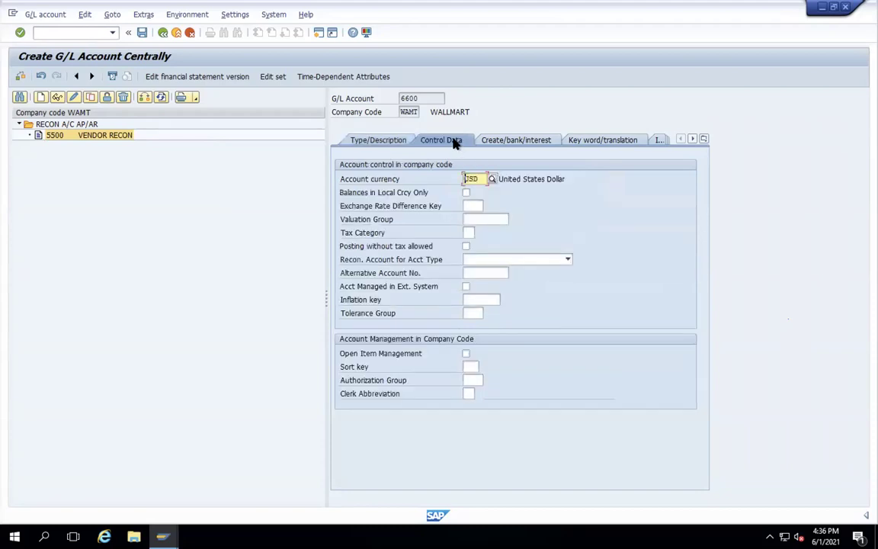
- Keep USD as the currency and hold 6600's balances in local currency only
click(468, 233)
click(466, 193)
- Give 6600 field status group YB06 with automatic postings only, and save the account
click(504, 138)
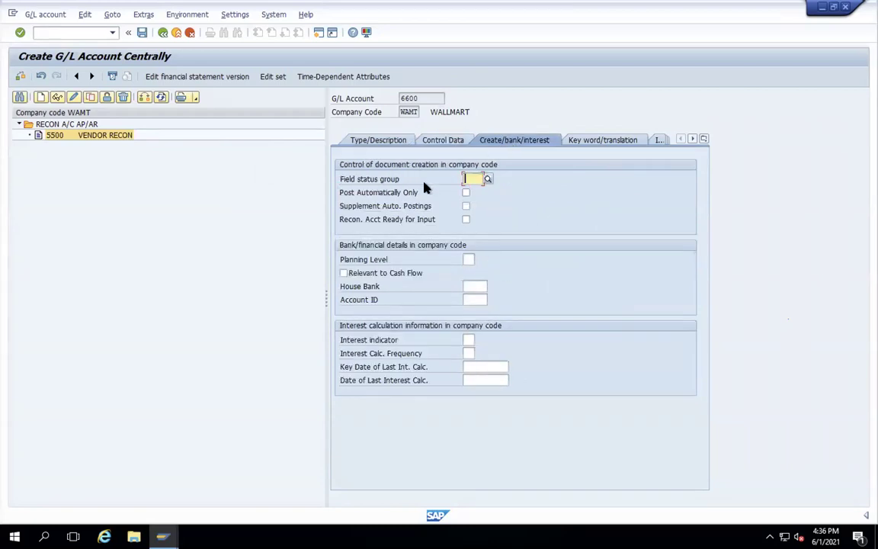
click(486, 183)
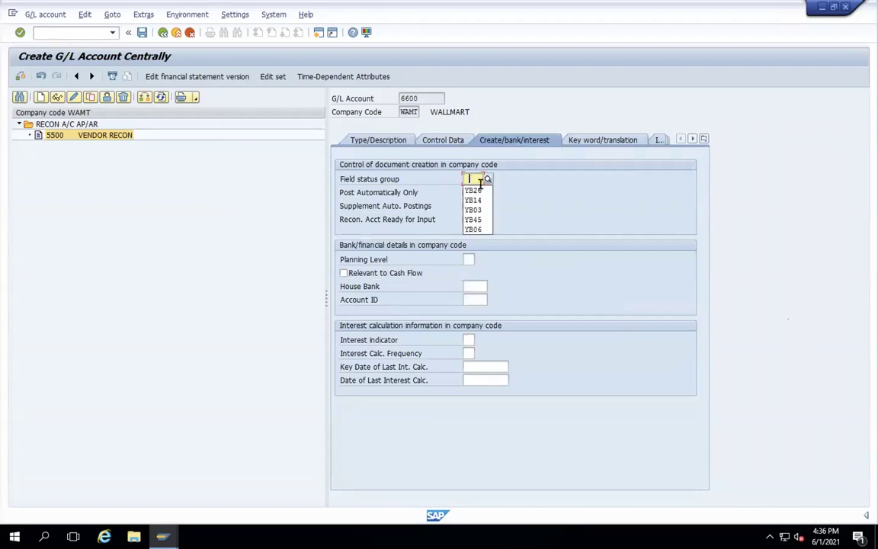
click(482, 230)
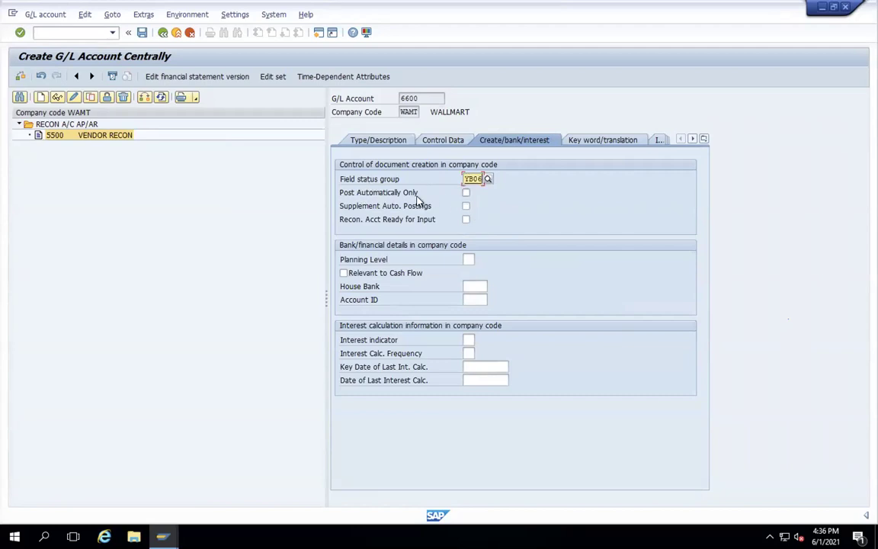
click(466, 193)
key(Return)
click(143, 33)
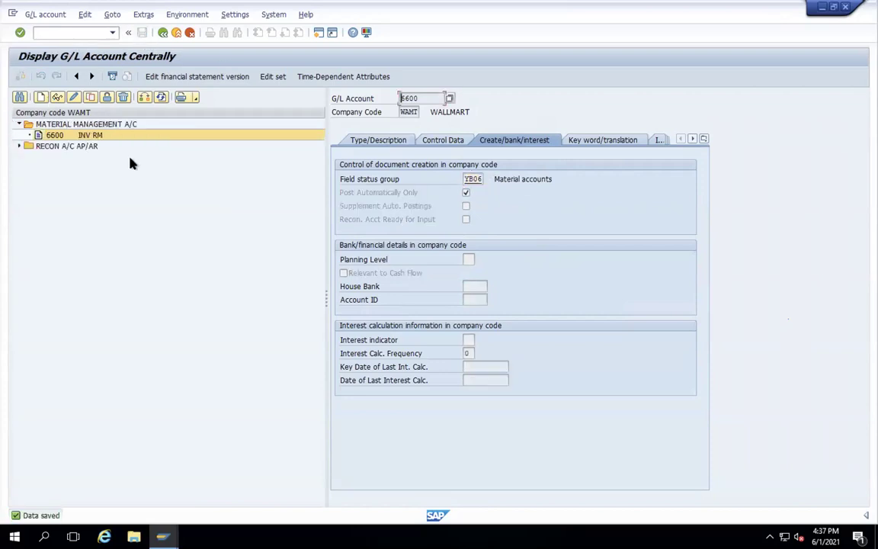
- Start creating new G/L account 6601 for WAMT
click(40, 97)
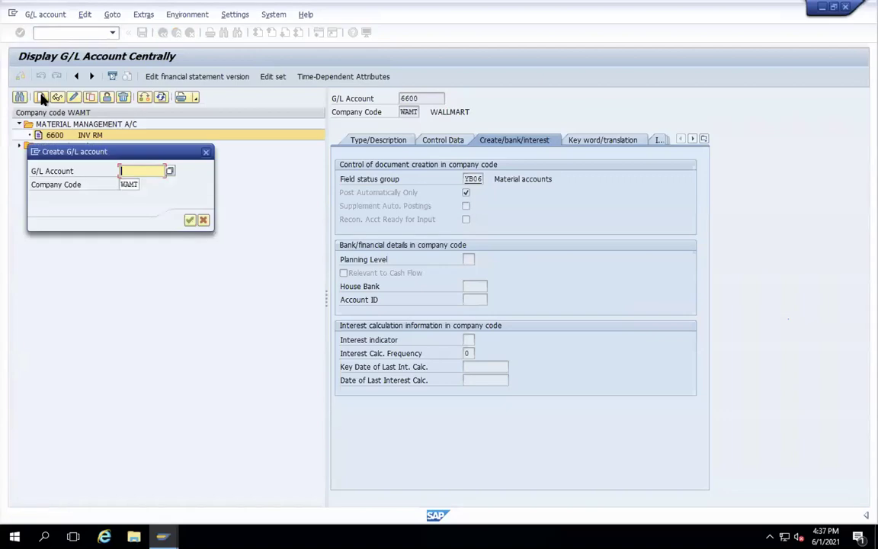
click(141, 174)
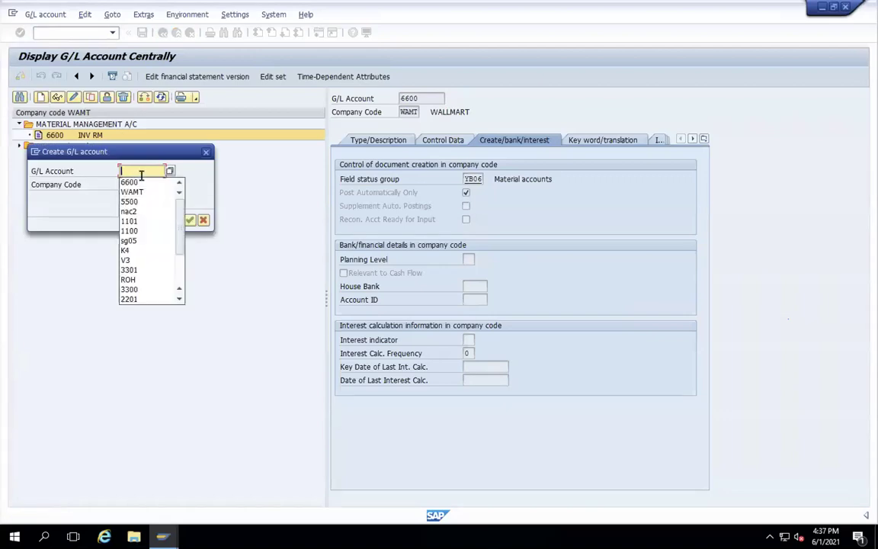
text(6601)
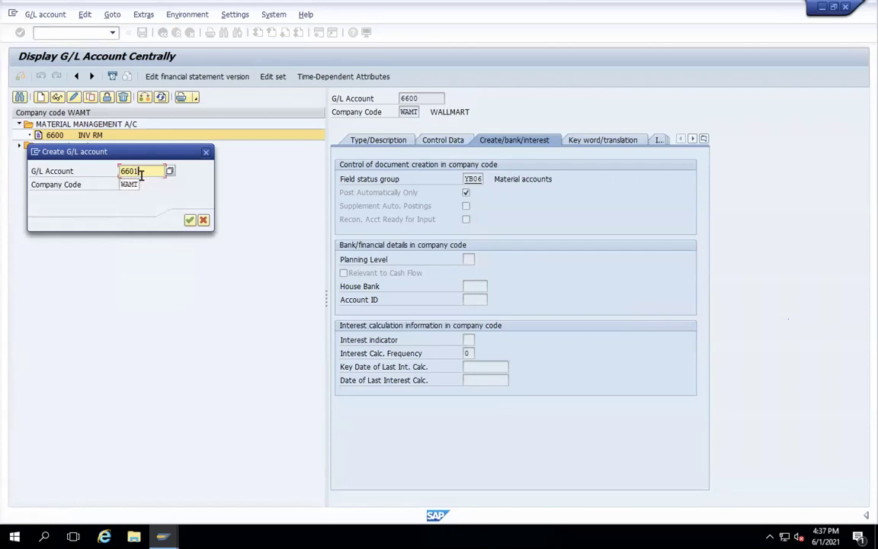
key(Return)
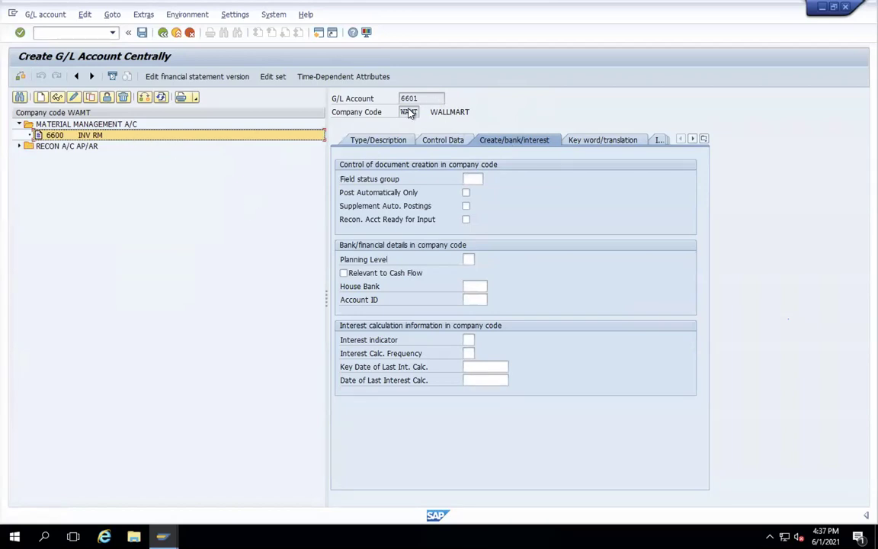
click(471, 179)
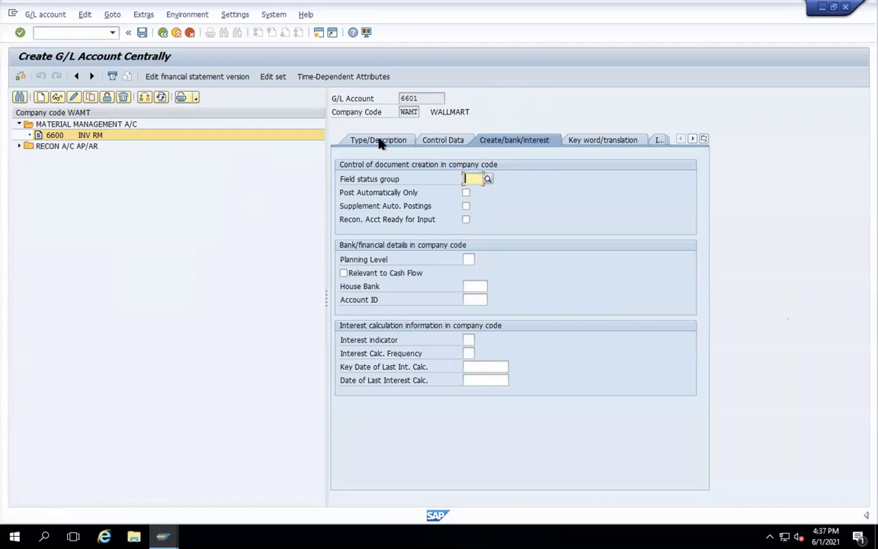
click(379, 142)
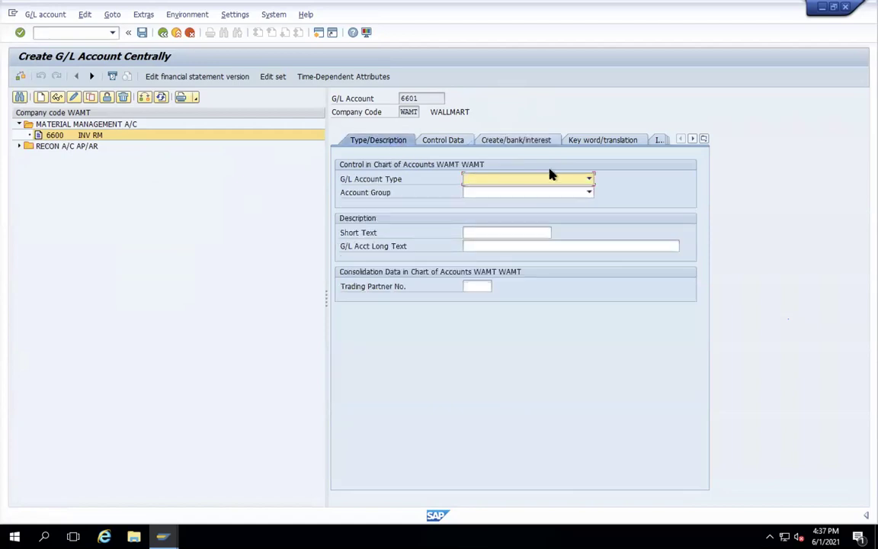
- Make 6601 a Balance Sheet Account in account group MAT
click(588, 179)
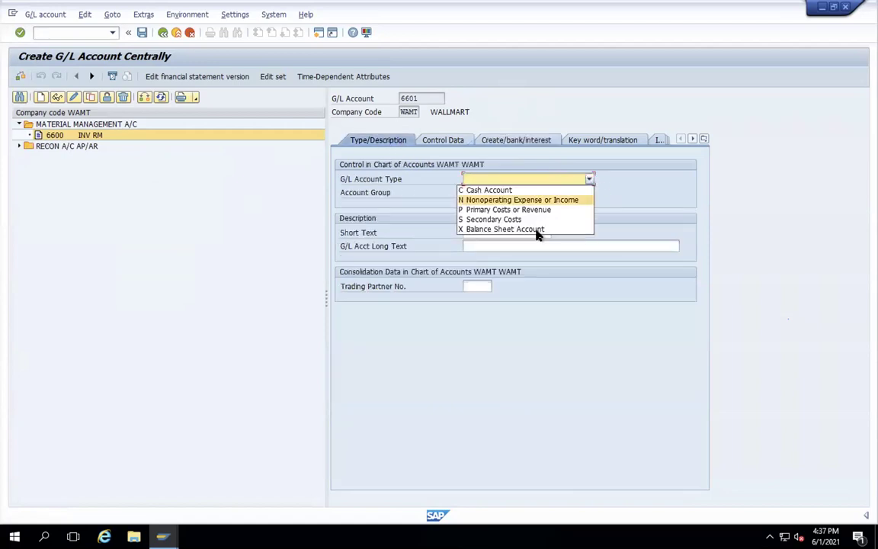
click(536, 230)
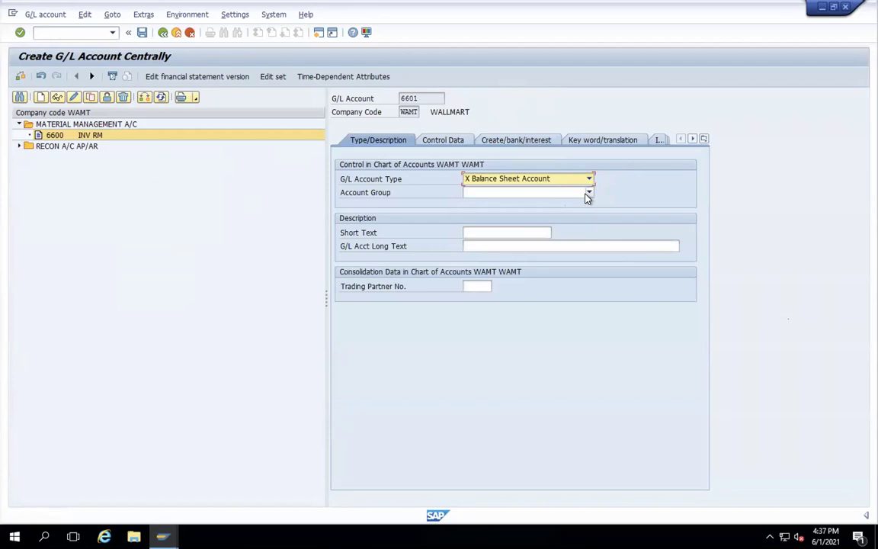
click(588, 194)
click(539, 215)
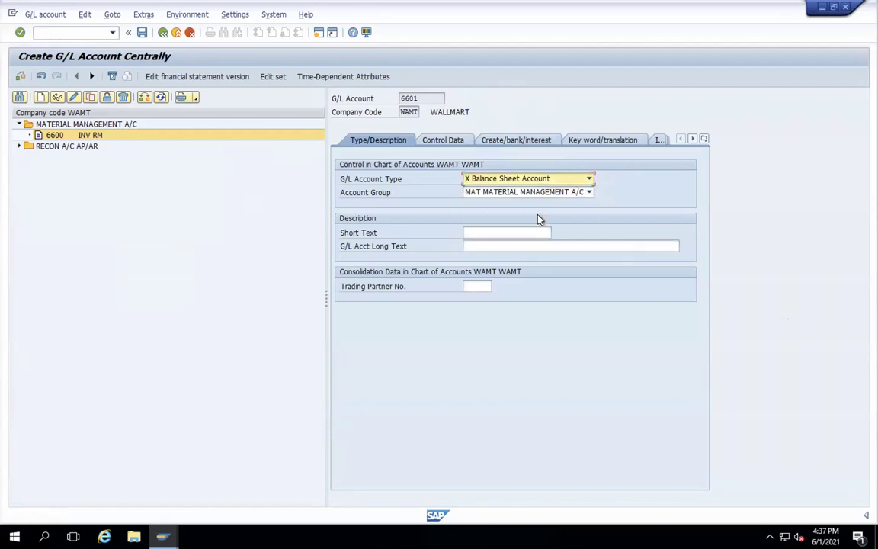
- Give 6601 short text GR/IR CLR and long text GR /IR CLEARING ACCOUNT
click(505, 234)
click(505, 234)
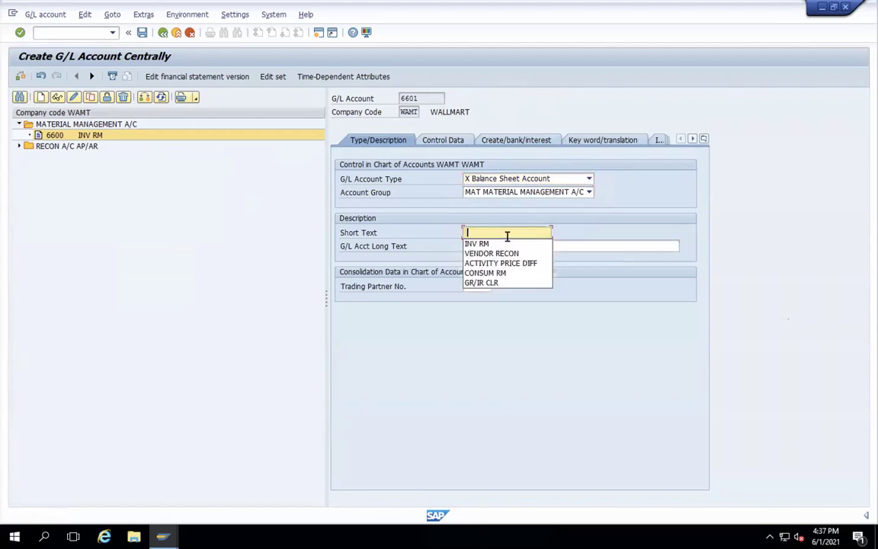
click(501, 283)
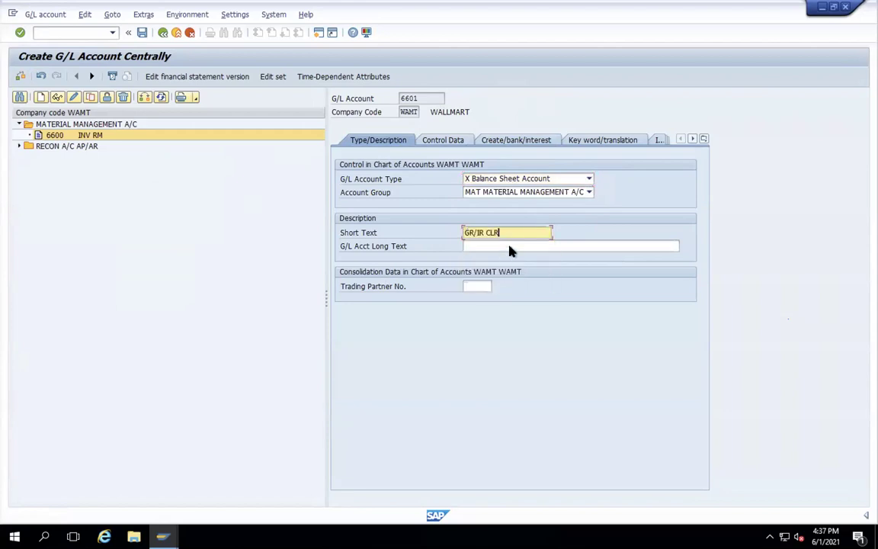
click(507, 246)
click(507, 246)
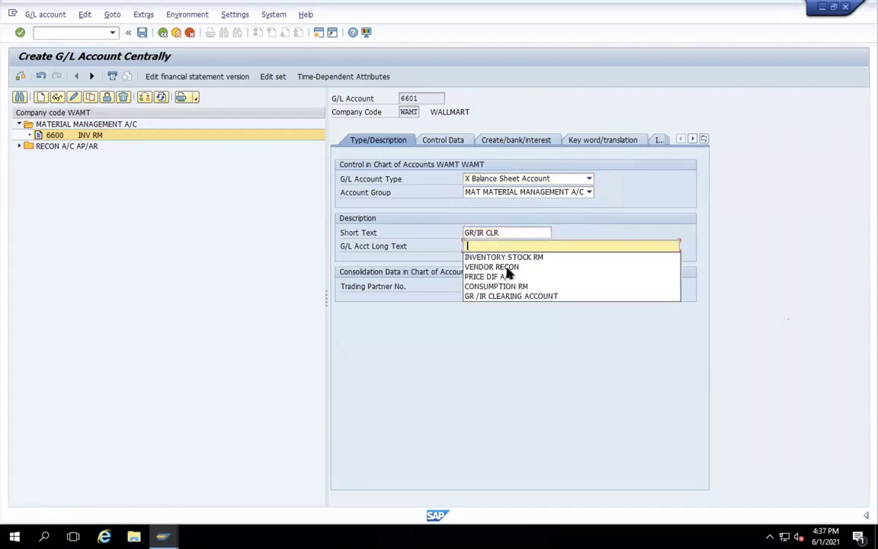
click(515, 297)
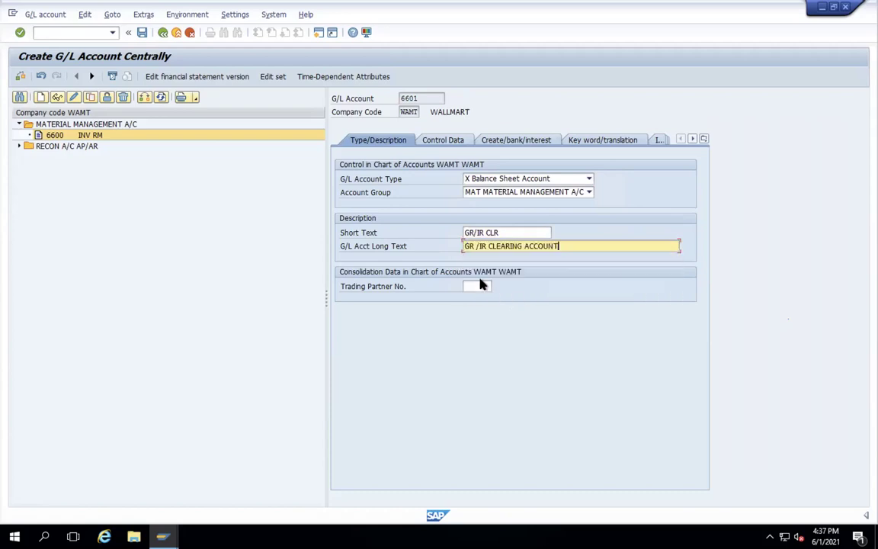
click(439, 142)
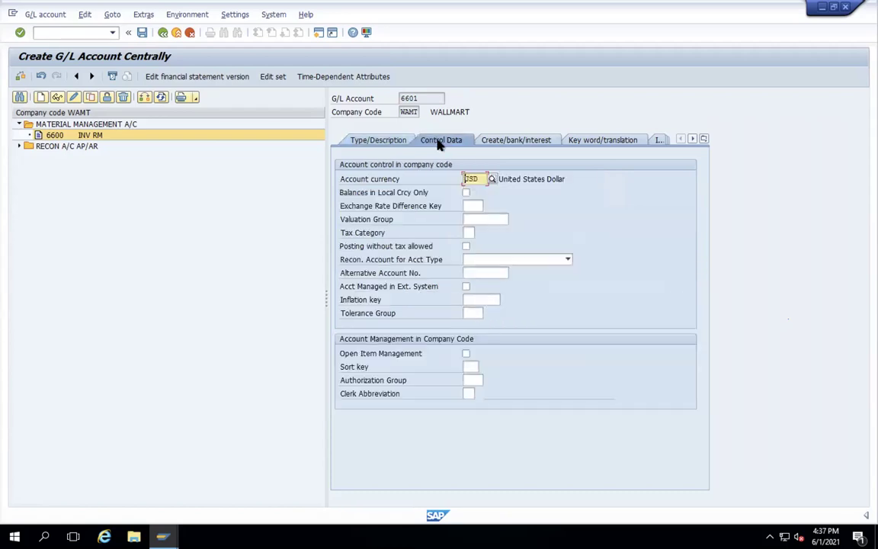
- Set 6601 to local-currency balances only and sort key 014 Purchase order
click(469, 233)
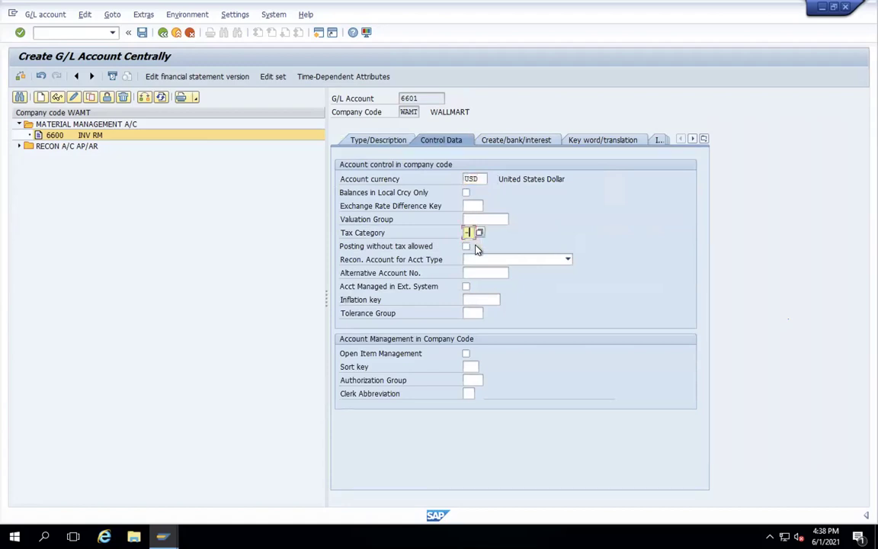
click(466, 193)
click(467, 248)
click(468, 368)
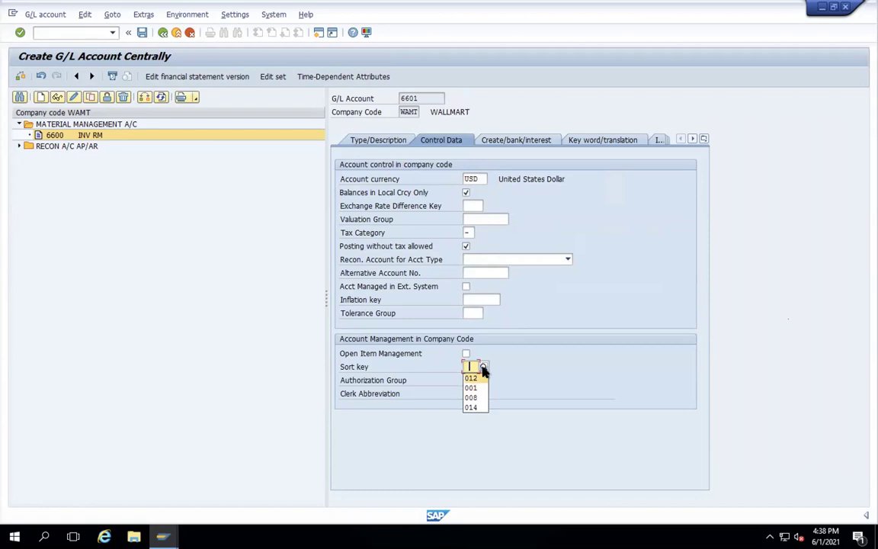
click(483, 367)
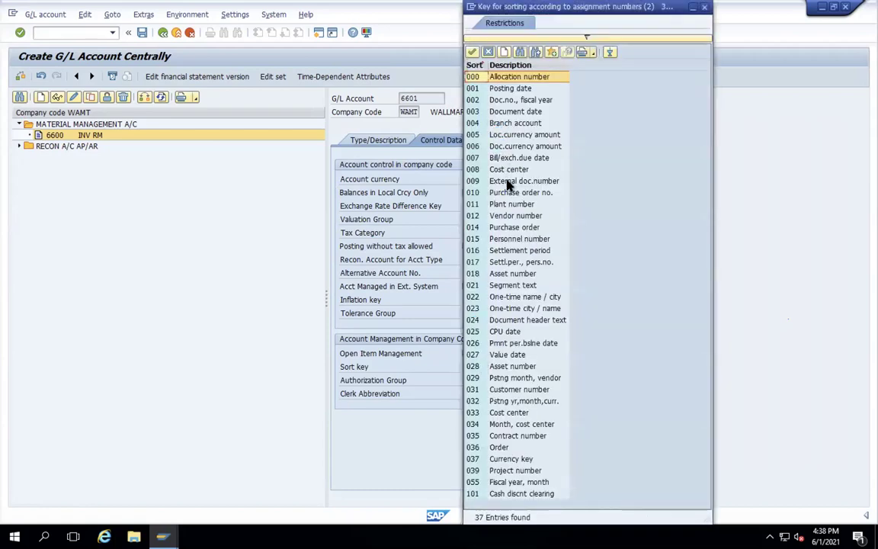
double_click(474, 229)
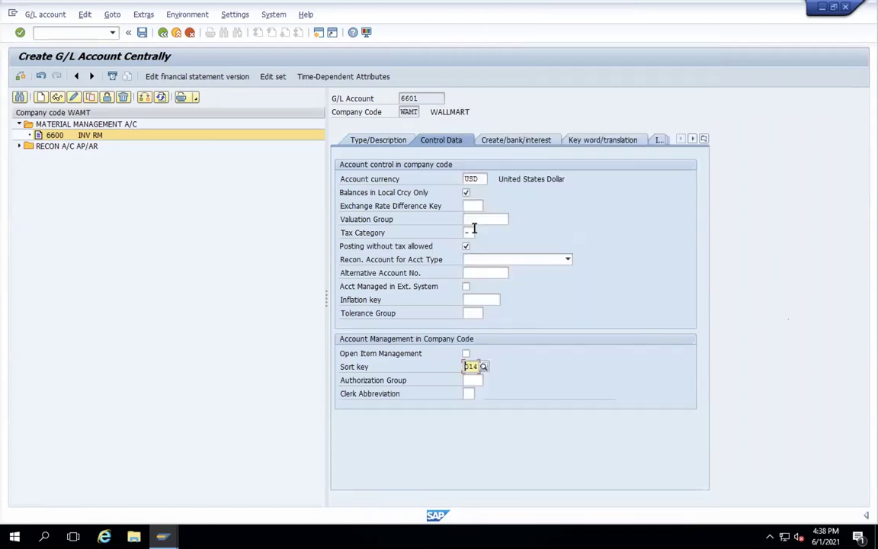
key(Return)
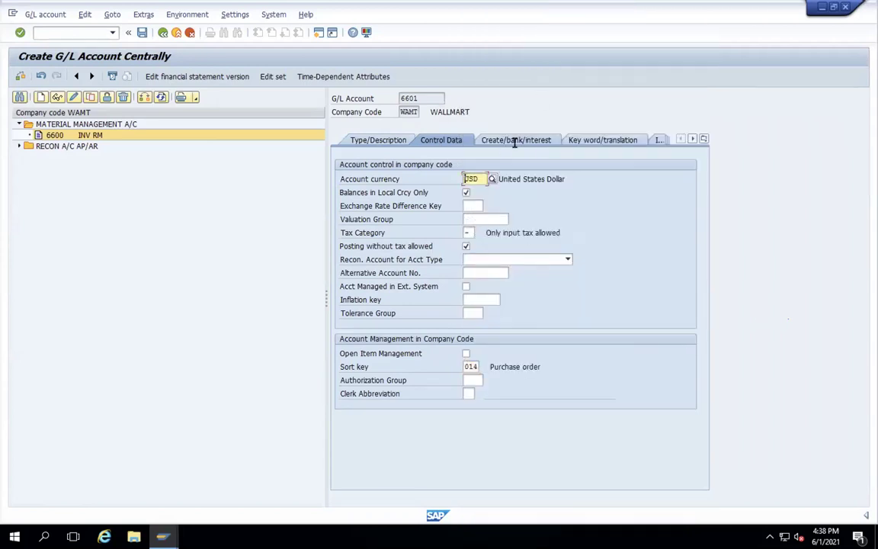
click(515, 141)
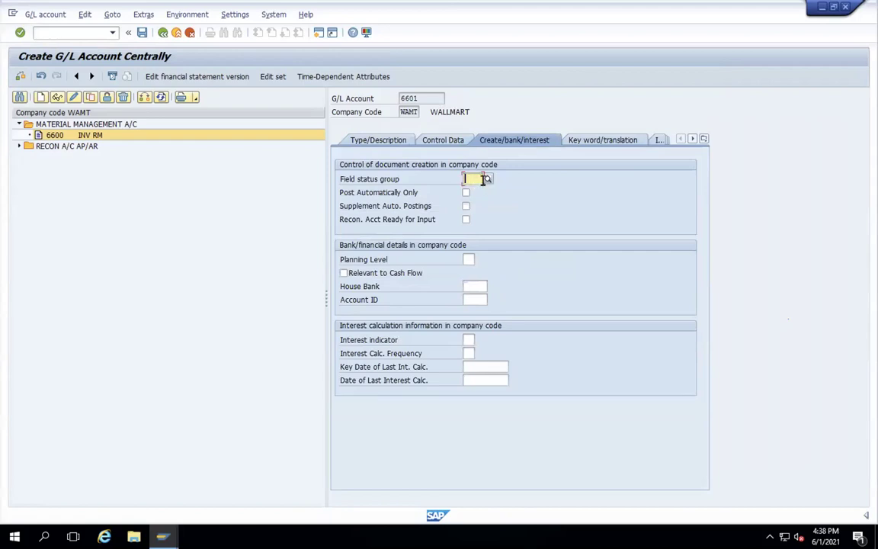
- Give 6601 field status group YB45 with automatic postings only, and save it
click(475, 186)
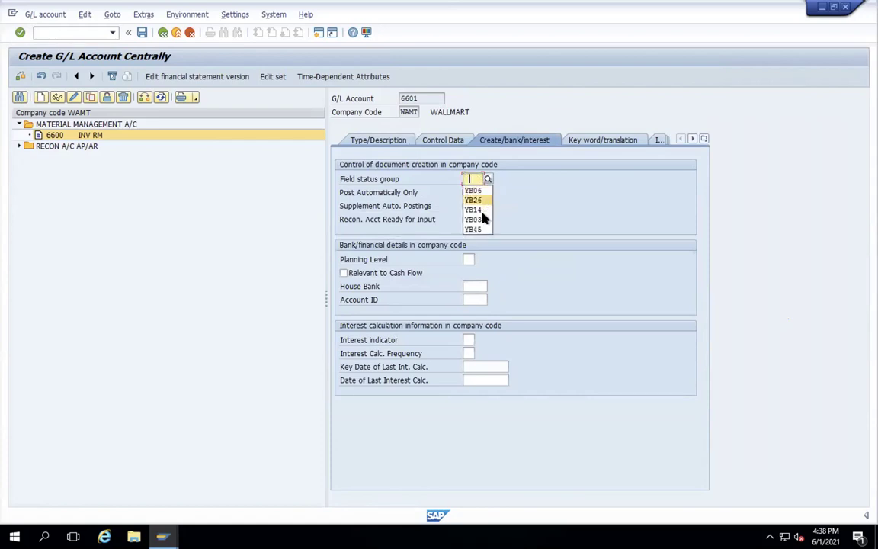
click(477, 230)
click(466, 193)
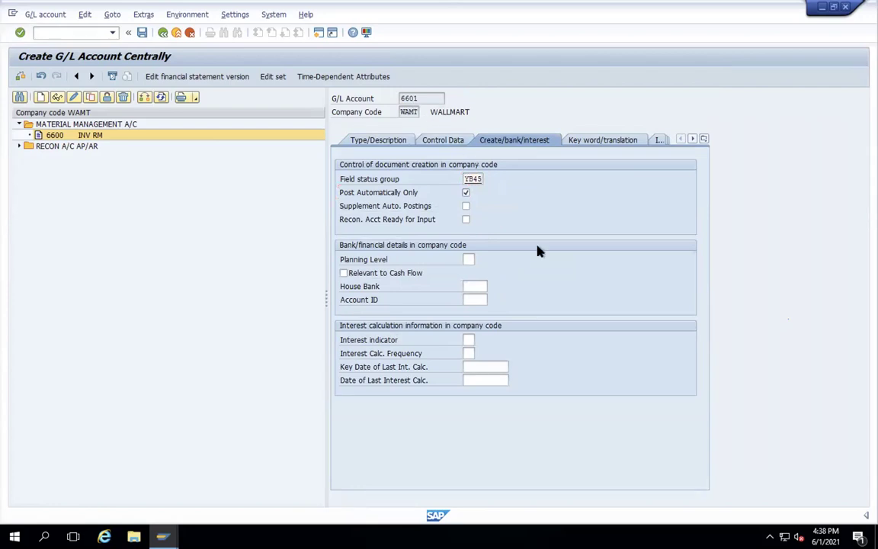
key(Return)
click(141, 32)
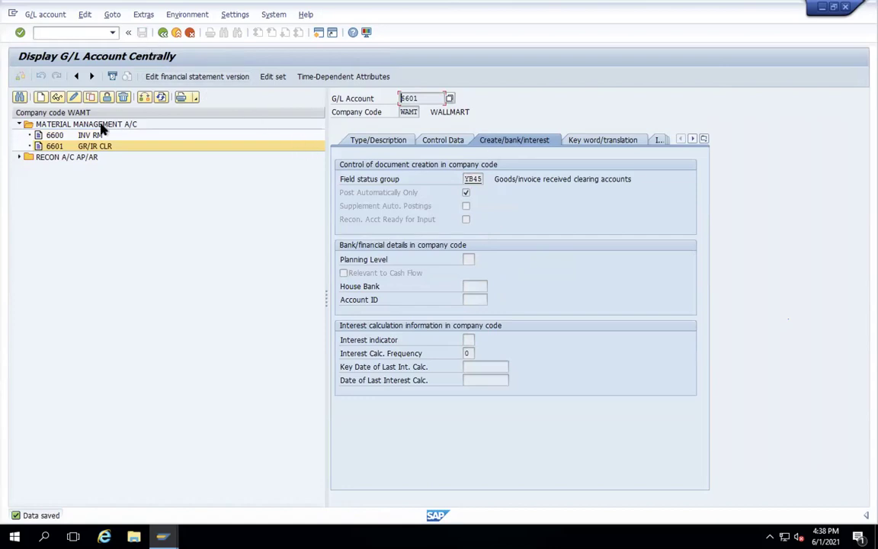
- Start creating new G/L account 7700 for WAMT
click(46, 99)
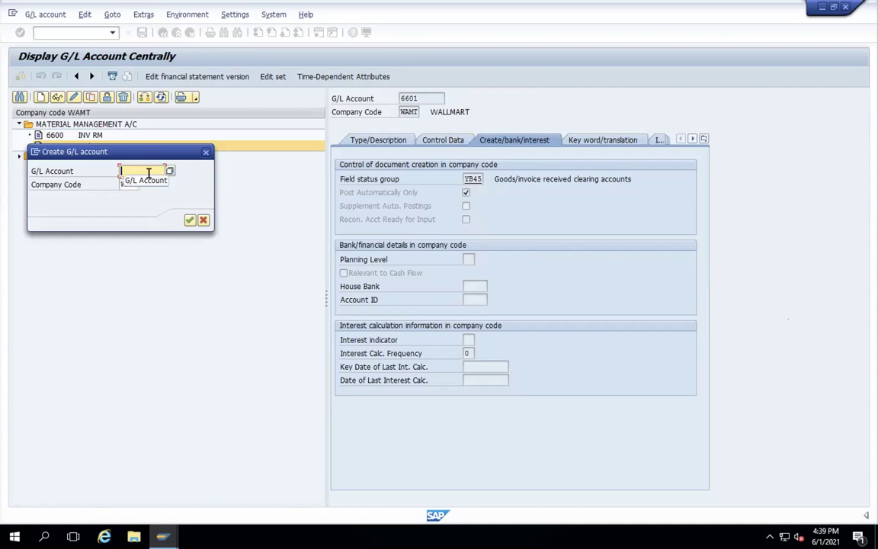
text(7700)
key(Return)
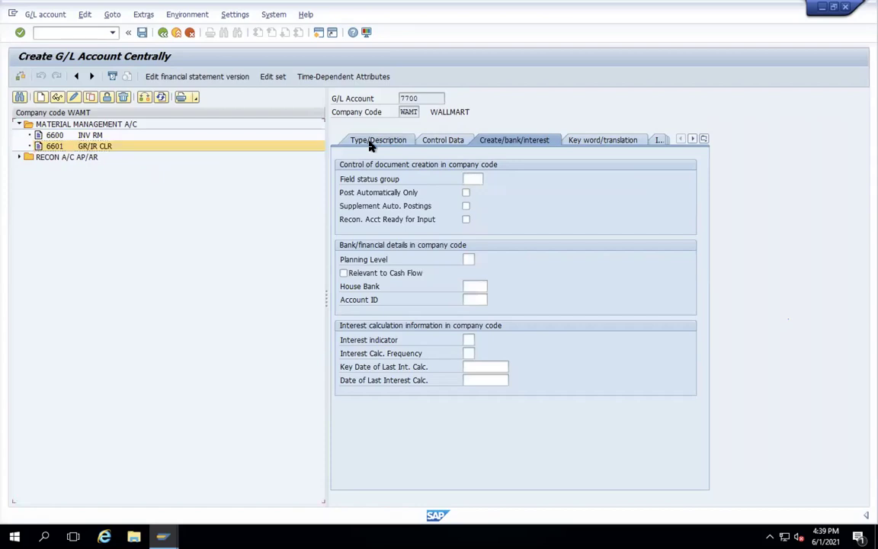
- Make 7700 a Primary Costs or Revenue account in group INCO
click(371, 141)
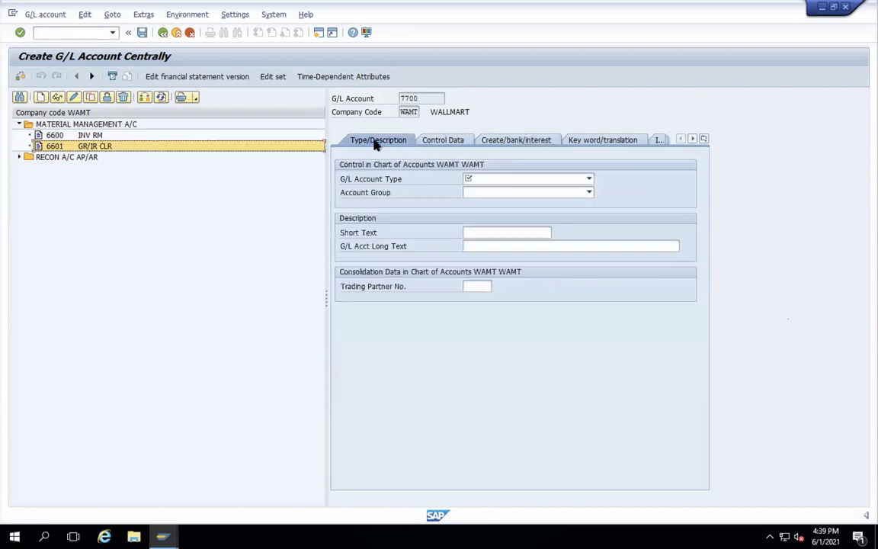
click(588, 179)
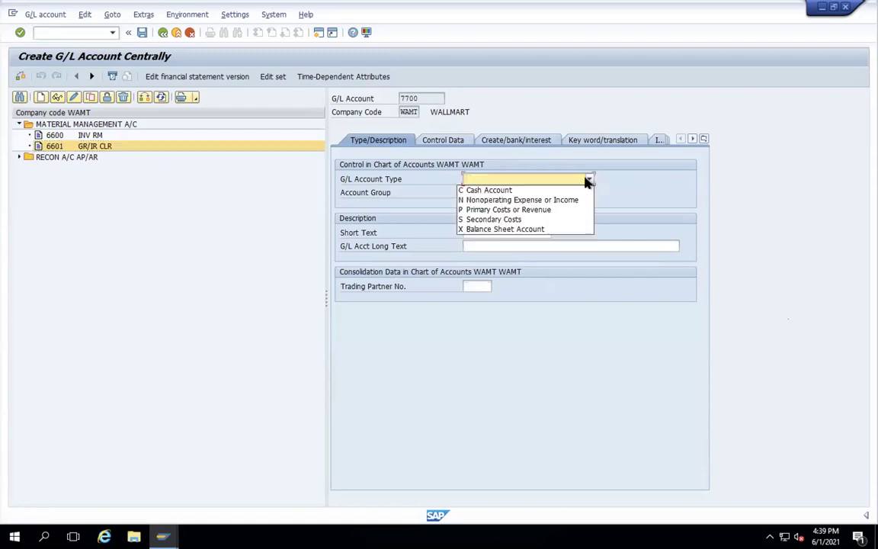
click(488, 214)
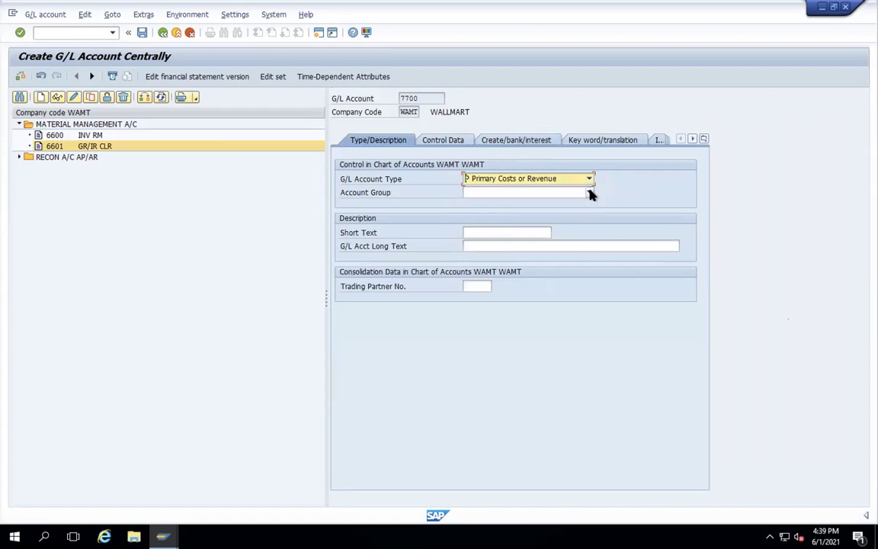
click(590, 194)
click(589, 195)
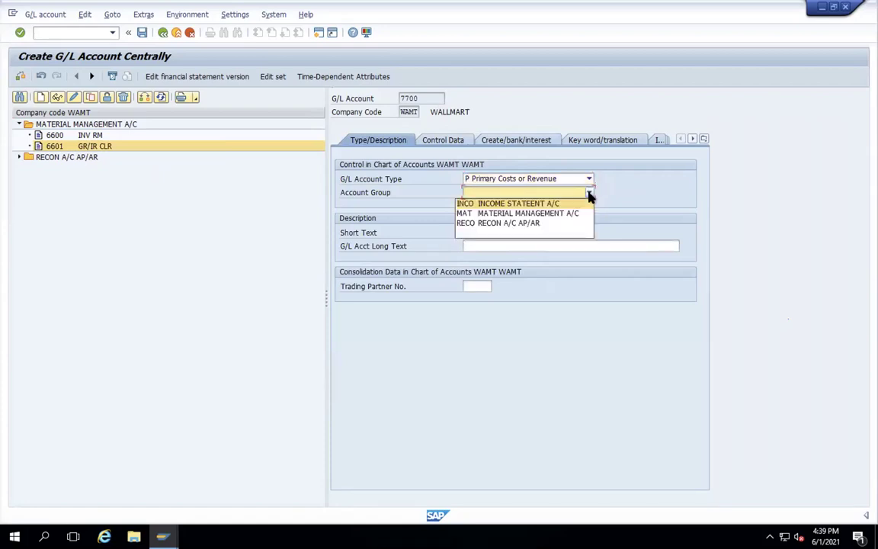
click(509, 204)
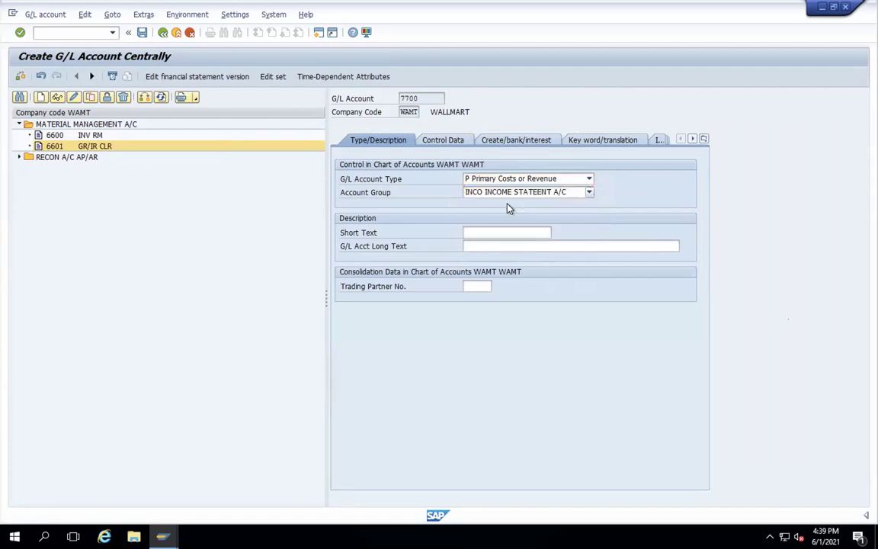
- Give 7700 short text CONSUM RM and long text CONSUMPTION RM
click(478, 234)
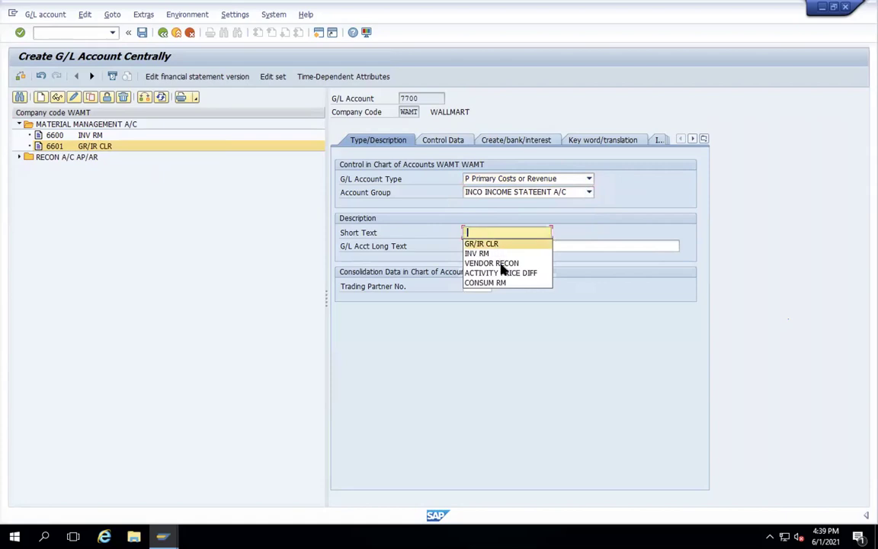
click(500, 283)
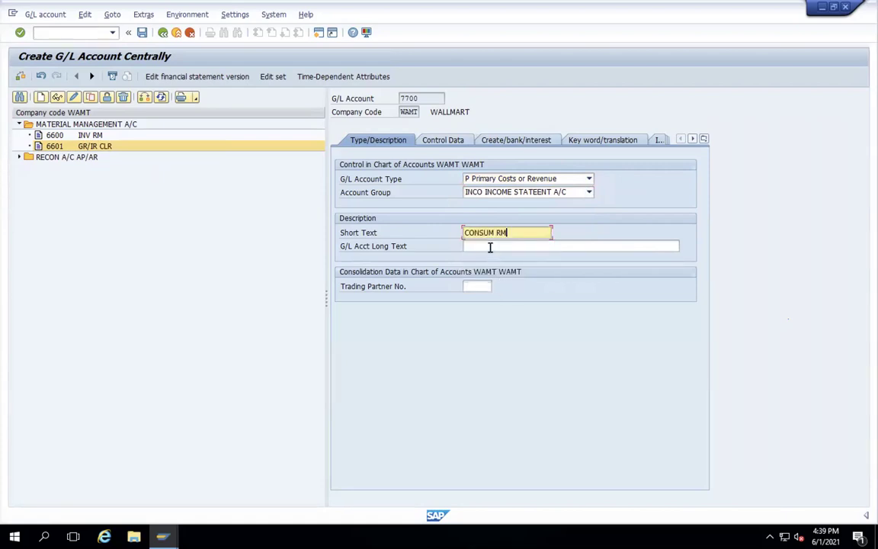
click(490, 246)
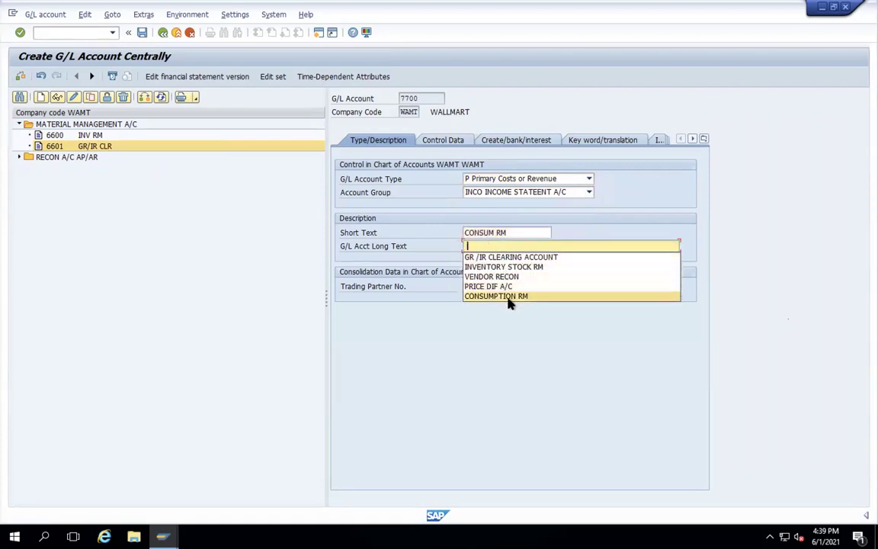
click(509, 299)
click(440, 141)
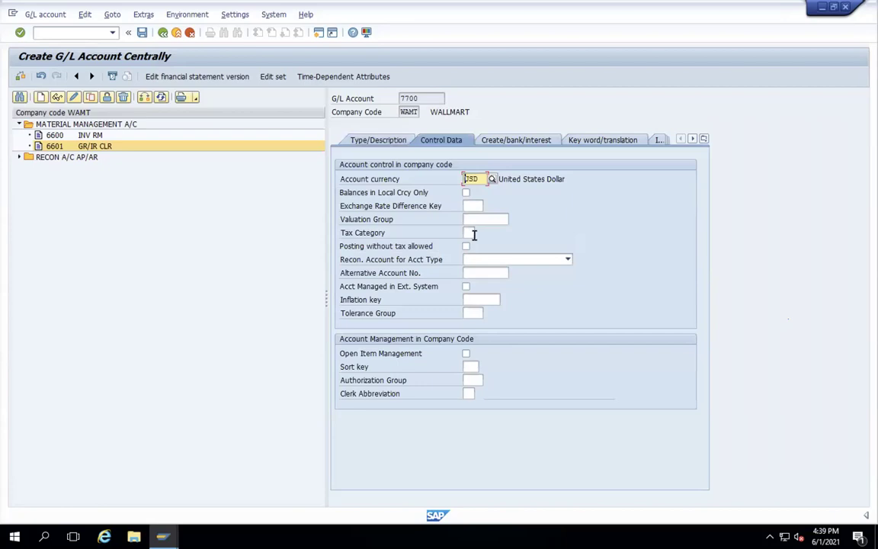
- Set 7700's tax category to - and its sort key to 008 Cost center
click(471, 234)
click(472, 367)
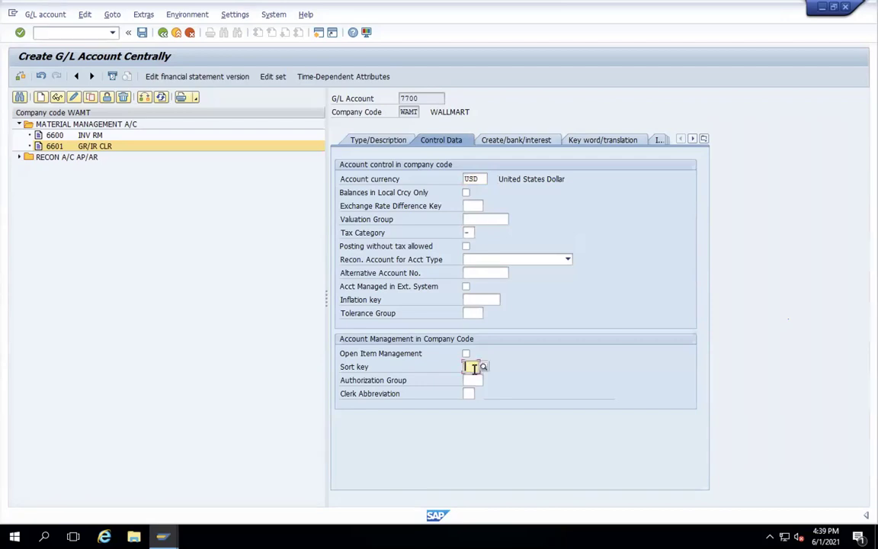
click(484, 367)
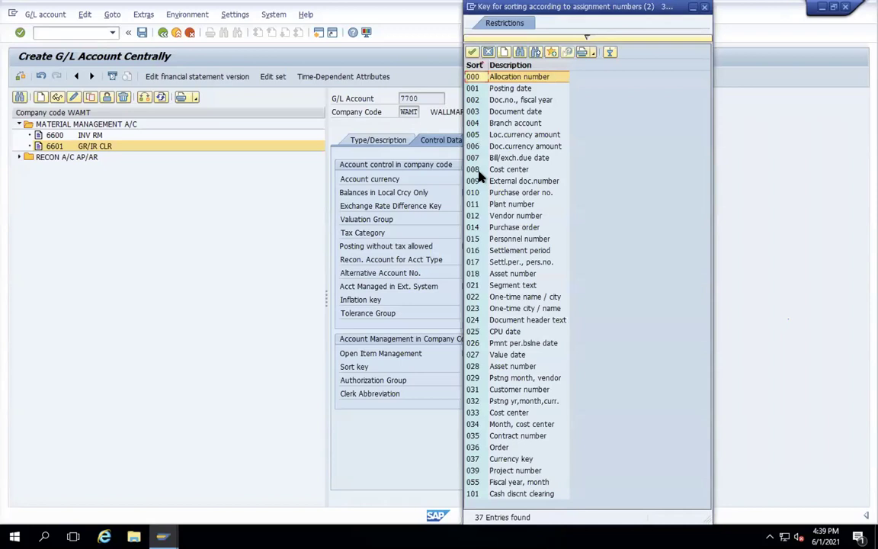
double_click(477, 170)
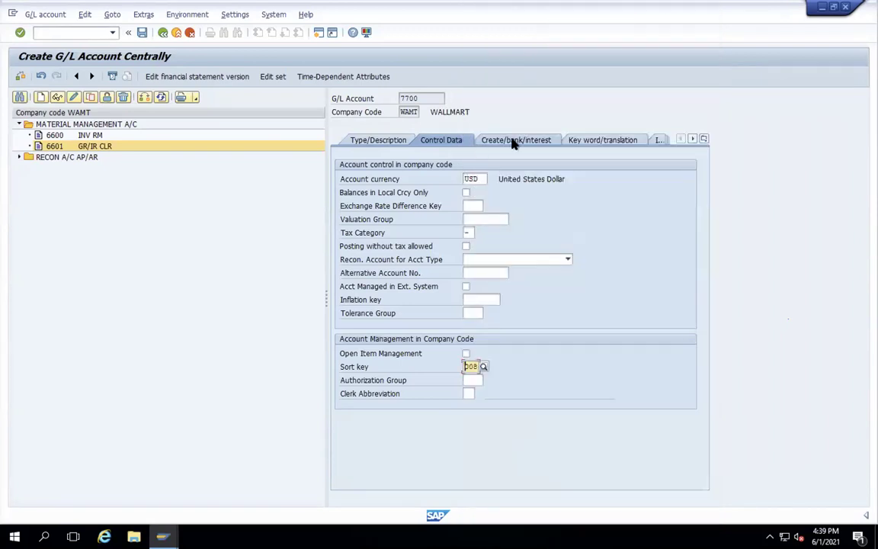
click(512, 142)
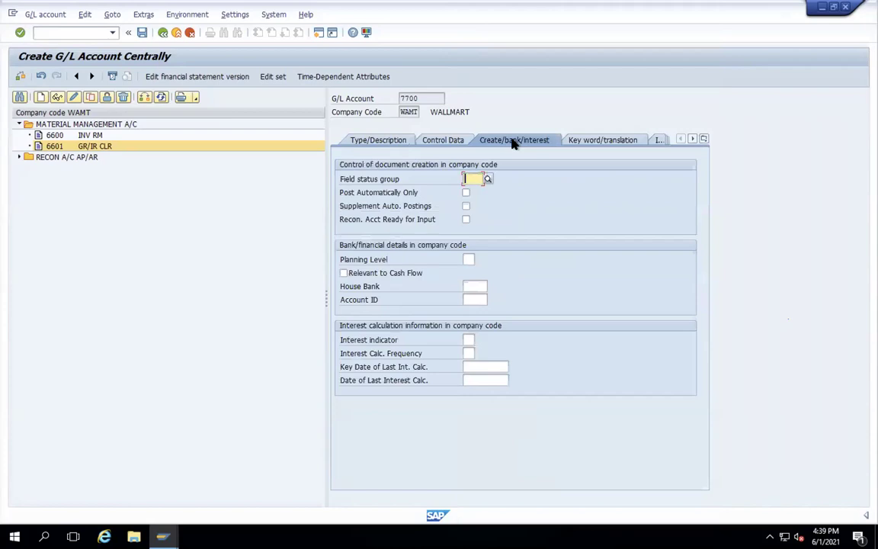
- Assign field status group YB03 Material consumption accounts to 7700 and save it
click(479, 181)
click(477, 229)
key(Return)
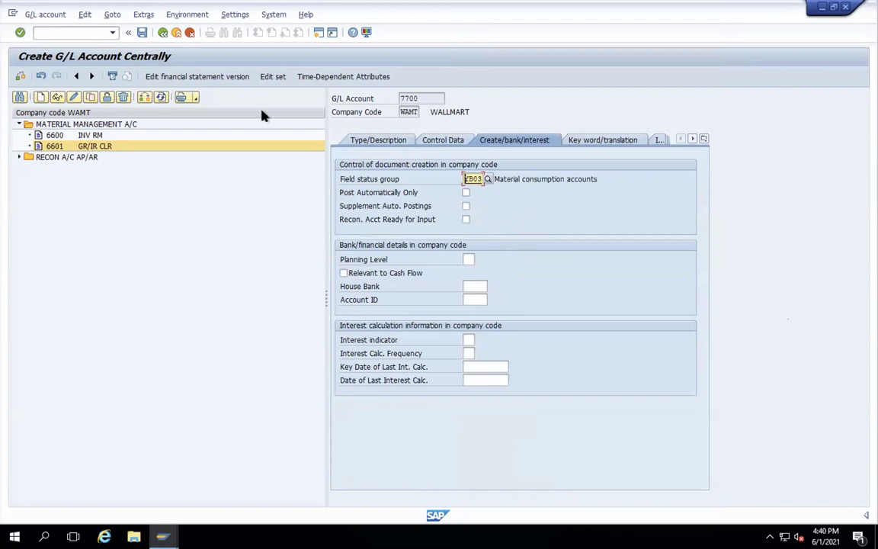
click(143, 33)
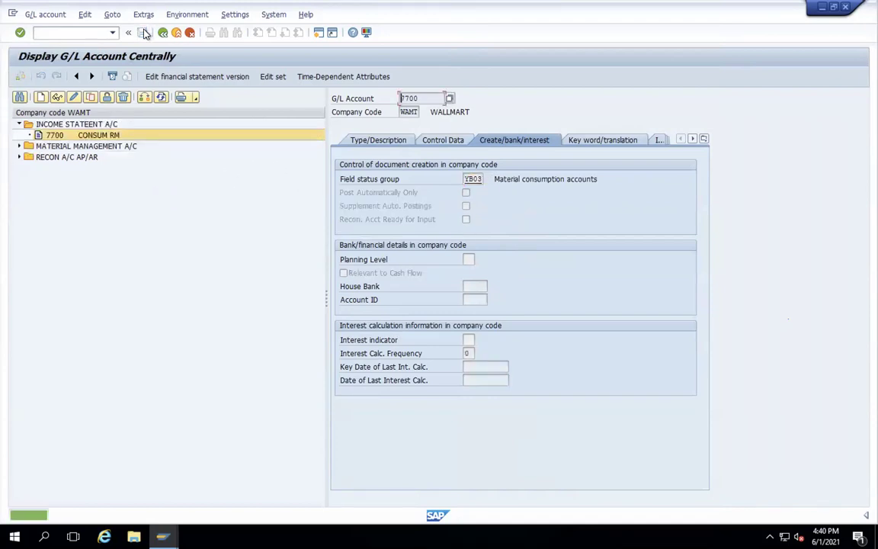
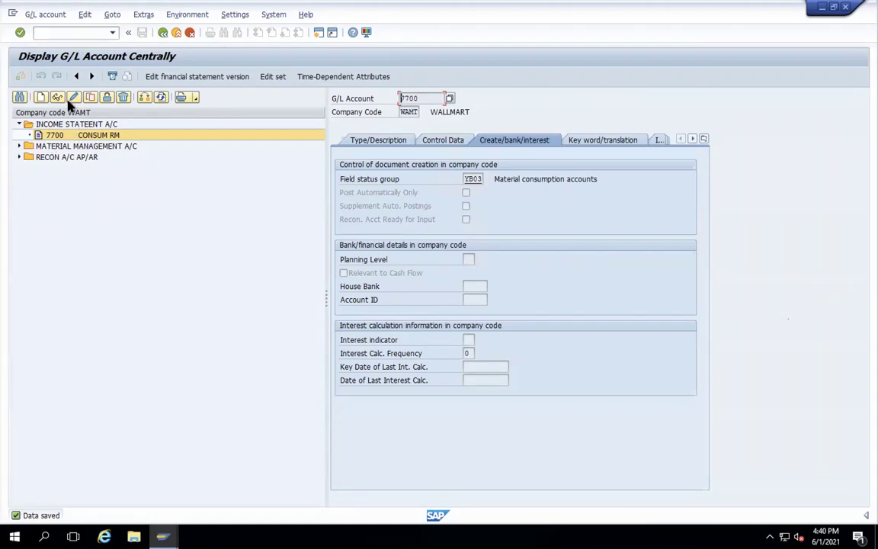
- Start new G/L account 7702 as a Primary Costs or Revenue account in group INCO
click(41, 98)
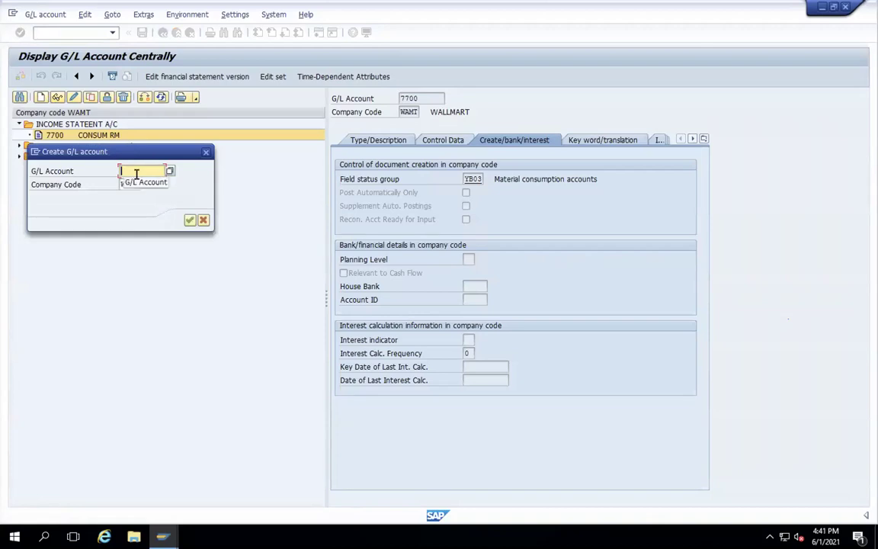
text(7702)
key(Return)
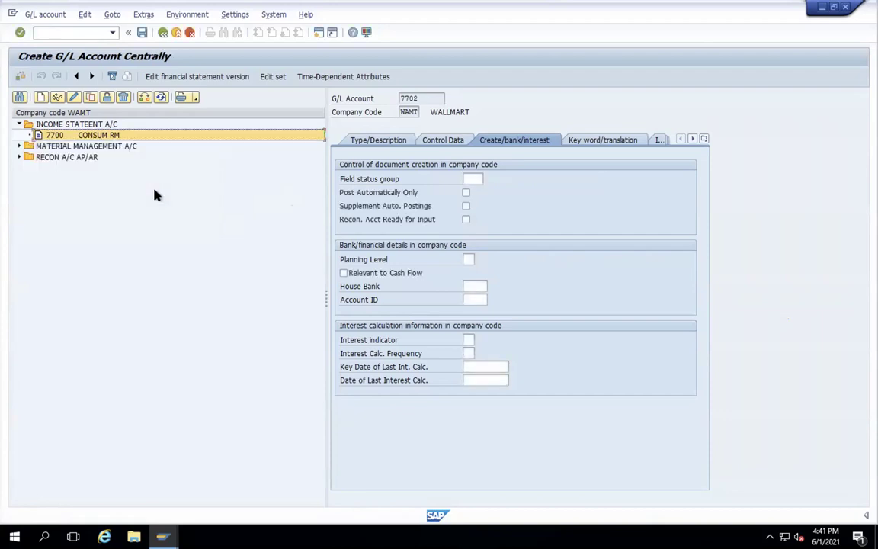
click(368, 142)
click(589, 181)
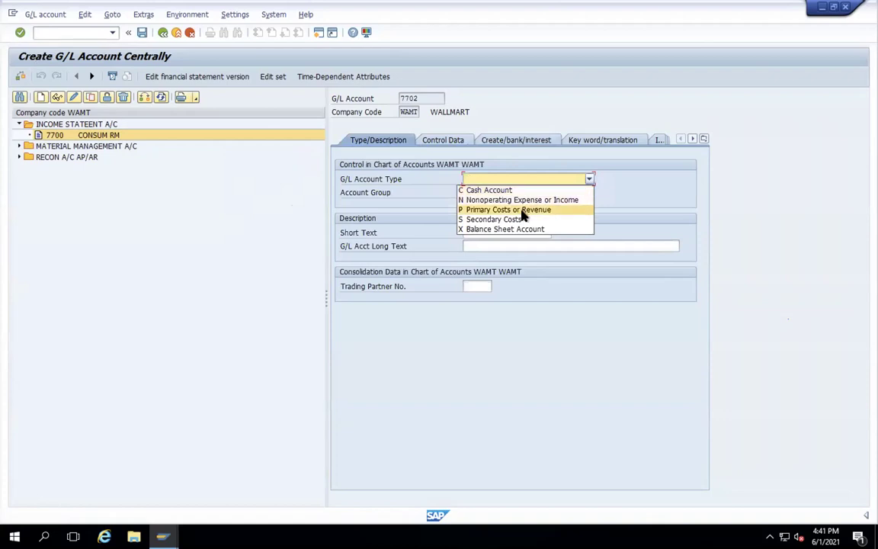
click(523, 213)
click(588, 194)
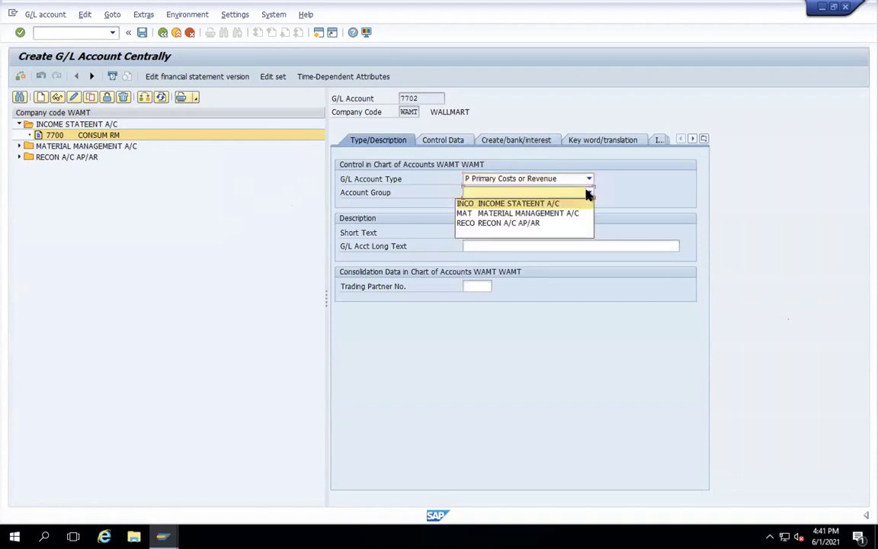
click(530, 208)
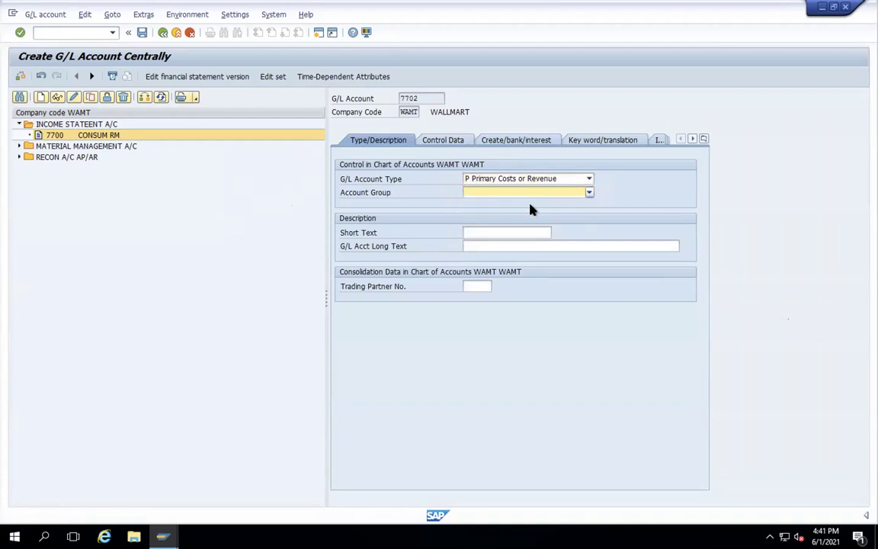
click(479, 234)
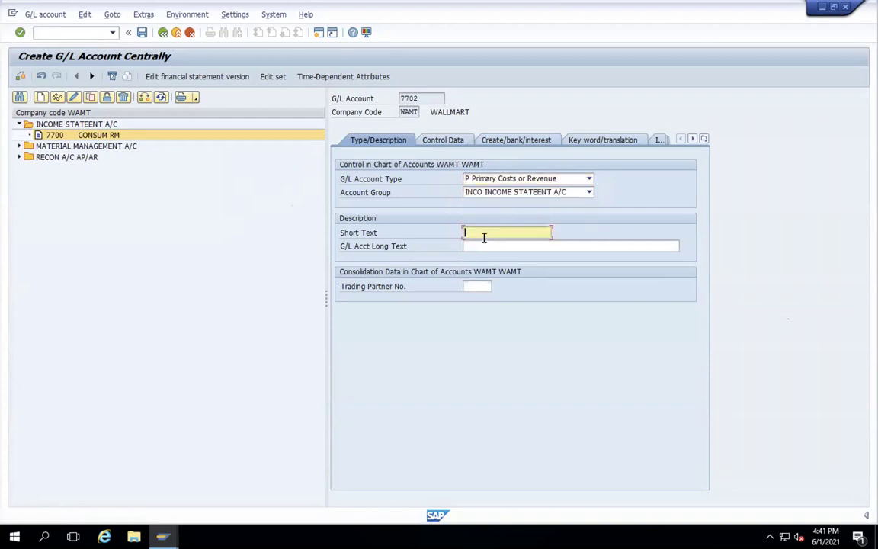
- Give 7702 short text ACTIVITY PRICE DIFF and long text PRICE DIF A/C
click(481, 235)
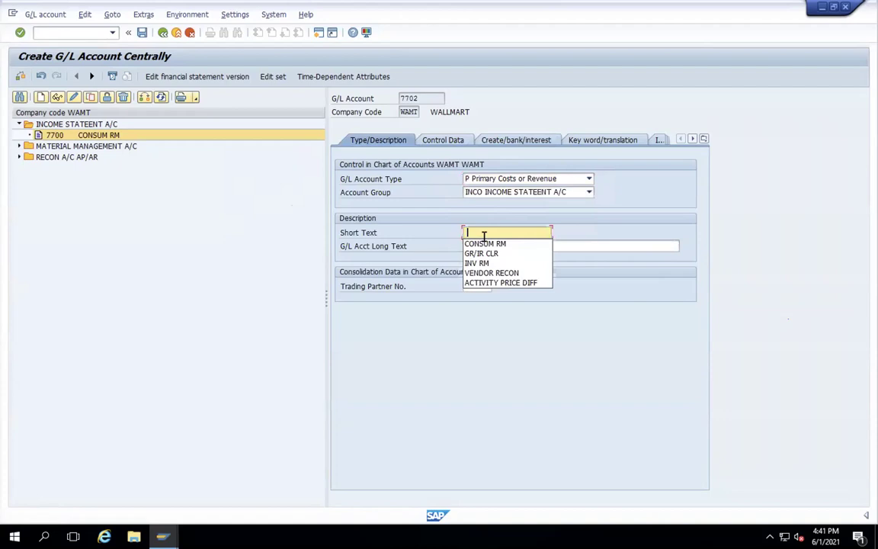
click(487, 284)
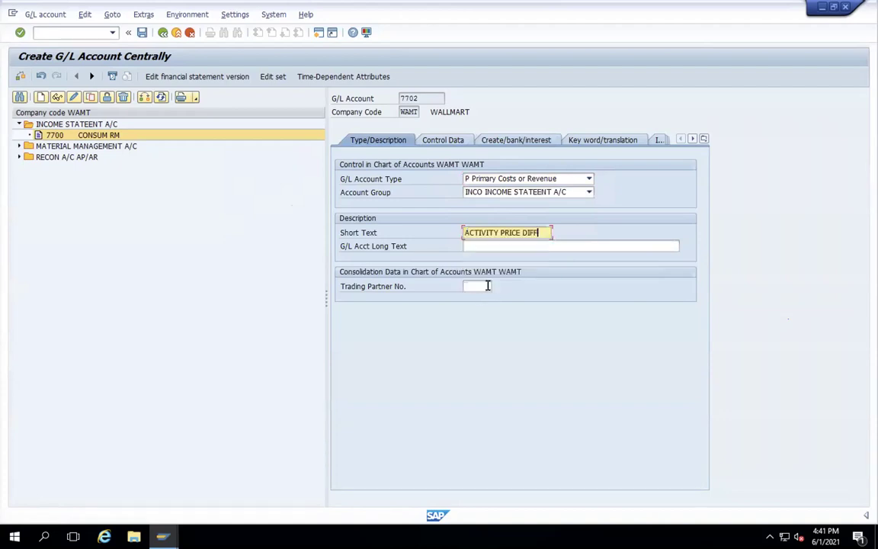
click(472, 245)
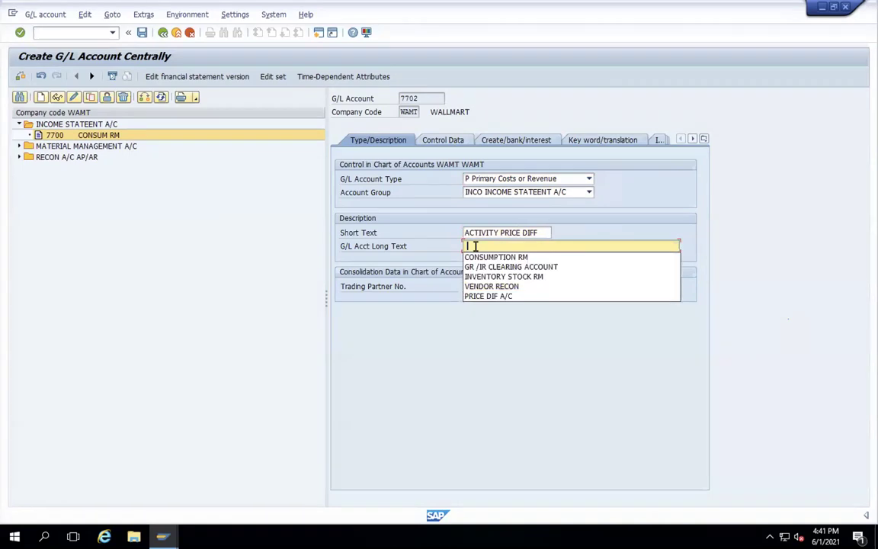
click(495, 297)
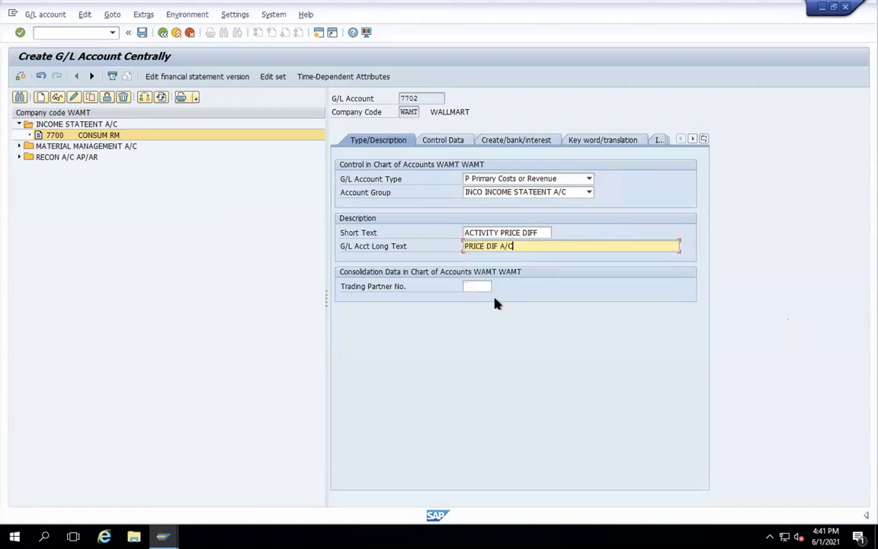
click(440, 142)
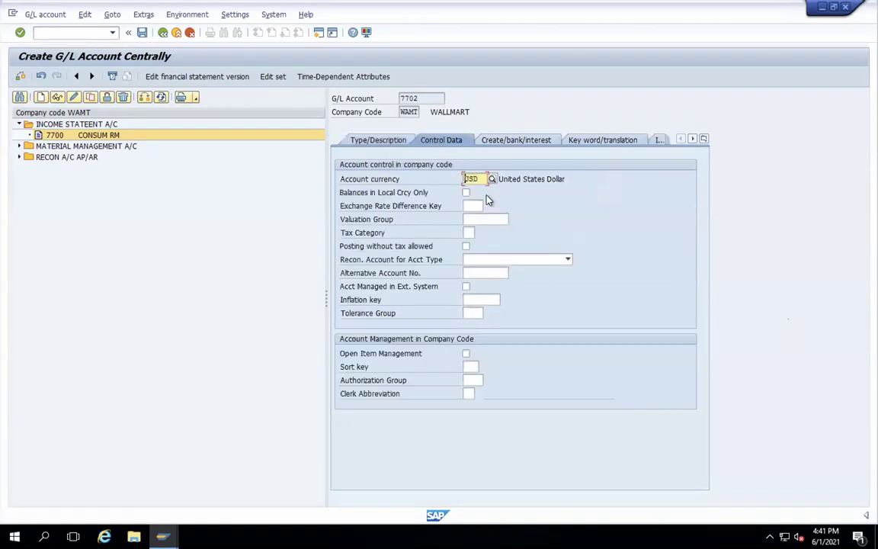
- Set 7702's tax category to '-', allow posting without tax, and use sort key 001
click(470, 234)
click(472, 368)
text(001)
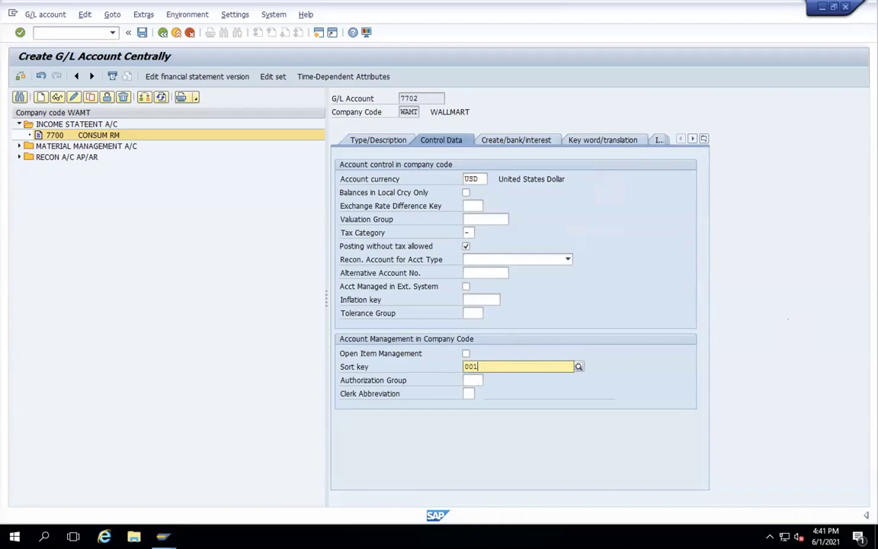
key(Return)
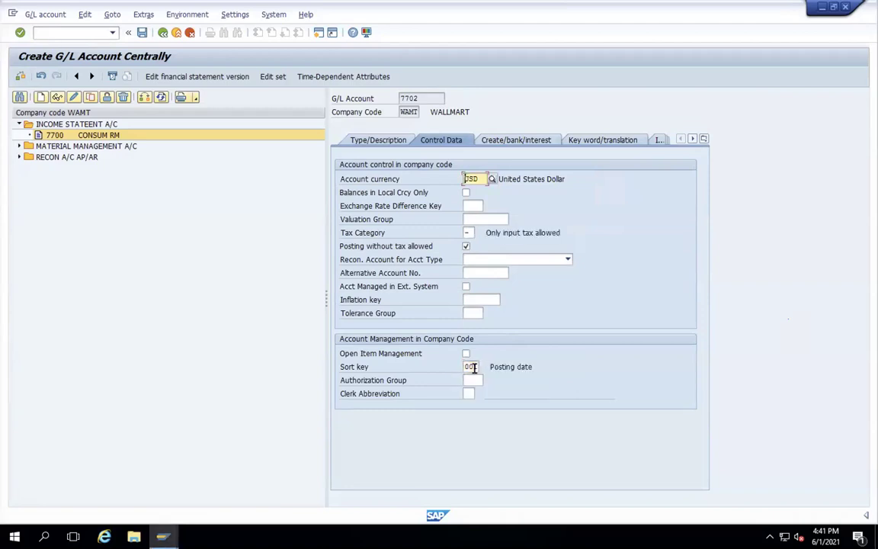
click(499, 141)
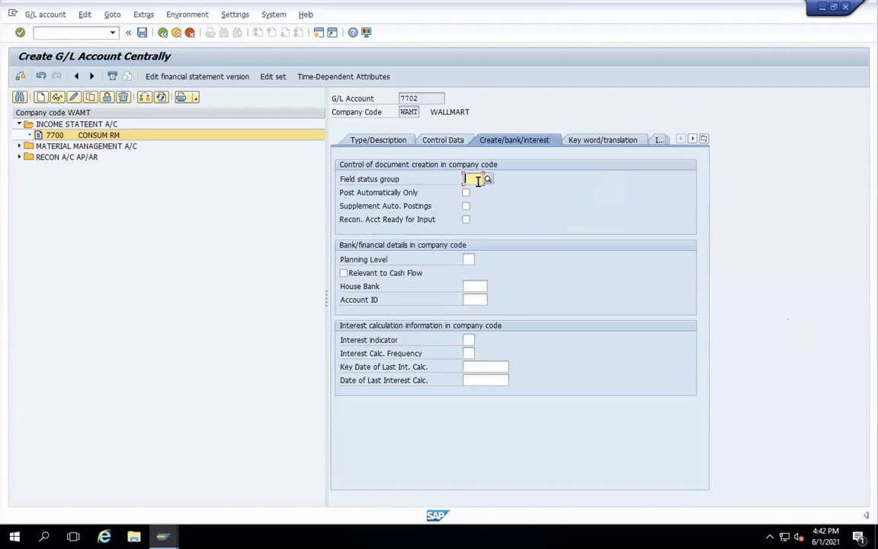
- Assign field status group YB14, save account 7702, and begin another G/L account
text(YB14)
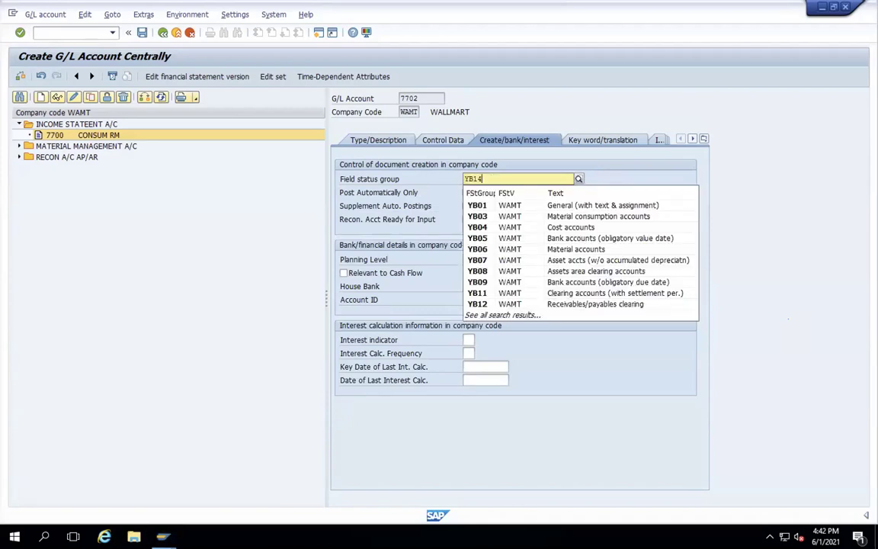
key(Return)
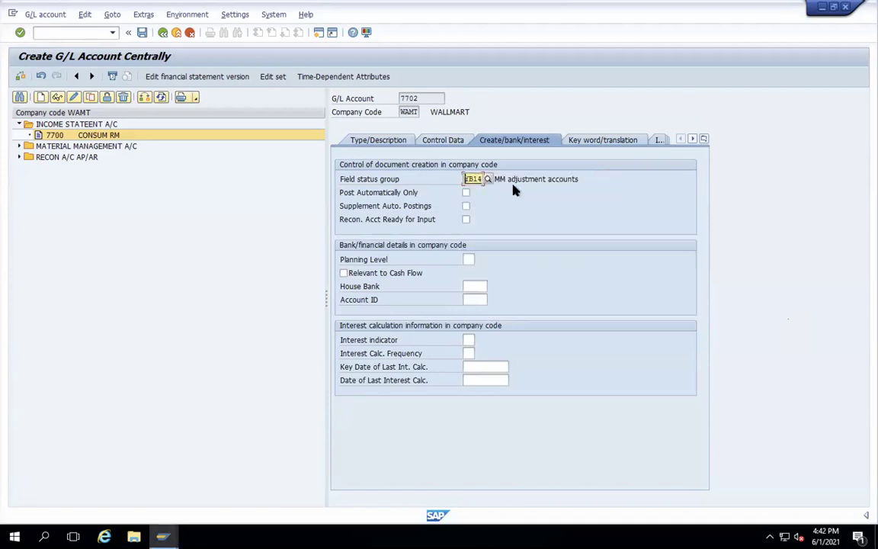
click(538, 179)
click(142, 35)
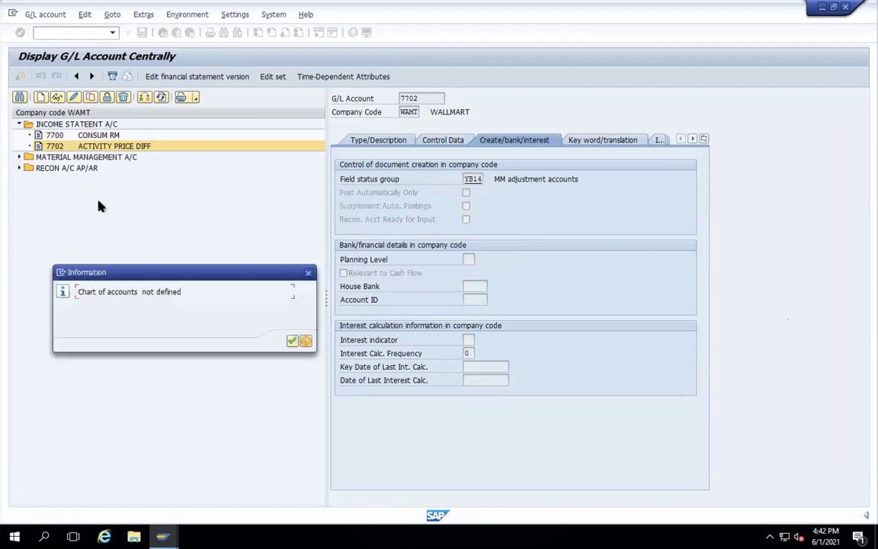
click(294, 341)
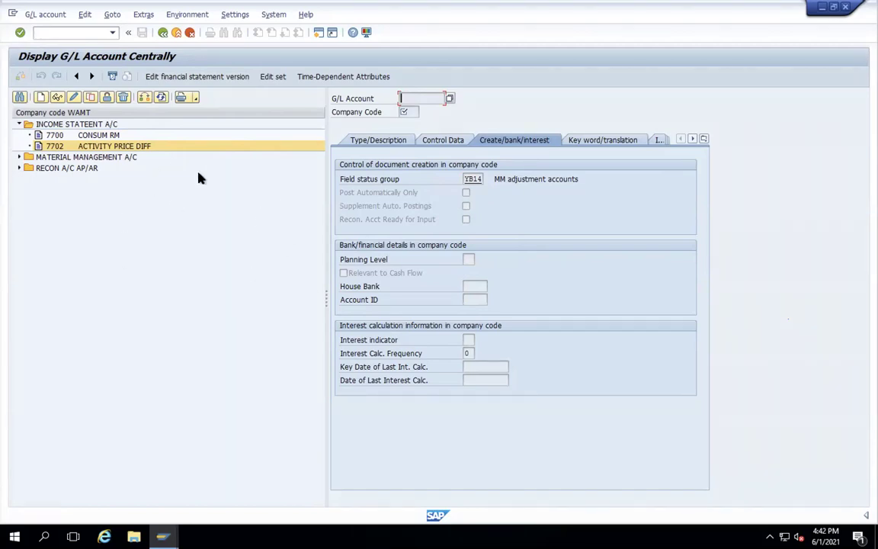
click(41, 97)
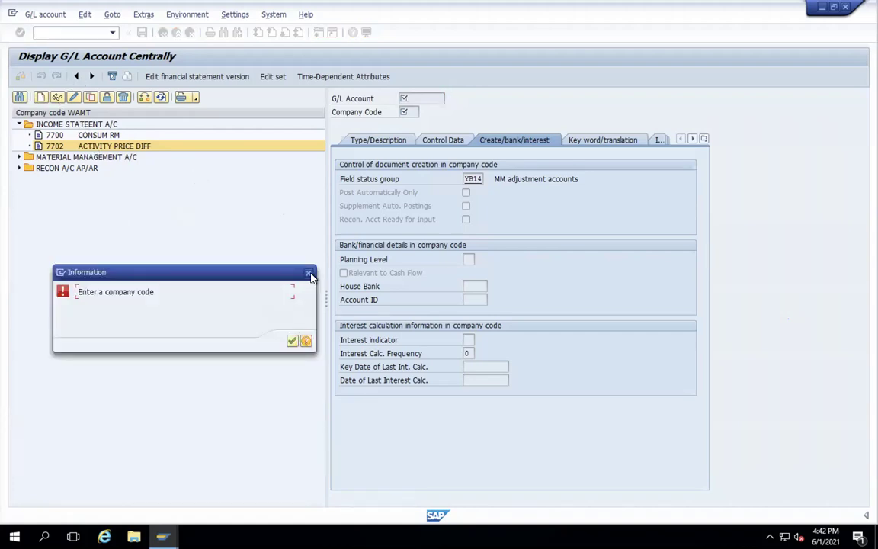
click(292, 341)
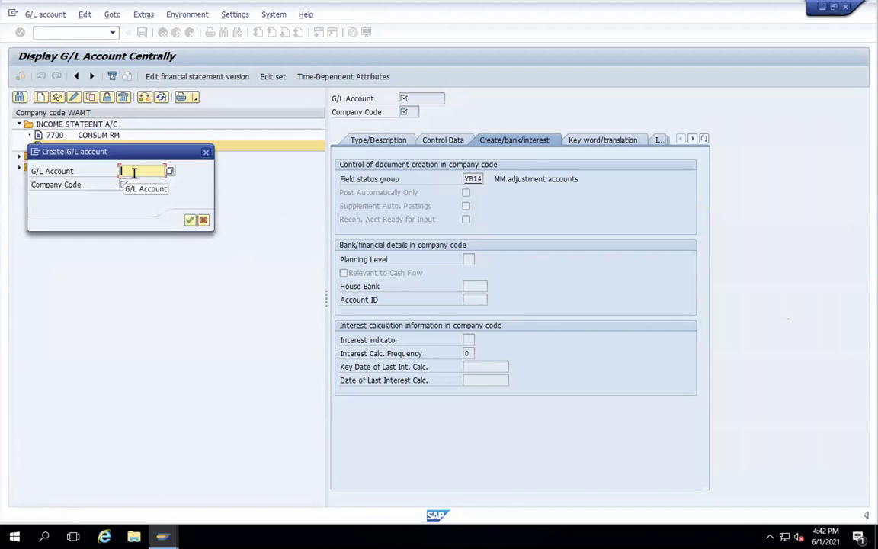
- Start account 7703 for company code WAMT as a Primary Costs account in group INCO
text(7703)
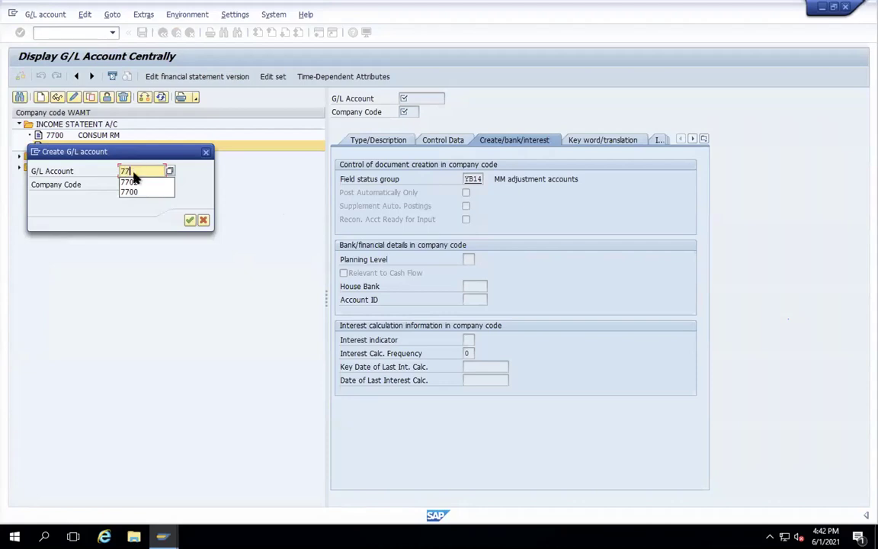
click(133, 184)
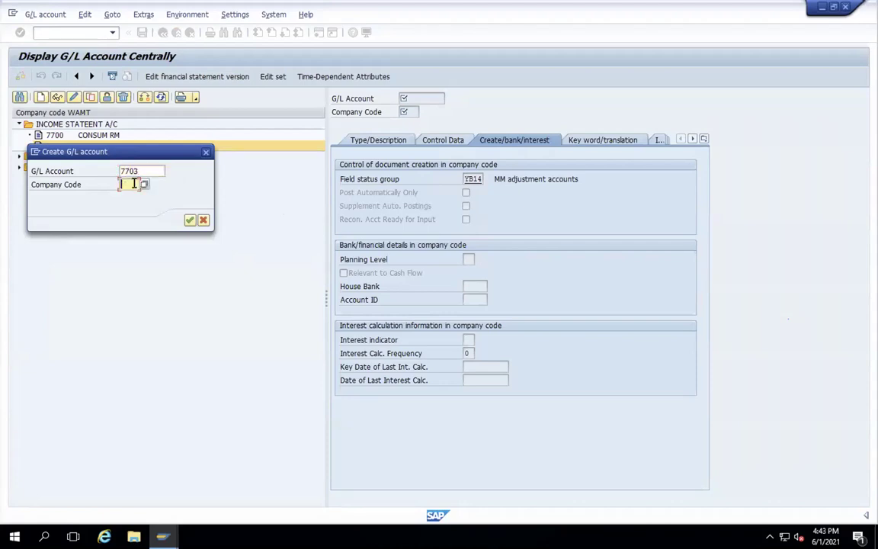
text(WAMT)
key(Return)
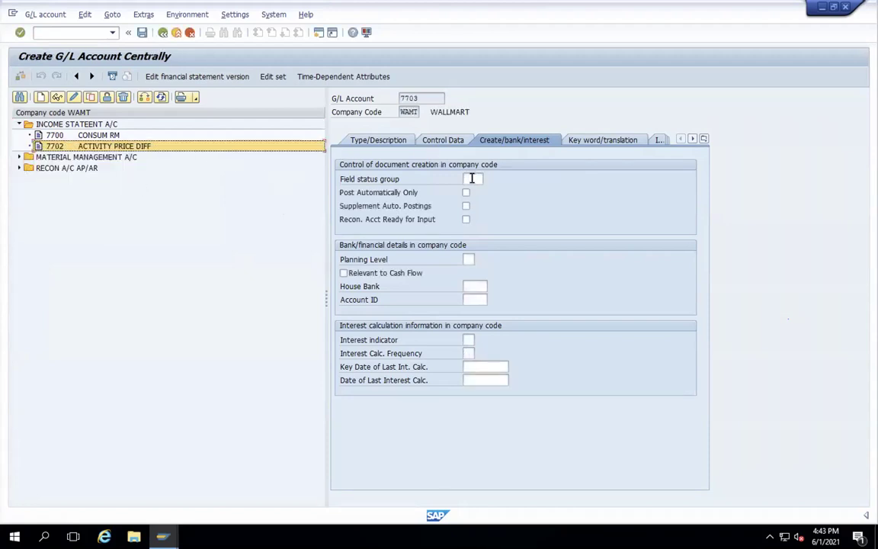
click(396, 143)
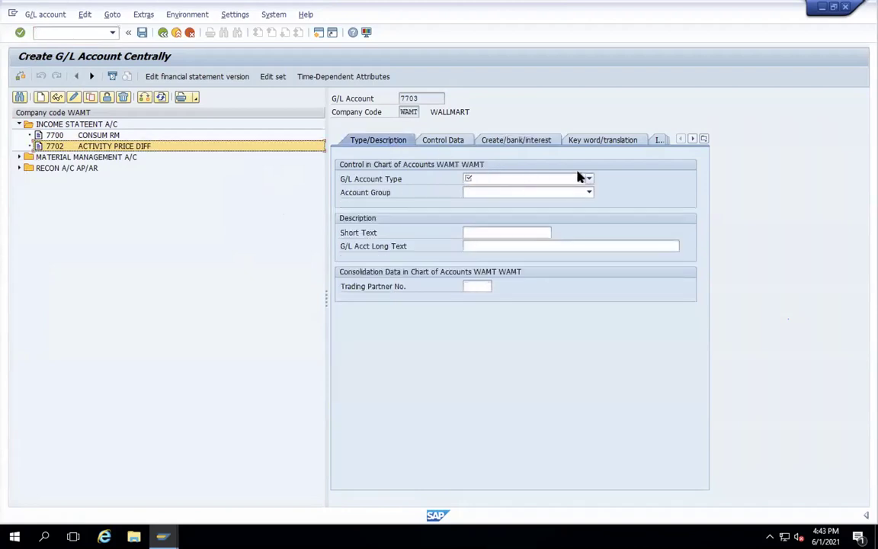
click(589, 180)
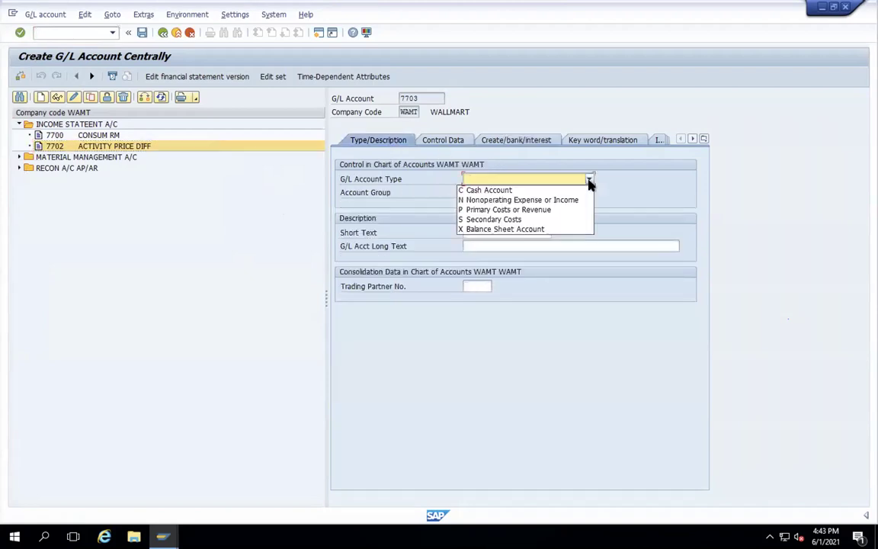
click(546, 208)
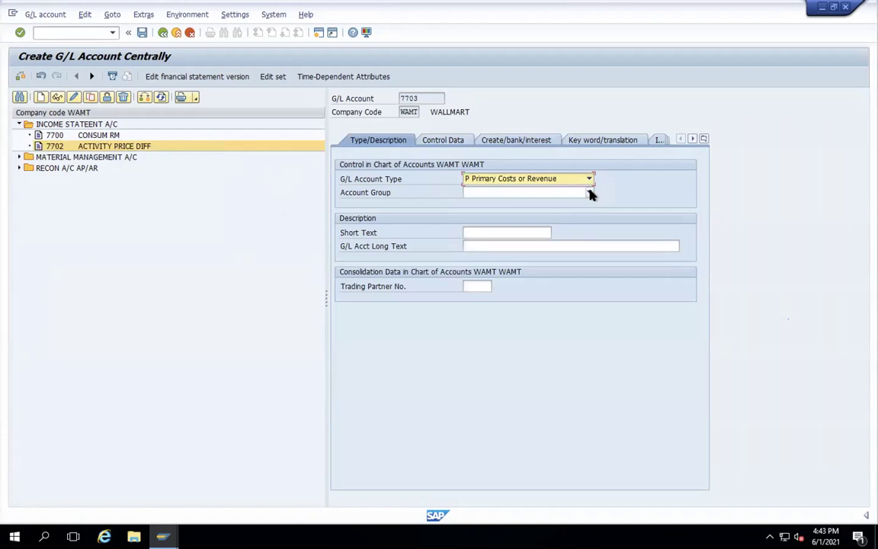
click(589, 192)
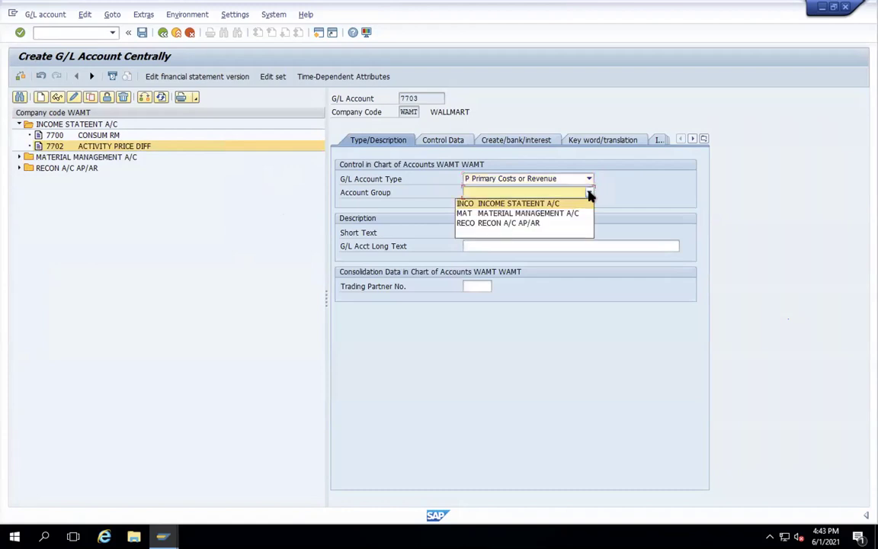
click(529, 204)
- Give 7703 short text SUBCO SERV and long text SUBCO SERVICE
click(488, 232)
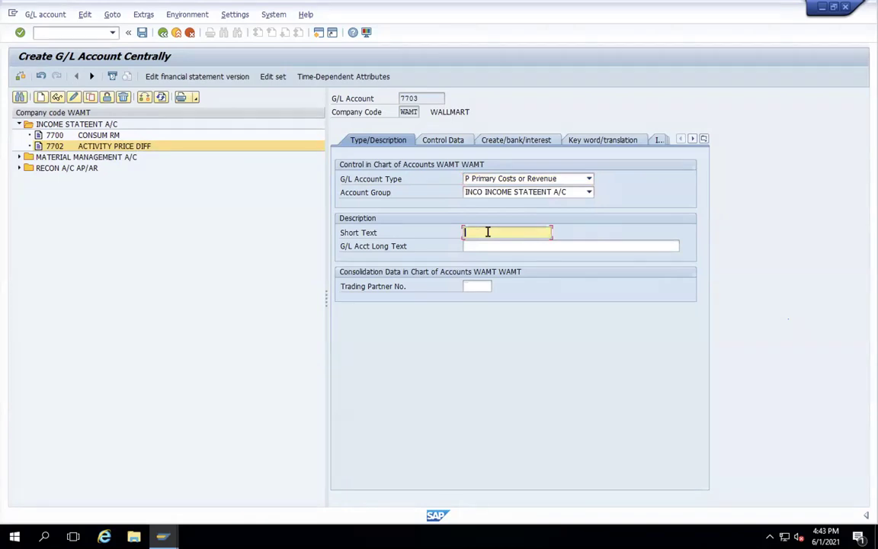
text(SU)
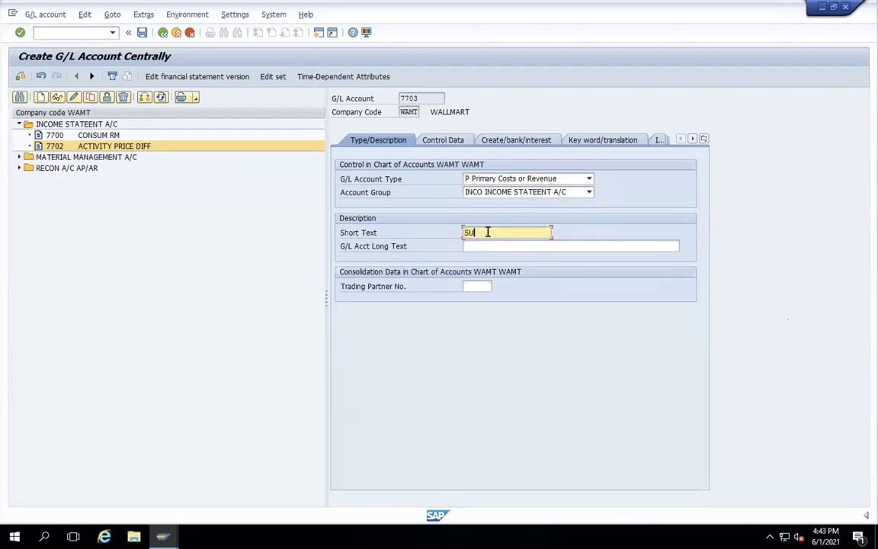
text(BCO SERV)
click(502, 248)
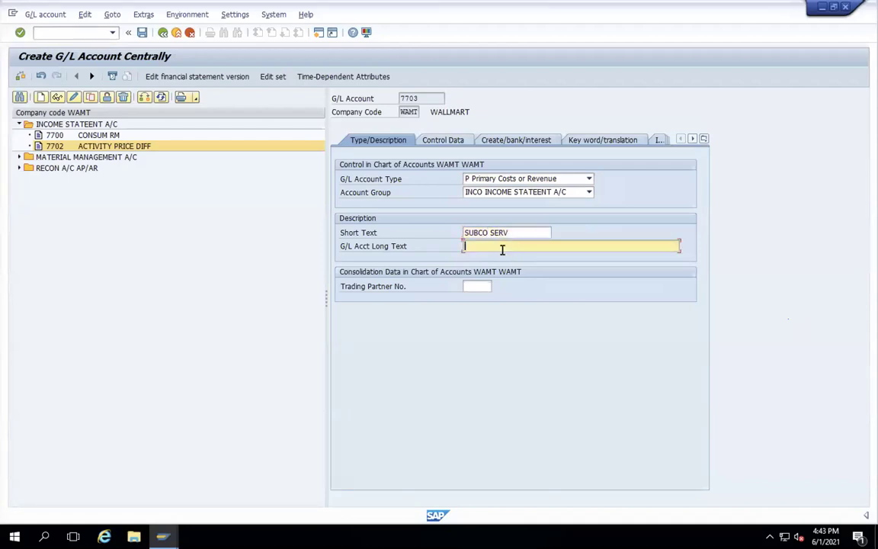
text(SUBCO SERVICE)
key(Return)
click(444, 142)
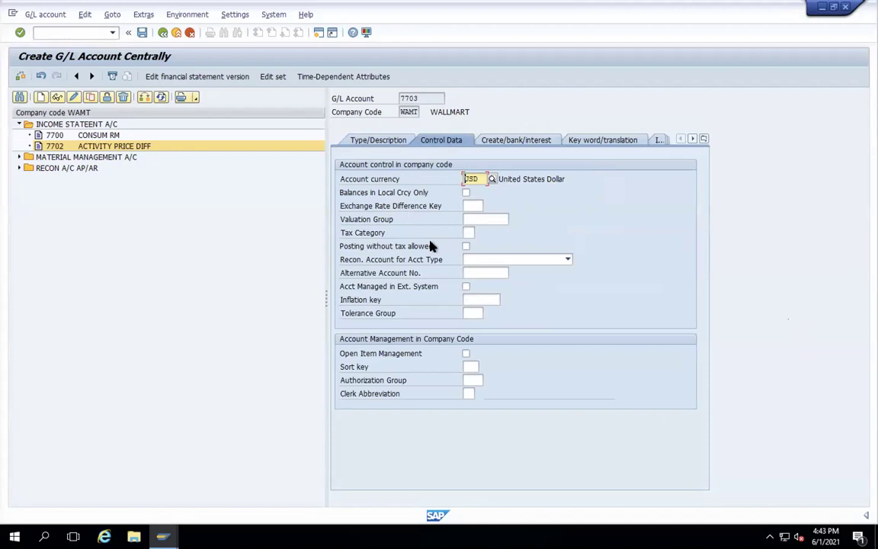
- Give 7703 tax category '-', posting without tax allowed, field status group YB33, and save it
click(465, 246)
click(470, 233)
click(470, 244)
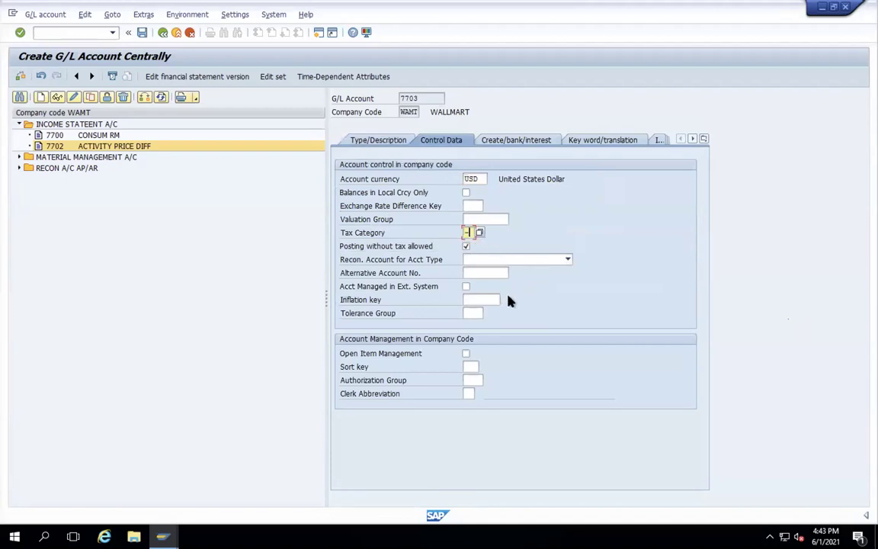
click(514, 145)
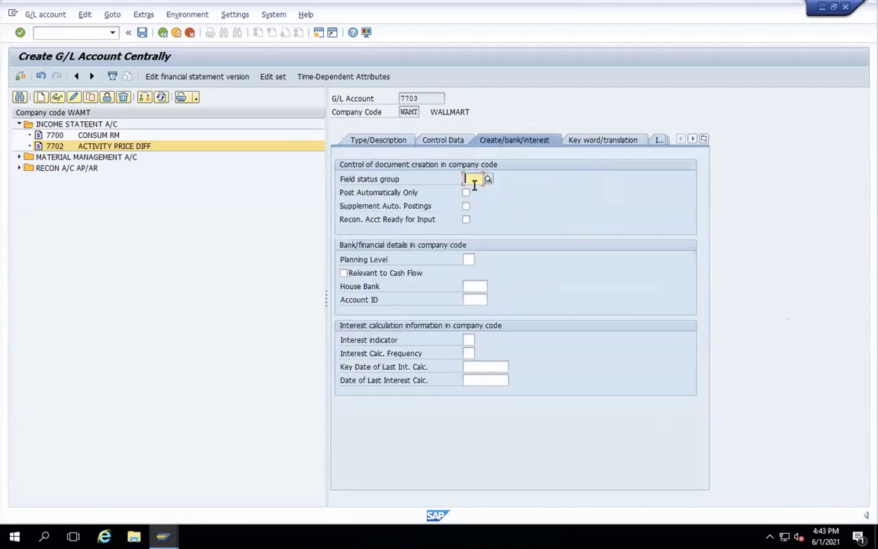
text(YB33)
key(Return)
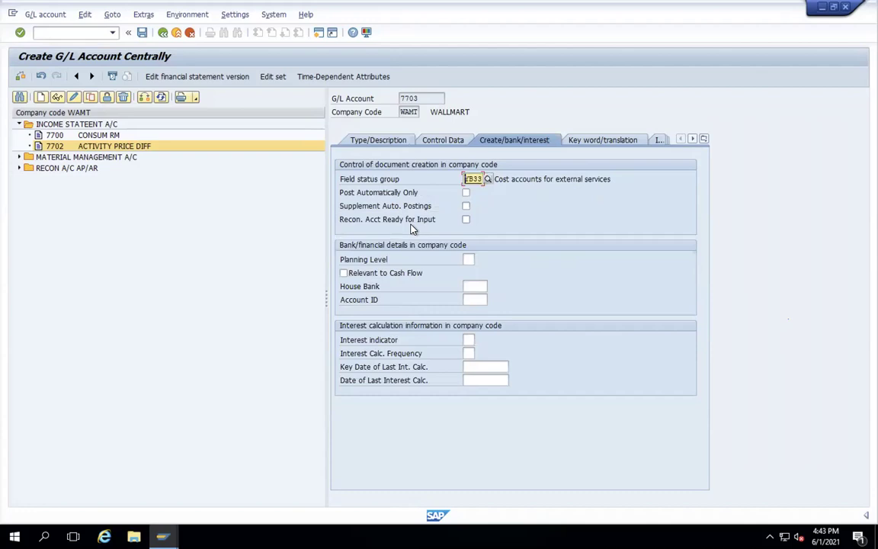
click(143, 32)
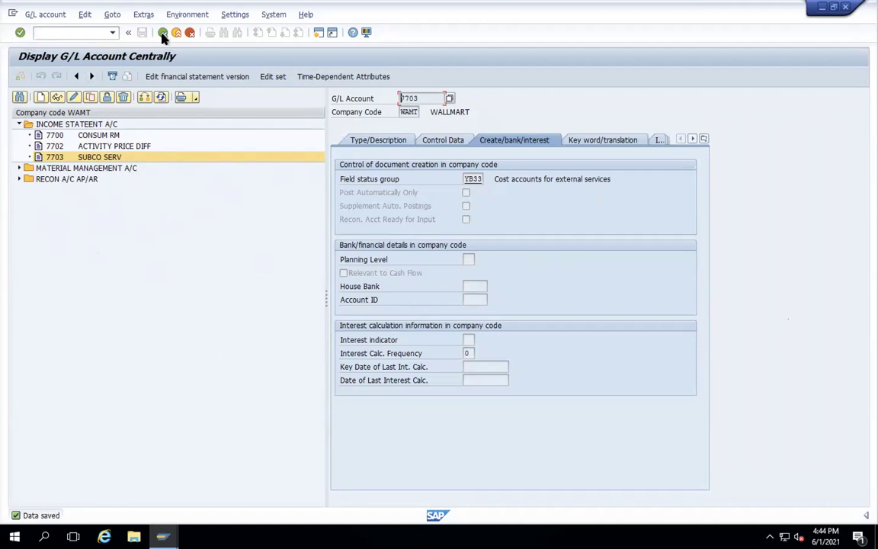
click(109, 136)
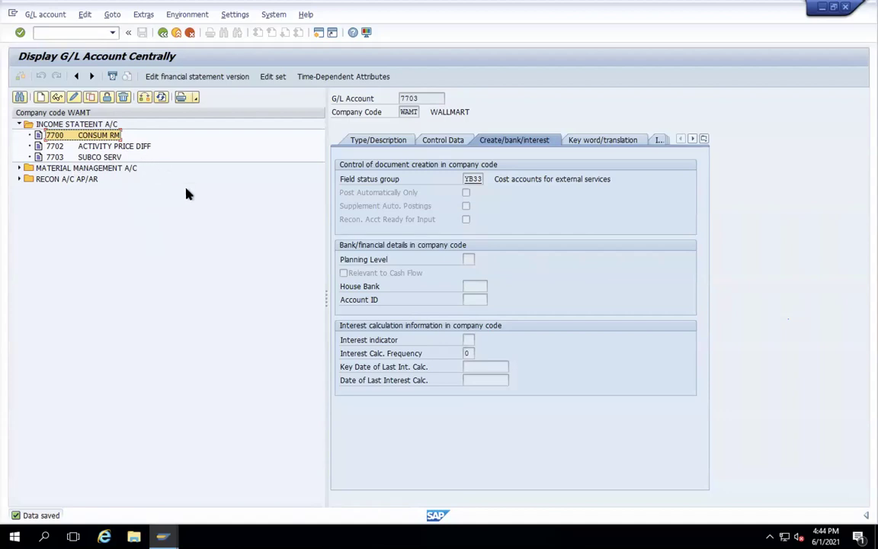
click(41, 97)
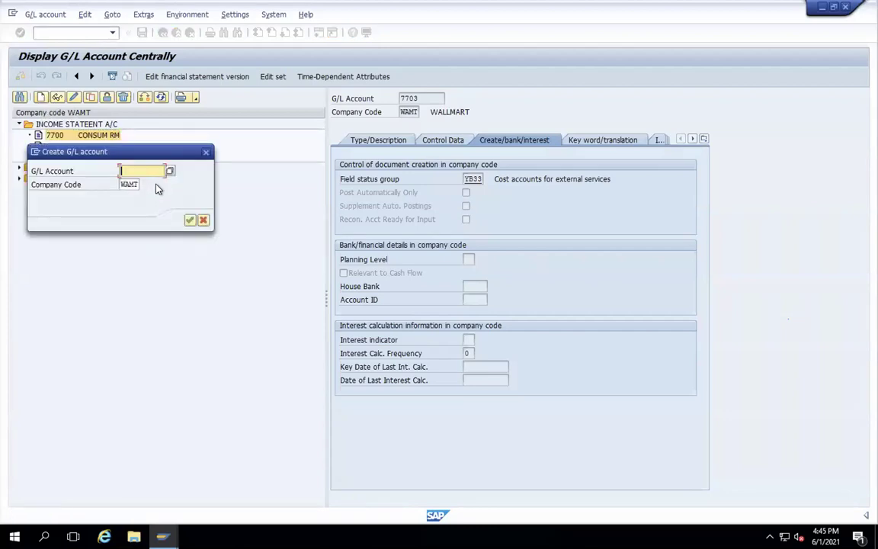
- Start account 7704 as a Nonoperating Expense or Income account in group INCO
text(77)
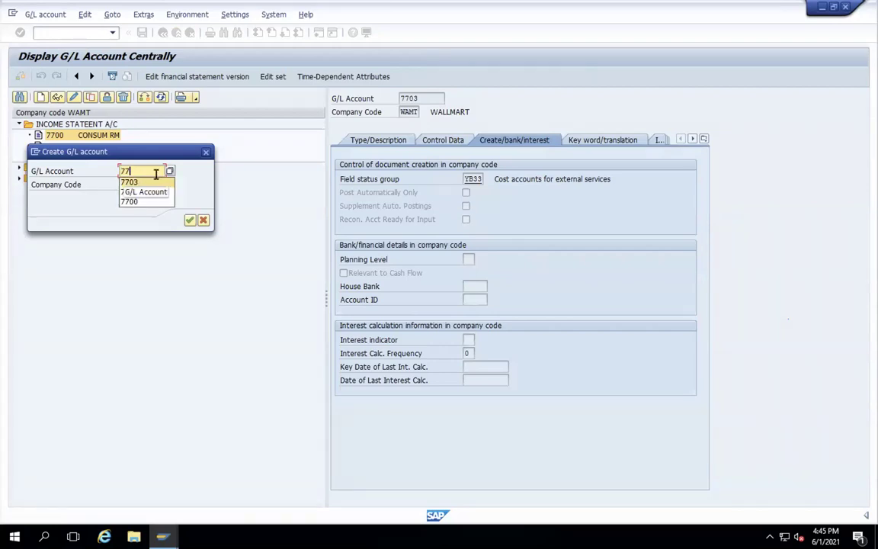
text(04)
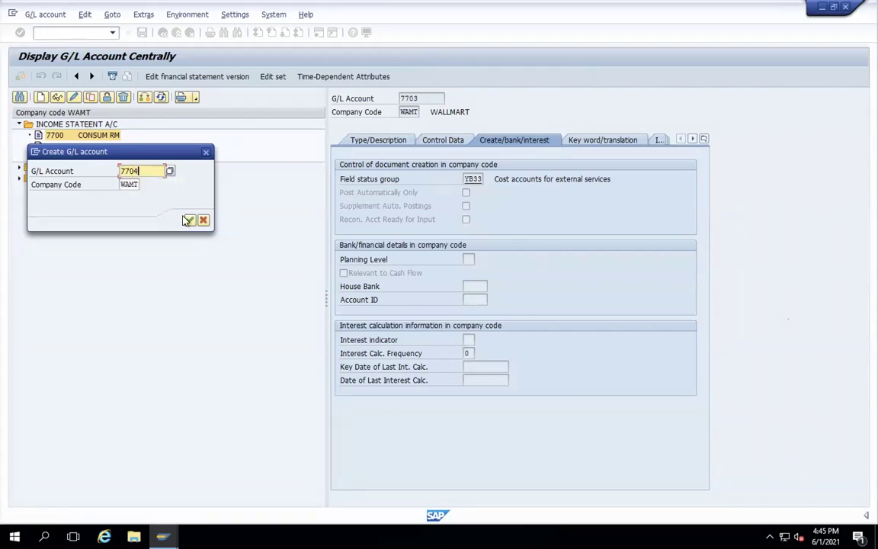
click(189, 221)
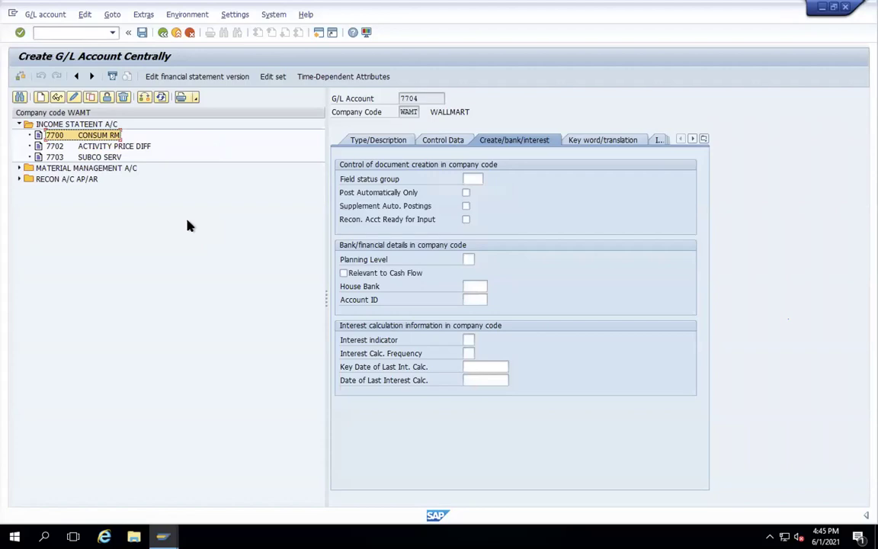
click(387, 144)
click(588, 179)
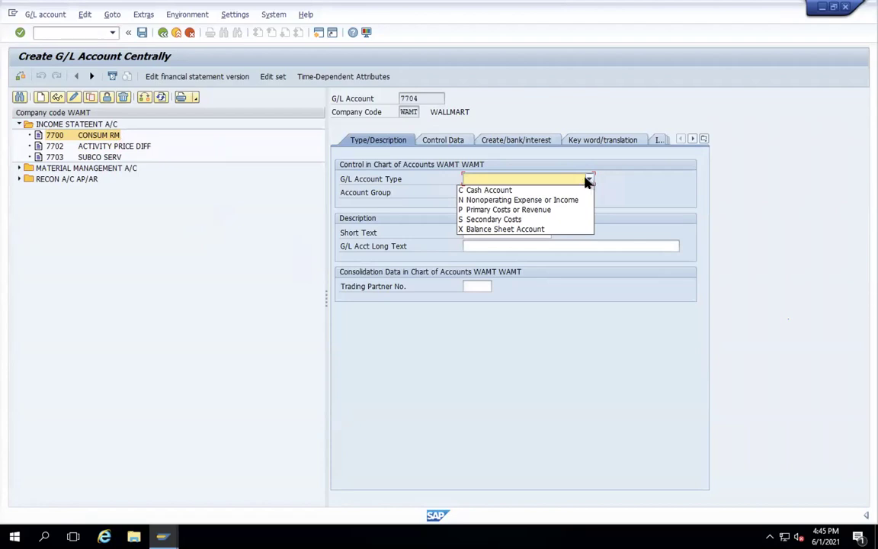
click(533, 201)
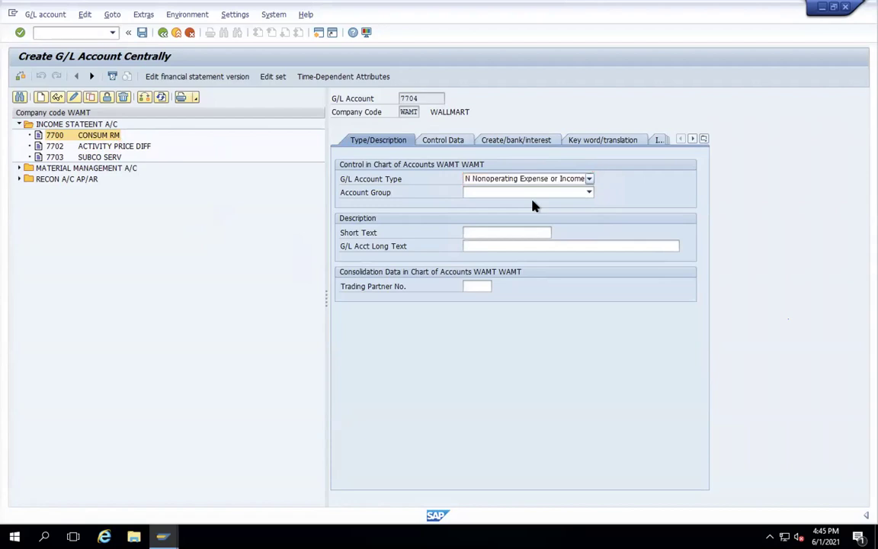
click(589, 194)
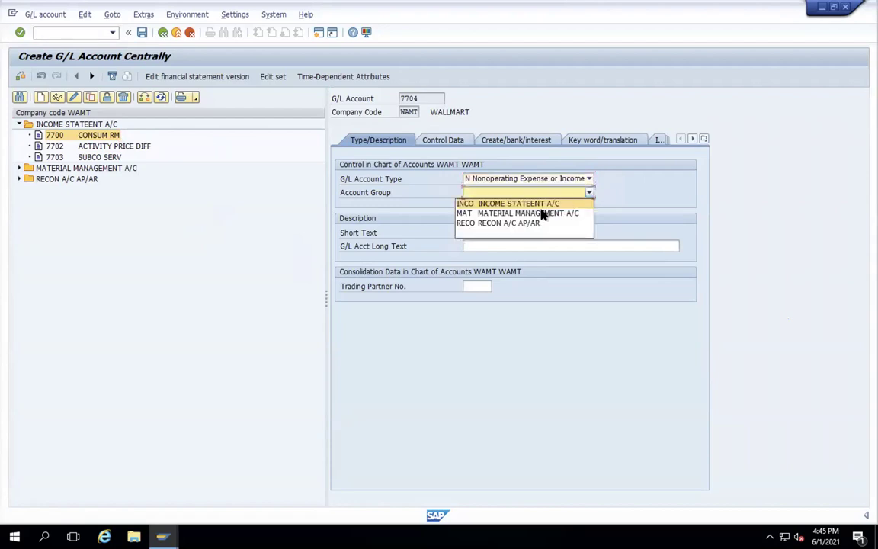
click(528, 205)
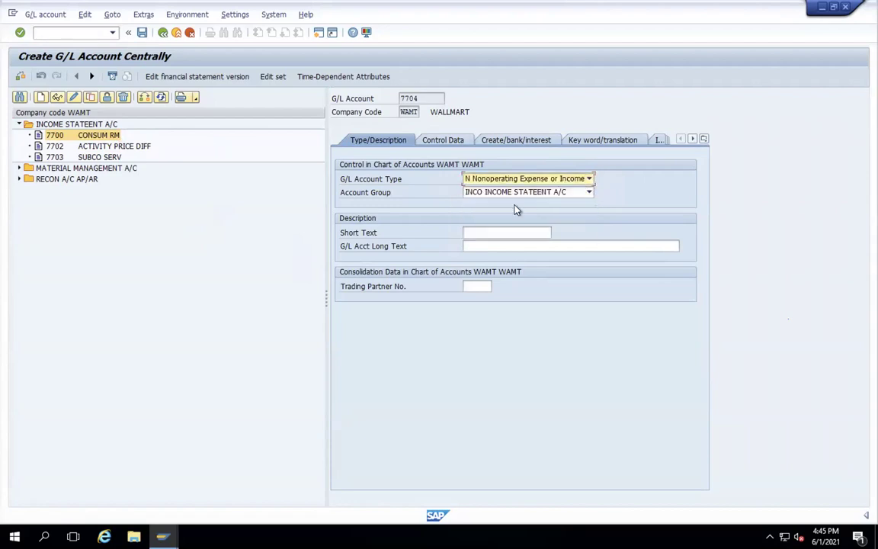
- Give 7704 short text CONSUMPTION W/O CE and long text CONSUMPTION WITHOUT COST ELEMENT
click(478, 233)
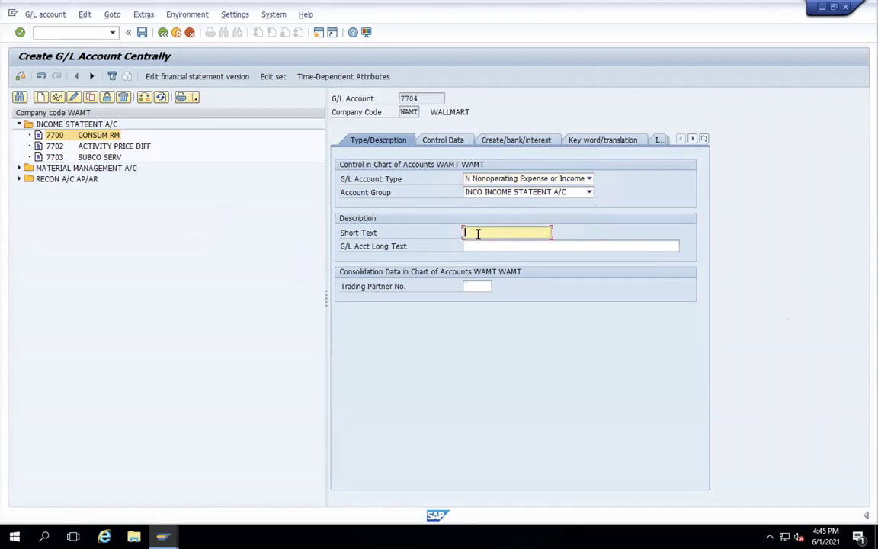
text(CONSU)
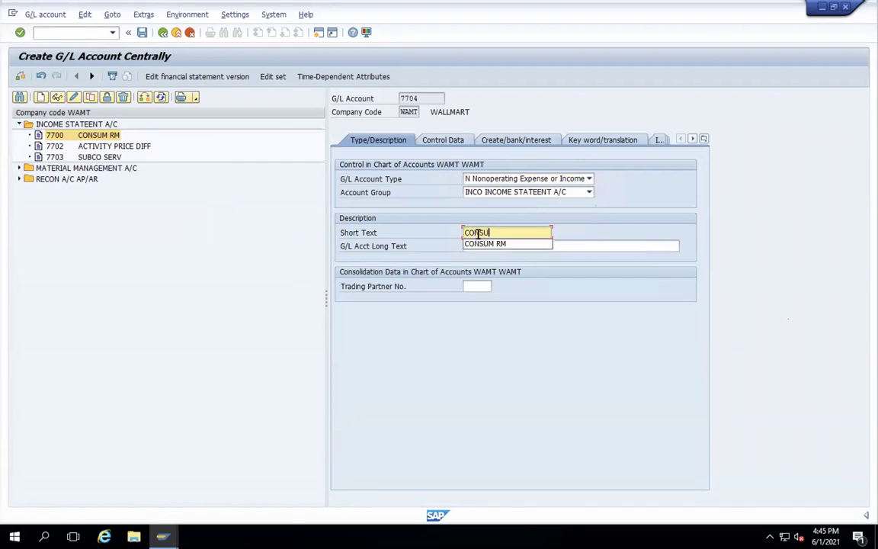
text(MPTION)
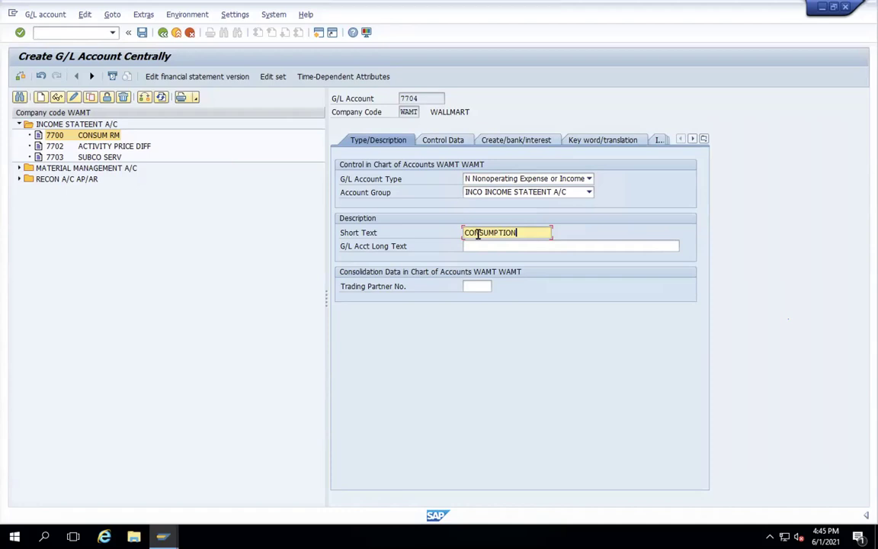
text(W/O CE)
click(492, 247)
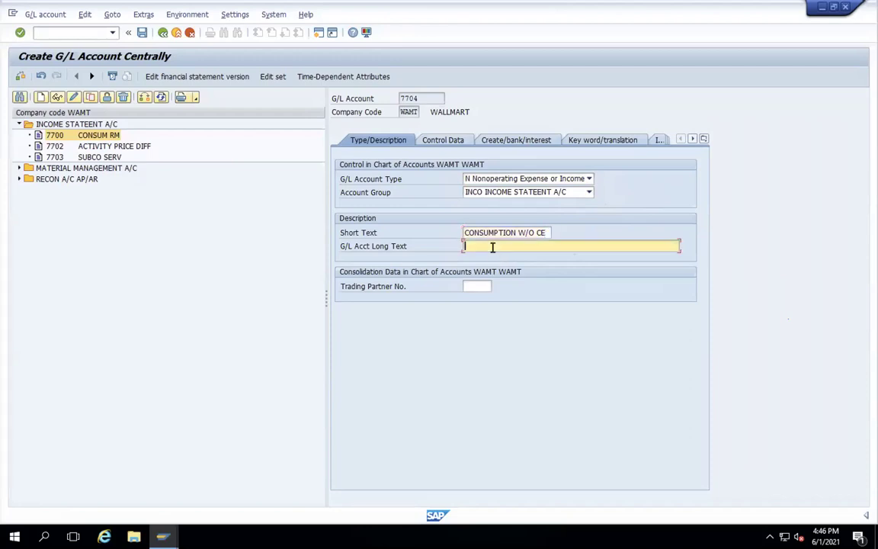
text(CONSUMPTION )
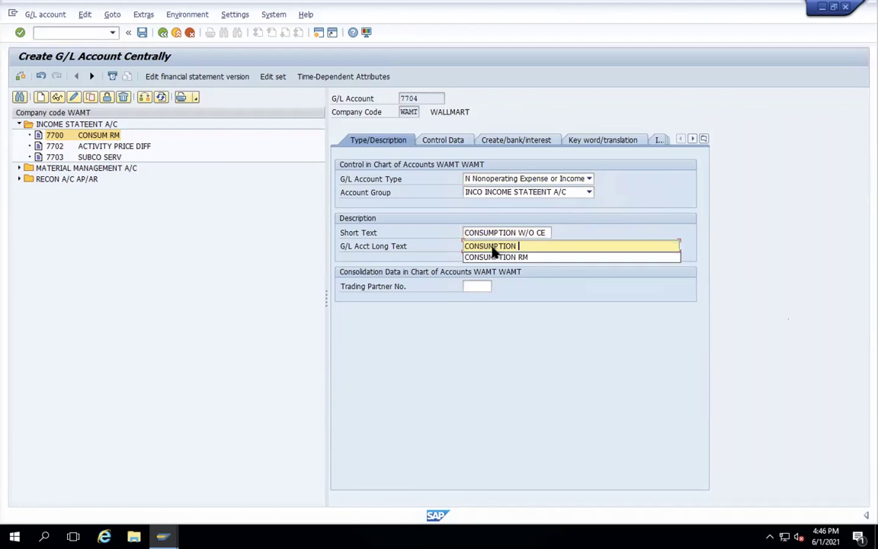
text(WITHOUT)
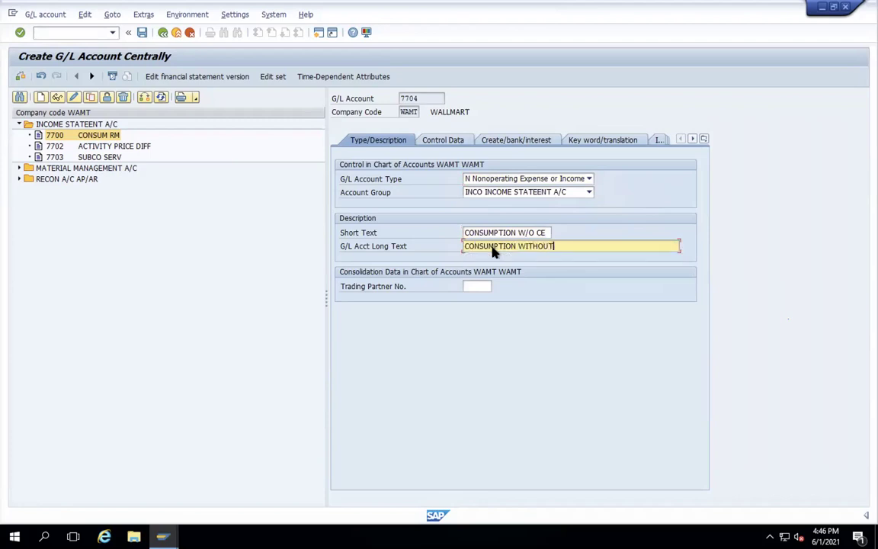
text( COST ELEMENT)
key(Return)
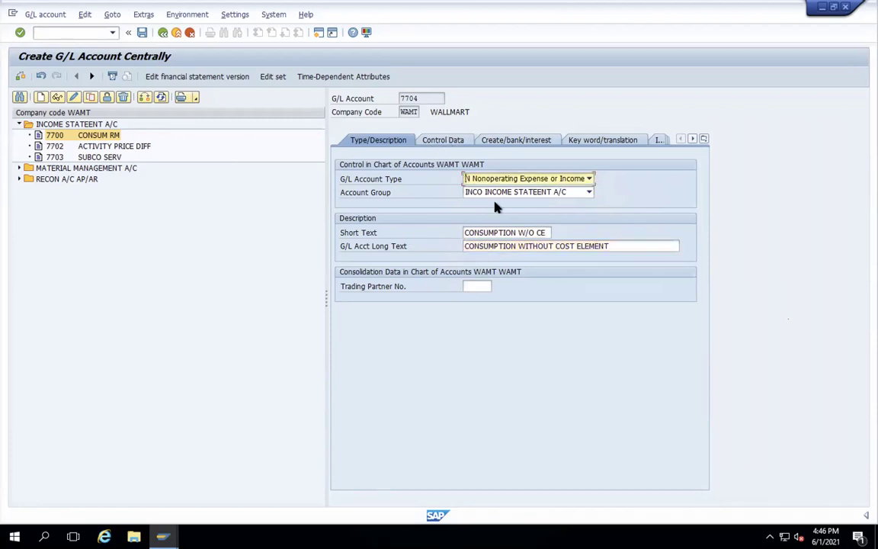
- Set 7704's tax category to '-' and sort key 001 (posting date)
click(457, 142)
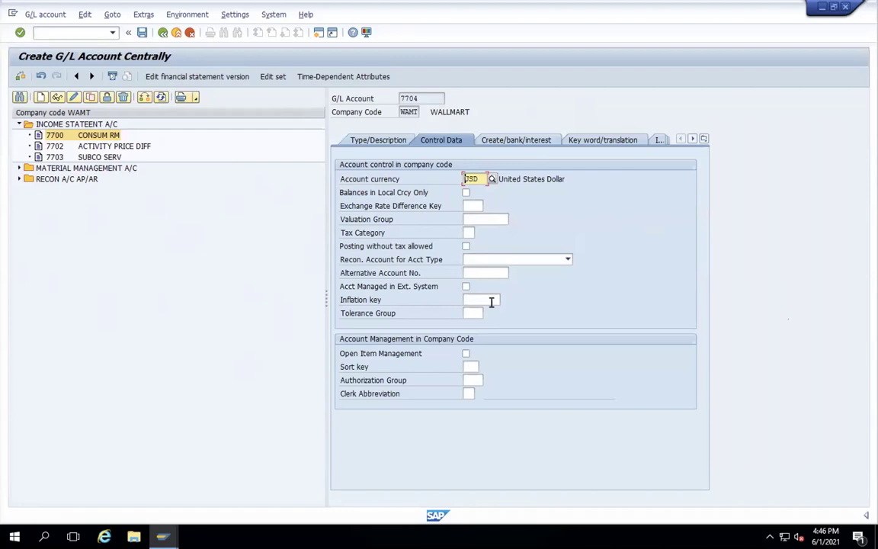
click(470, 232)
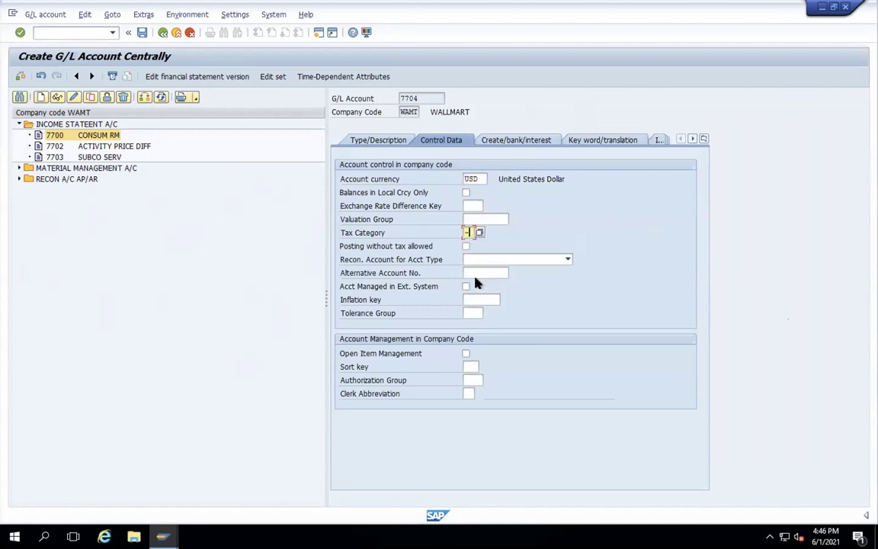
click(469, 366)
text(001)
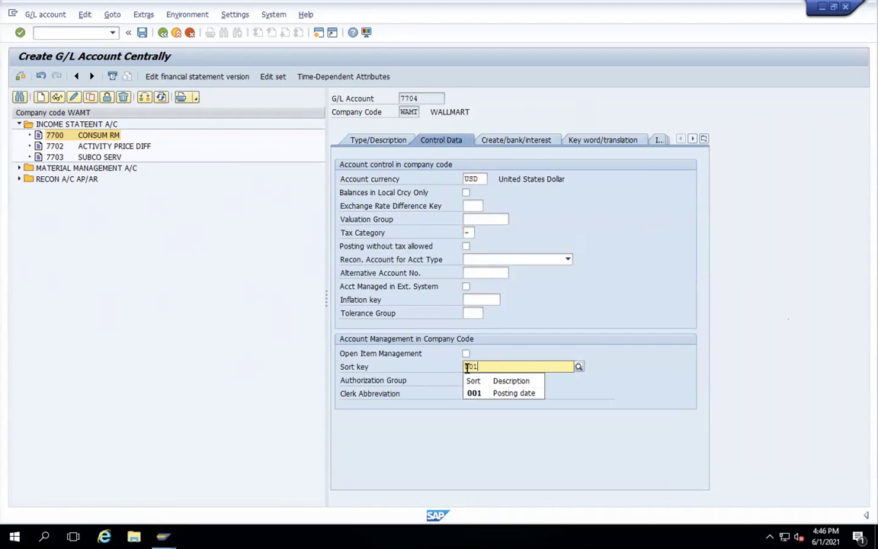
key(Return)
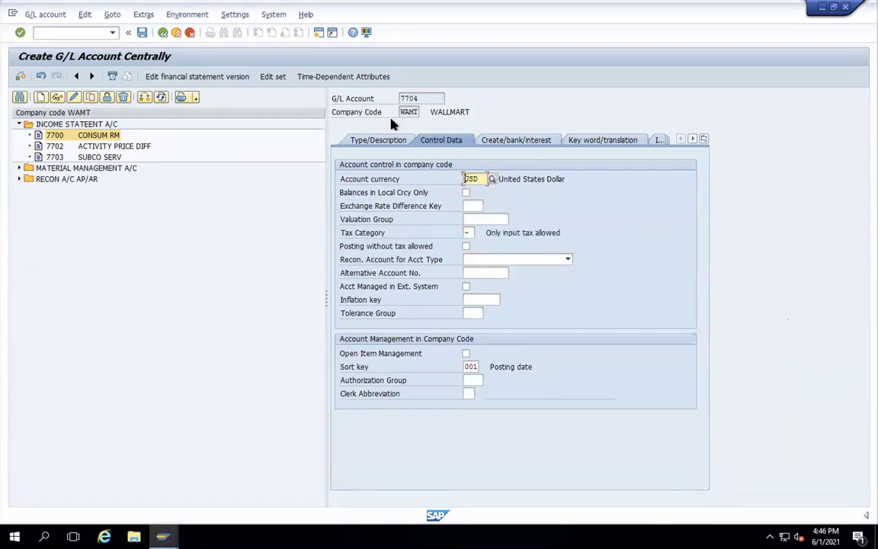
- Assign field status group YB03, save account 7704, and begin a new G/L account
click(496, 140)
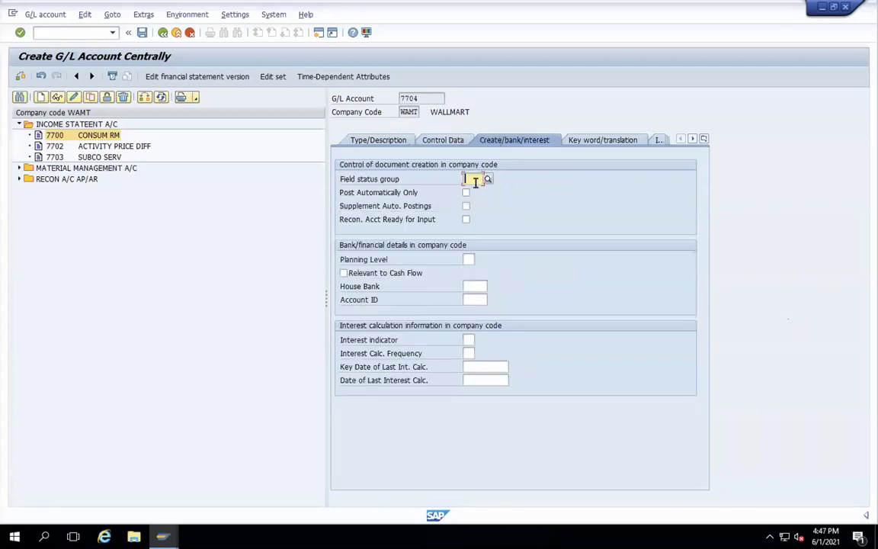
text(YB03)
key(Return)
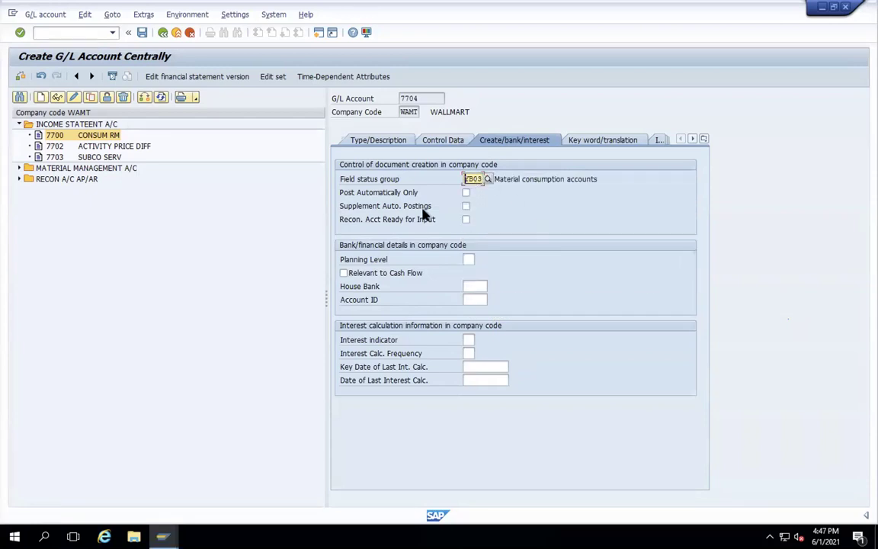
click(142, 32)
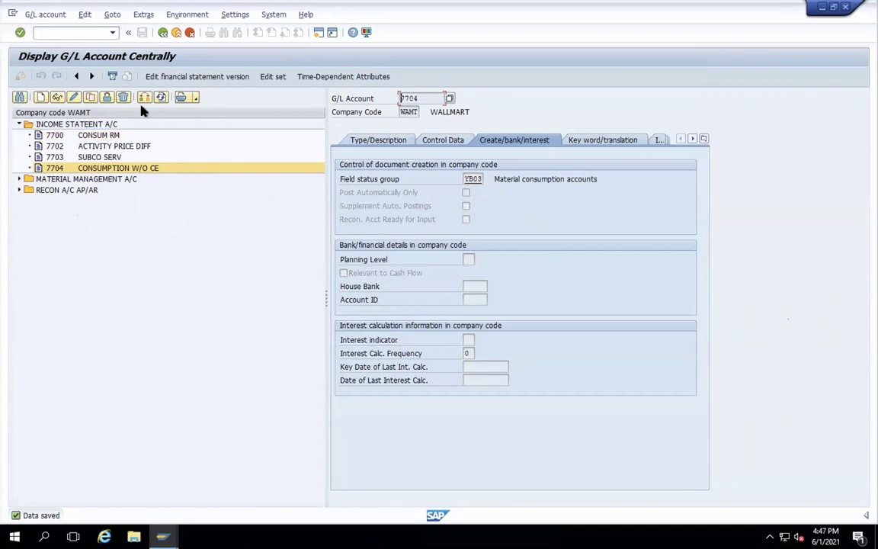
click(40, 95)
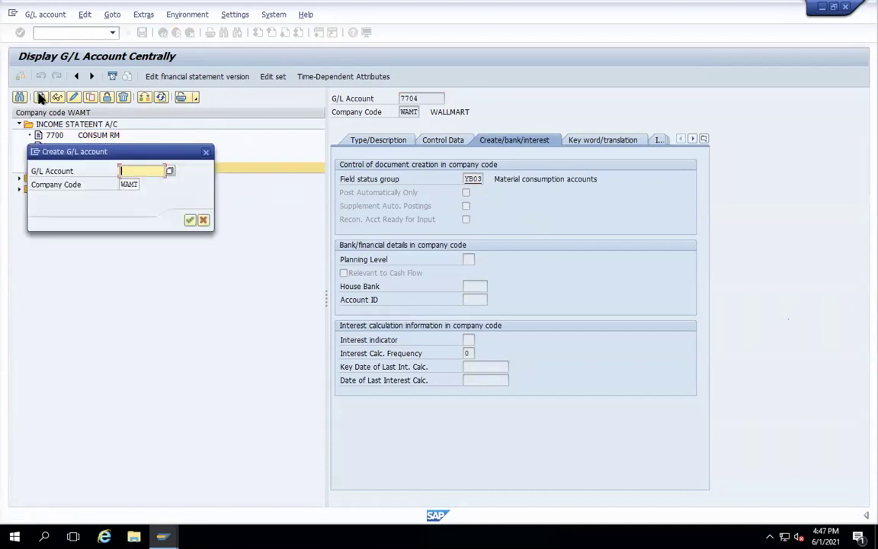
- Start account 7705 for WAMT as a Nonoperating Expense or Income account in group INCO
text(77)
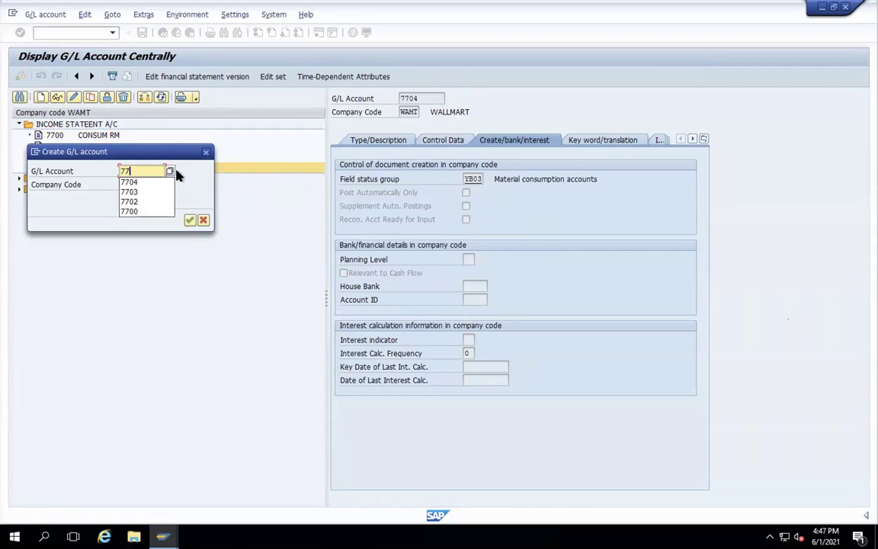
text(05)
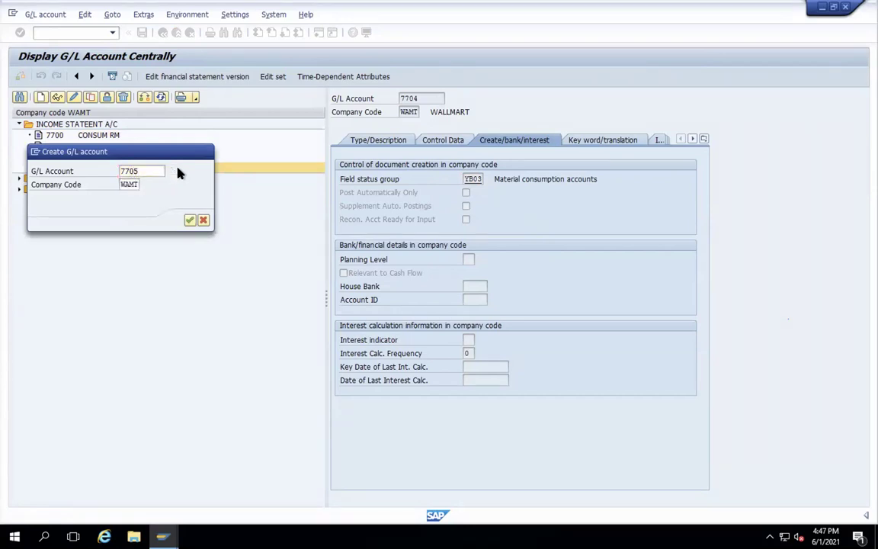
key(Return)
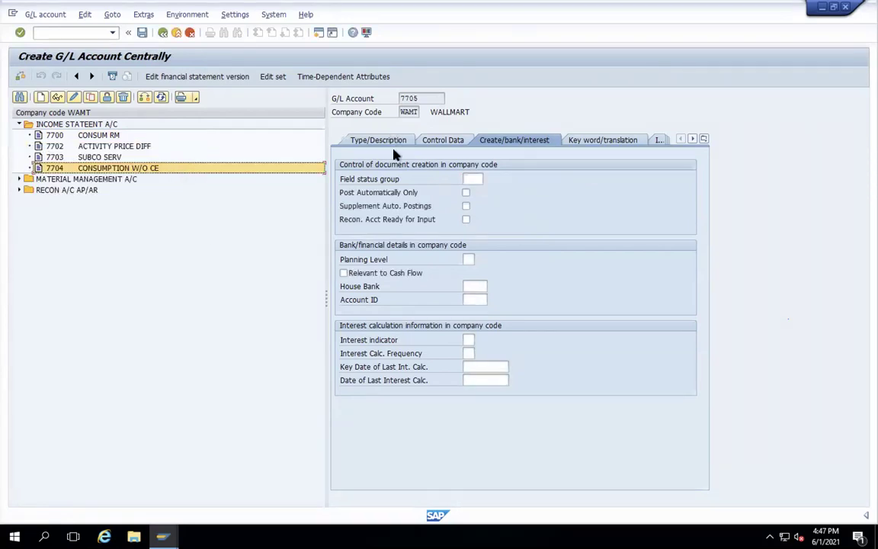
click(373, 144)
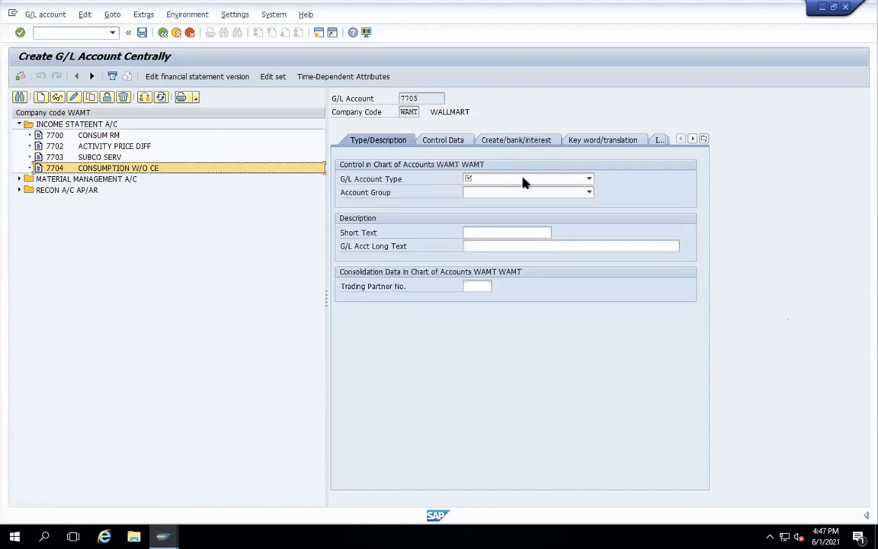
click(589, 180)
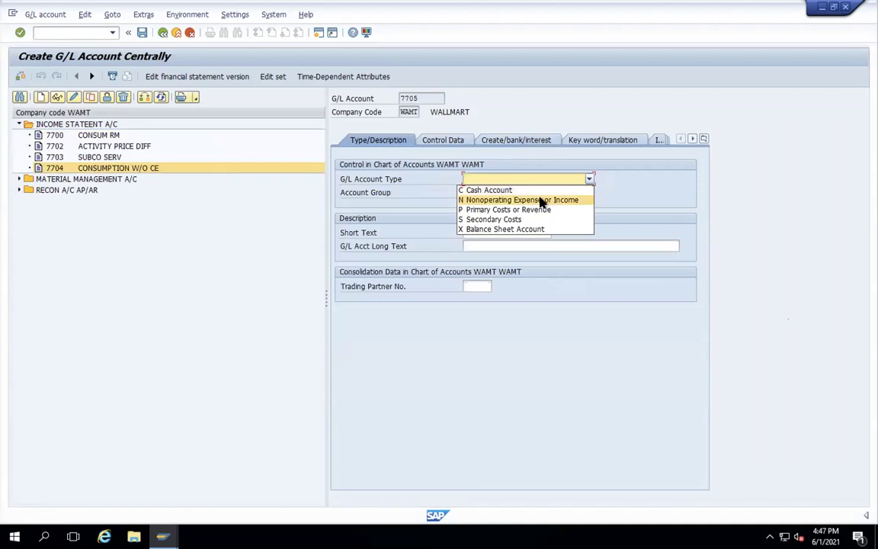
click(541, 201)
click(587, 193)
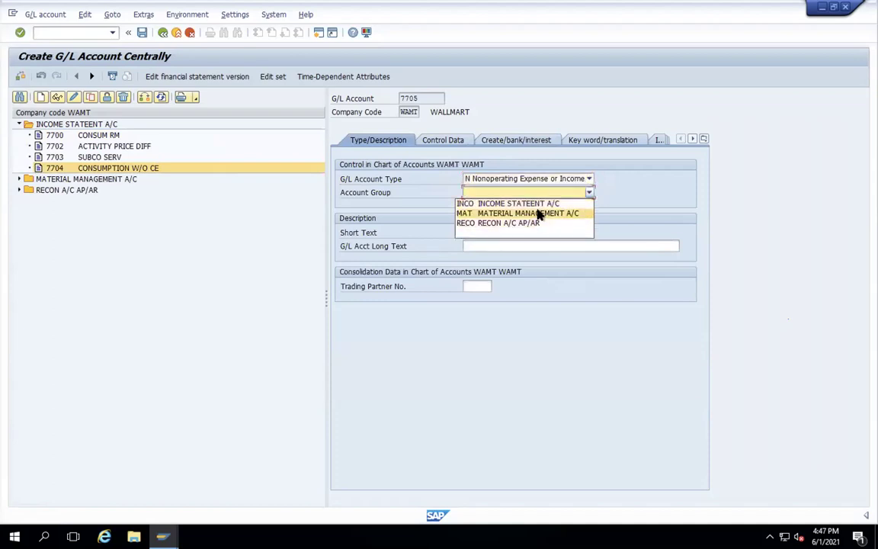
click(540, 204)
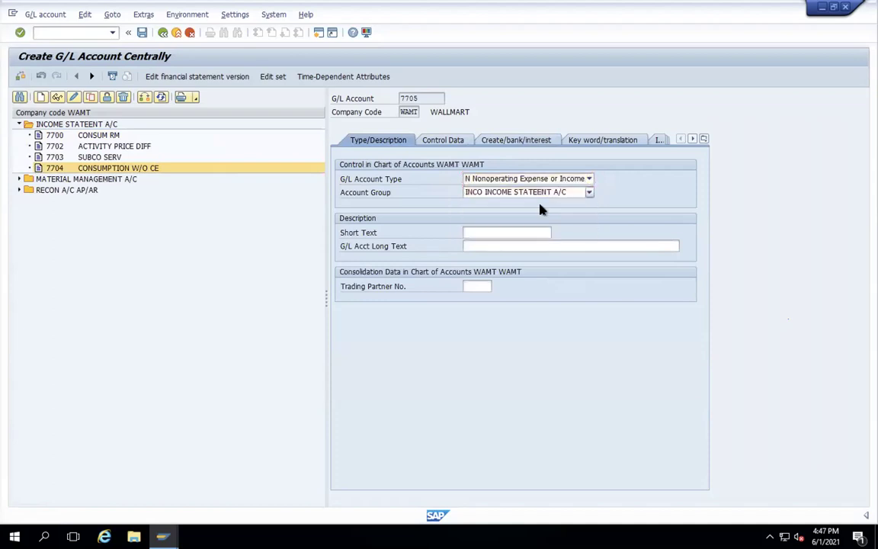
- Give 7705 short text COST OF GOODS SOLD and long text RAW MATERIAL W/O COST ELEMENT
click(488, 234)
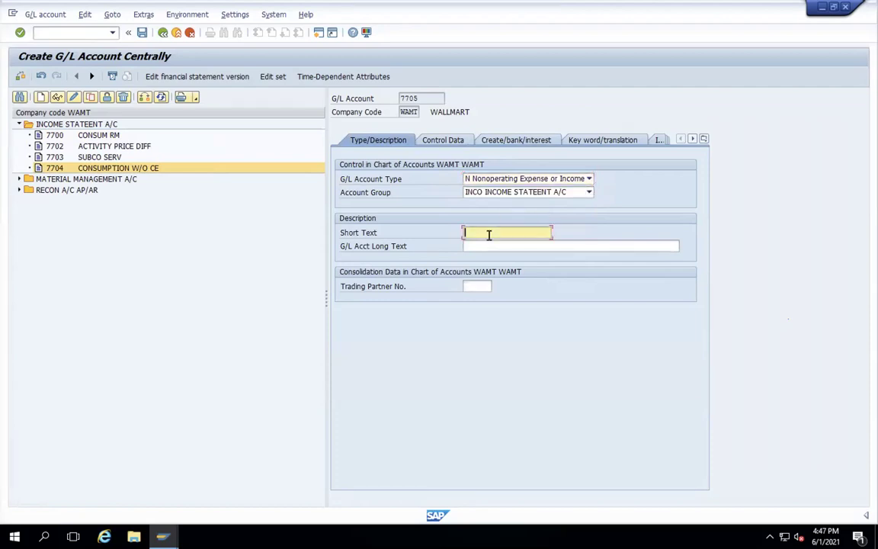
text(COST OF GOODS SOLD)
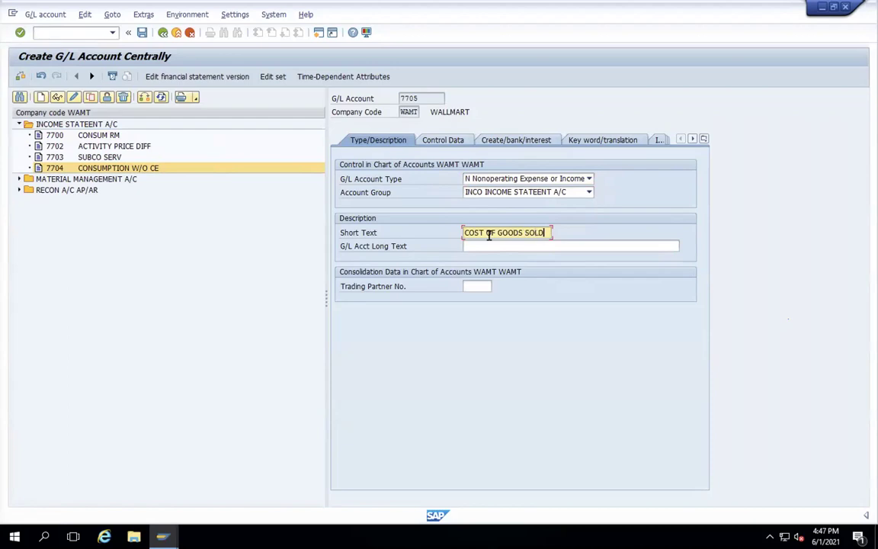
click(492, 247)
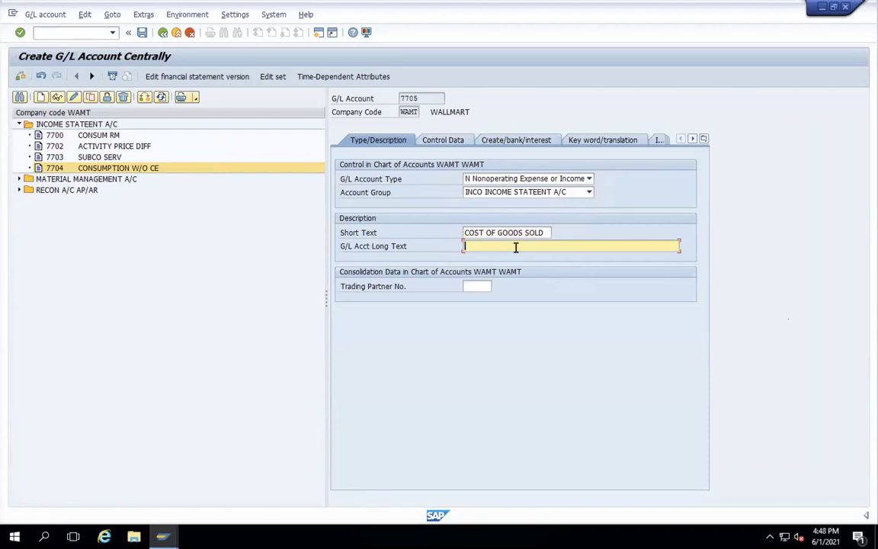
text(RAW MATERIAL W/O COST ELEMENT)
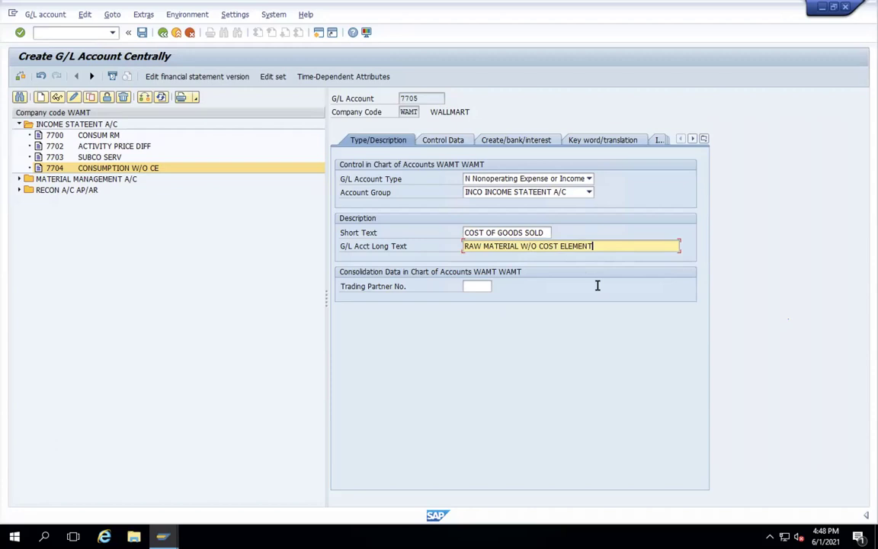
key(Return)
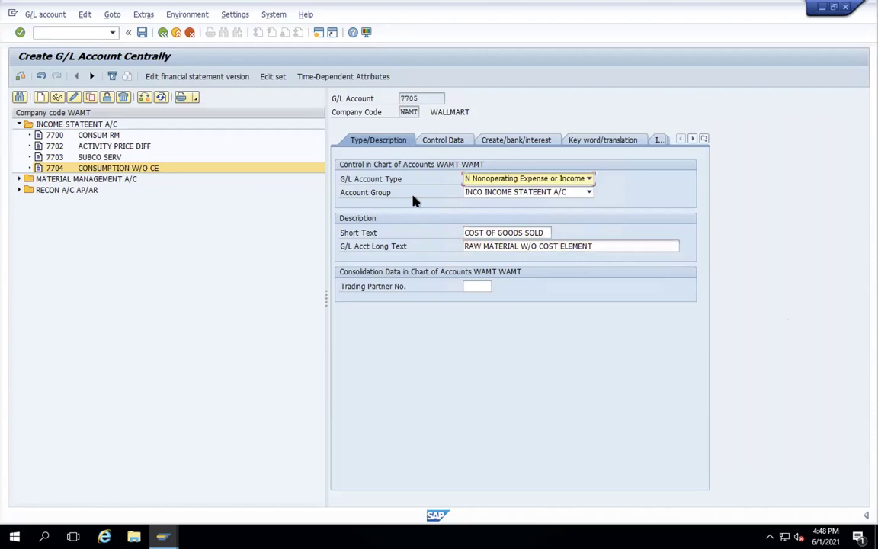
click(439, 145)
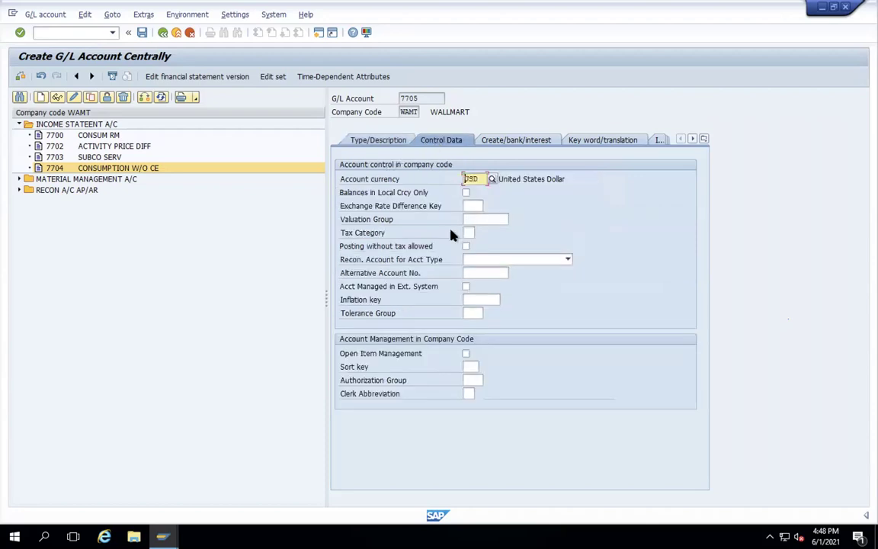
- Give 7705 tax category '-', sort key 001, field status group YB03, and save it
click(471, 234)
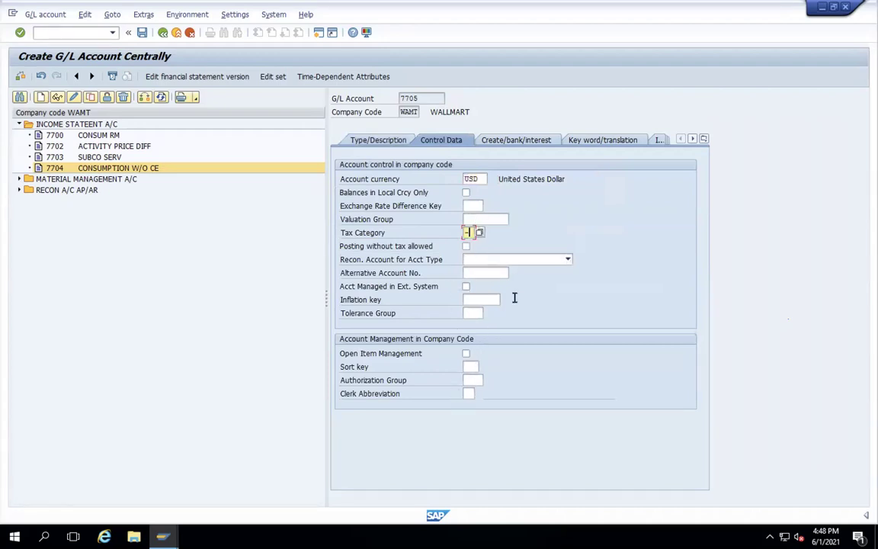
click(469, 366)
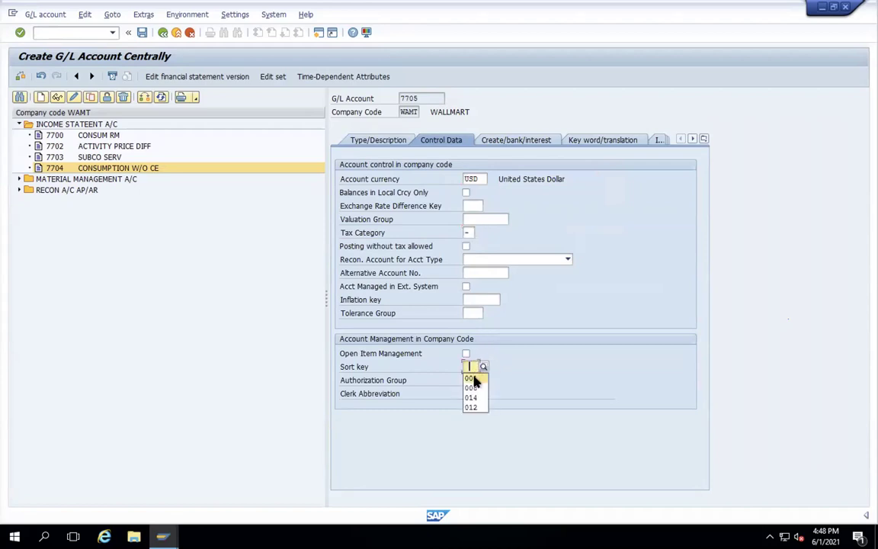
click(473, 378)
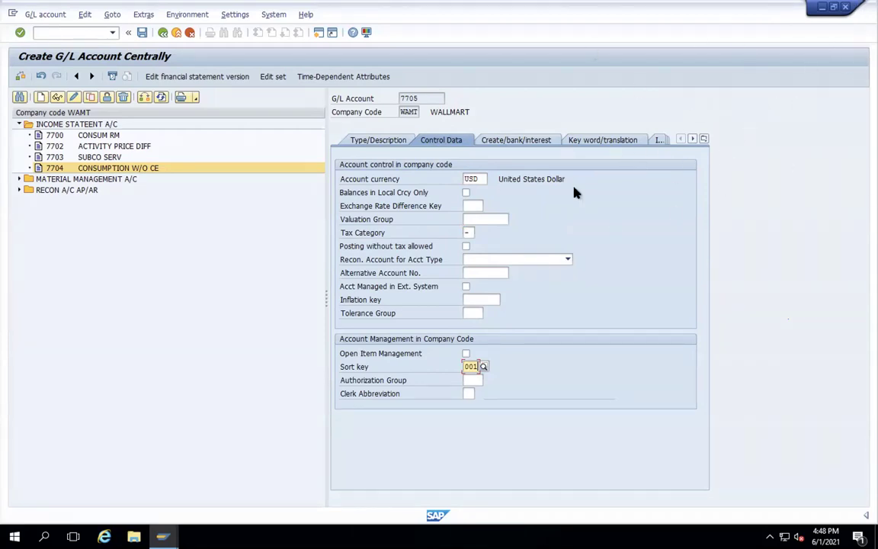
key(Return)
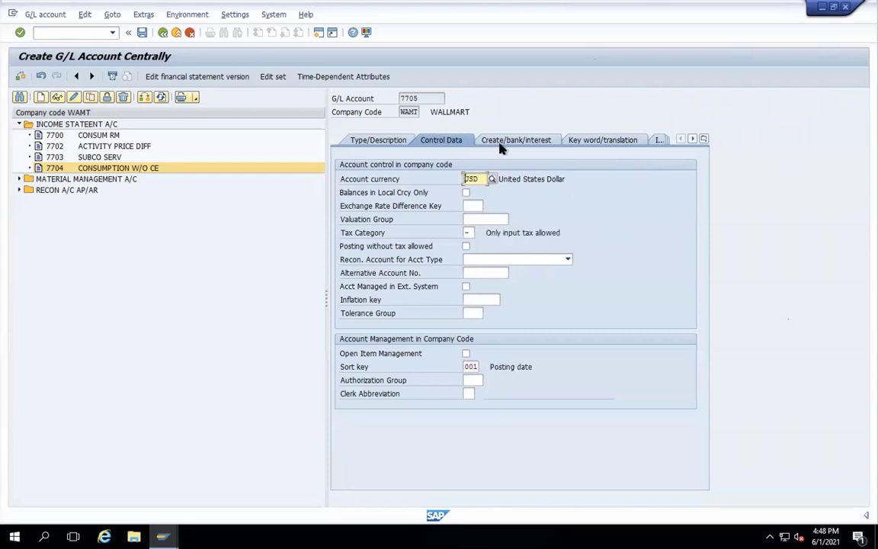
click(503, 143)
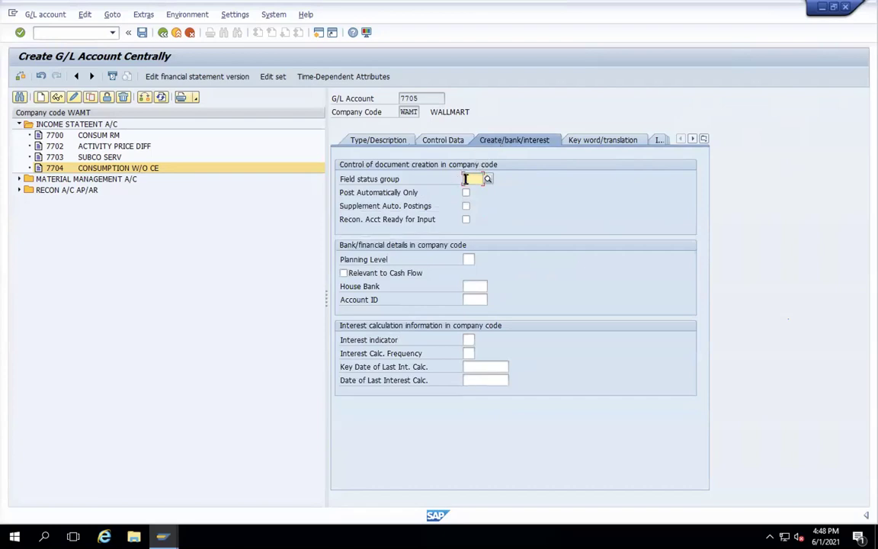
text(YB03)
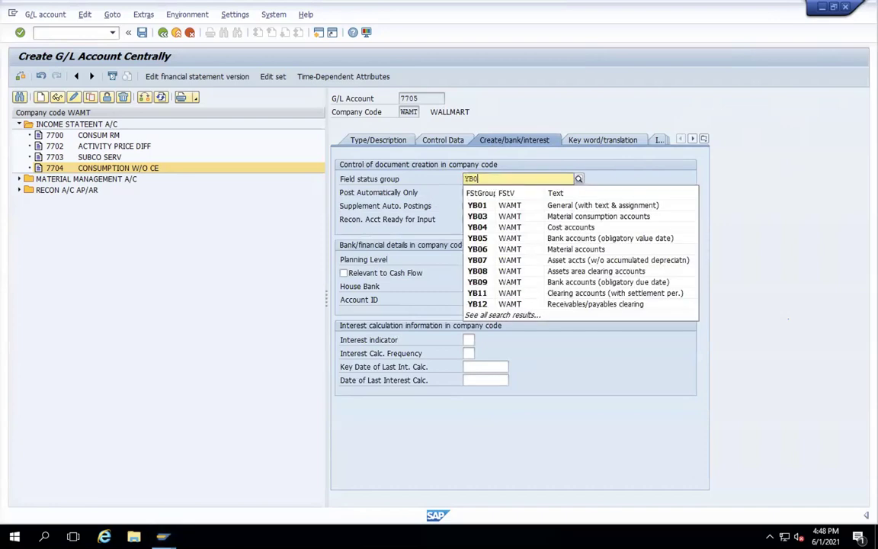
key(Return)
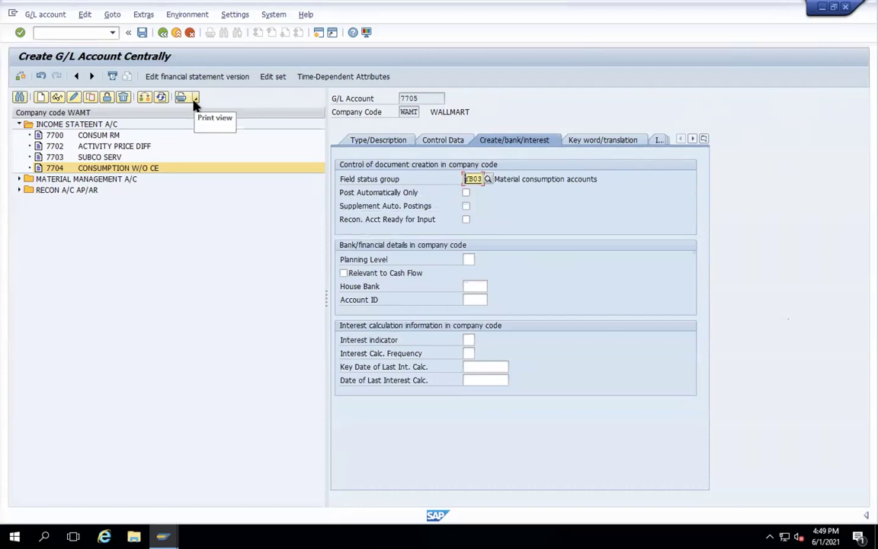
click(142, 33)
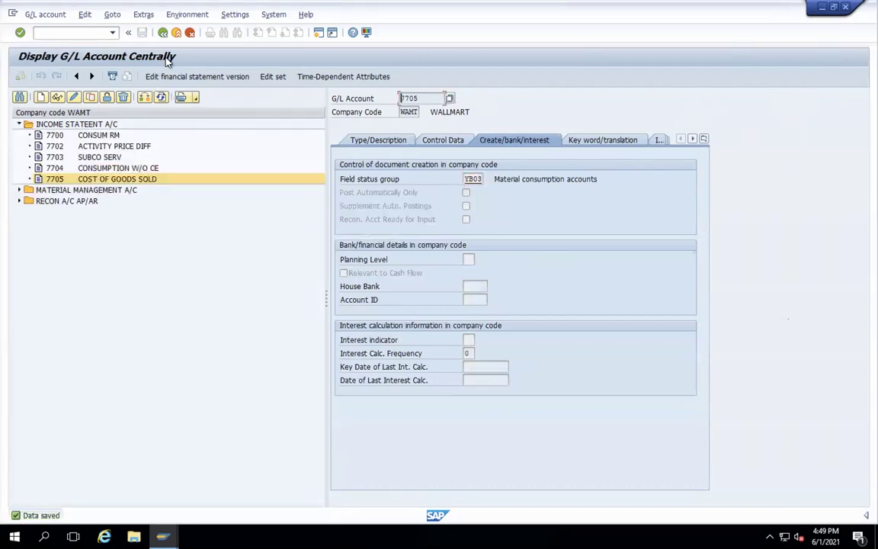
- In SPRO, open Plant Parameters under Materials Management > Inventory Management and Physical Inventory
click(163, 33)
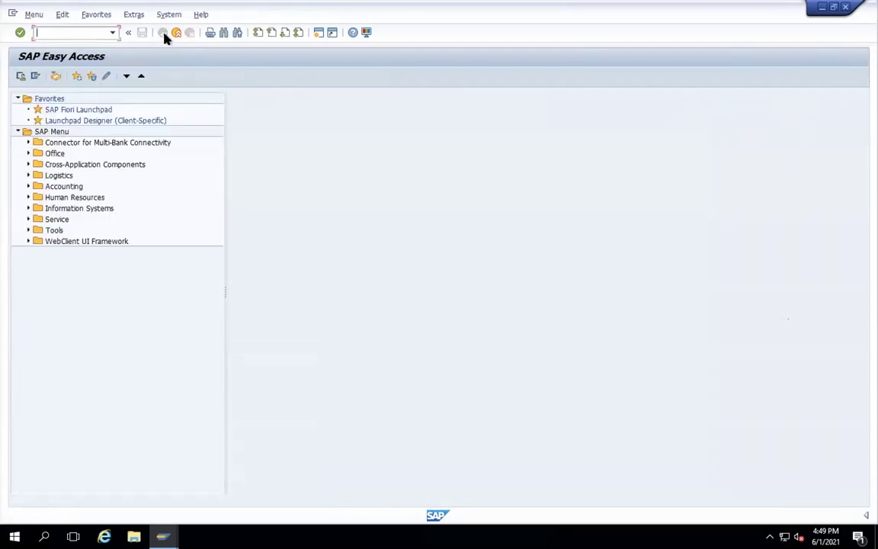
text(SPRO)
key(Return)
click(61, 78)
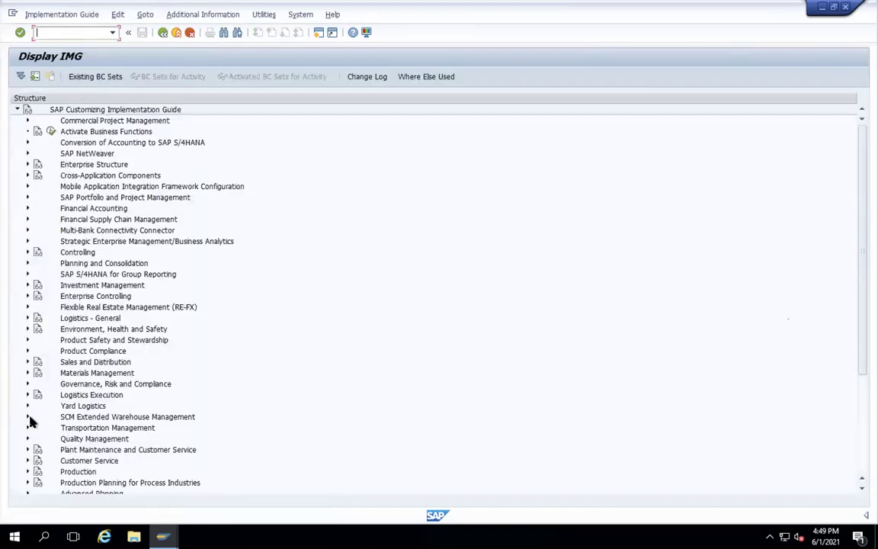
click(28, 372)
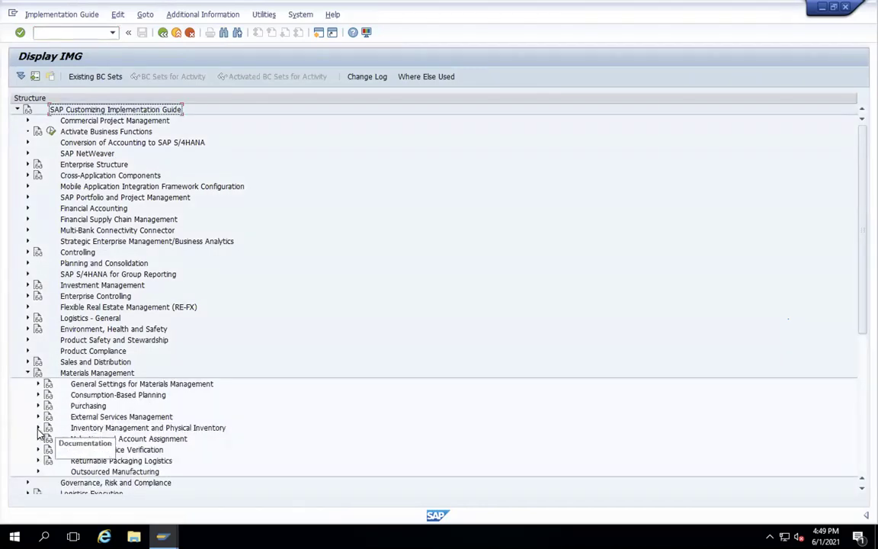
click(38, 428)
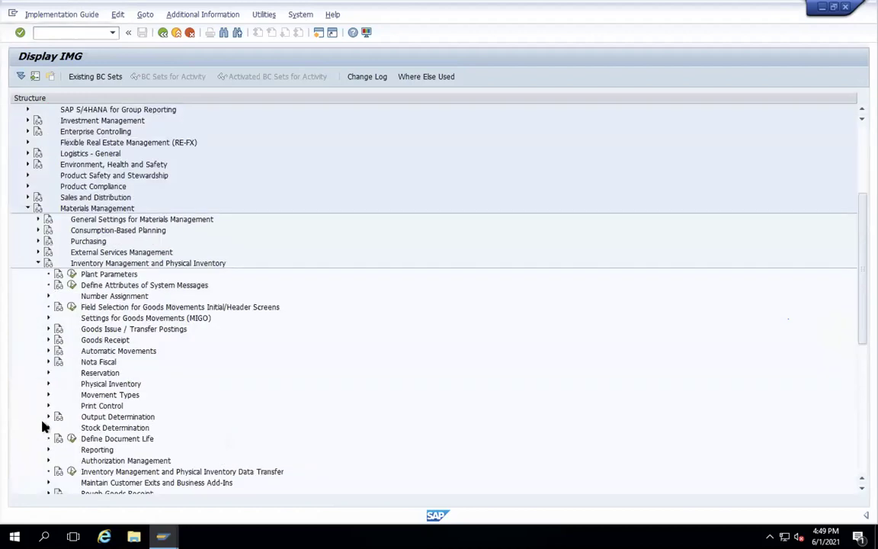
click(71, 273)
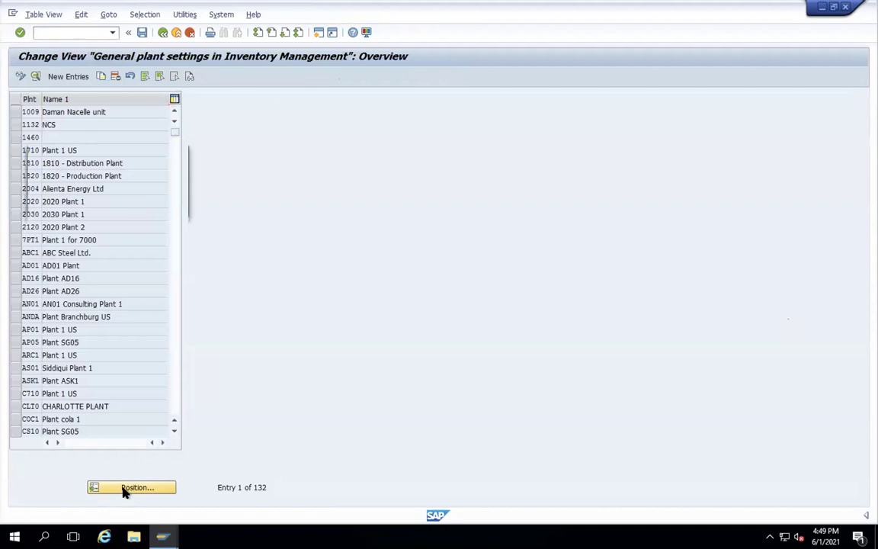
- Copy plant SG05's inventory management settings as a new entry for plant WAMT
click(125, 489)
text(sg01)
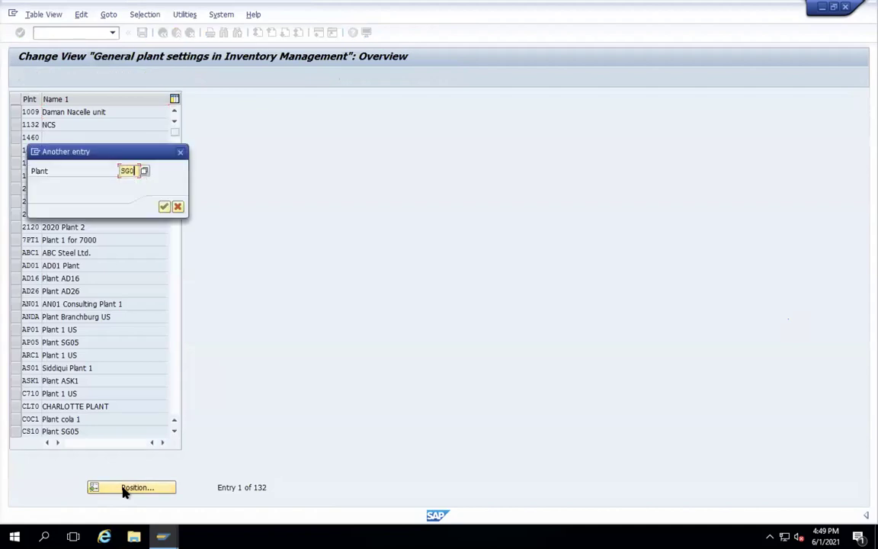
key(Return)
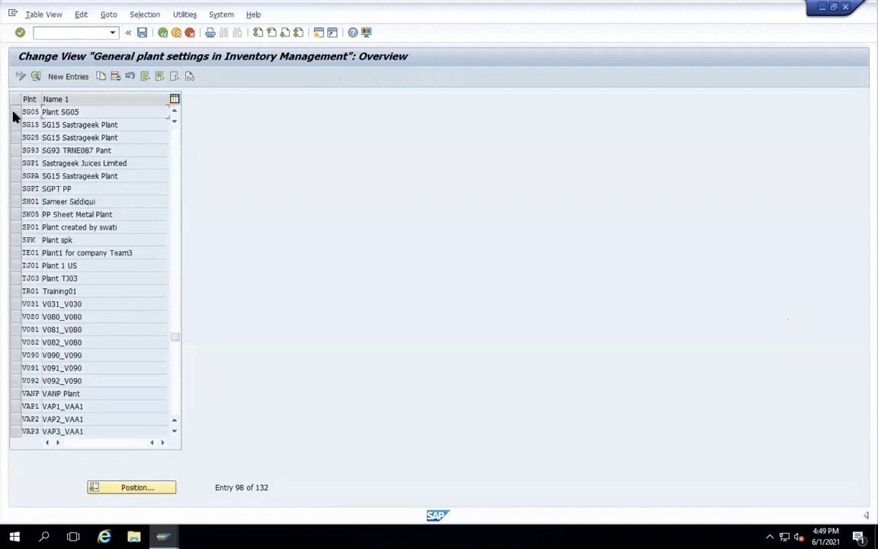
click(11, 112)
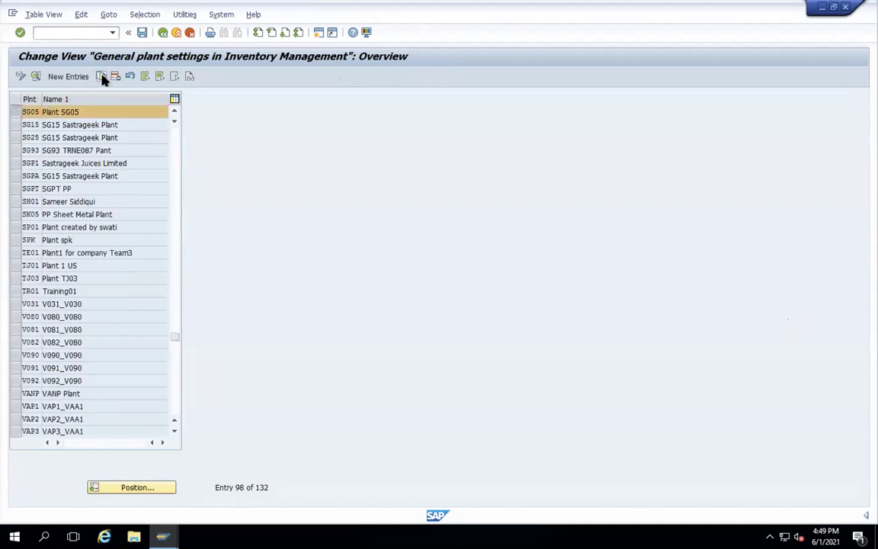
click(101, 75)
drag(77, 97, 113, 95)
text(WAMT)
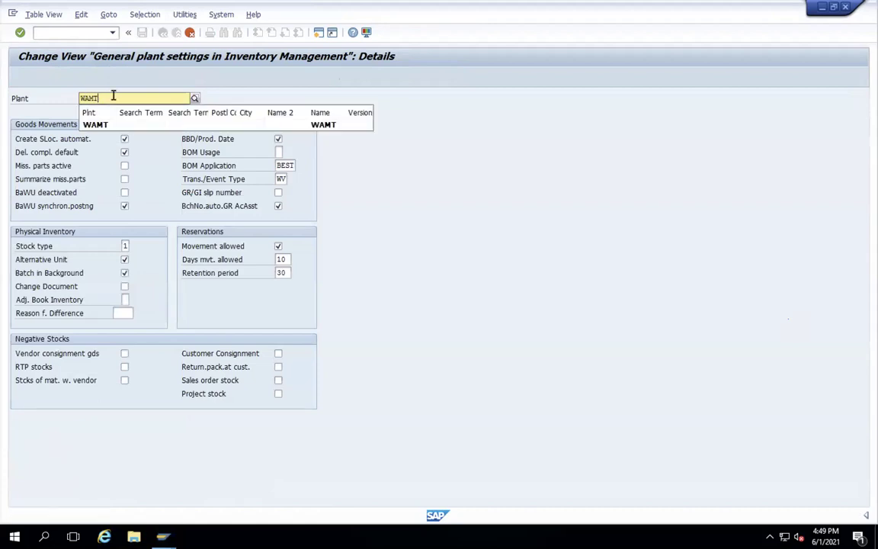
key(Return)
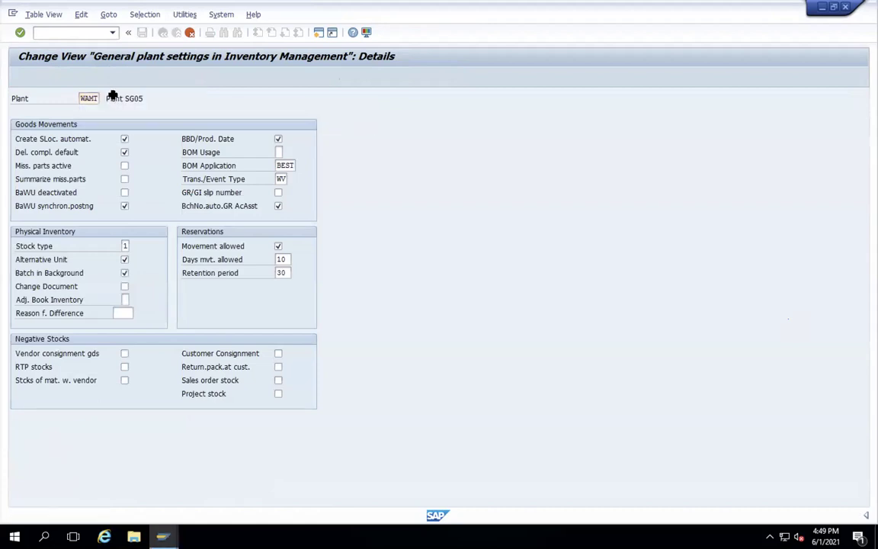
- Save the new WAMT plant settings under a customizing request
click(142, 33)
key(Return)
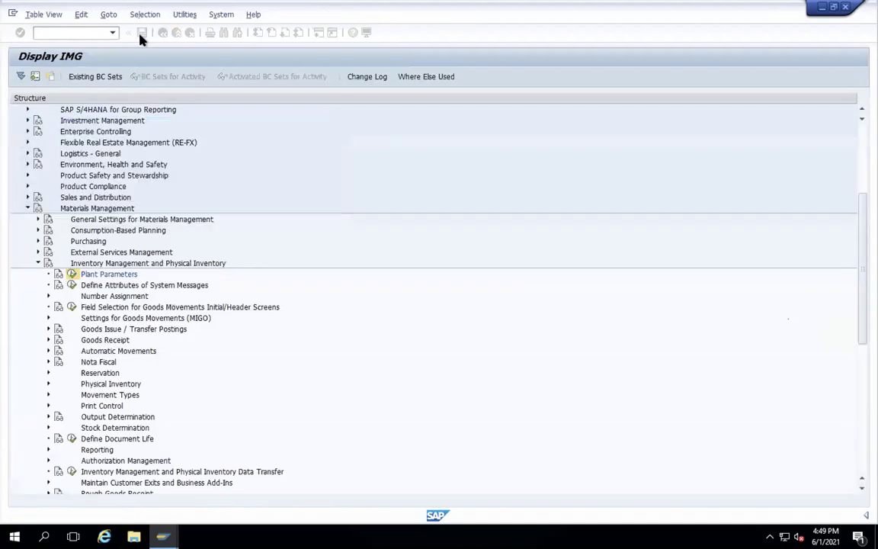
click(162, 34)
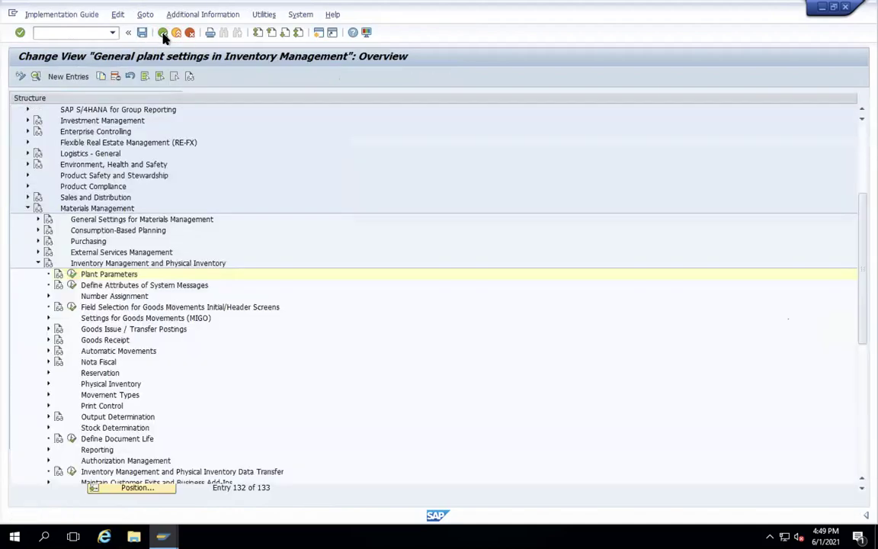
- Find plant WAMT in Plant Parameters and review its detailed settings
click(72, 275)
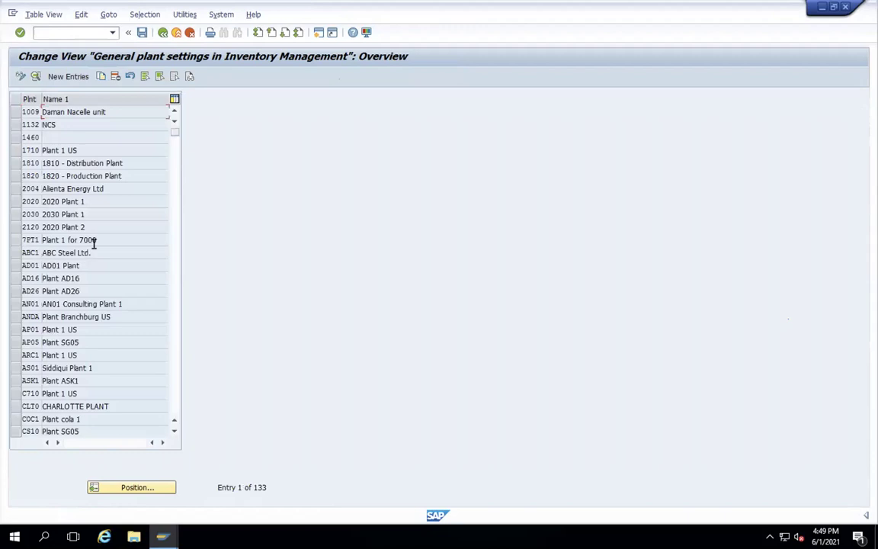
click(137, 488)
text(WAMT)
key(Return)
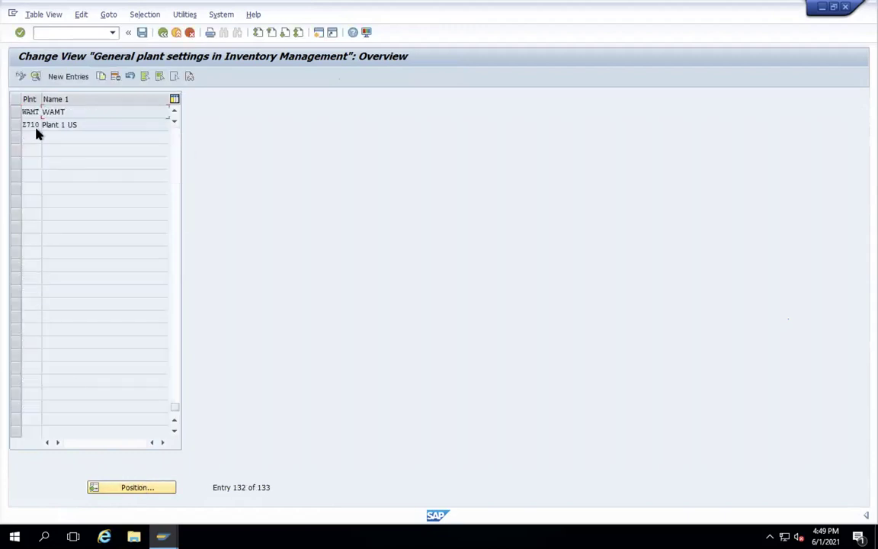
double_click(31, 112)
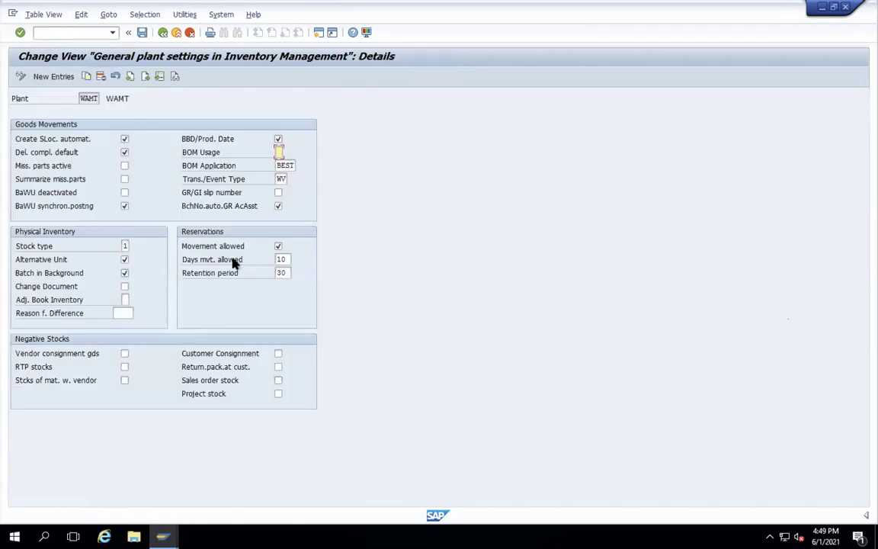
click(163, 34)
click(162, 35)
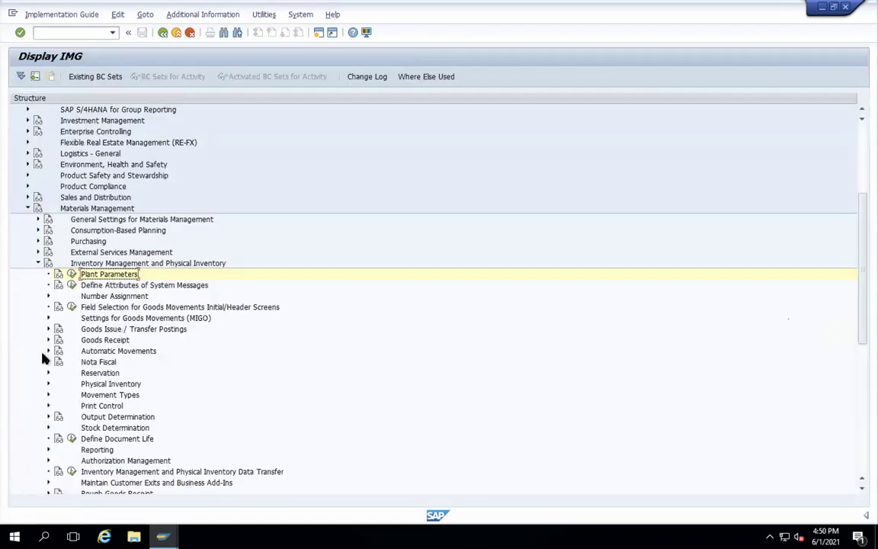
- Collapse Inventory Management and expand Enterprise Structure > Definition > Controlling in the IMG
click(34, 267)
scroll(210, 243, up, 4)
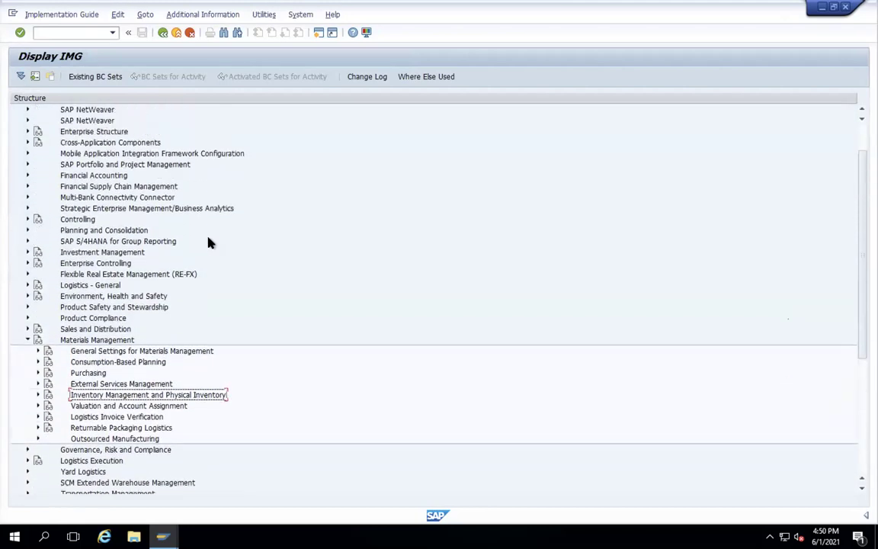
scroll(210, 243, up, 1)
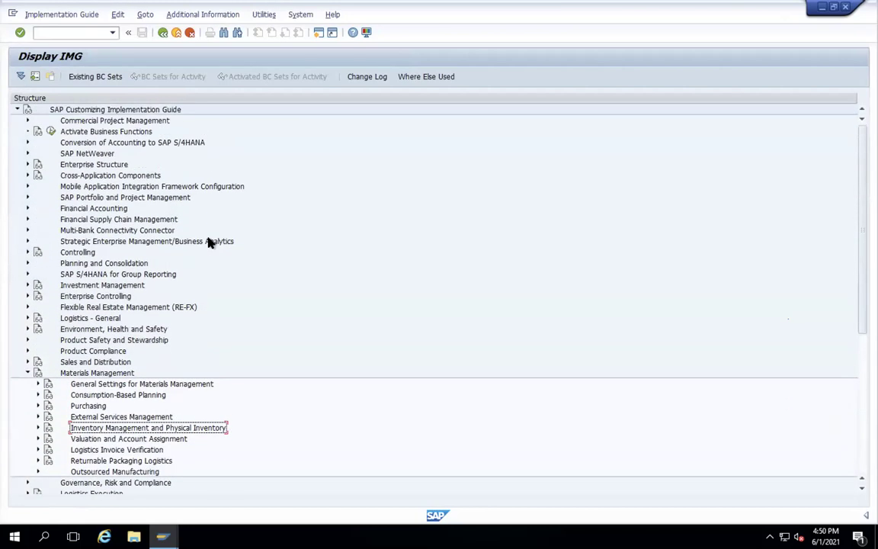
click(27, 165)
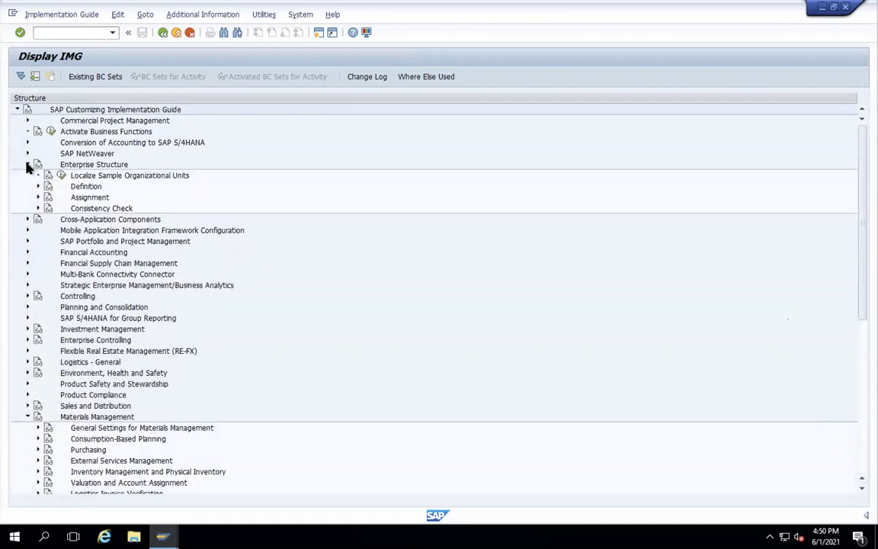
click(38, 186)
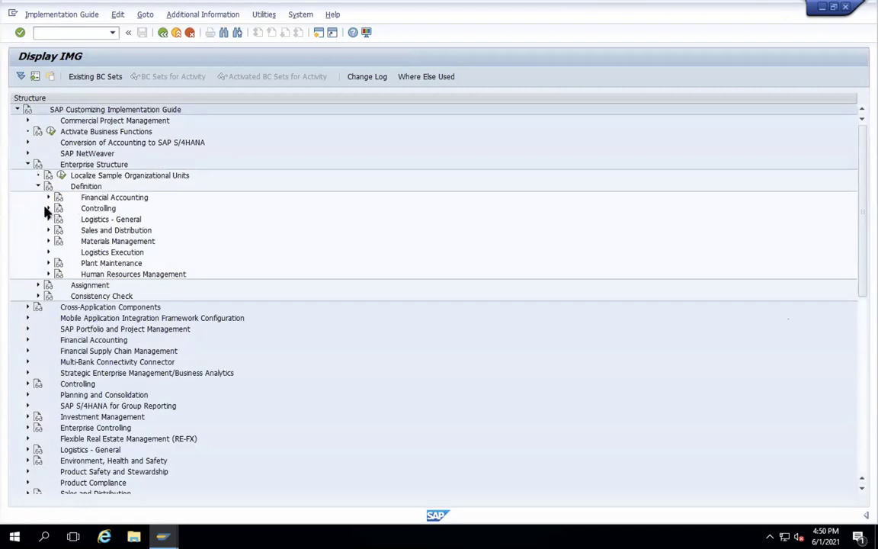
click(48, 208)
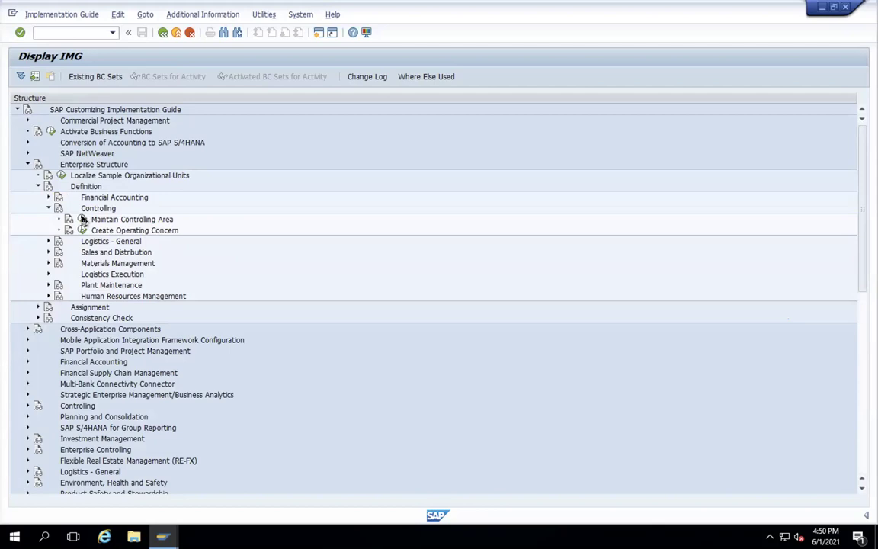
- Start a new controlling area entry with code A002 and name WAMT
click(82, 219)
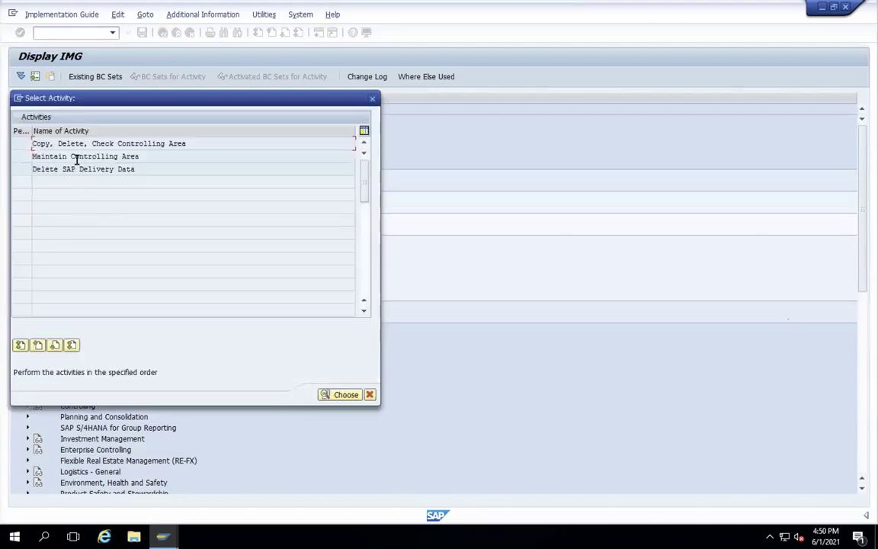
double_click(76, 160)
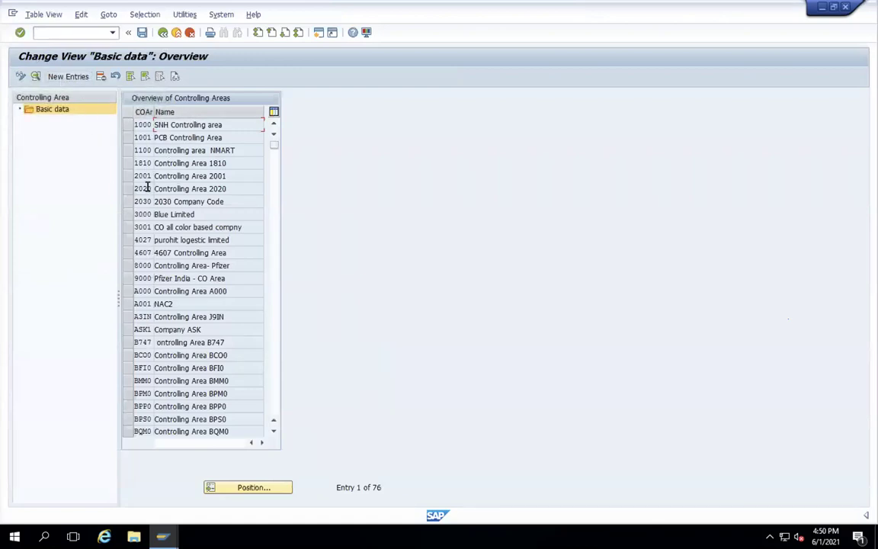
click(68, 76)
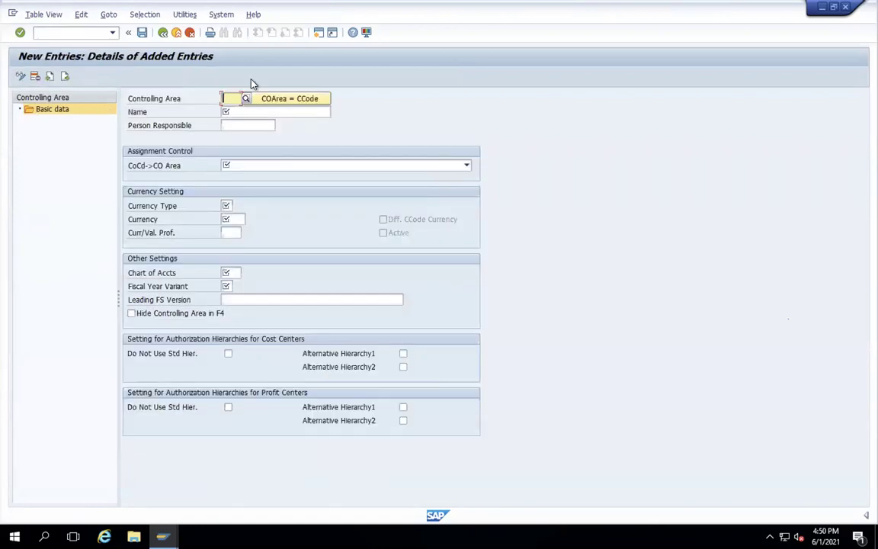
click(230, 99)
click(236, 111)
key(BackSpace)
text(2)
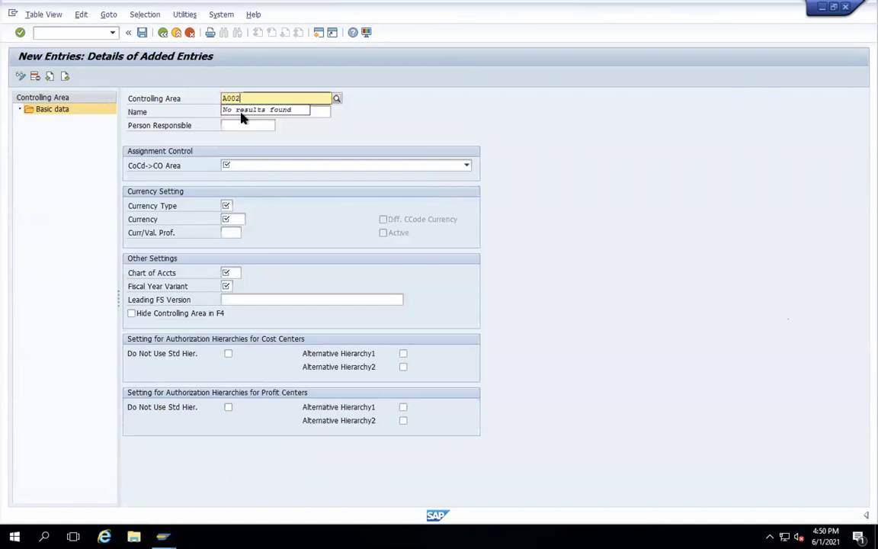
click(244, 111)
click(244, 111)
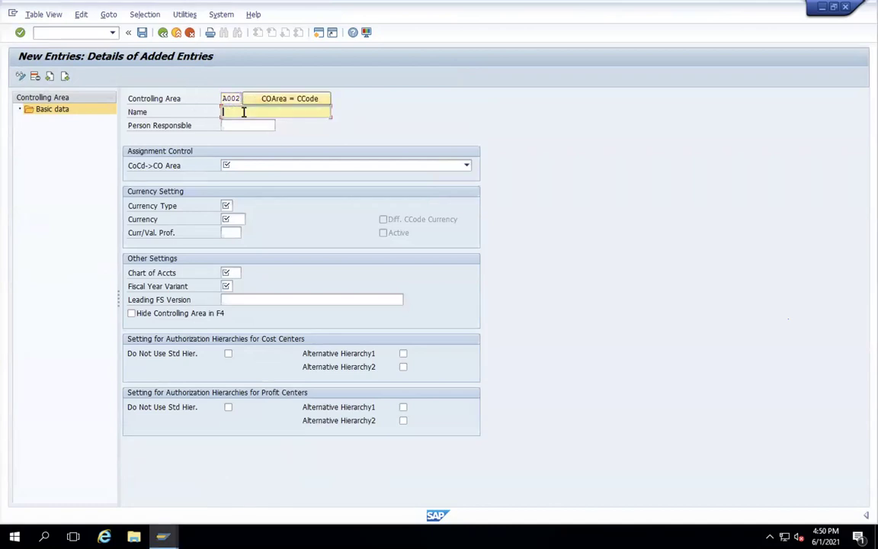
text(WAMT)
- Set cross-company-code cost accounting with currency type 30 and currency USD
click(274, 171)
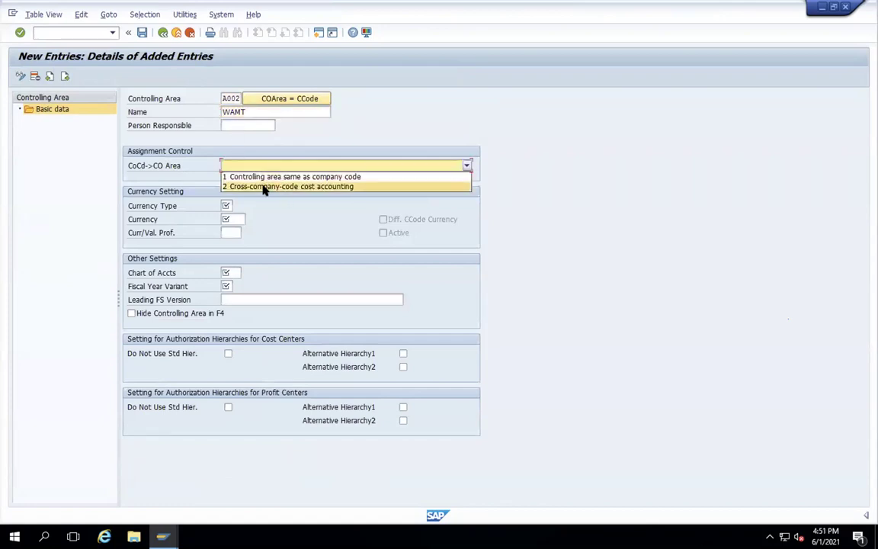
click(266, 186)
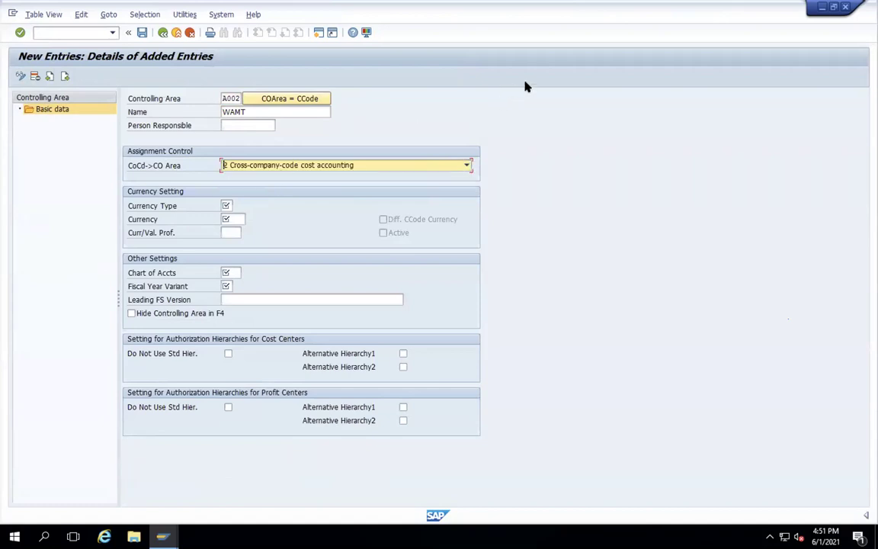
click(227, 205)
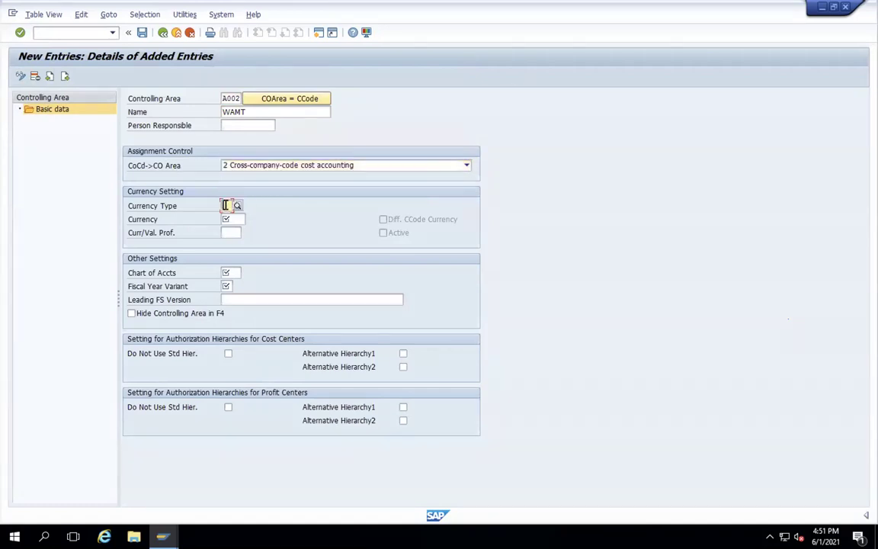
text(30)
click(239, 207)
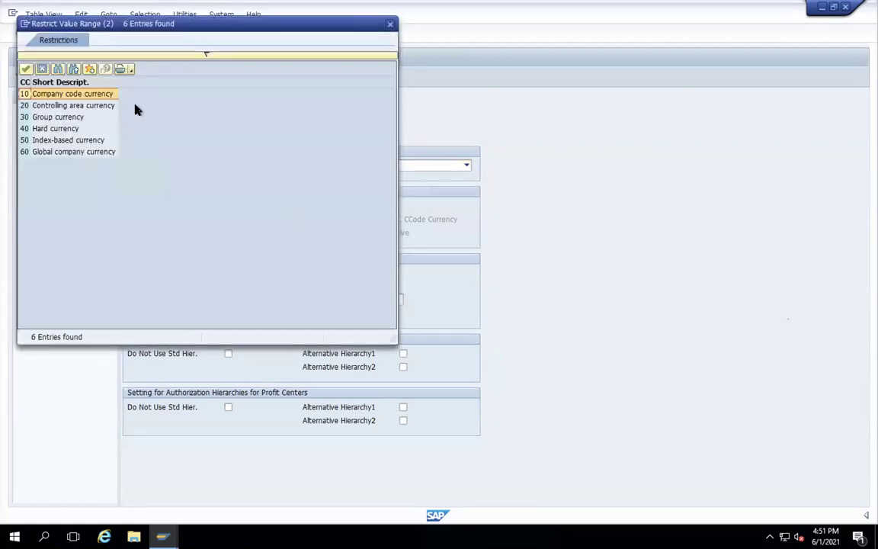
click(390, 24)
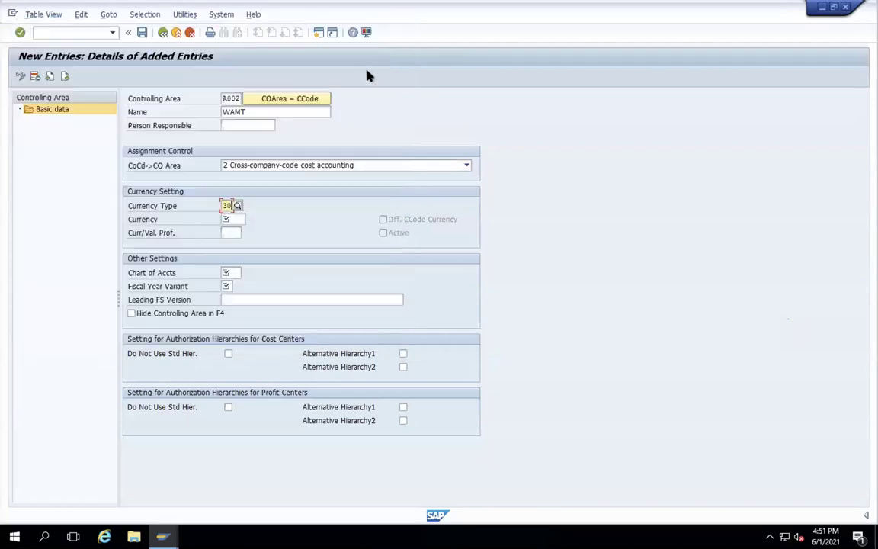
text(USD)
- Enter chart of accounts WAMT, fiscal year variant K4 and leading FS version YPS2
click(227, 272)
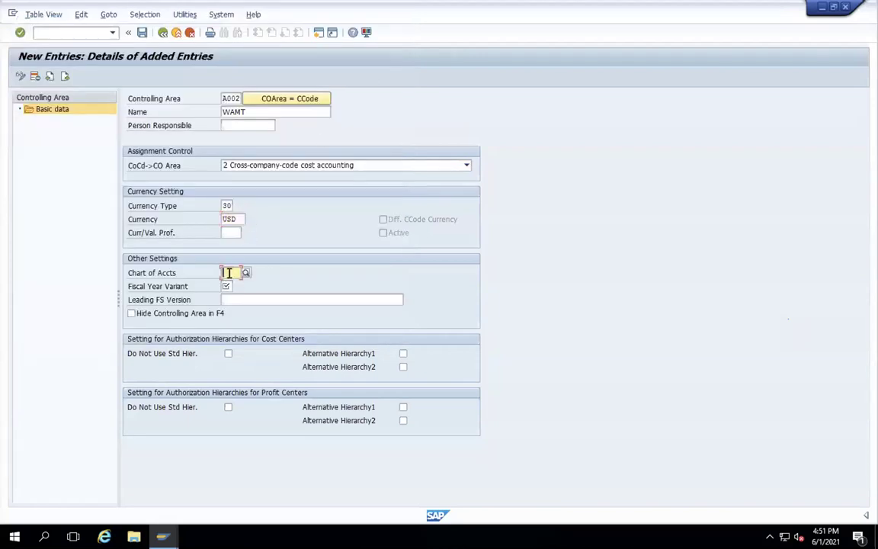
text(WAMT)
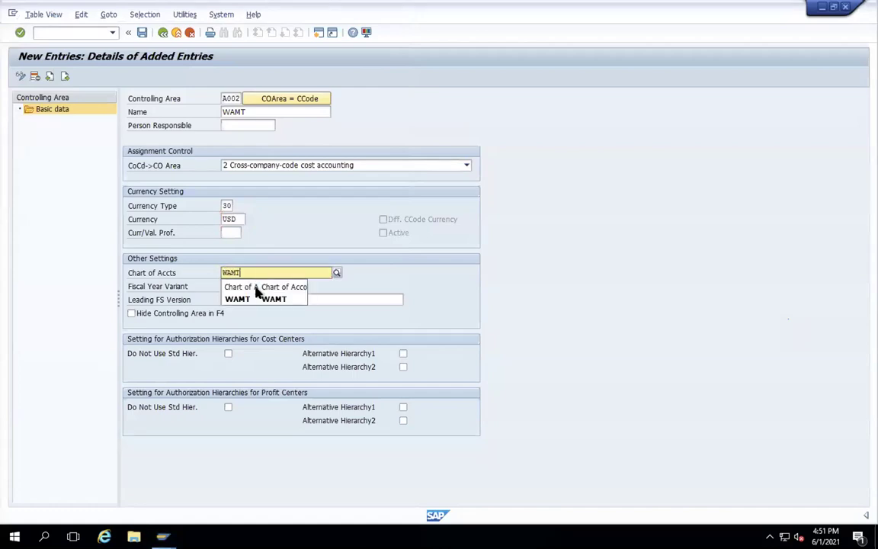
click(231, 298)
click(229, 286)
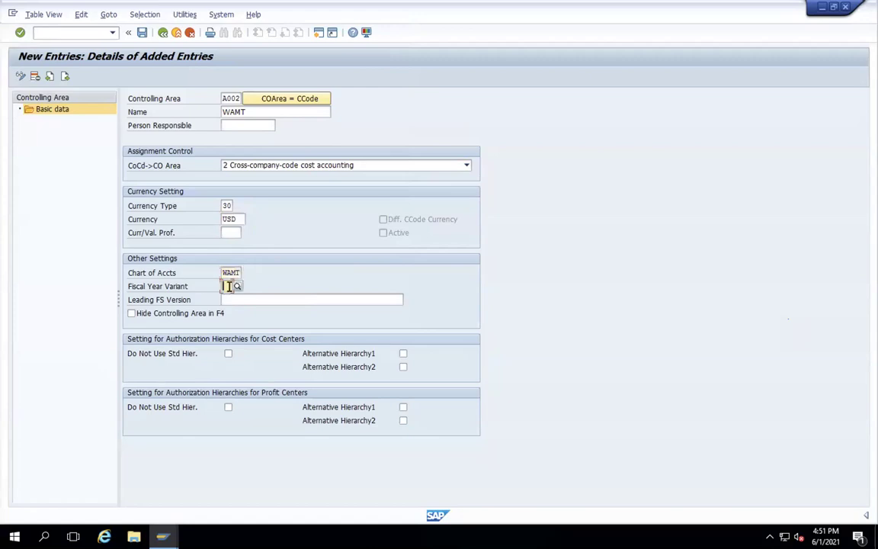
text(K4)
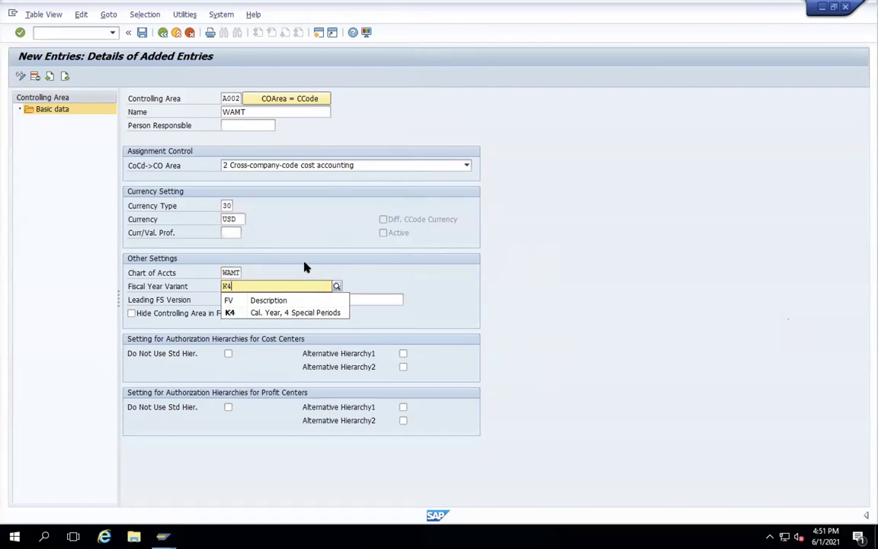
click(315, 280)
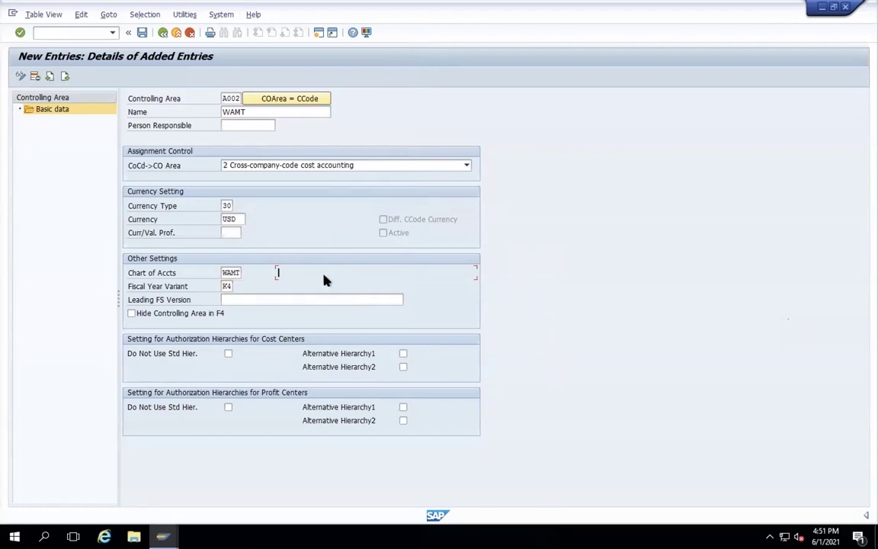
click(272, 300)
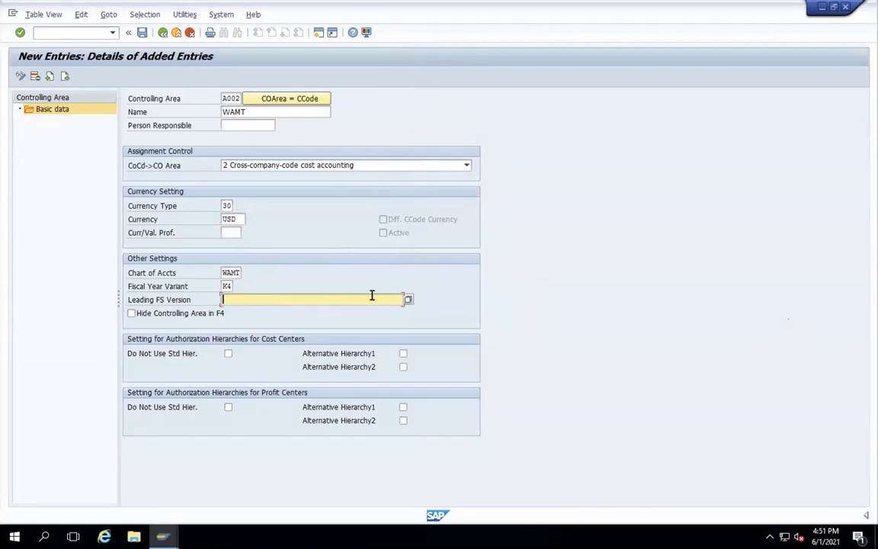
click(282, 313)
key(Return)
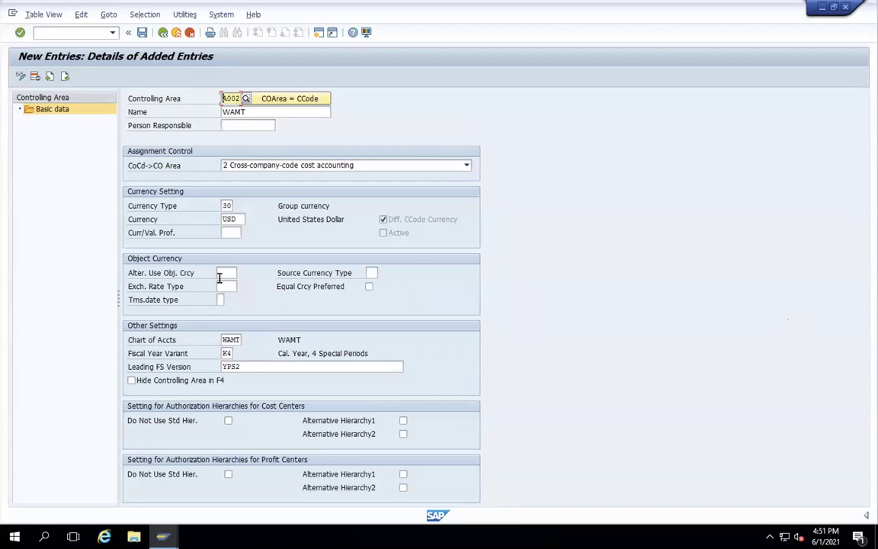
- Fill in alternative object currency 0001, transaction date type 3 and Equal Currency Preferred
click(225, 274)
text(0001)
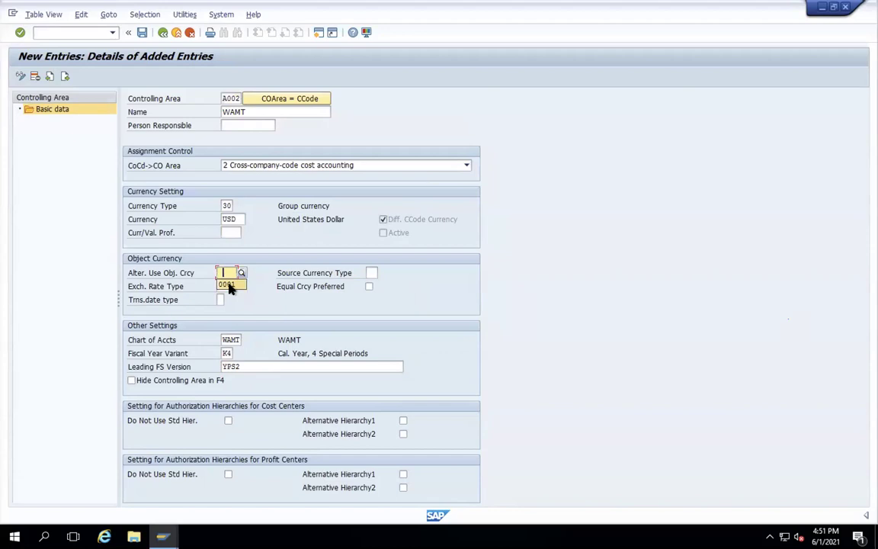
click(228, 286)
click(222, 299)
click(223, 311)
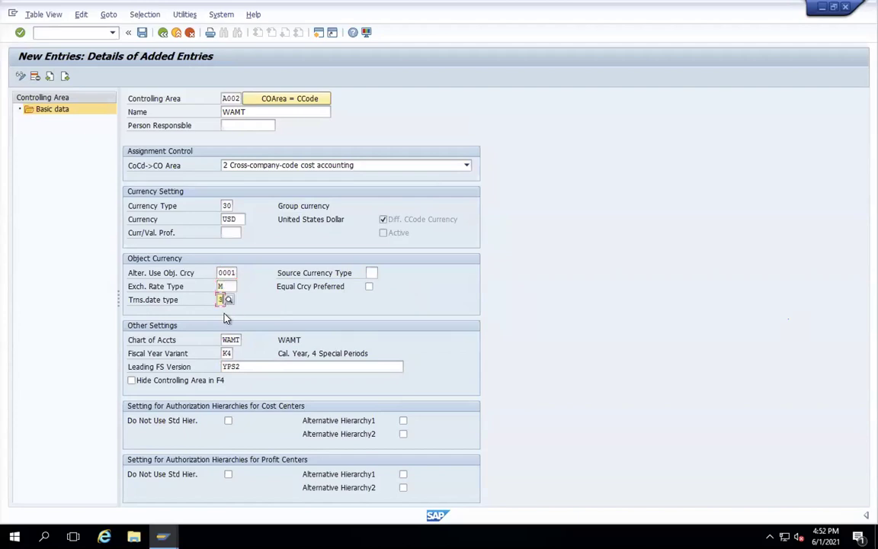
click(371, 272)
click(369, 288)
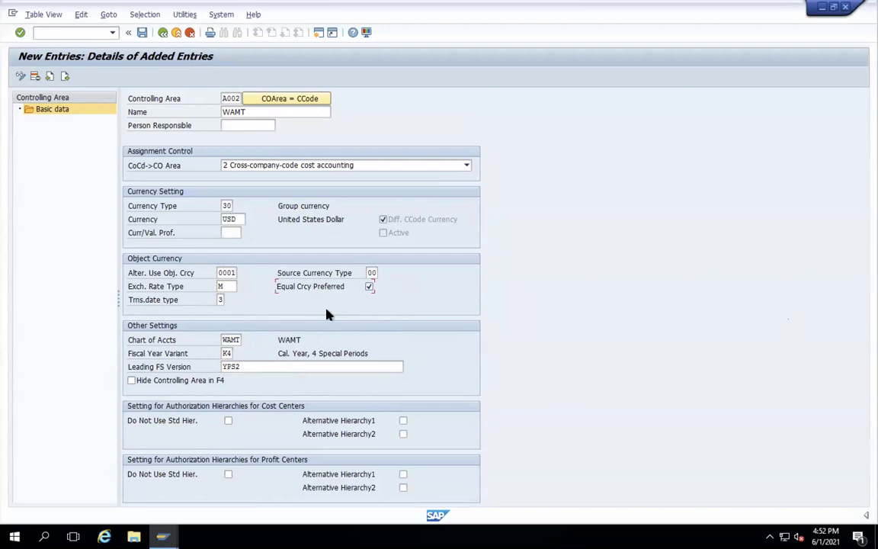
- Save the WAMT controlling area under a customizing request, dismissing the consistency warnings
click(141, 32)
key(Return)
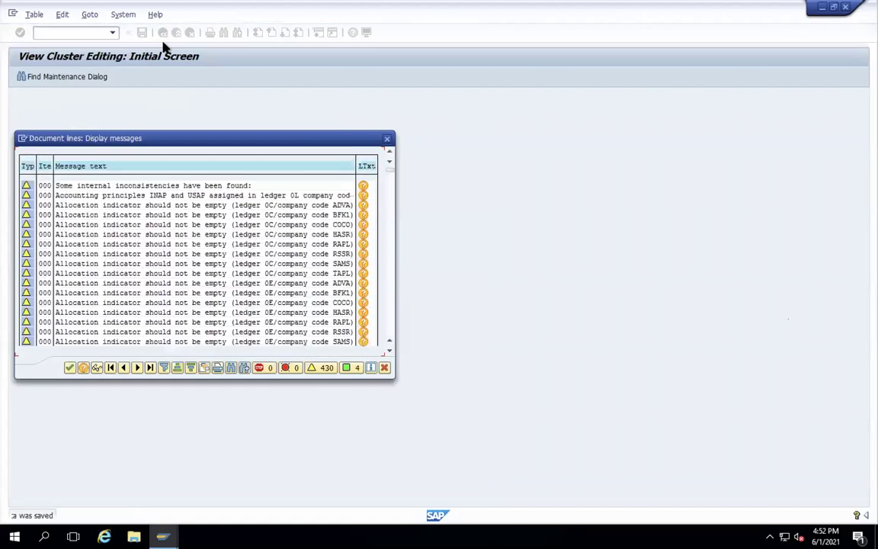
click(70, 367)
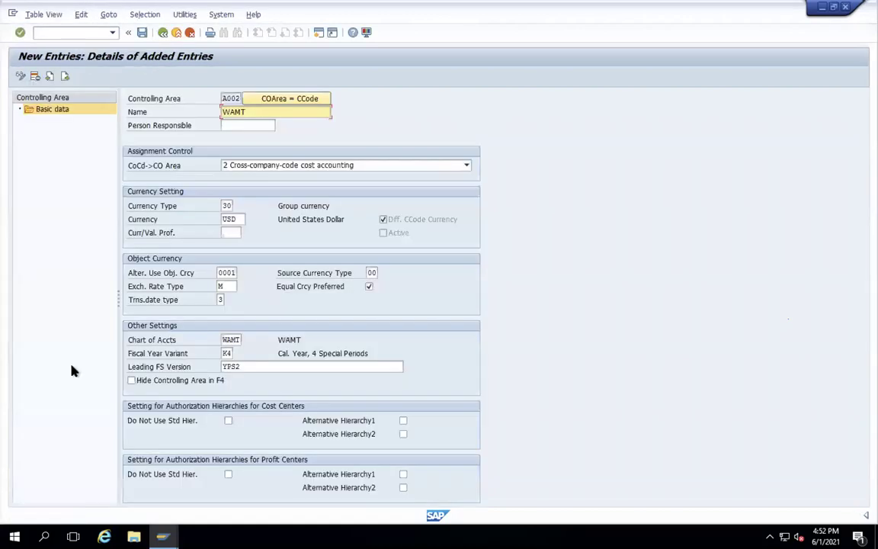
- Exit controlling area maintenance, confirming the save, back to the IMG tree
click(163, 33)
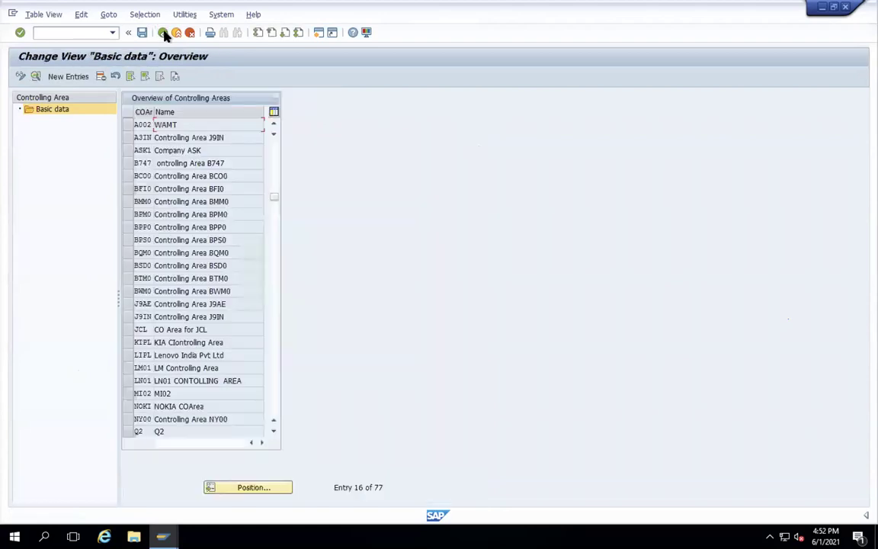
click(163, 33)
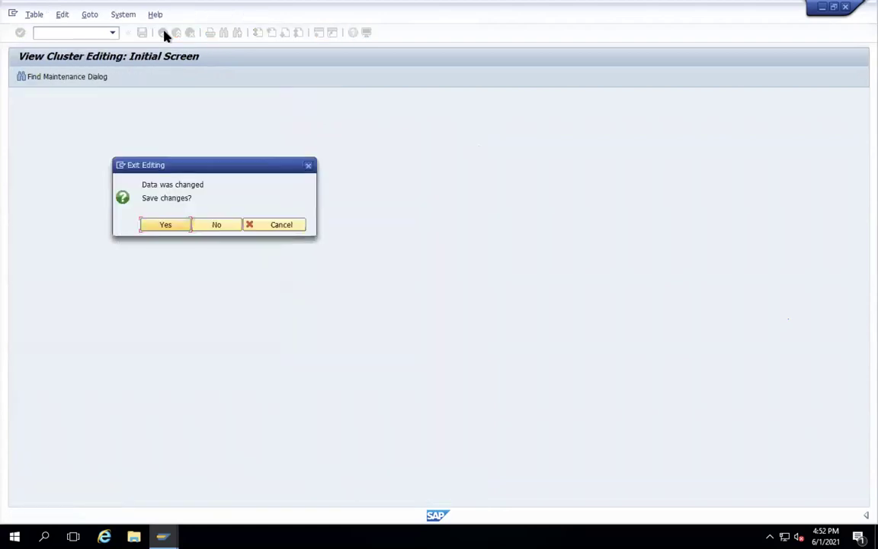
click(161, 225)
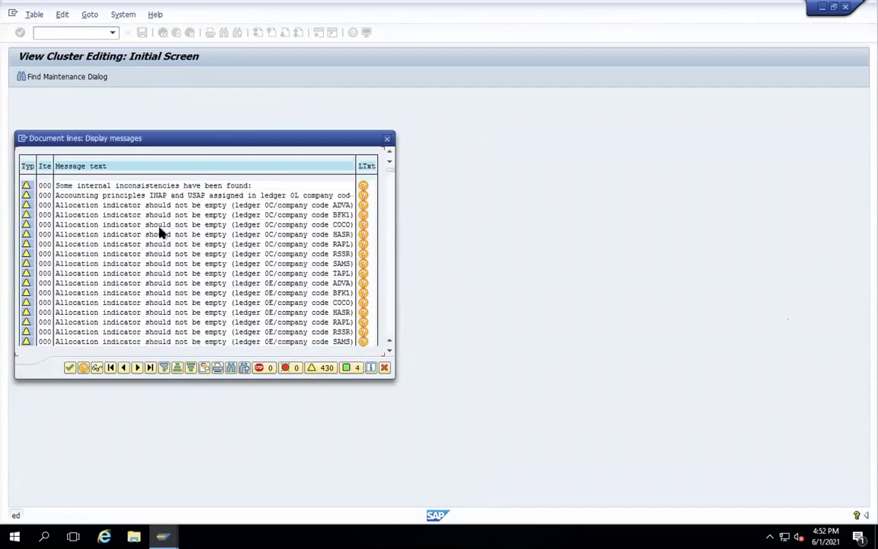
key(Return)
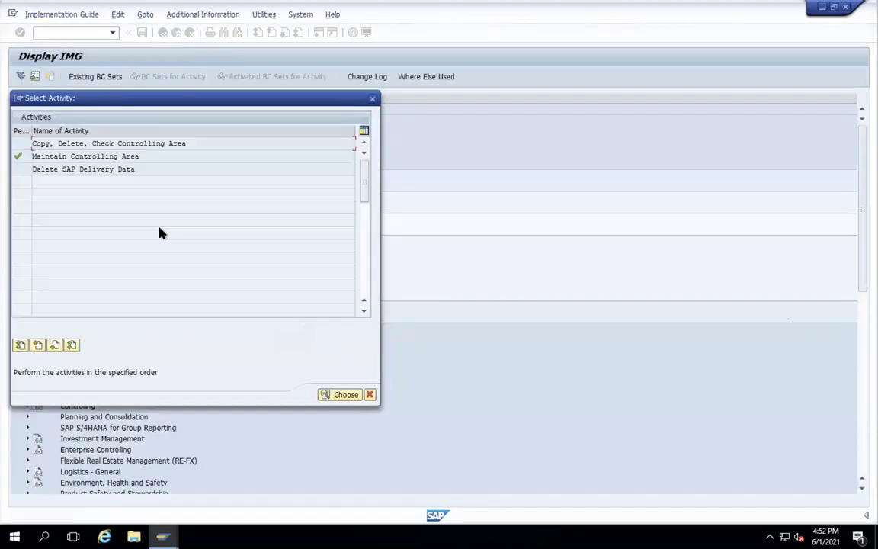
click(372, 98)
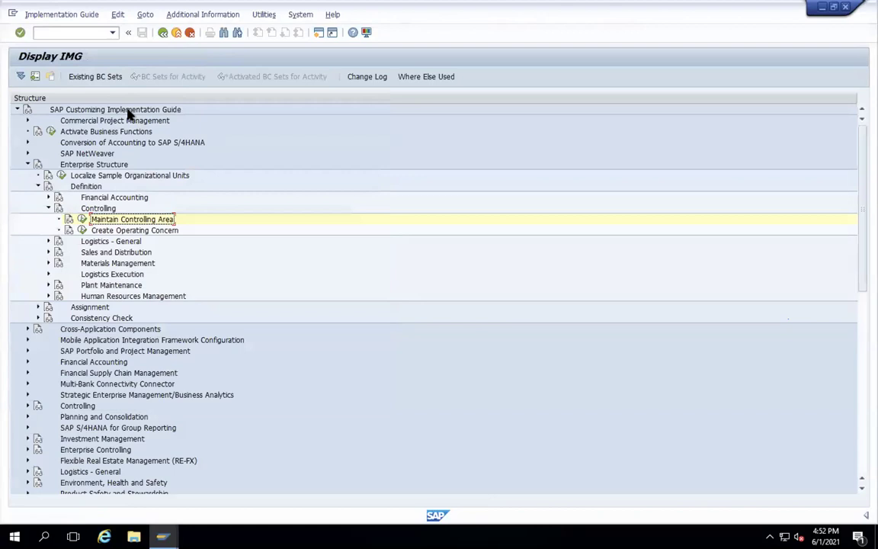
click(90, 33)
- Run OMSY and locate company code WAMT in the period table
text(/NOM)
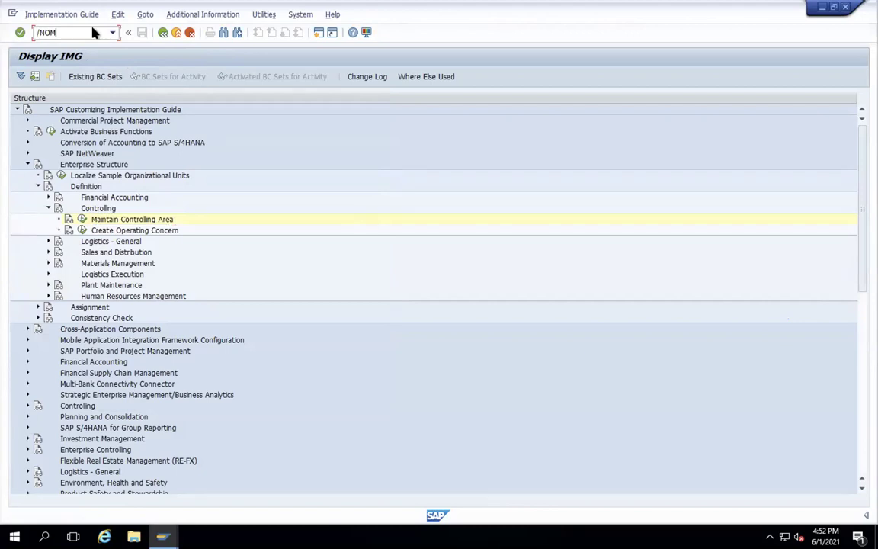
text(06)
key(Return)
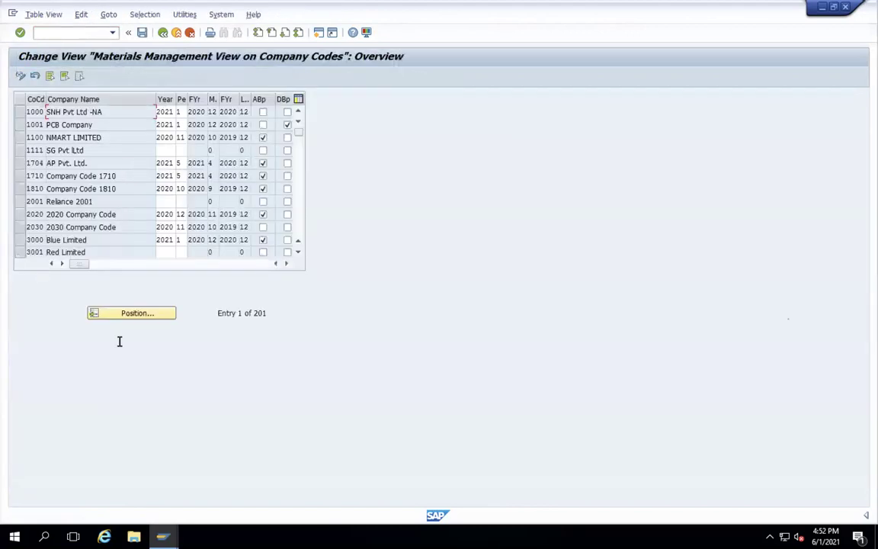
click(131, 314)
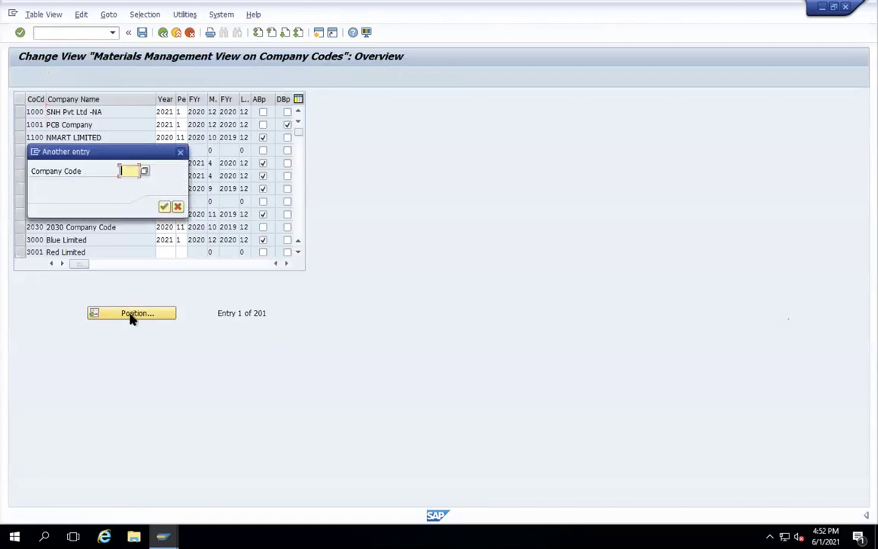
text(NAMT)
key(Return)
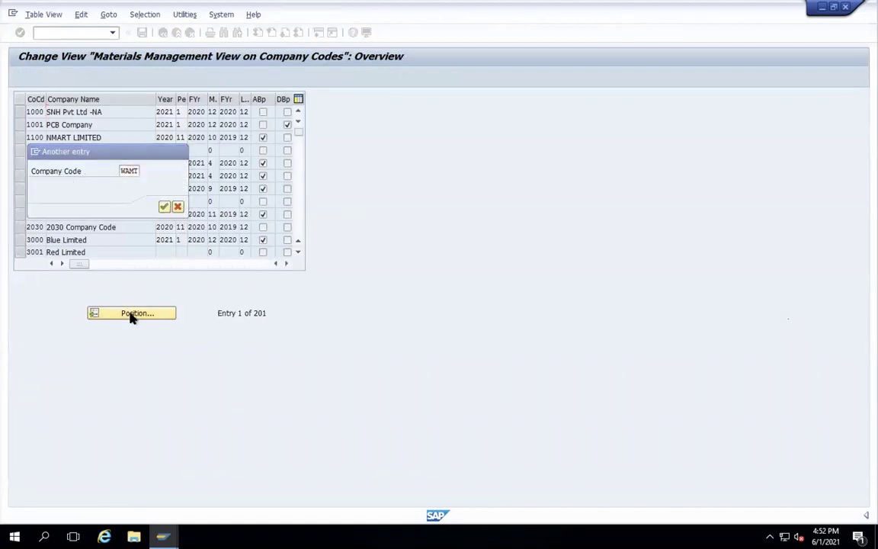
- Set WAMT's current year 2021 and period 06, save, and leave the table
click(165, 112)
text(2021)
click(182, 113)
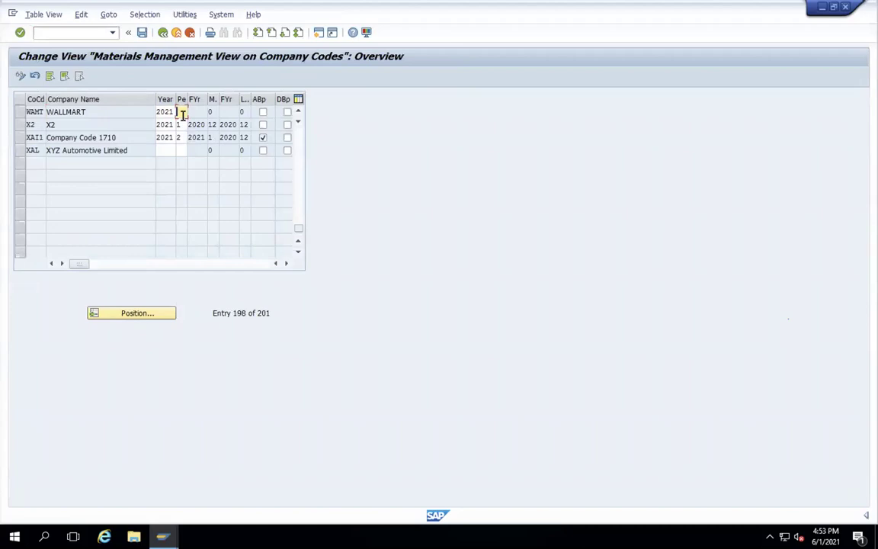
text(06)
key(Return)
click(142, 33)
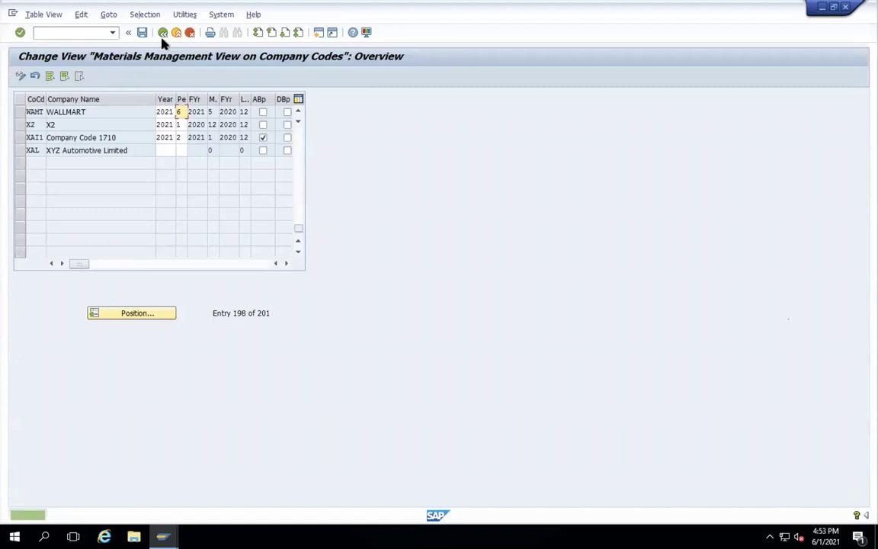
click(163, 32)
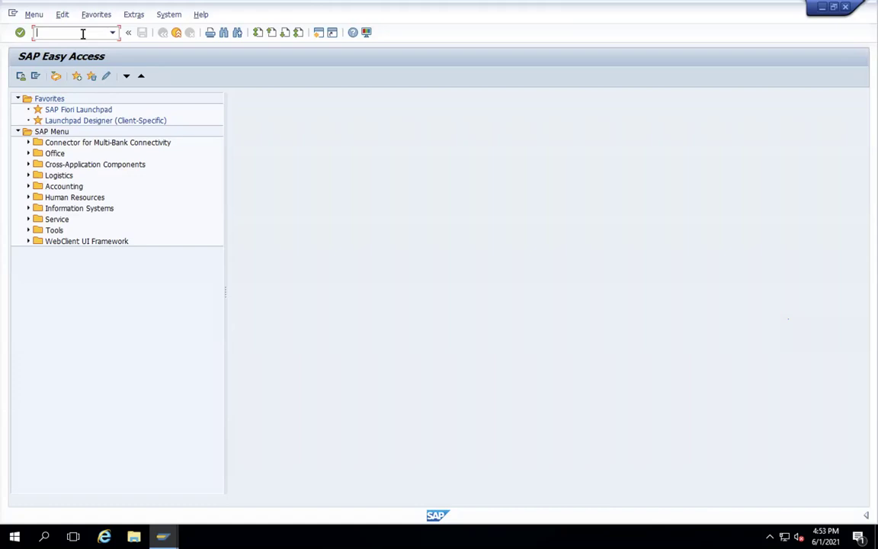
text(OMX)
text(E)
key(Return)
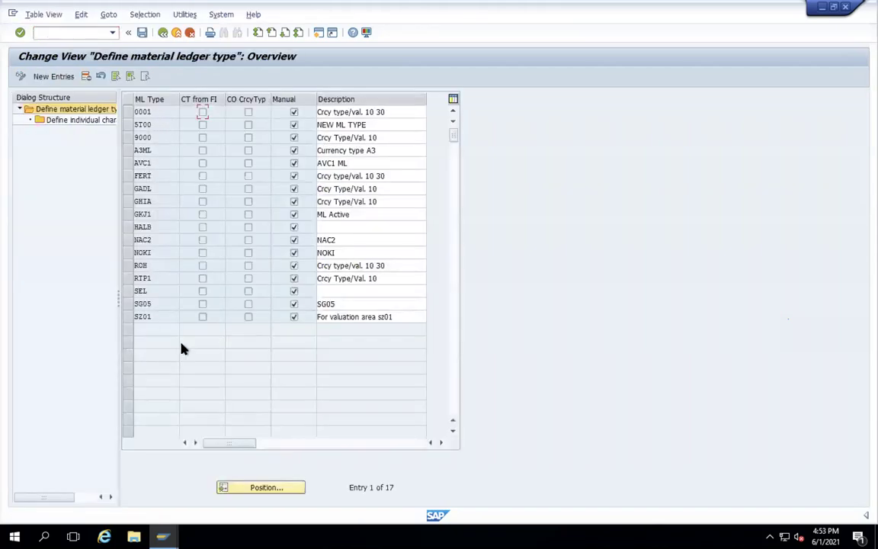
click(163, 33)
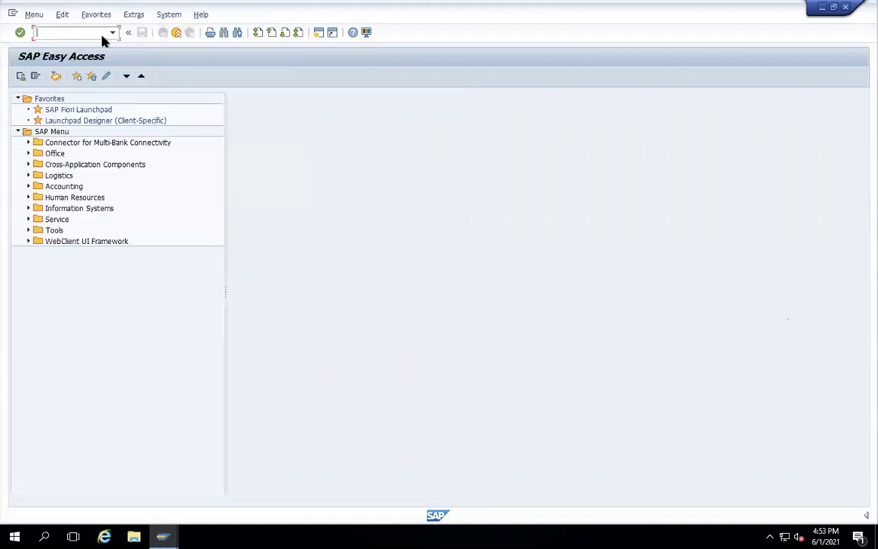
text(OMX3)
- Open the OMX3 valuation area assignment table and select valuation area SG05
key(Return)
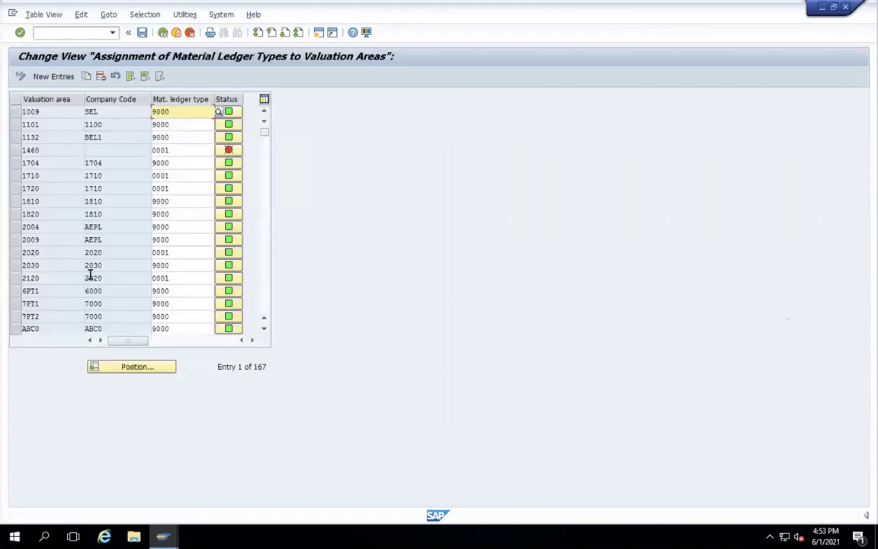
click(124, 367)
text(SG0)
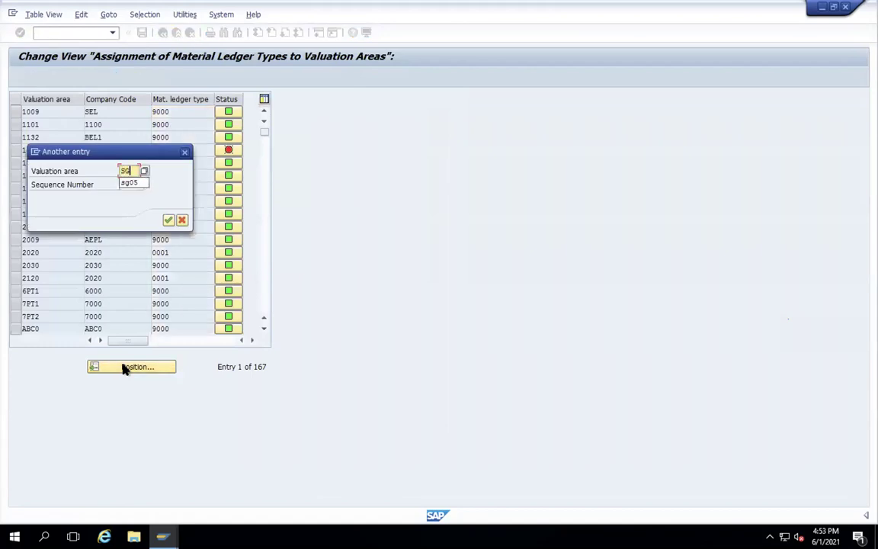
text(5)
key(Return)
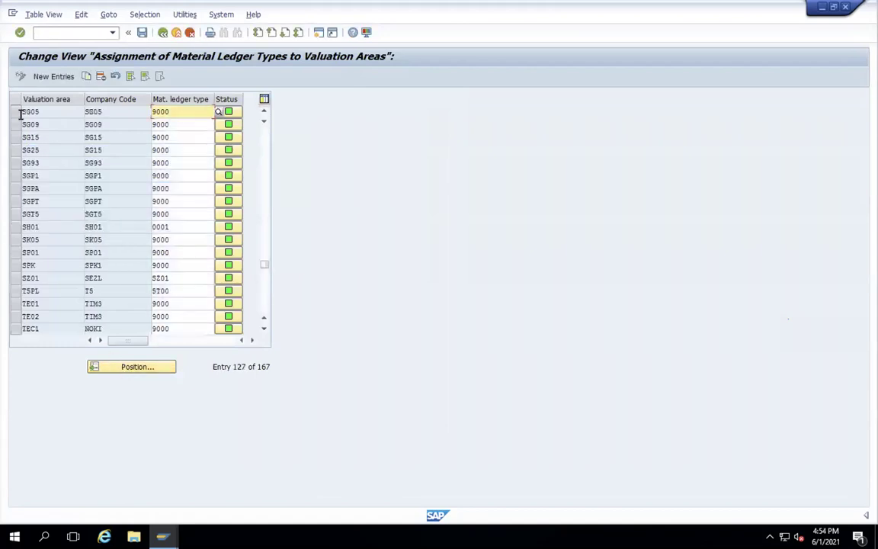
click(15, 112)
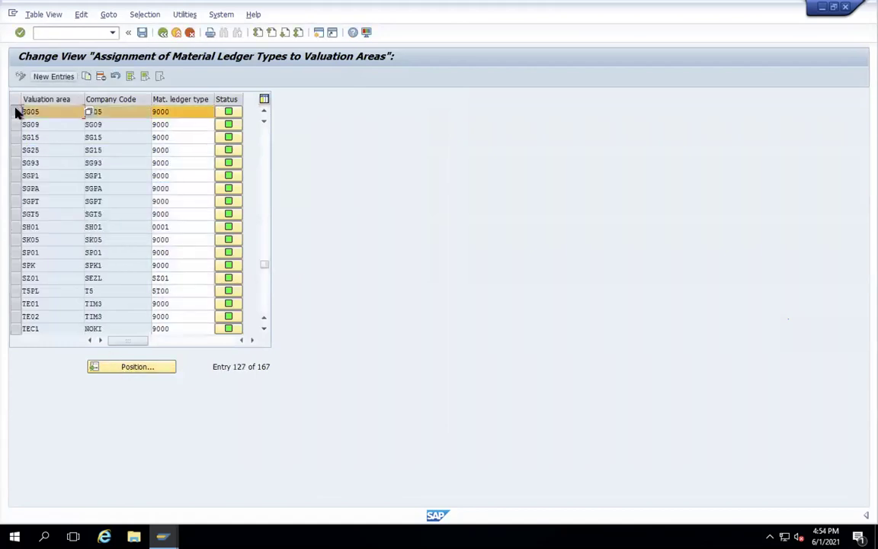
- Copy SG05's assignment to valuation area WAMT with ledger type 9000 and save it
click(86, 77)
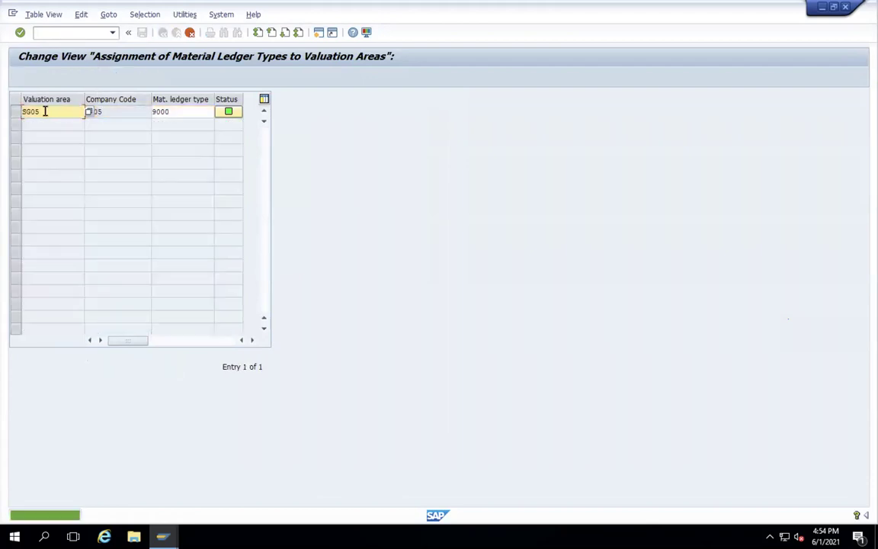
key(shift+Home)
text(WAM)
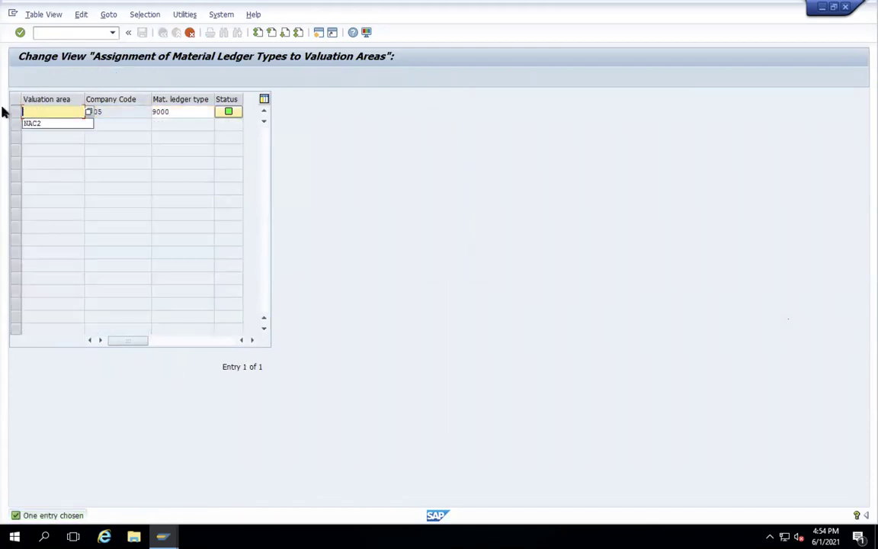
text(T)
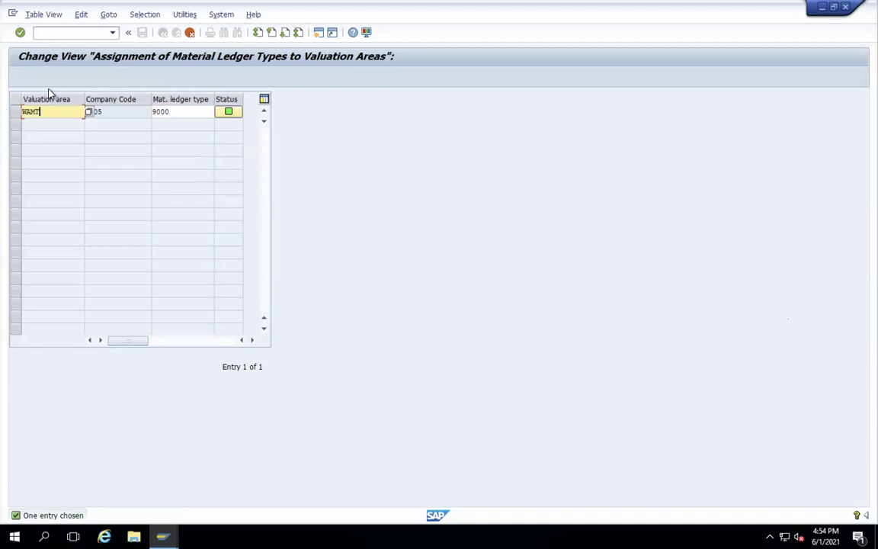
key(Return)
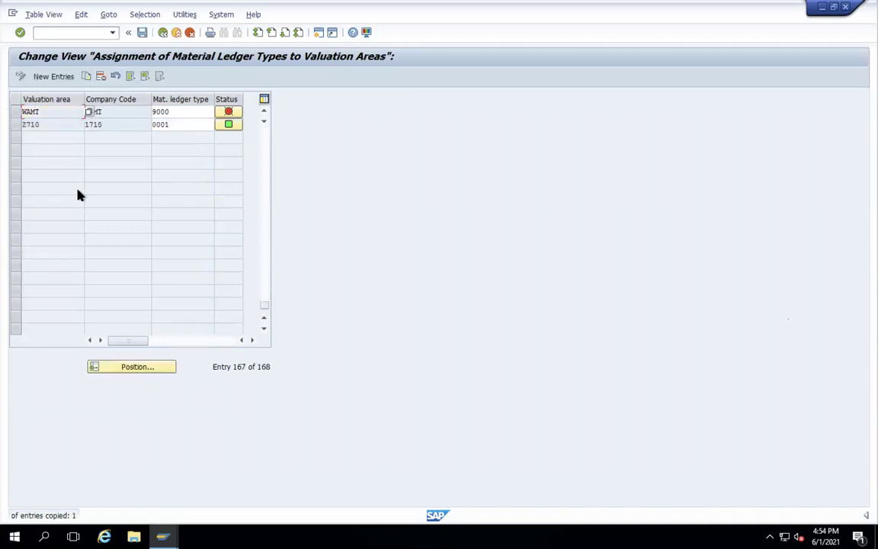
click(142, 34)
key(Return)
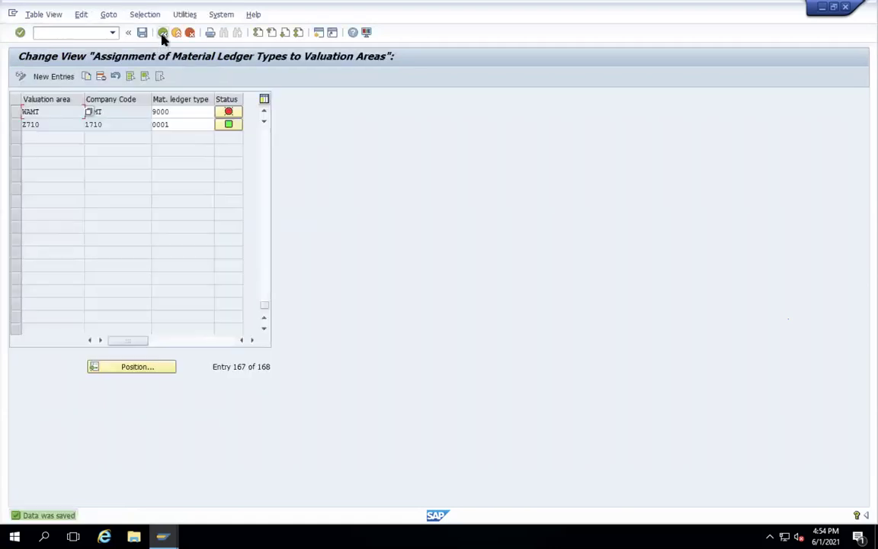
click(162, 34)
- Activate the material ledger for valuation area WAMT with price determination 2
text(OMX)
key(Return)
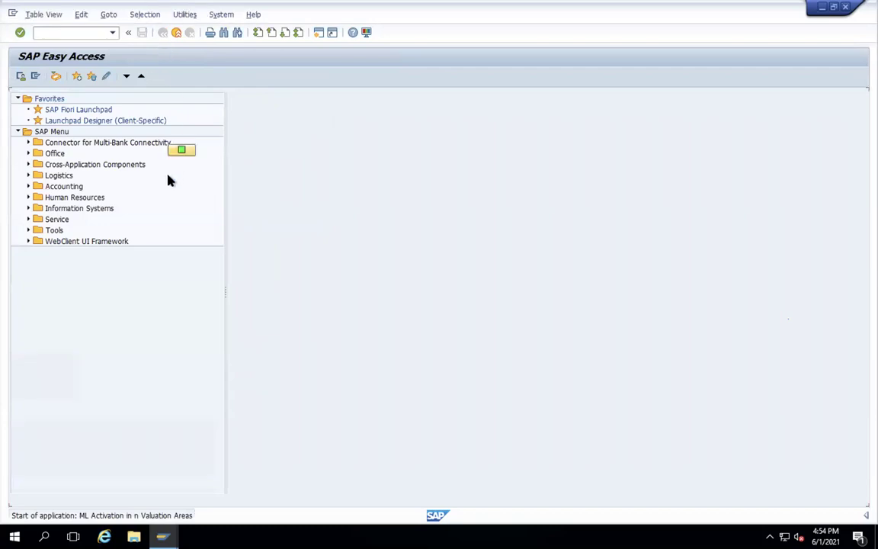
click(137, 367)
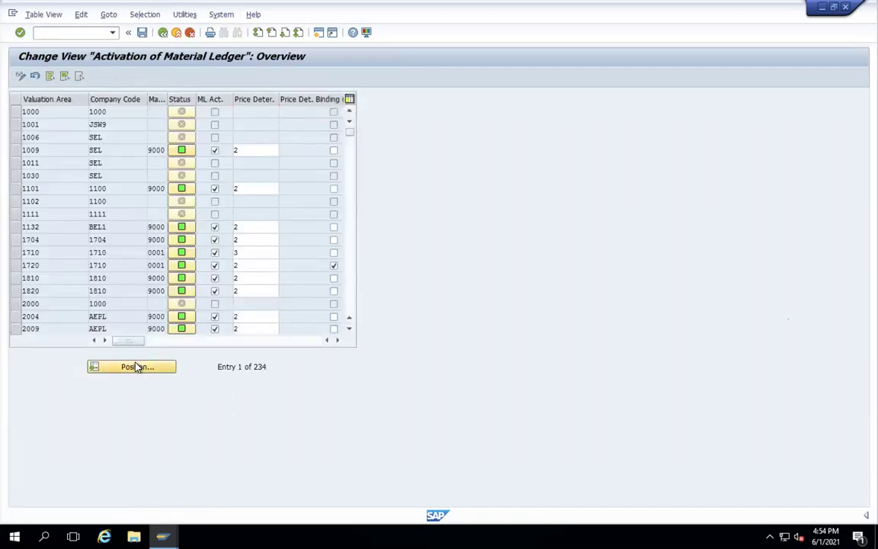
key(ctrl+Page_Down)
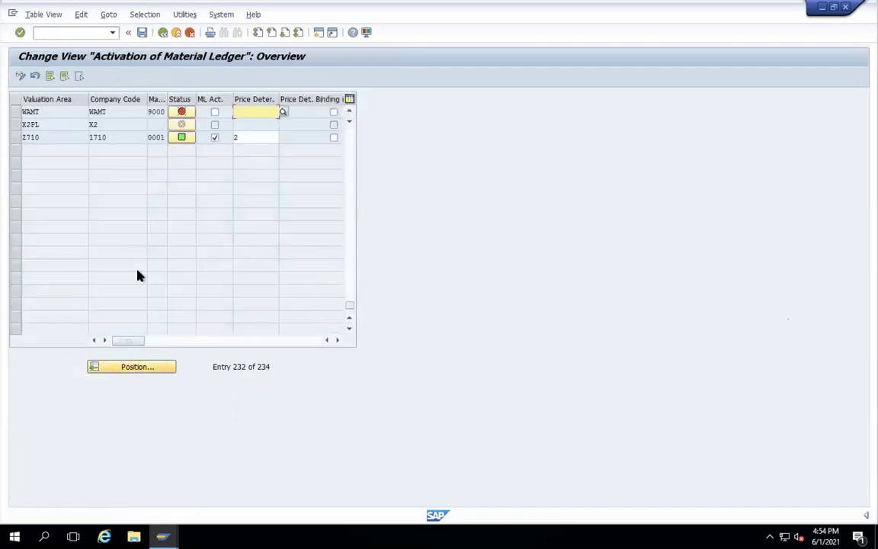
click(215, 114)
click(253, 112)
text(2)
- Save the activation under a customizing request and return to Easy Access
click(142, 32)
key(Return)
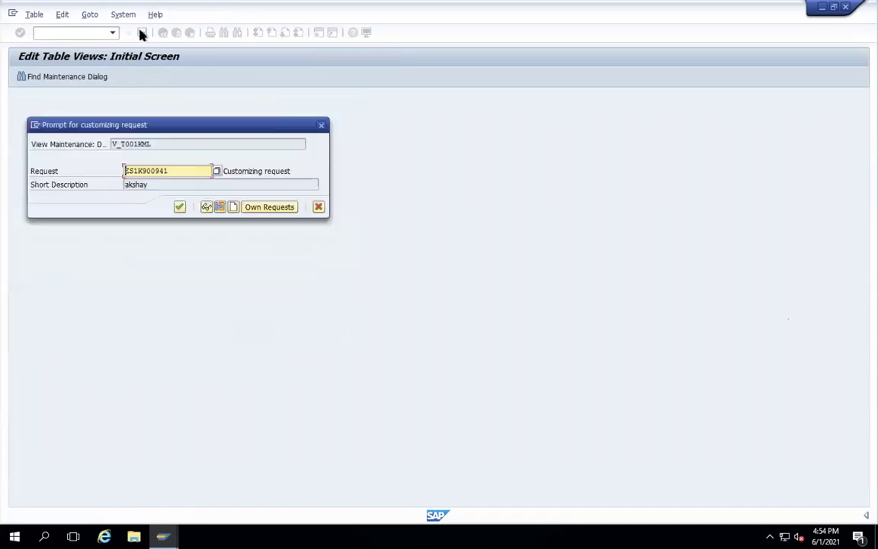
key(Return)
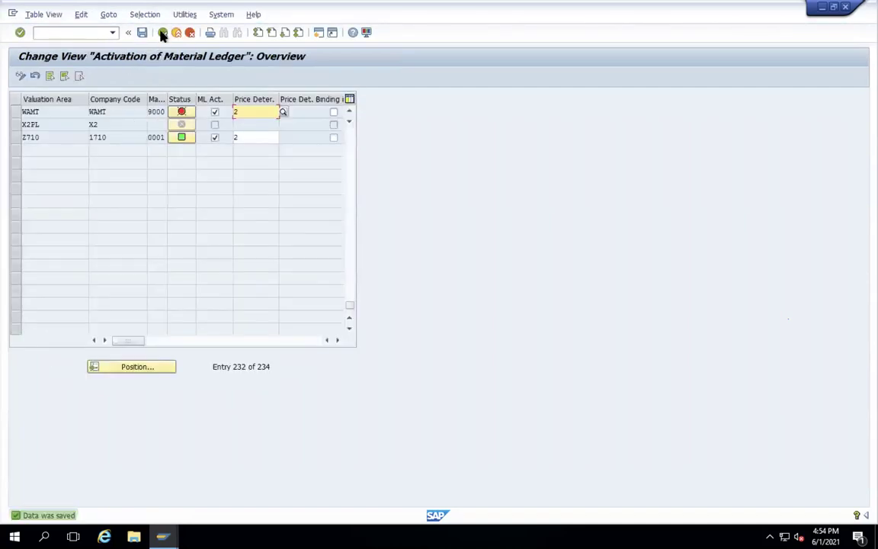
click(162, 32)
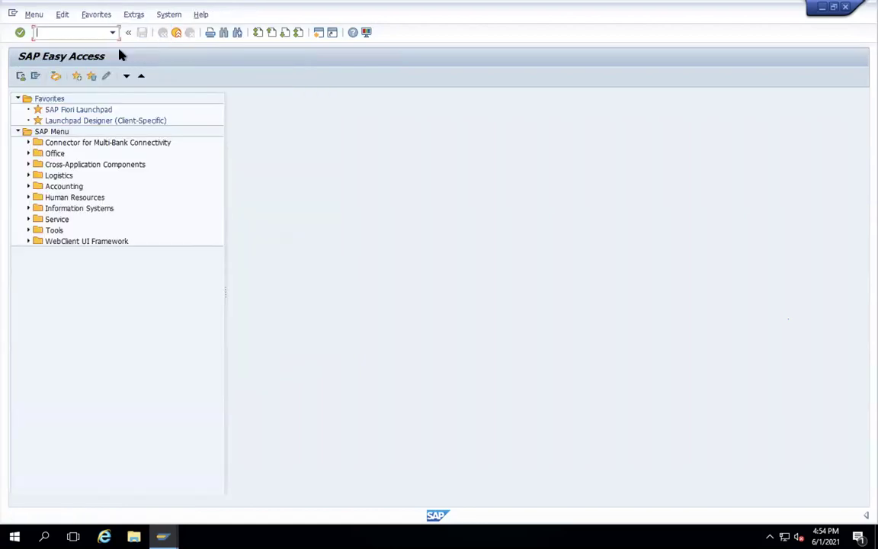
- Add material ledger type WAMT with description WAMT in OMX2
text(OMX2)
key(Return)
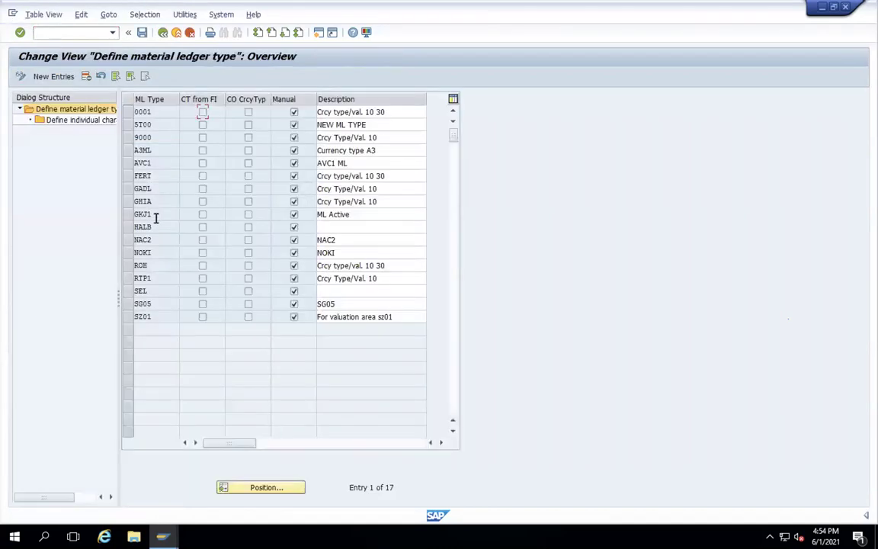
click(128, 305)
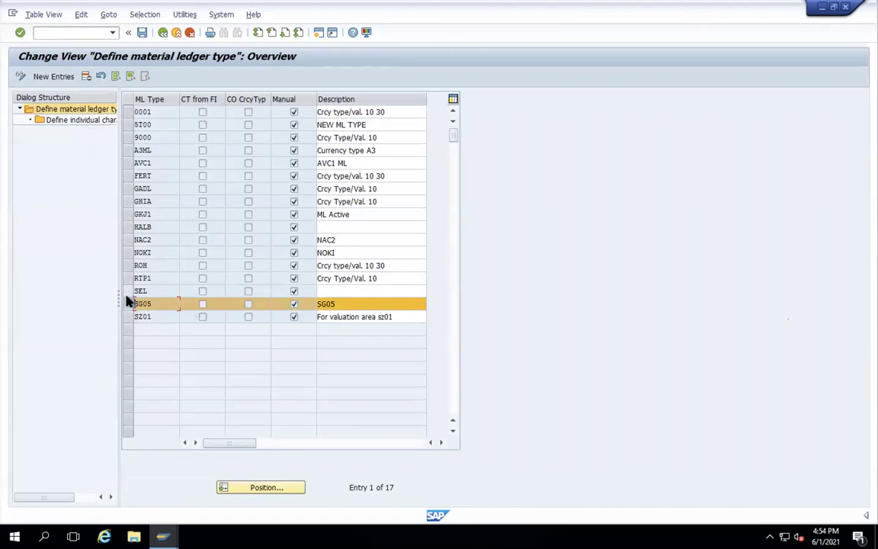
click(50, 77)
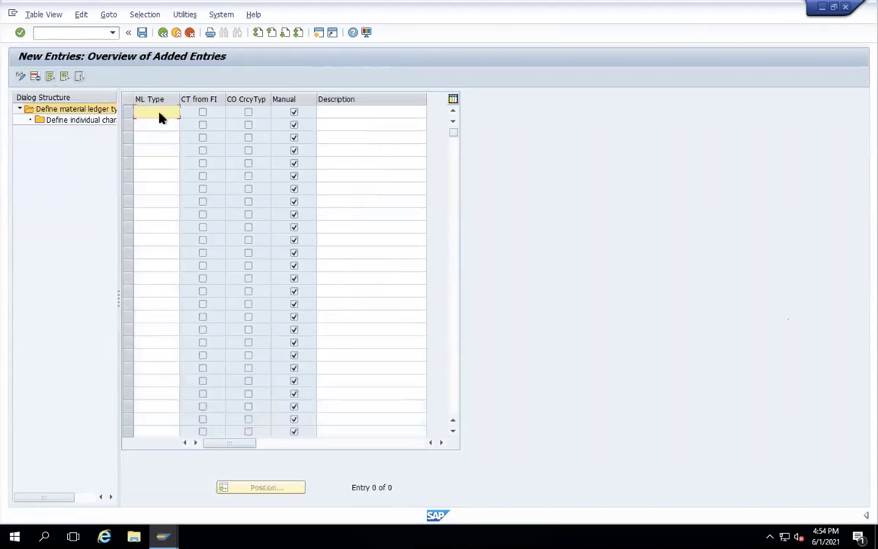
text(WAMT)
click(338, 112)
text(WAMT)
key(Return)
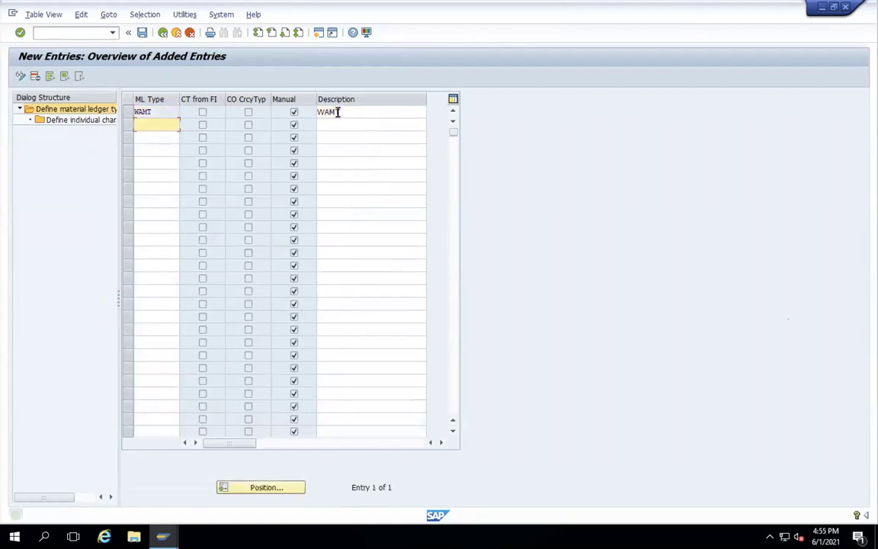
- Save the new ledger type under the transport request and return to Easy Access
click(141, 32)
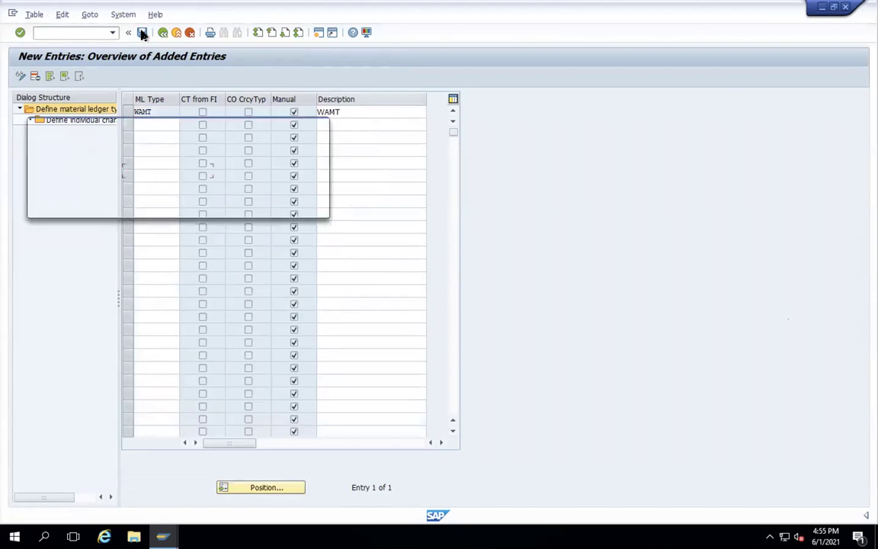
key(Return)
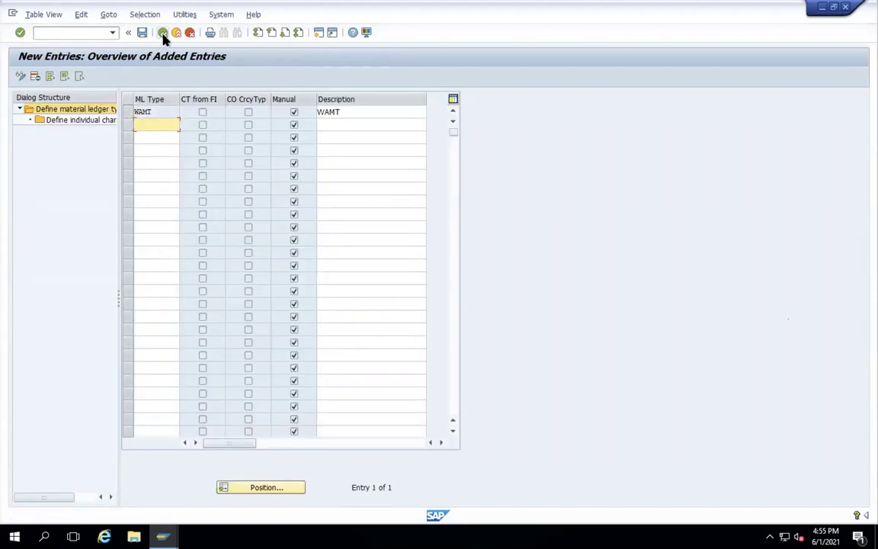
click(162, 33)
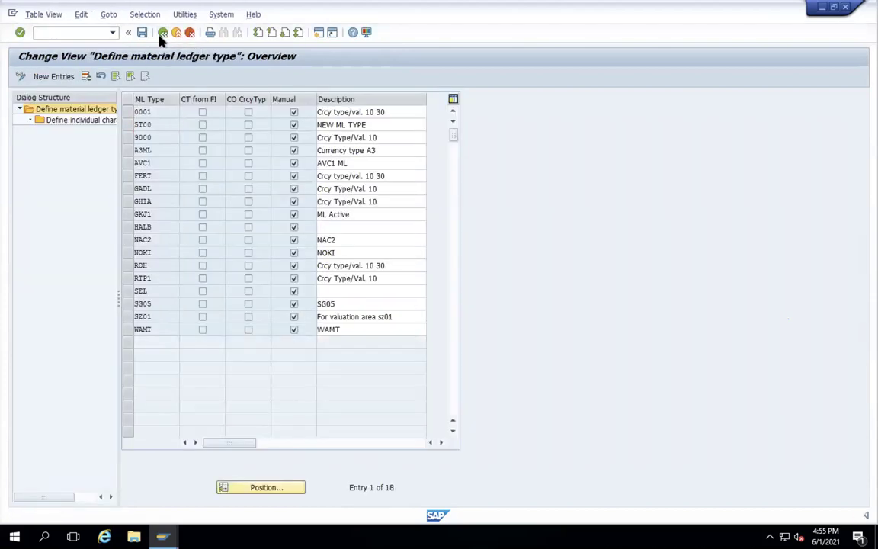
click(162, 34)
text(CKMSTART)
key(Return)
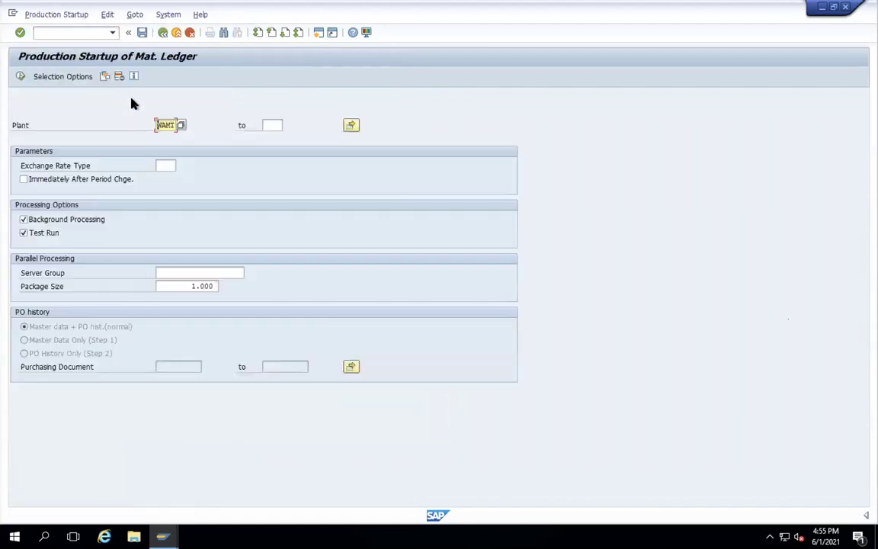
click(24, 220)
click(23, 233)
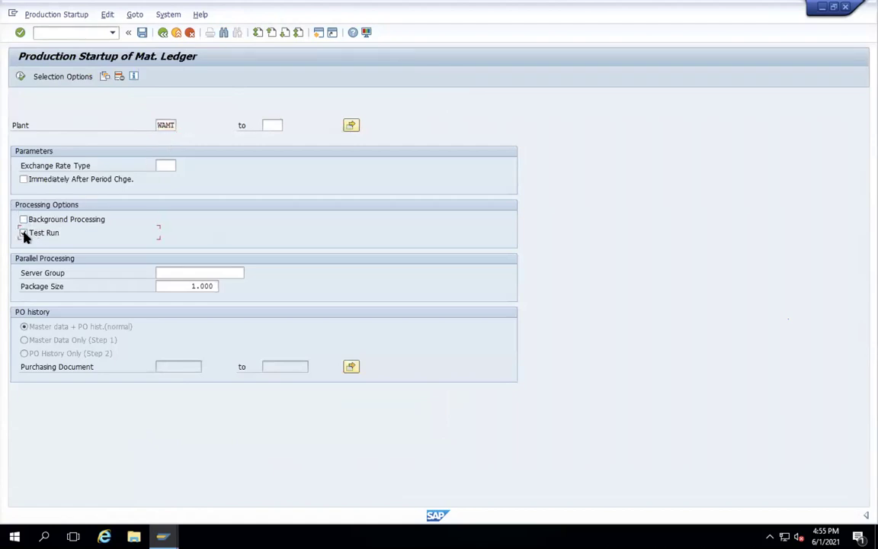
click(21, 77)
click(21, 77)
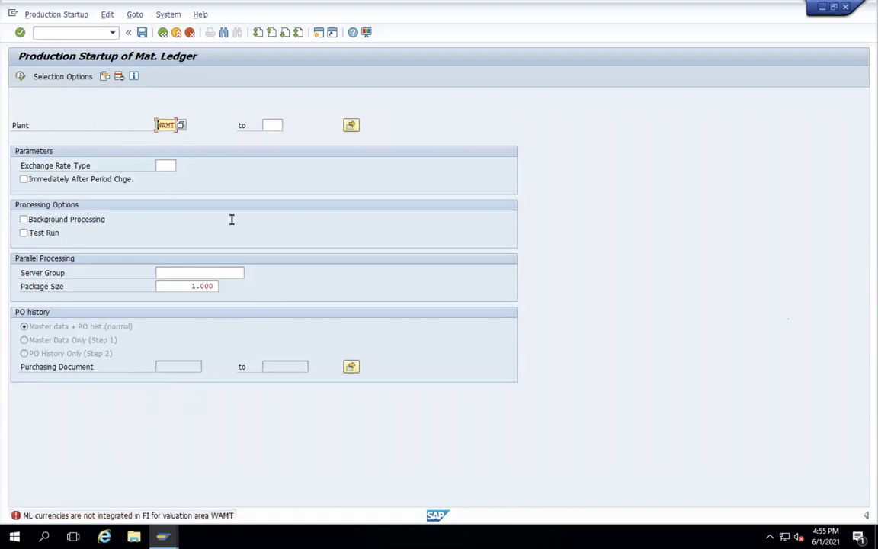
click(162, 33)
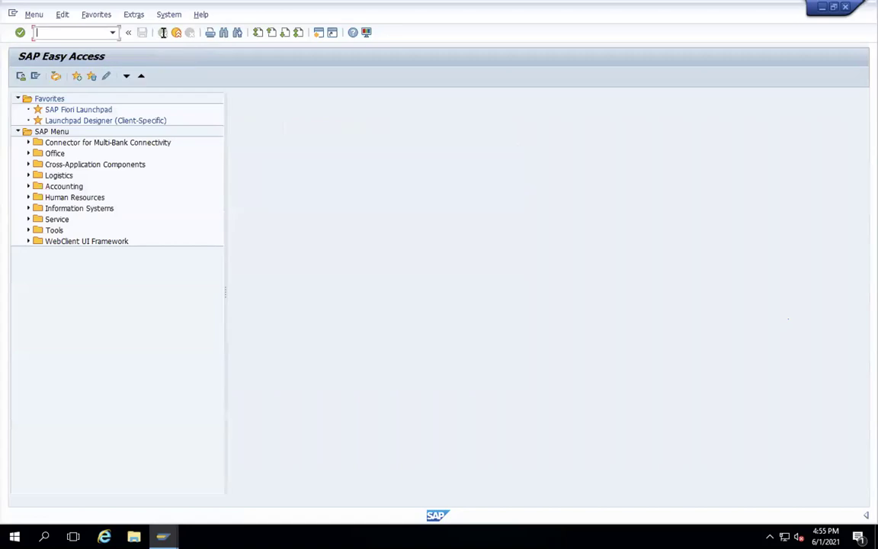
text(SPRO)
- In SPRO, go to Financial Accounting Global Settings > Ledgers > Ledger > Define Settings for Ledgers and Currency Types
key(Return)
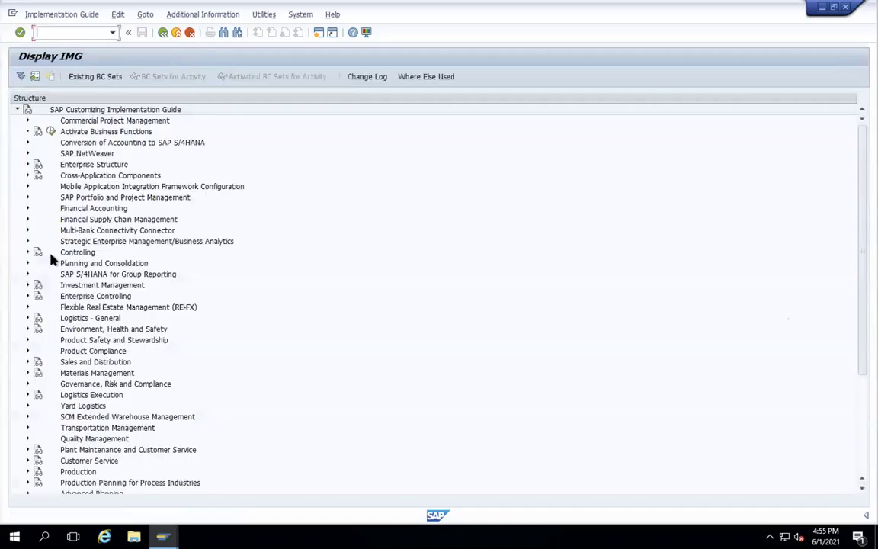
click(27, 210)
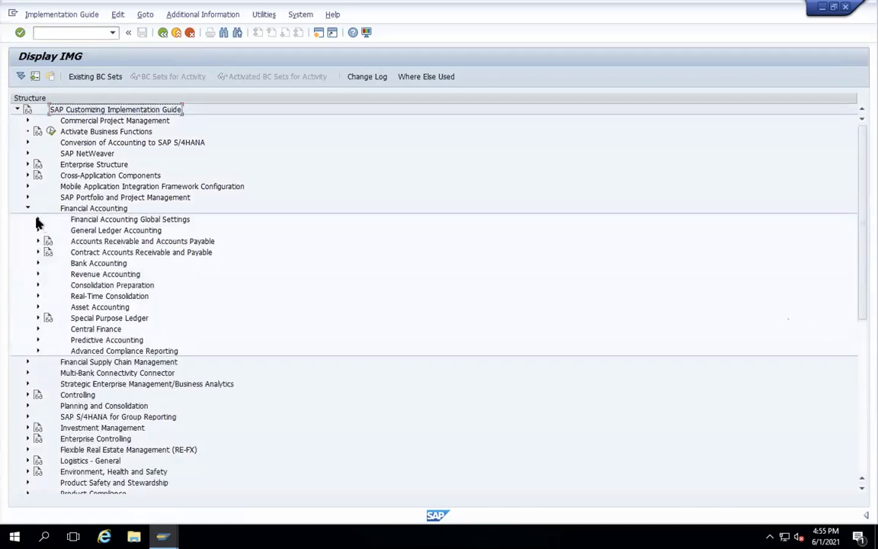
click(38, 220)
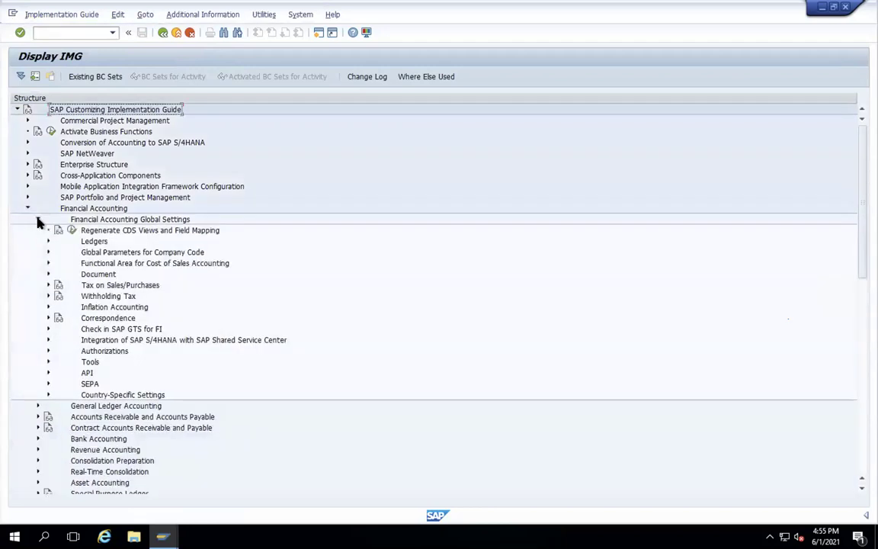
click(48, 242)
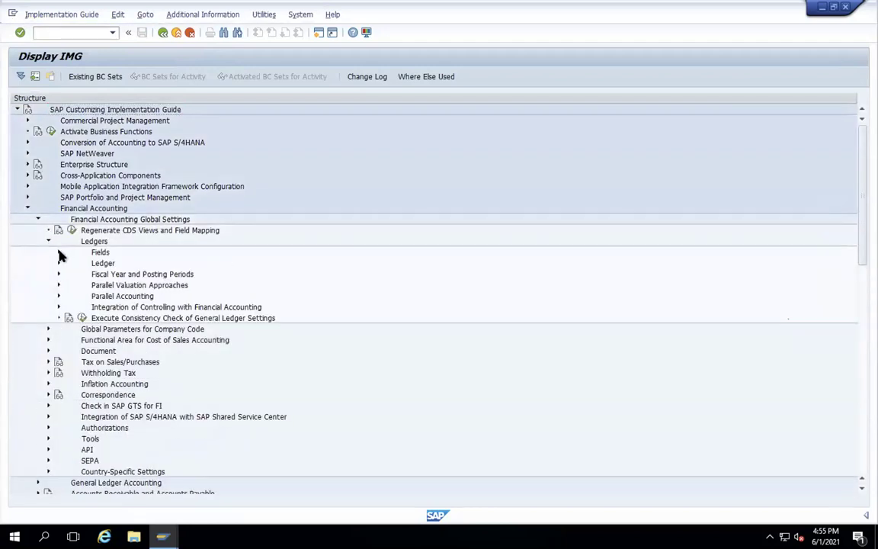
click(60, 253)
click(59, 254)
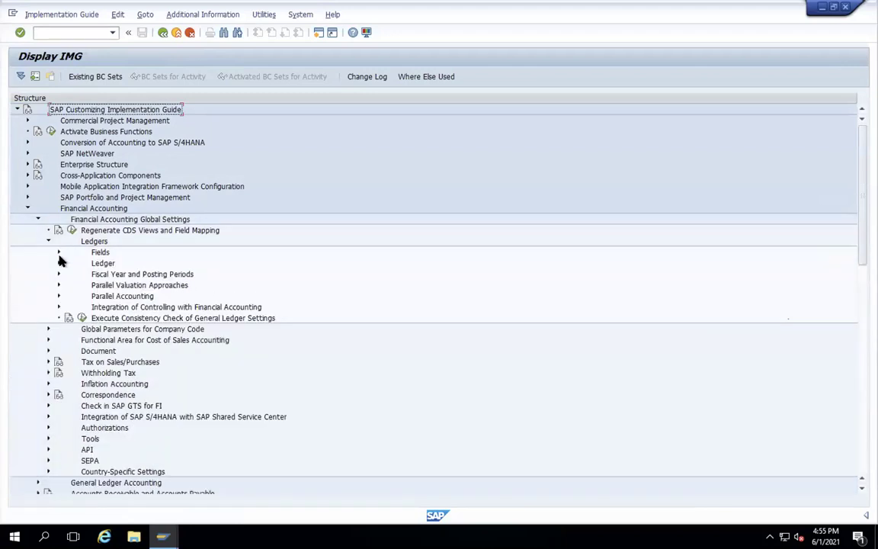
click(59, 263)
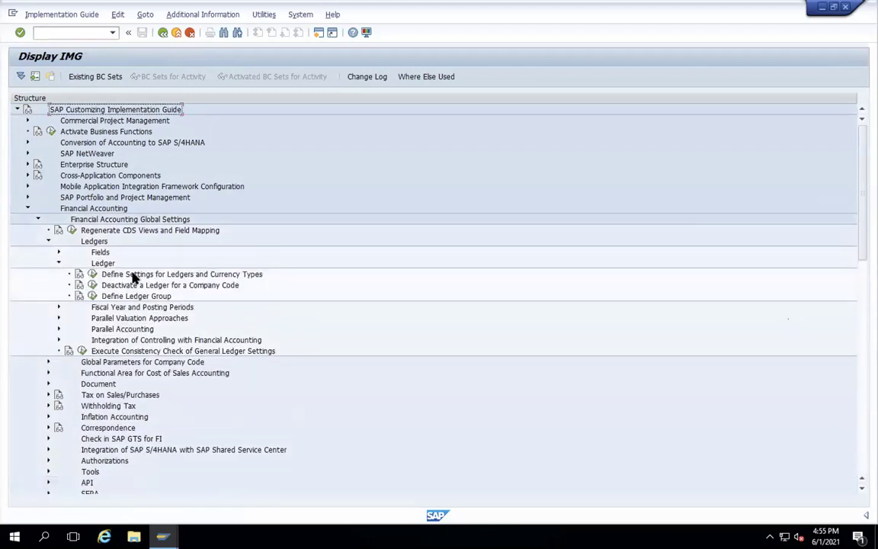
click(92, 274)
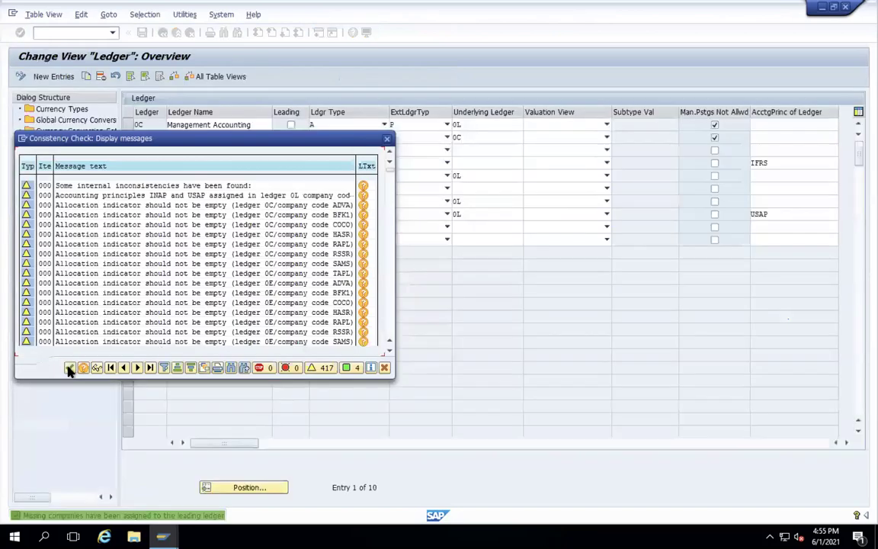
click(68, 367)
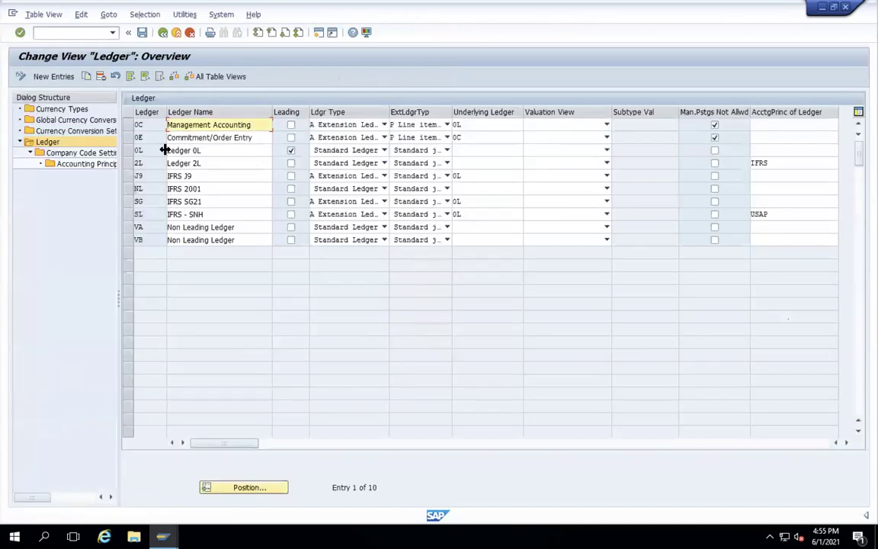
- Open the company code currency conversion settings for ledger 0L and look up entries WAM and 1710
click(128, 150)
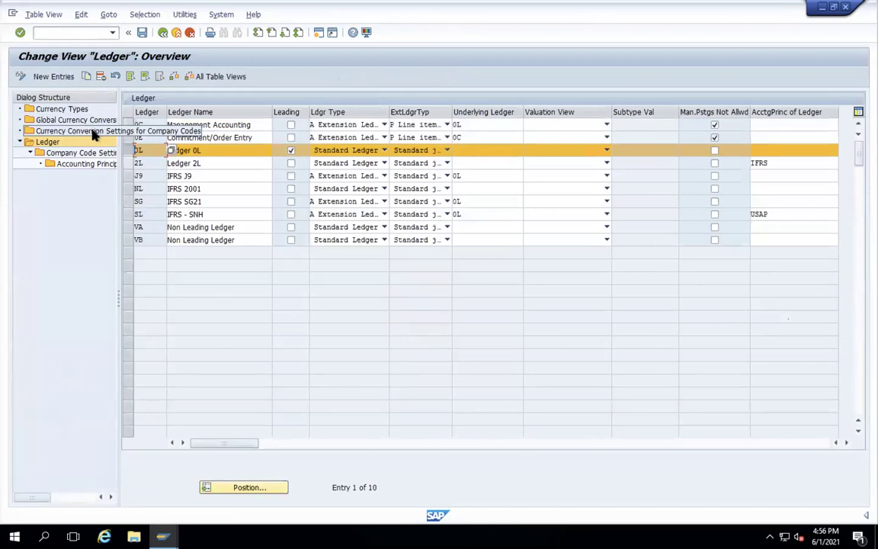
double_click(73, 132)
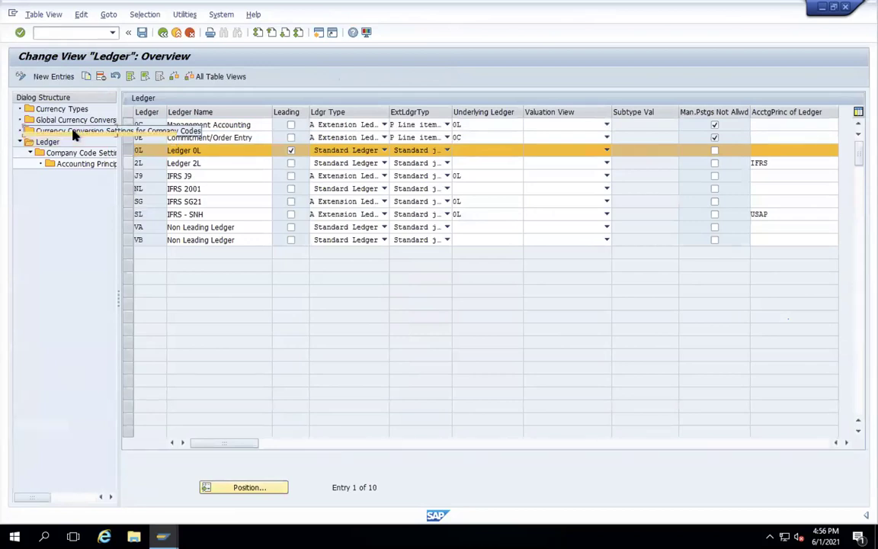
click(74, 367)
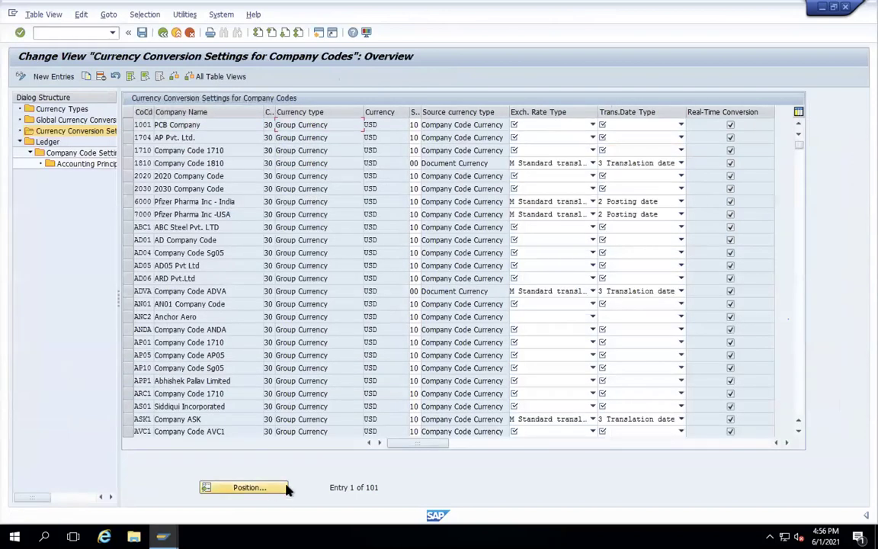
click(264, 491)
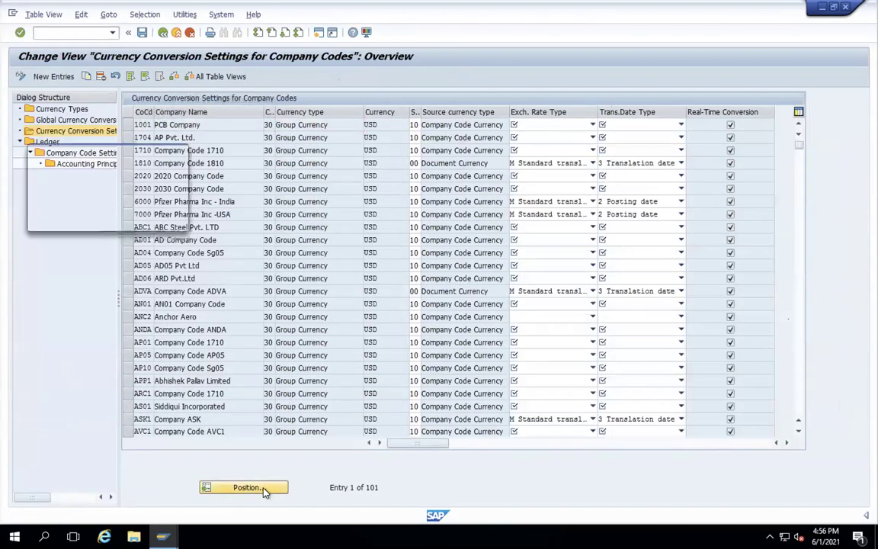
text(WAM)
key(Return)
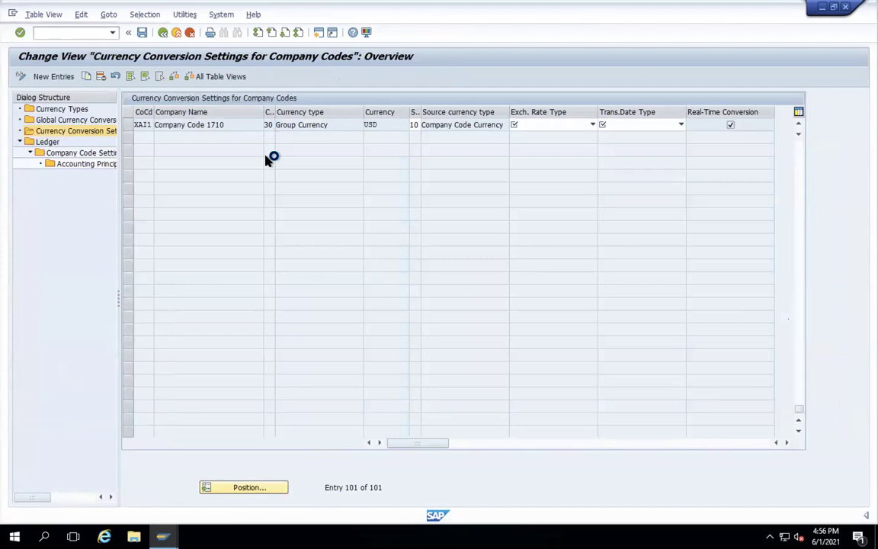
scroll(265, 159, up, 3)
scroll(266, 159, up, 3)
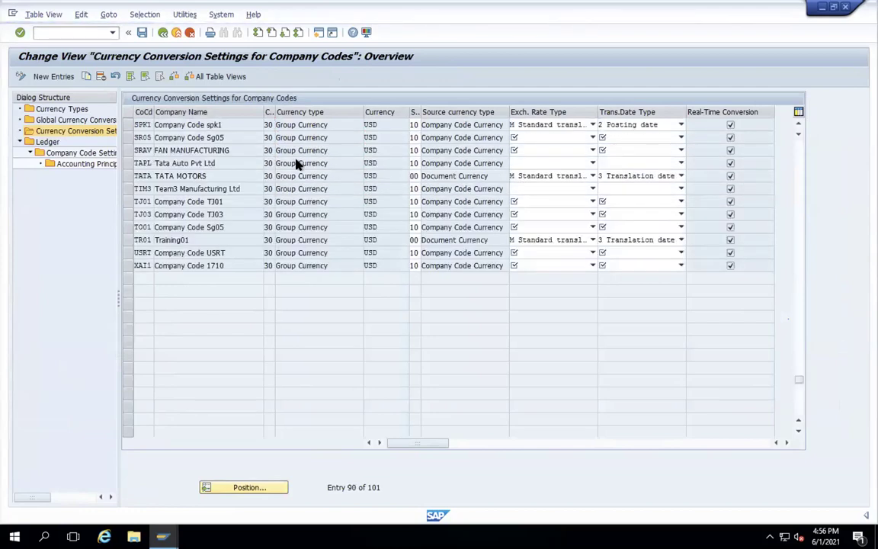
scroll(797, 380, up, 2)
drag(812, 143, 812, 143)
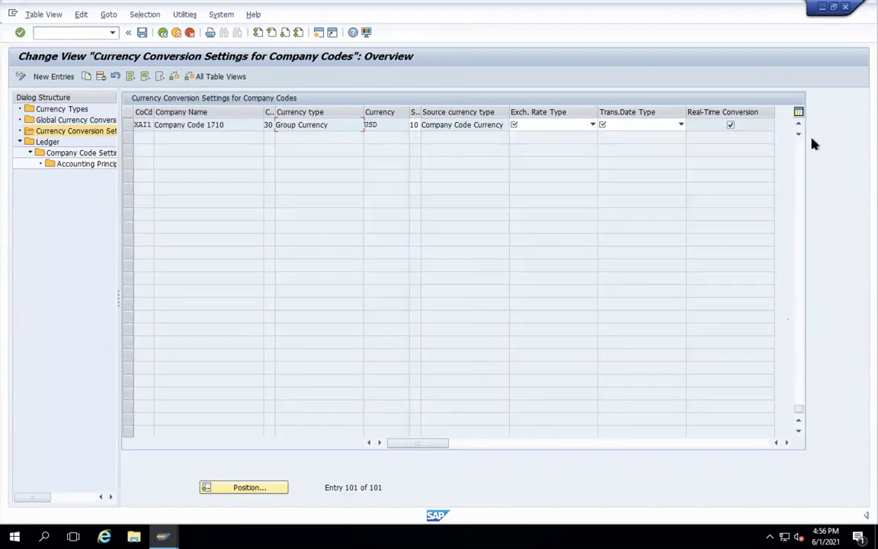
click(256, 488)
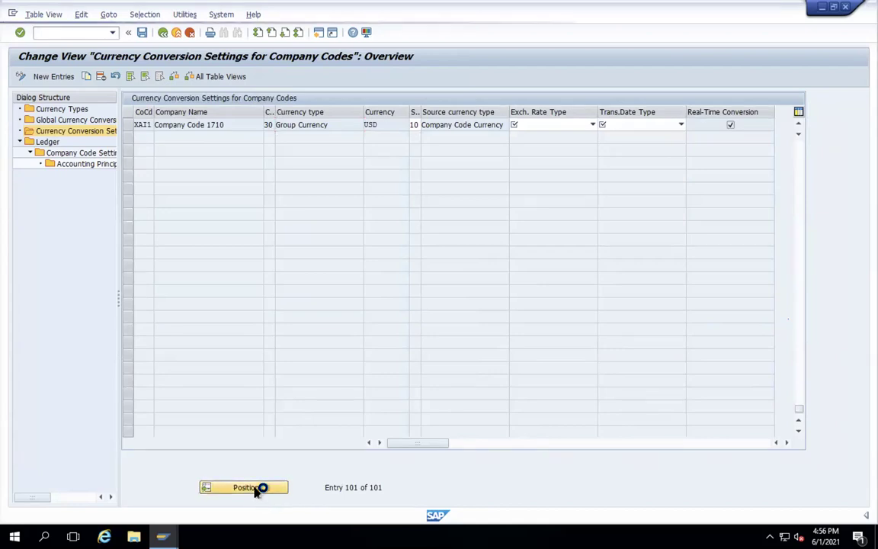
text(1710)
key(Return)
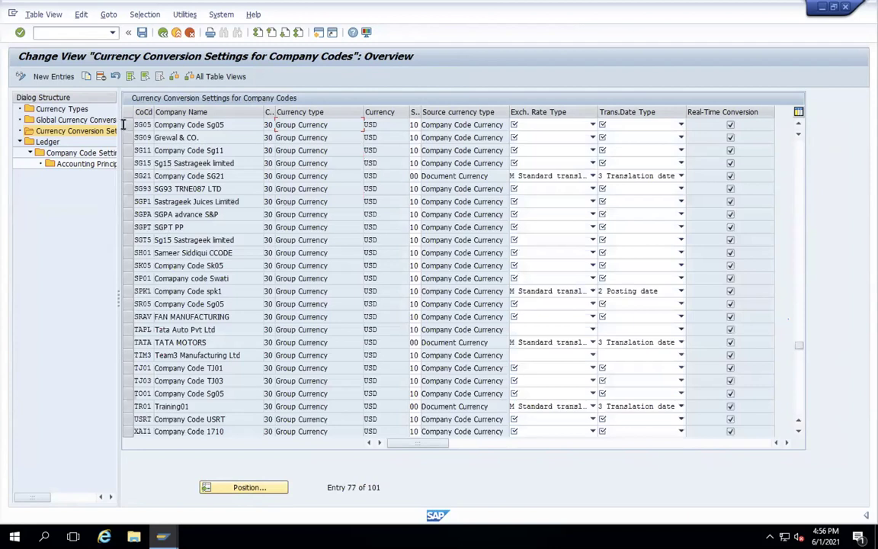
- Copy SG05's currency conversion entry as a new entry for company code WAMT
click(128, 126)
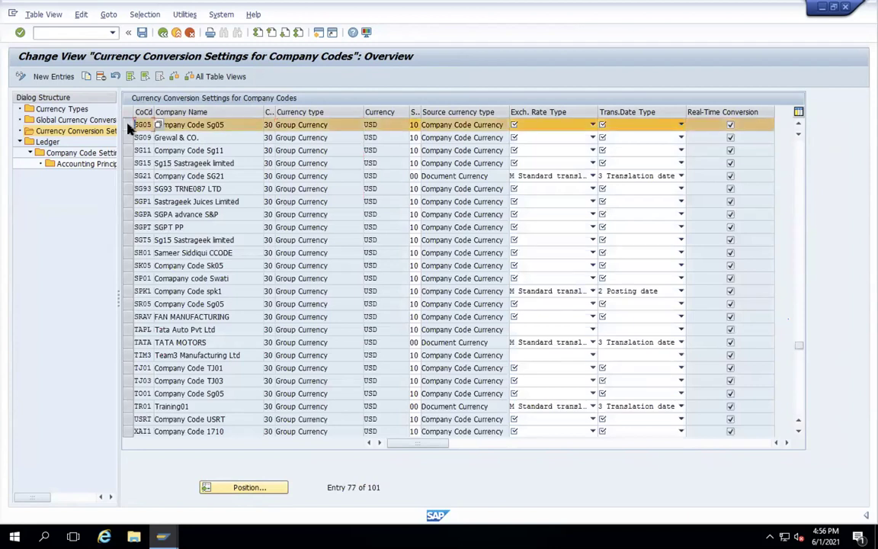
click(97, 77)
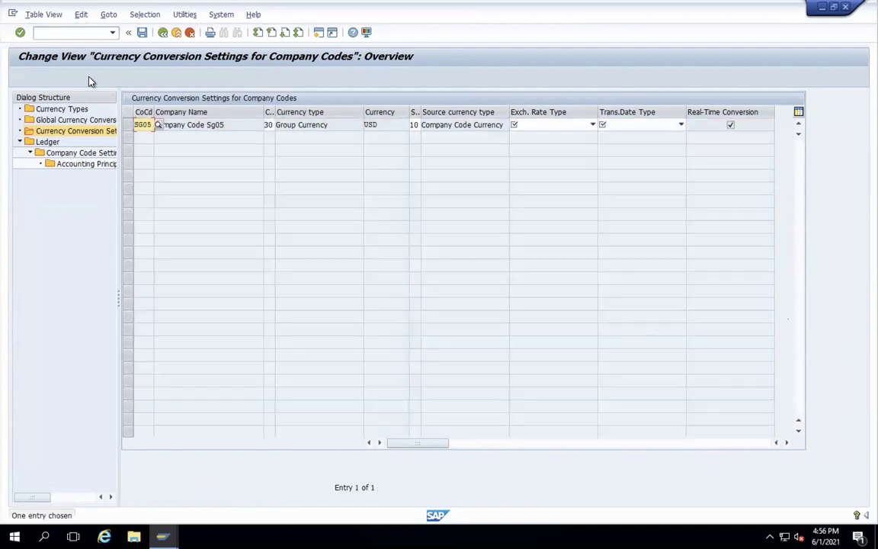
double_click(138, 124)
drag(135, 124, 158, 124)
text(WAMI)
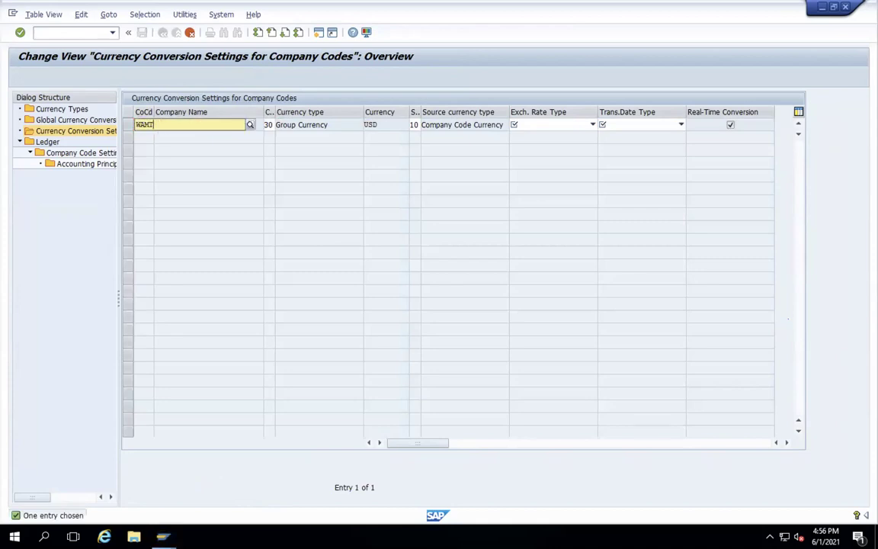
key(Return)
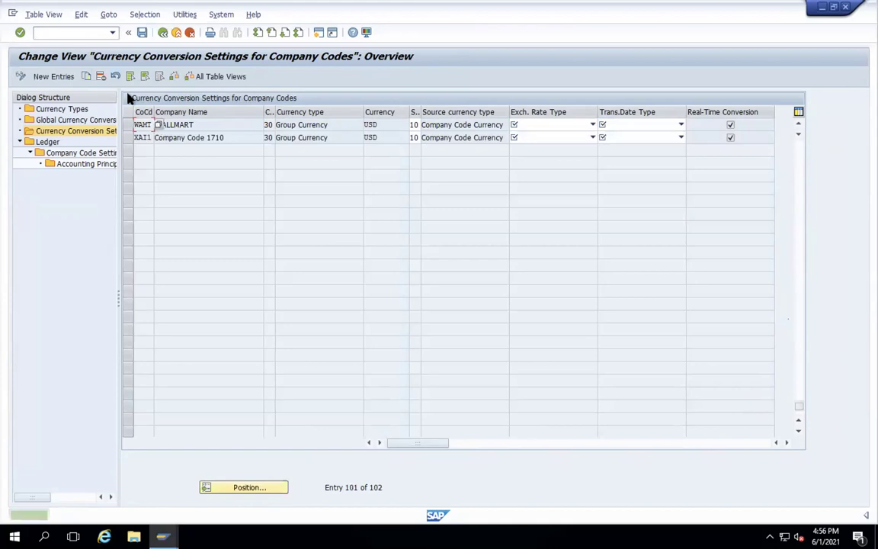
- Save the WAMT entry under the customizing request and return to the IMG tree
click(143, 33)
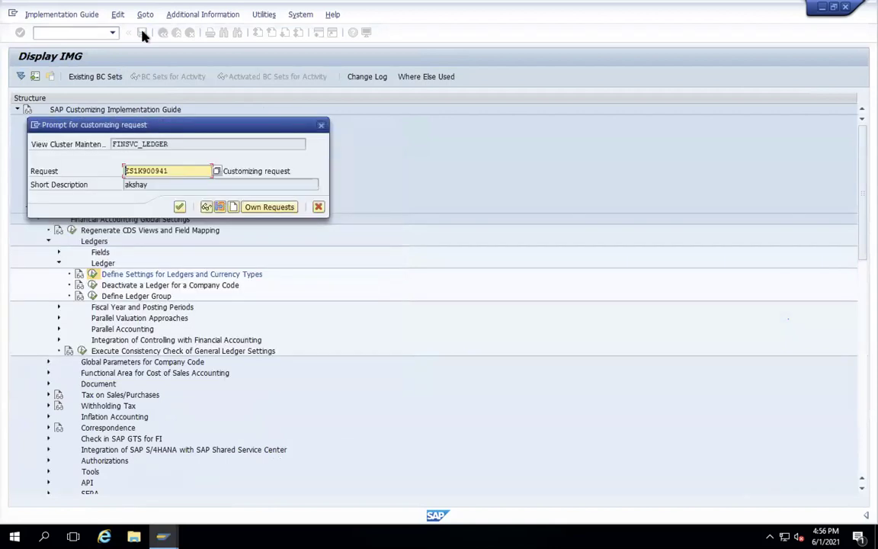
key(Return)
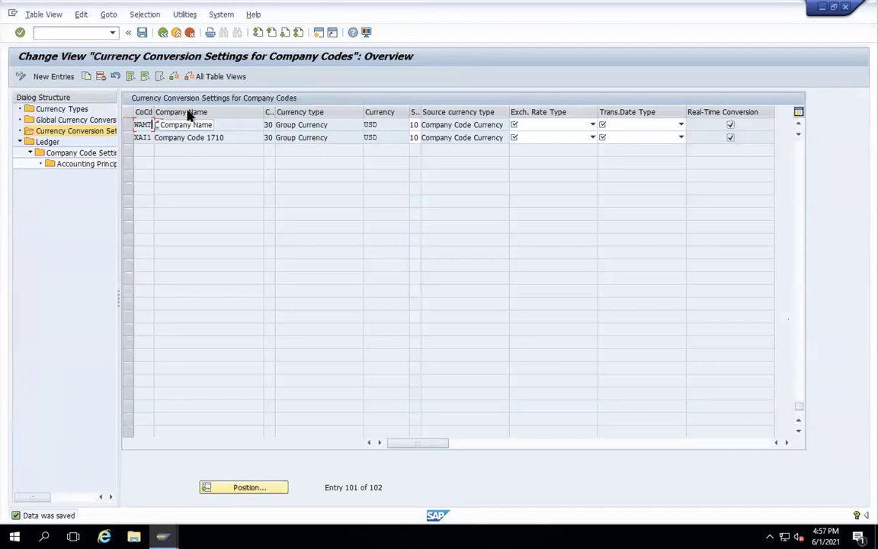
click(164, 36)
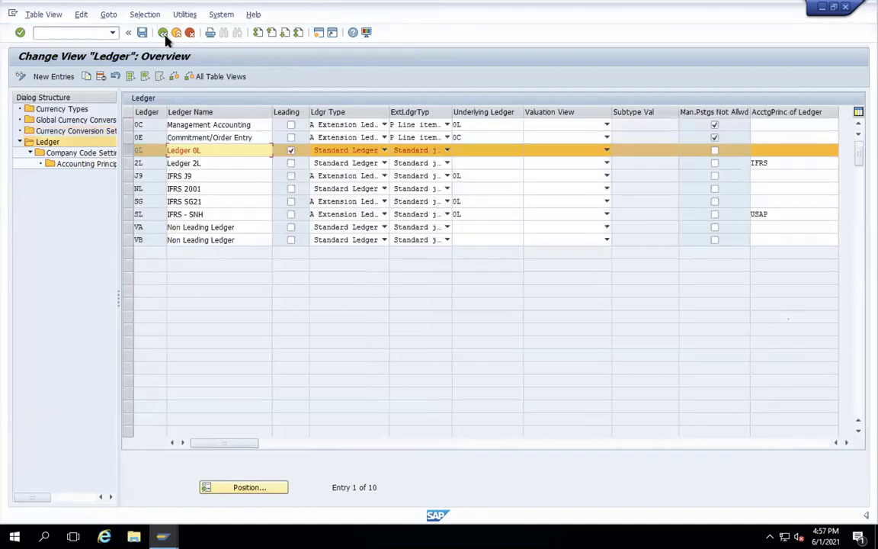
click(163, 34)
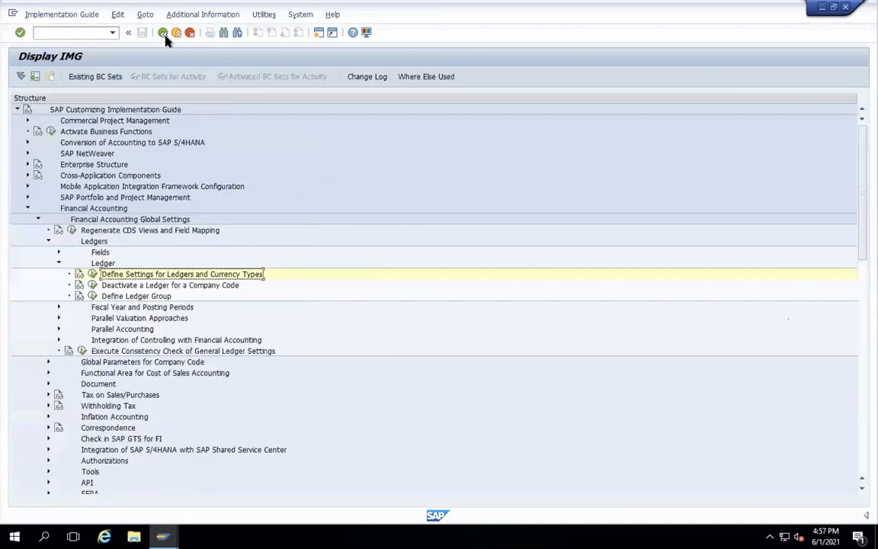
- Run OMX1 and position the material ledger activation table on valuation area WAMT
click(320, 32)
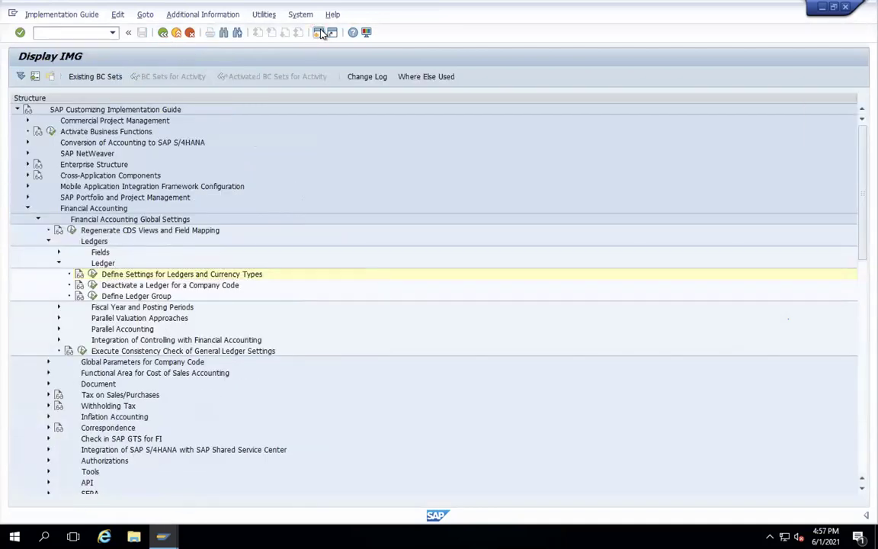
text(OMX1)
key(Return)
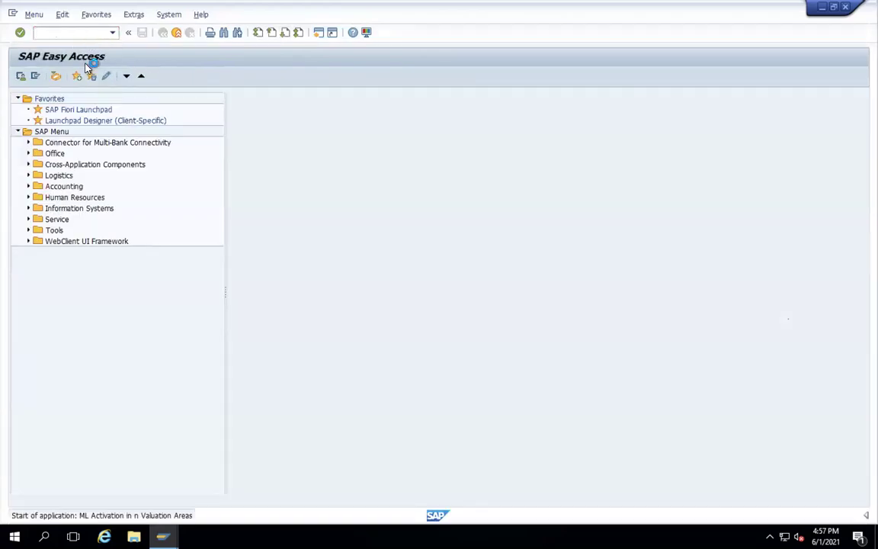
click(148, 367)
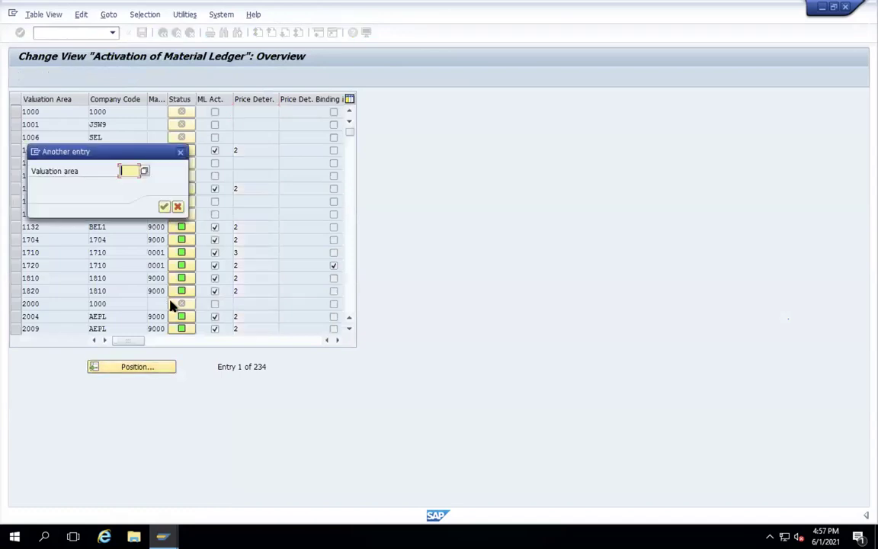
text(WAMT)
key(Return)
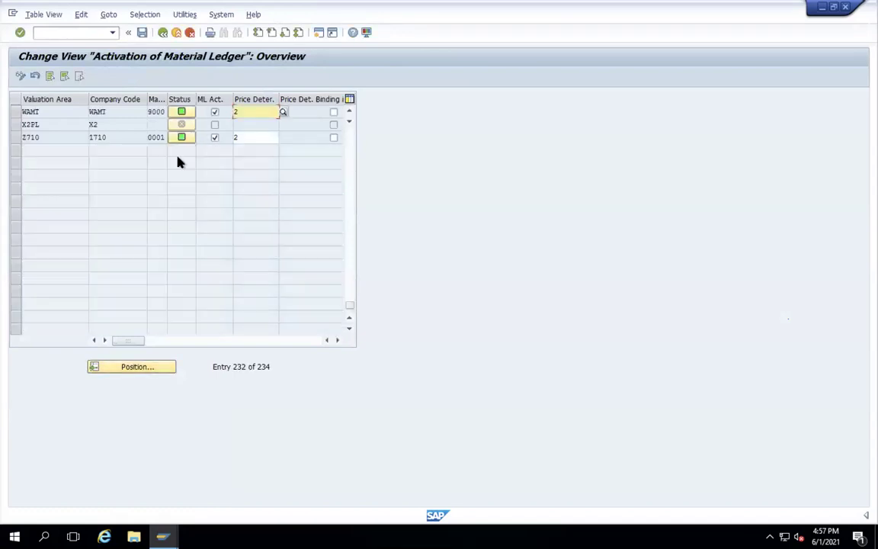
- Run CKMSTART for plant WAMT without background processing or test run, then exit to Easy Access
click(163, 34)
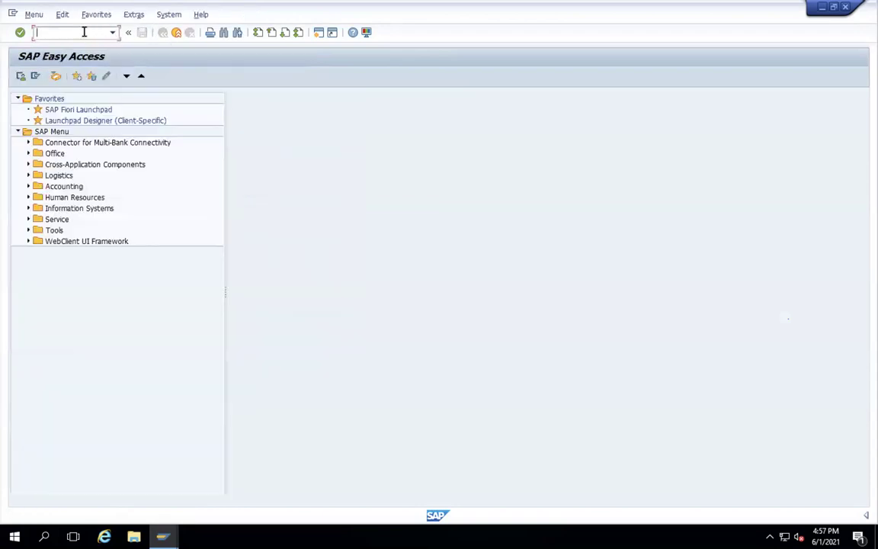
text(CKMSTART)
key(Return)
click(24, 219)
click(23, 232)
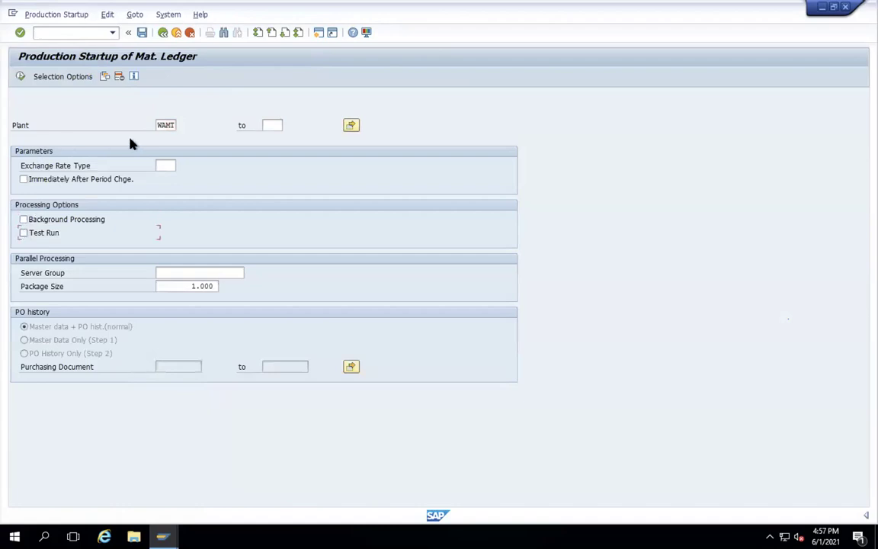
click(21, 77)
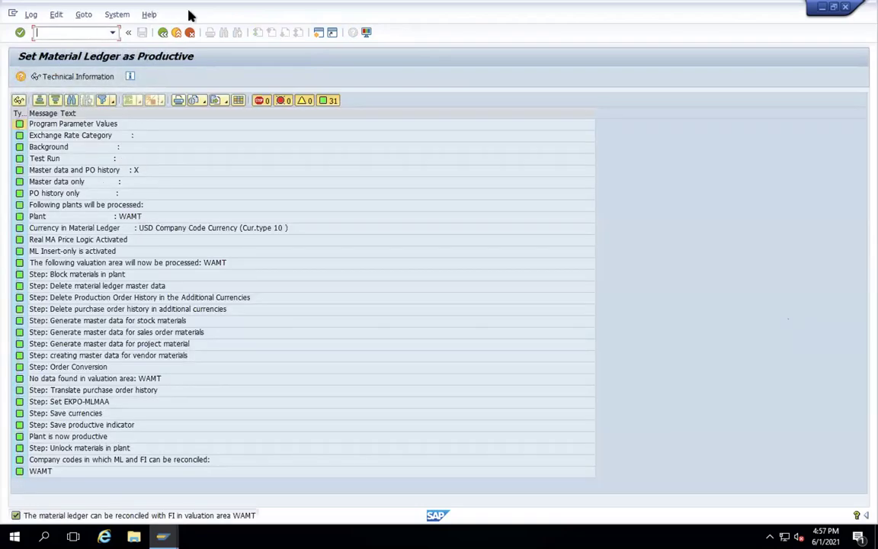
click(162, 33)
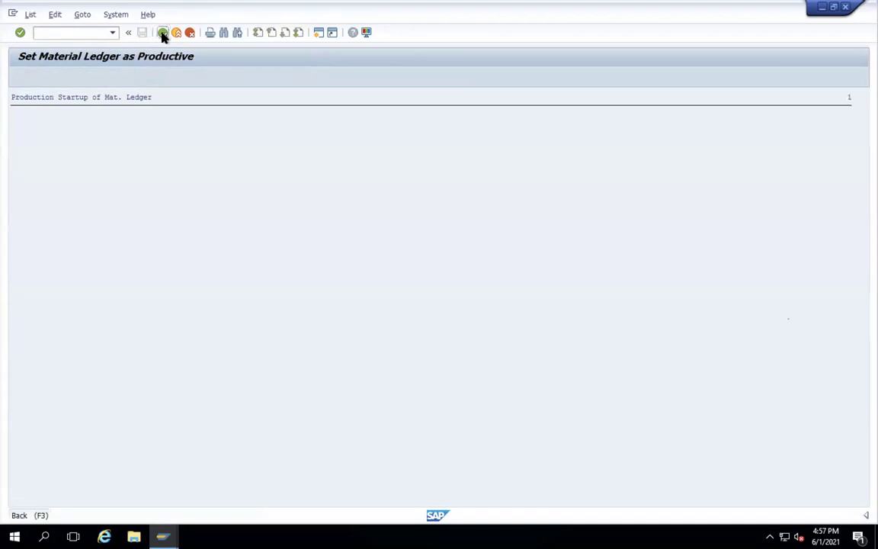
click(164, 34)
click(176, 34)
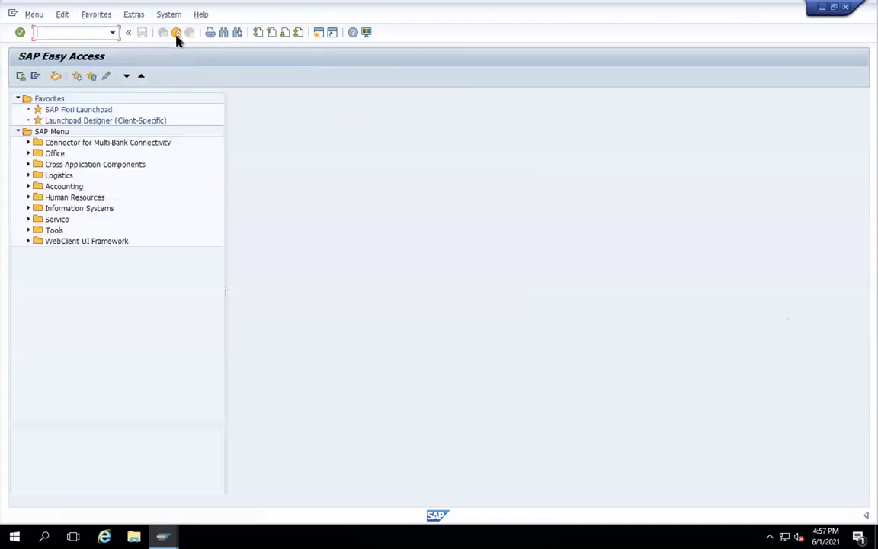
- Open material type settings via OMS2, position on ROH and open quantity/value updating
text(MM01)
key(Return)
text(OMS2)
key(Return)
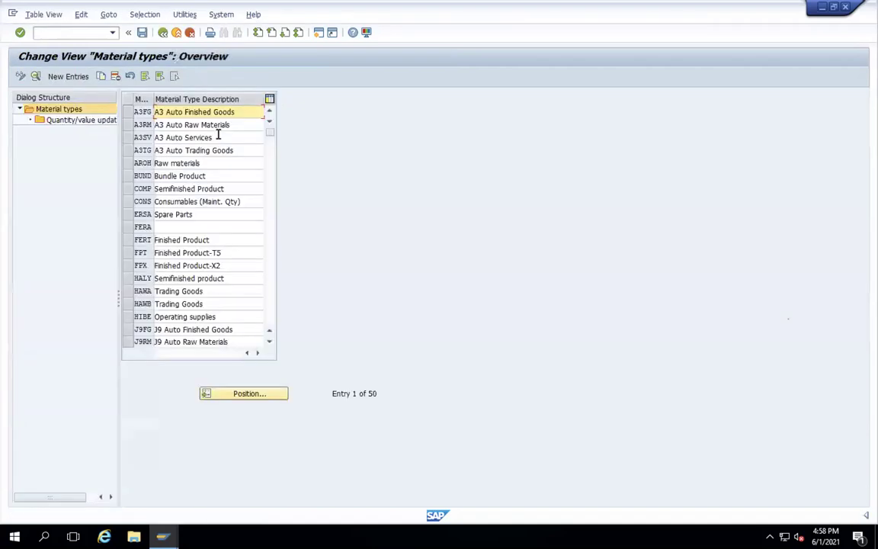
click(246, 398)
text(ROH)
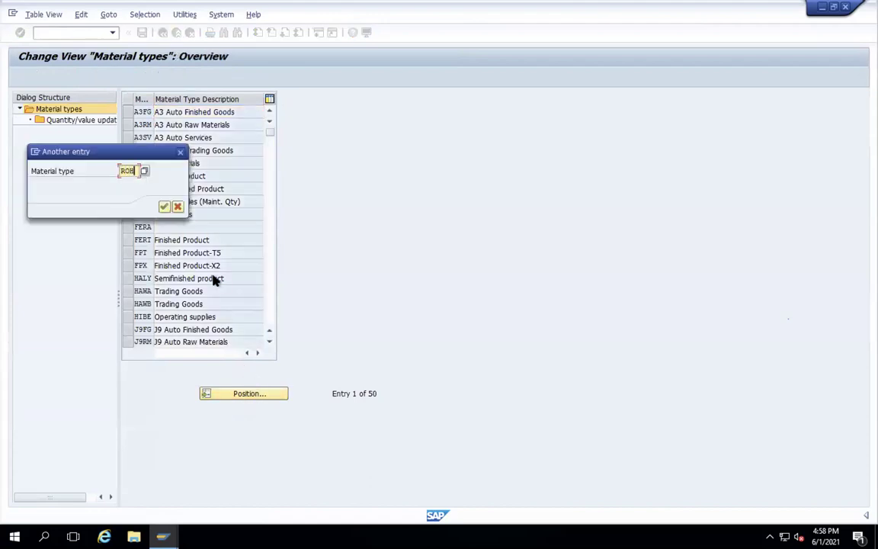
key(Return)
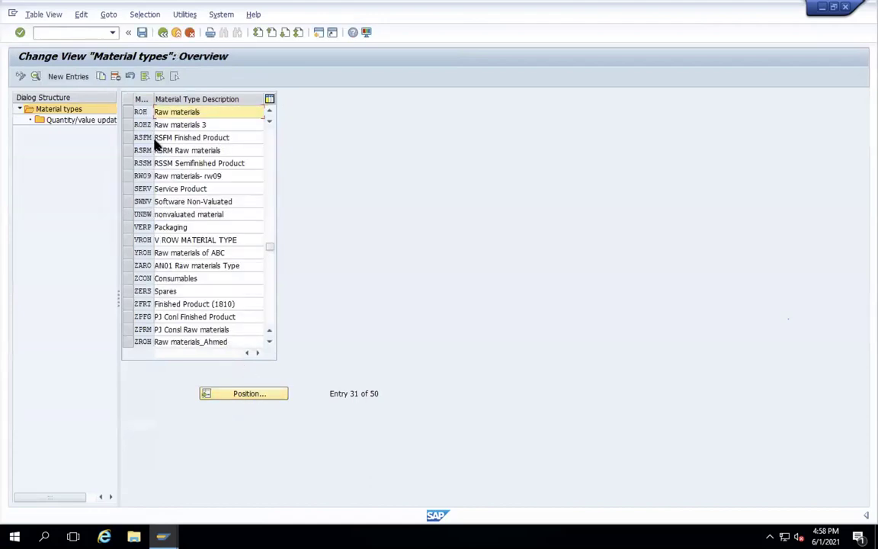
double_click(79, 120)
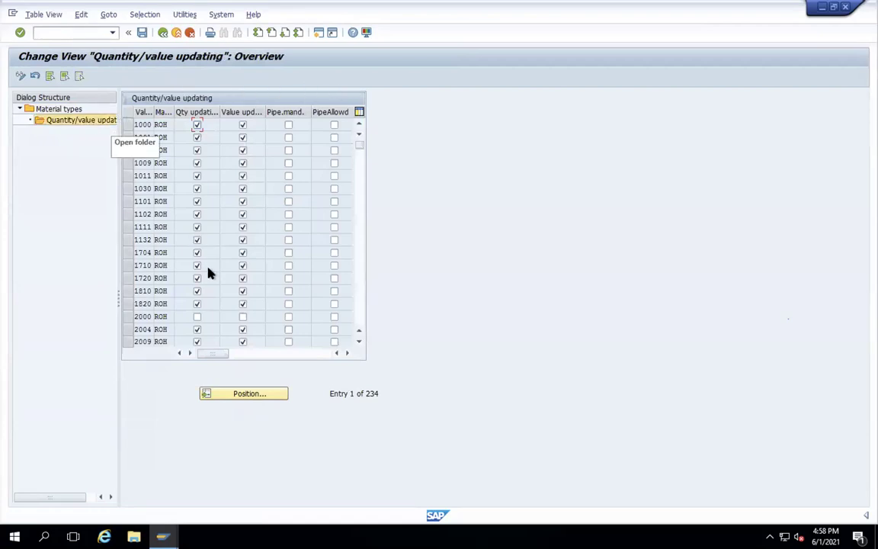
- Tick quantity and value updating for valuation area WAMT, save under the request and go back
click(257, 394)
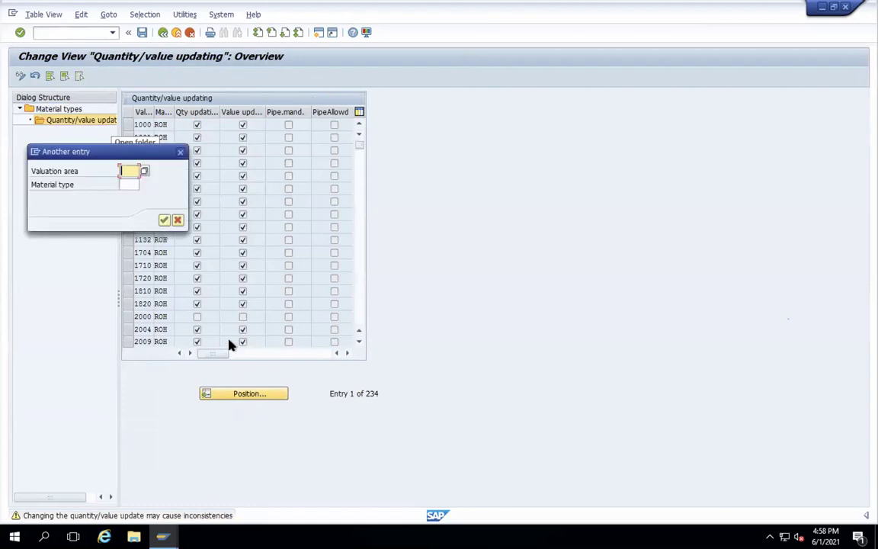
text(WAMI)
key(Return)
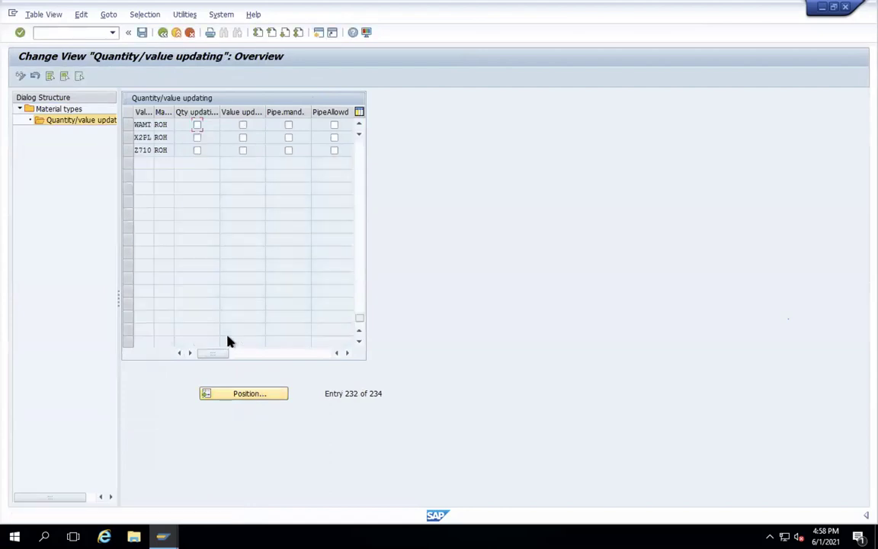
click(197, 125)
click(242, 125)
click(143, 33)
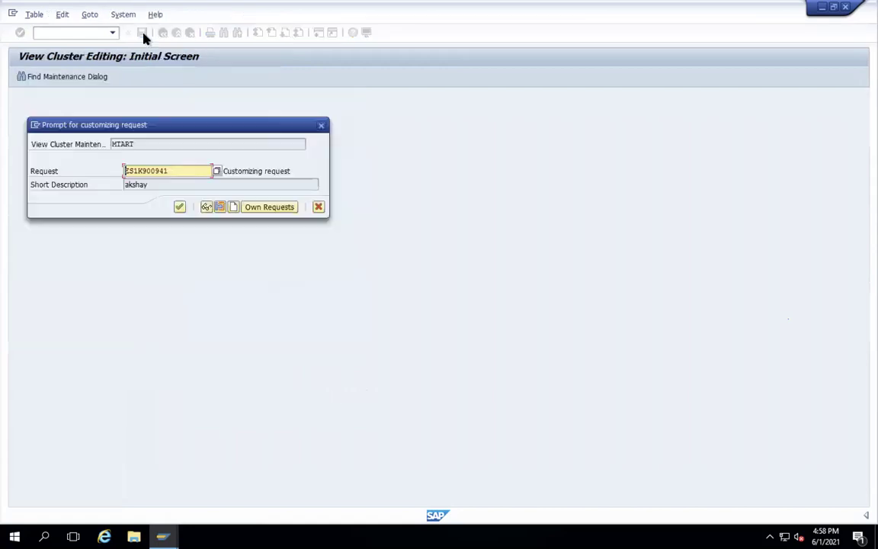
key(Return)
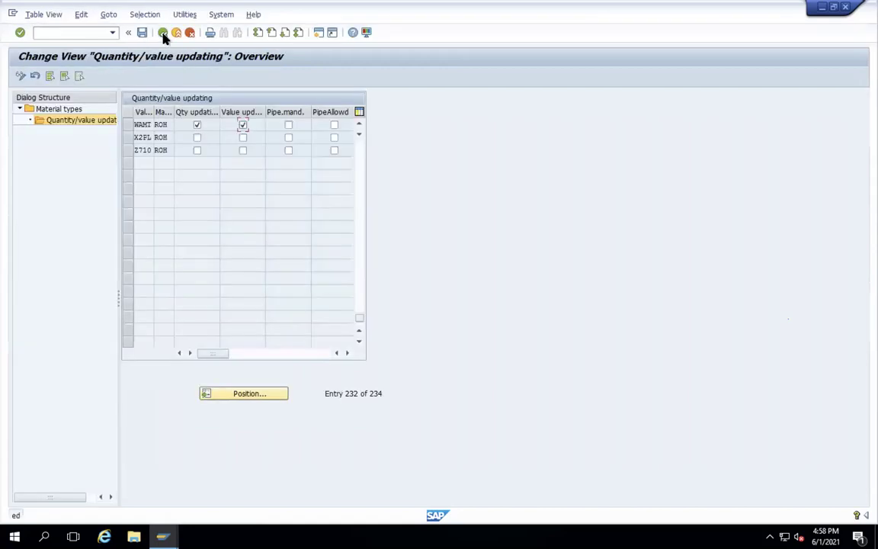
click(163, 33)
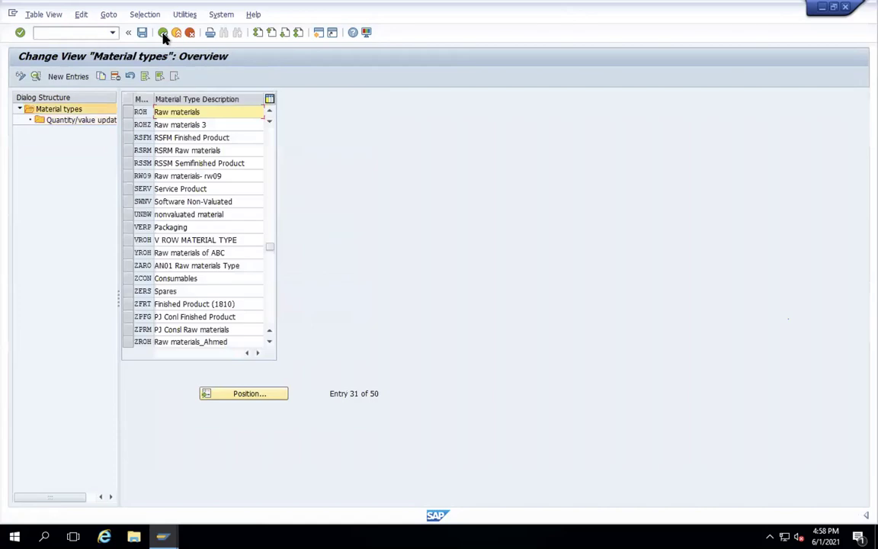
click(162, 33)
- Start creating material WAMT-01 in the Automobile Industry sector with material type ROH
text(mm01)
key(Return)
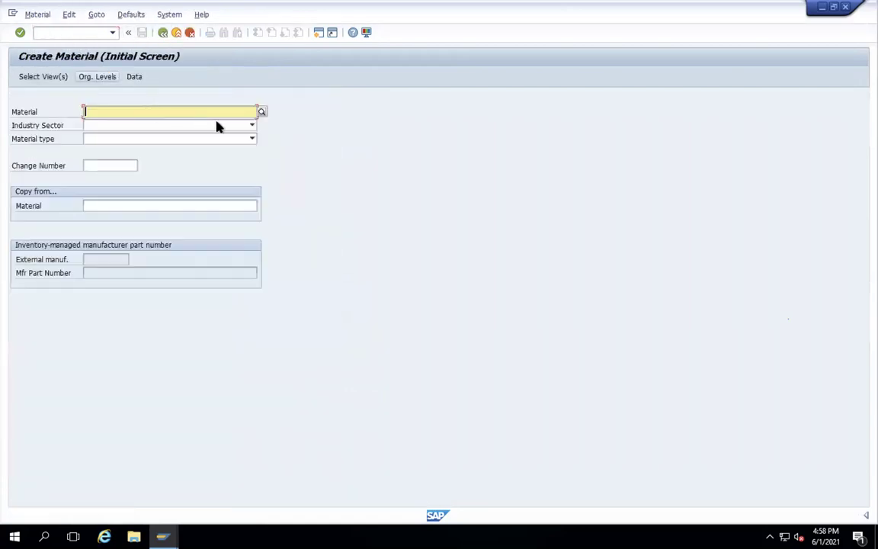
click(252, 125)
click(212, 112)
click(212, 111)
text(WAMT-)
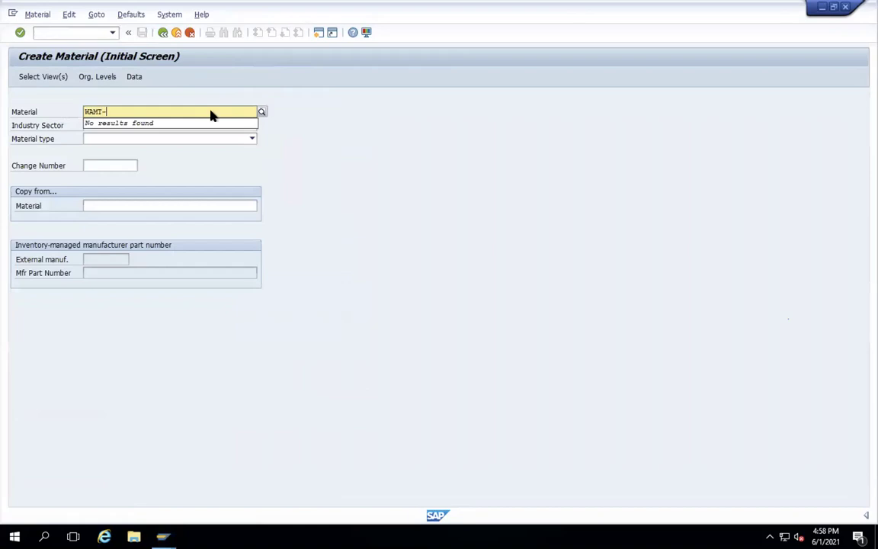
text(01)
click(252, 126)
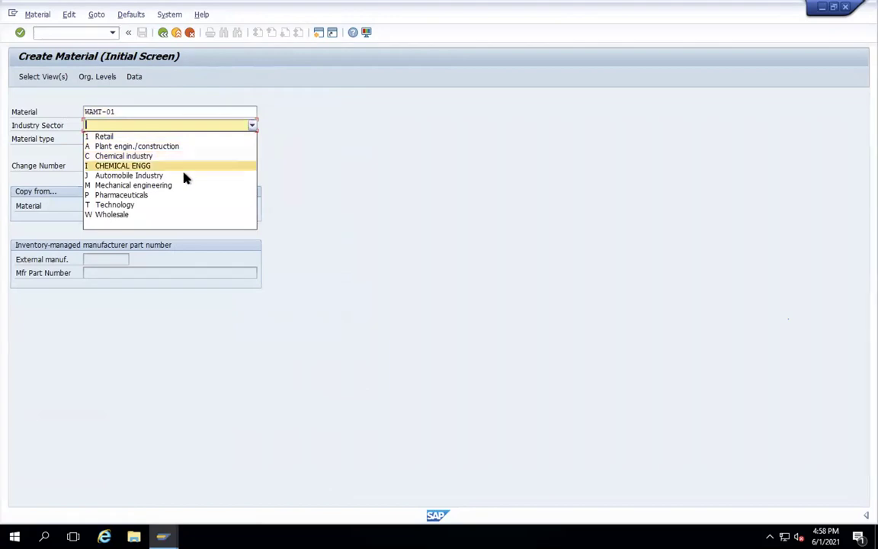
click(186, 176)
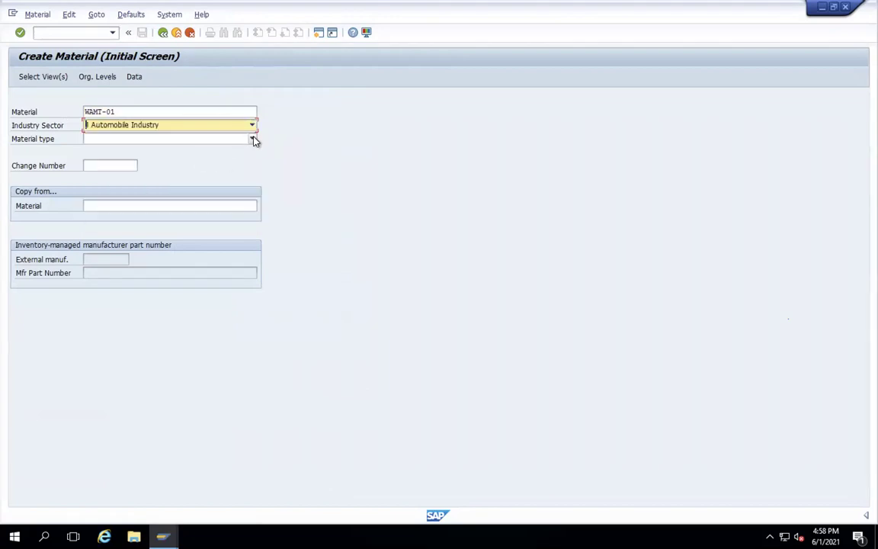
click(252, 139)
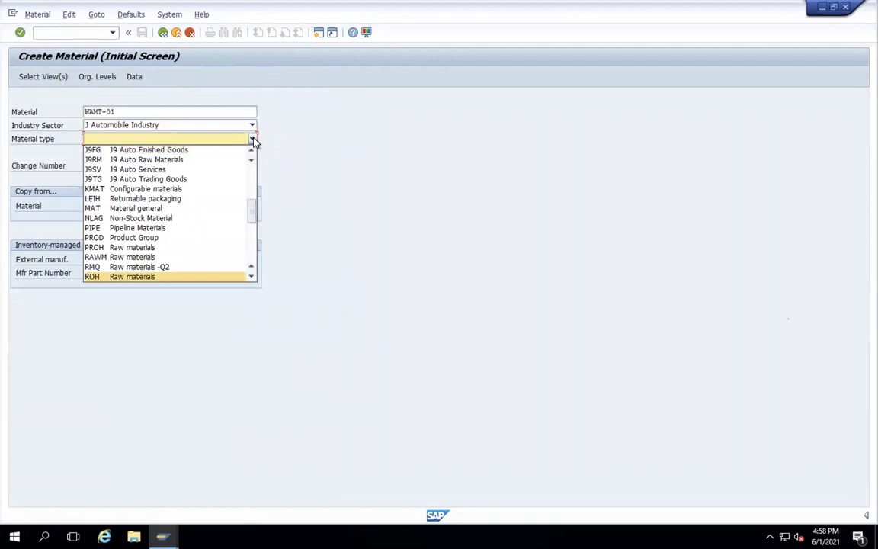
key(Return)
key(Return)
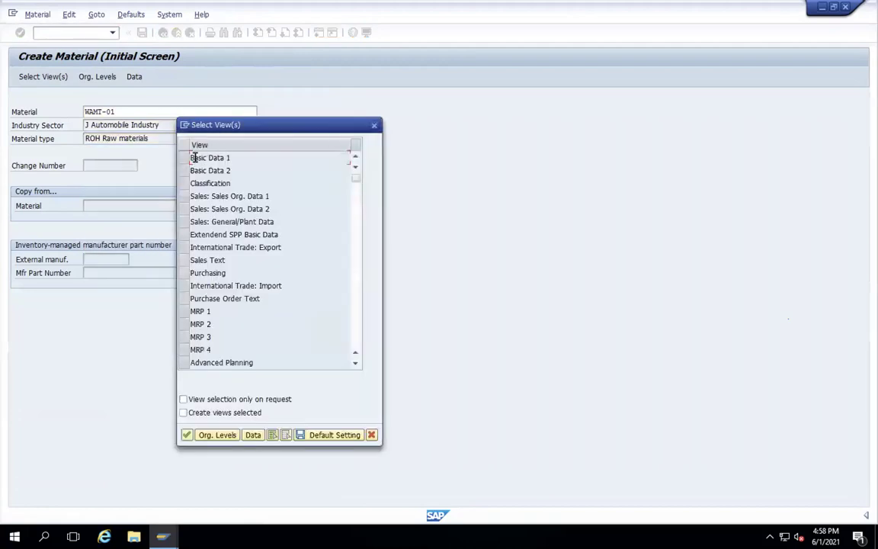
- Select Basic Data 1, Purchasing, MRP 1/2, General Plant Data/Storage 1/2 and Accounting 1 views
click(183, 158)
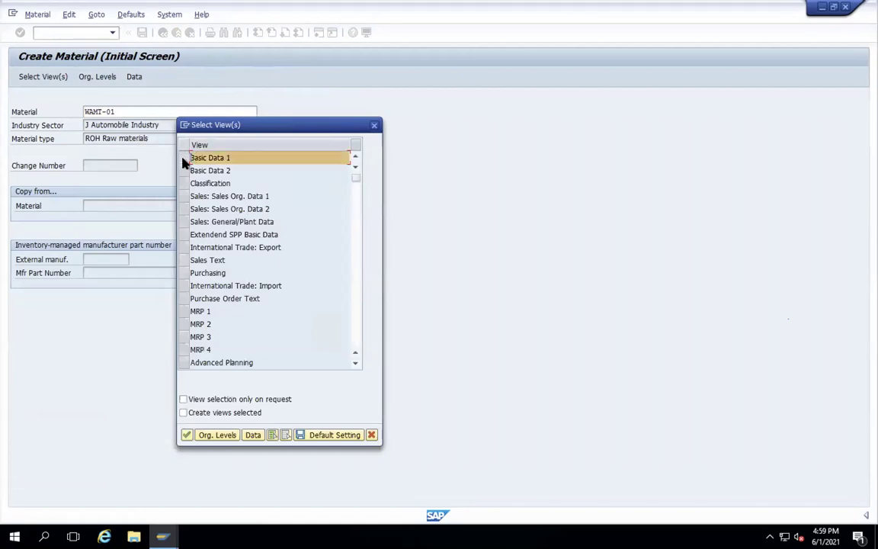
click(185, 273)
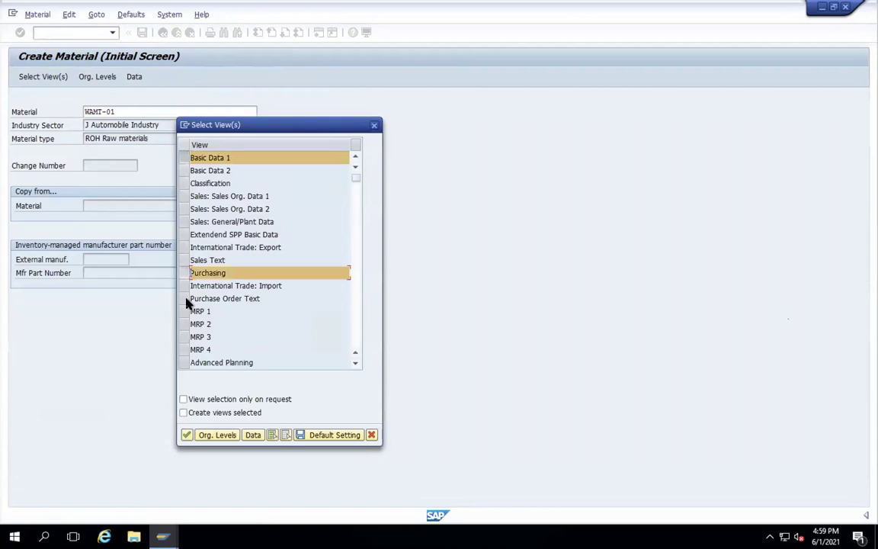
click(184, 311)
click(184, 324)
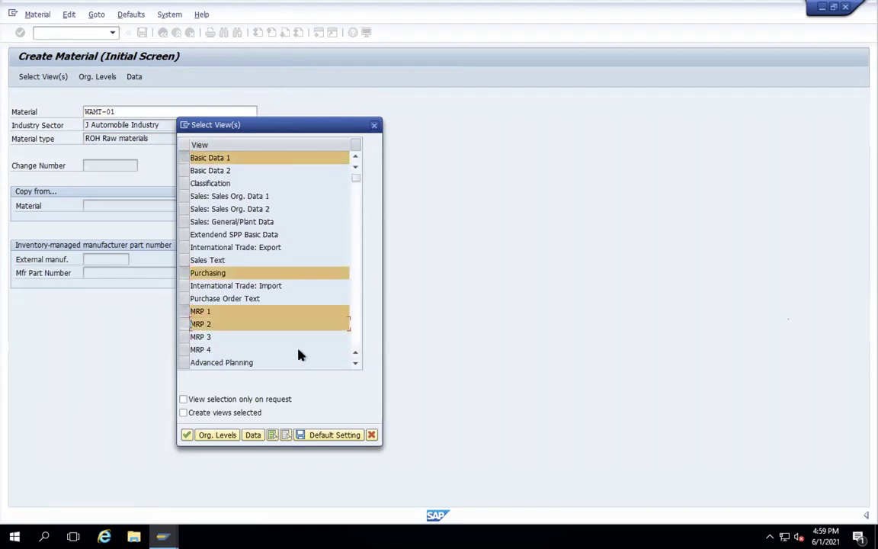
click(355, 364)
click(356, 364)
click(355, 364)
click(356, 366)
click(357, 366)
click(357, 366)
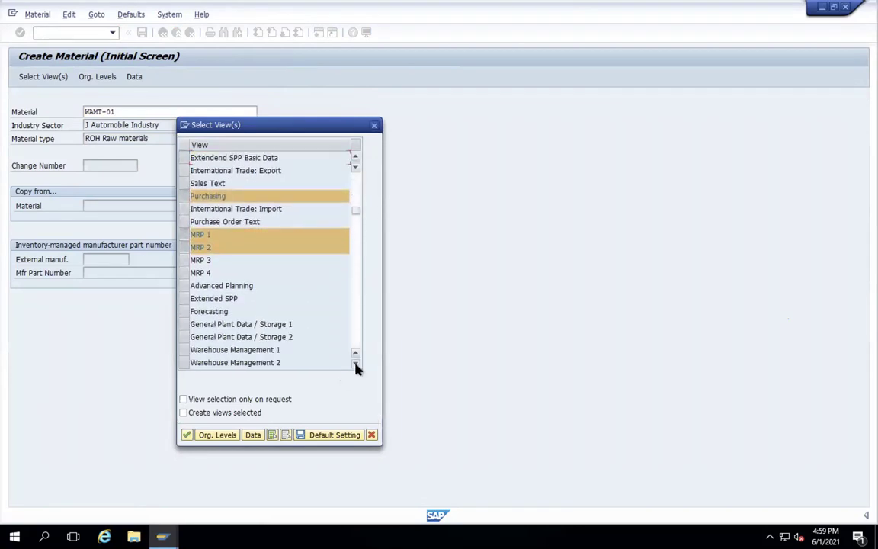
scroll(186, 317, down, 2)
click(185, 311)
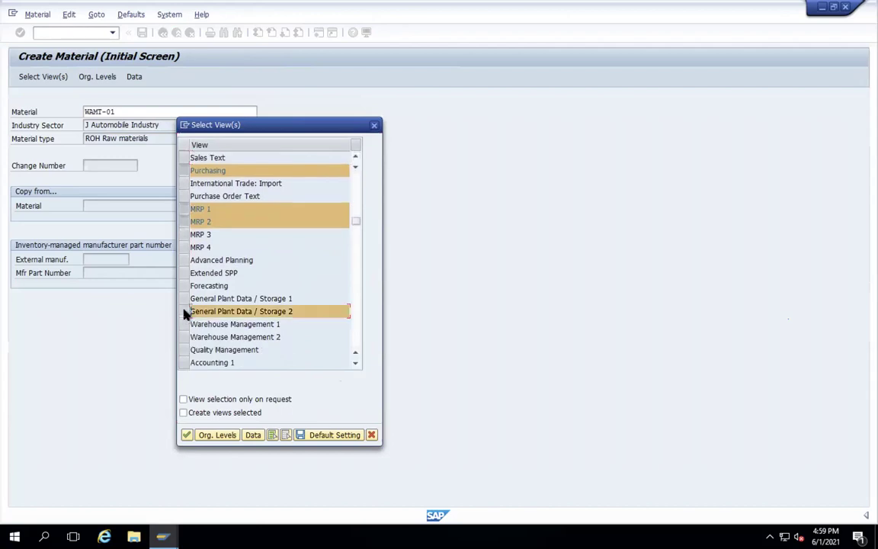
click(185, 298)
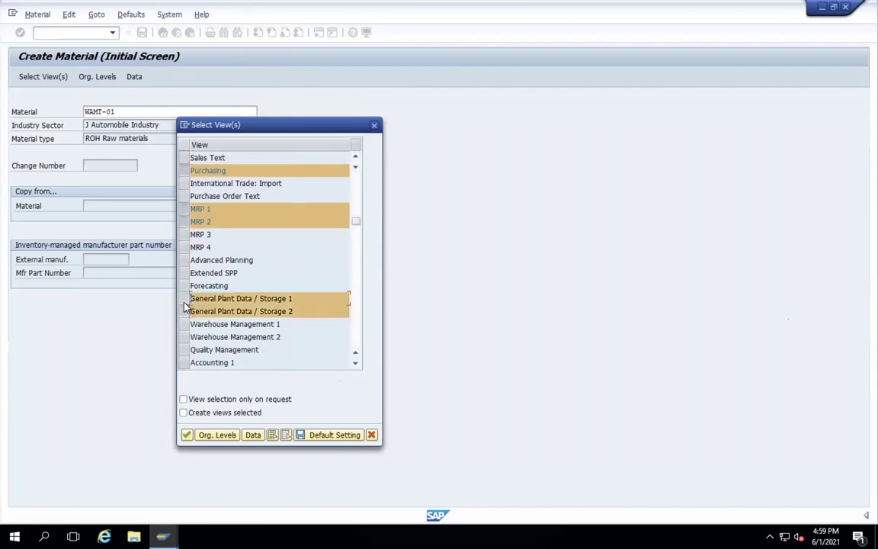
click(185, 363)
key(Return)
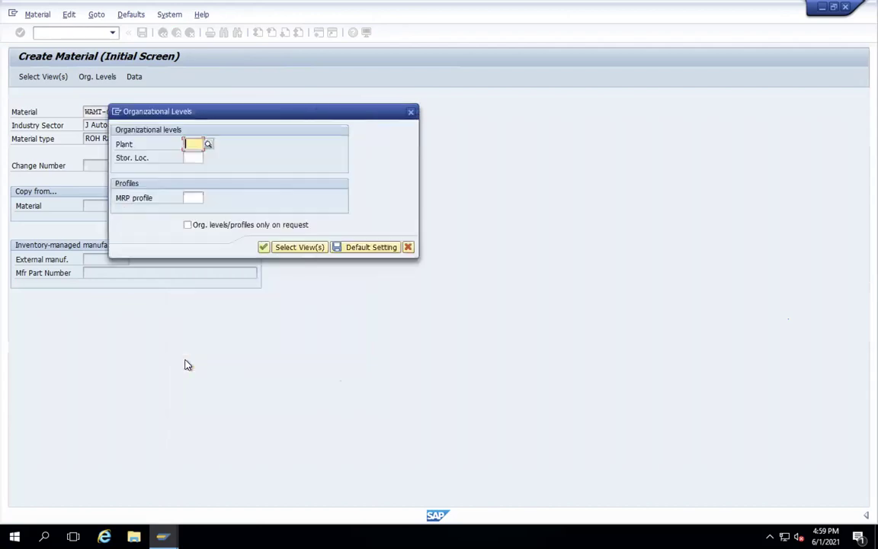
- Enter plant WAMT and the storage location as organizational levels
text(WAMT)
key(Return)
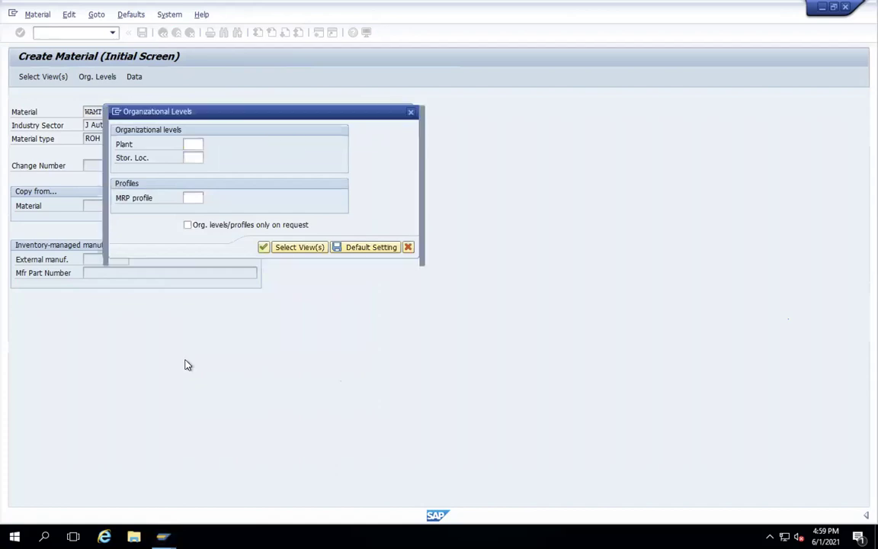
text(01)
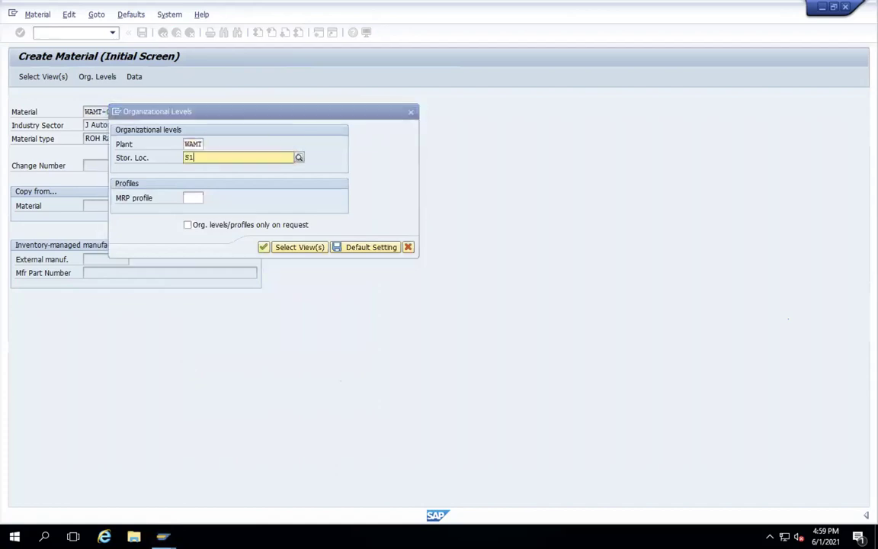
key(Return)
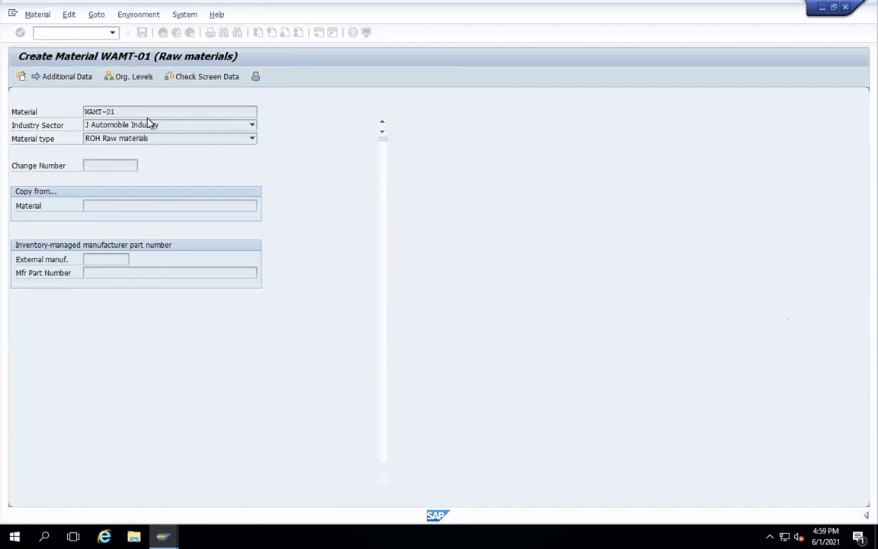
- Give WAMT-01 description TEST, material group 10-01-01 and base unit KG
text(TEST)
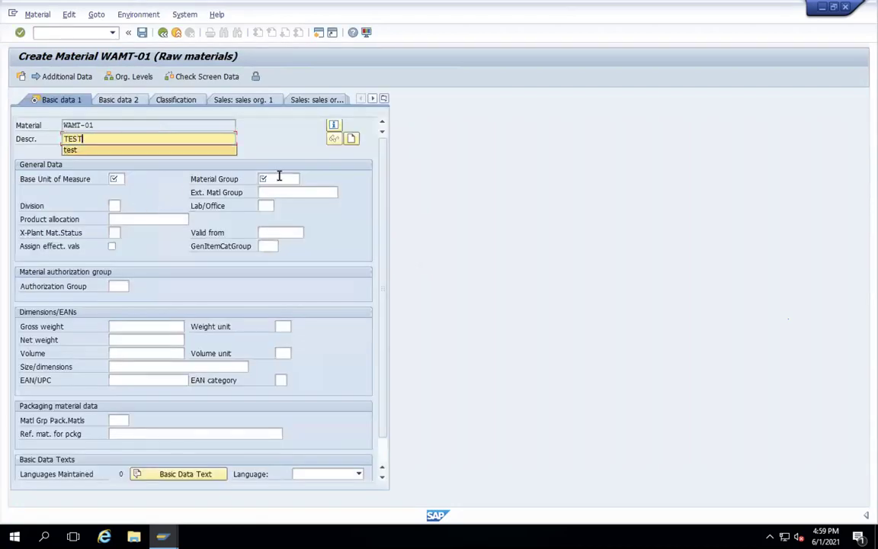
click(279, 178)
click(279, 190)
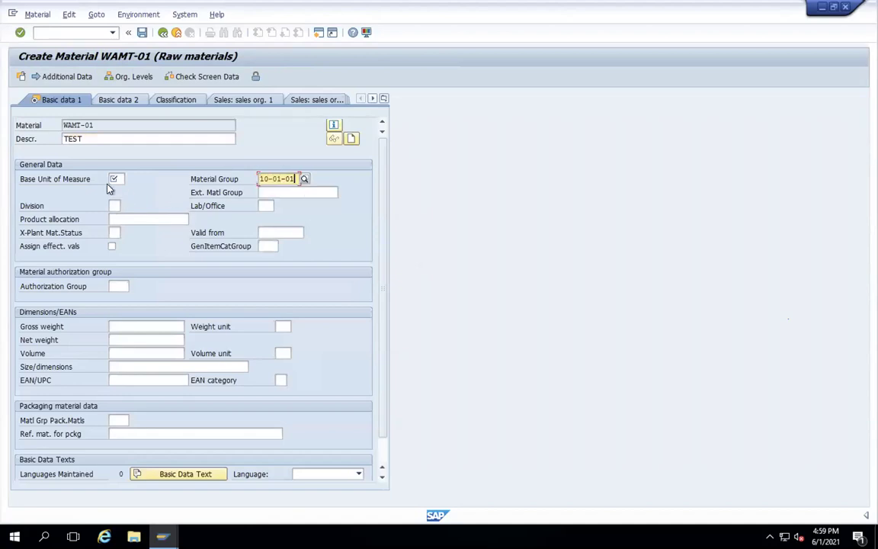
click(116, 180)
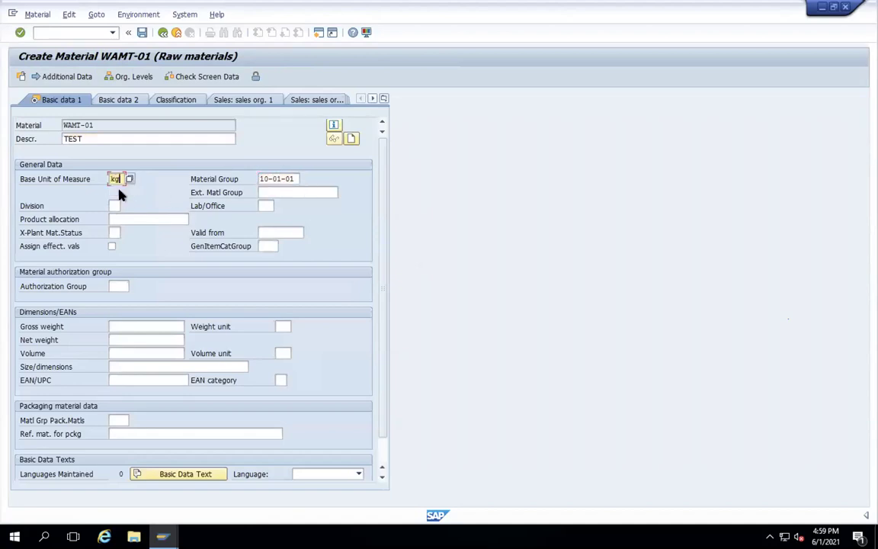
key(Return)
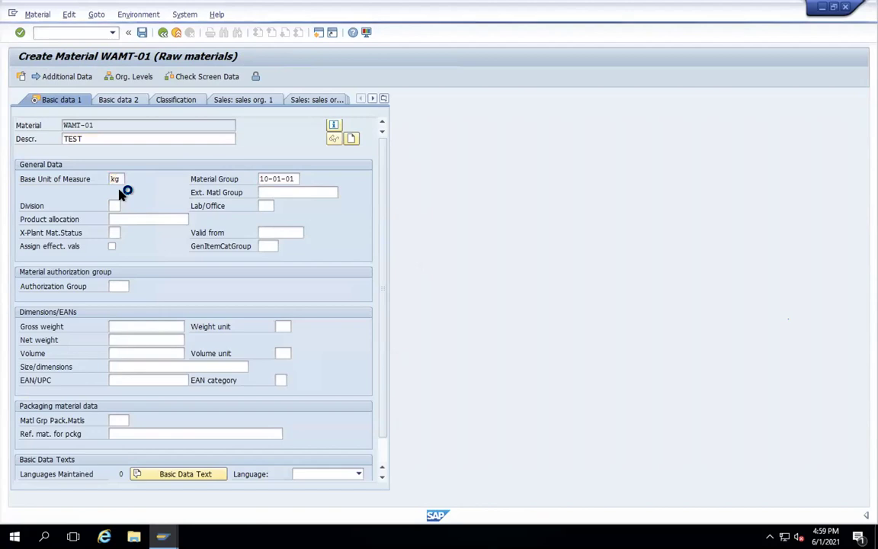
key(Return)
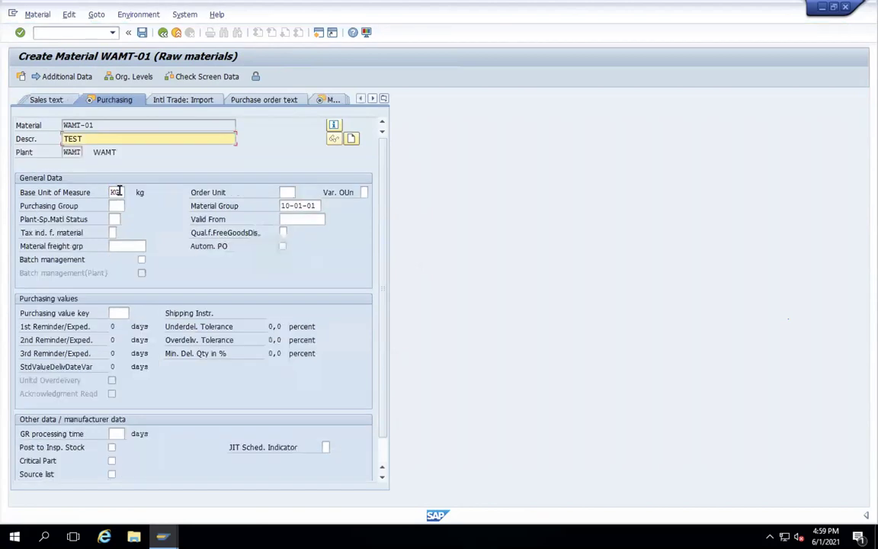
key(Return)
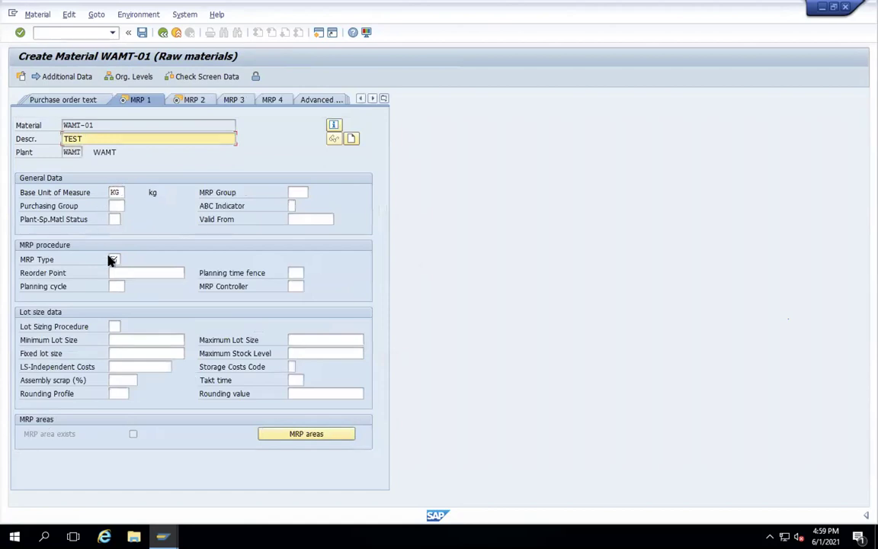
- Set MRP type ND and continue through the MRP 2 and plant data views to Accounting 1
click(114, 258)
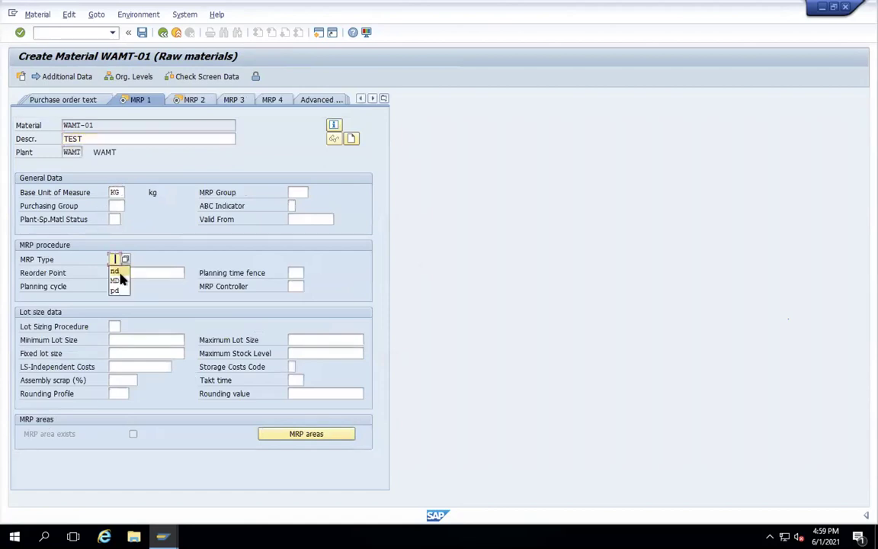
click(118, 271)
key(Return)
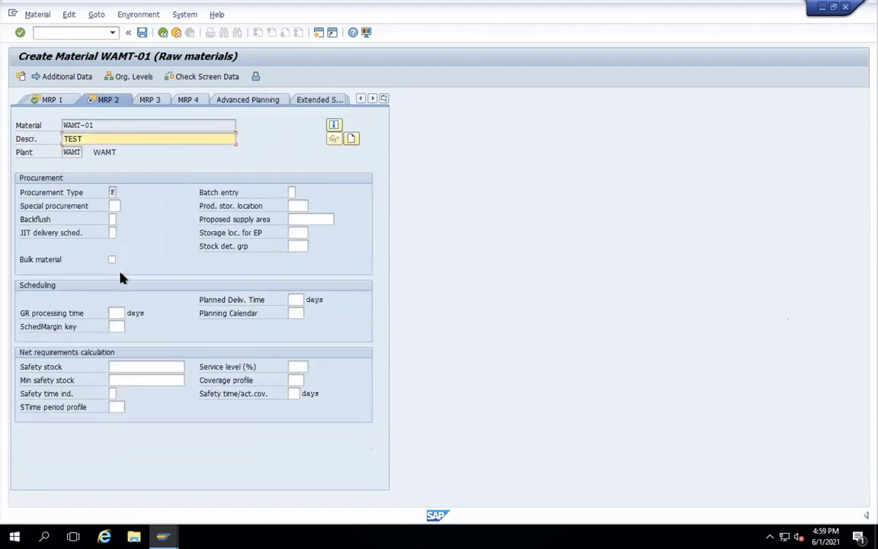
key(Return)
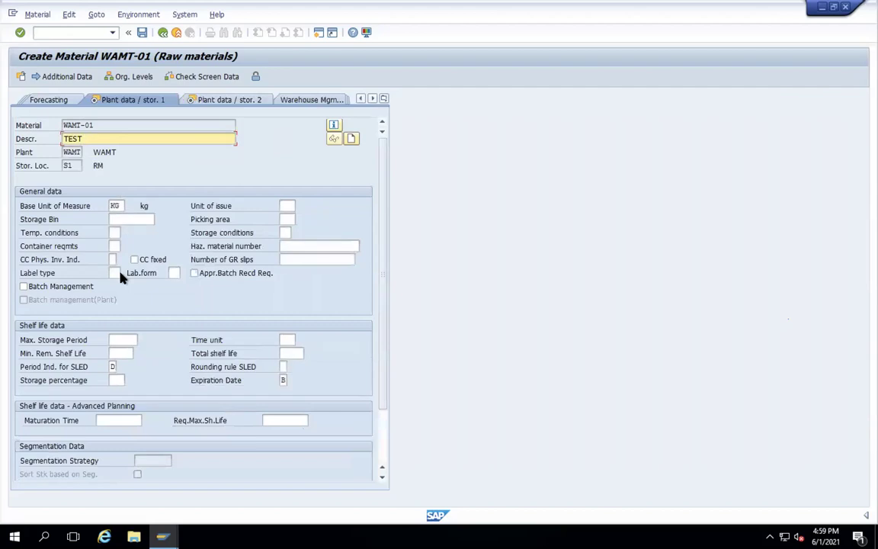
key(Return)
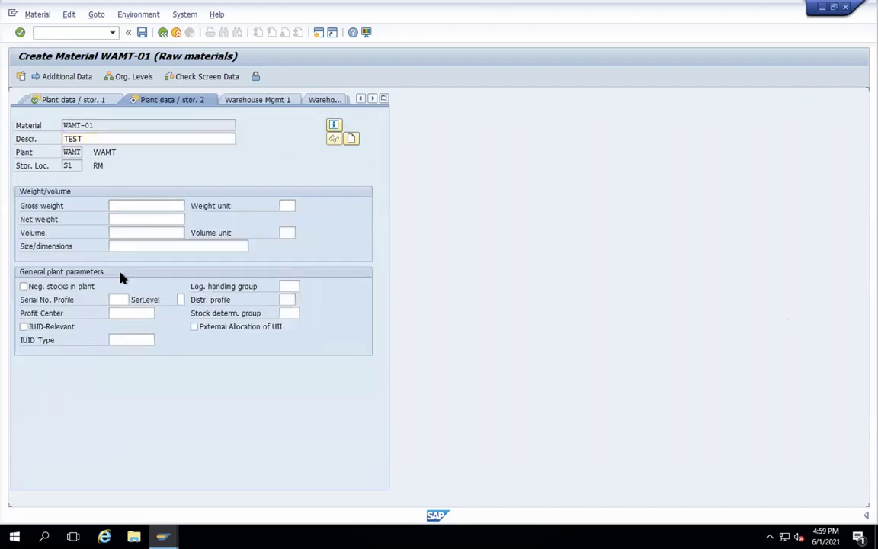
key(Return)
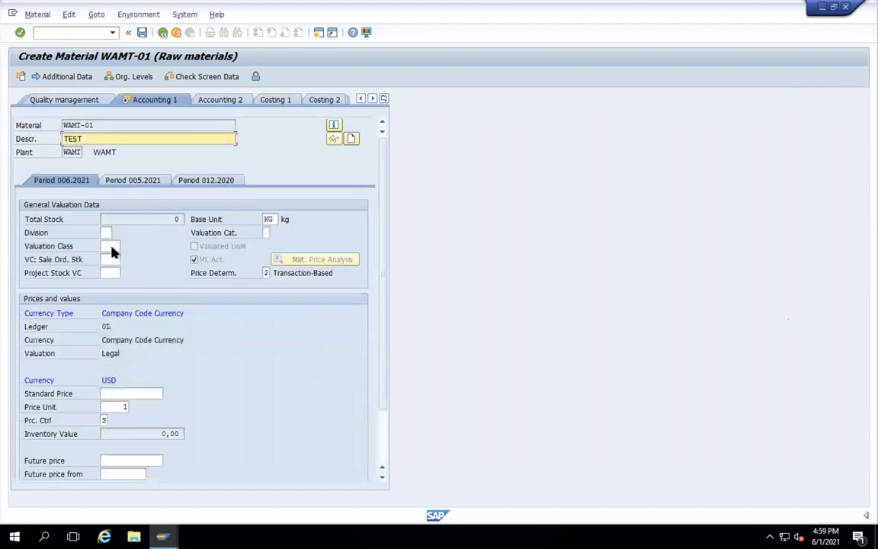
- Enter valuation class 3000 and moving average price control V, then confirm
click(111, 246)
text(3000)
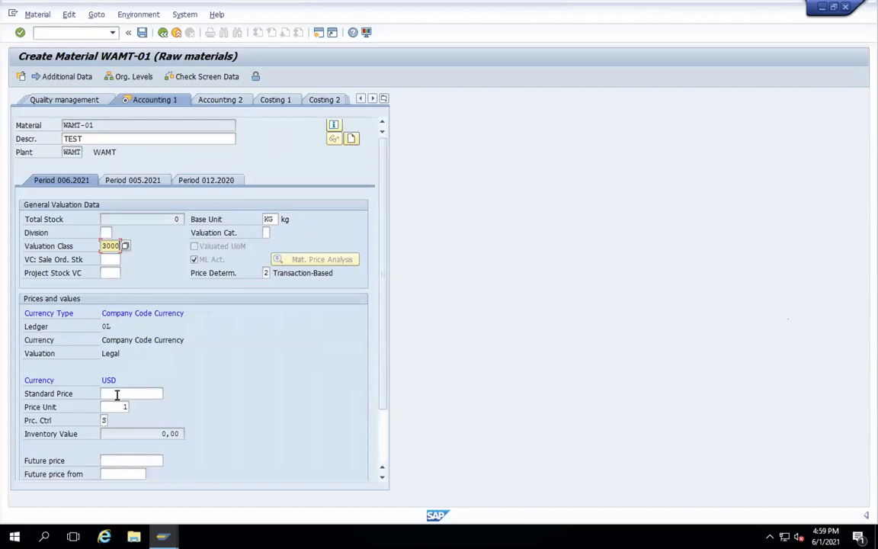
click(106, 420)
click(112, 421)
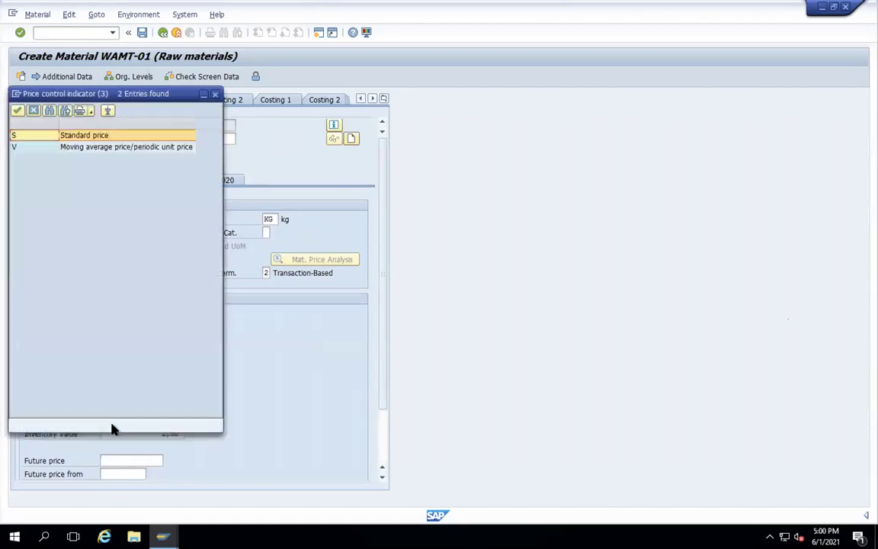
double_click(78, 148)
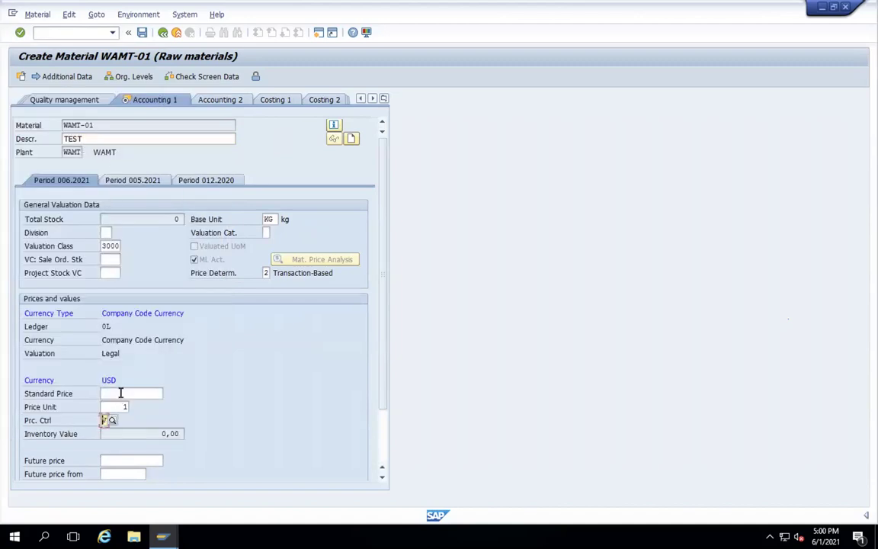
click(120, 393)
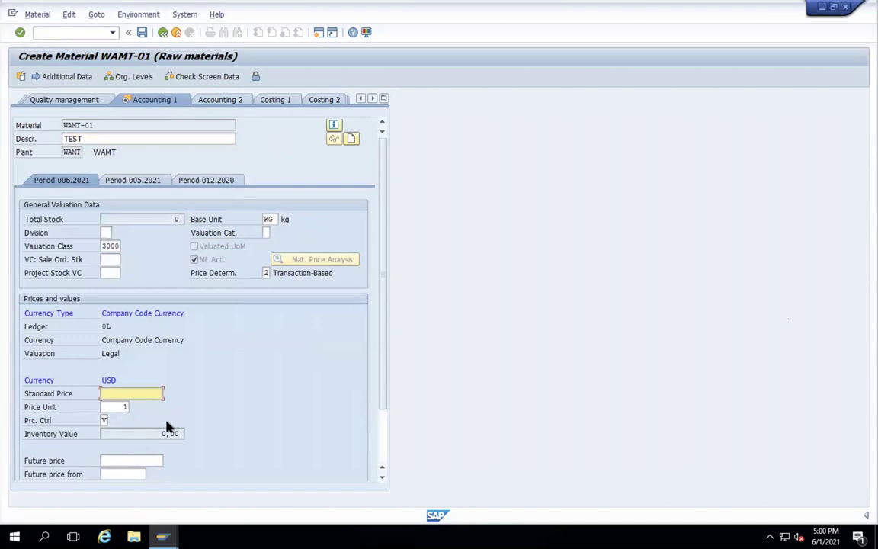
key(Return)
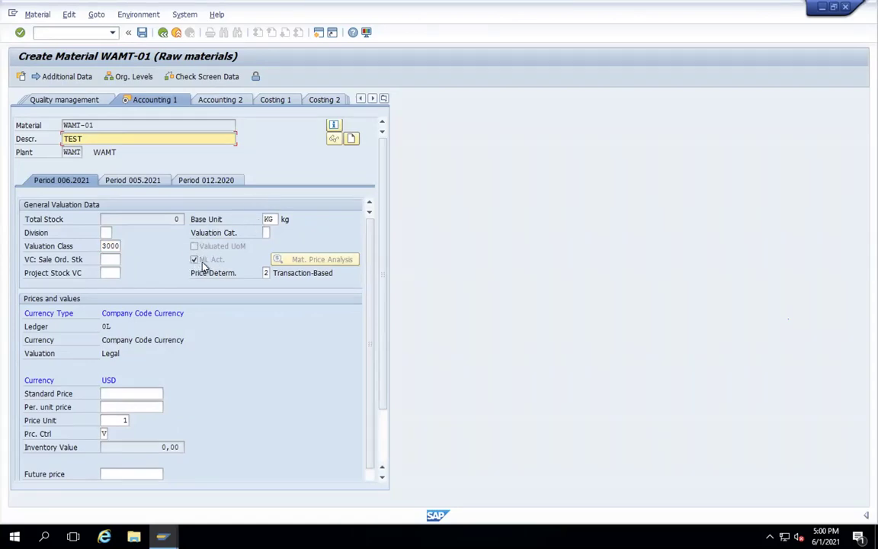
- Enter availability check 01 on MRP 3, save material WAMT-01 and close the view selection
key(Return)
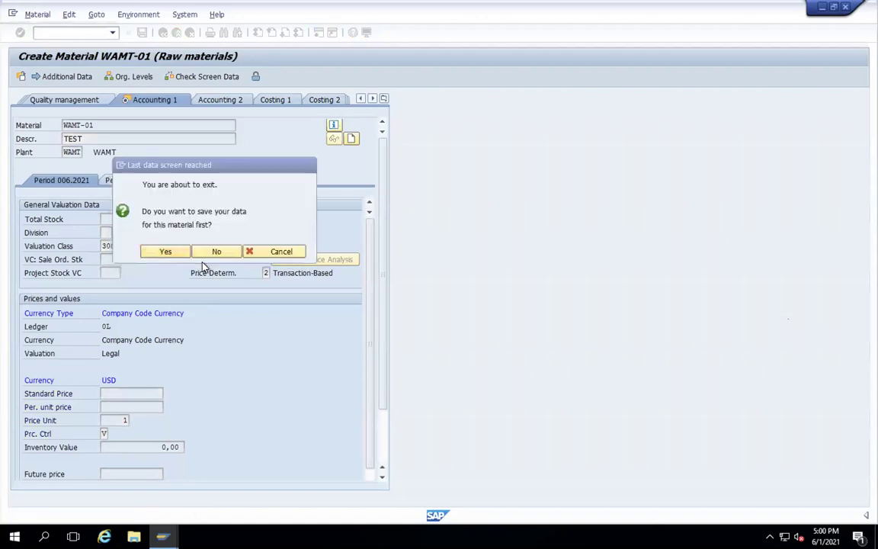
key(Return)
text(01)
key(Return)
key(Return)
key(Return)
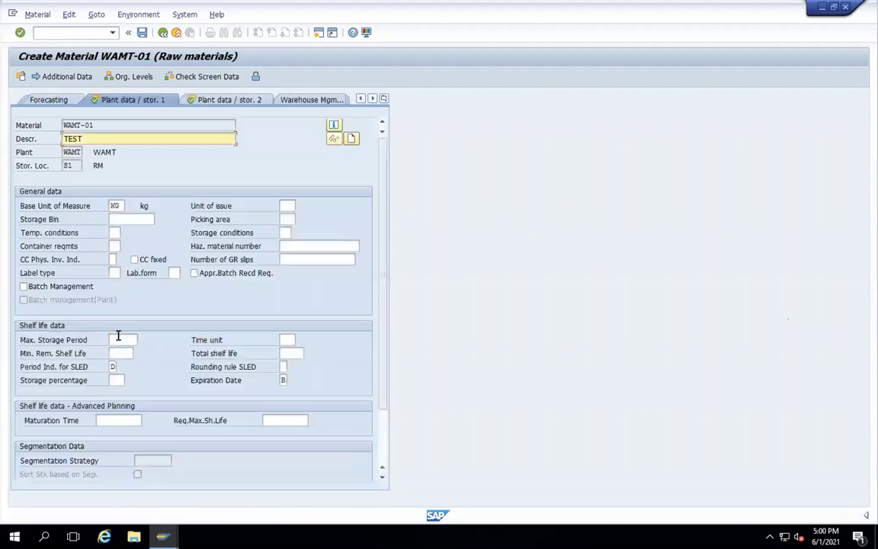
key(Return)
key(Return)
key(Return)
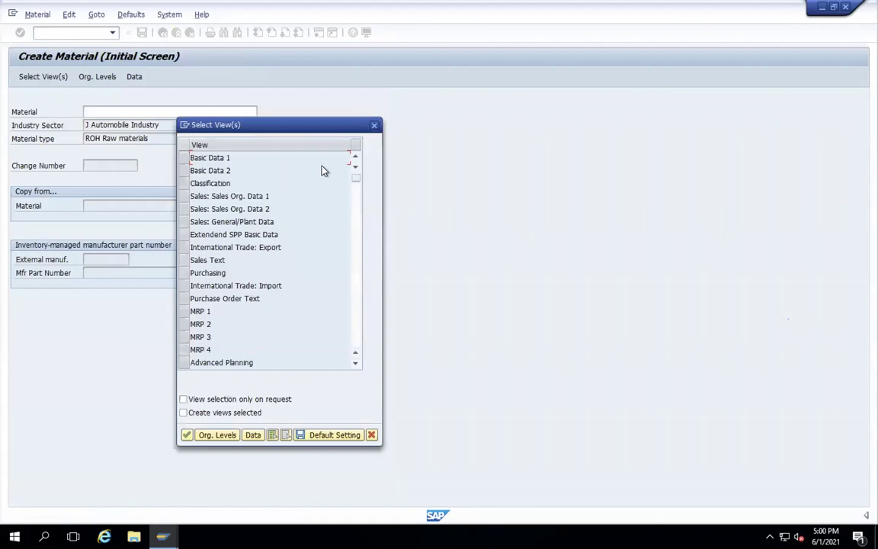
click(374, 125)
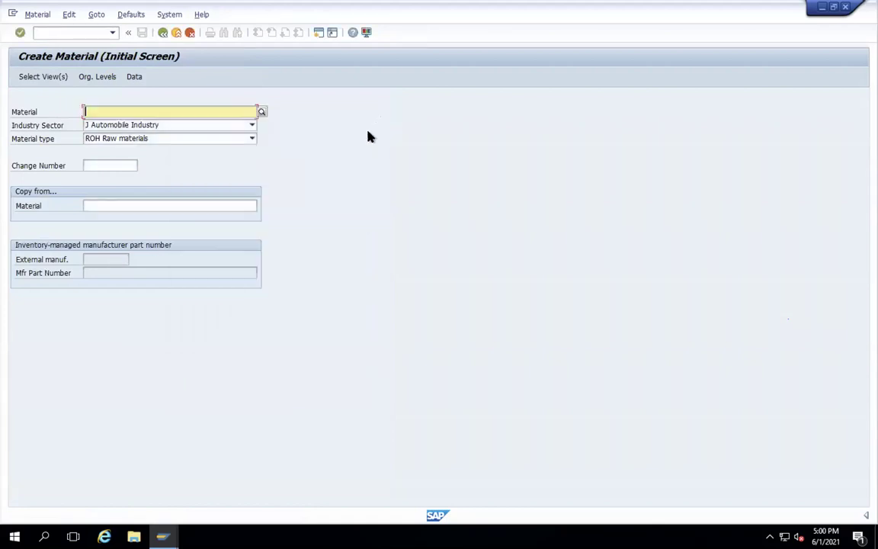
- Leave material creation, and briefly open and exit the MM02 change material transaction
click(176, 33)
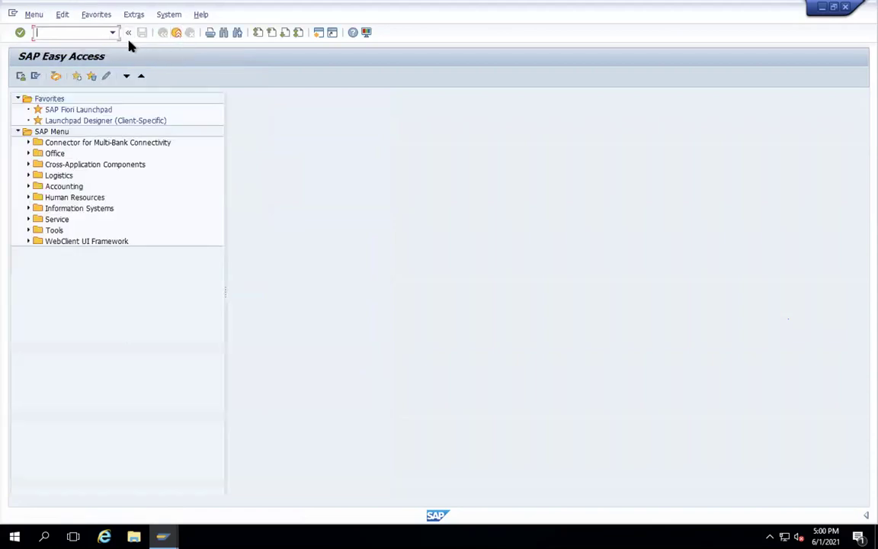
text(mm02)
key(Return)
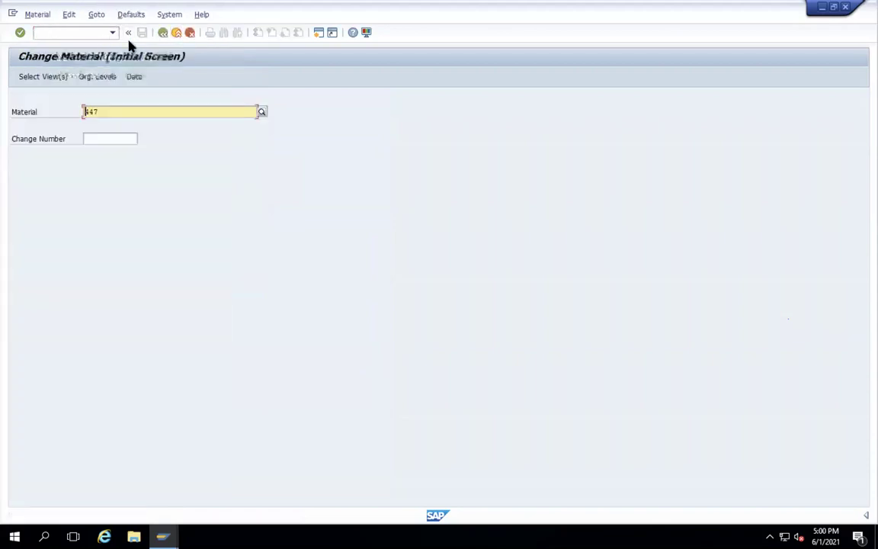
click(176, 33)
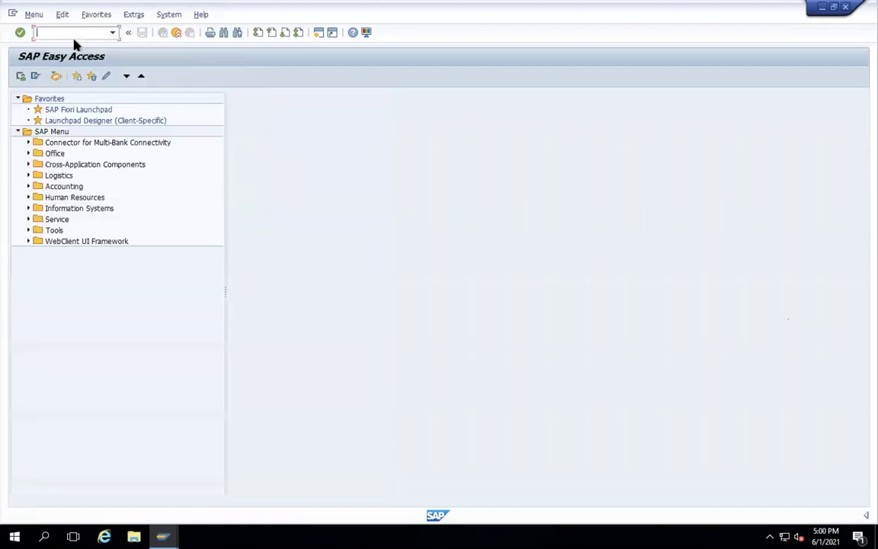
- Run the MM60 materials list without a material filter to confirm WAMT-01 for plant WAMT
text(MM60)
key(Return)
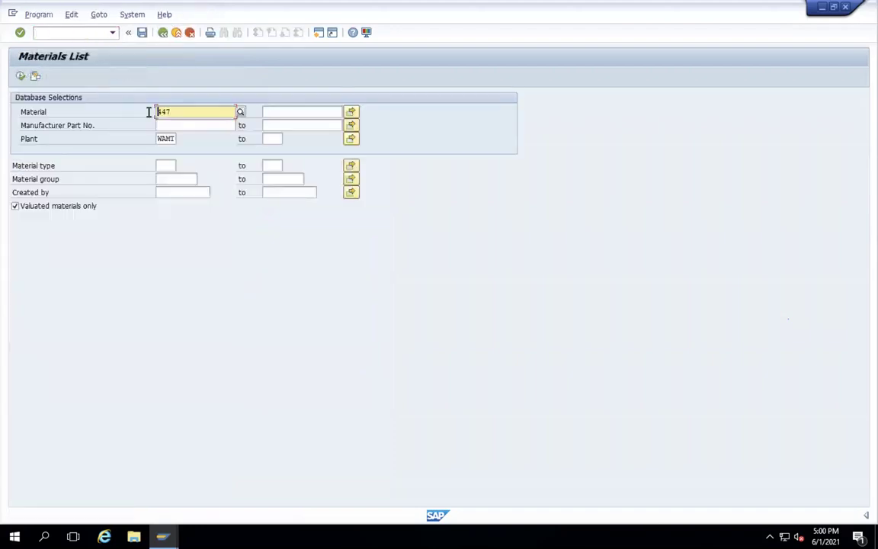
key(shift+End)
key(Delete)
click(22, 76)
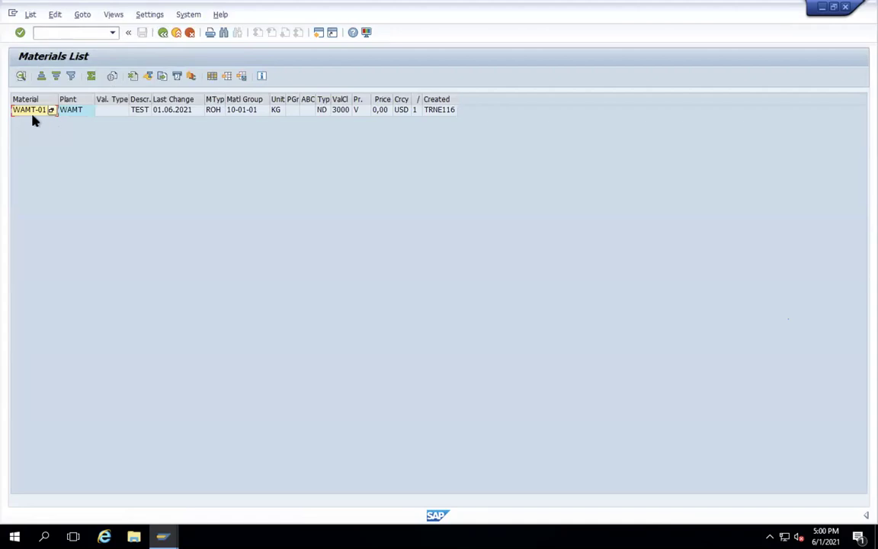
click(162, 32)
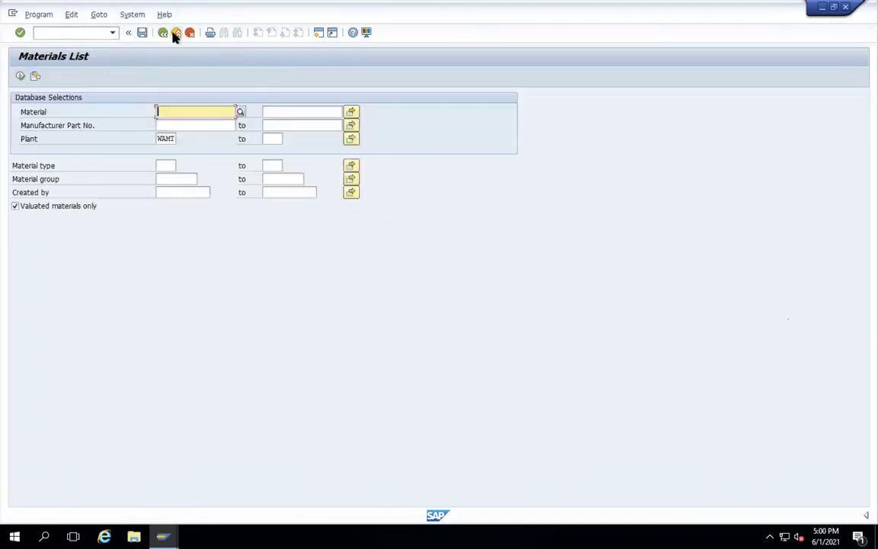
- In BP, create a new organization partner in role FLVN00 Supplier (Fin.Accounting)
text(BP)
key(Return)
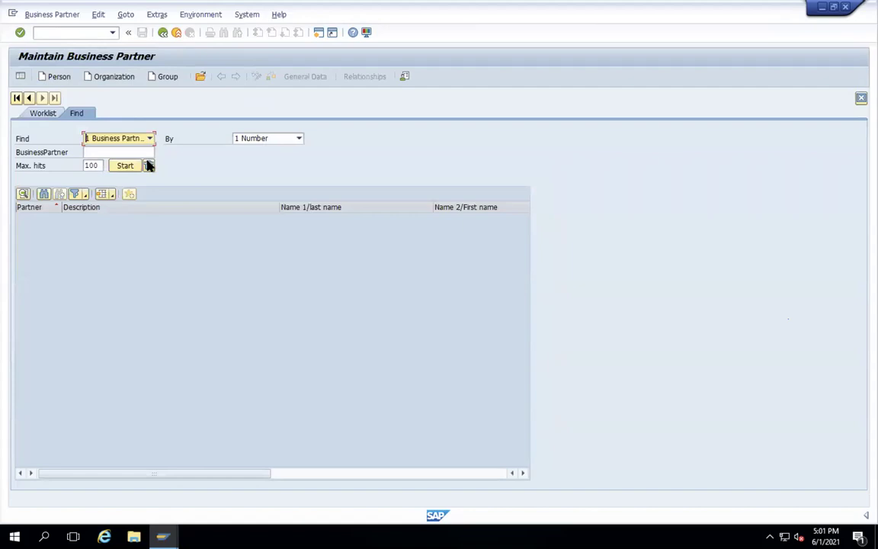
click(109, 79)
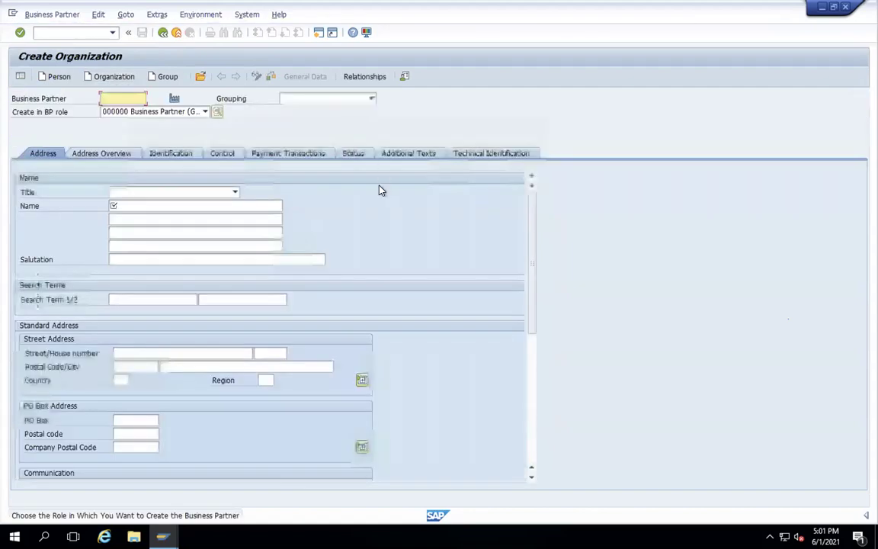
click(204, 113)
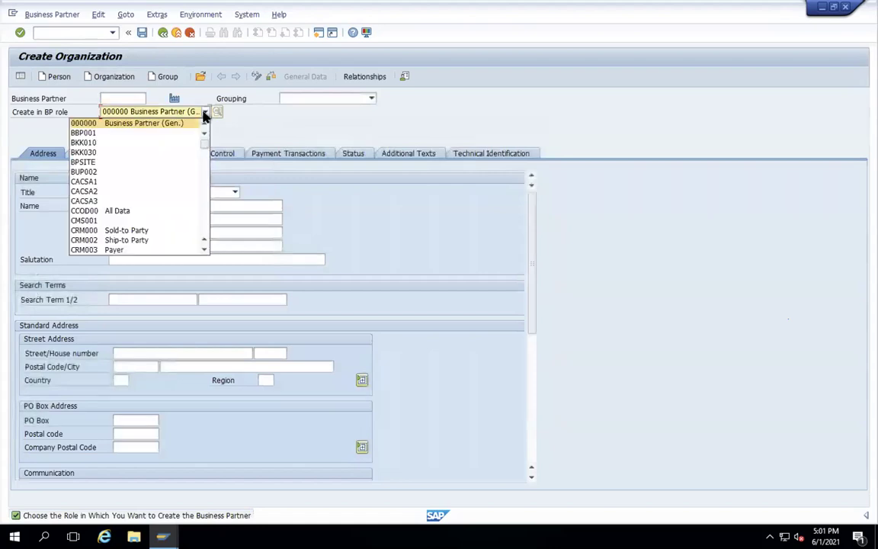
key(Down)
key(Down)
key(Down)
key(Down)
key(Down)
key(Down)
key(Down)
key(Down)
key(Down)
key(Down)
key(Down)
key(Down)
key(Down)
key(Down)
key(Down)
key(Down)
key(Down)
key(Down)
key(Down)
key(Down)
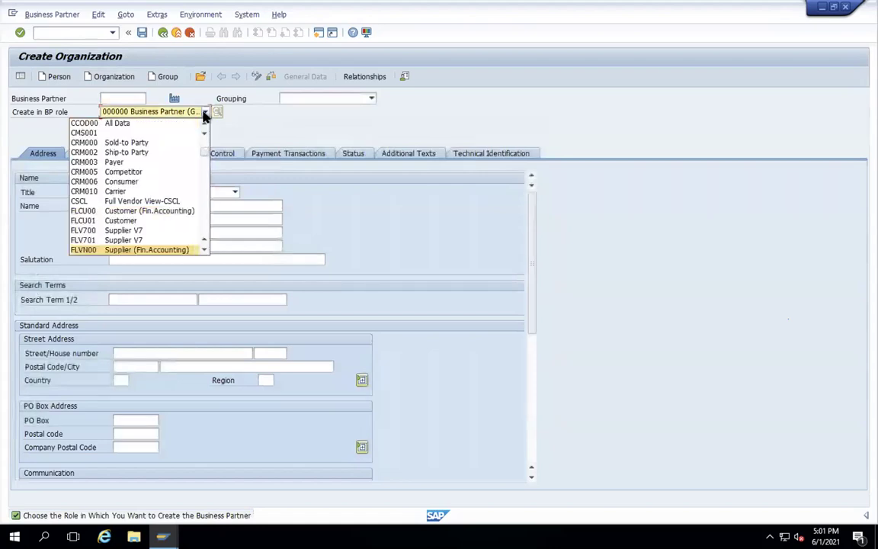
key(Return)
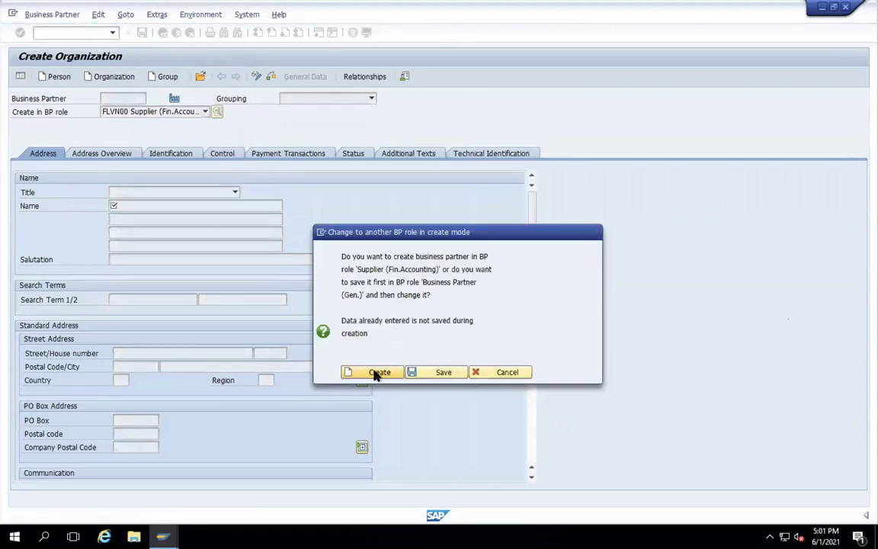
click(378, 372)
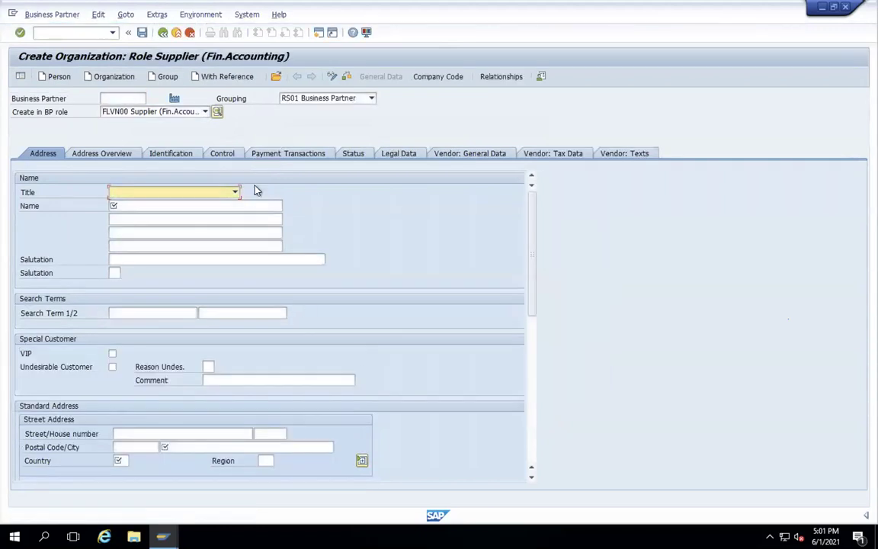
- Give the partner title Company, name WAMT-VENDOR, city BAN, country US and language English
click(234, 193)
click(226, 207)
click(226, 204)
text(WAMT-VE)
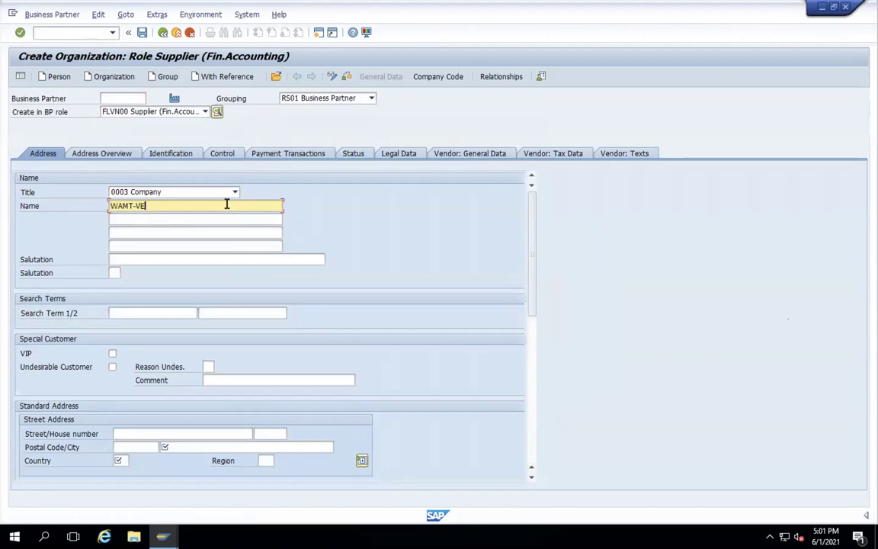
text(NDOR)
click(173, 446)
text(BAN)
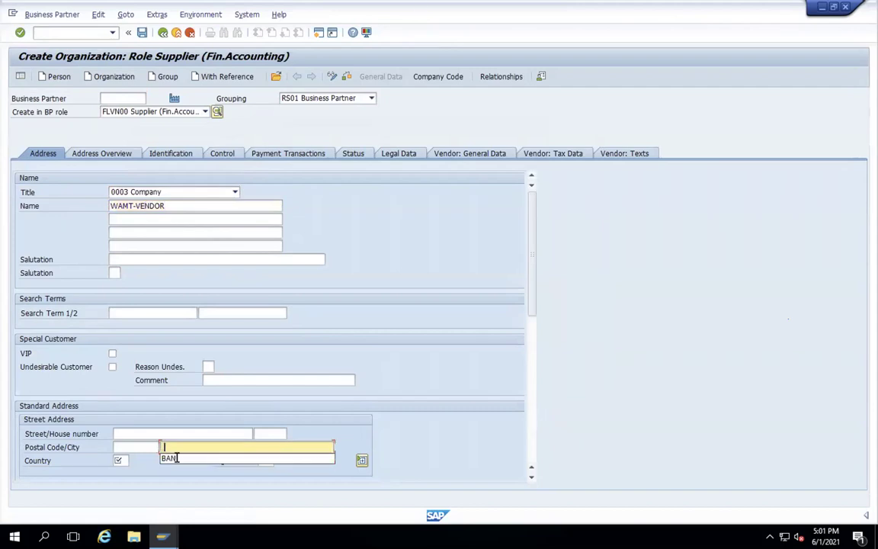
click(119, 461)
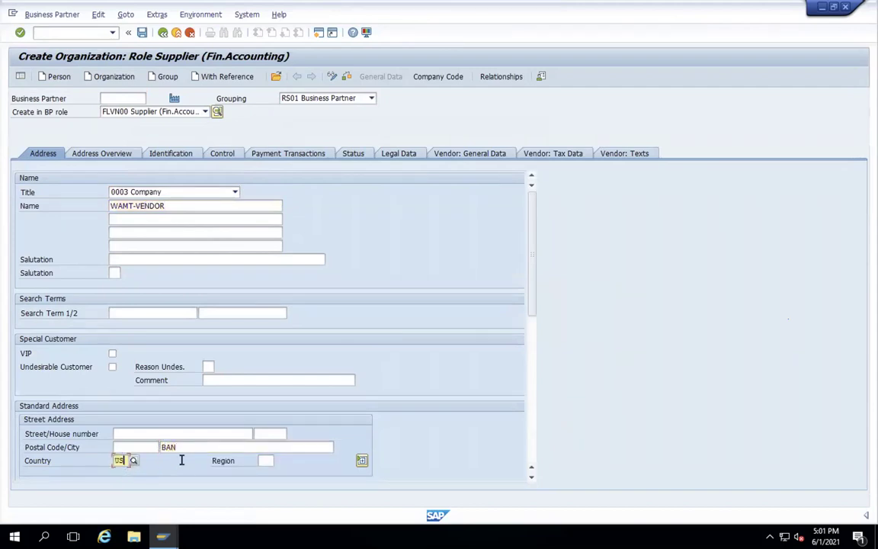
scroll(182, 460, down, 8)
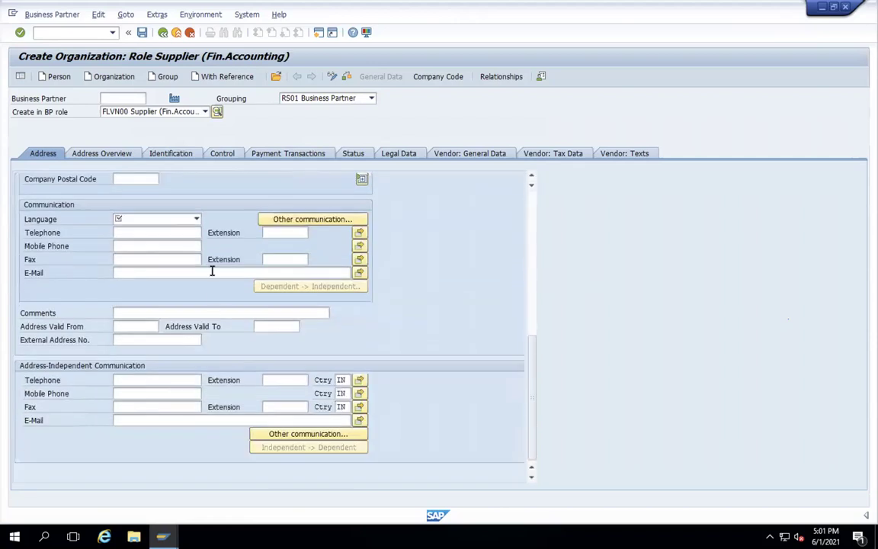
click(195, 221)
click(139, 308)
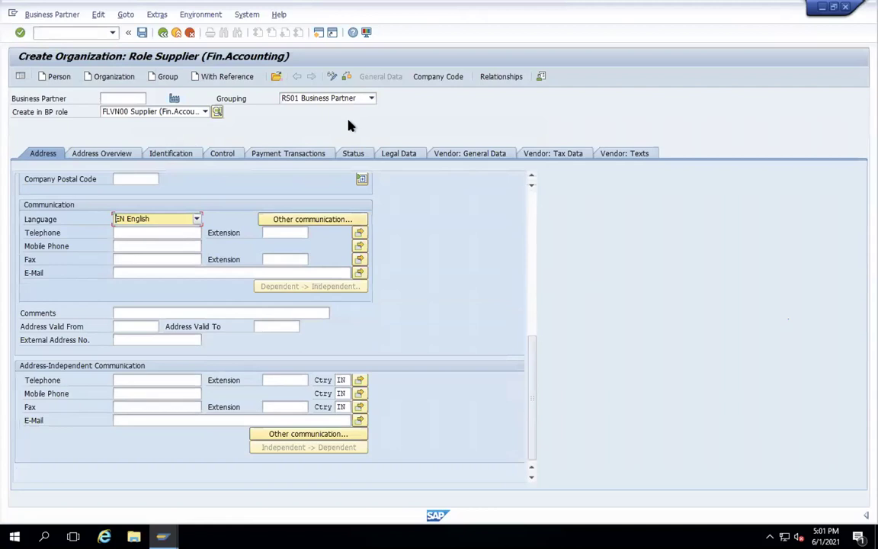
click(433, 81)
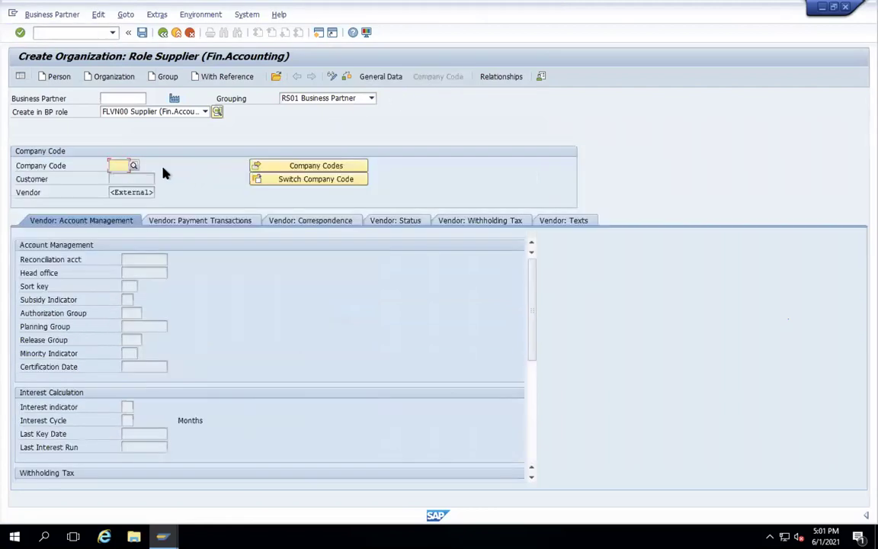
- Assign company code WAMT with reconciliation account 5500 VENDOR RECON and save the supplier
text(1AMT)
key(Return)
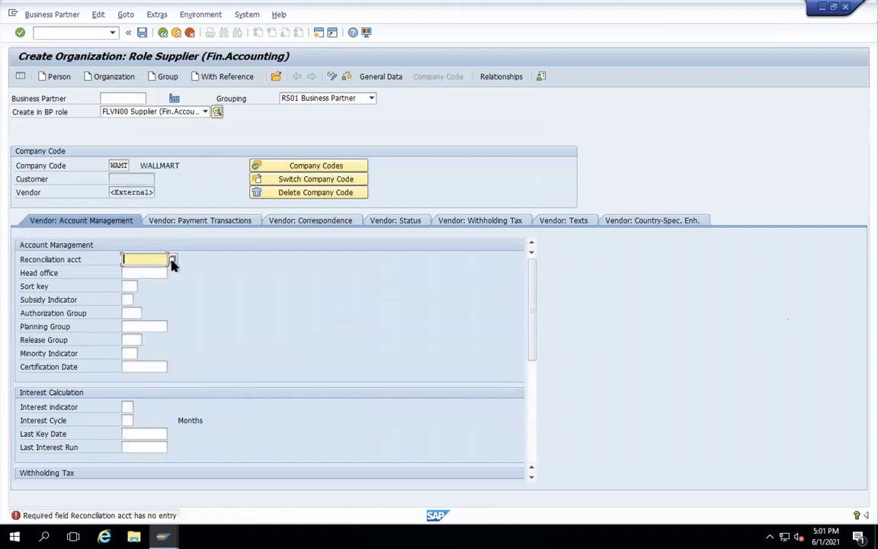
click(172, 259)
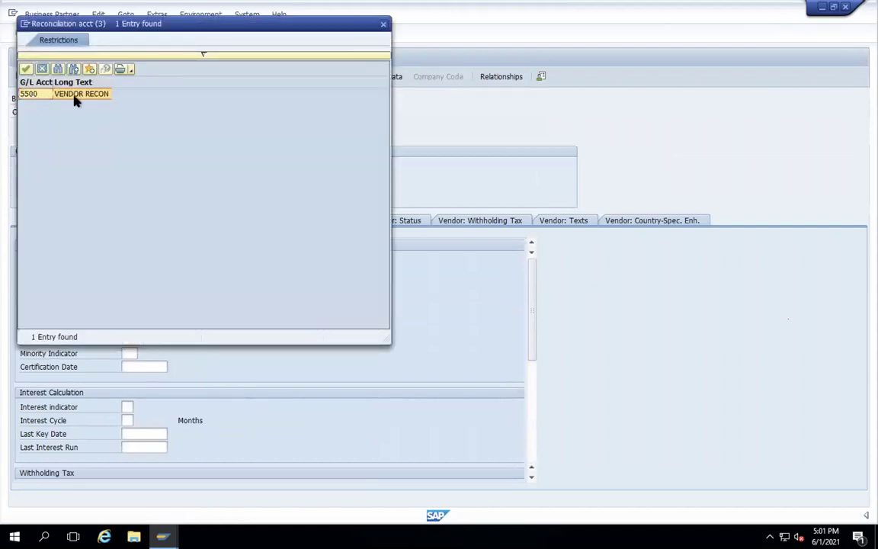
double_click(38, 94)
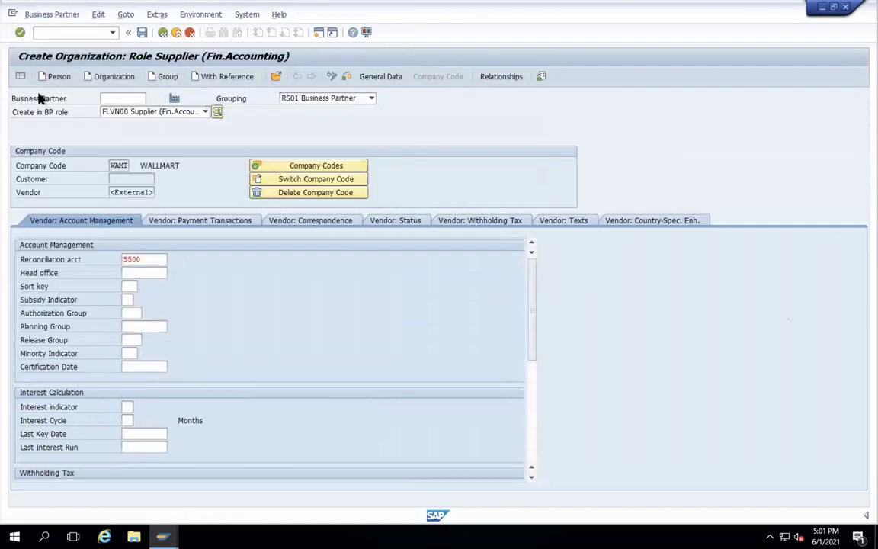
click(141, 34)
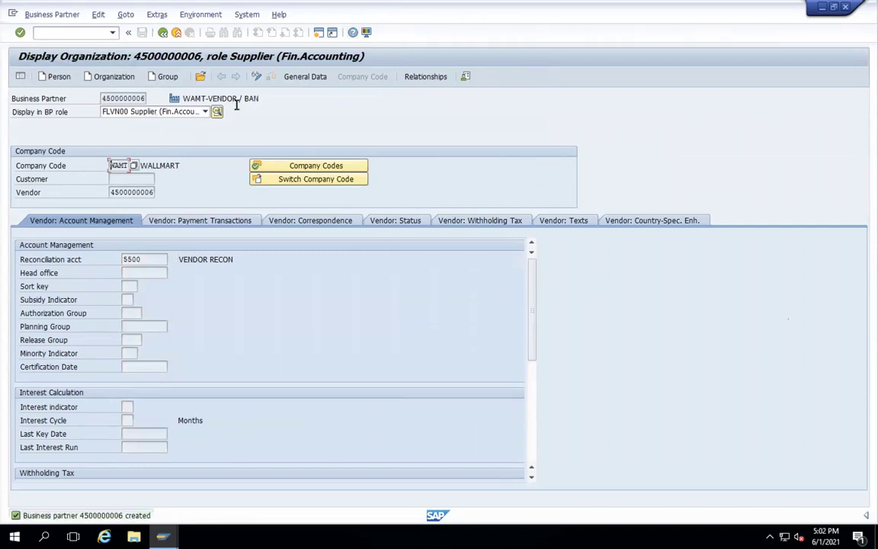
click(258, 77)
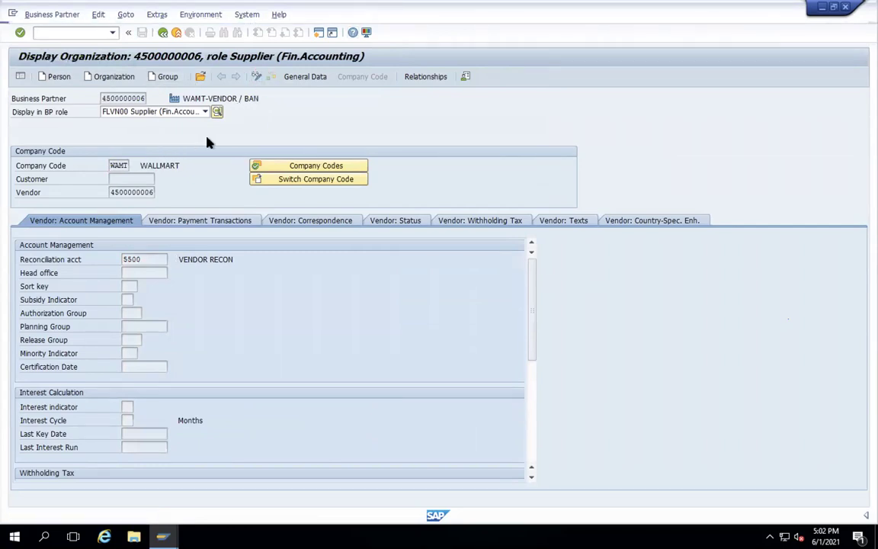
- Add role FLVN01 Supplier with purchasing organization WAMT and order currency INR, and save
click(205, 112)
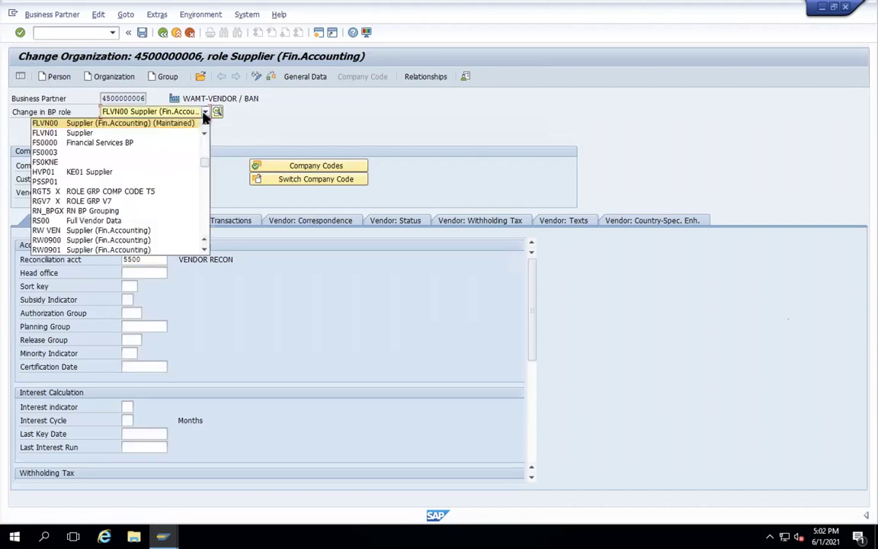
click(79, 132)
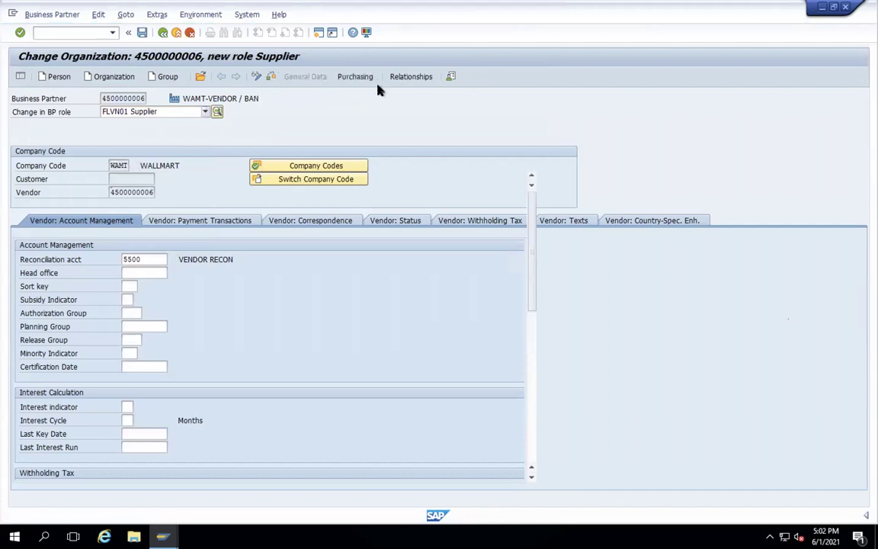
click(355, 77)
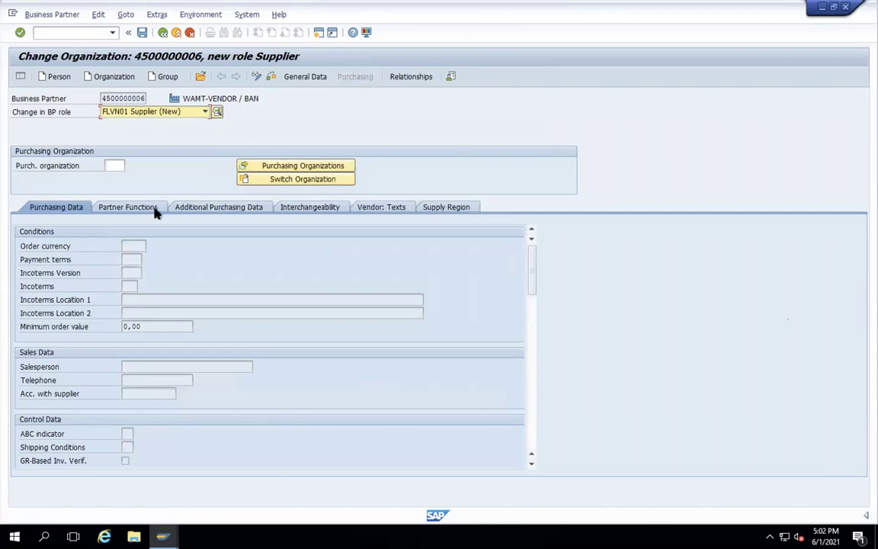
click(113, 165)
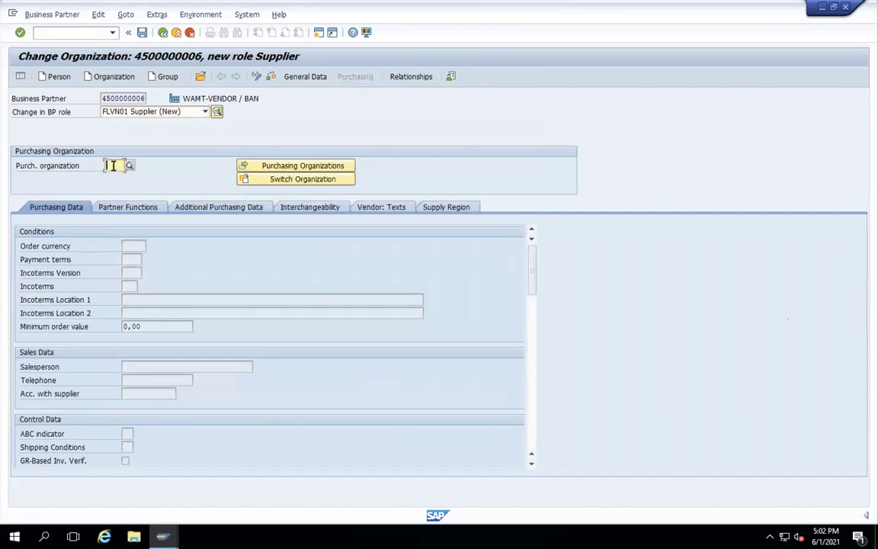
text(WAMT)
key(Return)
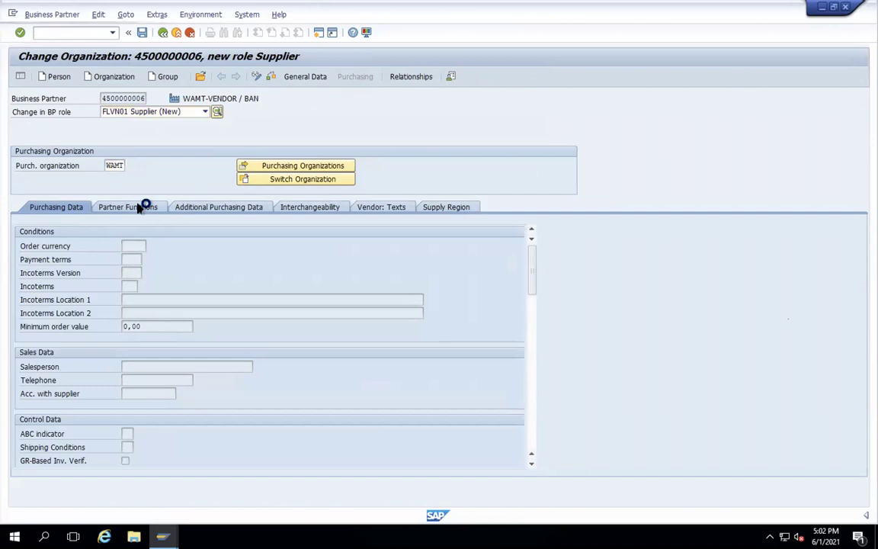
click(137, 258)
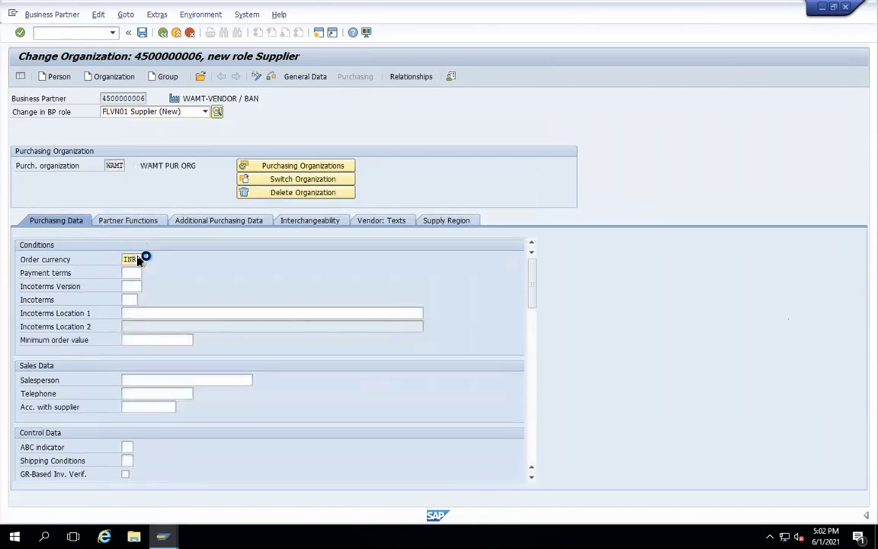
click(142, 33)
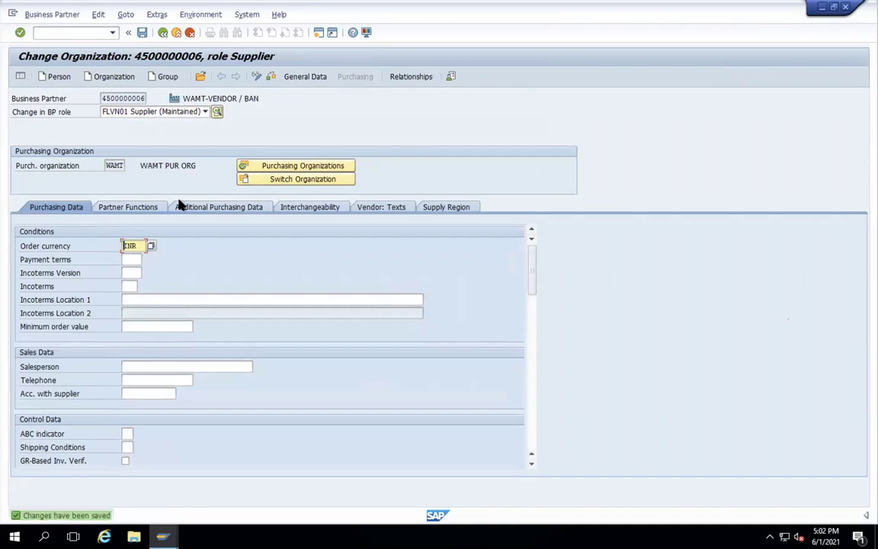
- Copy the supplier's vendor number from its general data and return to the main menu
click(313, 77)
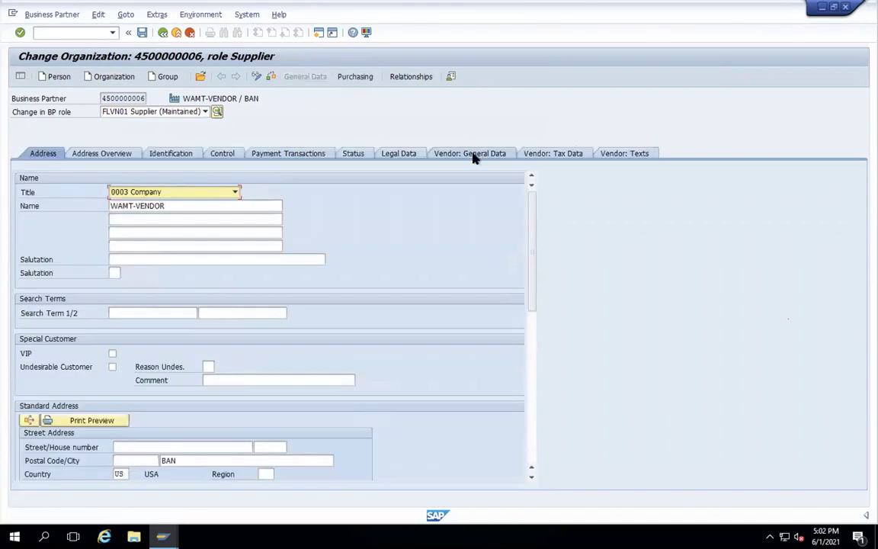
click(473, 154)
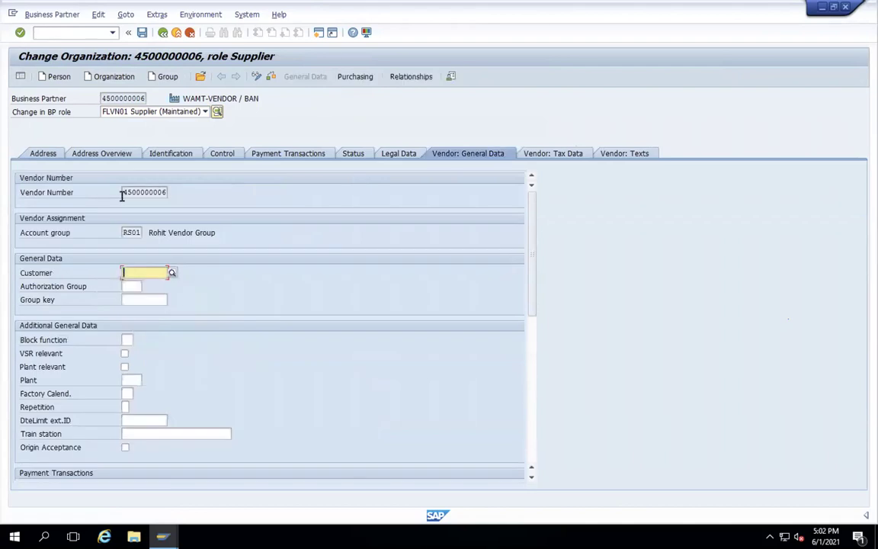
drag(121, 192, 183, 190)
key(ctrl+c)
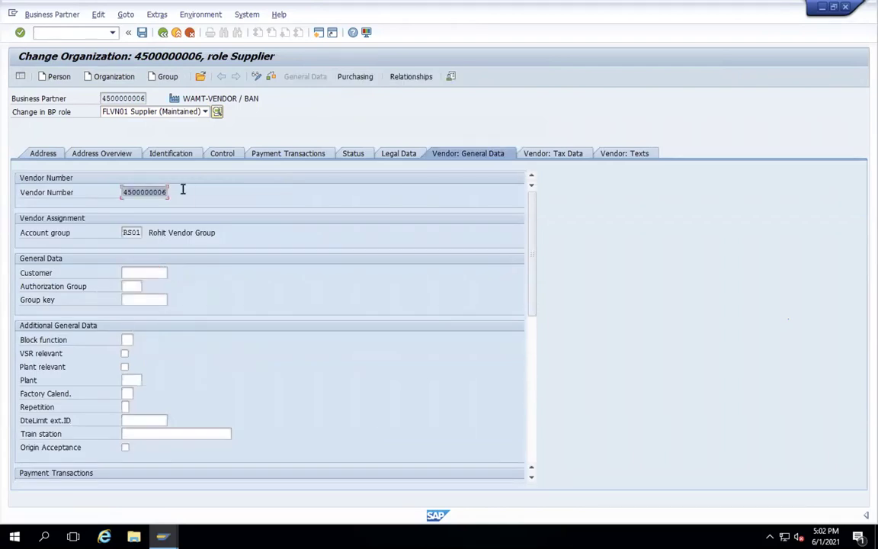
click(162, 32)
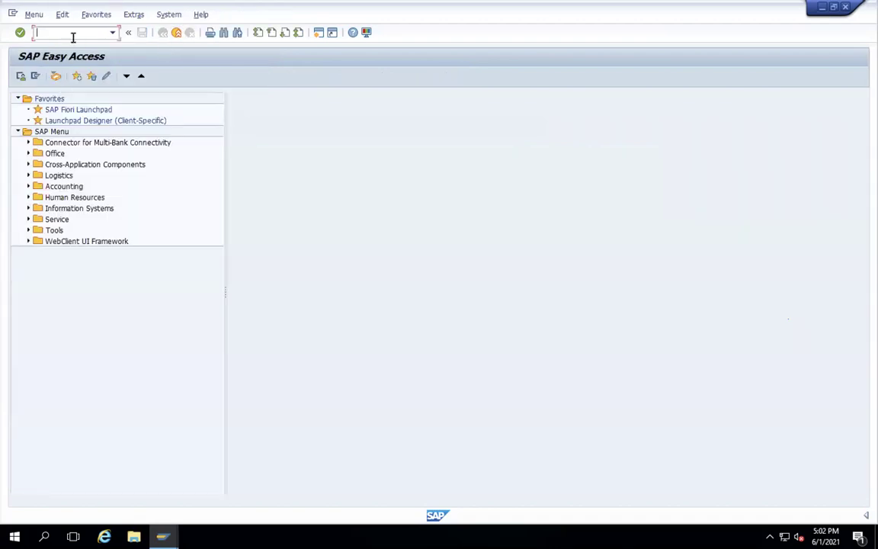
- Start a purchase order in ME21N with the copied WAMT-VENDOR supplier number
text(MM01)
key(Return)
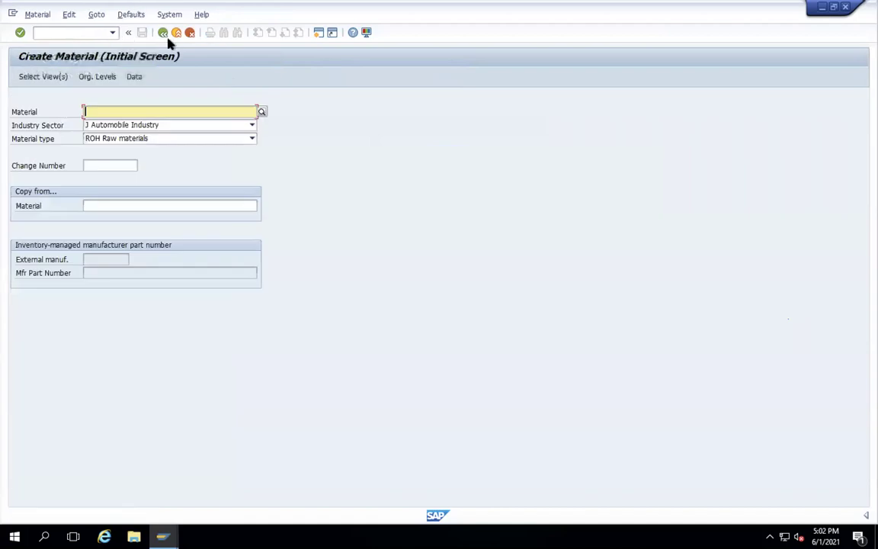
click(174, 35)
text(ME21)
key(Return)
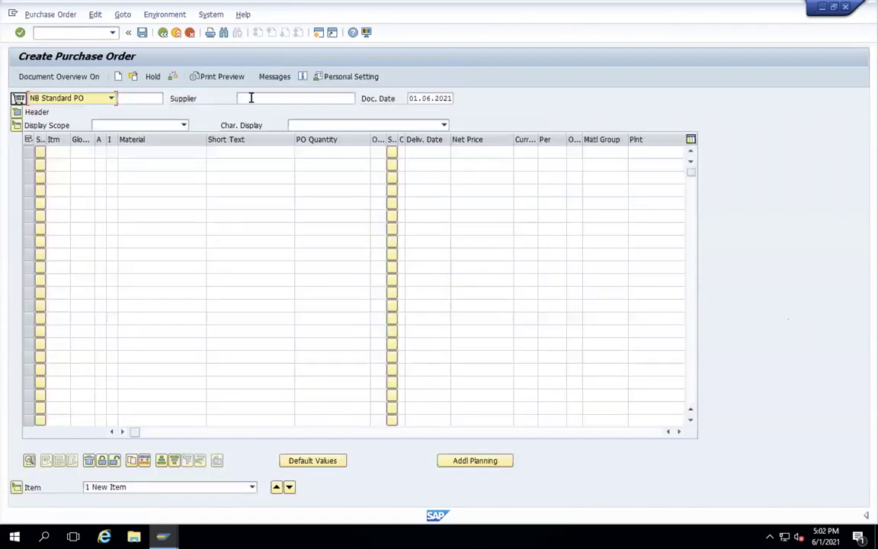
click(251, 98)
key(ctrl+v)
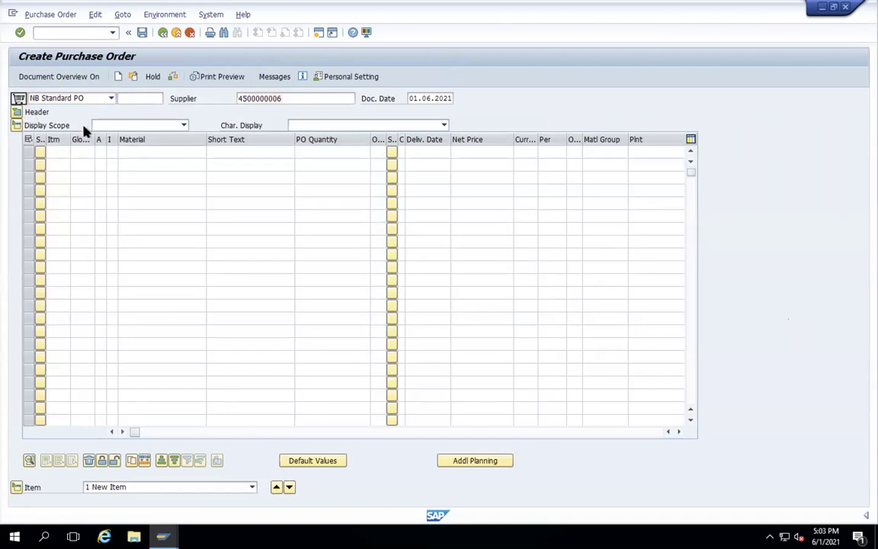
click(16, 112)
key(Return)
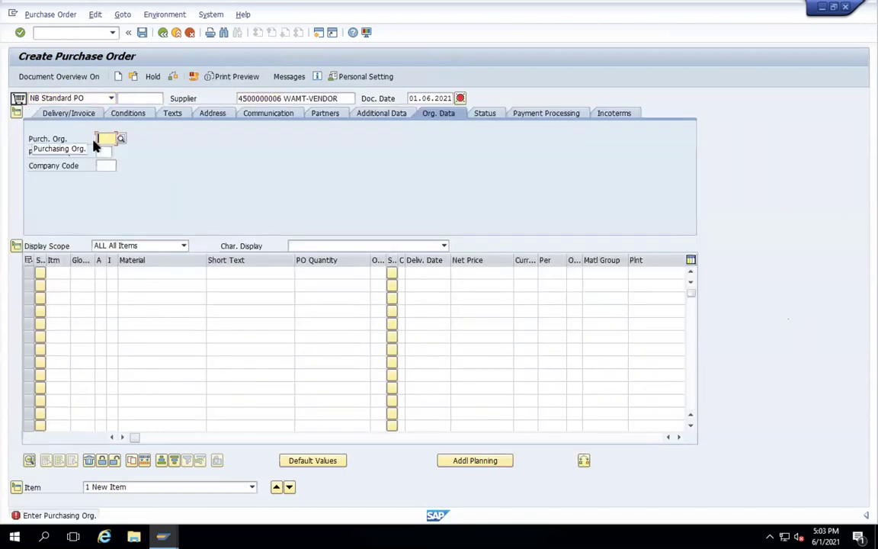
- Set header org data: purchasing org WAMT, purchasing group 001, company code WAMT
text(WAMT)
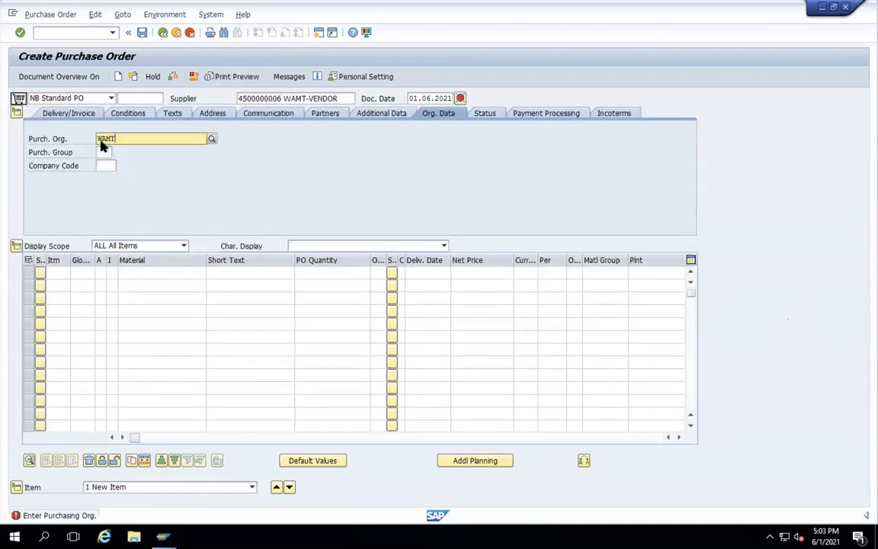
click(104, 165)
click(106, 151)
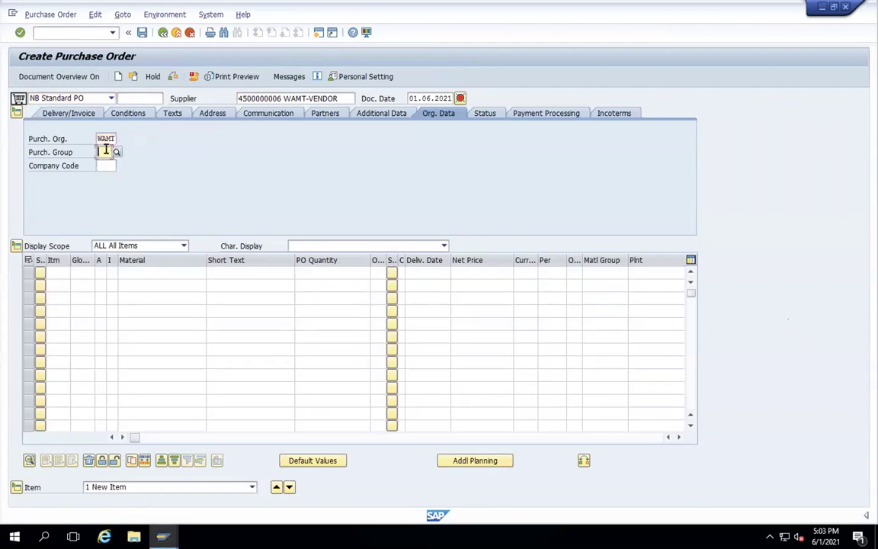
text(001)
key(Tab)
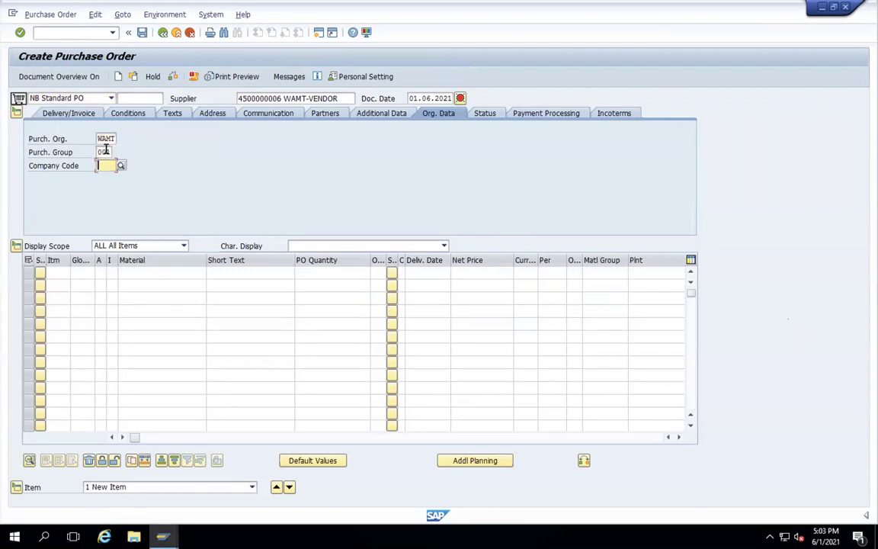
text(WAMT)
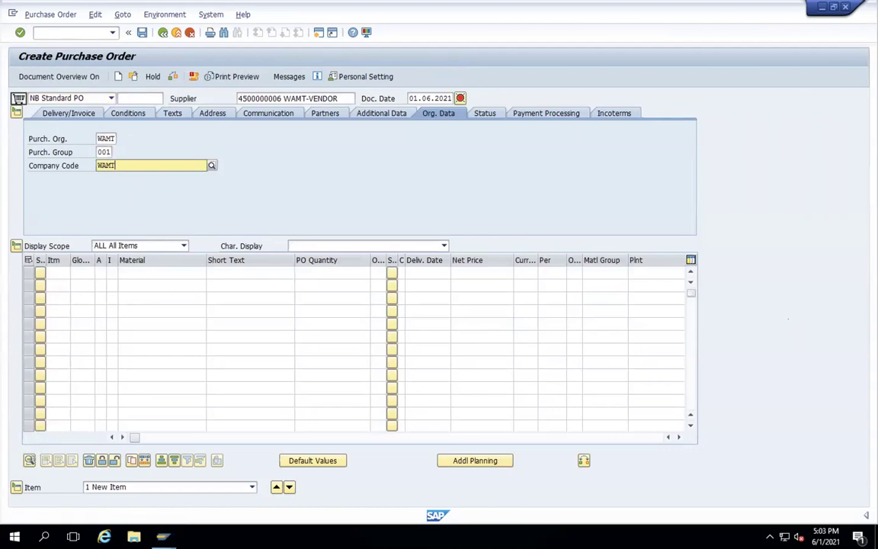
- Add the first item: material WAMT-01, plant WAMT, quantity 100
click(141, 272)
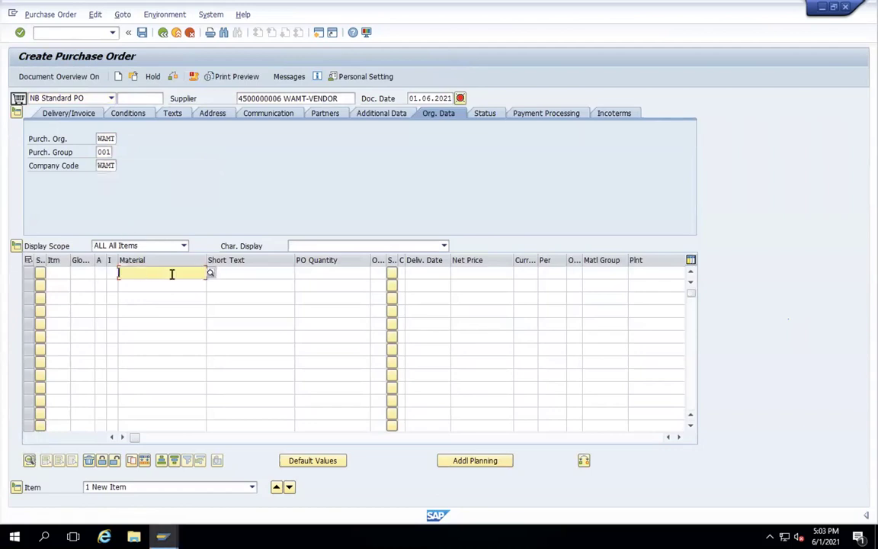
text(WAMT-01)
click(651, 273)
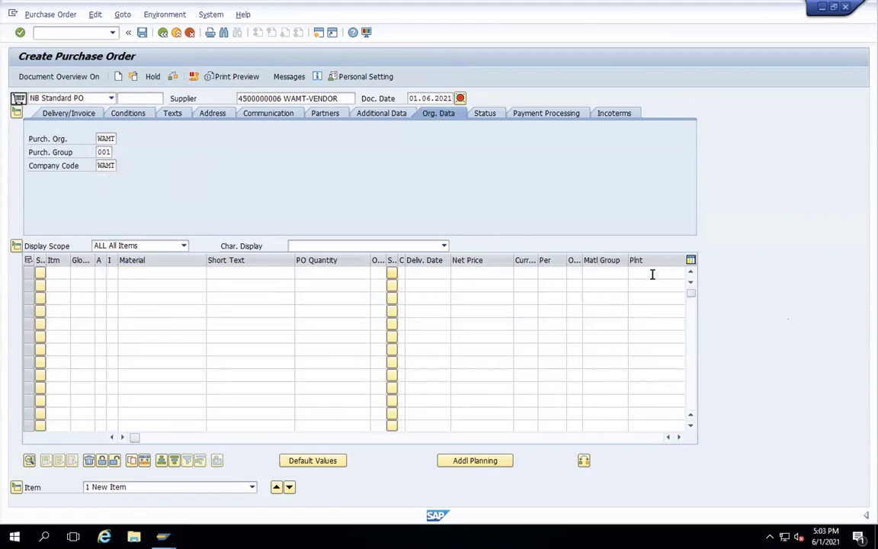
text(WAMT)
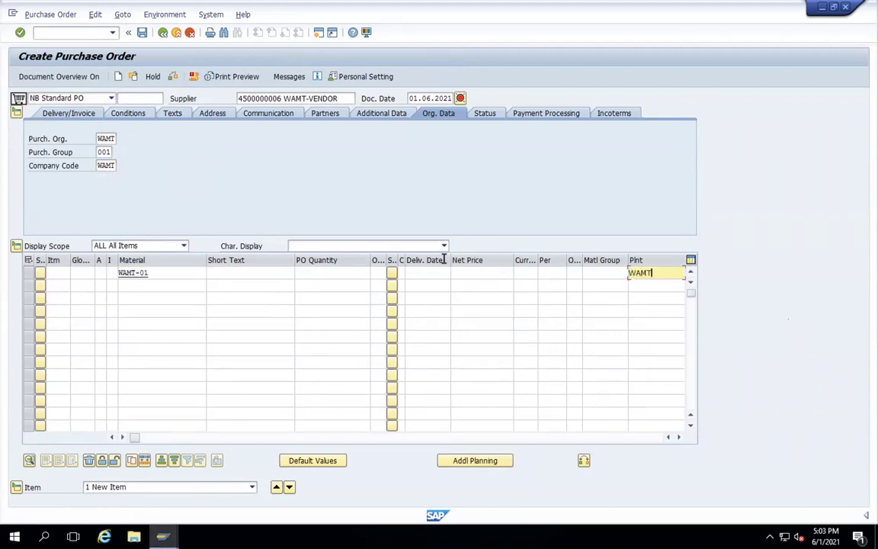
click(352, 273)
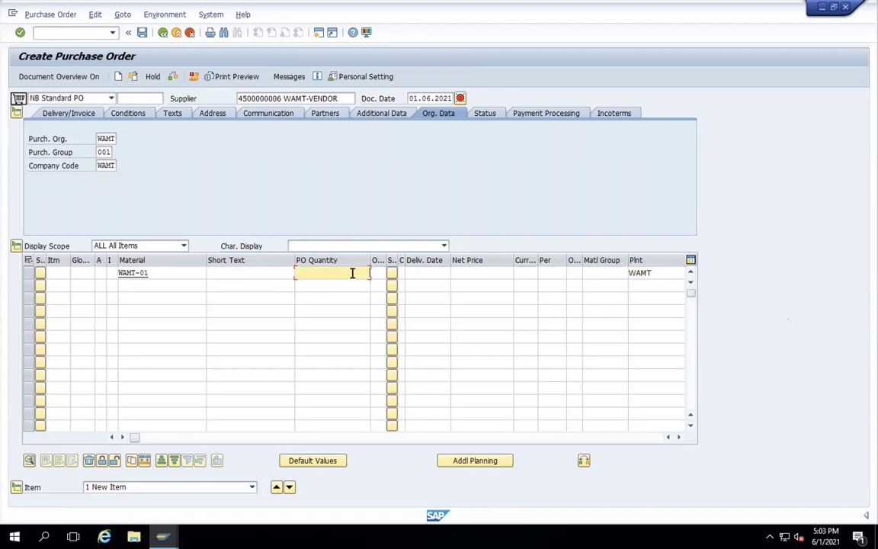
text(100)
click(462, 273)
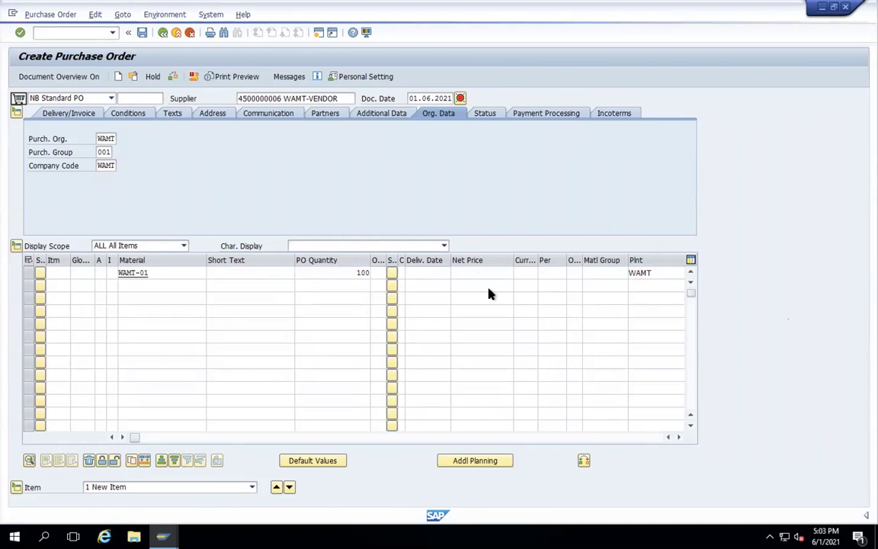
- Set the item's net price to 10 and save the purchase order
key(Return)
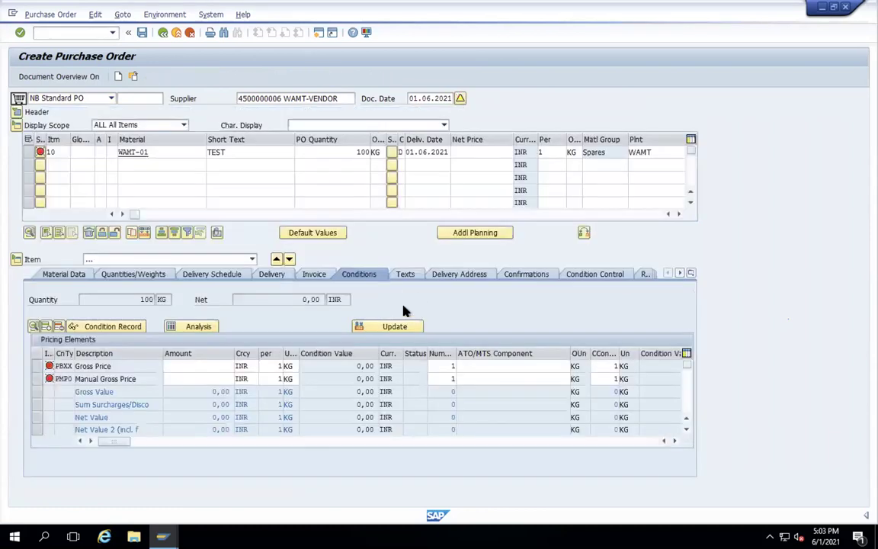
click(464, 155)
text(10)
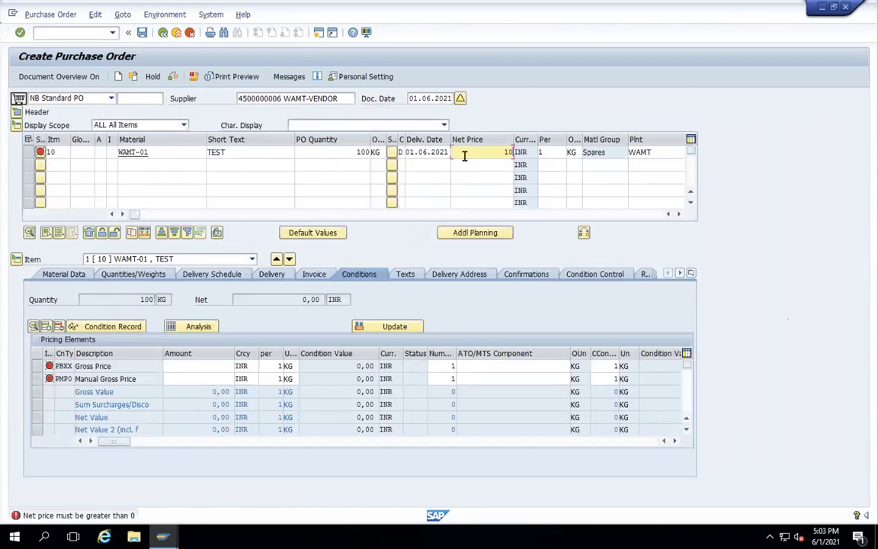
text(0)
key(BackSpace)
key(Return)
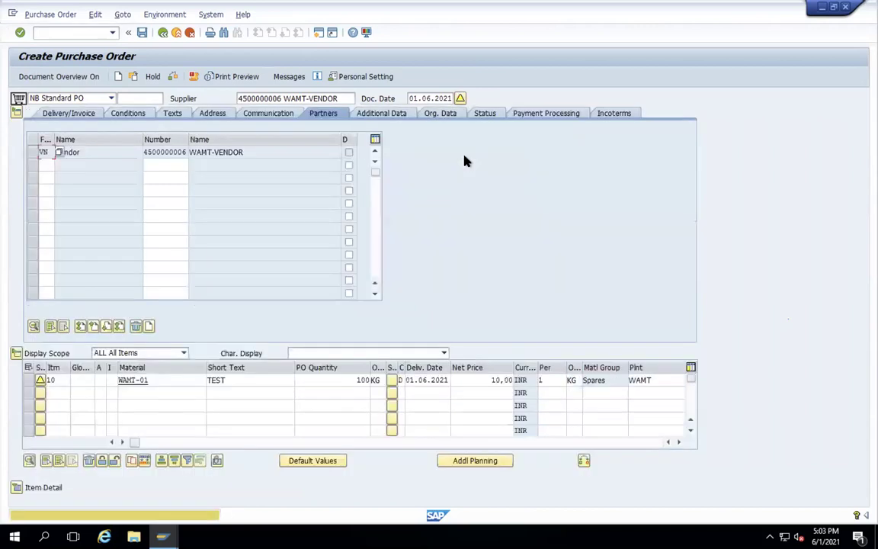
click(144, 33)
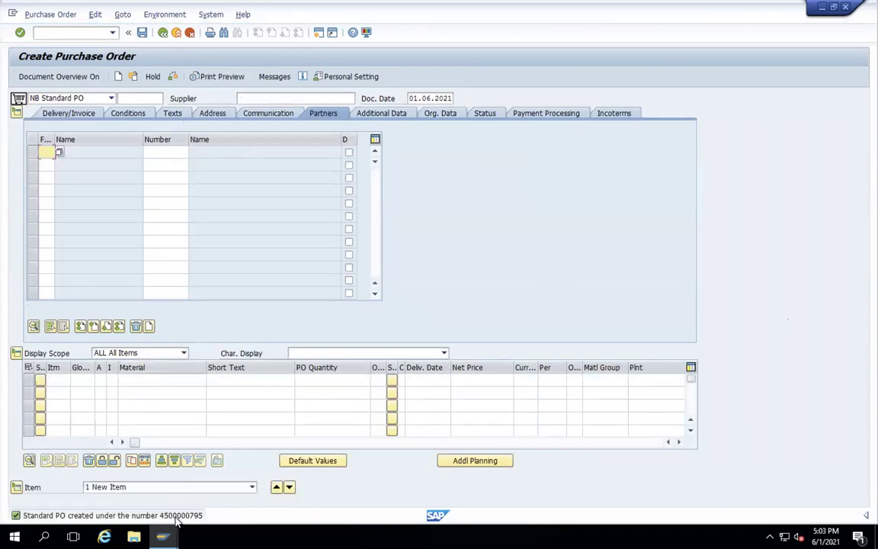
- View the creation message, select the new PO number, and close the help popup
click(163, 537)
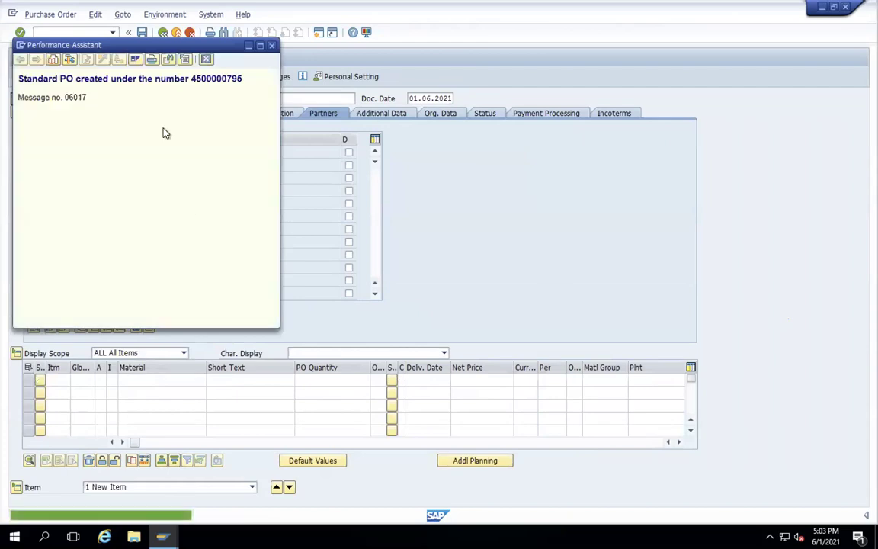
double_click(216, 80)
key(ctrl+c)
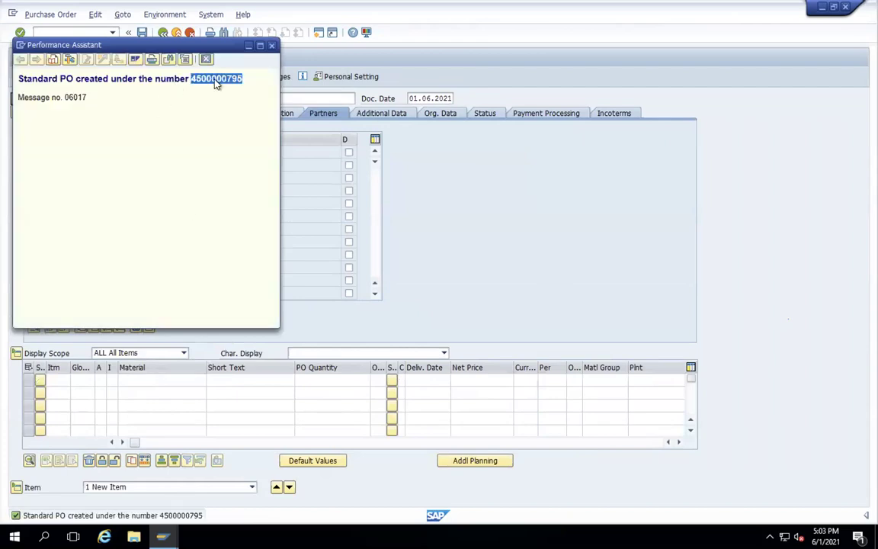
click(272, 46)
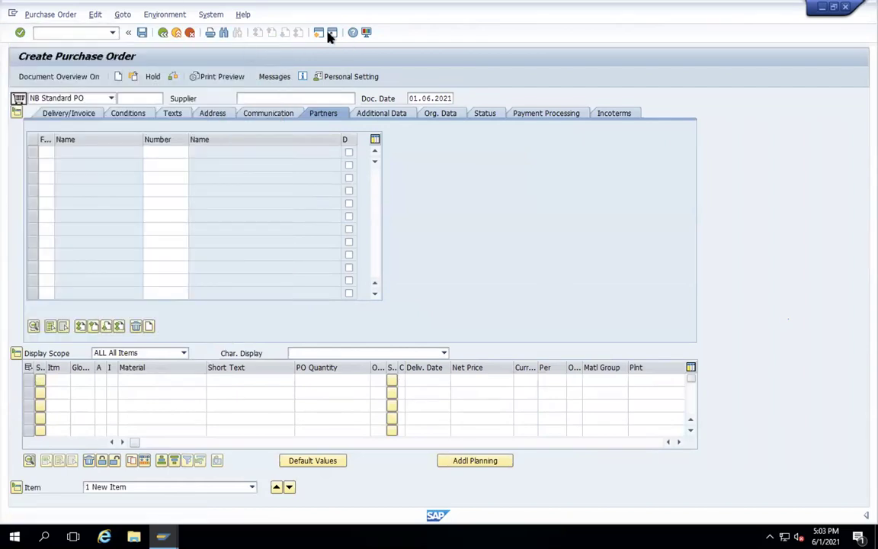
click(176, 33)
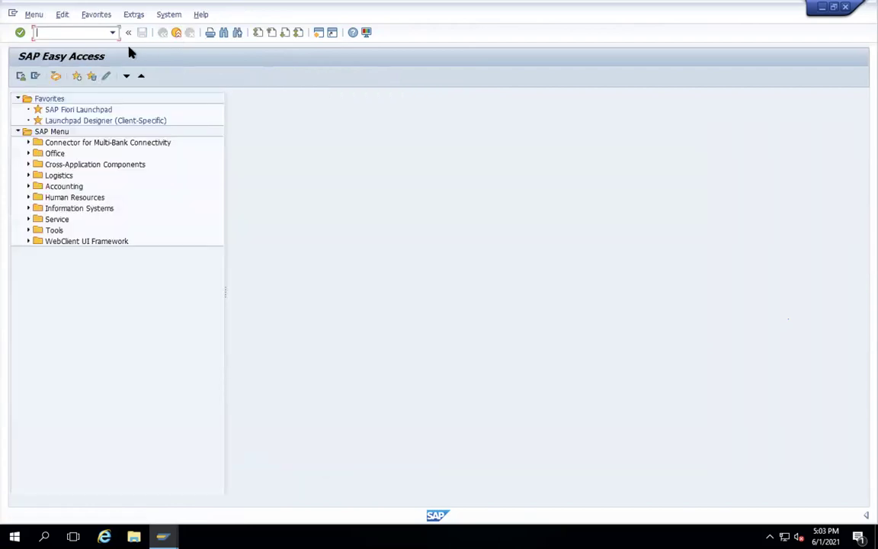
text(MIGO)
key(Return)
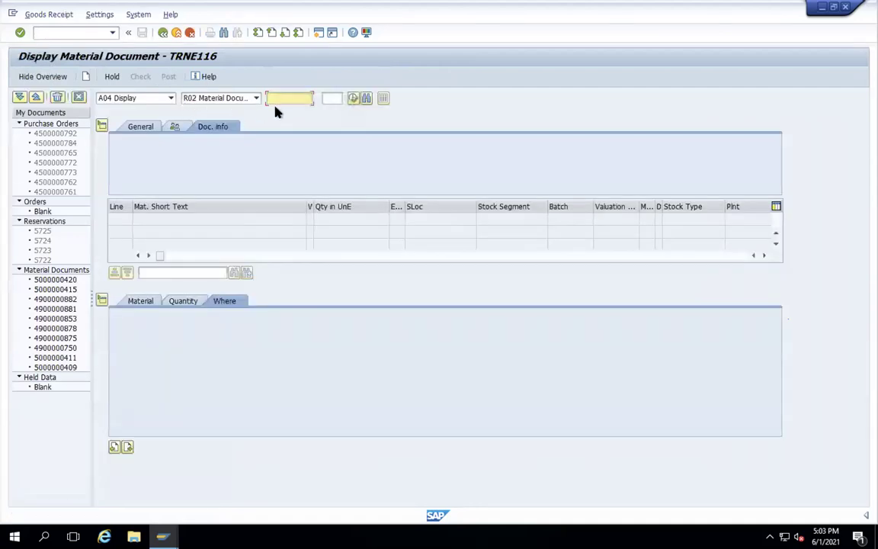
click(170, 99)
click(156, 110)
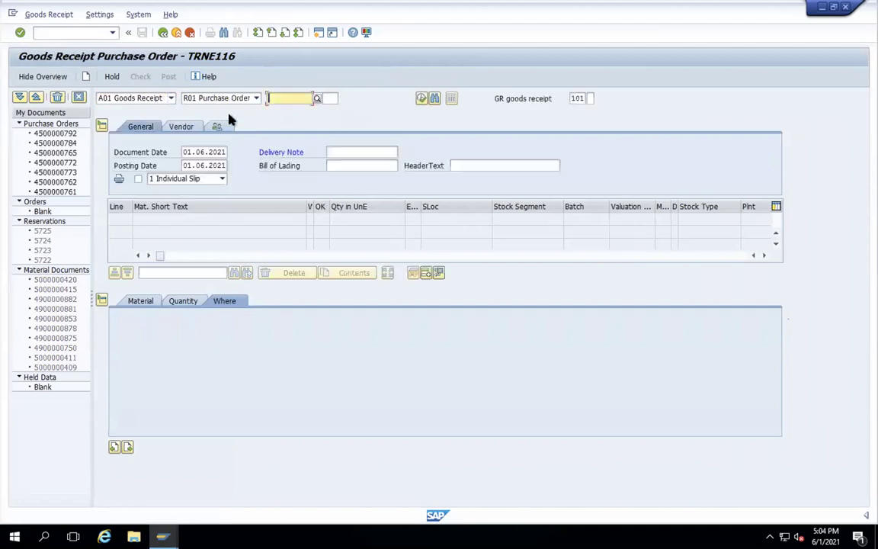
text(4500000795)
key(Return)
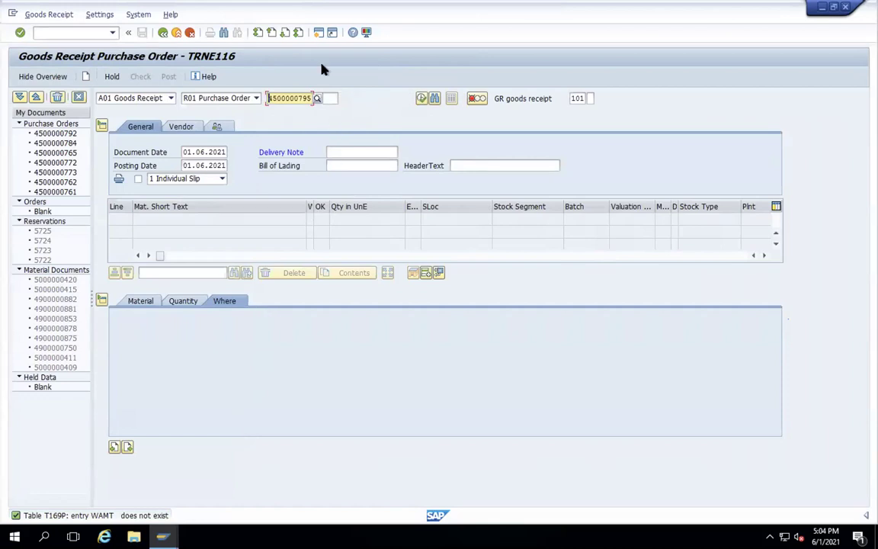
click(318, 33)
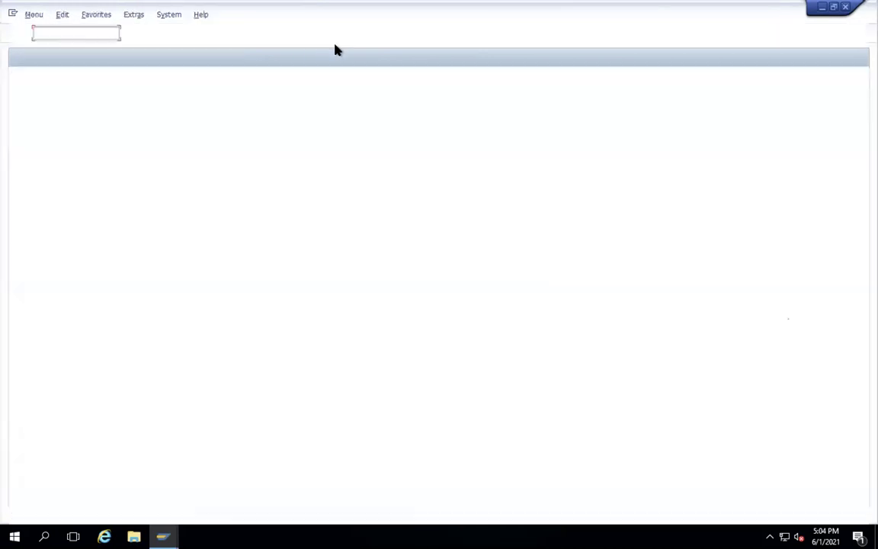
- Open table T169P in SM30 and position the entry list at company code 1710
text(SM30)
key(Return)
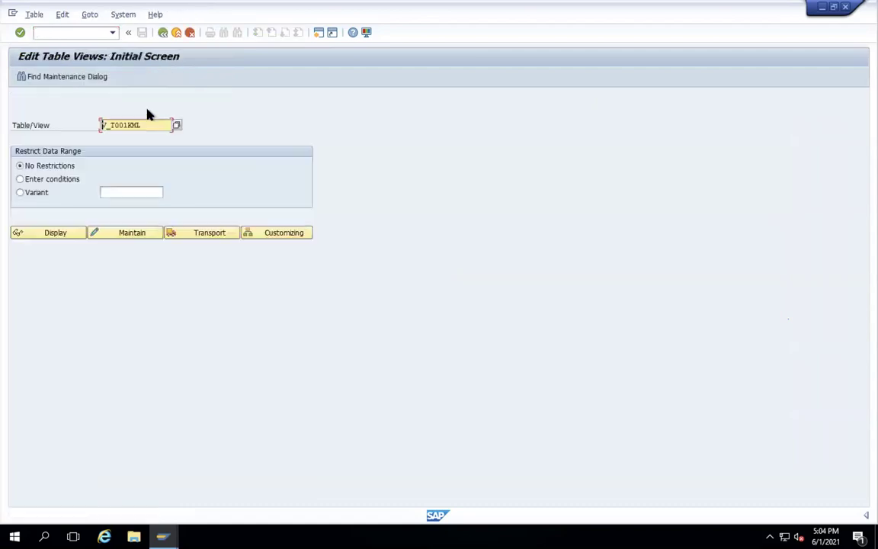
drag(160, 126, 71, 126)
text(T169P)
click(121, 234)
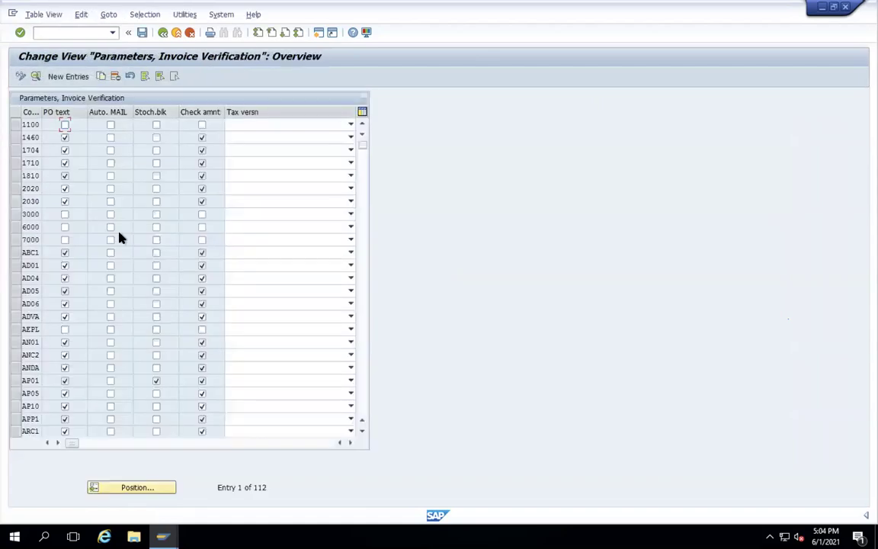
click(126, 490)
text(1710)
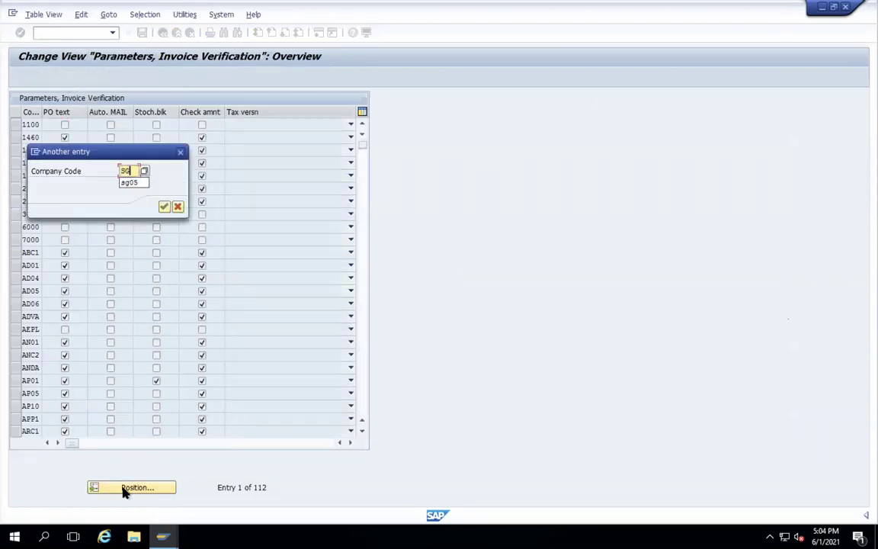
key(Return)
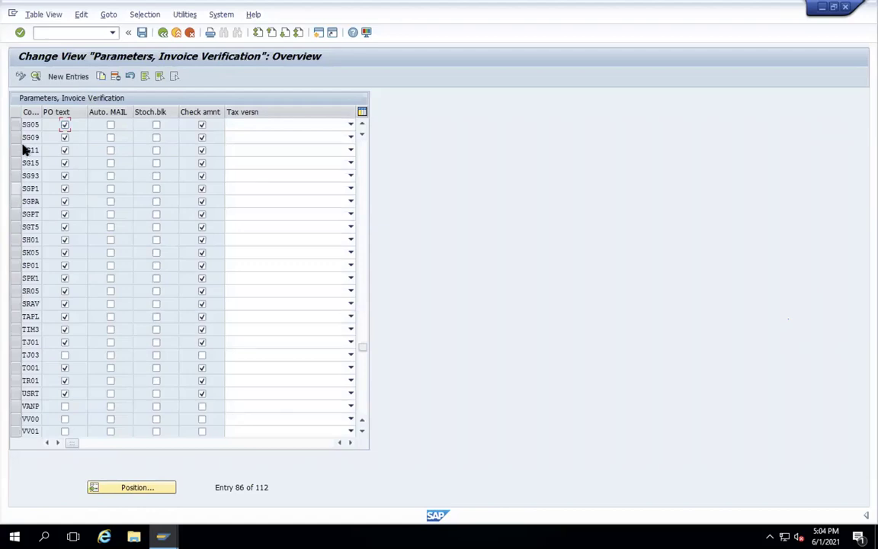
- Copy the SG05 entry as company code WAMT, save under a customizing request, and exit
click(16, 125)
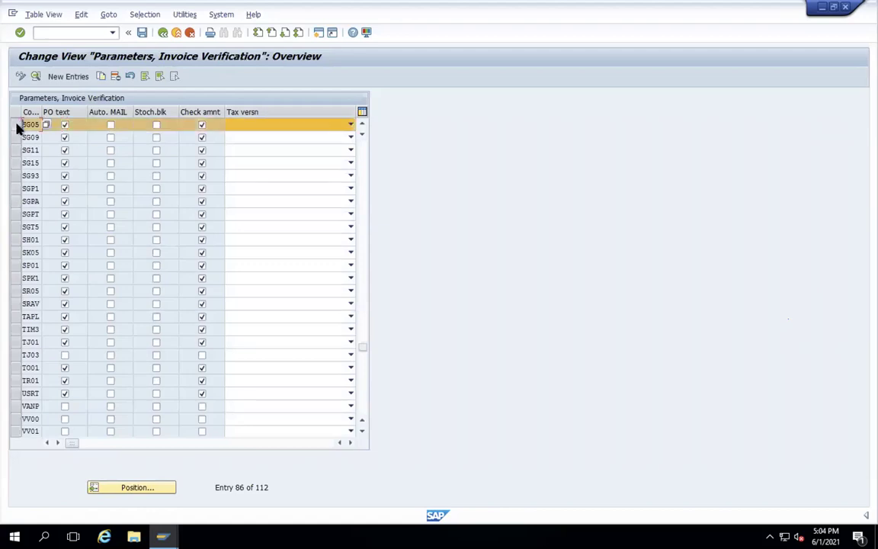
click(101, 77)
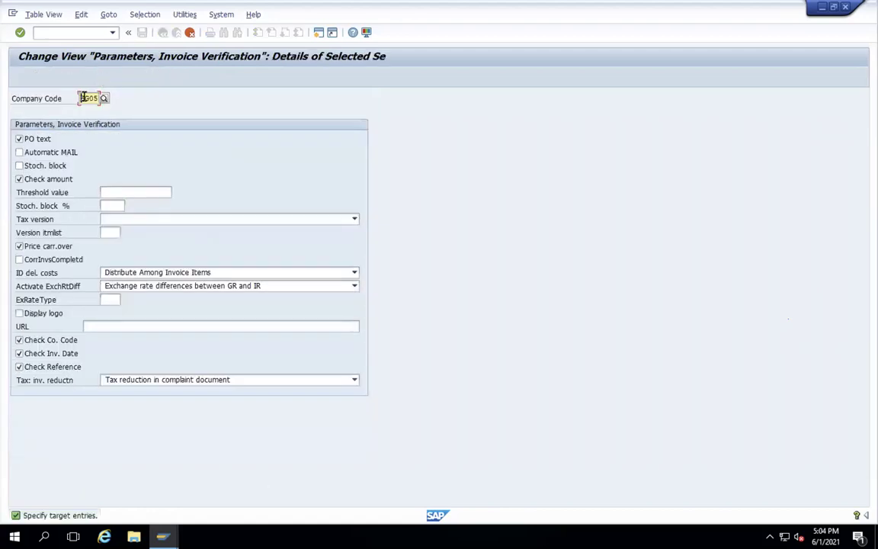
text(WAMT)
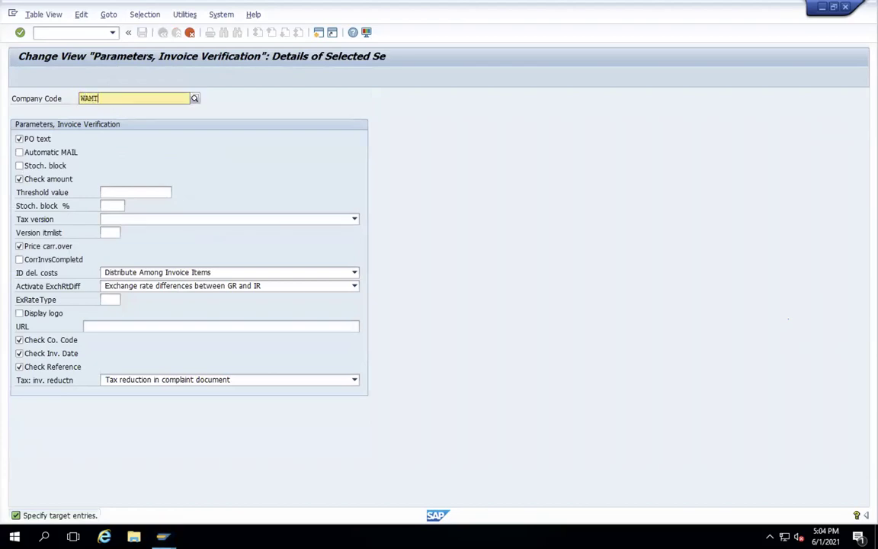
key(Return)
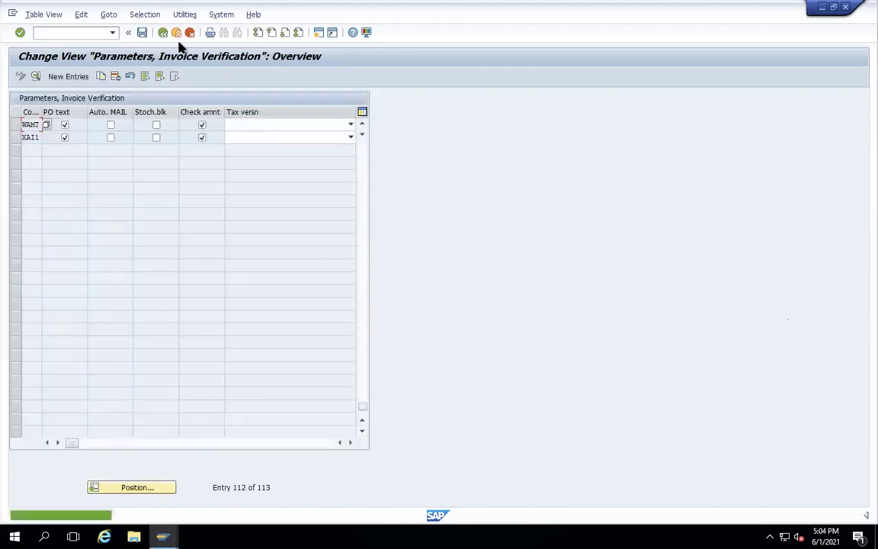
click(141, 34)
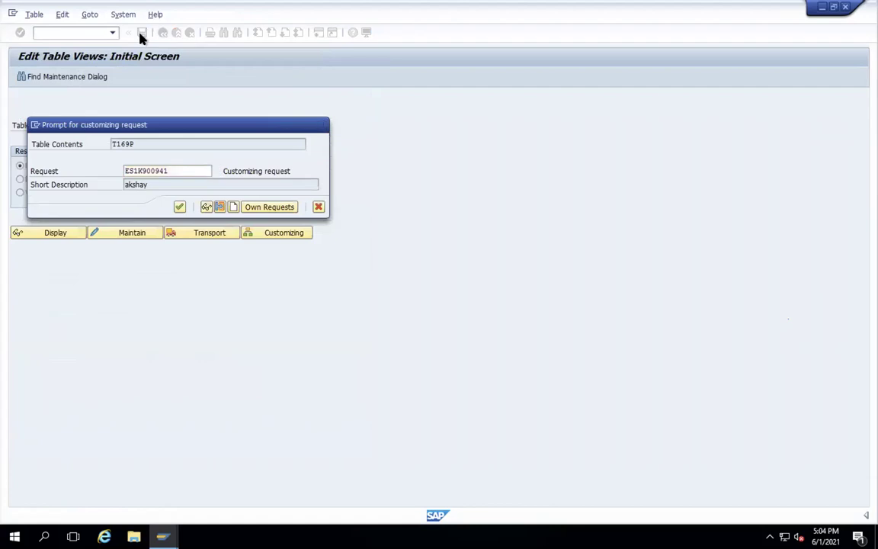
key(Return)
click(163, 34)
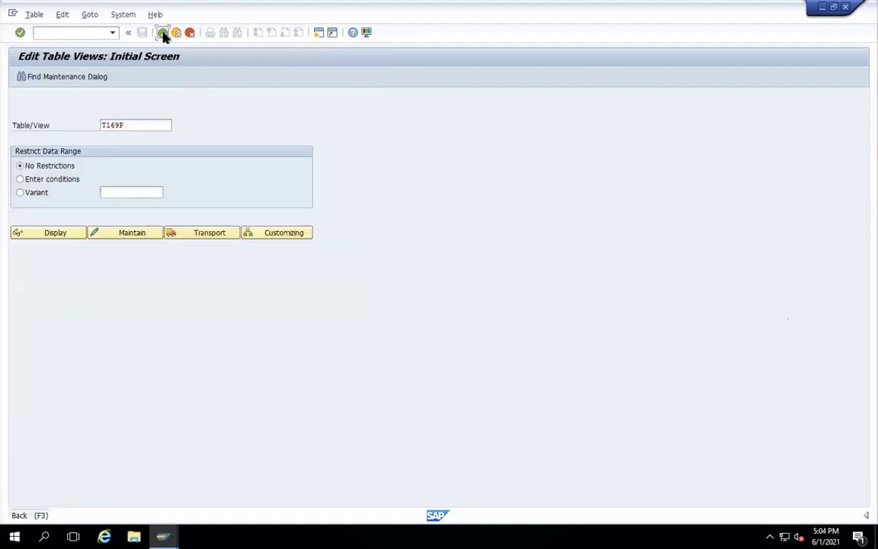
click(162, 35)
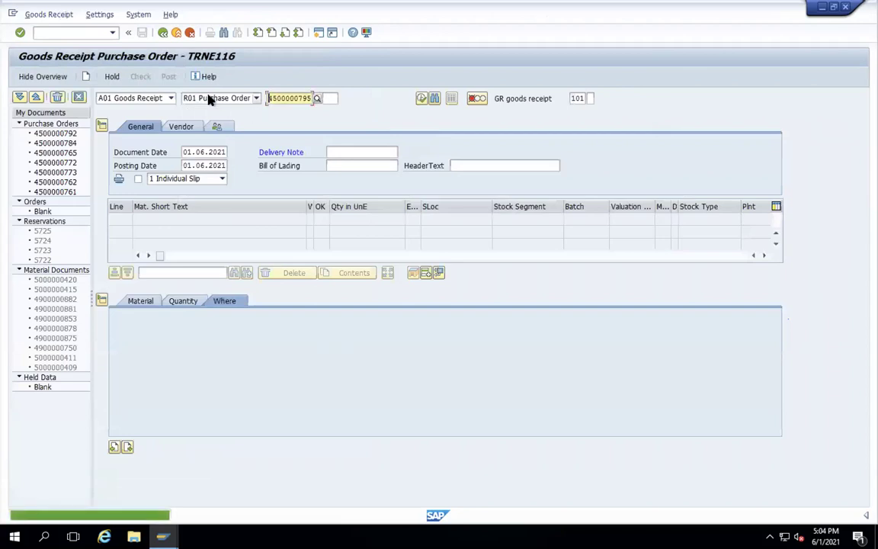
click(88, 33)
text(/NMIGO)
key(Return)
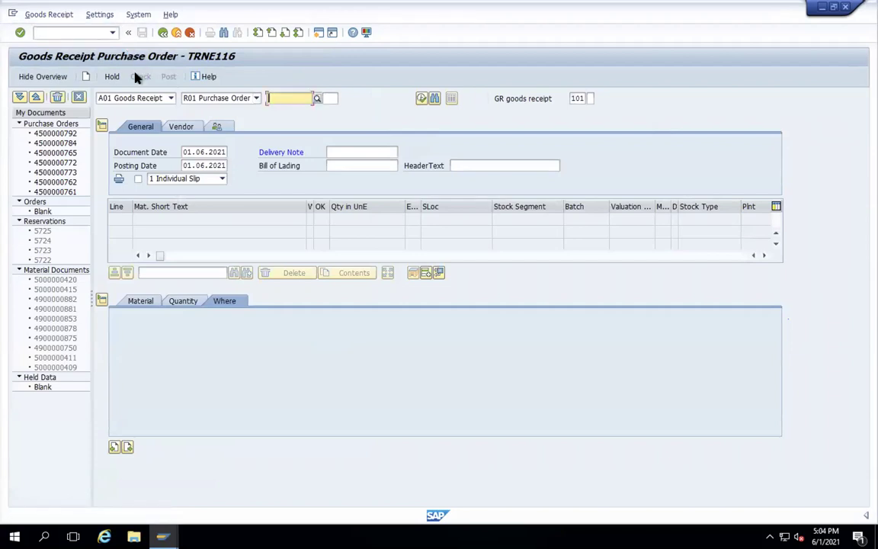
click(282, 99)
click(283, 99)
key(ctrl+v)
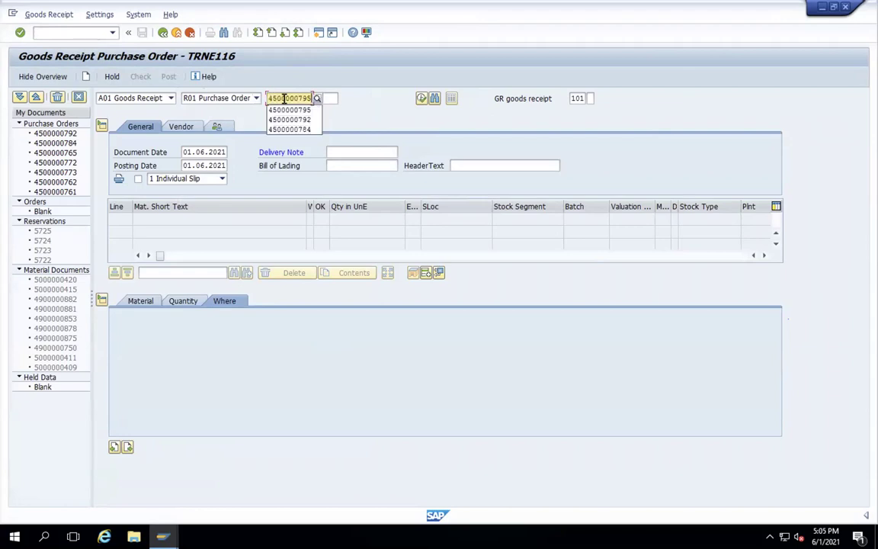
key(Return)
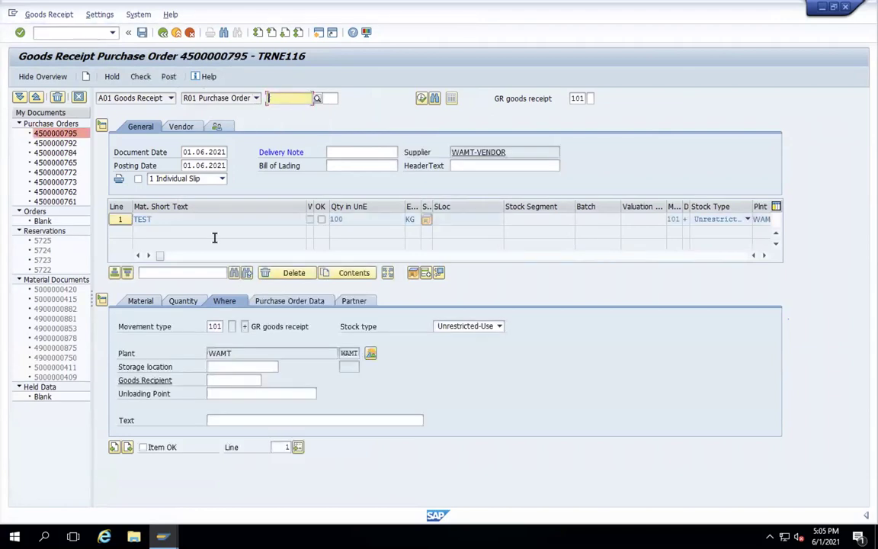
- Set storage location S1, mark the item OK, enter delivery note 1, then check and post
click(218, 366)
text(S1)
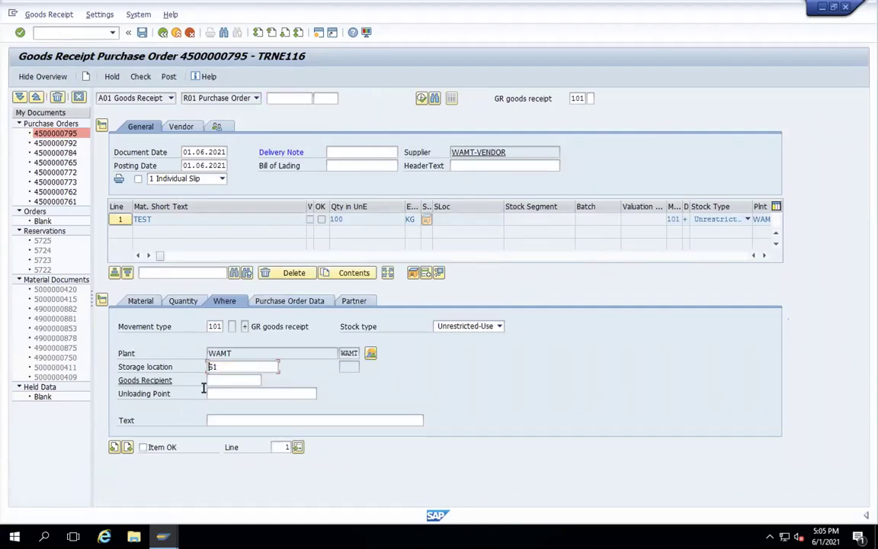
key(Return)
click(143, 447)
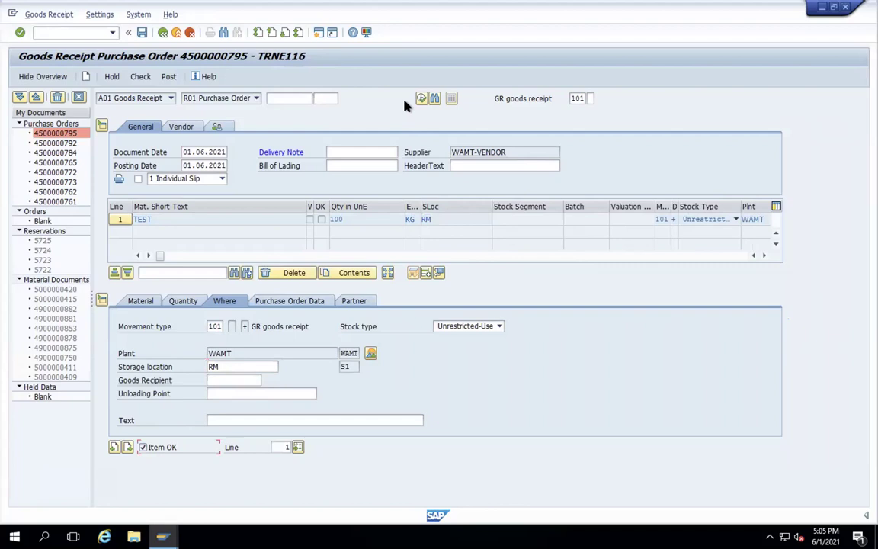
click(366, 153)
text(1)
key(Return)
click(138, 79)
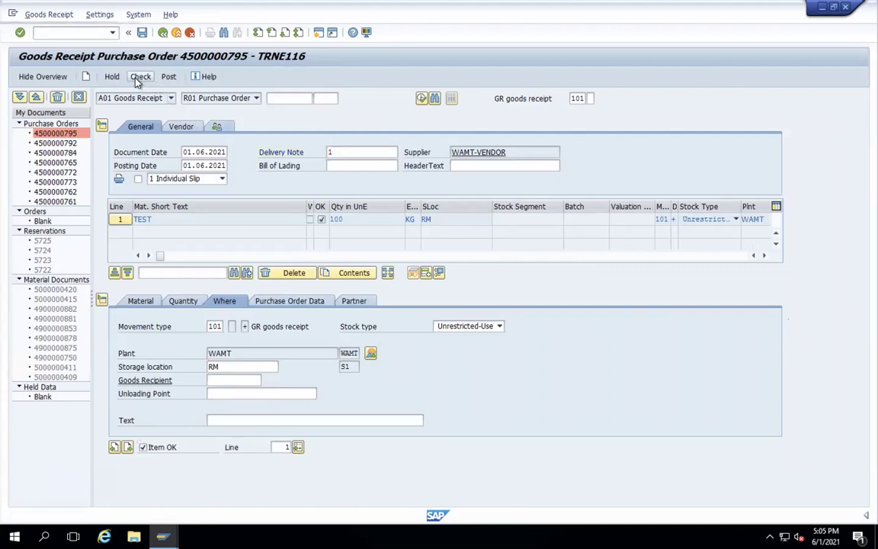
click(169, 78)
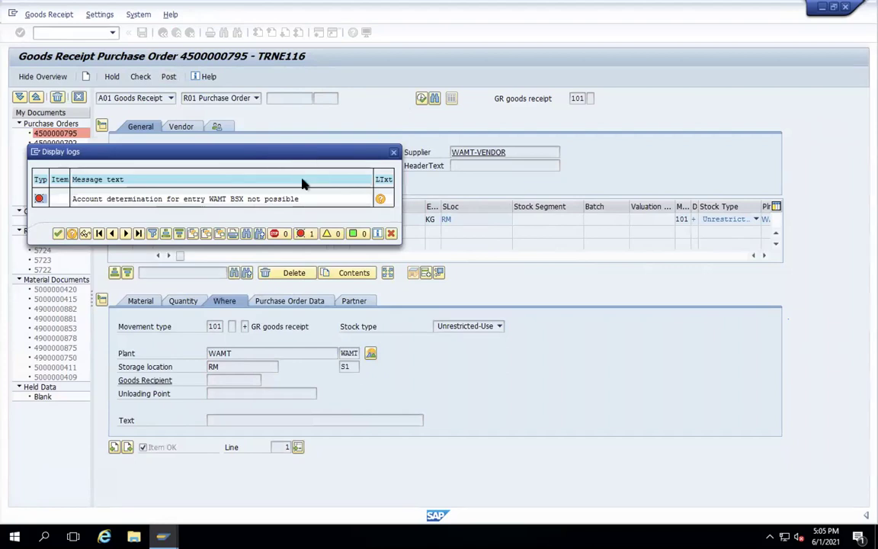
- Move the WAMT BSX account-determination error log aside to read it, then close it
drag(307, 157, 292, 250)
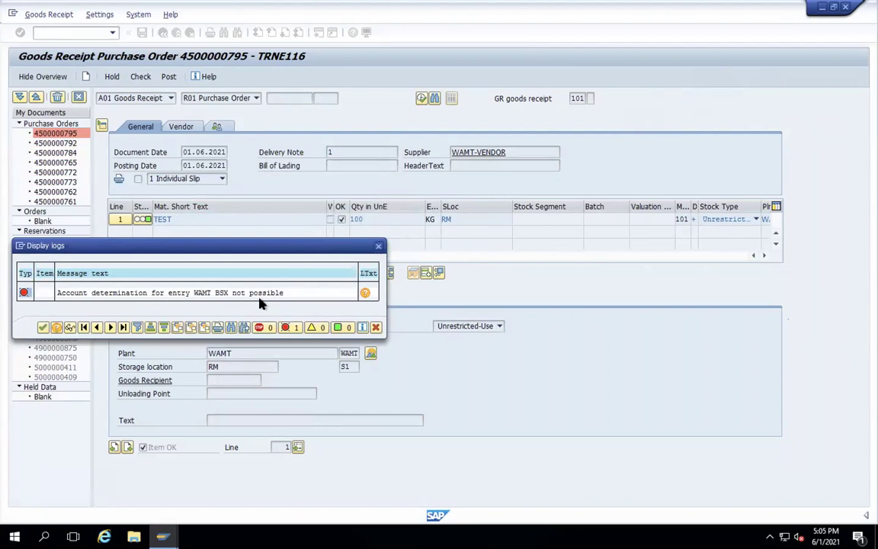
key(Return)
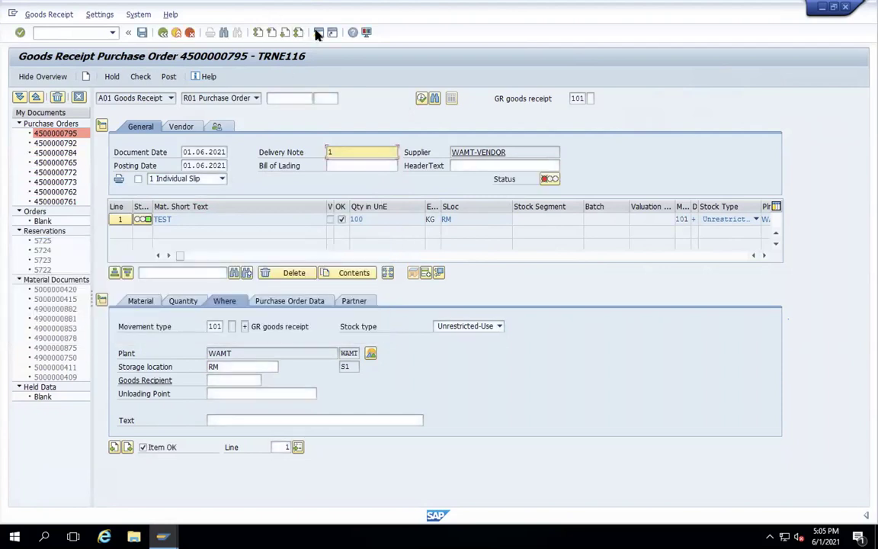
- In a new session, start OBYC automatic account determination settings
click(319, 32)
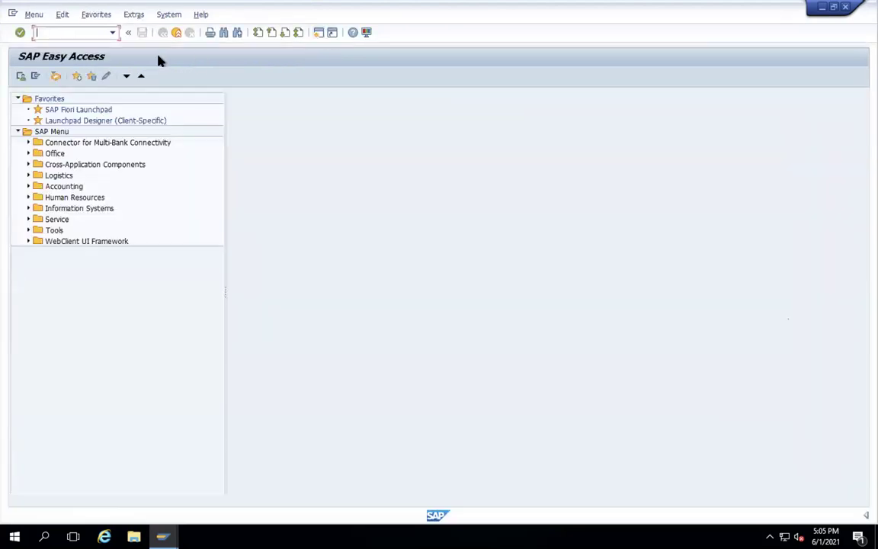
text(obyc)
key(Return)
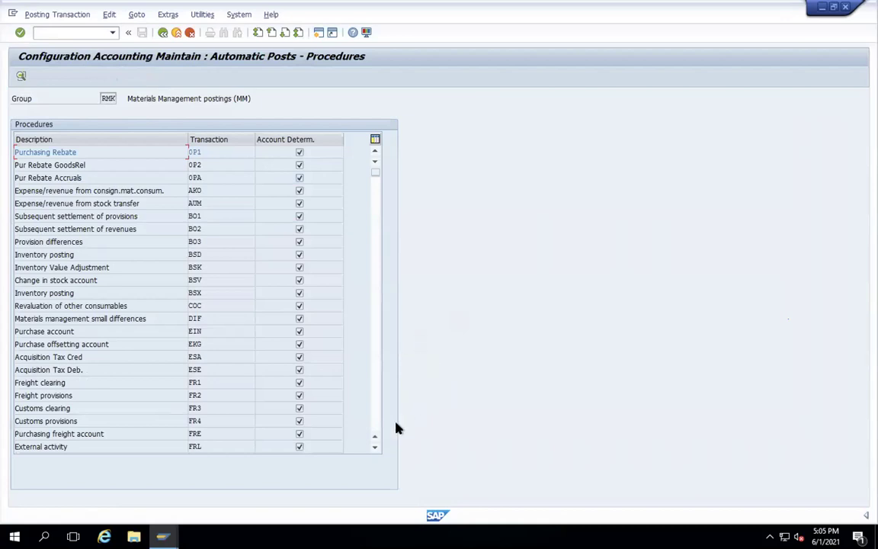
click(375, 447)
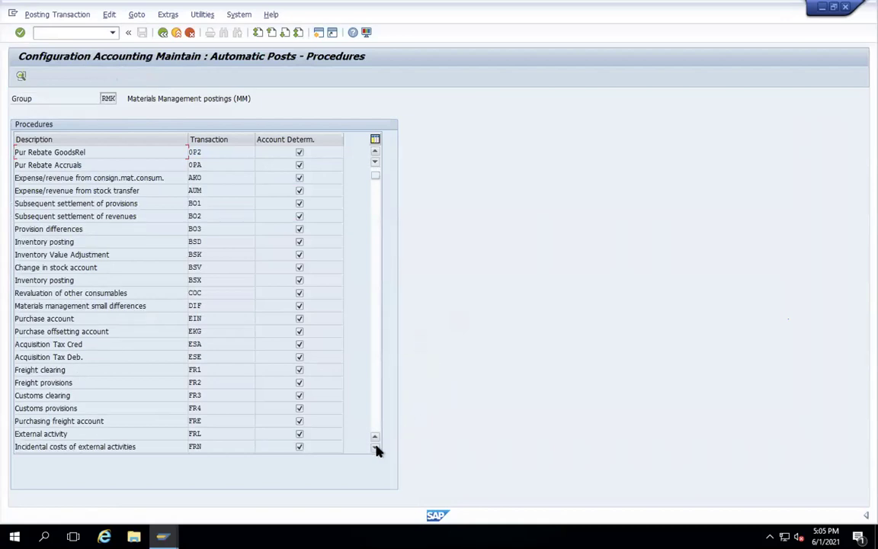
click(375, 448)
click(375, 448)
click(375, 447)
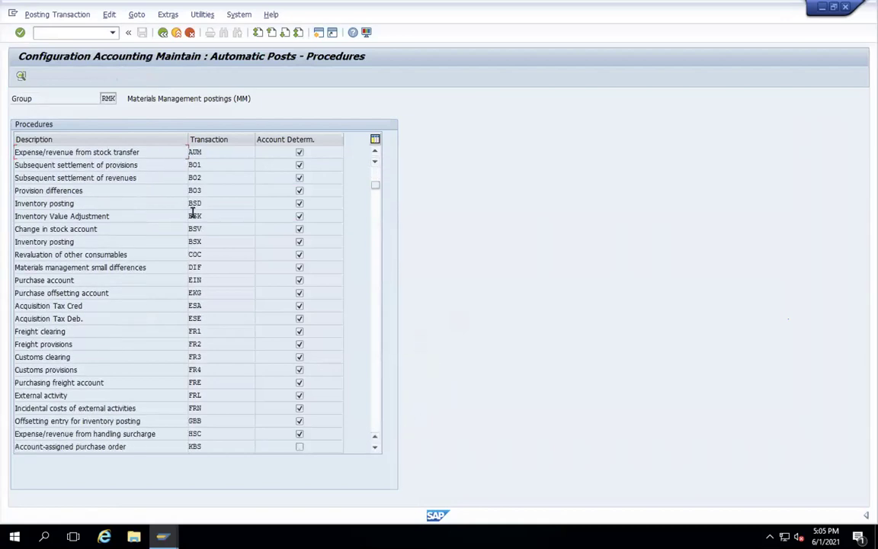
- Make BSX inventory posting in chart WAMT depend on valuation class
double_click(196, 241)
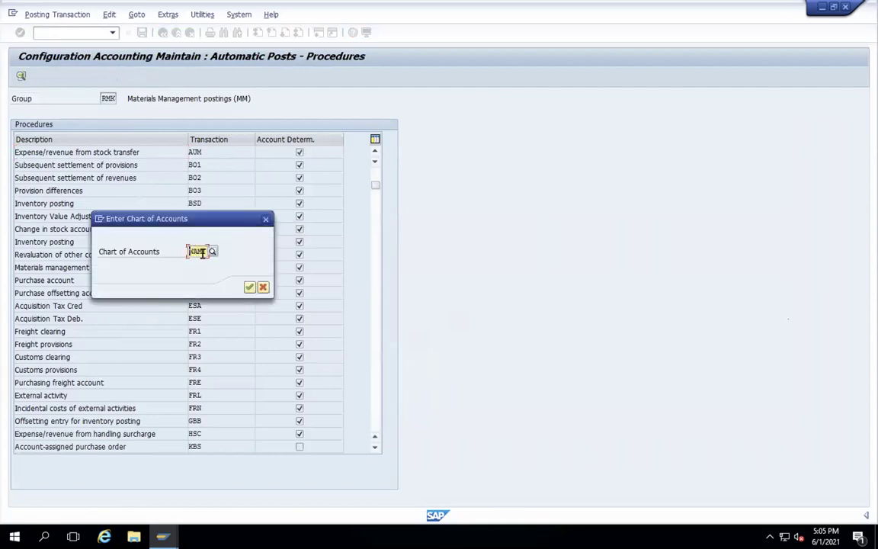
click(249, 287)
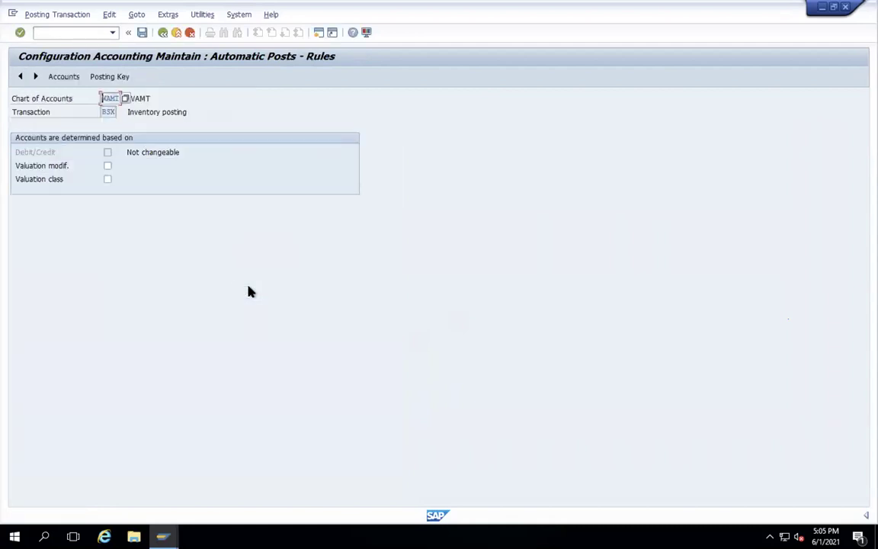
click(108, 179)
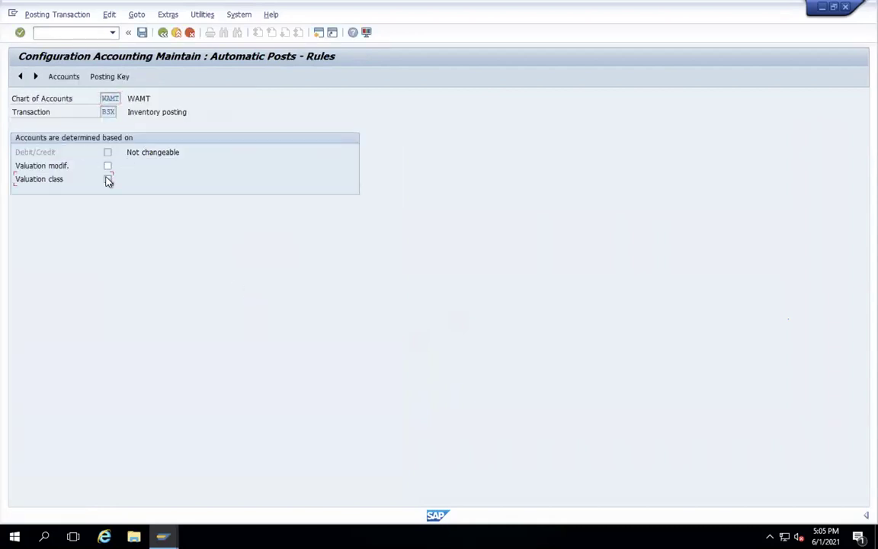
click(141, 34)
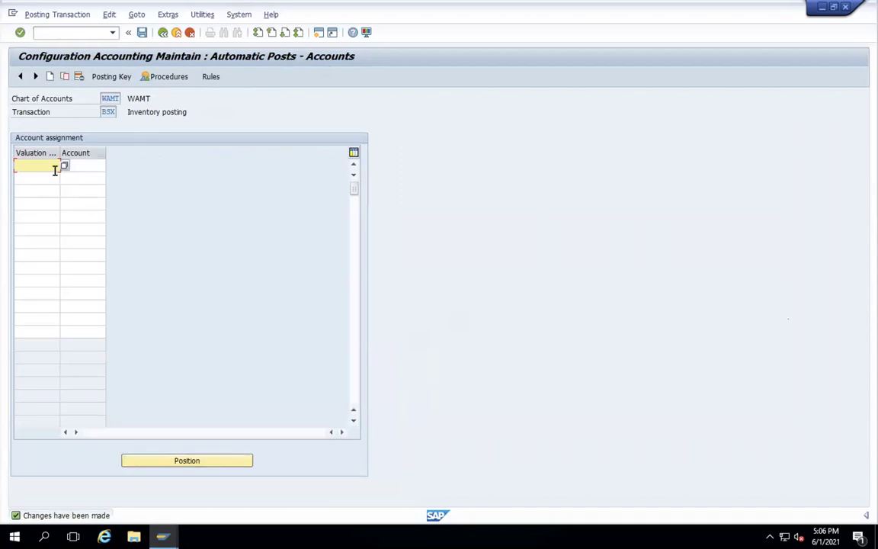
- Assign account 6600 INVENTORY STOCK RM to valuation class 3000 and save to the customizing request
text(3000)
click(90, 164)
click(111, 167)
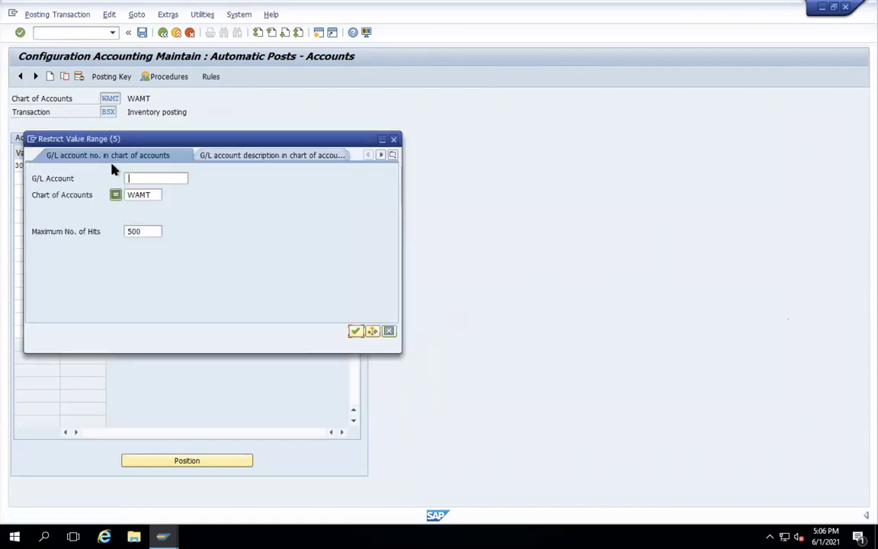
key(Return)
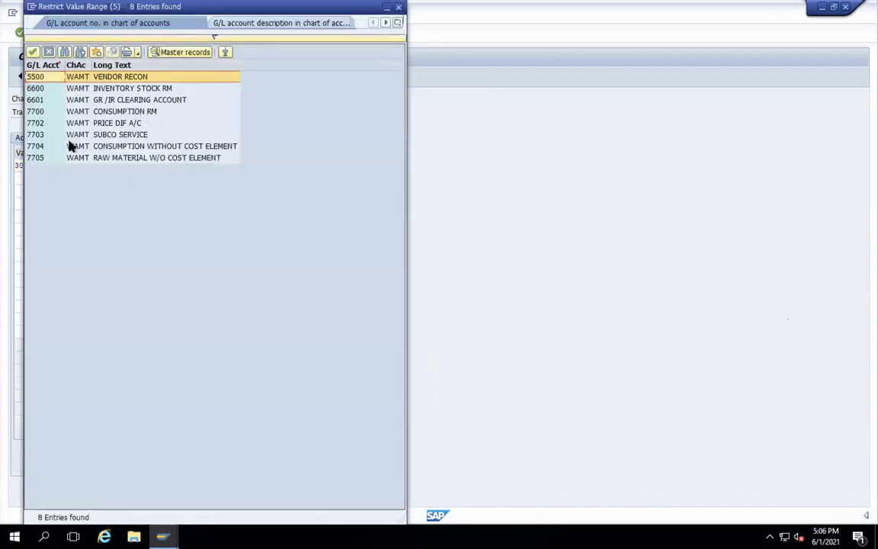
click(95, 89)
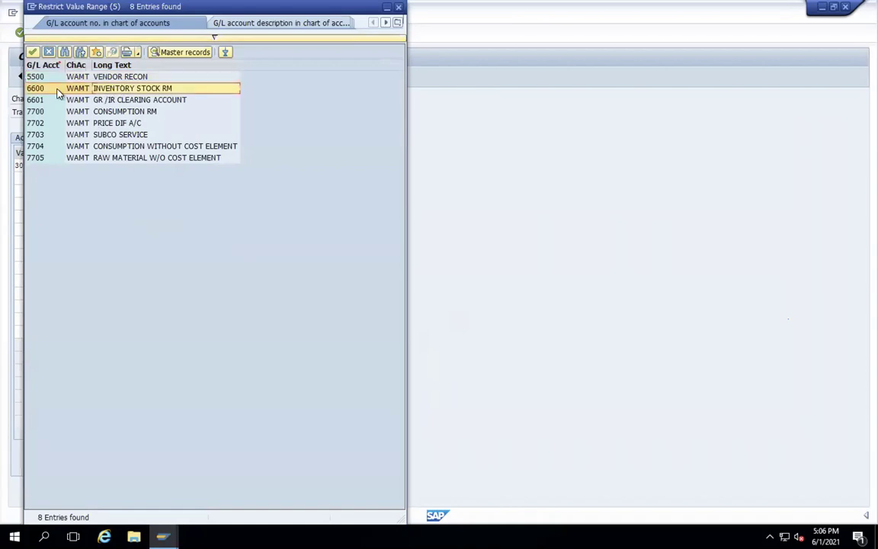
double_click(48, 89)
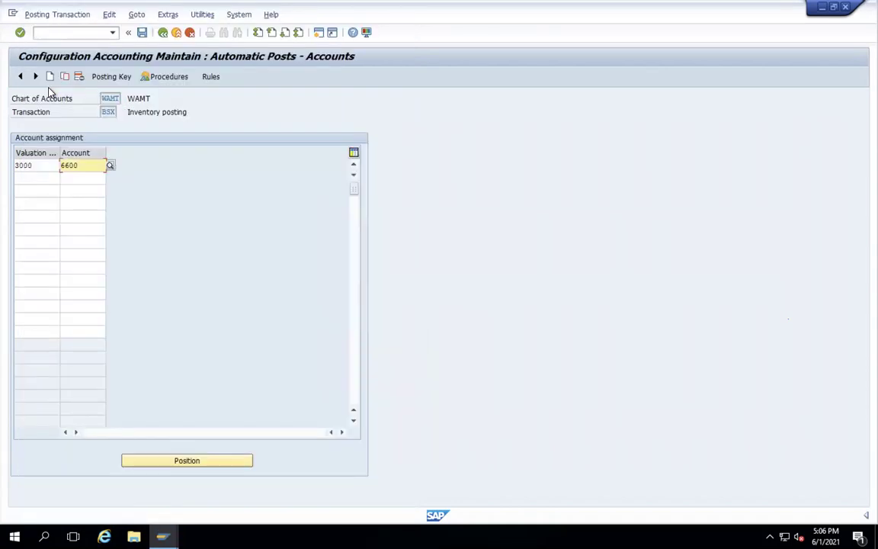
click(141, 32)
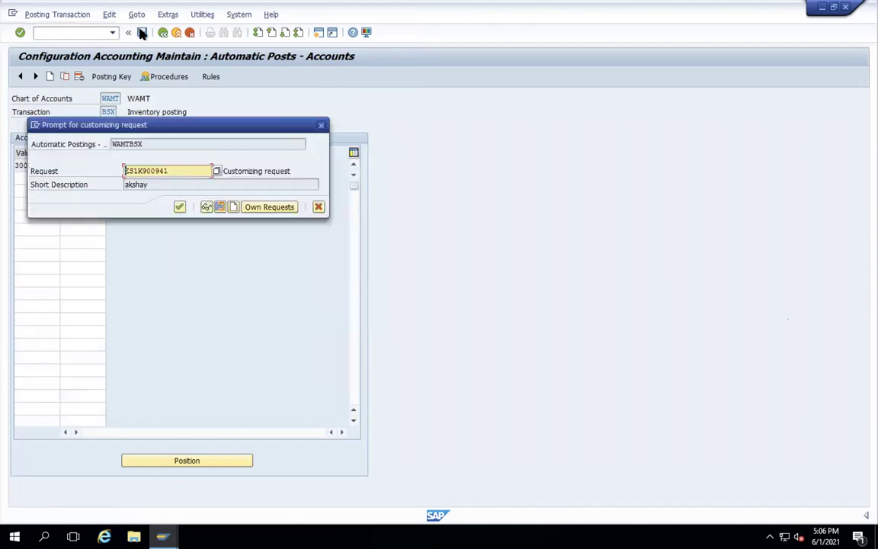
key(Return)
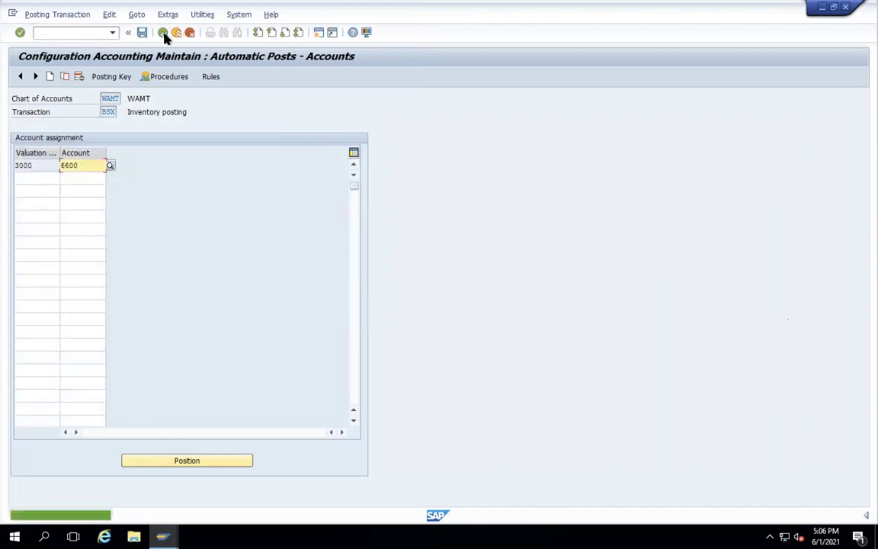
click(162, 32)
click(163, 537)
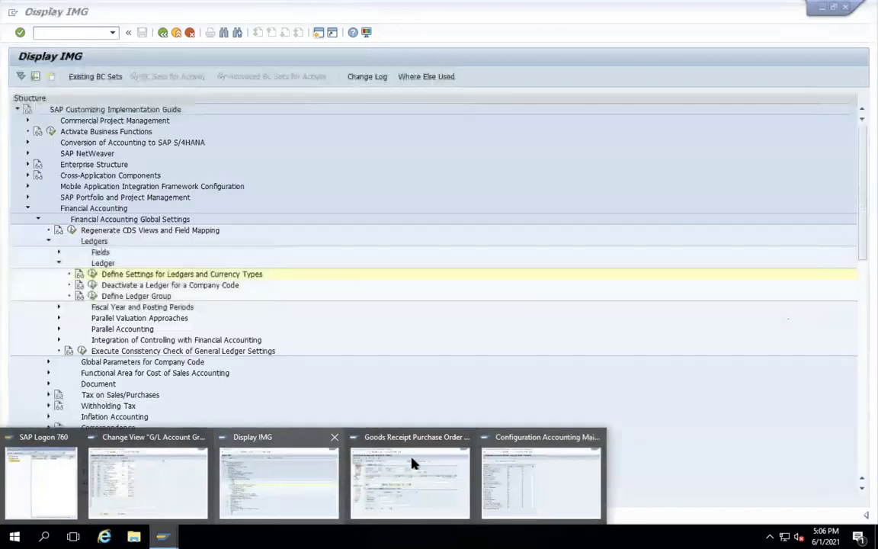
- Retry posting the goods receipt, which fails on WRX, and return to OBYC
click(411, 464)
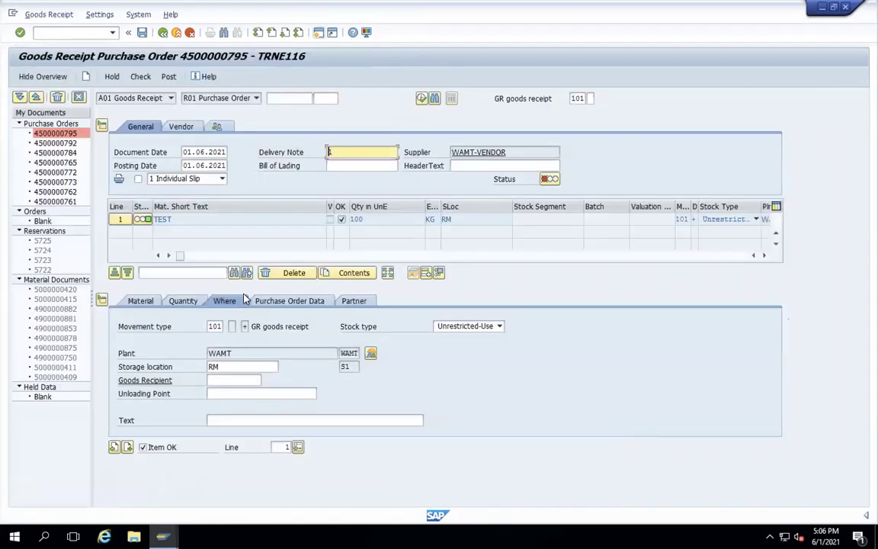
click(168, 77)
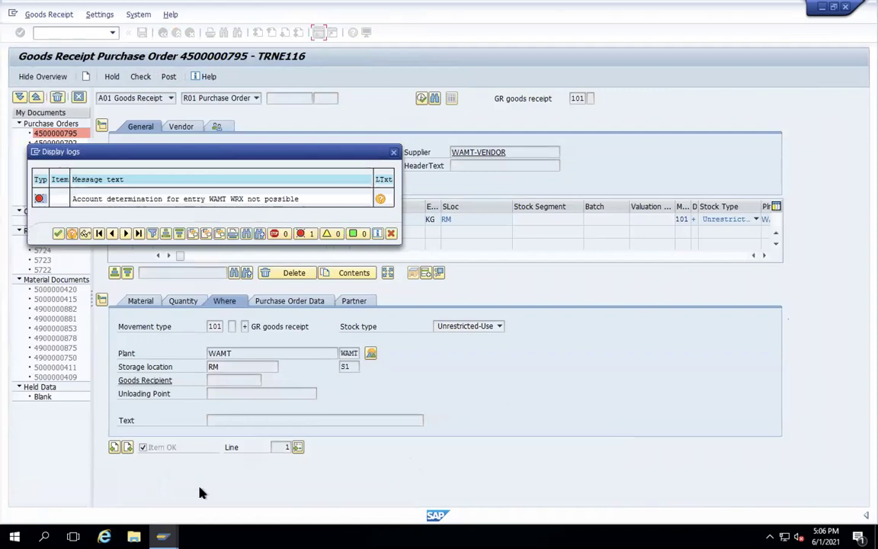
mouse_move(162, 537)
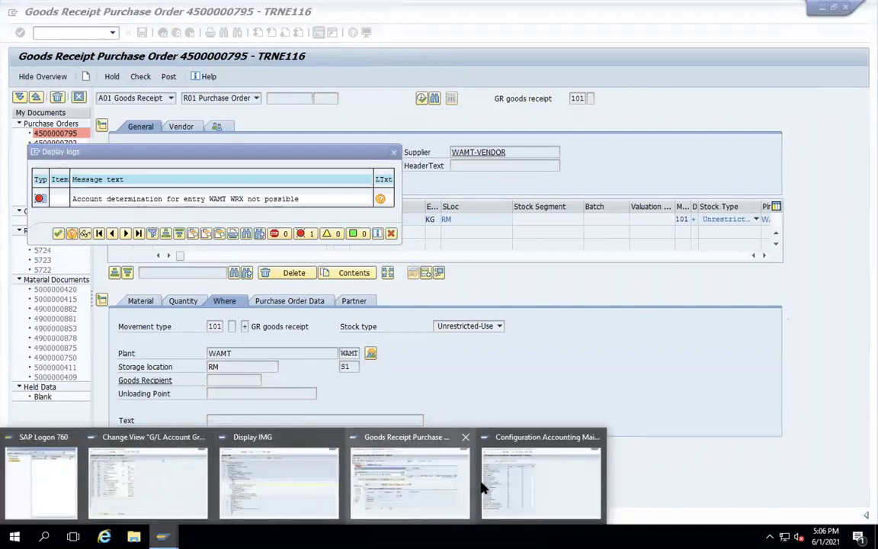
click(497, 486)
drag(377, 187, 386, 431)
click(375, 153)
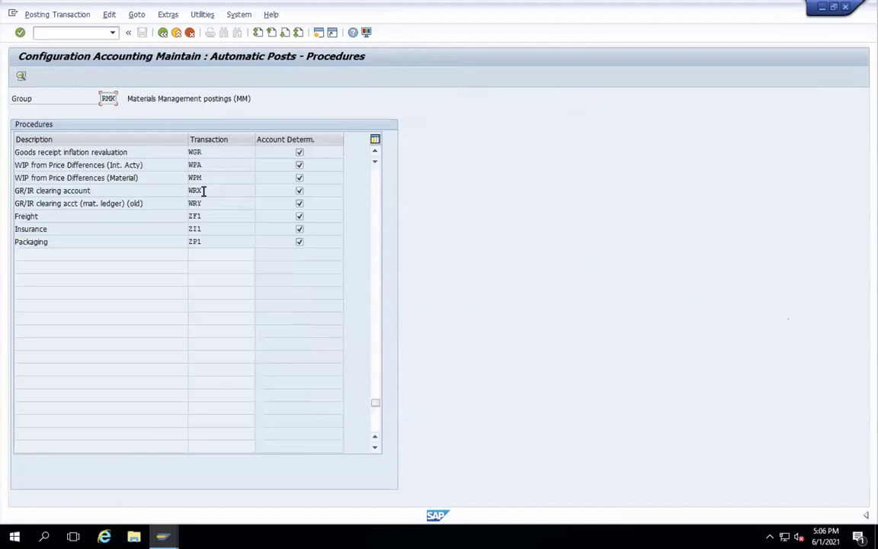
- Make WRX GR/IR clearing in chart WAMT depend on valuation class
double_click(200, 191)
click(106, 193)
click(142, 34)
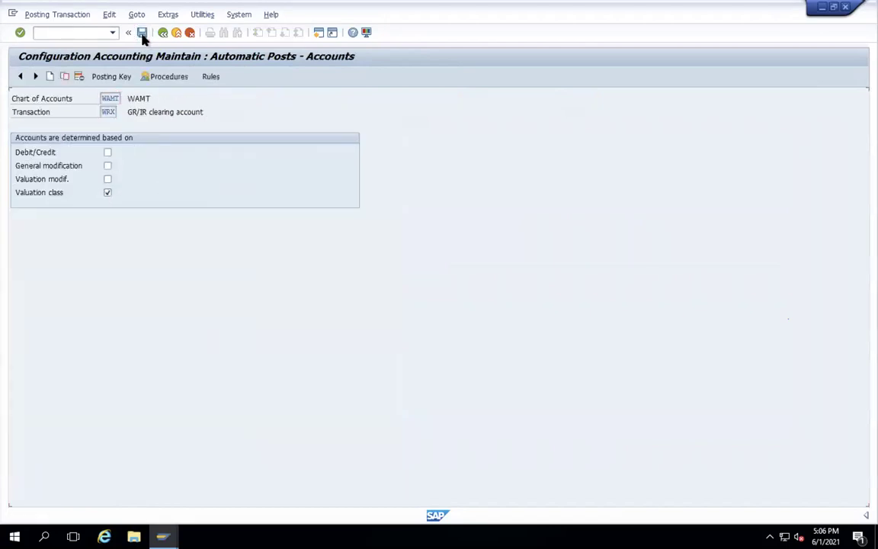
- Assign GR/IR clearing account 6601 to valuation class 3000, save to the request, and leave to the main menu
text(3000)
click(81, 165)
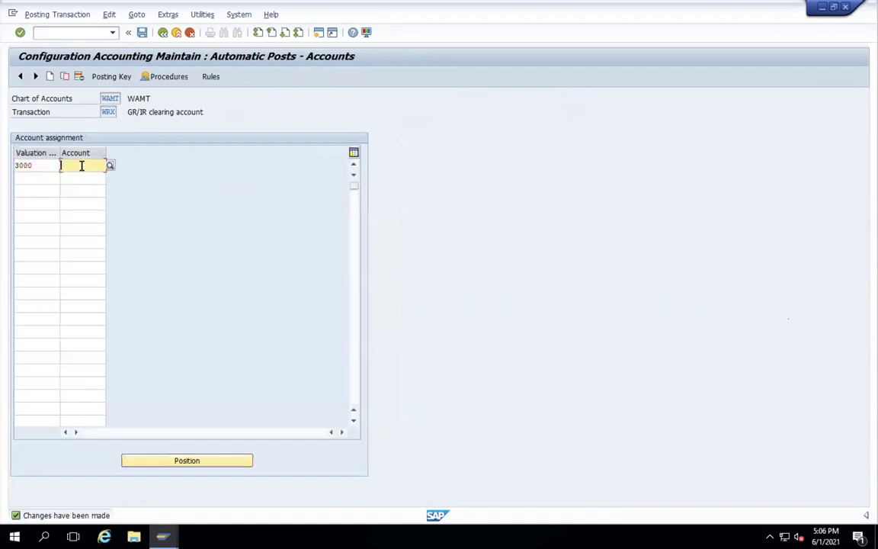
click(110, 166)
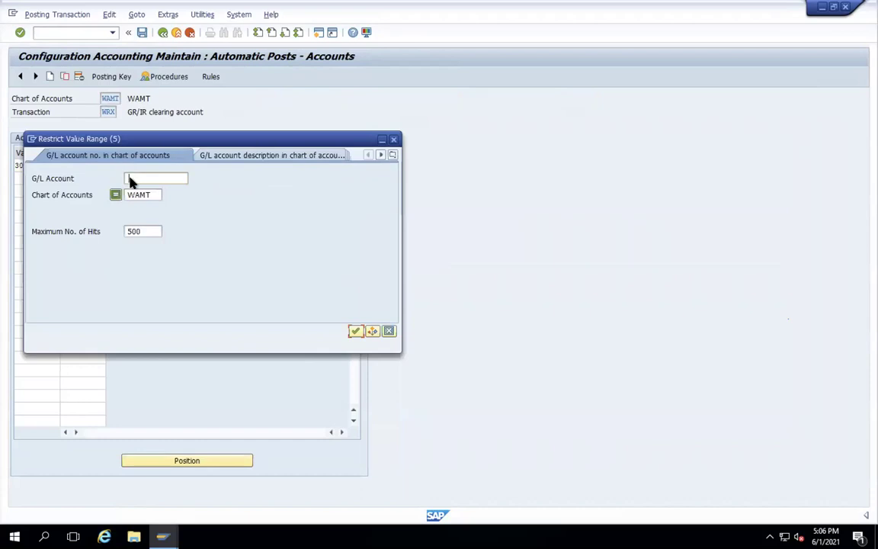
key(Return)
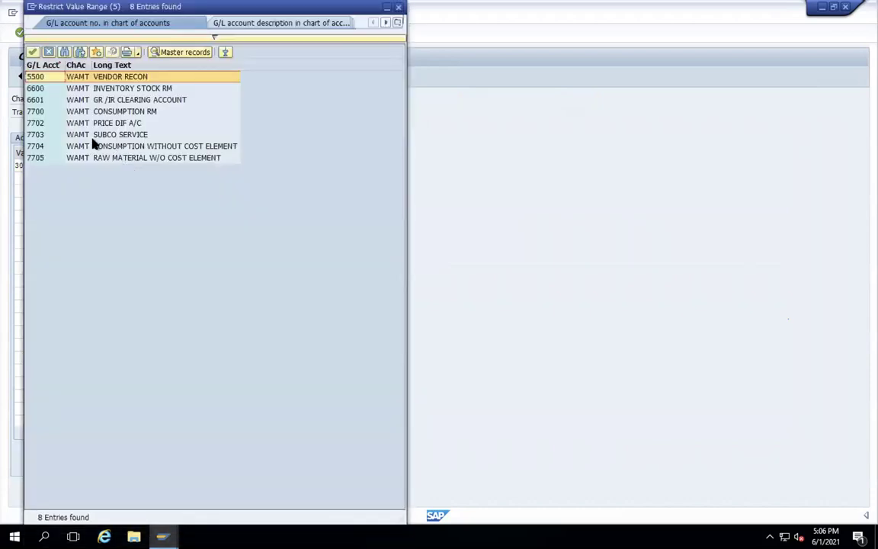
double_click(113, 100)
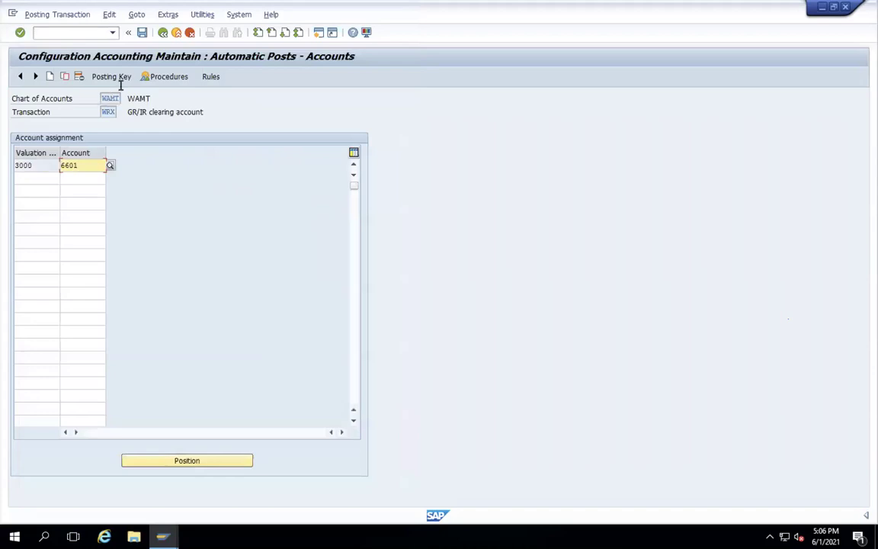
click(142, 33)
key(Return)
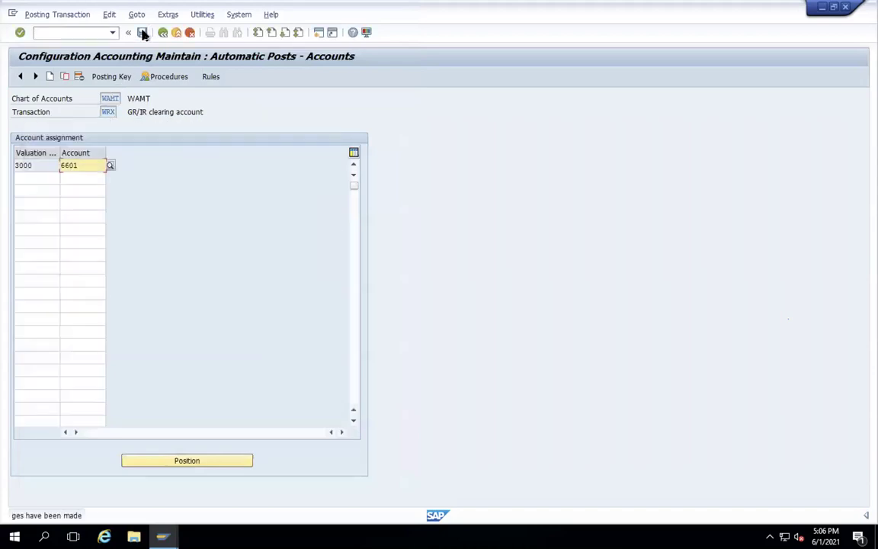
click(163, 32)
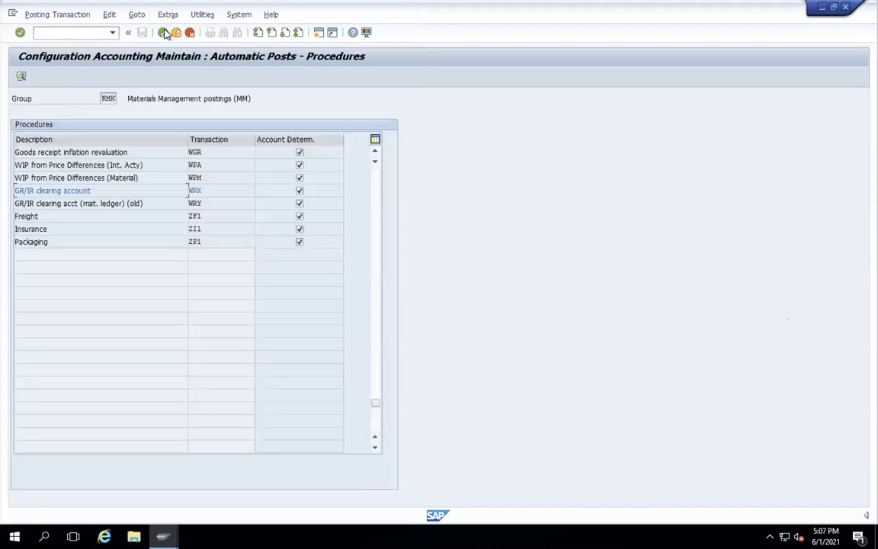
click(164, 32)
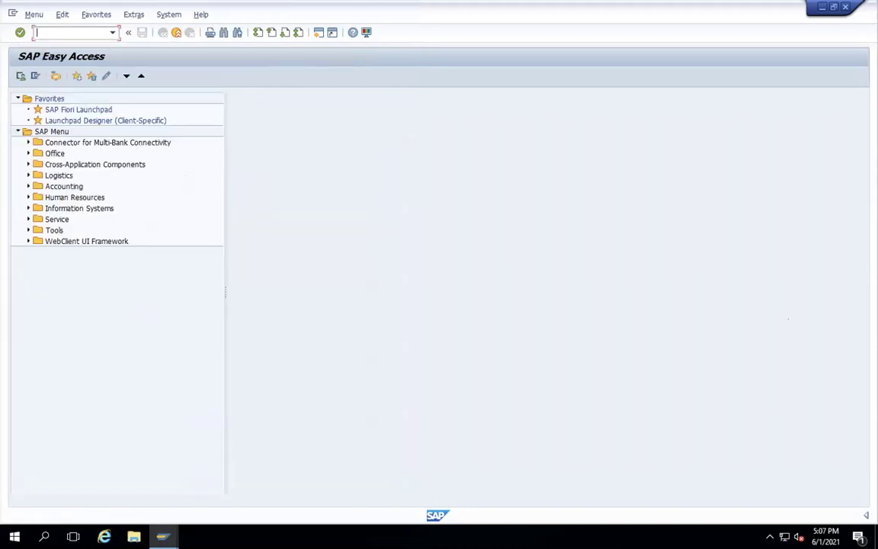
- Repost the goods receipt, which stops on the missing 2021 number range interval, then exit without saving
mouse_move(162, 537)
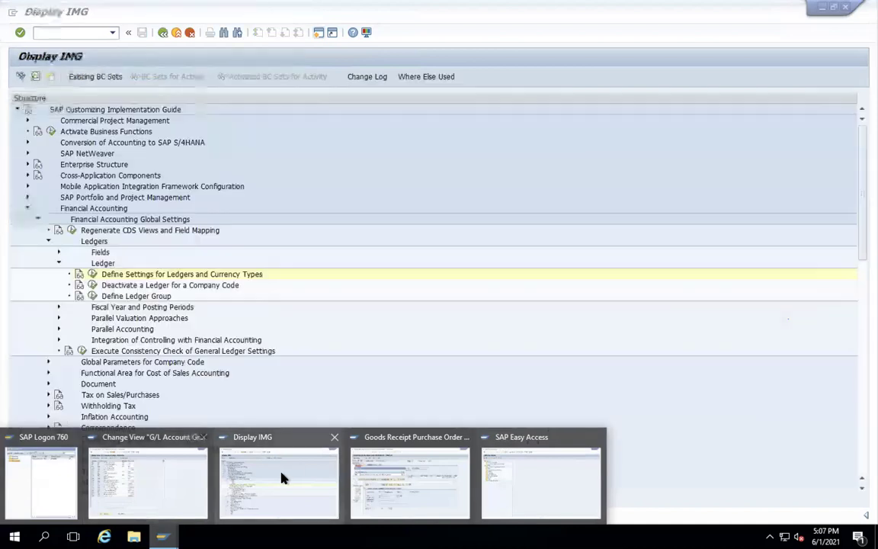
click(385, 472)
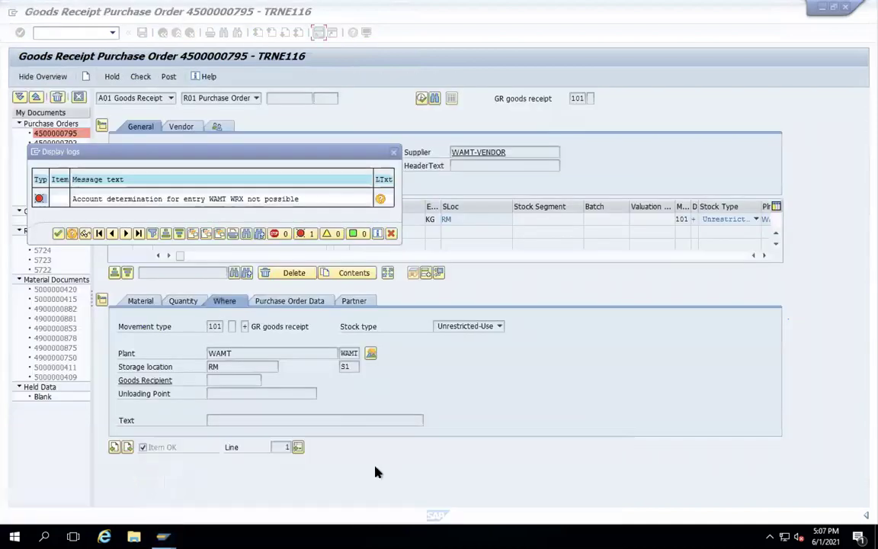
click(59, 234)
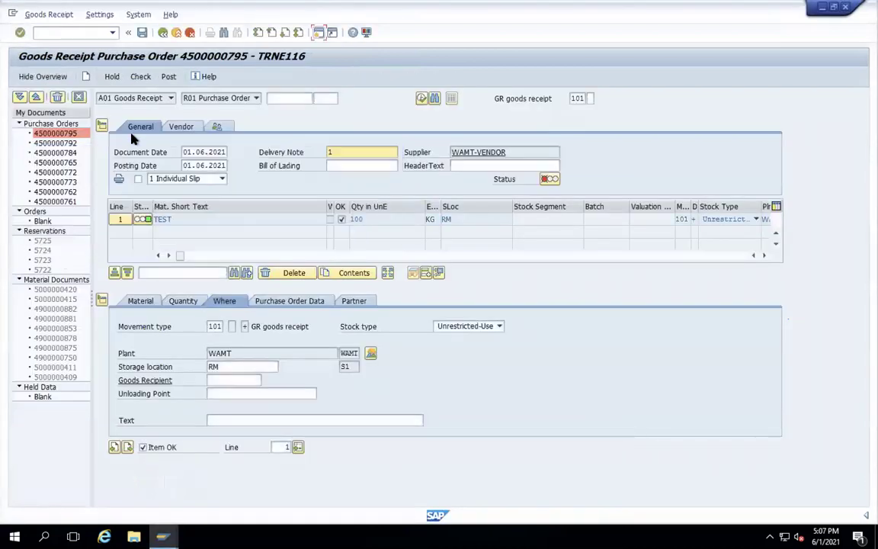
click(170, 78)
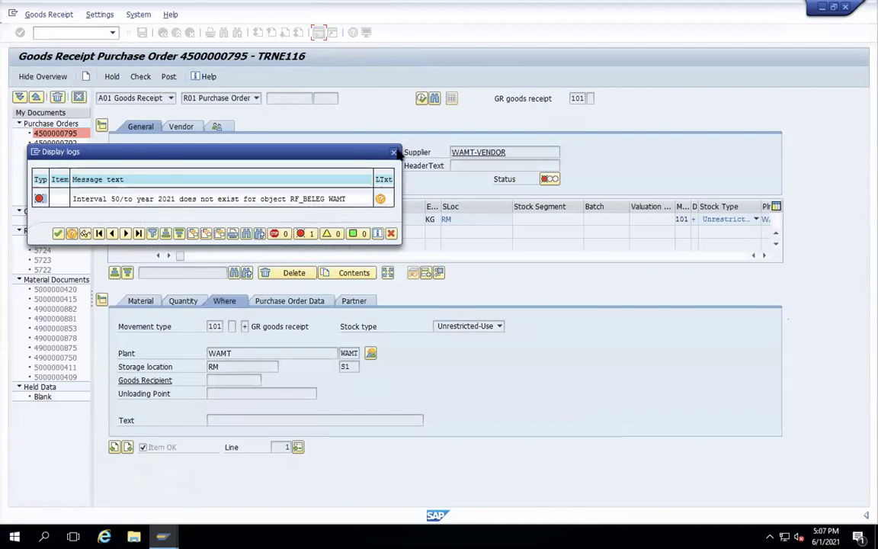
click(394, 152)
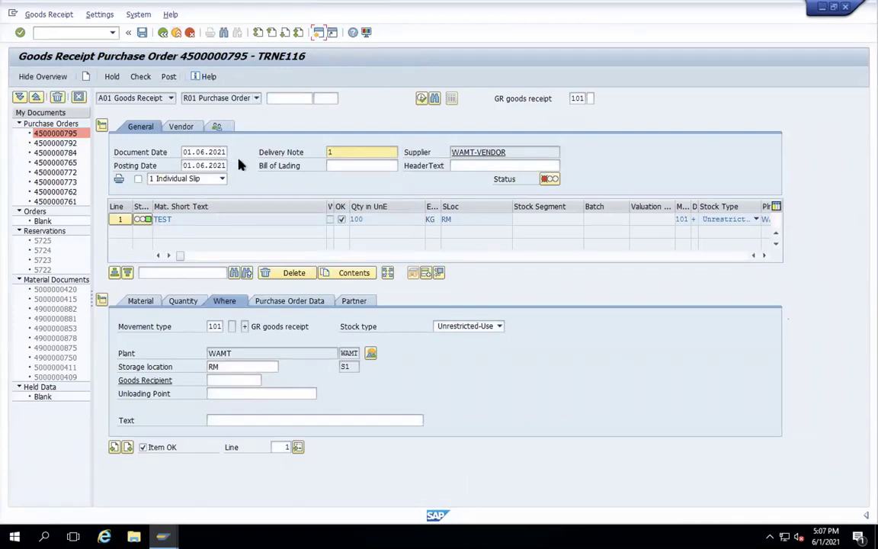
click(176, 33)
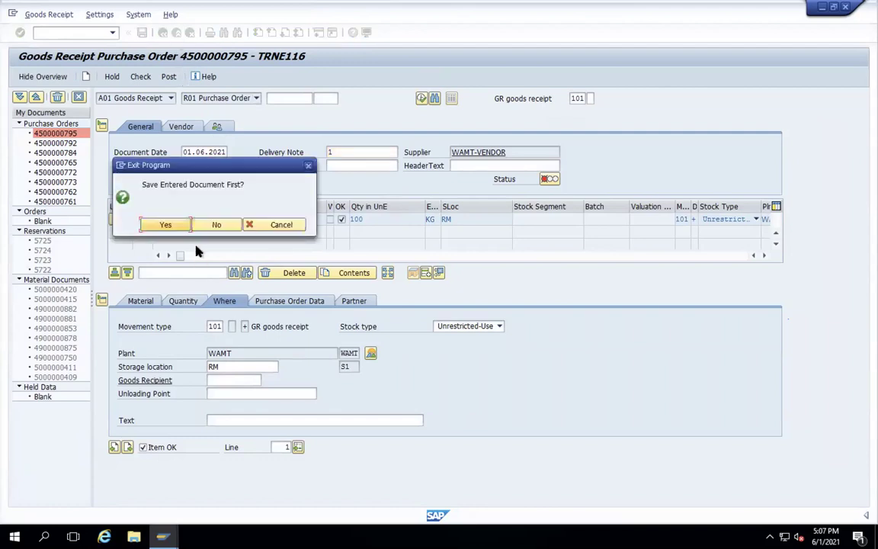
click(216, 225)
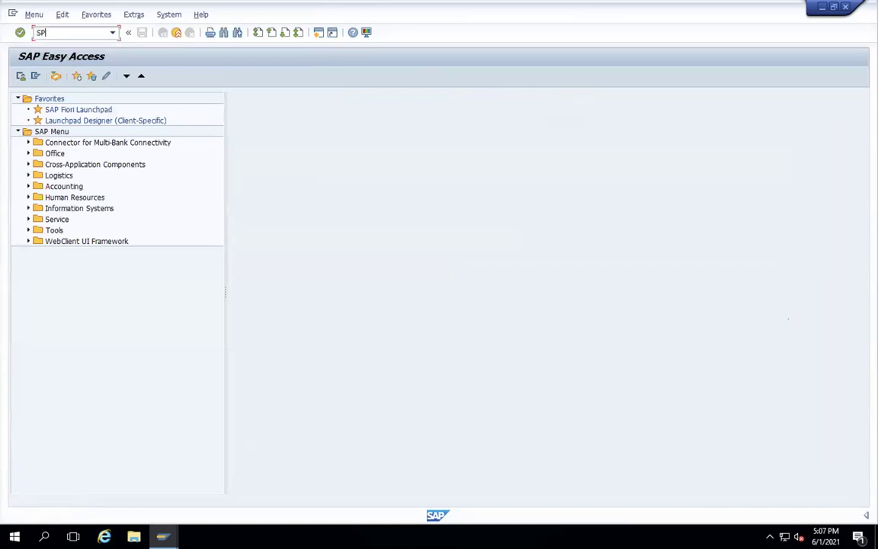
- Open number range object RF_BELEG in SNRO and view it in change and display mode
text(SPRO)
key(Return)
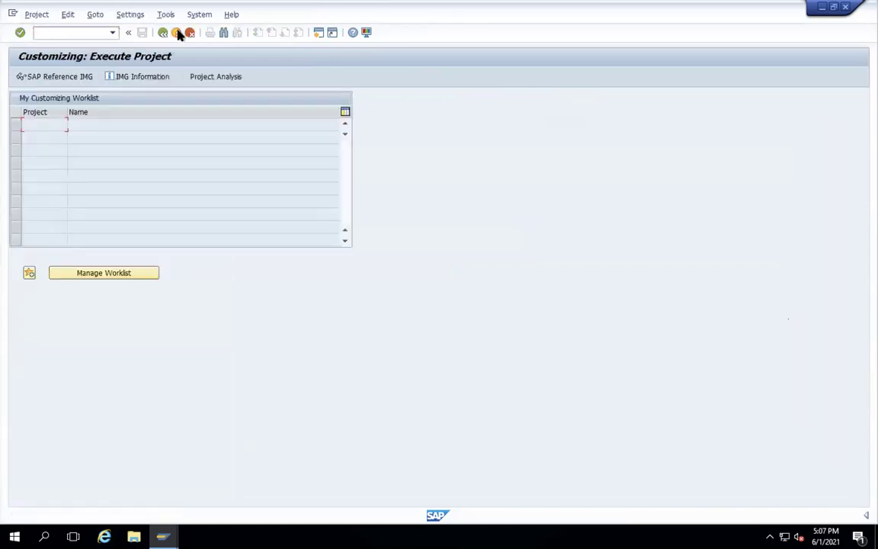
click(177, 32)
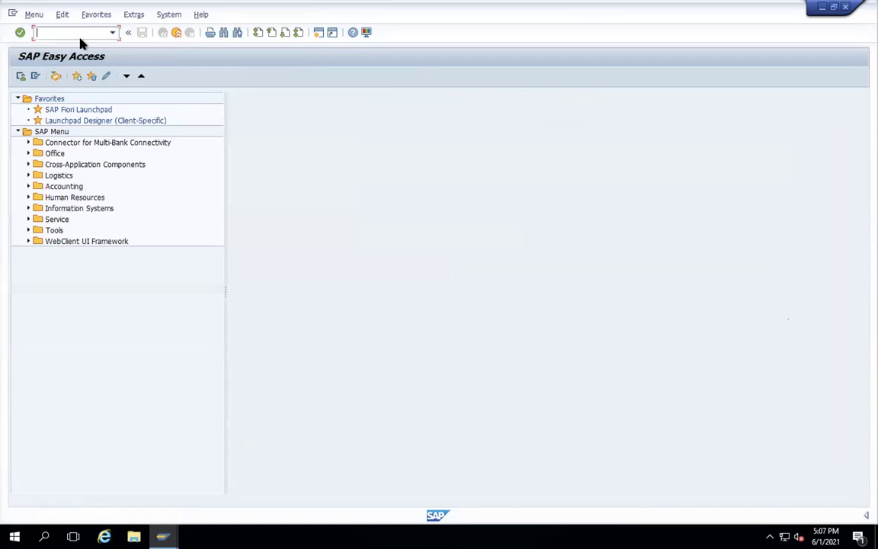
text(SNRO)
key(Return)
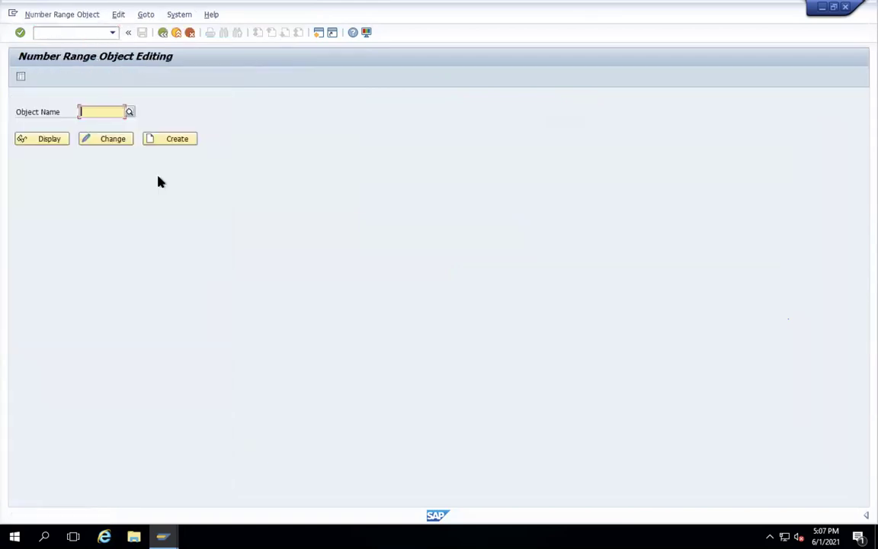
key(BackSpace)
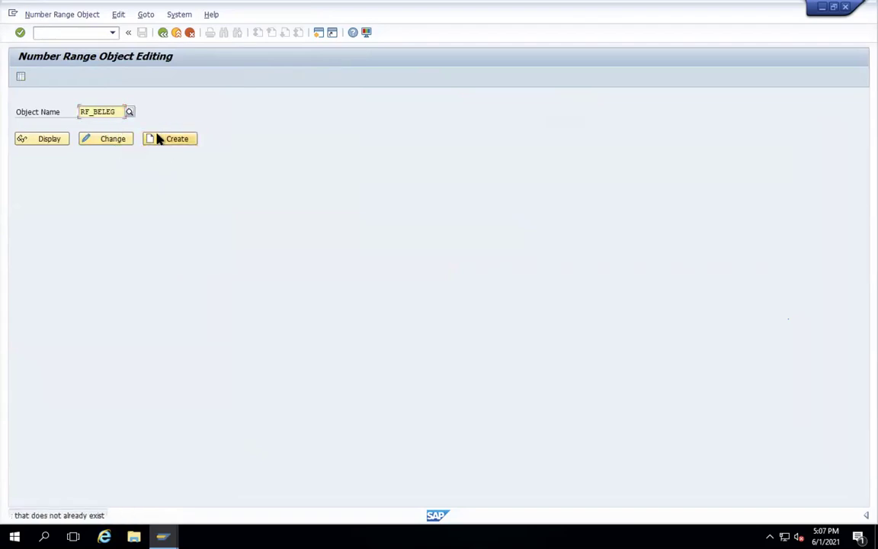
click(109, 145)
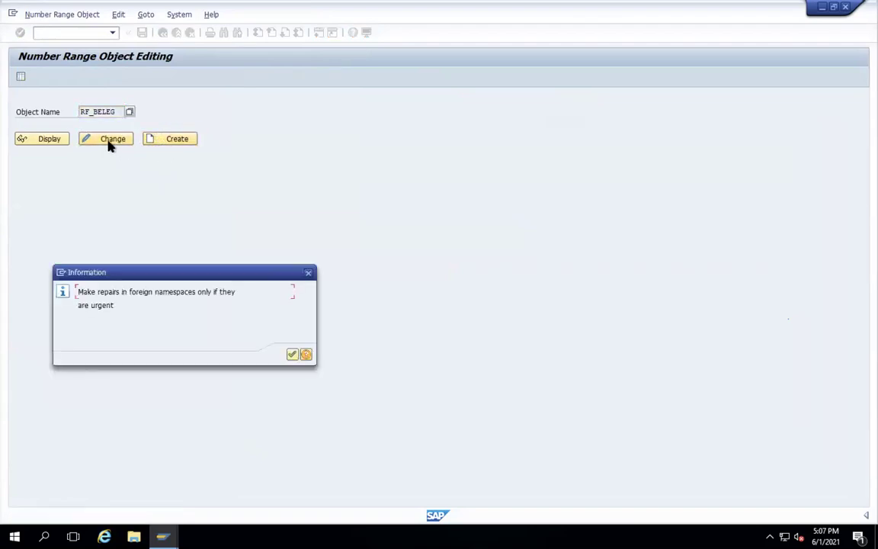
key(Return)
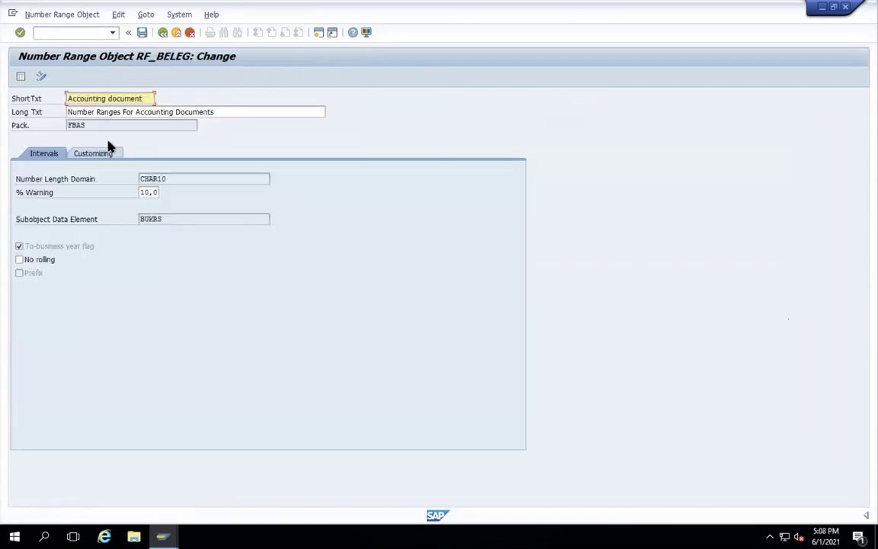
click(162, 34)
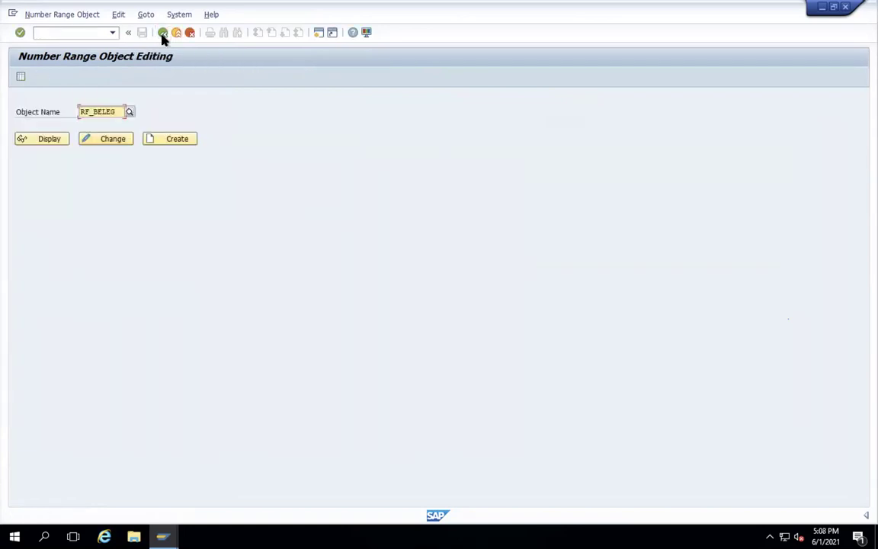
click(55, 141)
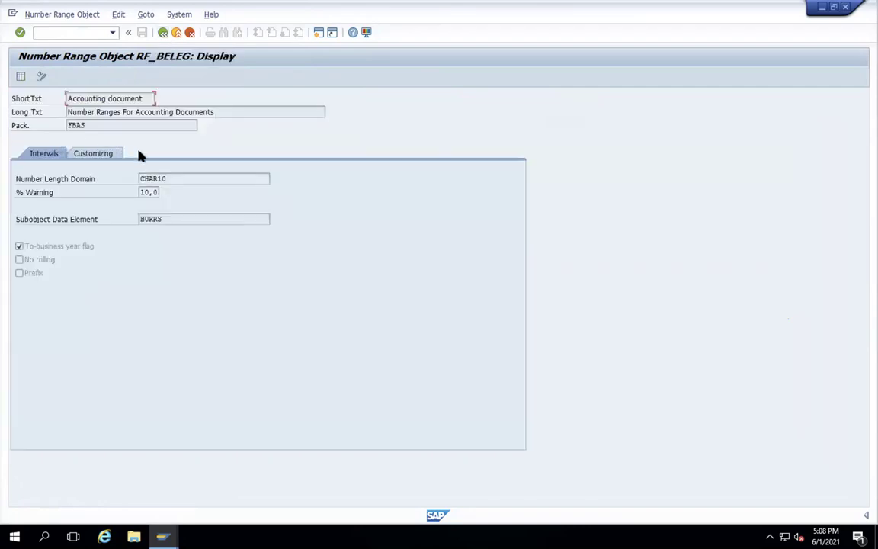
click(163, 34)
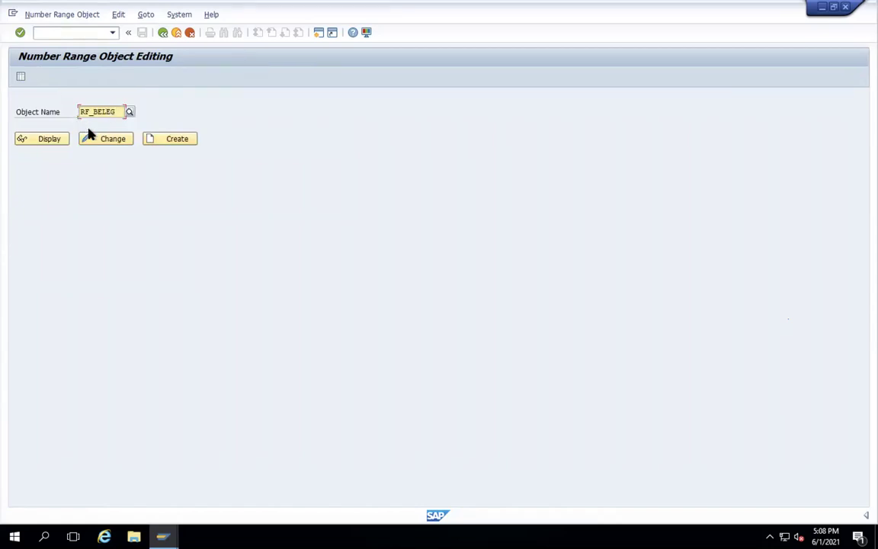
- Review RF_BELEG's Customizing and Intervals tabs, then save it under the proposed workbench request
click(162, 139)
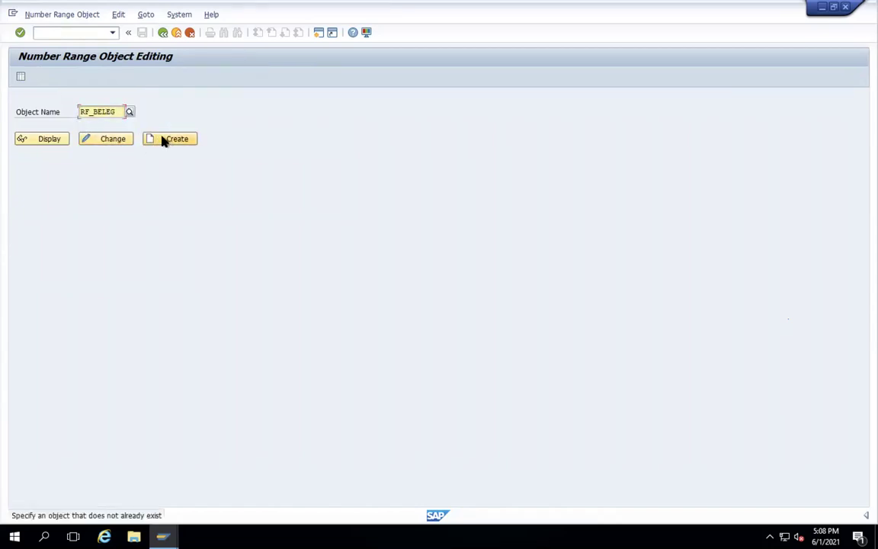
click(113, 139)
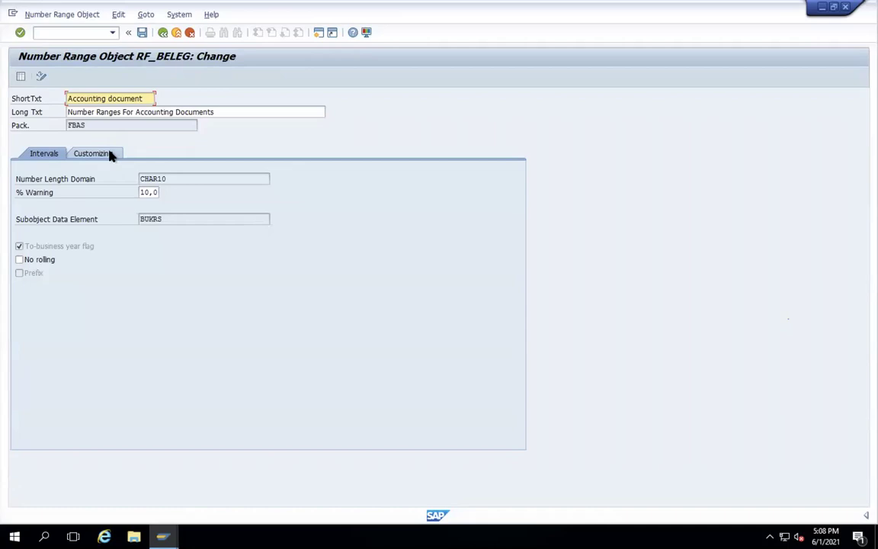
click(111, 154)
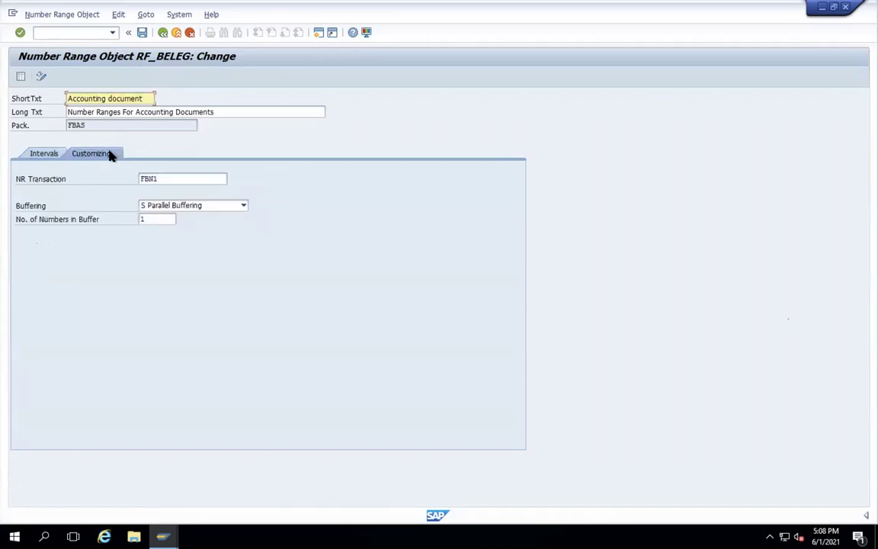
click(45, 156)
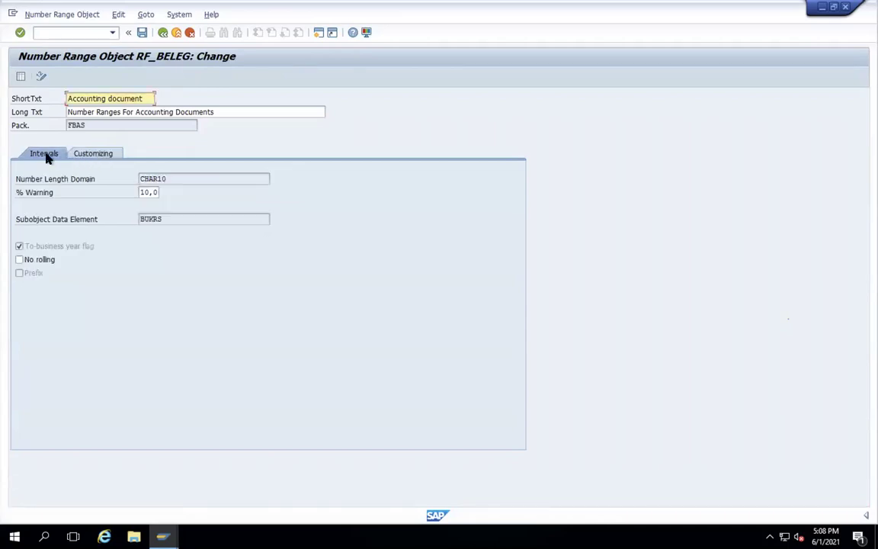
click(142, 33)
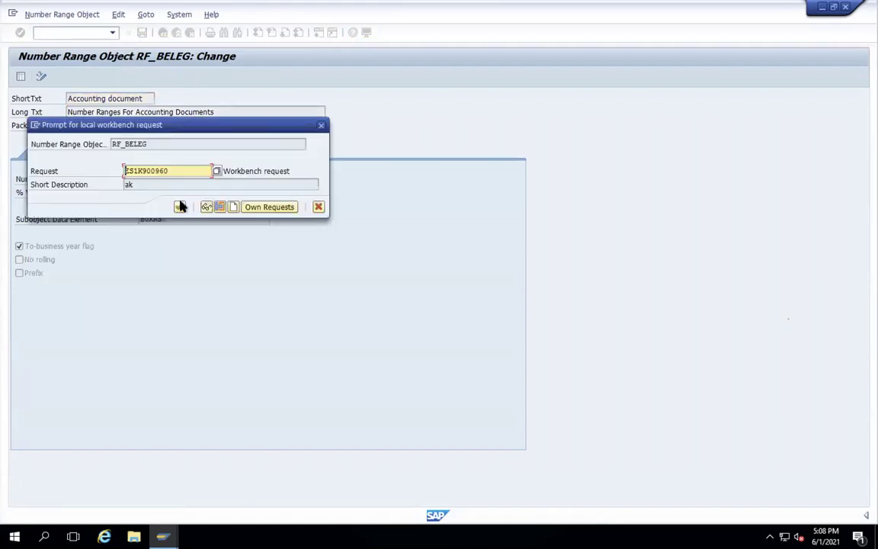
click(179, 207)
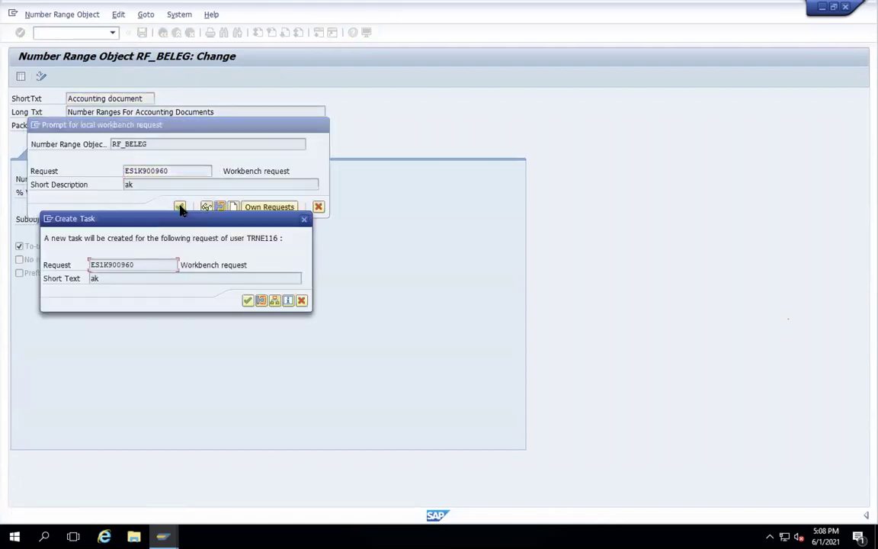
click(249, 302)
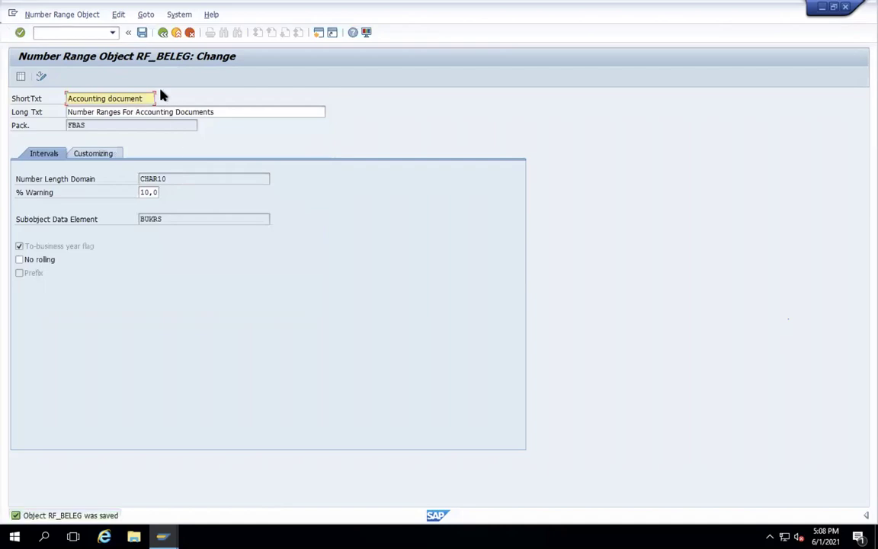
click(162, 33)
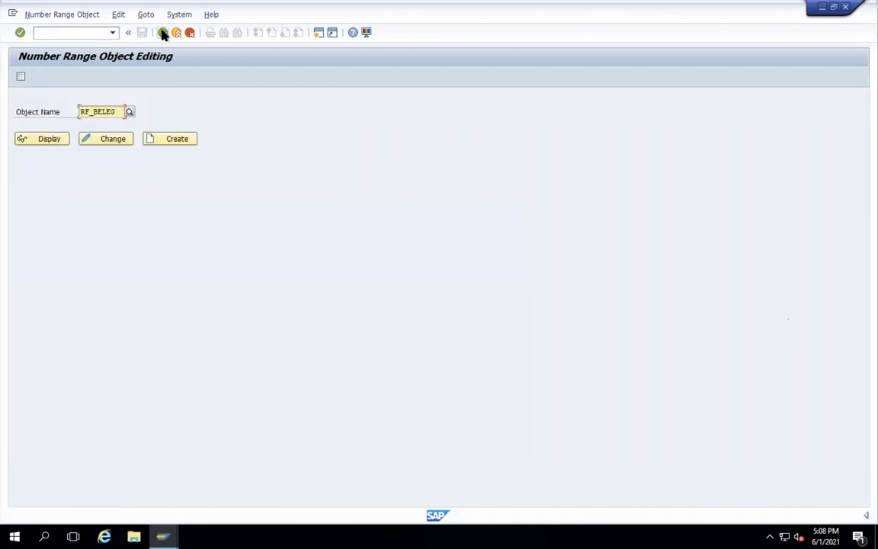
click(162, 33)
text(MIGO)
key(Return)
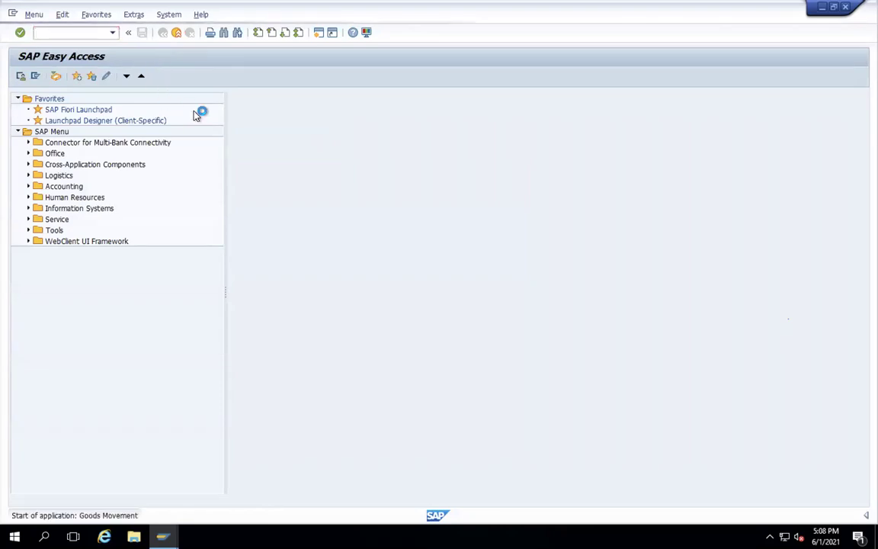
click(290, 105)
click(294, 114)
key(Return)
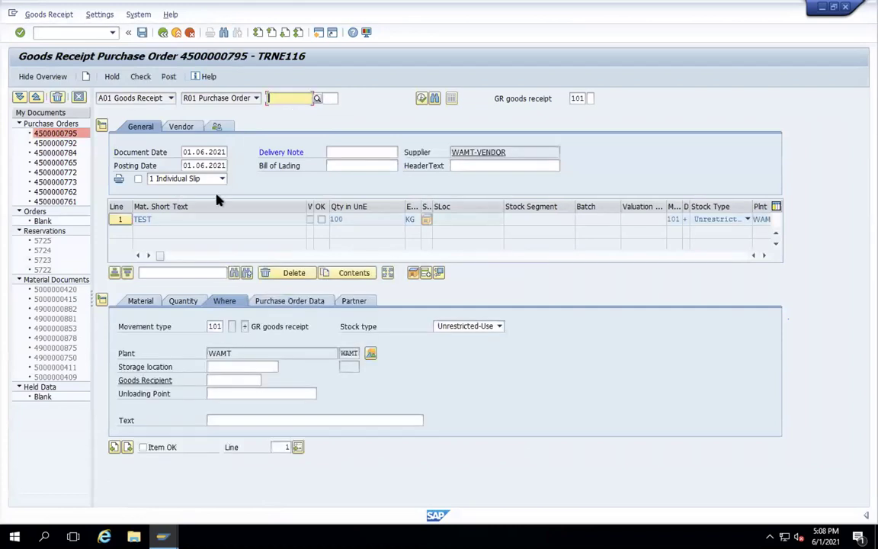
click(225, 367)
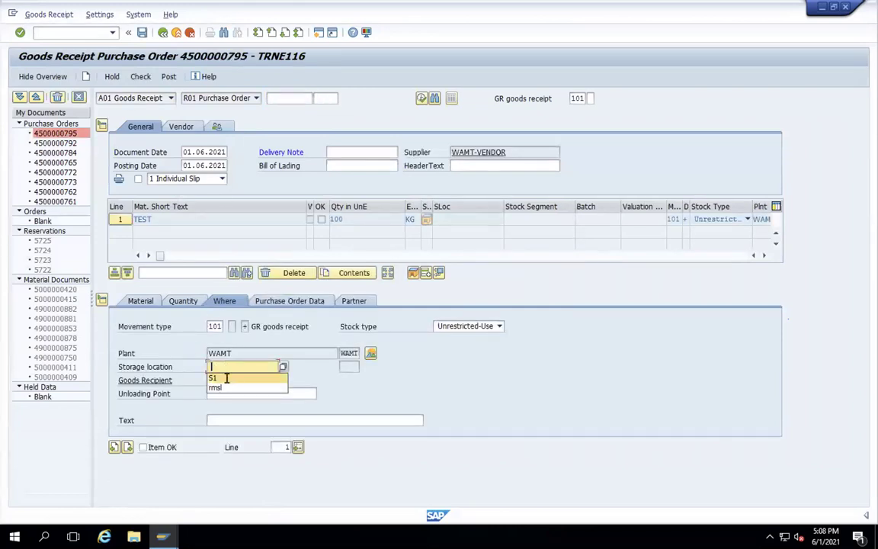
click(227, 376)
click(142, 447)
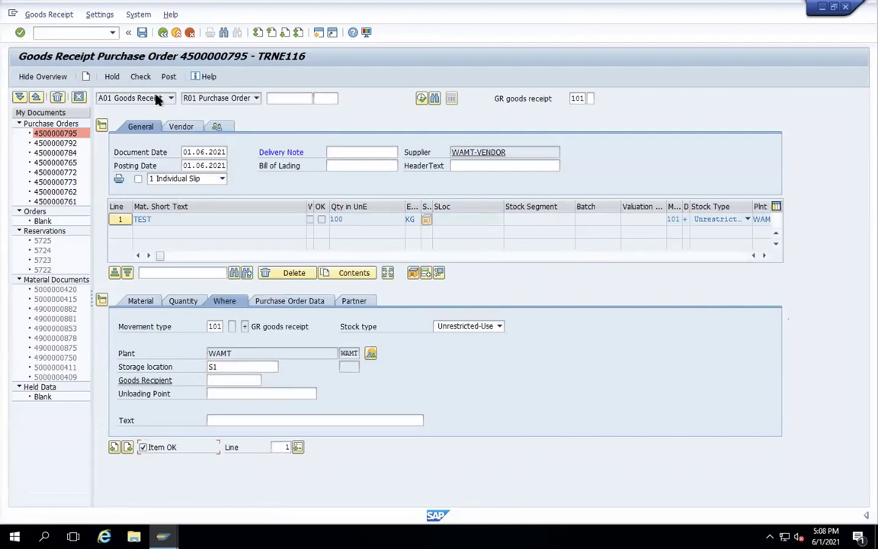
- Enter delivery note 1, check and post; posting fails on RF_BELEG interval 50, then leave
click(143, 77)
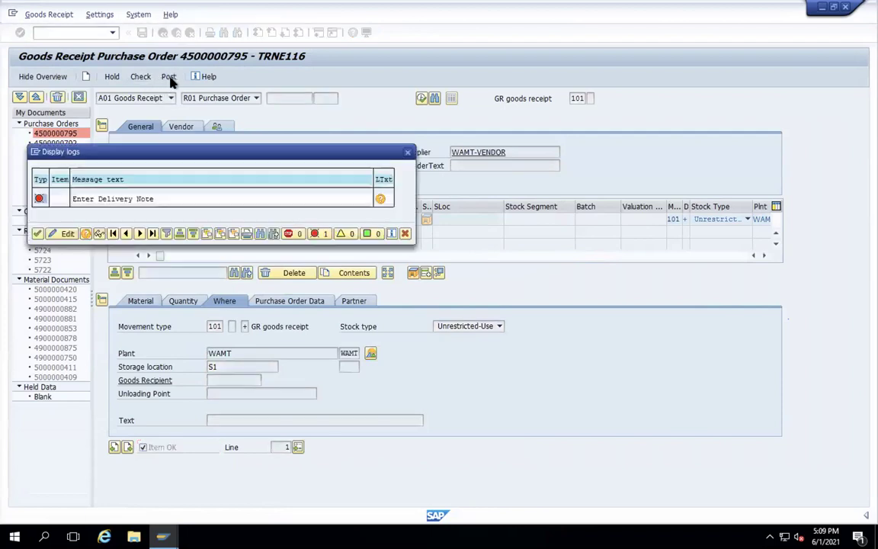
key(Return)
click(341, 153)
text(1)
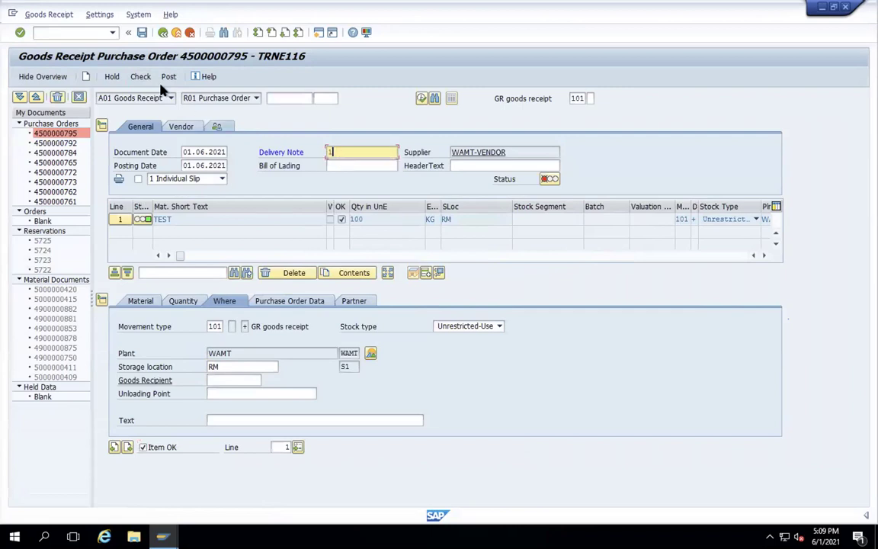
click(141, 77)
click(169, 78)
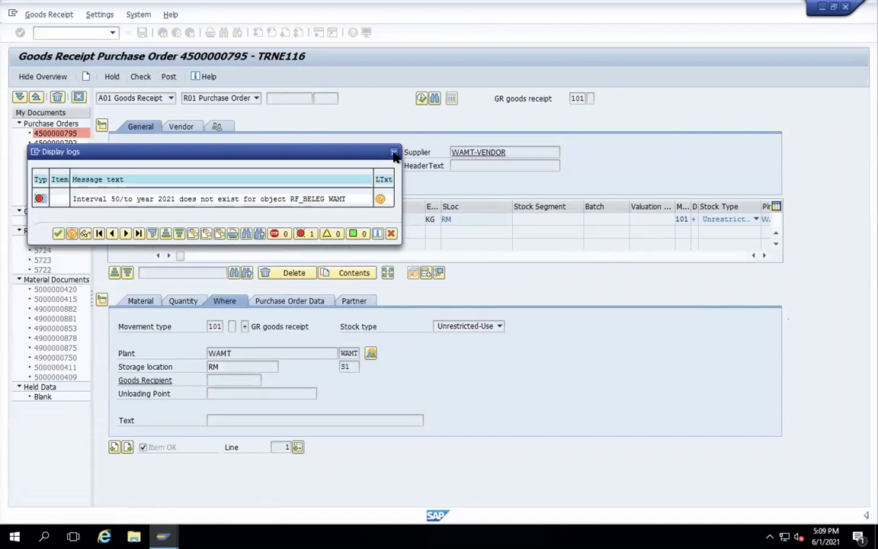
key(Return)
click(317, 33)
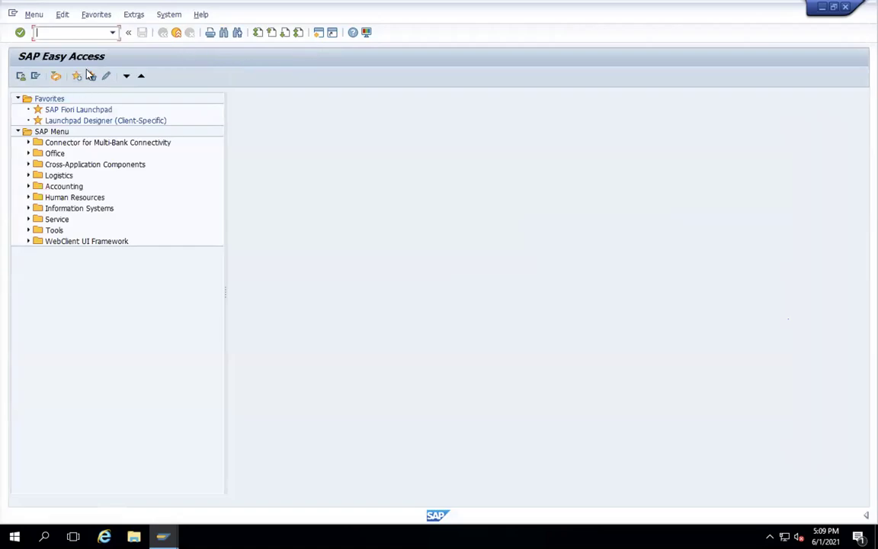
- In SPRO, navigate Materials Management > Inventory Management > Number Assignment to Financial Accounting Number Ranges
text(SPRO)
key(Return)
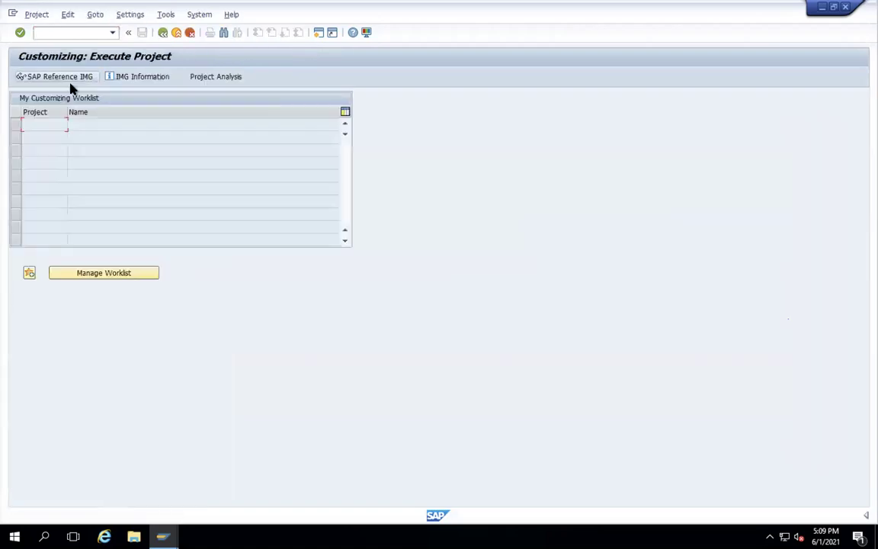
click(74, 79)
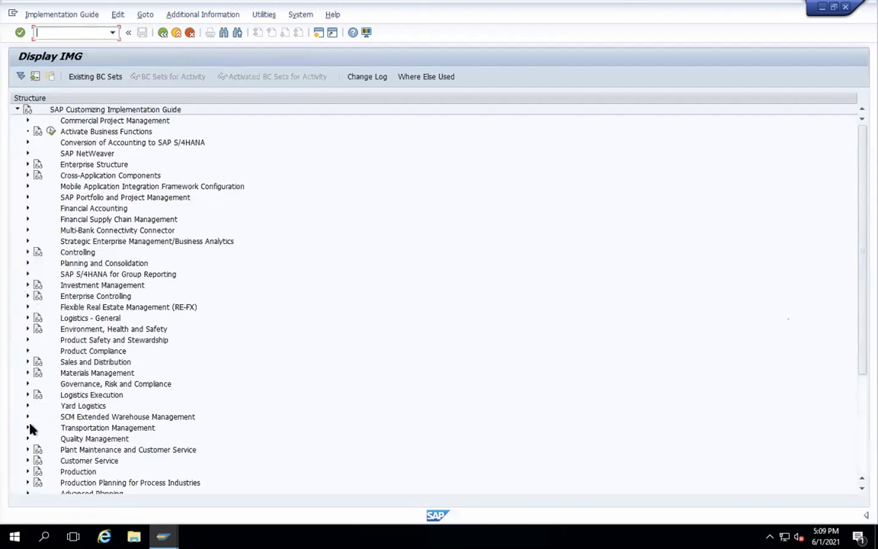
click(27, 373)
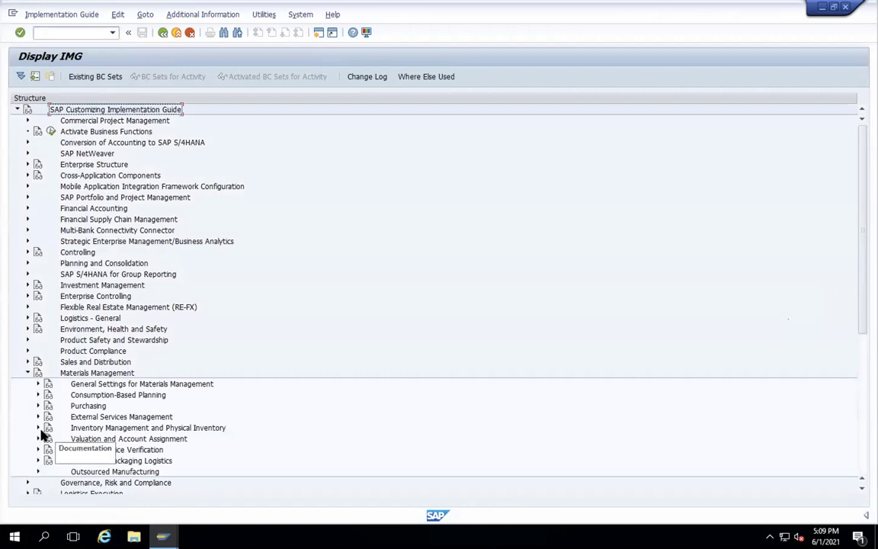
click(38, 427)
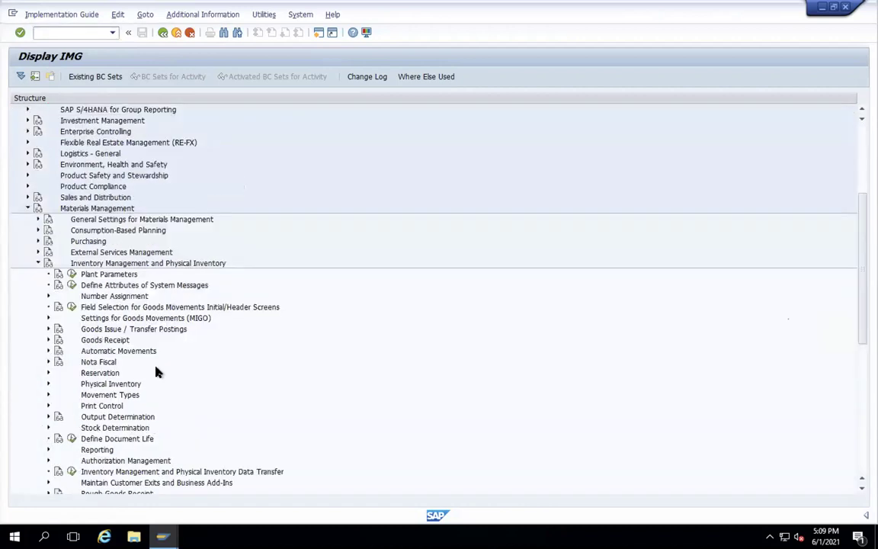
click(49, 296)
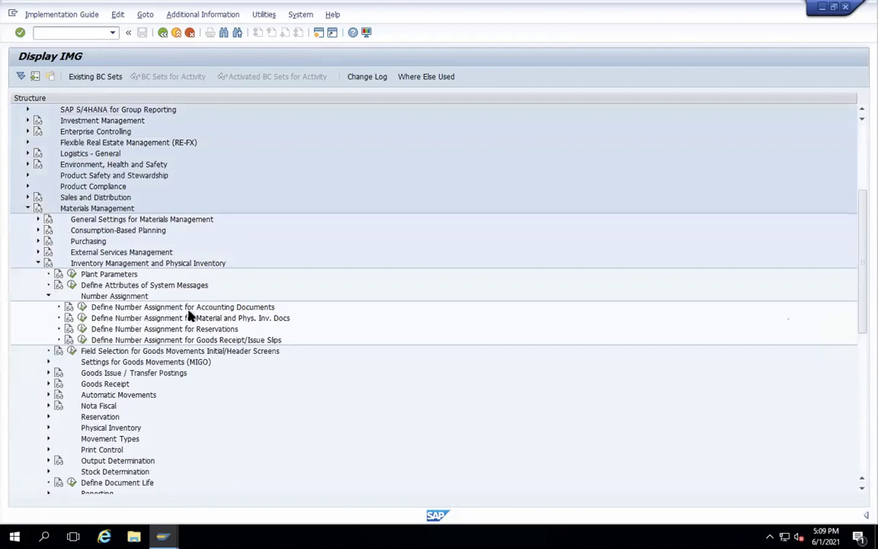
click(82, 307)
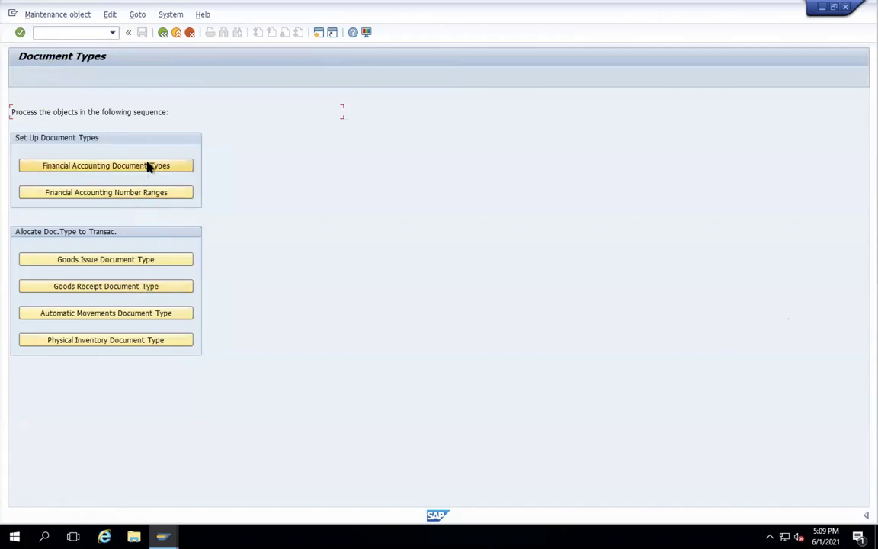
click(115, 195)
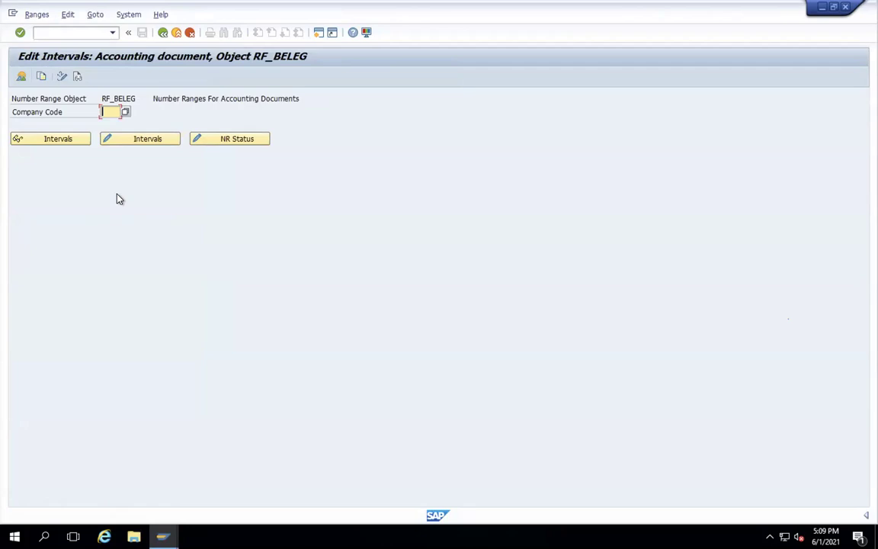
- Copy company code SG05's accounting document number ranges to WA05, then return to the IMG tree
text(SG05)
click(132, 140)
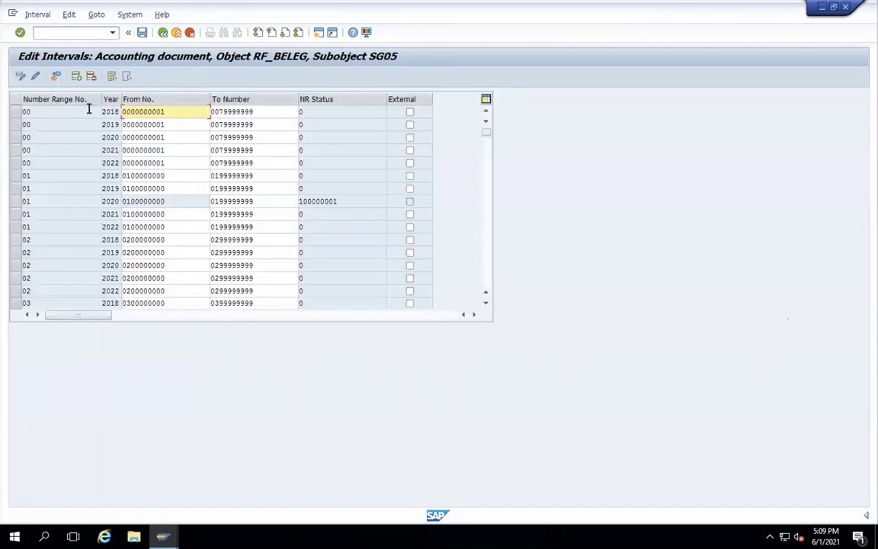
click(163, 33)
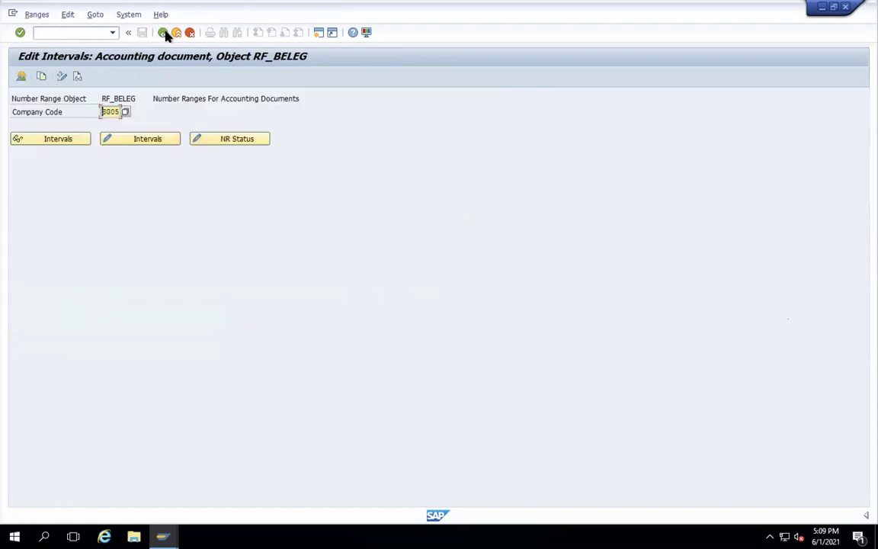
click(42, 79)
text(WA05)
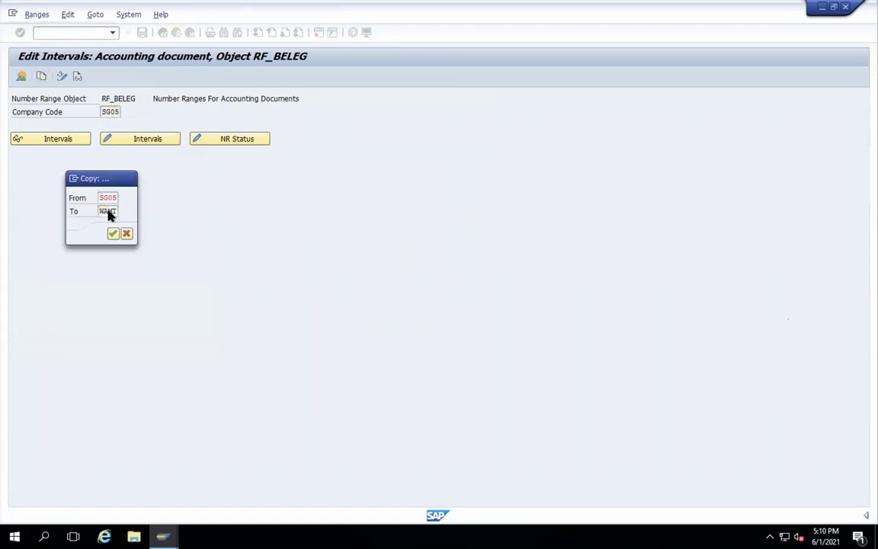
key(Return)
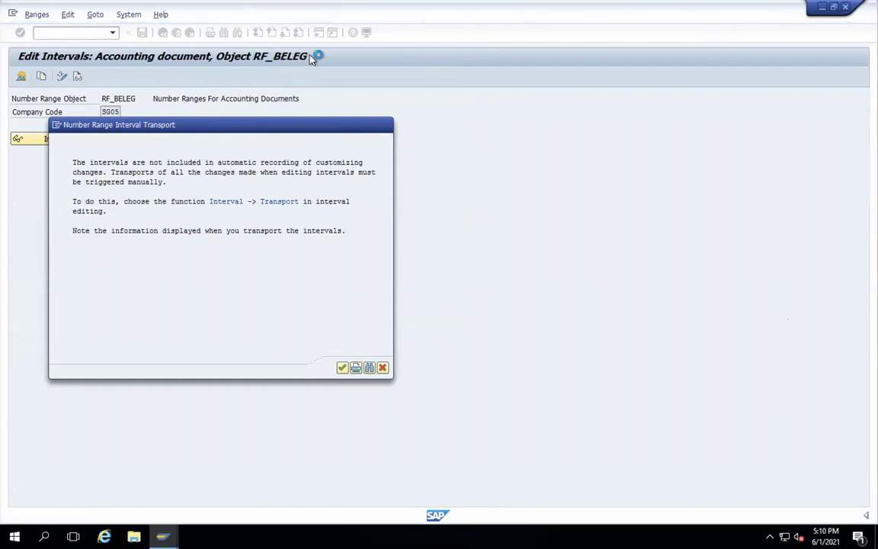
key(Return)
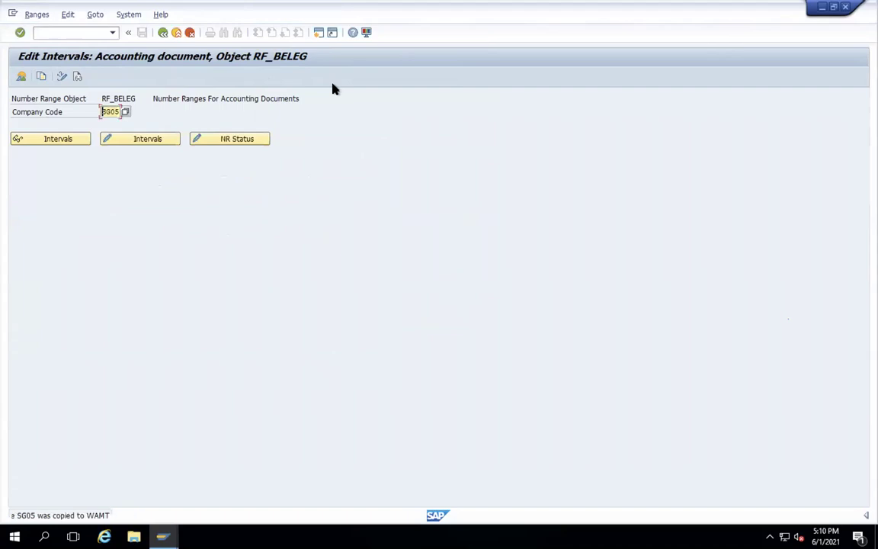
click(161, 33)
click(161, 33)
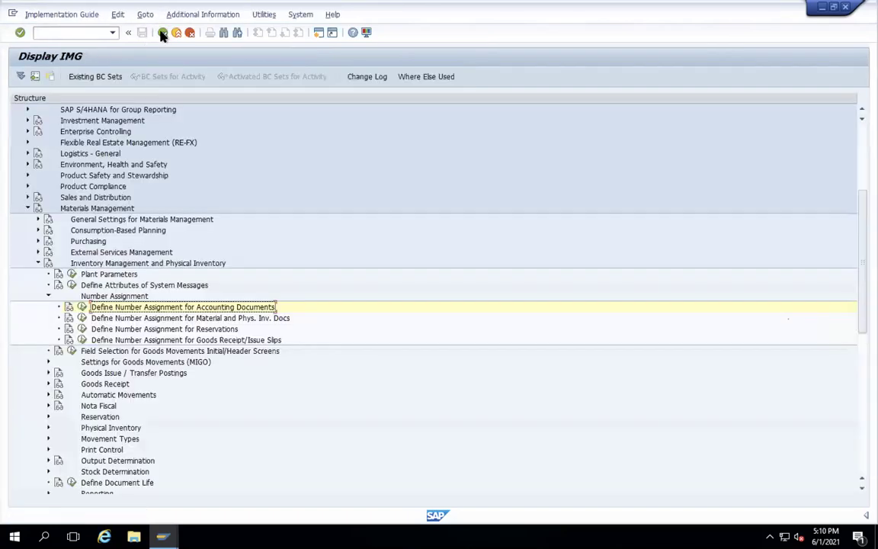
mouse_move(162, 536)
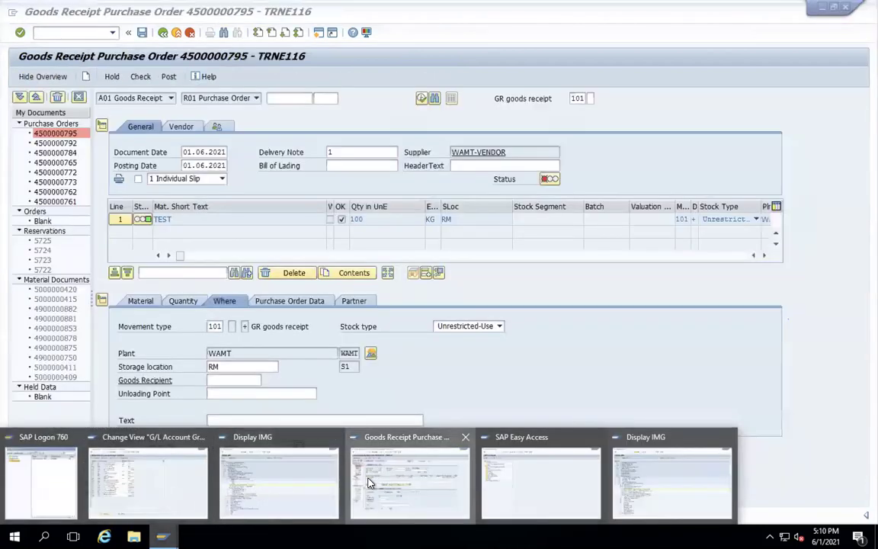
click(410, 481)
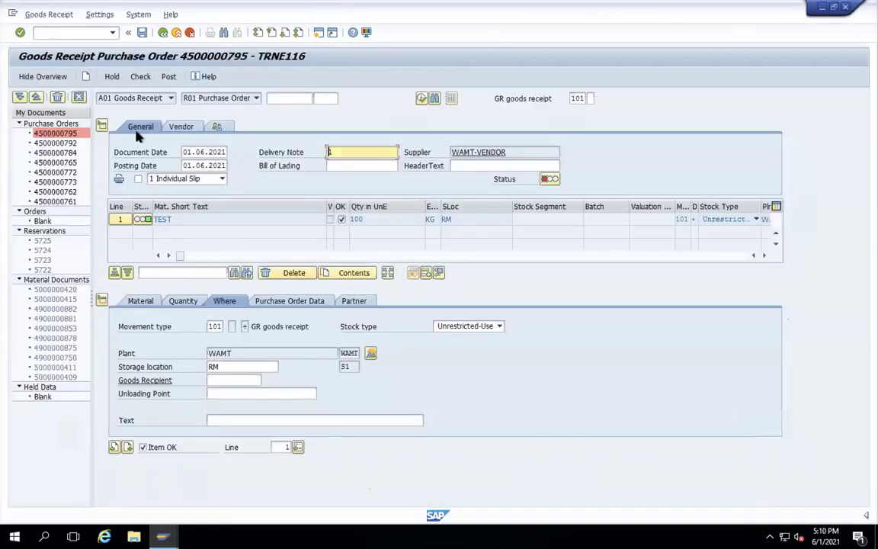
click(170, 77)
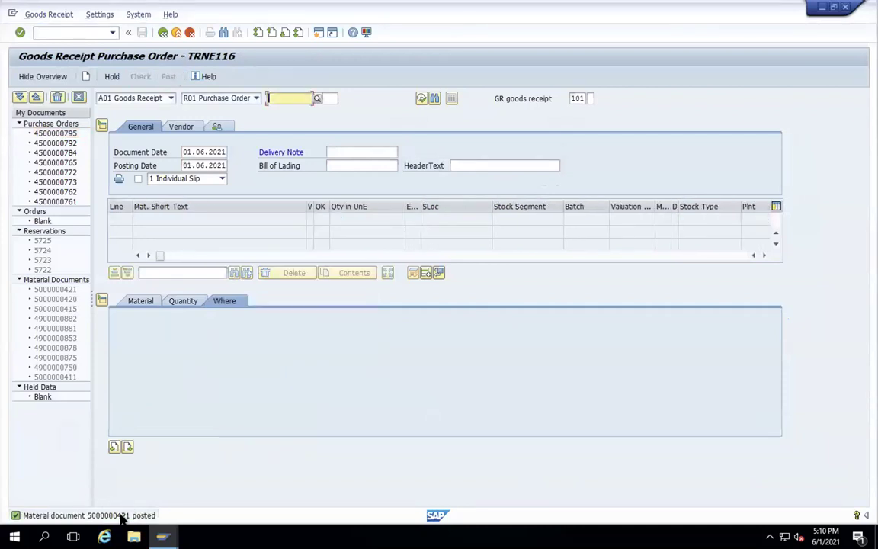
double_click(120, 515)
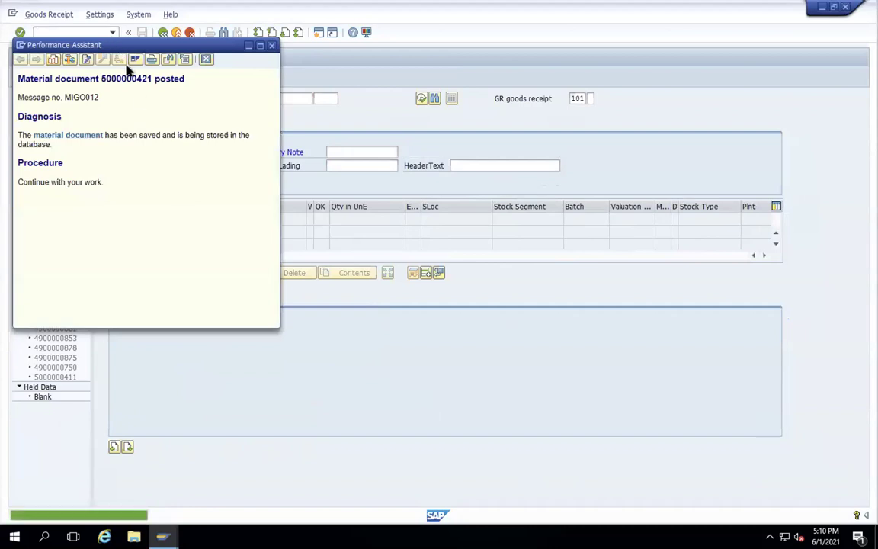
click(271, 45)
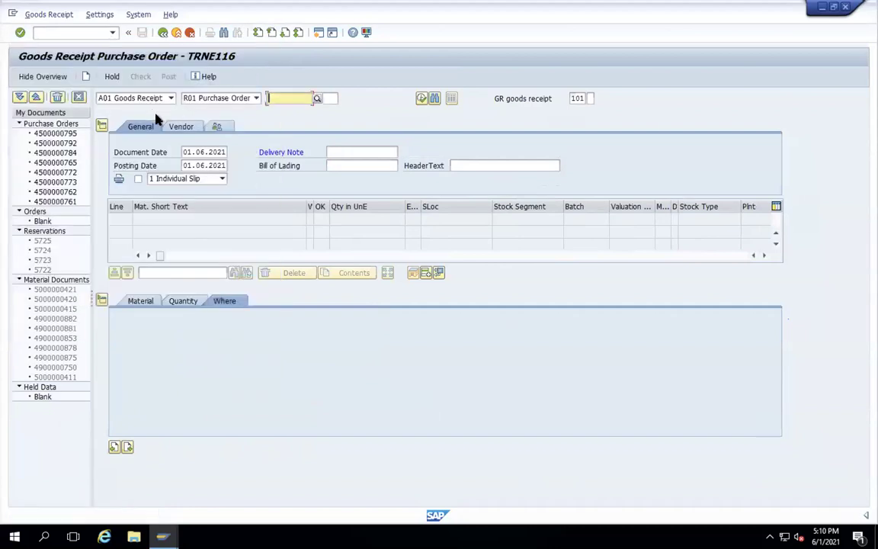
click(170, 99)
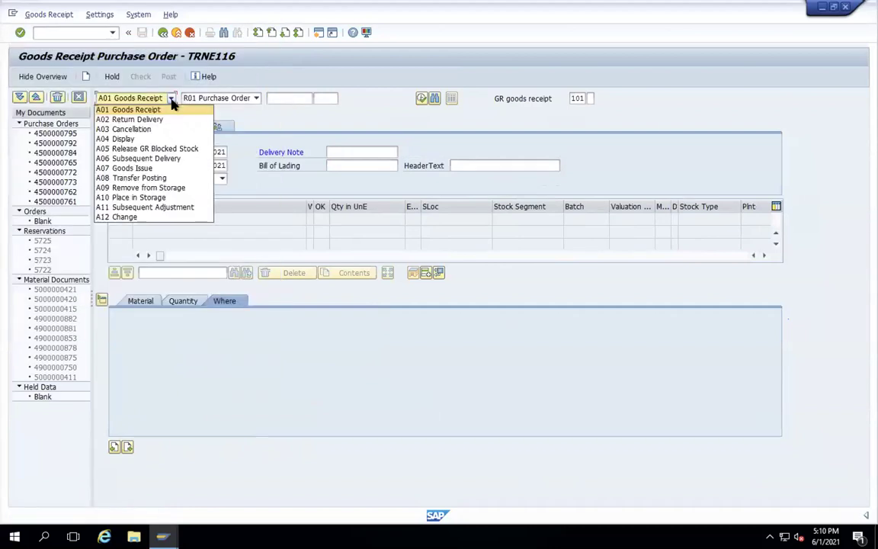
click(151, 139)
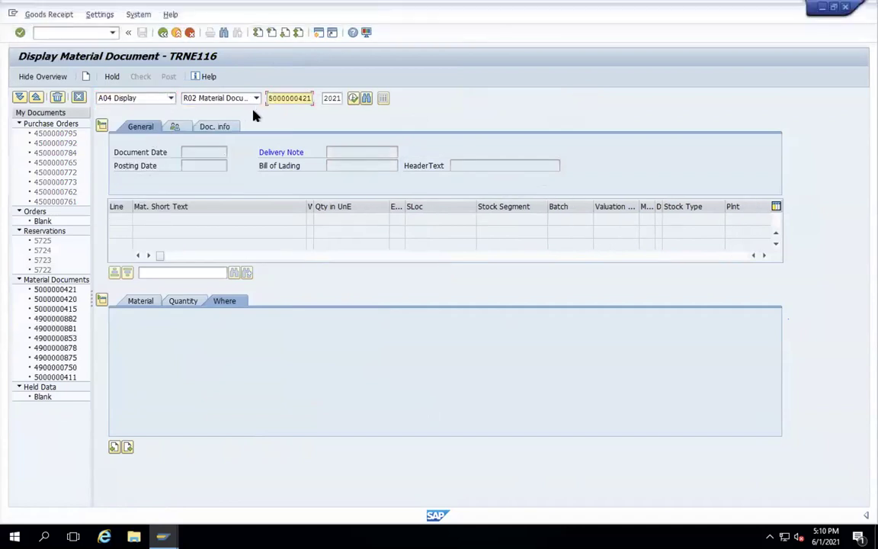
click(229, 128)
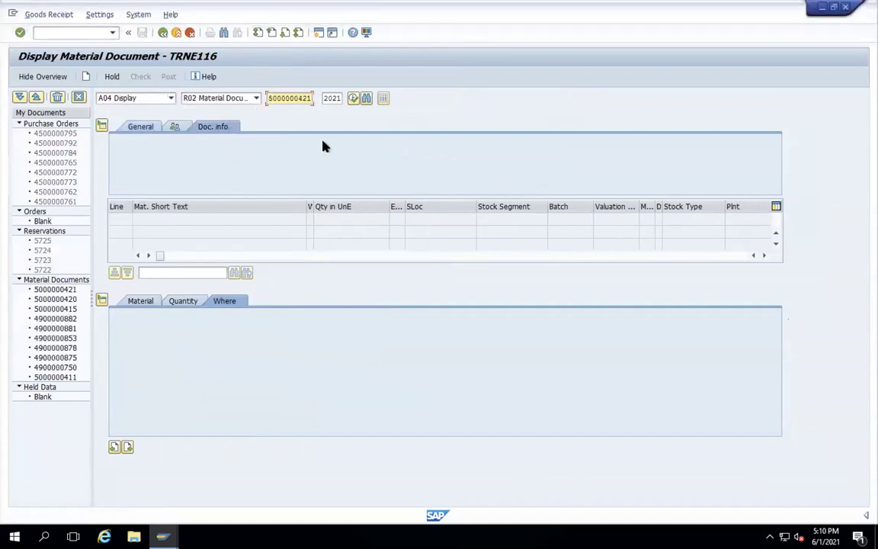
key(Return)
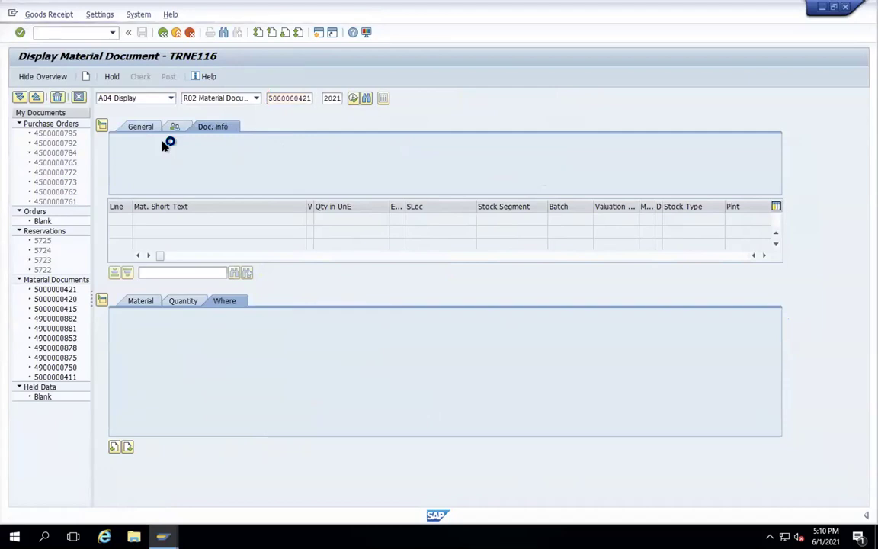
click(470, 151)
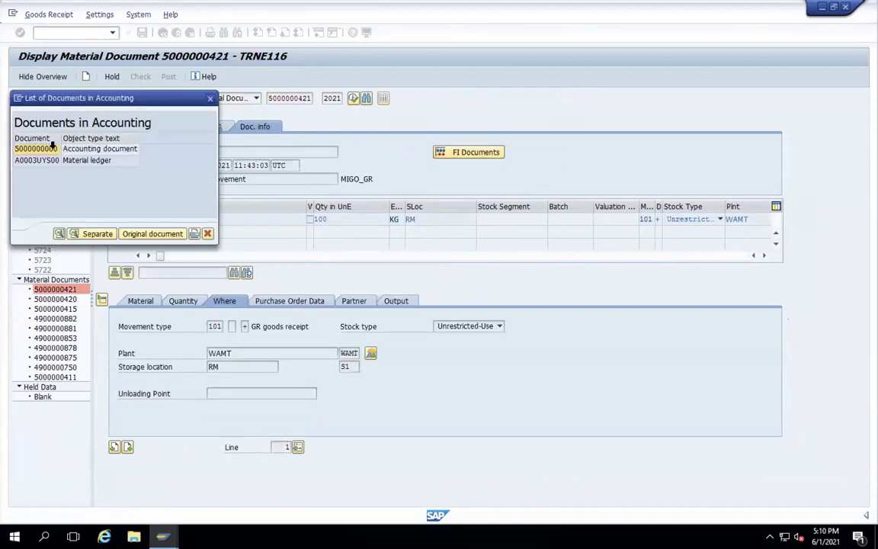
click(43, 152)
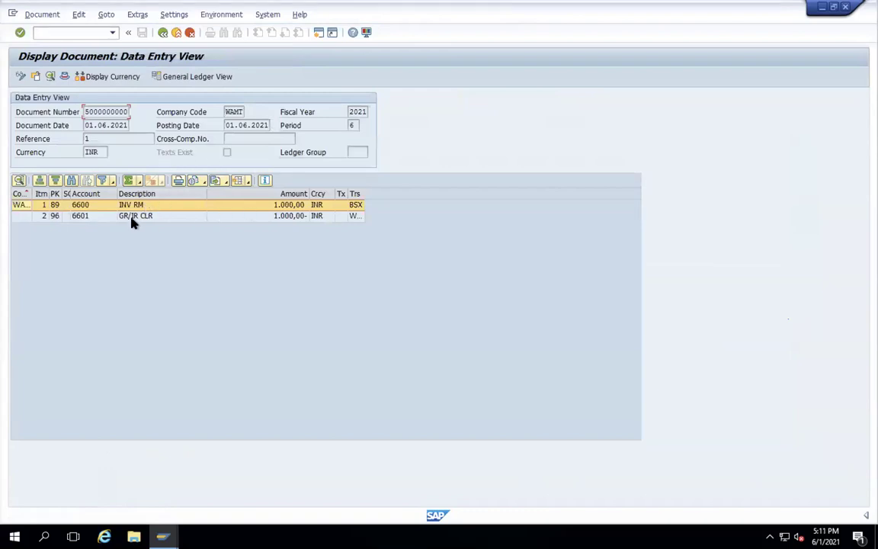
click(131, 217)
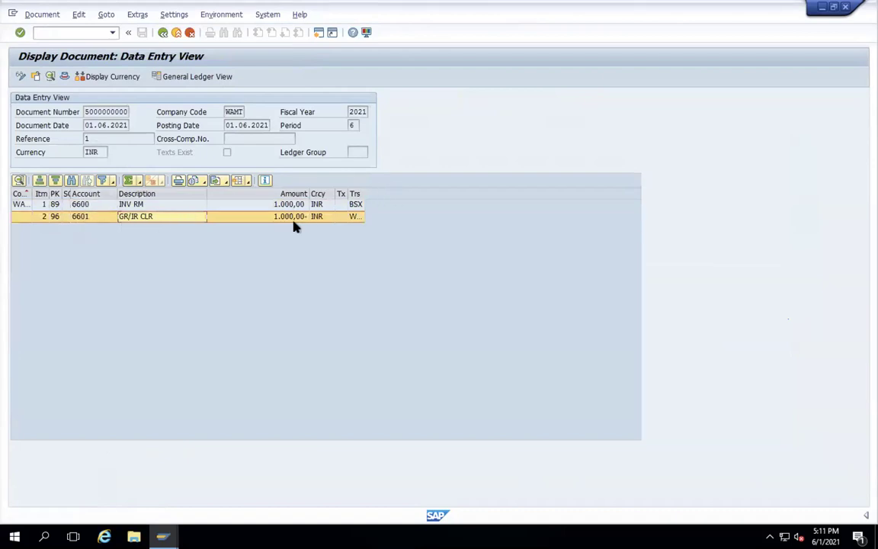
click(168, 206)
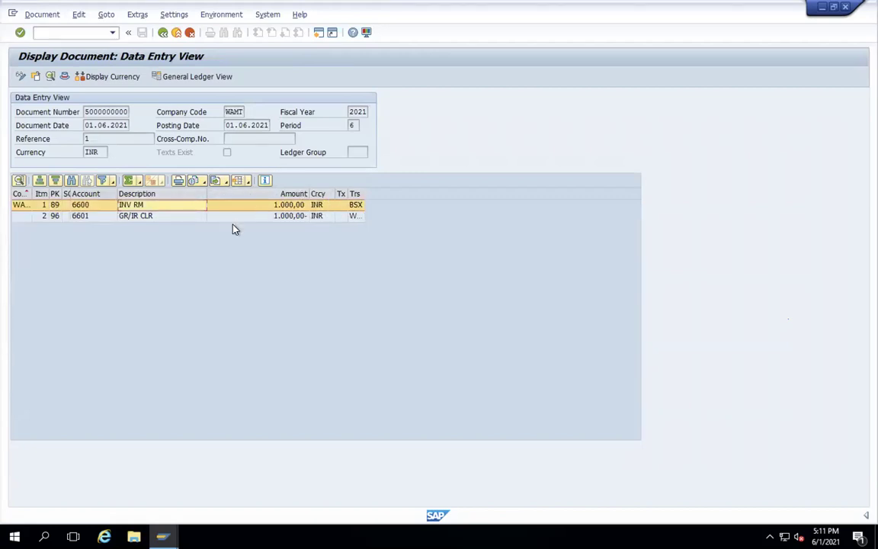
click(362, 193)
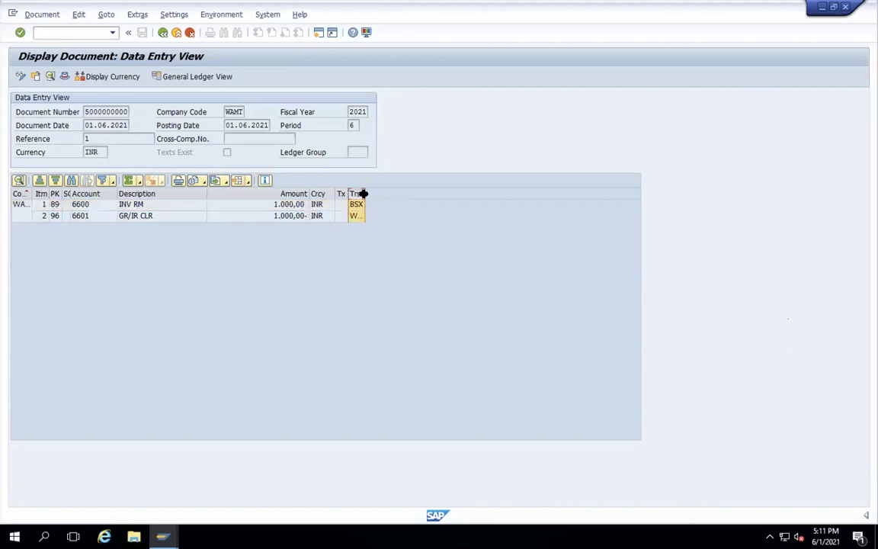
drag(362, 193, 378, 193)
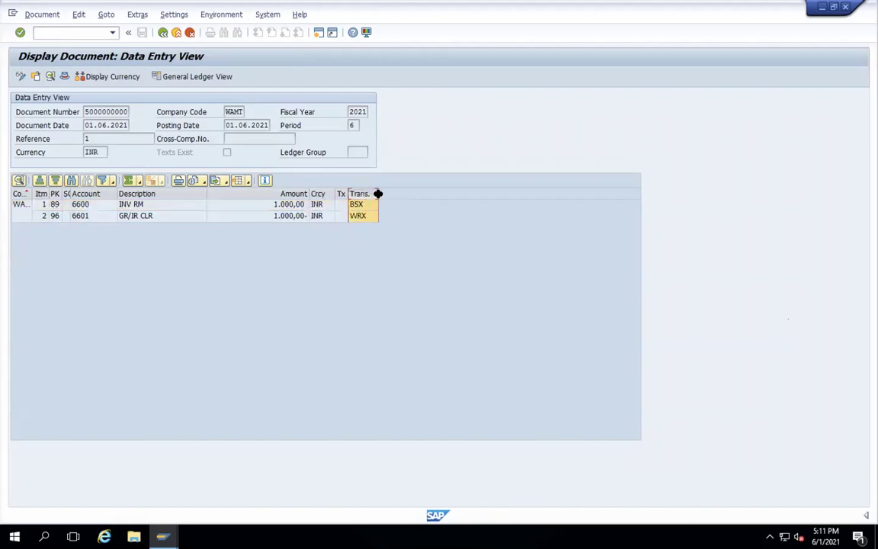
click(176, 32)
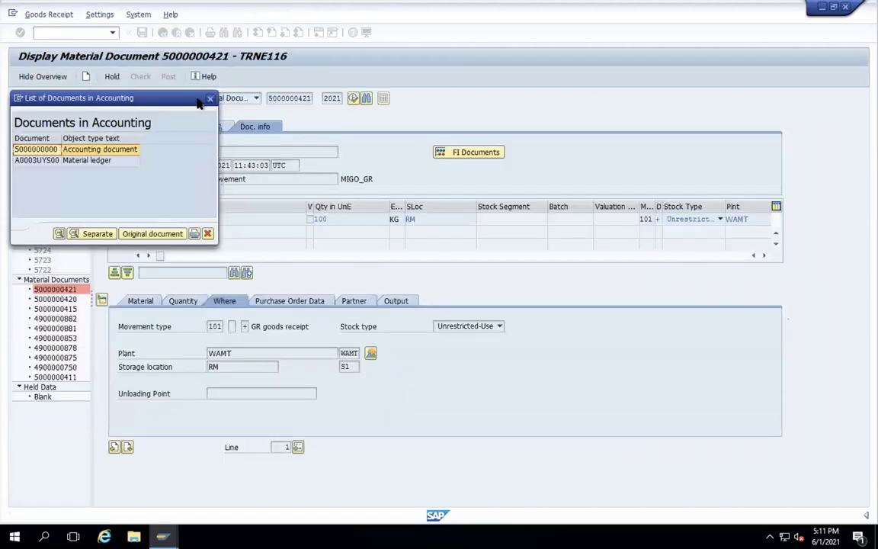
click(211, 99)
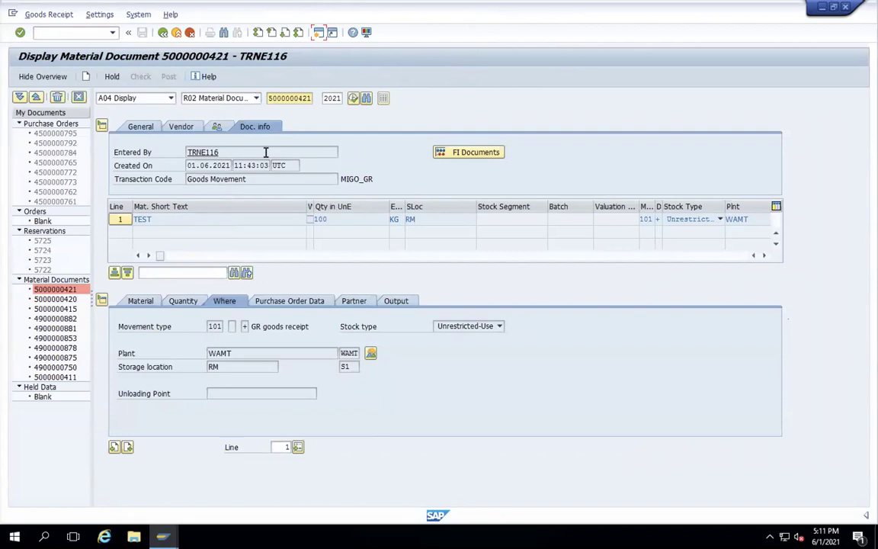
mouse_move(424, 16)
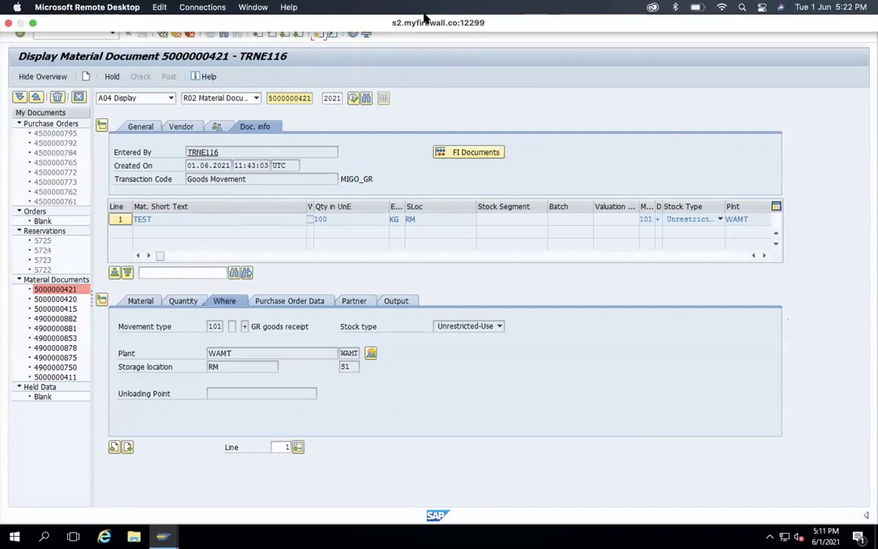